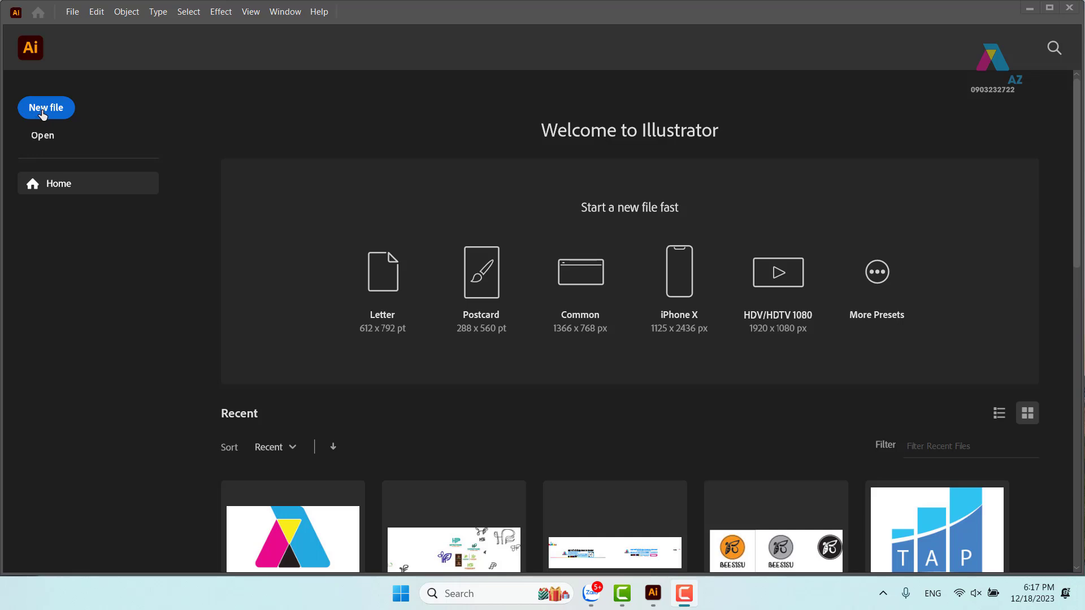
- Open the File menu from Illustrator's start screen
left_click(72, 12)
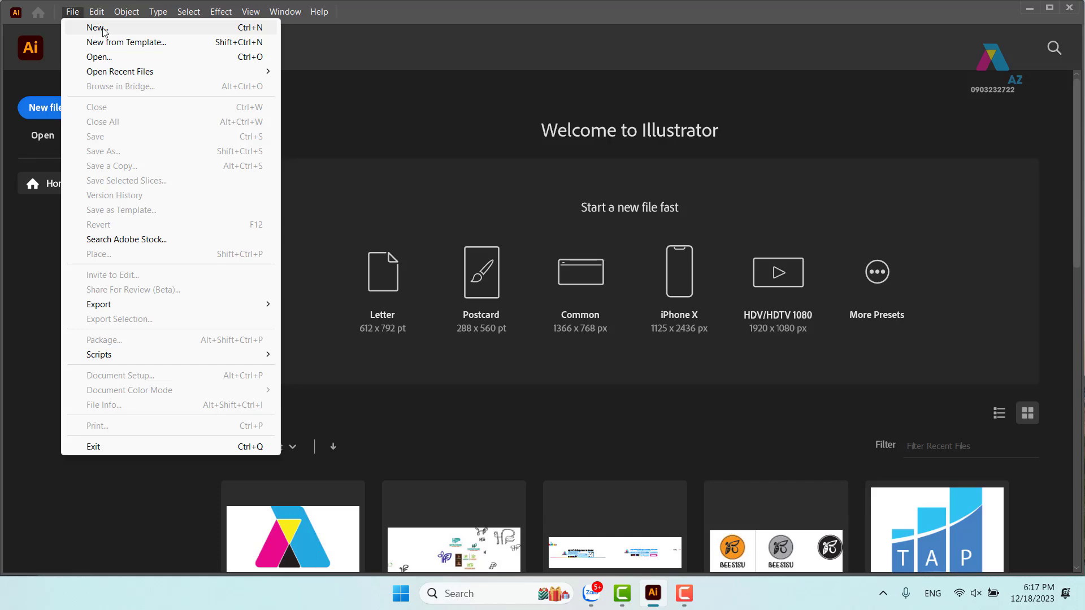
- Start a new document and browse the Mobile, Web, Print, Film & Video and Art & Illustration presets
left_click(102, 28)
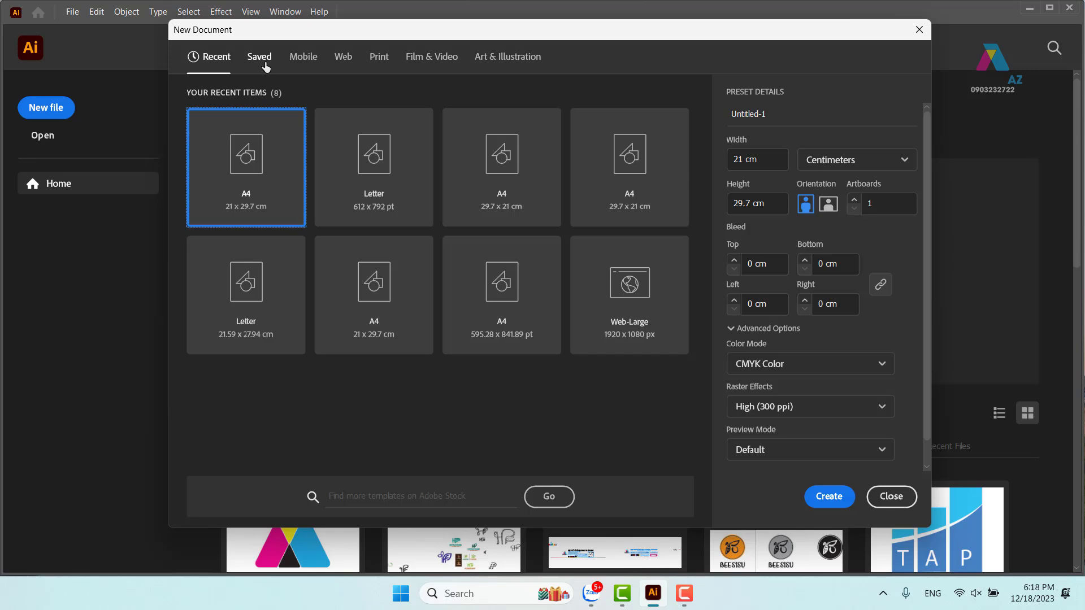
left_click(307, 63)
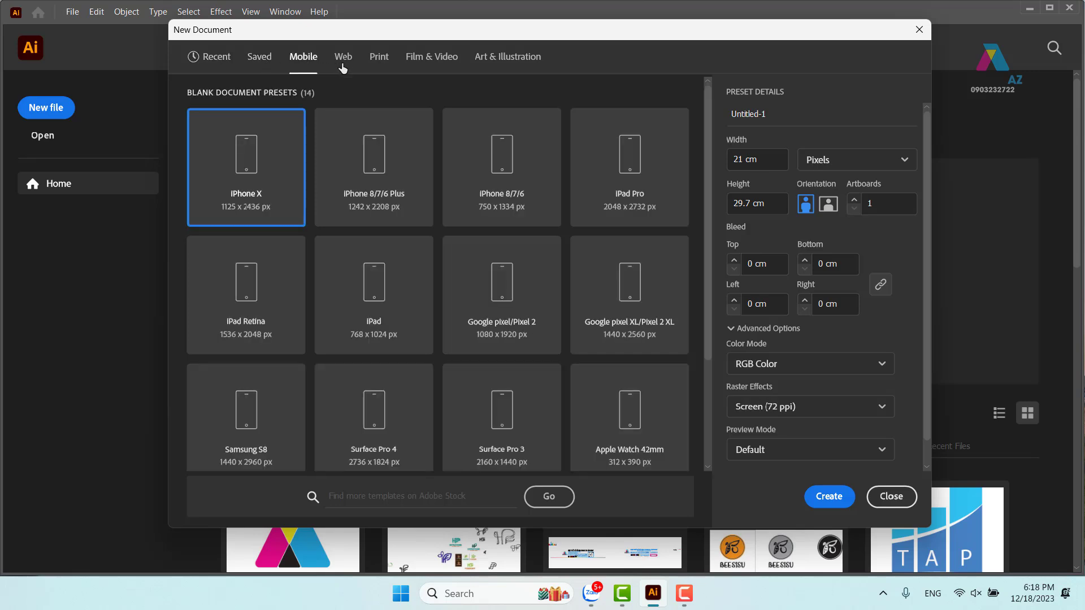
left_click(344, 59)
left_click(379, 59)
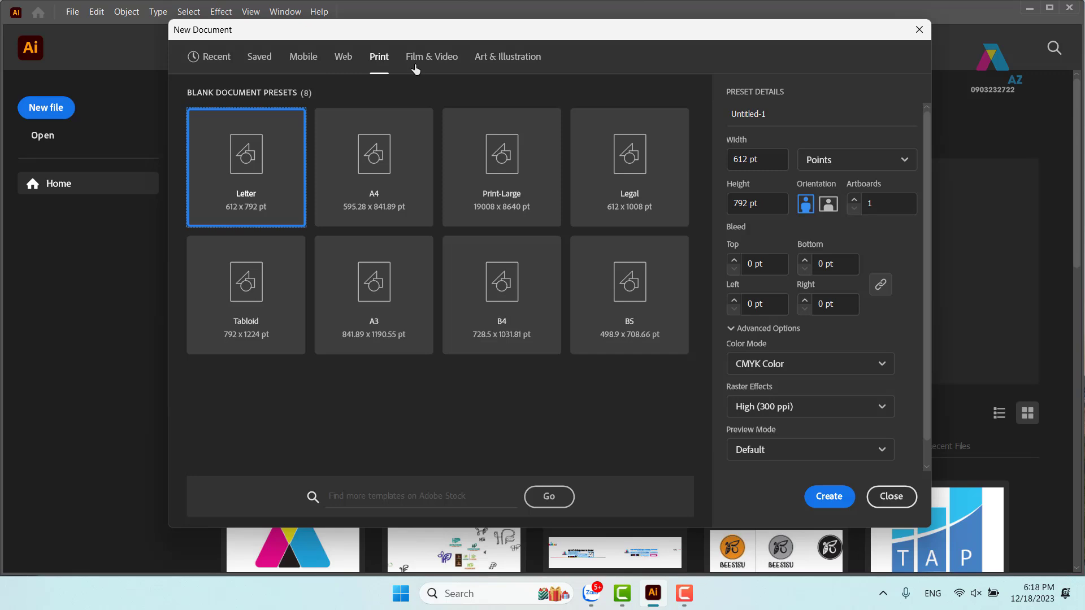
left_click(421, 68)
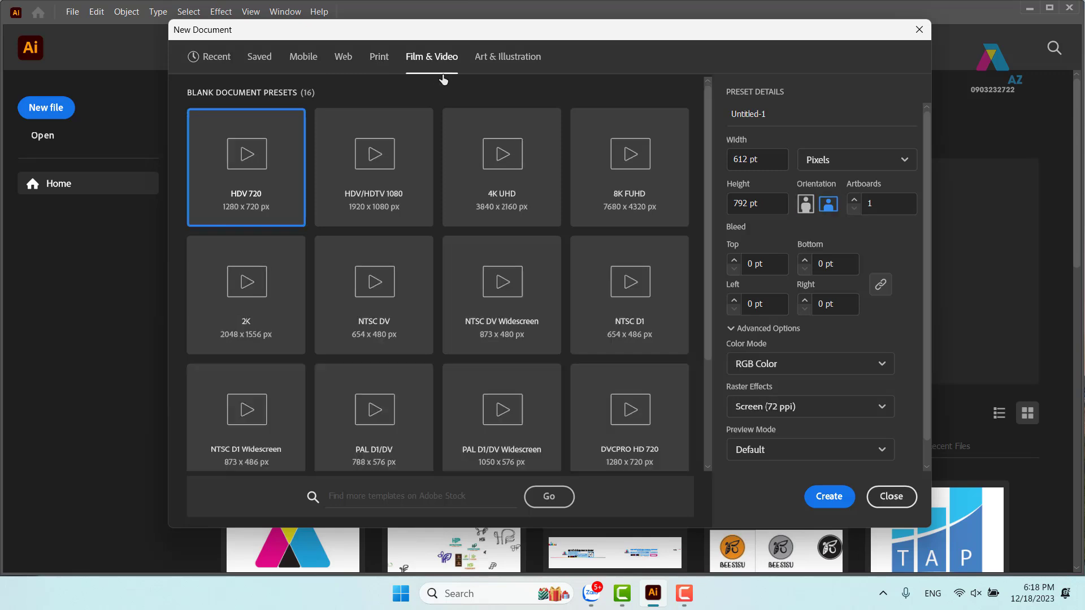
left_click(506, 67)
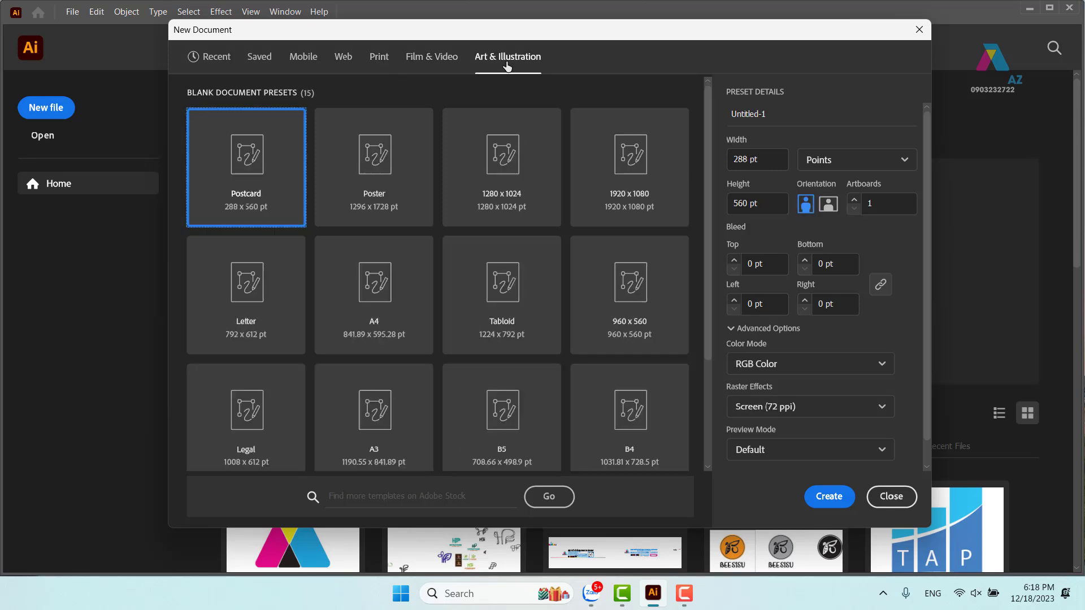
- Return to the Print presets, showing Letter in CMYK Color at 300 ppi
left_click(382, 64)
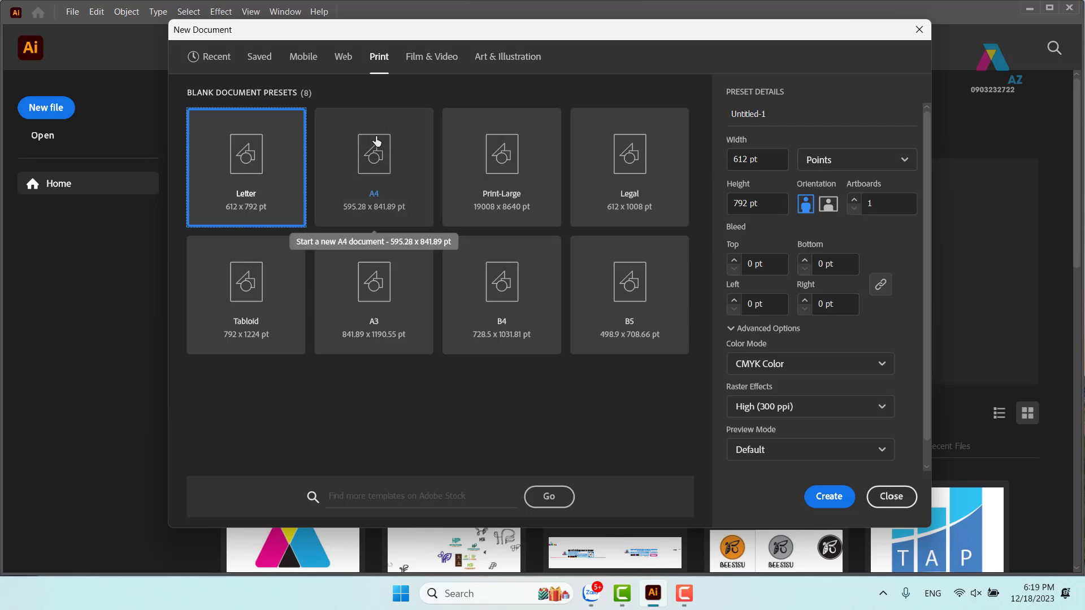
- Choose the A4 preset (595.28 x 841.89 pt) for the new document
left_click(379, 170)
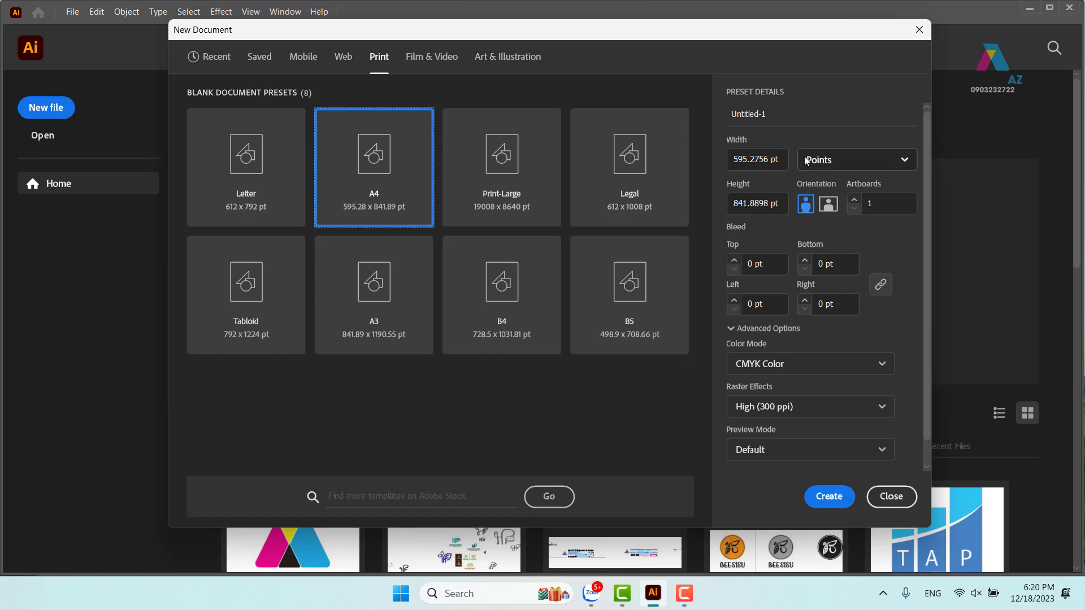
- Switch the document units to Centimeters so A4 reads 21 x 29.7 cm
left_click(890, 164)
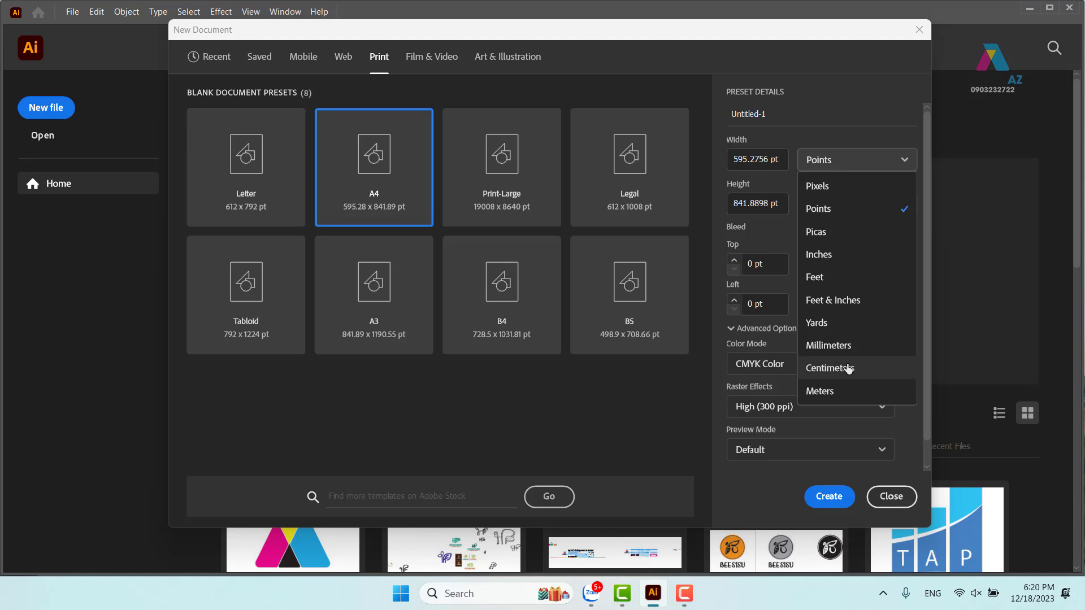
left_click(848, 368)
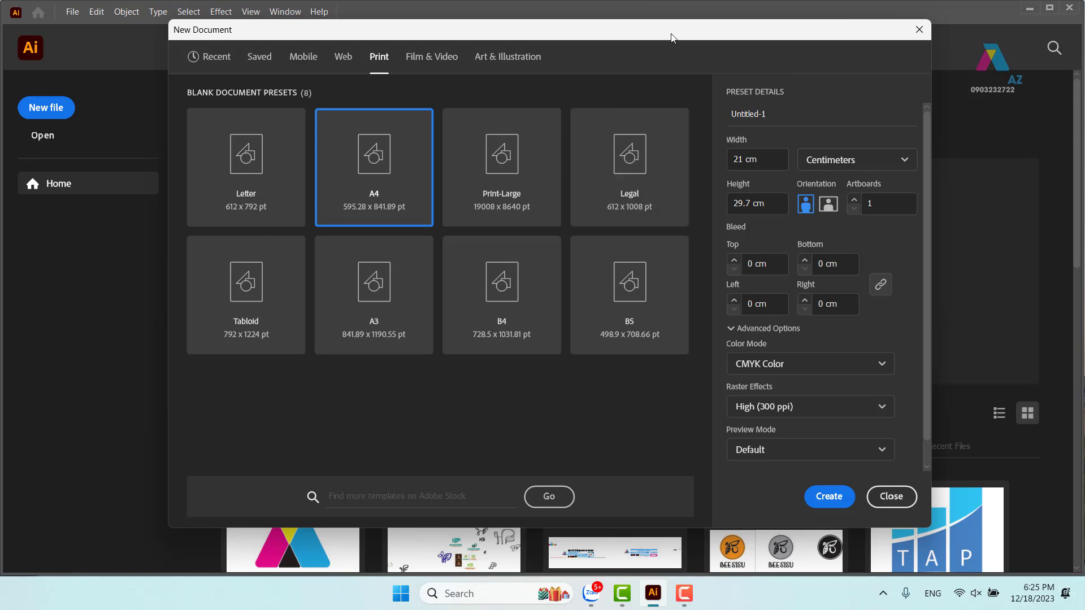
left_click_drag(671, 38, 586, 25)
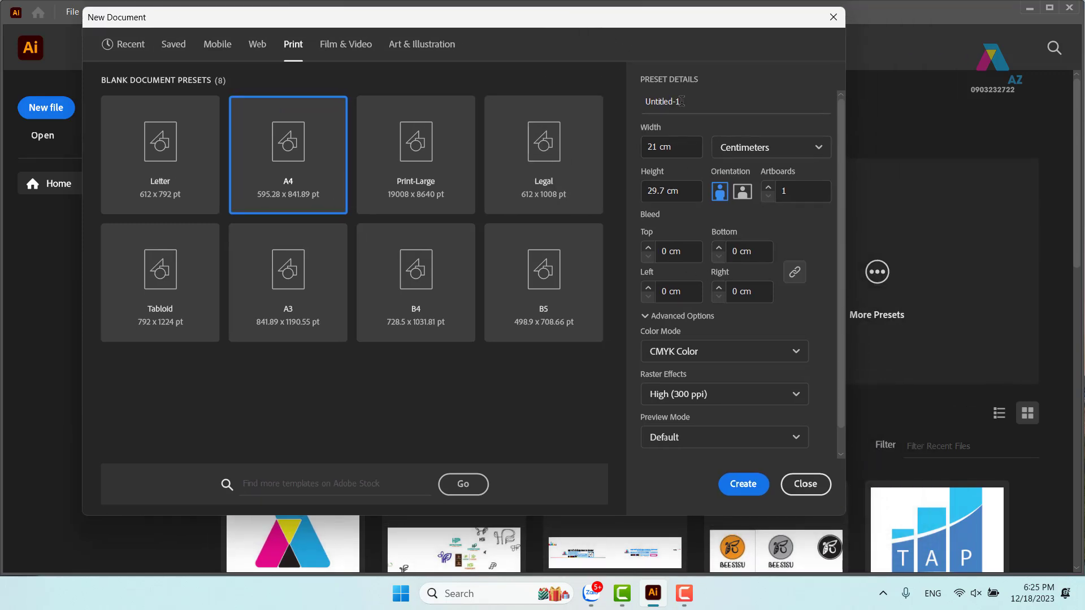
left_click(683, 101)
left_click(676, 147)
key("Tab")
- Raise the linked bleed on all four sides to 0.3 cm
left_click(648, 248)
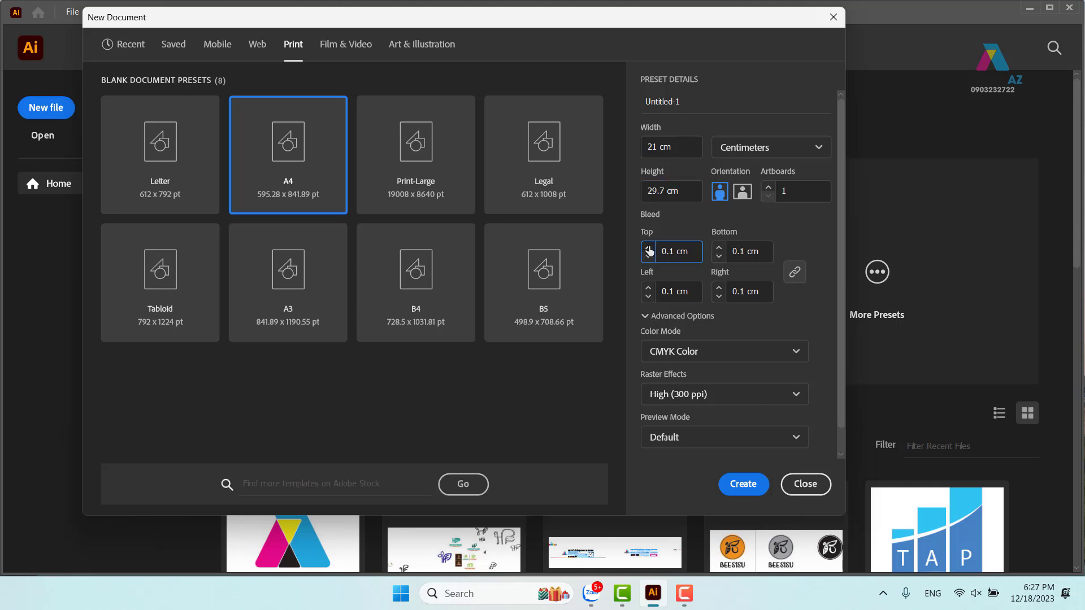
left_click(648, 249)
- Create the A4 CMYK document and select the Rectangle Tool
left_click(738, 486)
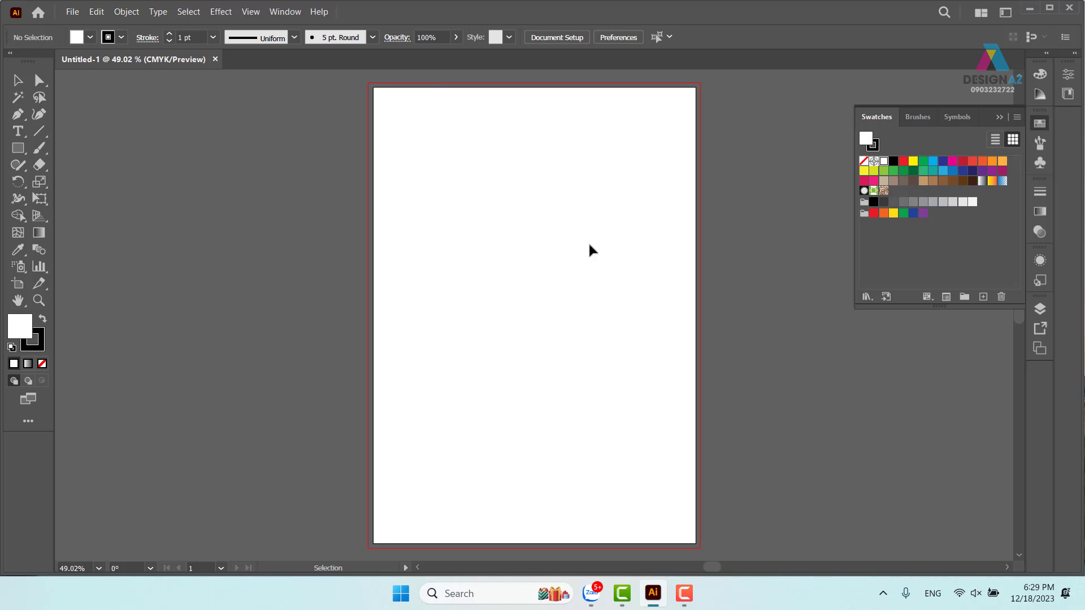
left_click(18, 148)
- Draw a page-sized rectangle with a light blue fill and no stroke, aligned to the page top
mouse_move(373, 89)
left_mouse_down()
mouse_move(582, 415)
mouse_move(695, 545)
left_mouse_up()
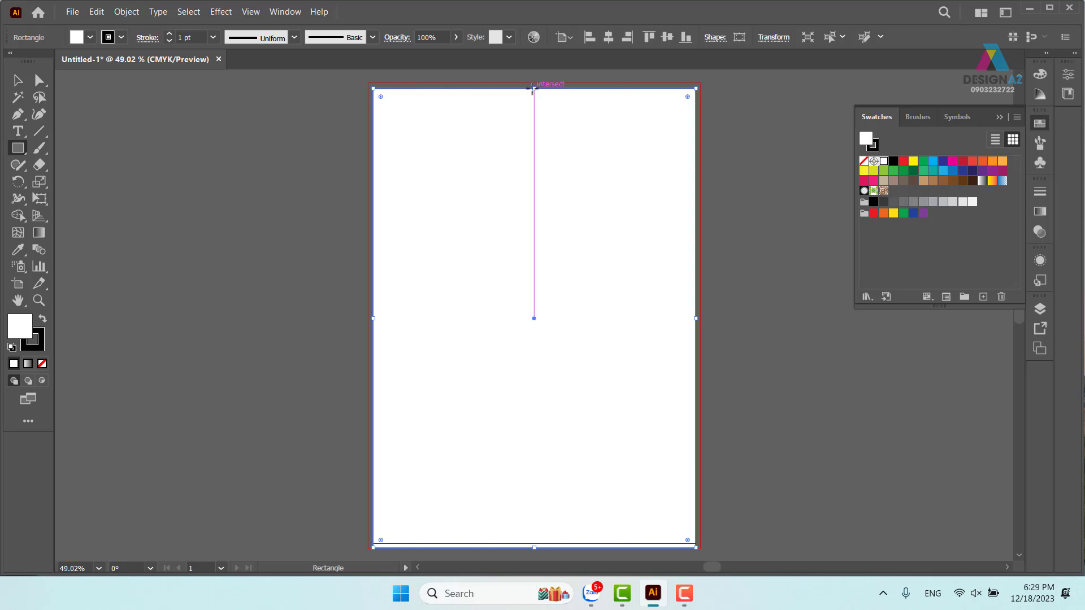
key("v")
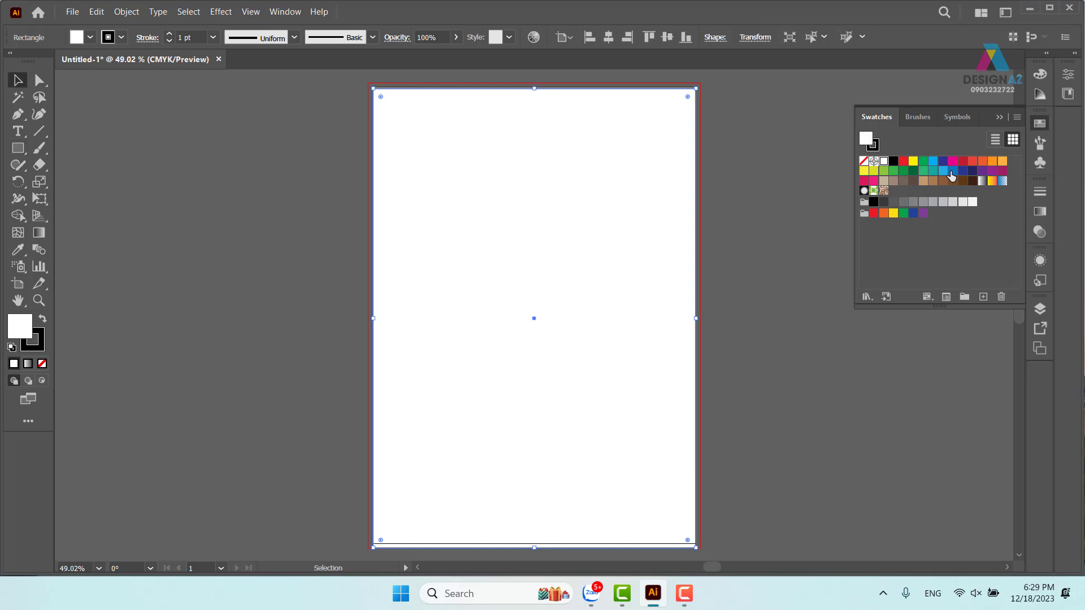
left_click(947, 171)
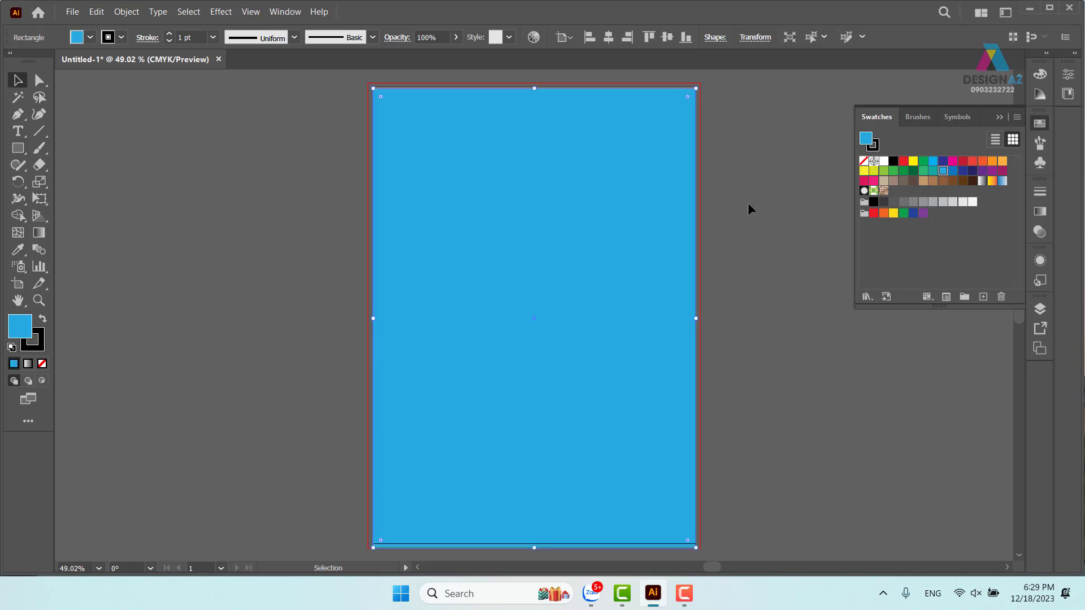
left_click(136, 160)
left_click(429, 222)
left_click_drag(534, 90, 535, 87)
left_click(32, 339)
left_click(14, 363)
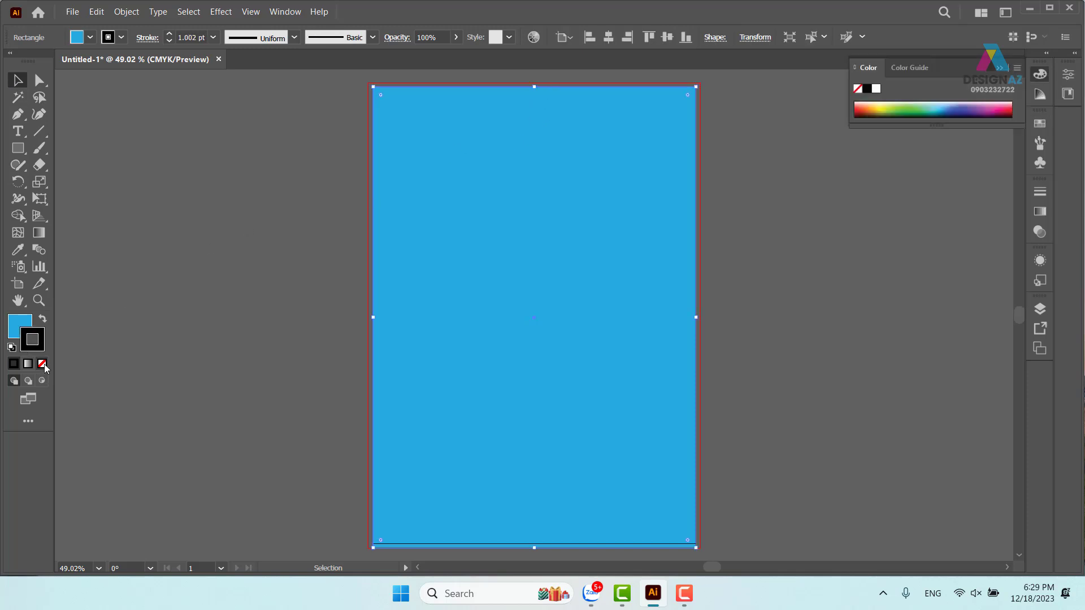
key("x")
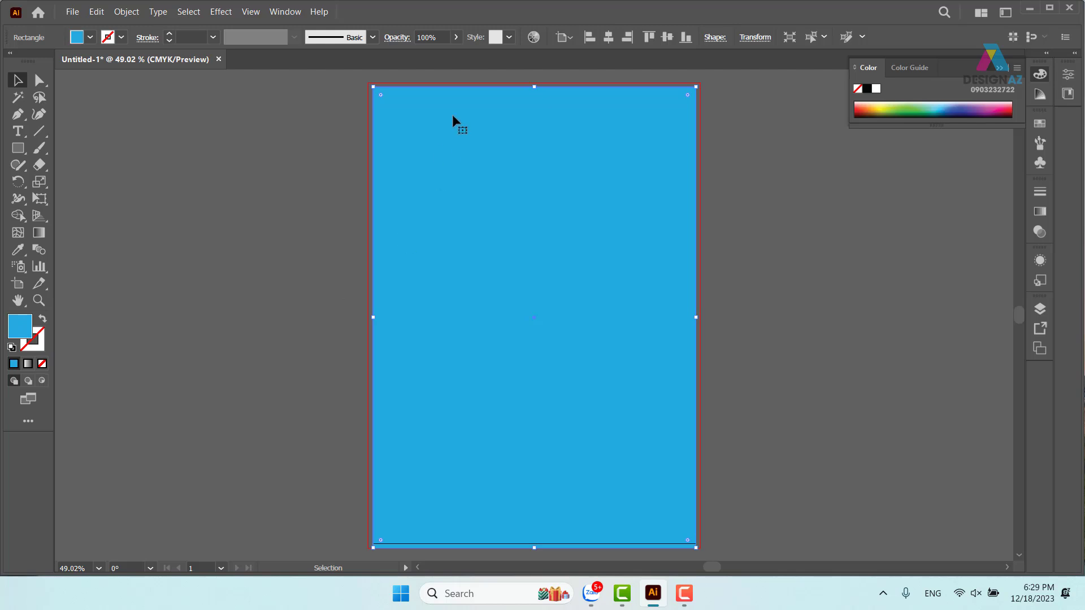
- Deselect the rectangle and hide artboards with Ctrl+Shift+H so the surroundings show white
left_click(175, 163)
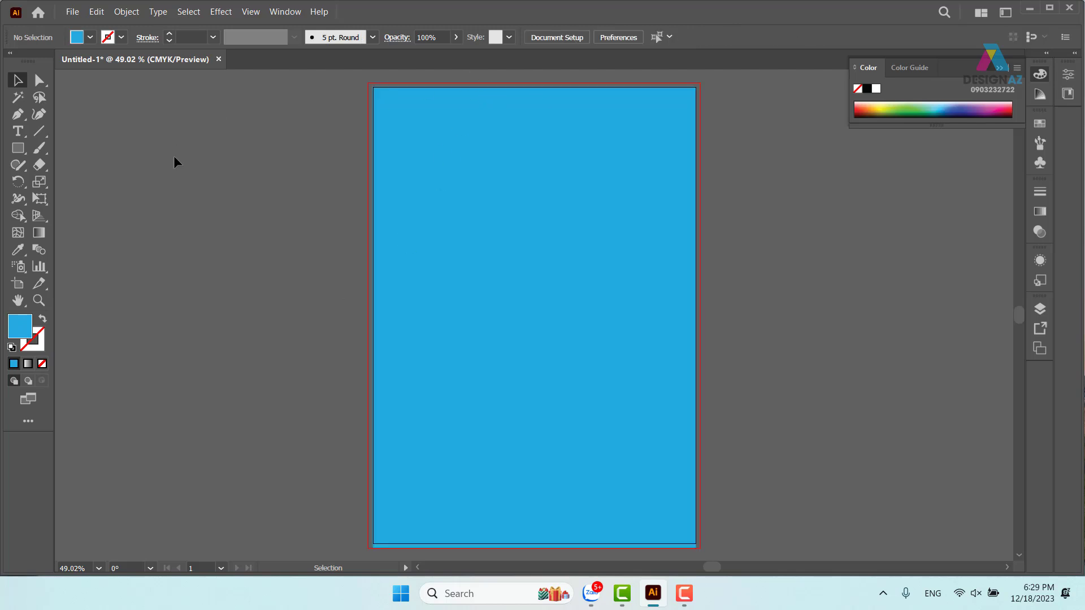
key("ctrl")
key("ctrl+shift+h")
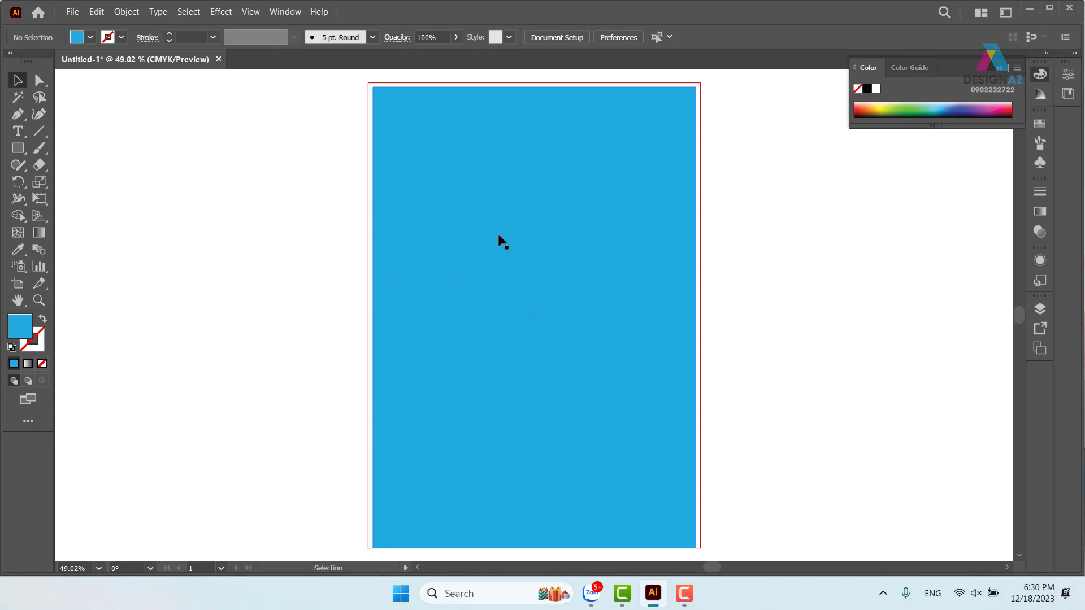
left_click(583, 193)
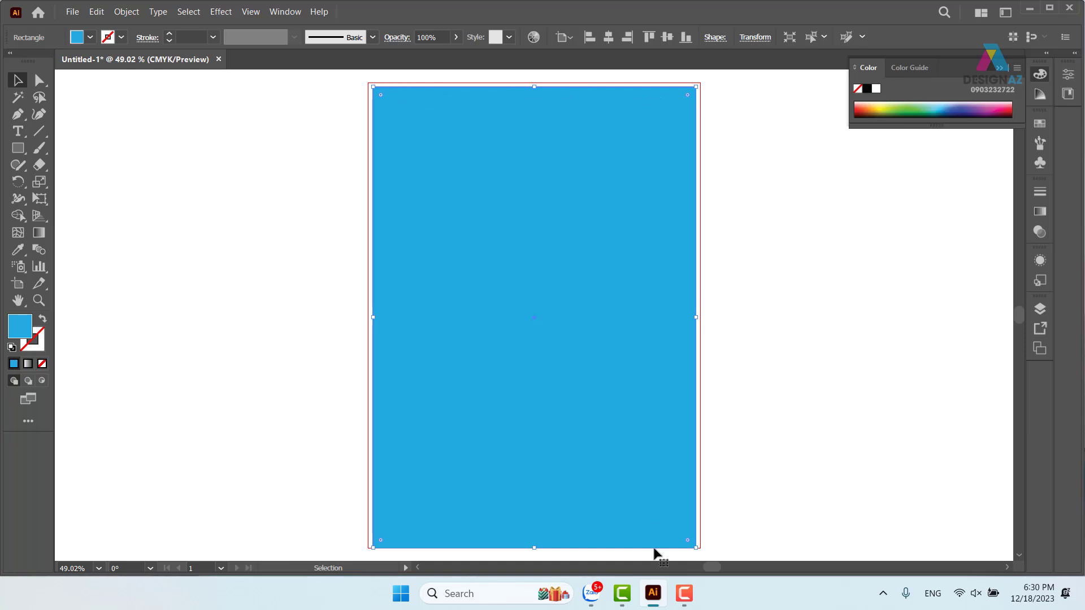
left_click(786, 226)
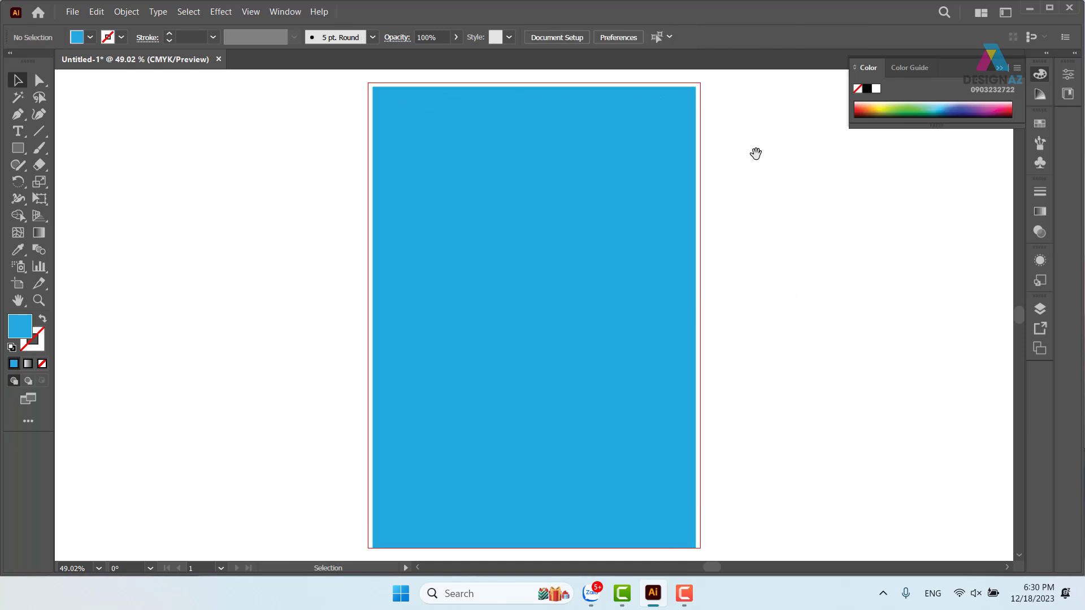
left_click_drag(756, 153, 711, 226)
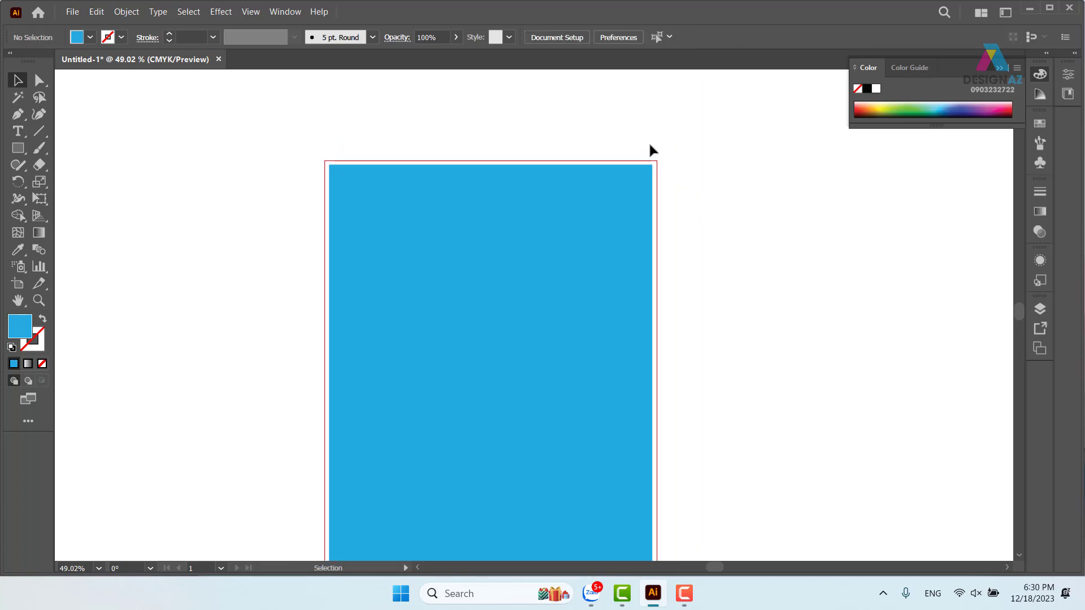
- Draw a vertical line past the rectangle's top-right corner with default black stroke
key("backslash")
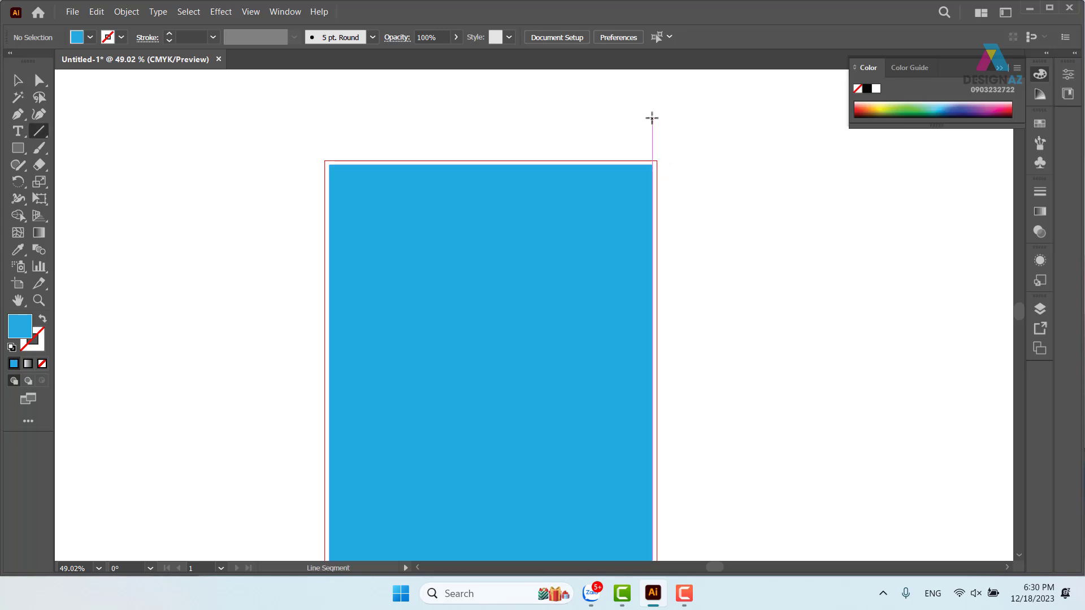
mouse_move(652, 118)
left_mouse_down()
mouse_move(641, 217)
mouse_move(676, 523)
left_mouse_up()
scroll(698, 223, "down", 5)
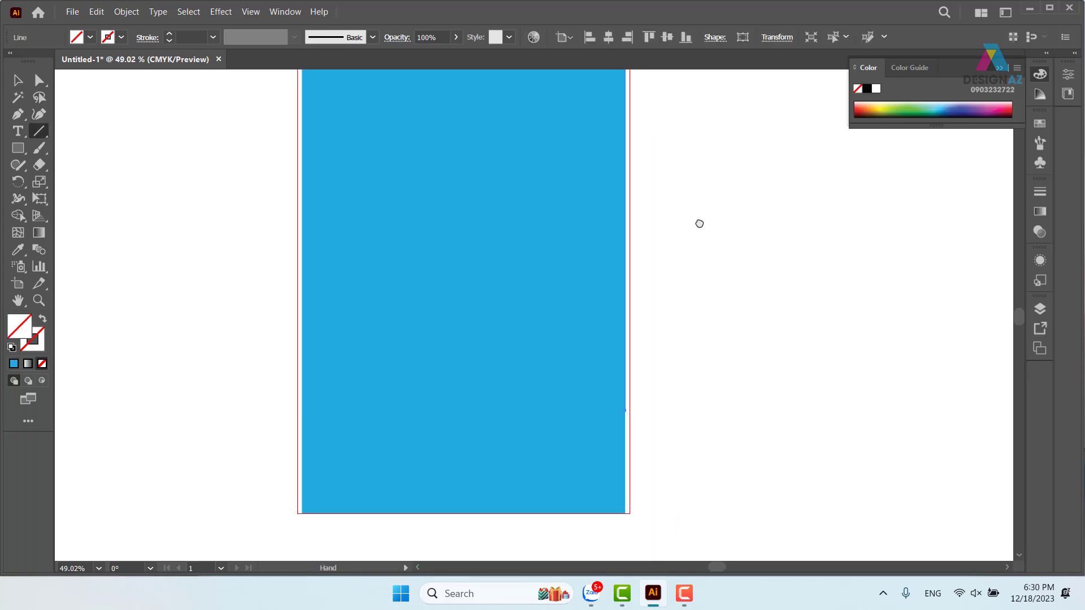
key("d")
scroll(661, 328, "down", 3)
key("v")
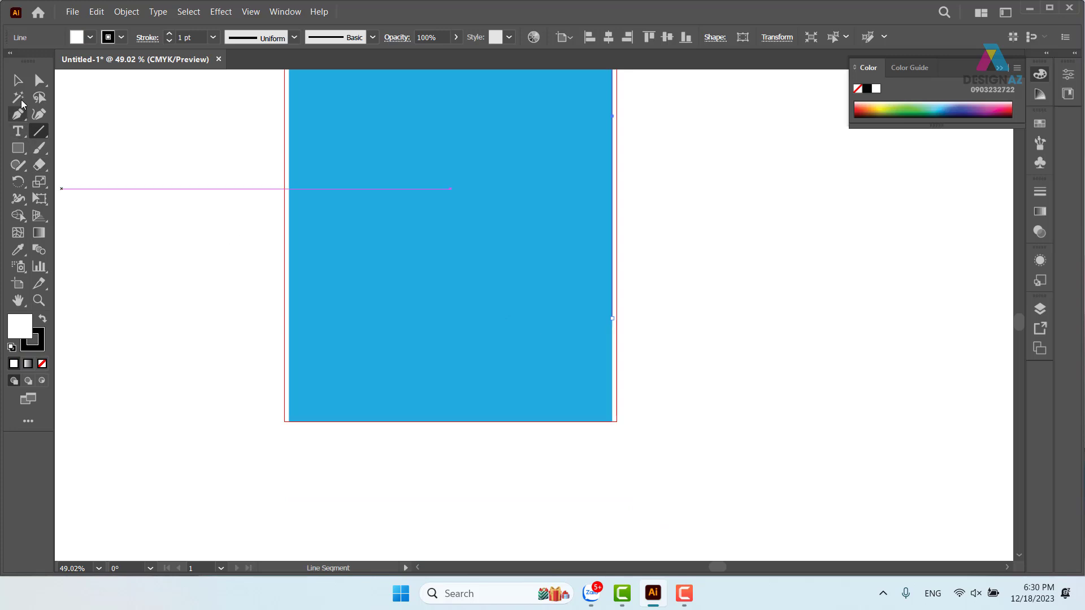
left_click_drag(557, 240, 491, 596)
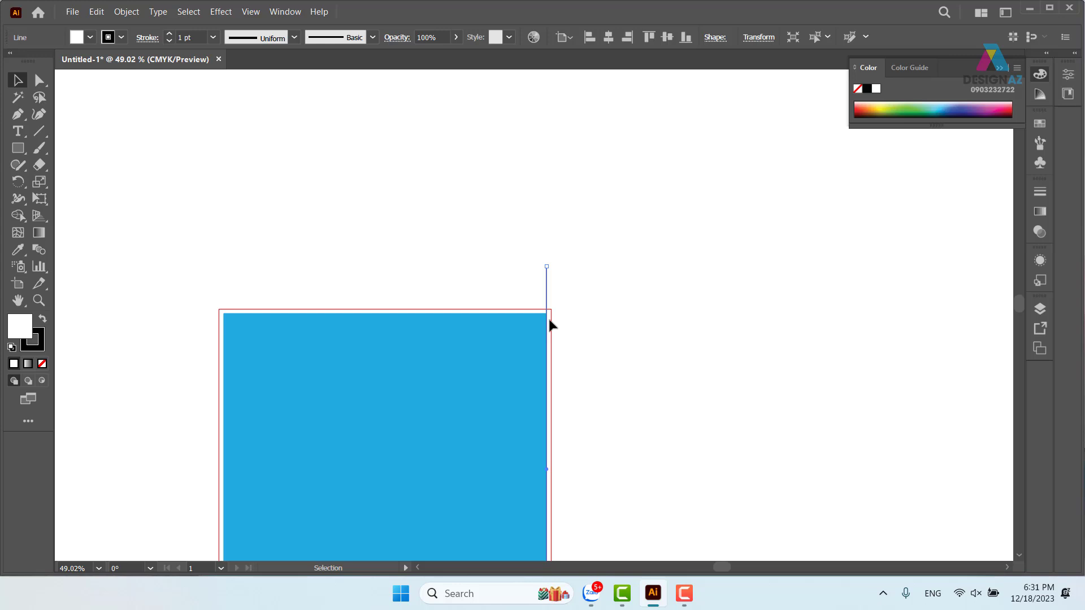
- Stretch the blue rectangle's right, top and left edges out to the bleed line
left_click_drag(625, 368, 649, 209)
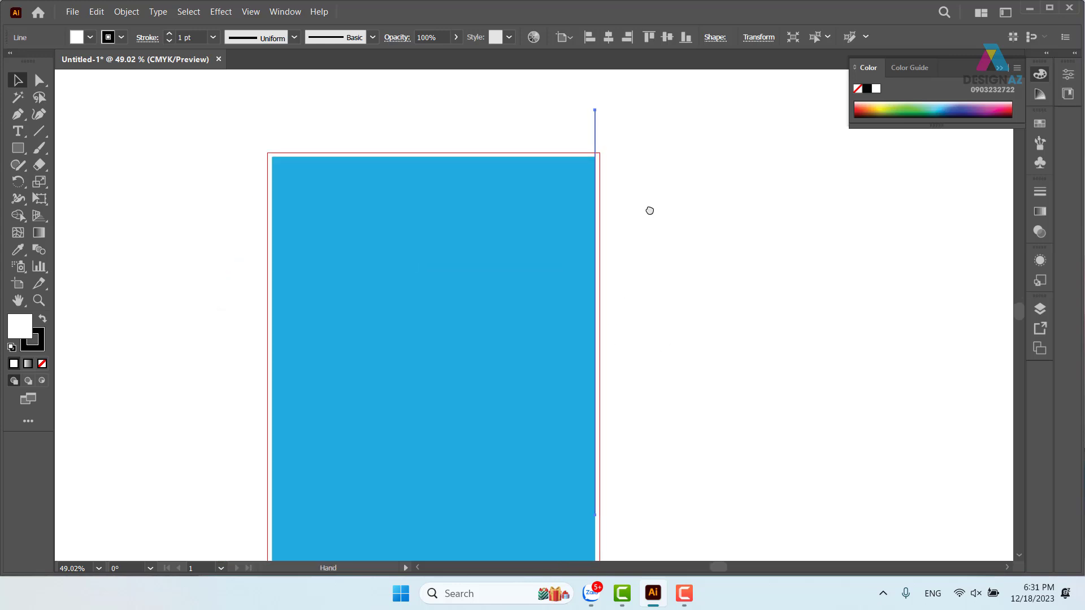
left_click(551, 199)
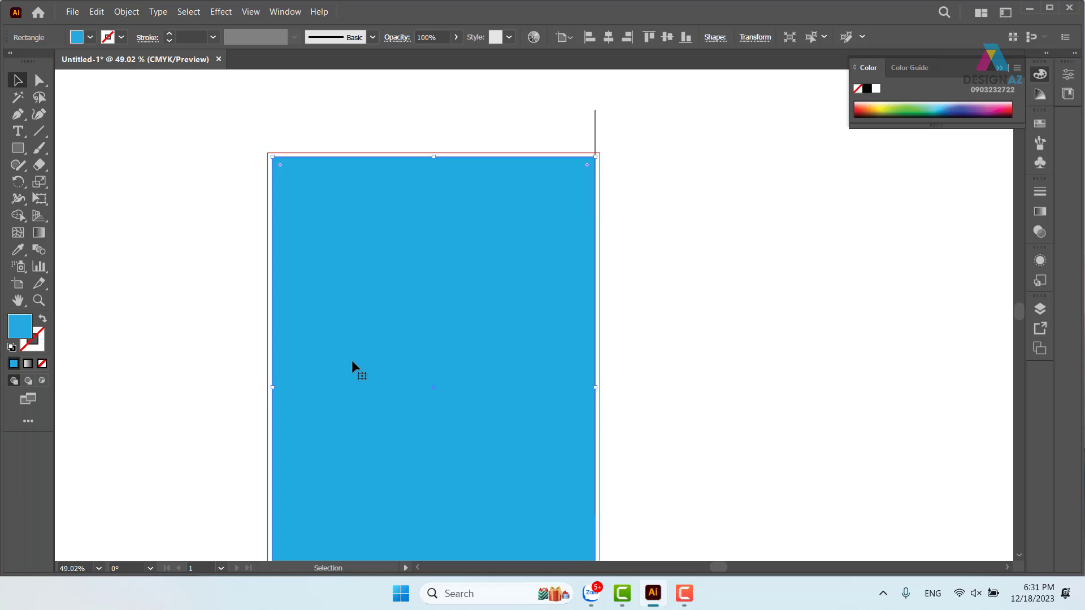
left_click(728, 273)
scroll(647, 279, "down", 1)
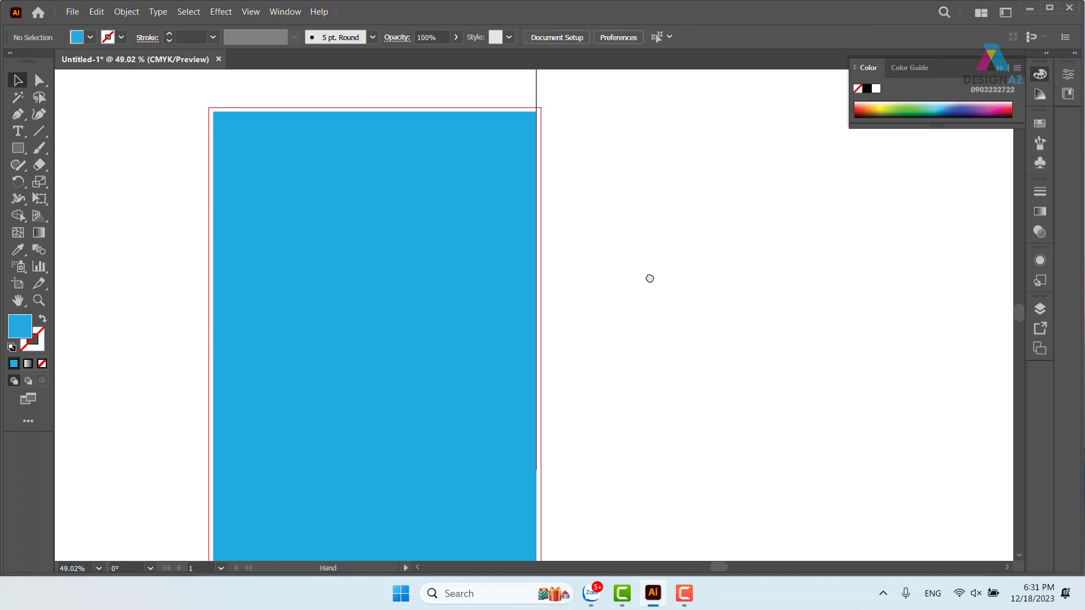
left_click(485, 277)
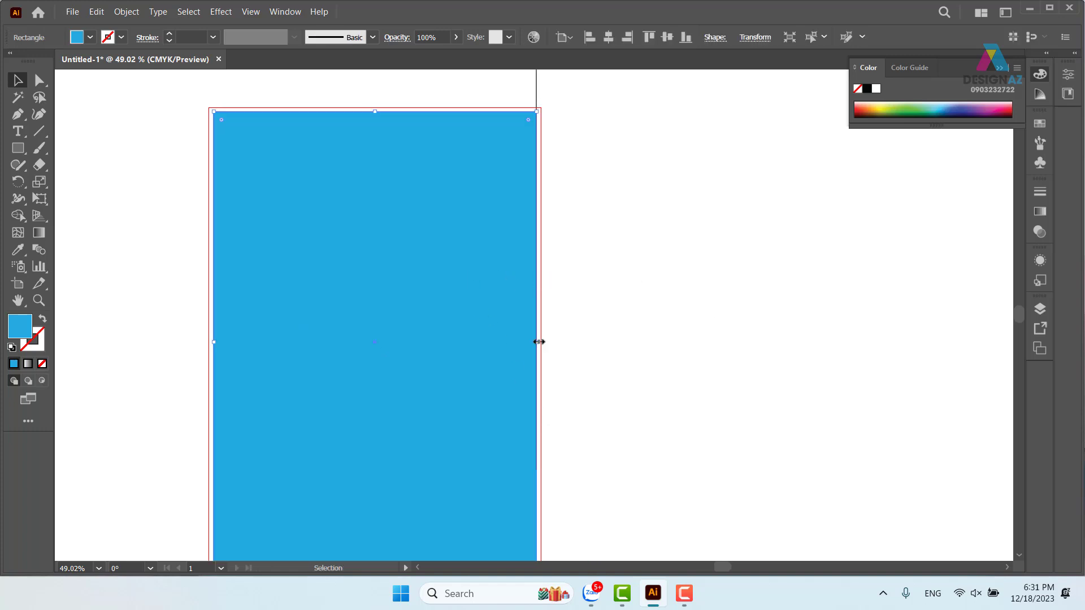
left_click_drag(539, 341, 541, 342)
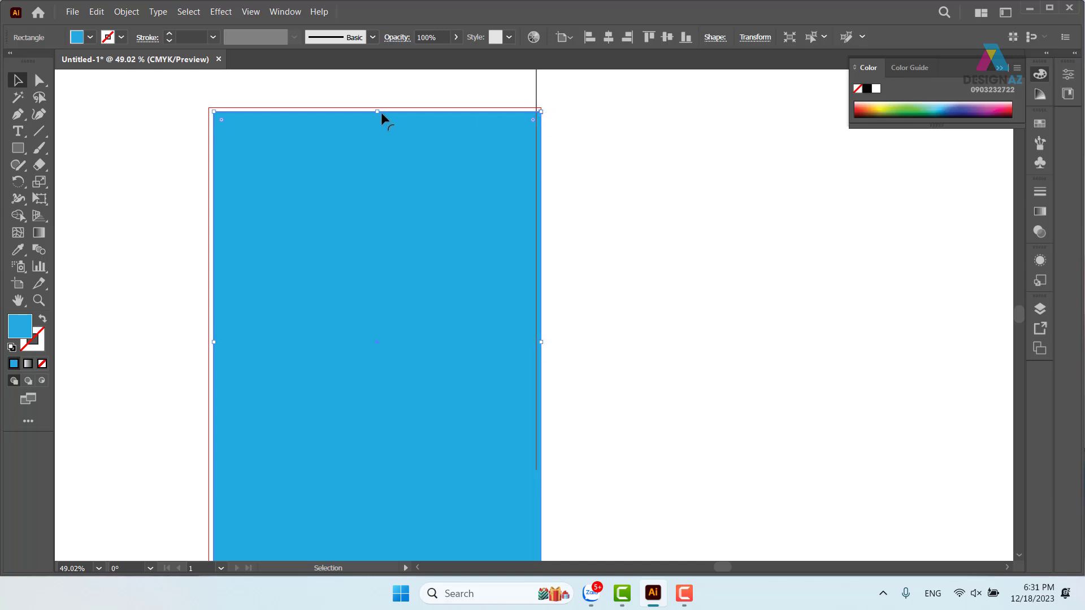
left_click_drag(377, 111, 377, 107)
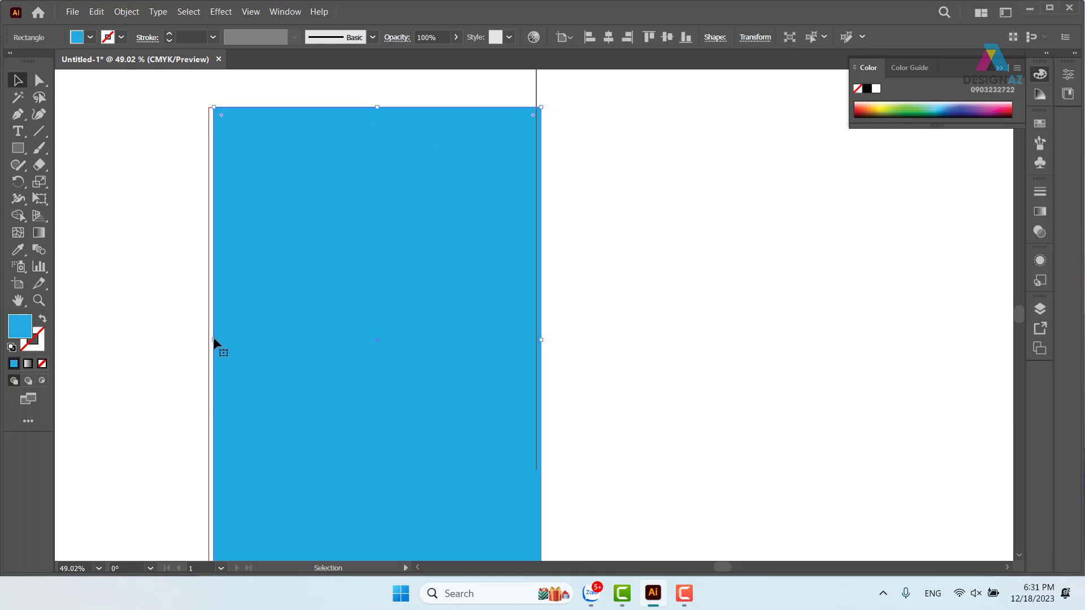
left_click_drag(213, 340, 208, 339)
- Review the extended rectangle, then close Untitled-1 without saving
left_click_drag(328, 426, 407, 179)
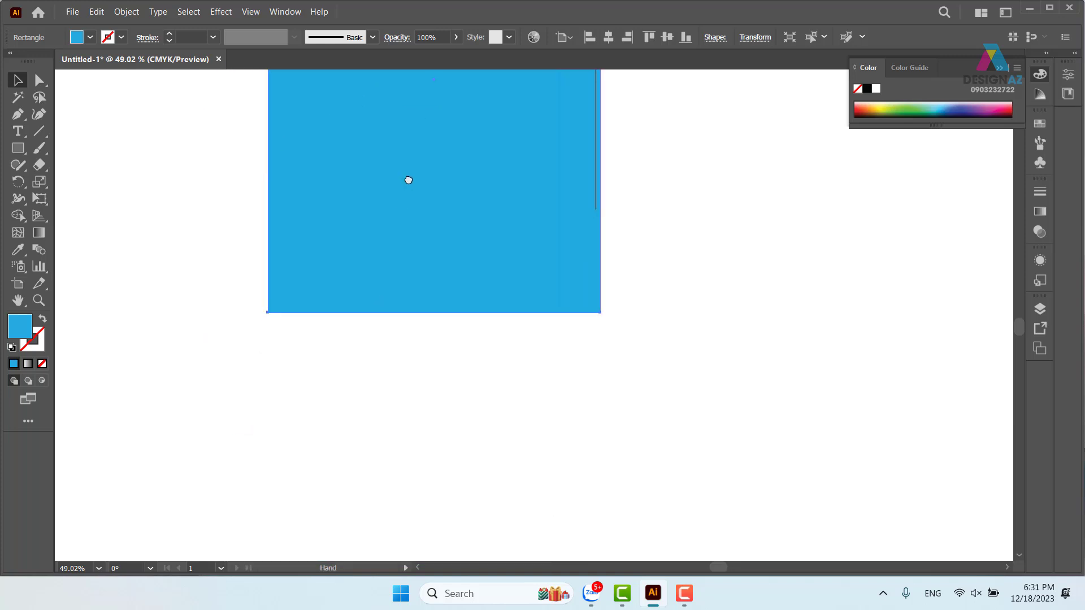
mouse_move(460, 303)
left_mouse_down()
mouse_move(513, 380)
mouse_move(494, 229)
left_mouse_up()
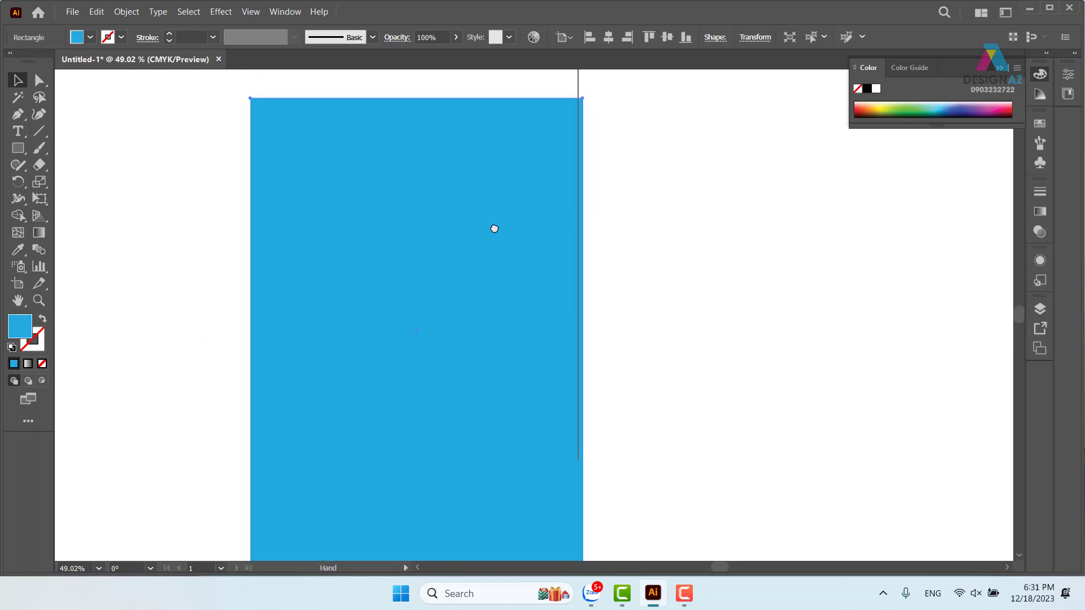
left_click(676, 151)
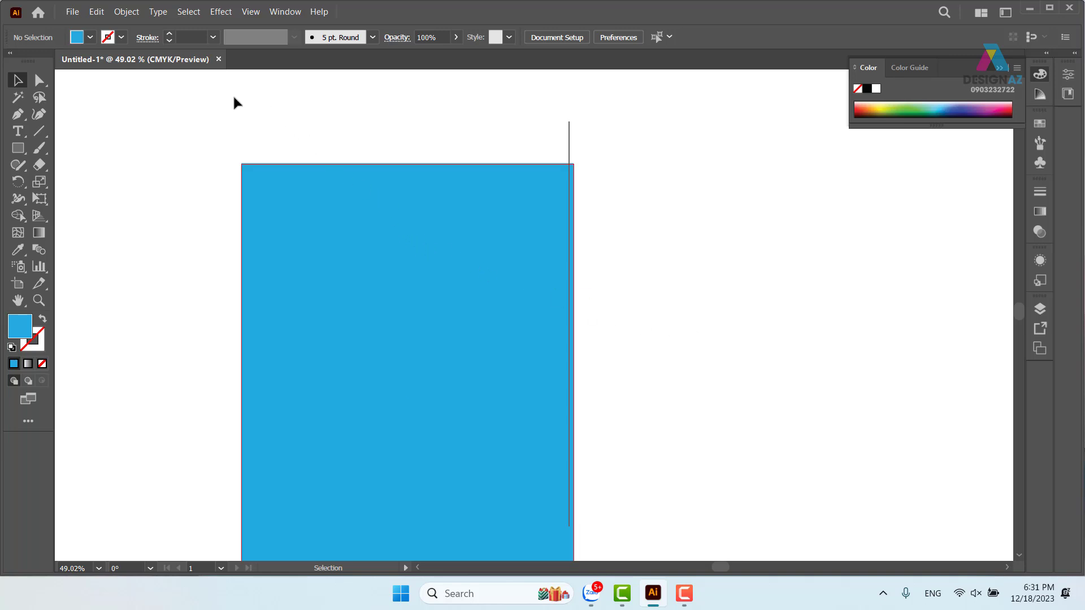
left_click(218, 60)
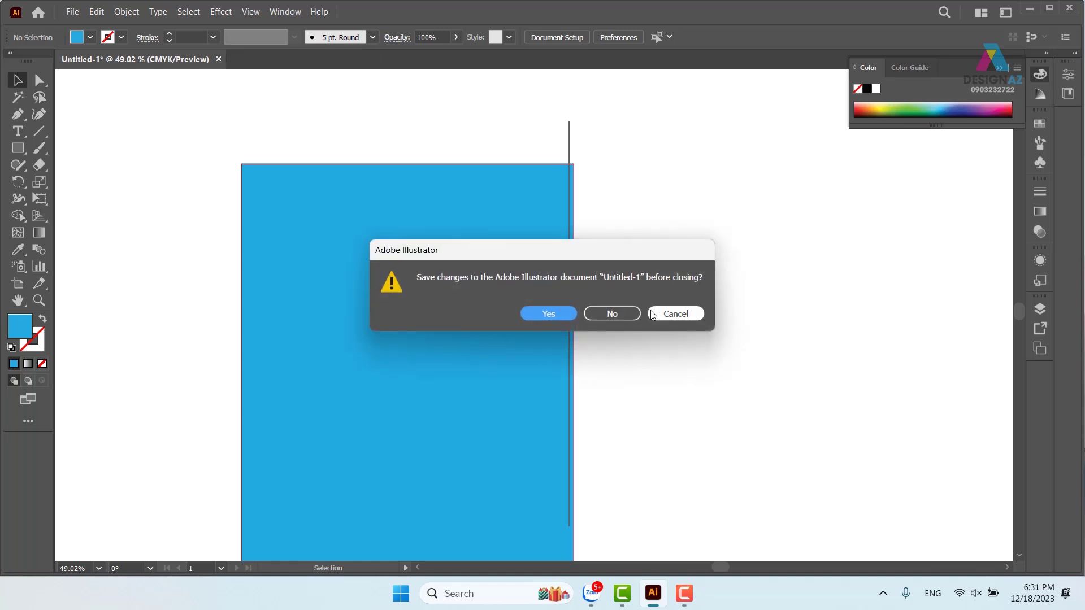
left_click(611, 314)
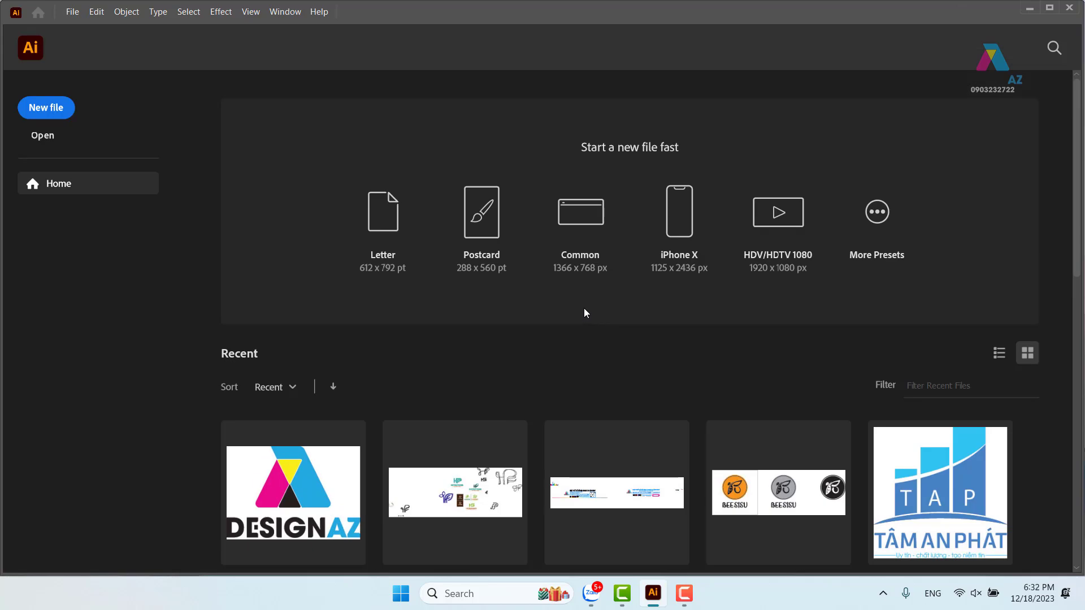
- Create an A4 portrait CMYK document with 0 cm bleed on every side
left_click(73, 12)
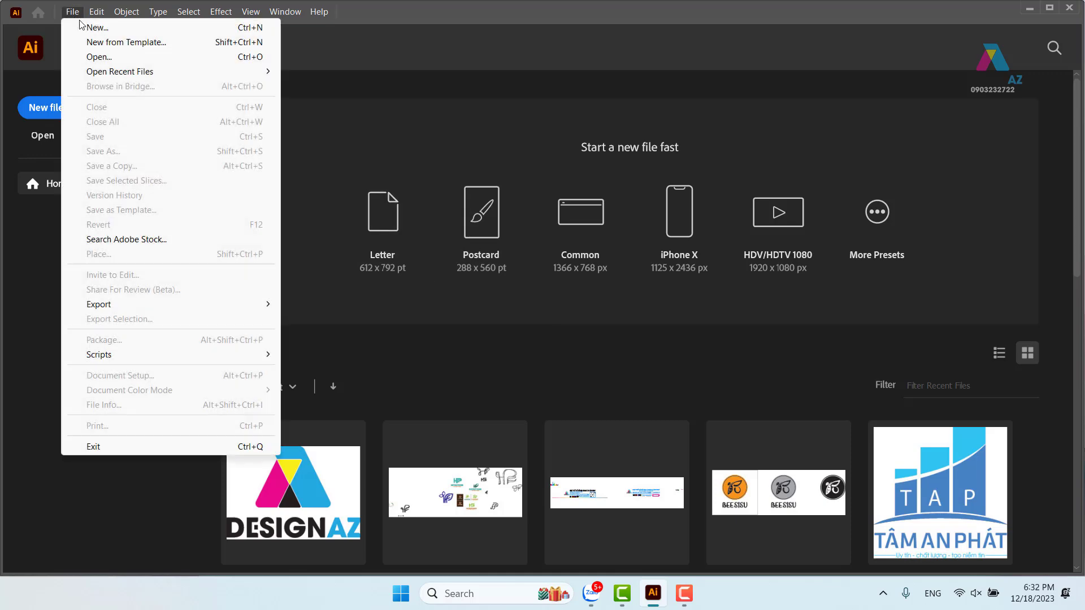
left_click(95, 27)
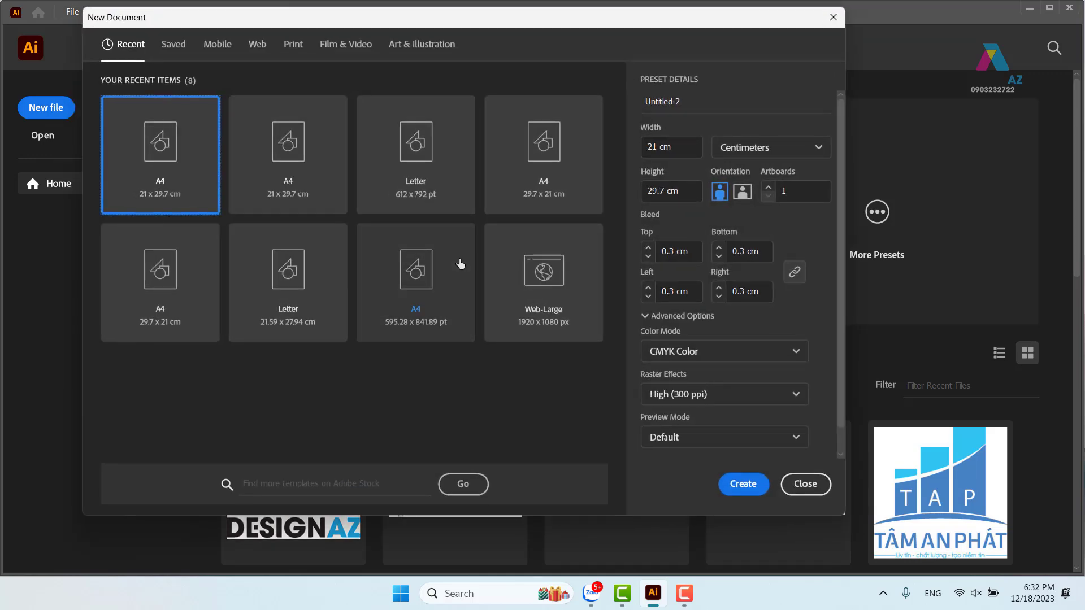
left_click(648, 257)
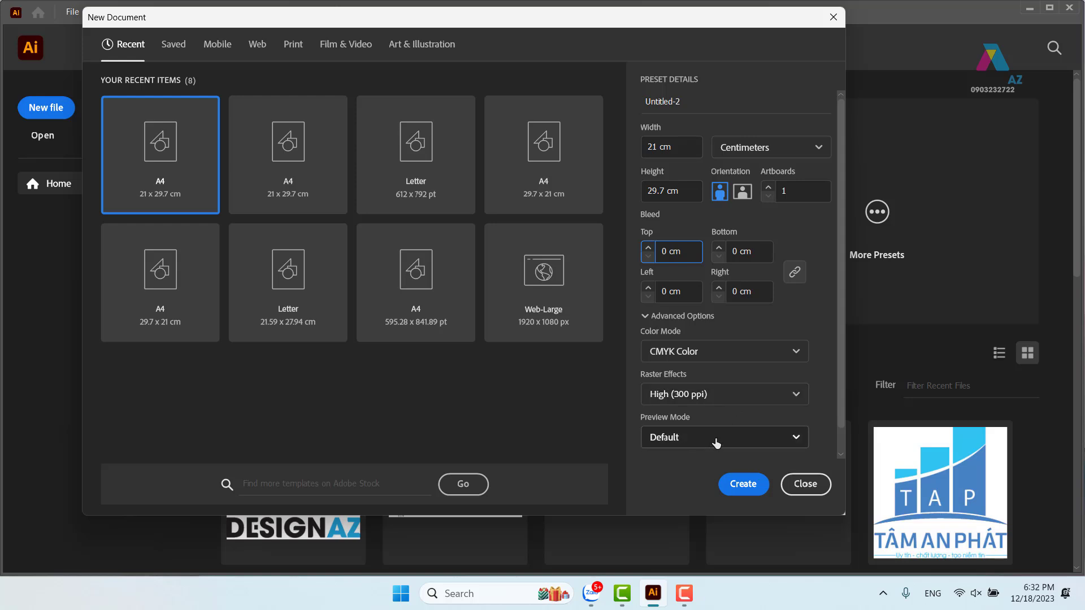
left_click(737, 493)
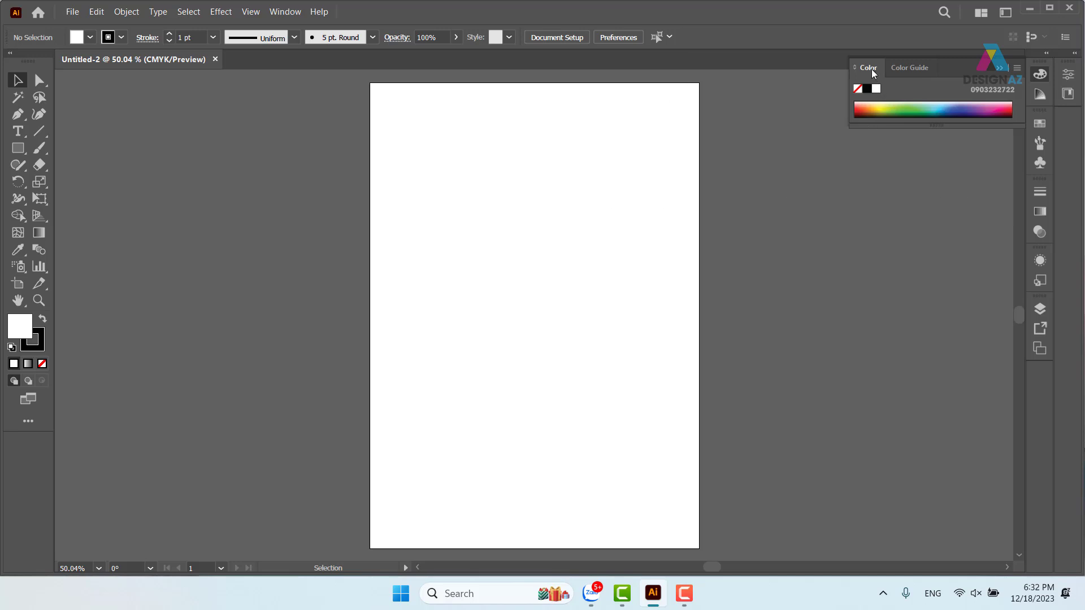
- Detach and close the Color, Color Guide, Gradient and Transparency panels from the dock
left_click_drag(871, 69, 466, 158)
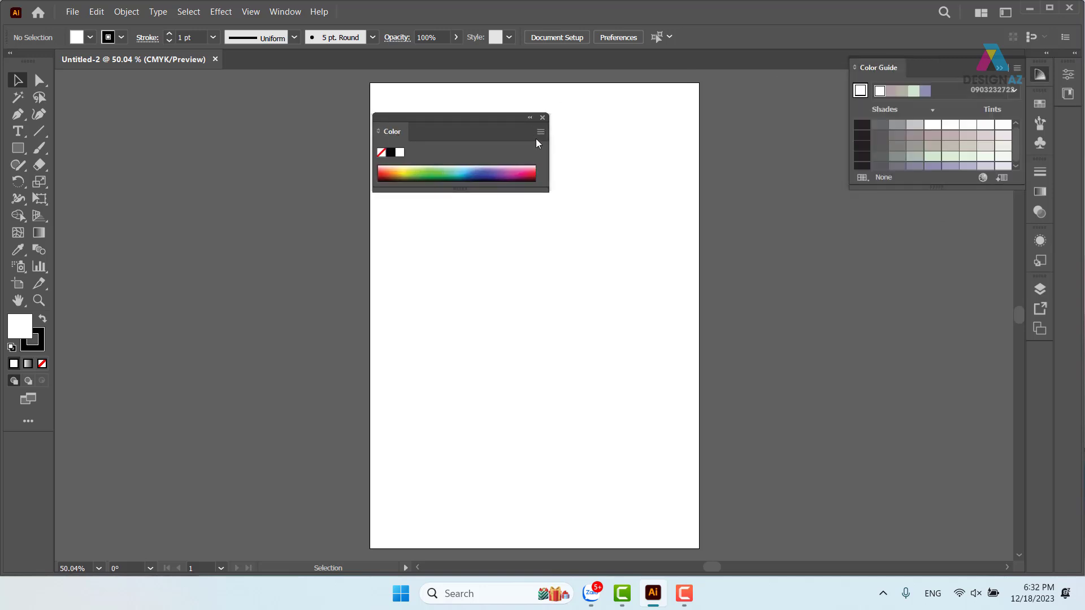
left_click(542, 117)
left_click_drag(883, 68, 385, 147)
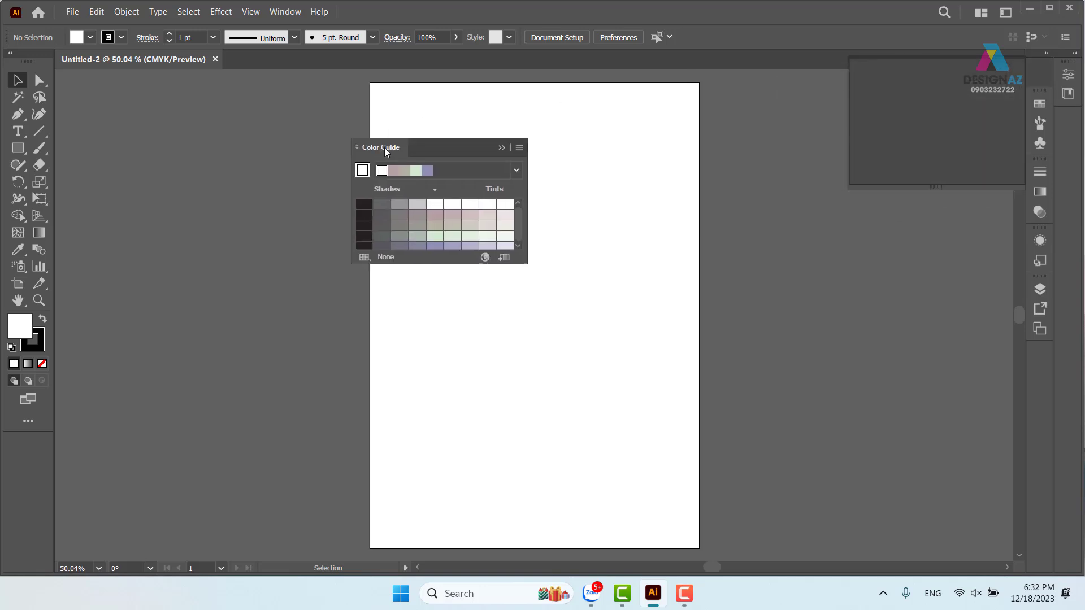
left_click(524, 132)
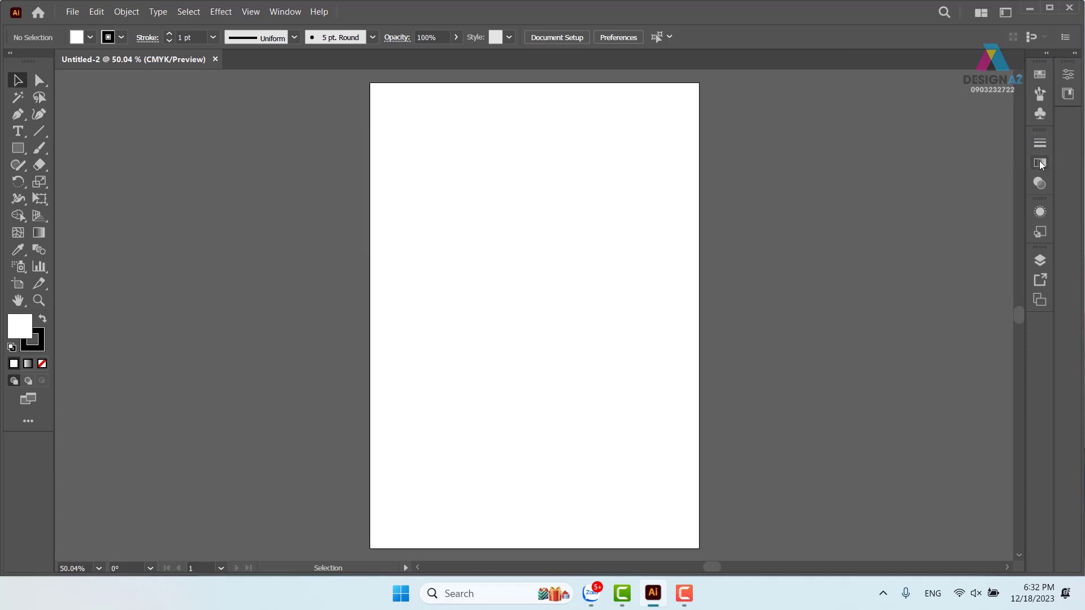
left_click_drag(1040, 163, 540, 174)
left_click(543, 156)
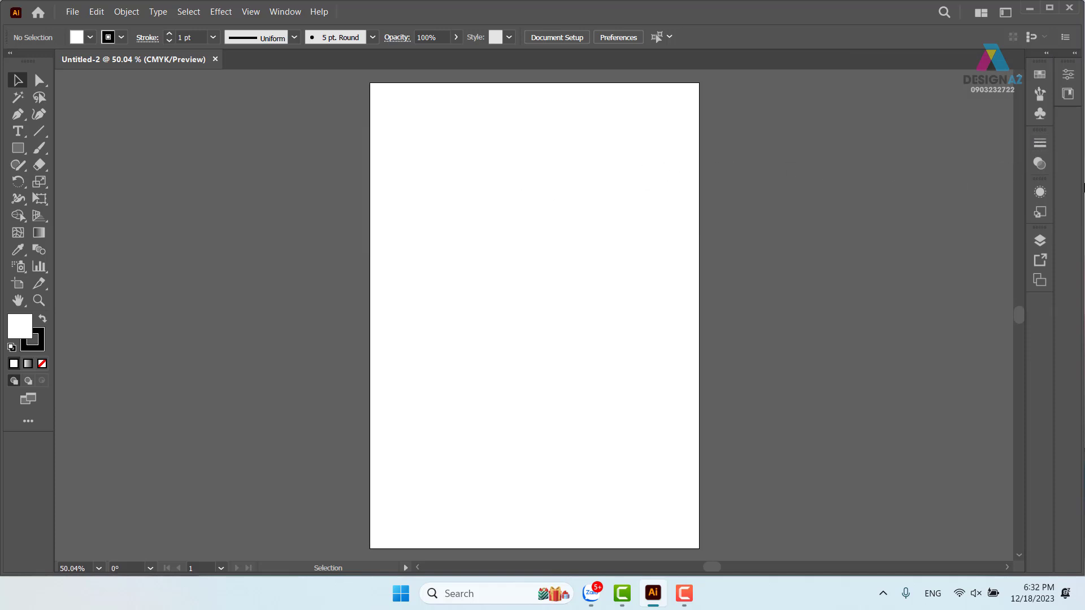
left_click_drag(1040, 163, 664, 176)
left_click(671, 153)
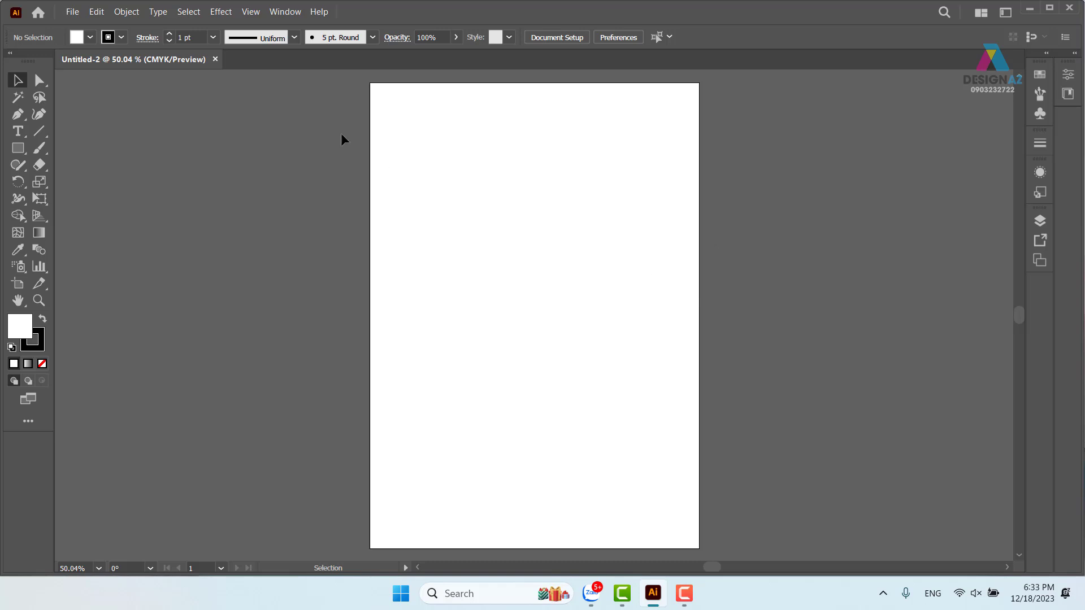
left_click(284, 12)
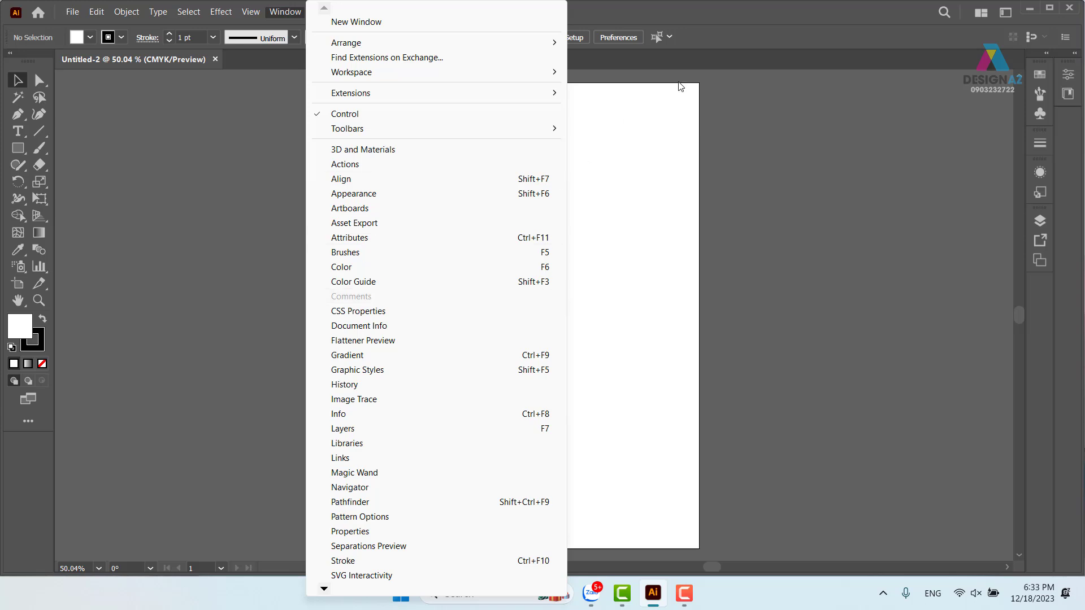
left_click(797, 11)
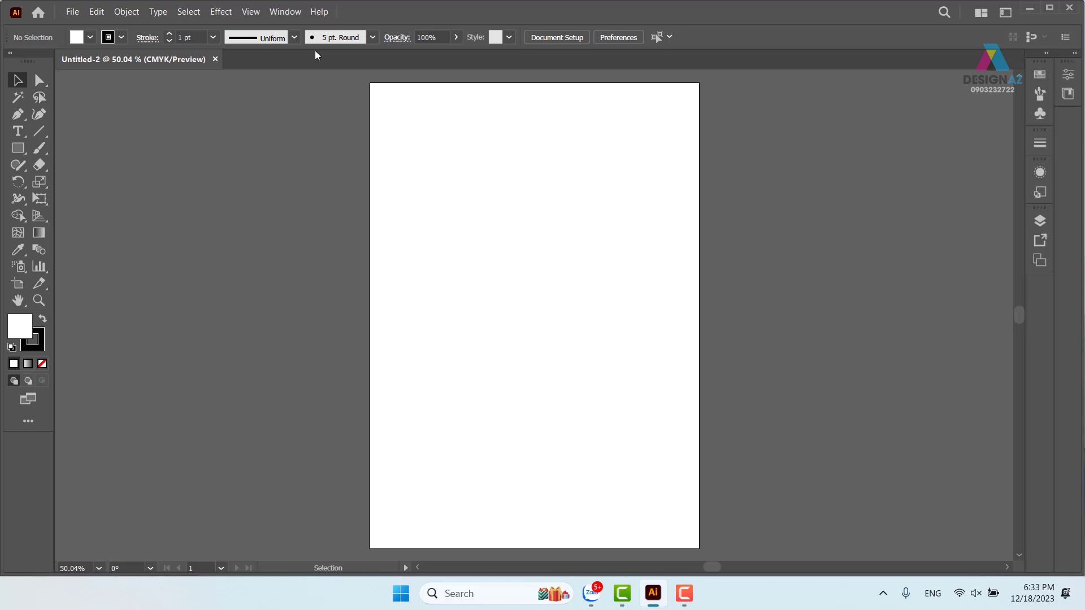
- Open the Window menu to reach the Workspace submenu
left_click(296, 13)
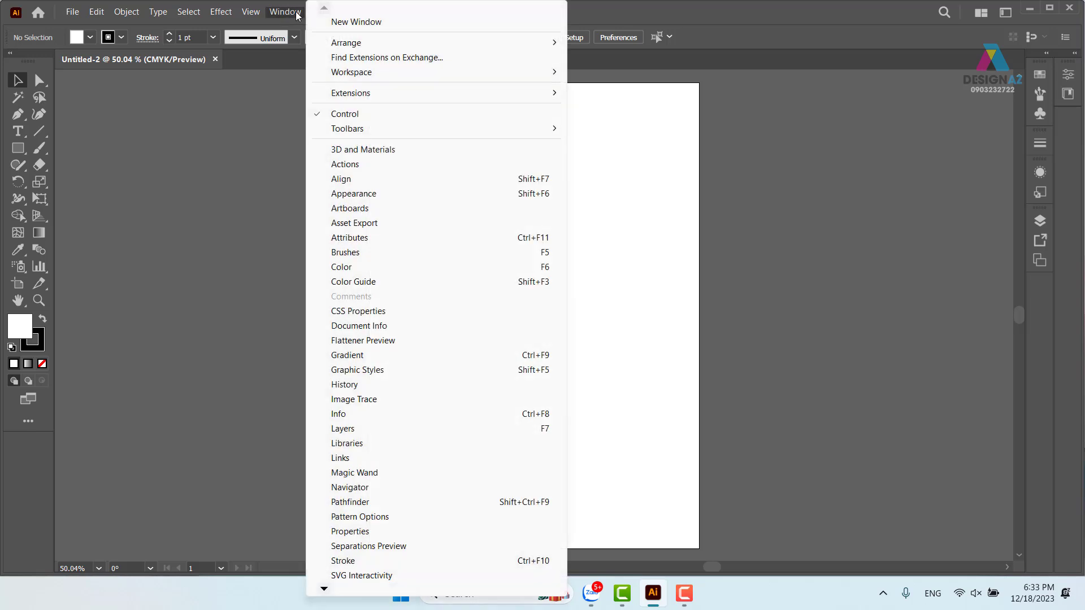
mouse_move(351, 72)
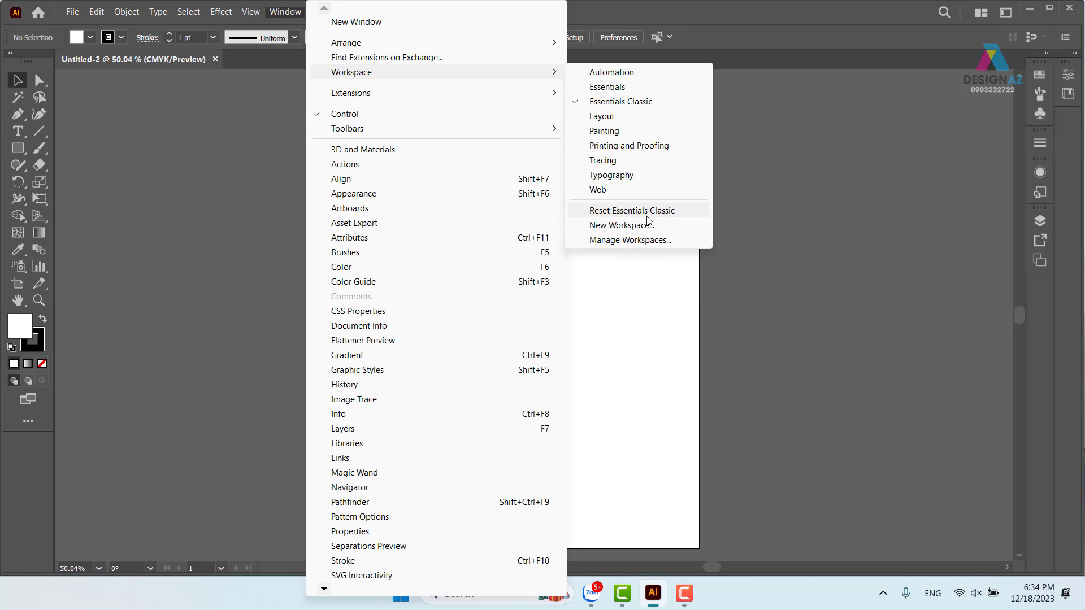
- Reset the Essentials Classic workspace and collapse the Properties panel to icons
left_click(647, 215)
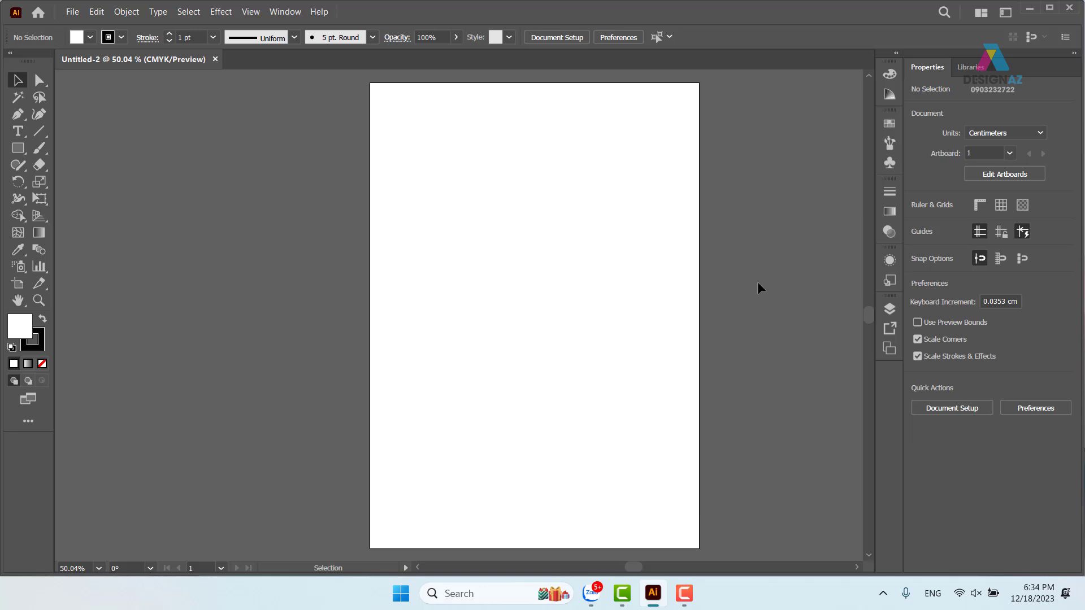
left_click(1073, 54)
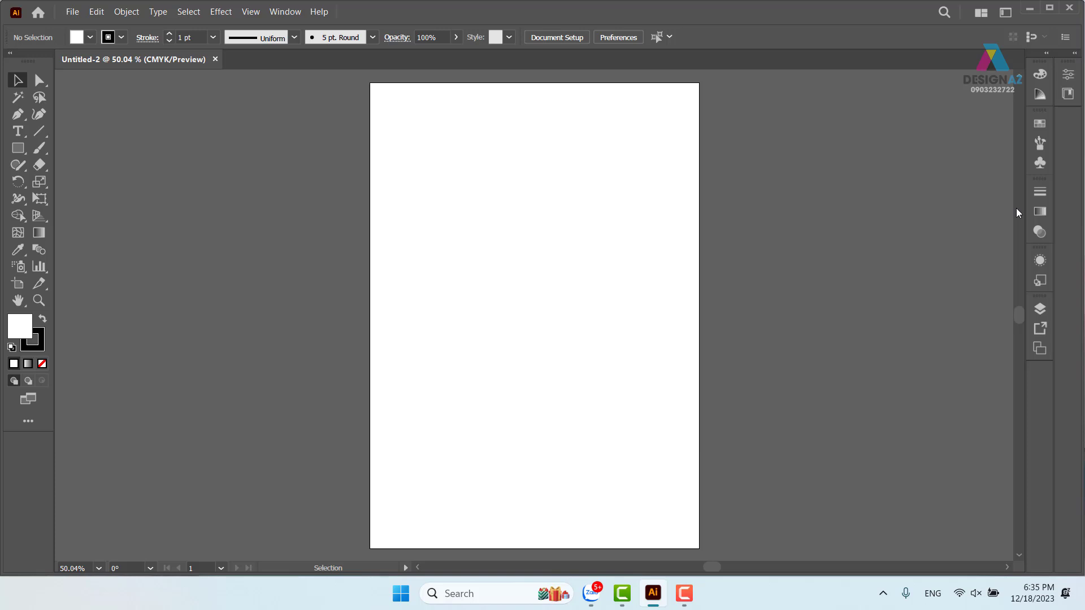
- Zoom the artboard to 200% and 25%, fit it to the window, then pan left and right
key("a")
key("ctrl+plus")
key("ctrl+plus")
key("ctrl+plus")
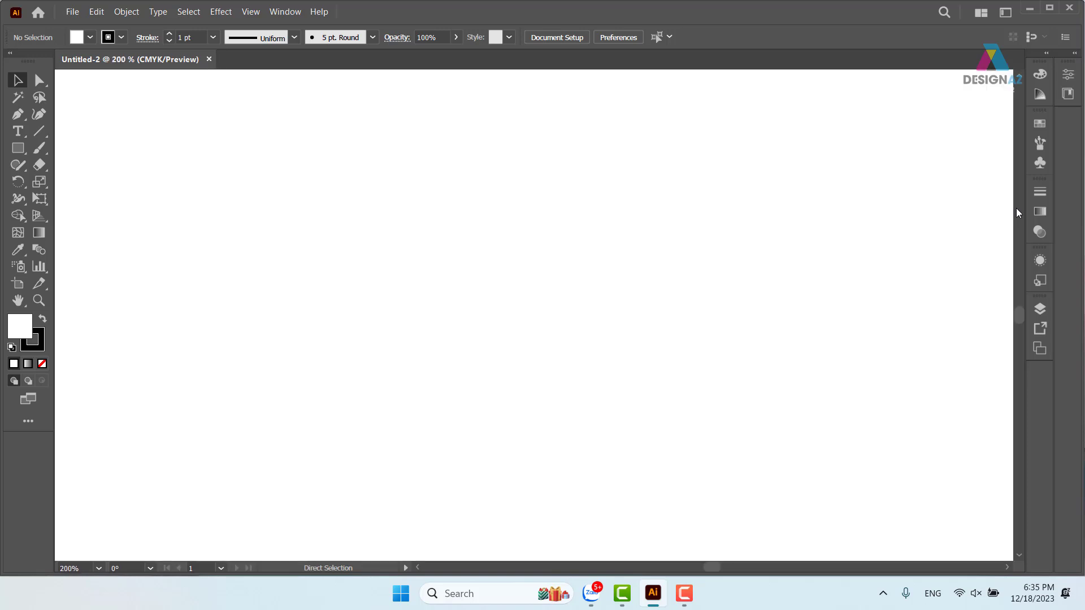
key("ctrl+minus")
key("ctrl+minus")
key("ctrl+minus")
key("ctrl+minus")
key("ctrl+minus")
key("ctrl+minus")
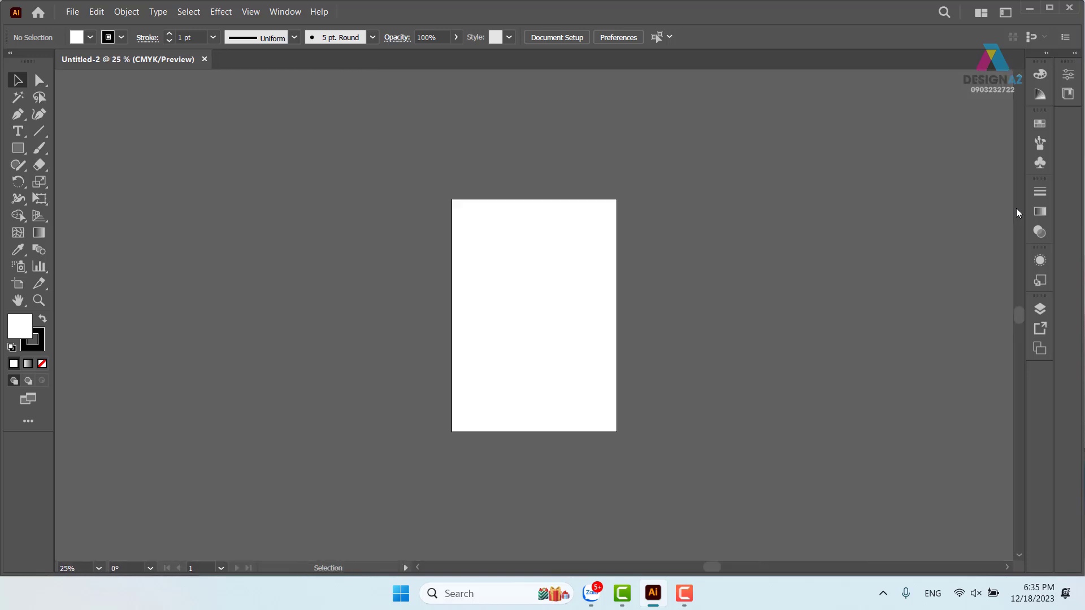
key("ctrl+0")
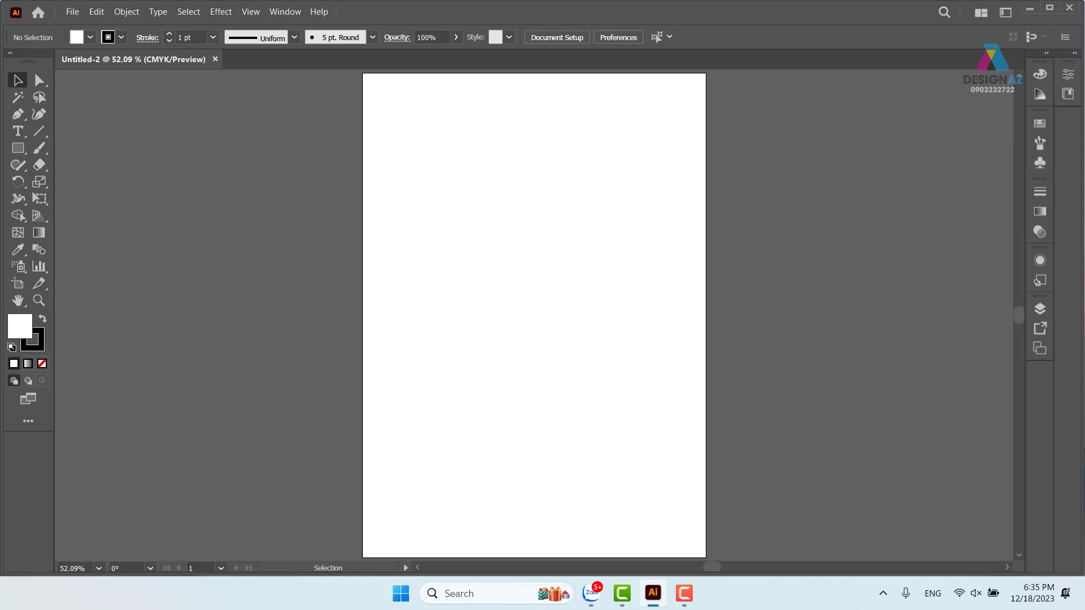
key("space")
mouse_move(495, 294)
left_mouse_down()
mouse_move(83, 296)
mouse_move(846, 303)
mouse_move(754, 114)
mouse_move(395, 368)
mouse_move(322, 298)
left_mouse_up()
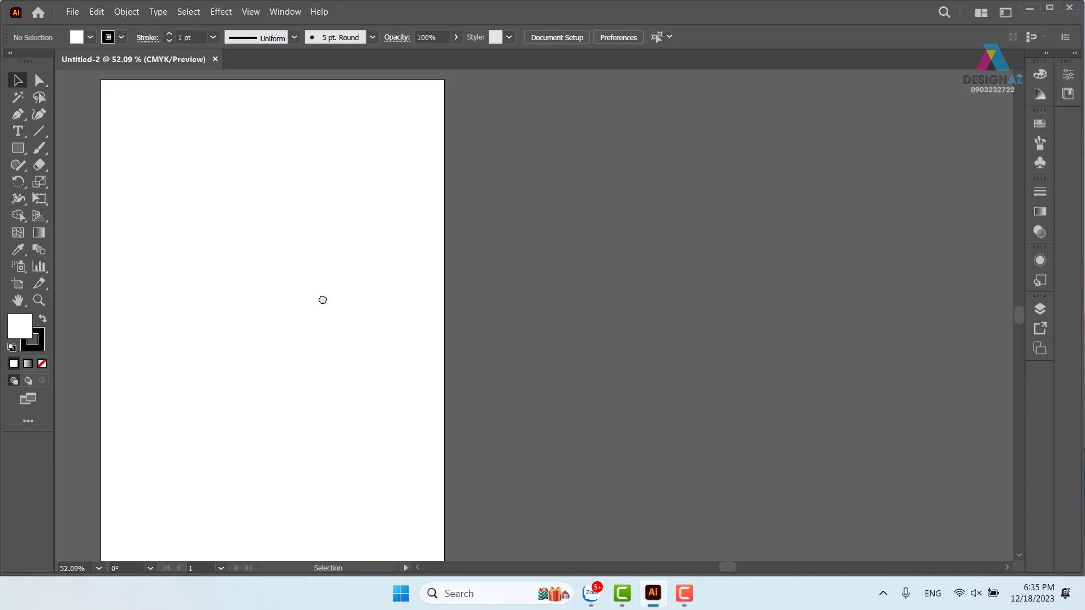
left_click_drag(322, 314, 461, 318)
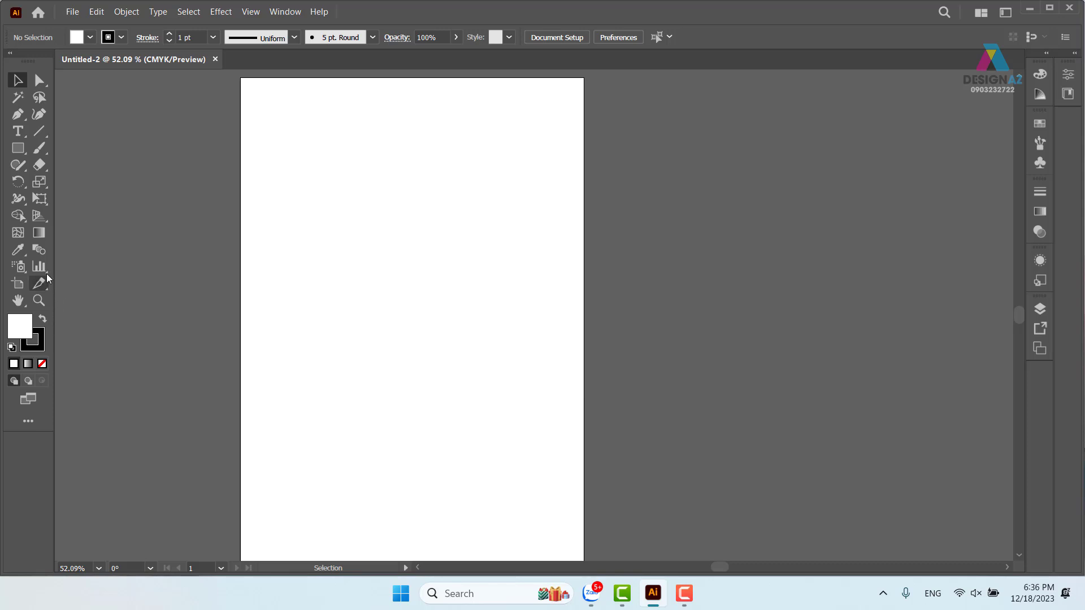
left_click_drag(46, 270, 121, 272)
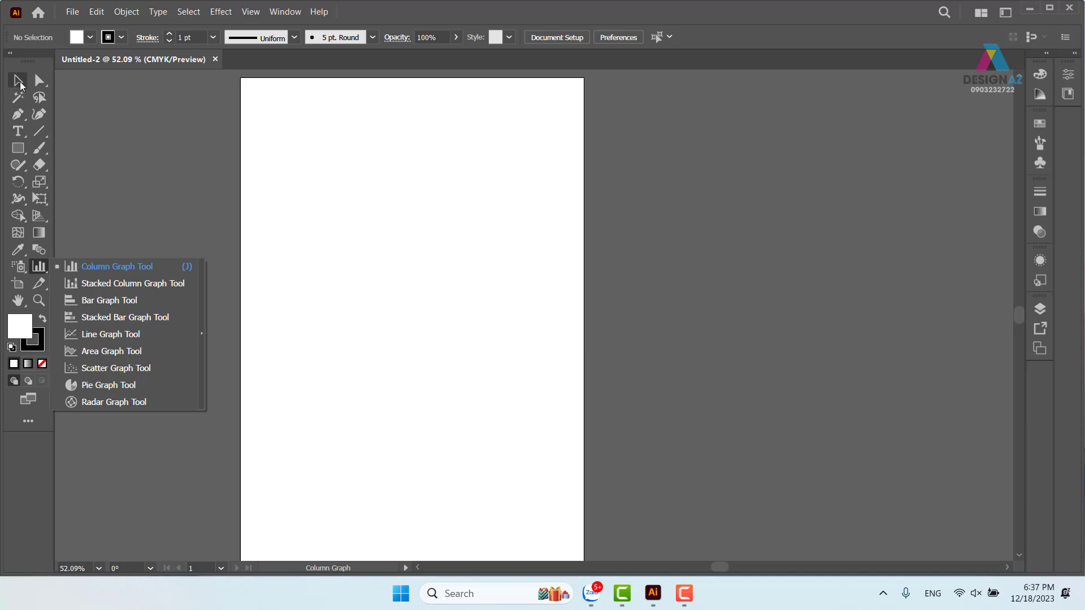
left_click(18, 80)
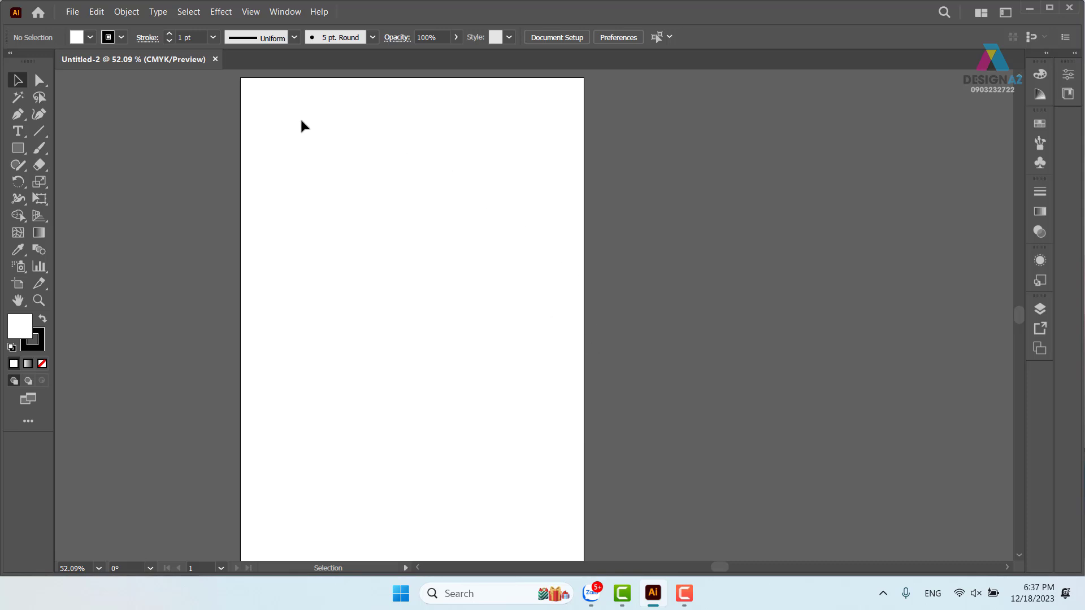
- Show the Swatches panel and drag it taller to reveal all colour groups
left_click(1041, 123)
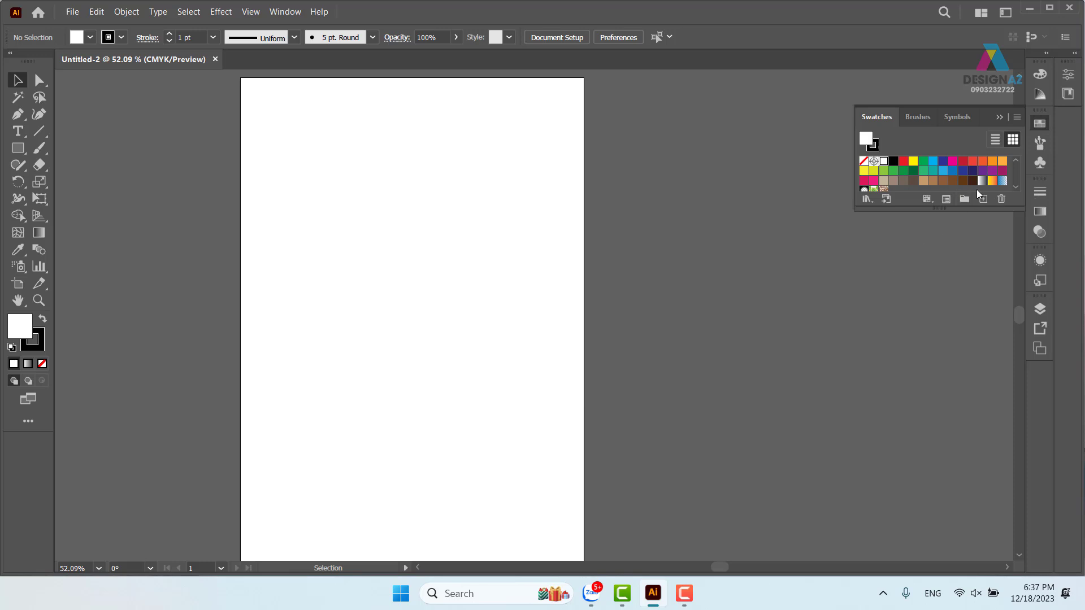
left_click_drag(923, 206, 904, 311)
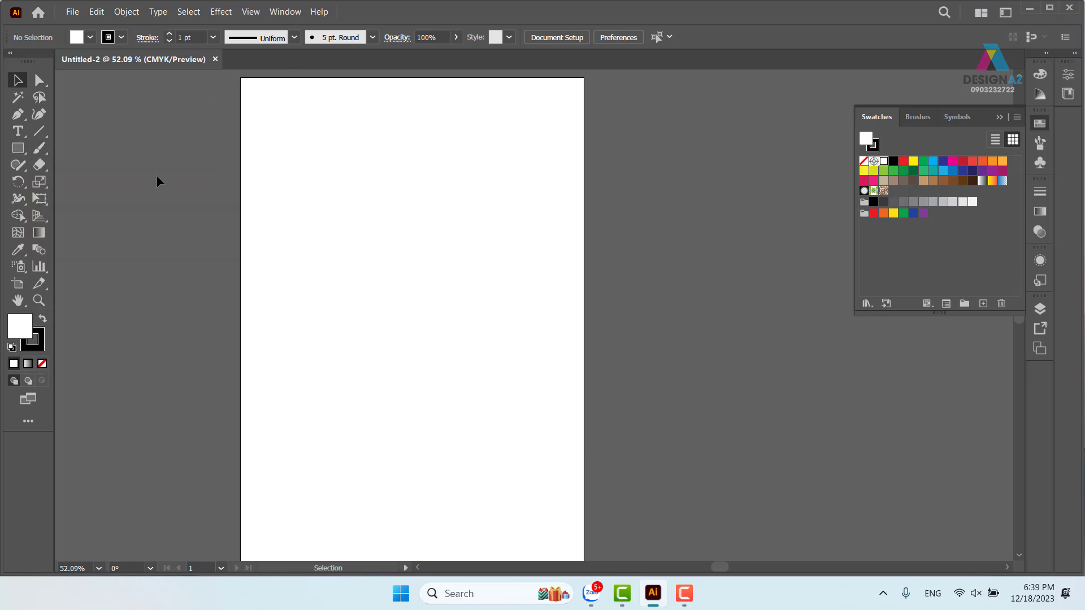
- Draw a wide rectangle near the top of the artboard with the Rectangle tool
left_click(20, 148)
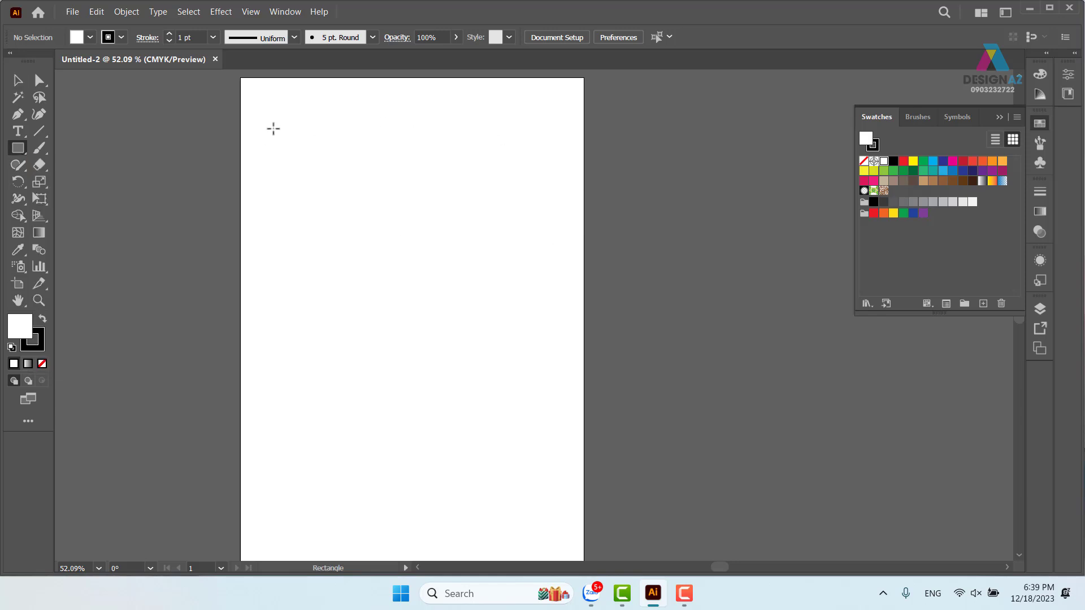
left_click_drag(272, 127, 515, 209)
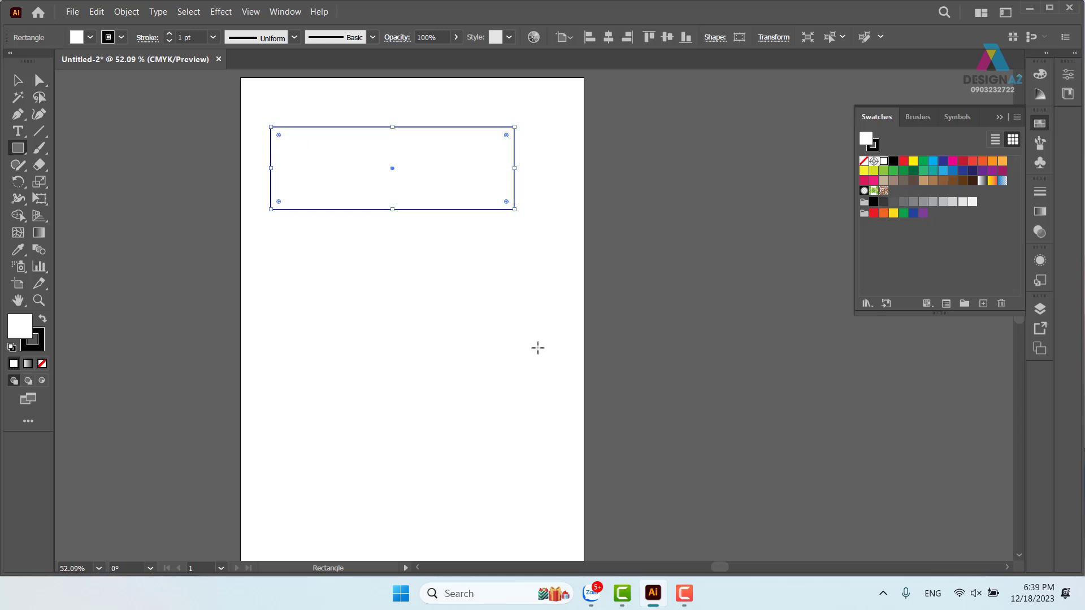
- Inspect the rectangle at 100% and closer, panning the canvas left and right
key("ctrl+1")
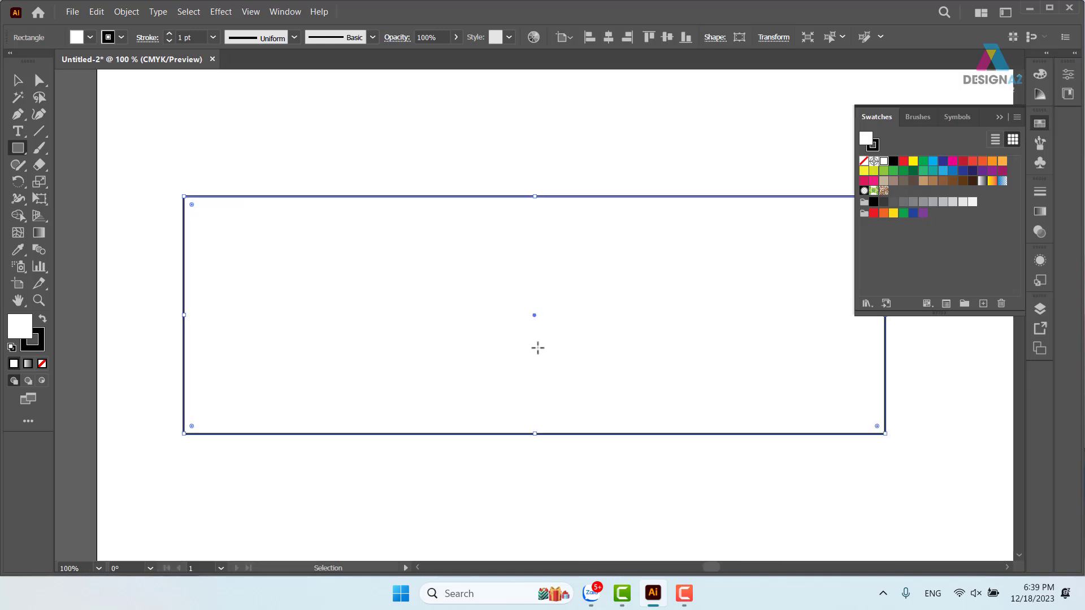
mouse_move(653, 347)
left_mouse_down()
mouse_move(429, 341)
mouse_move(657, 345)
mouse_move(616, 317)
left_mouse_up()
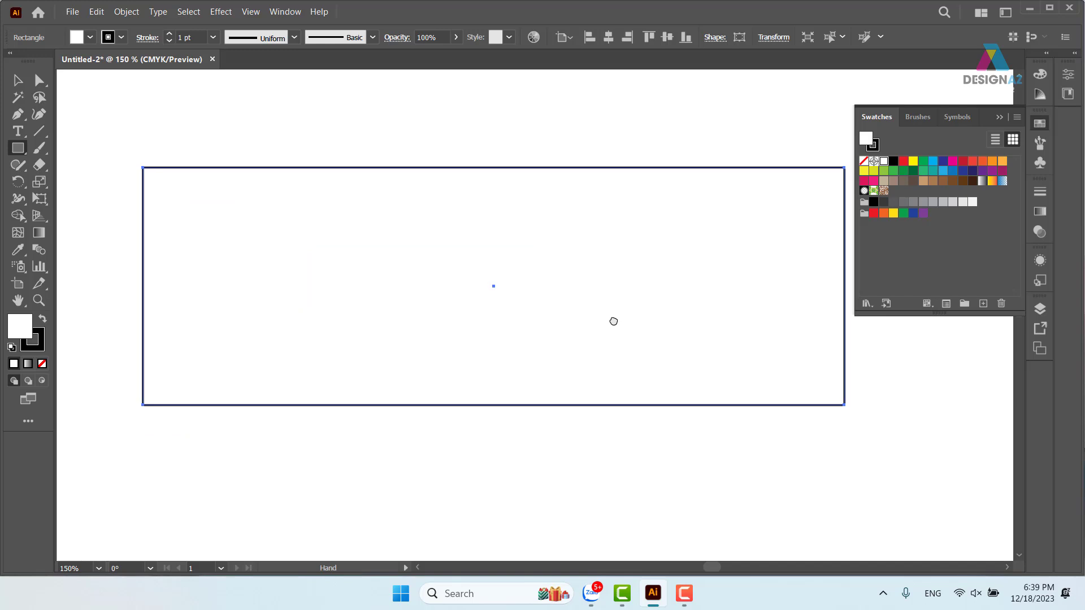
key("ctrl+equal")
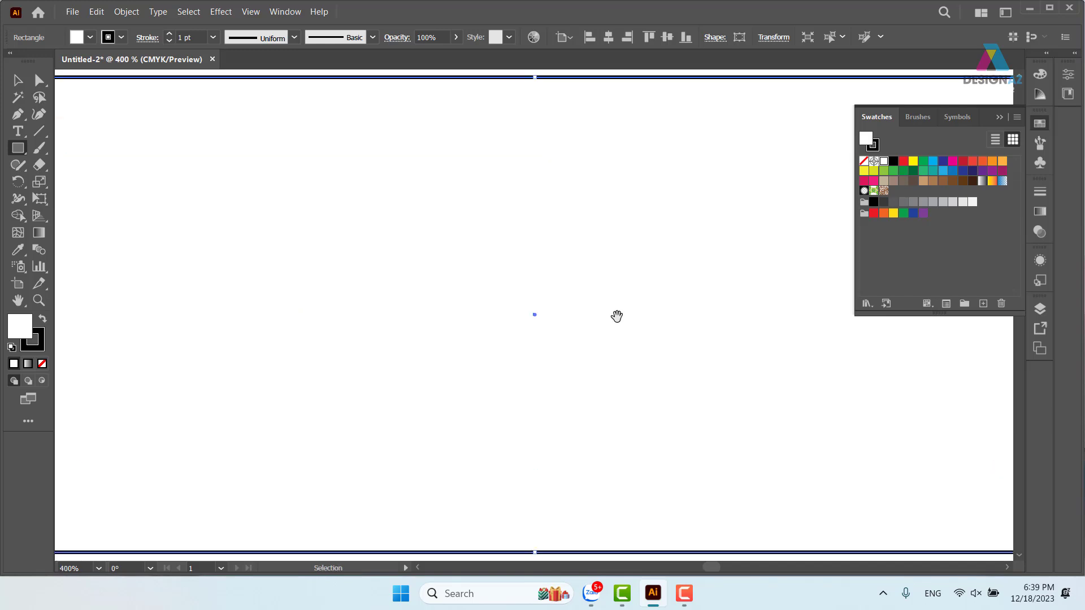
key("ctrl+1")
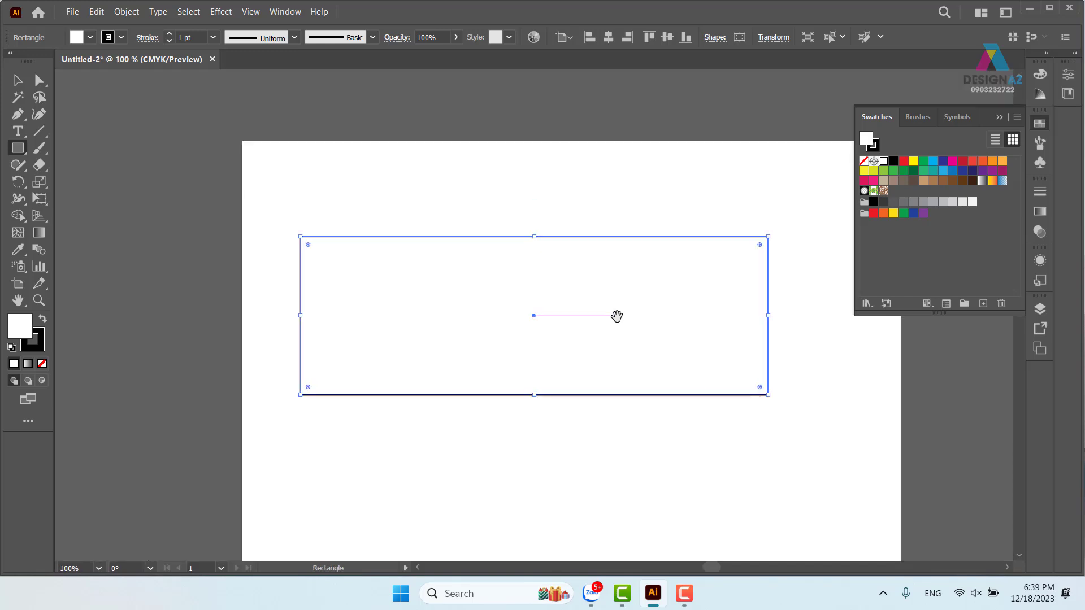
left_click_drag(485, 315, 587, 316)
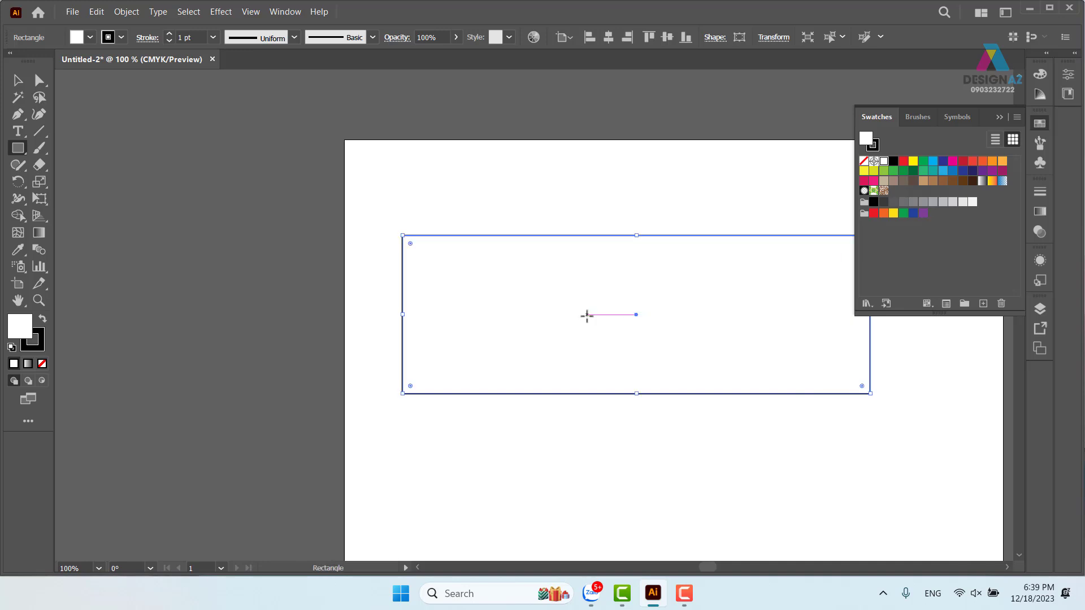
left_click_drag(644, 325, 547, 332)
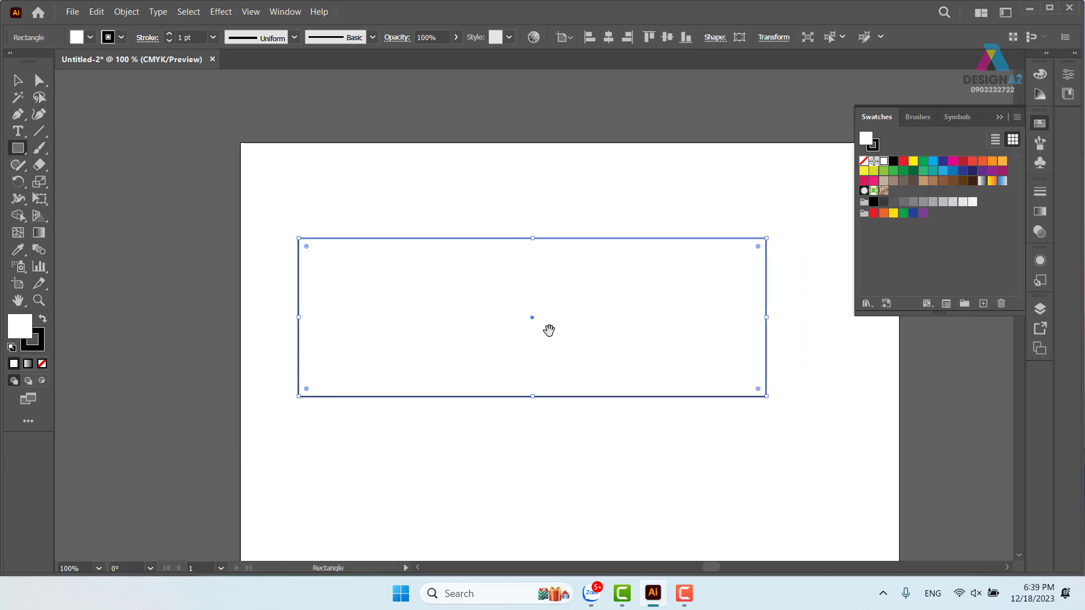
key("z")
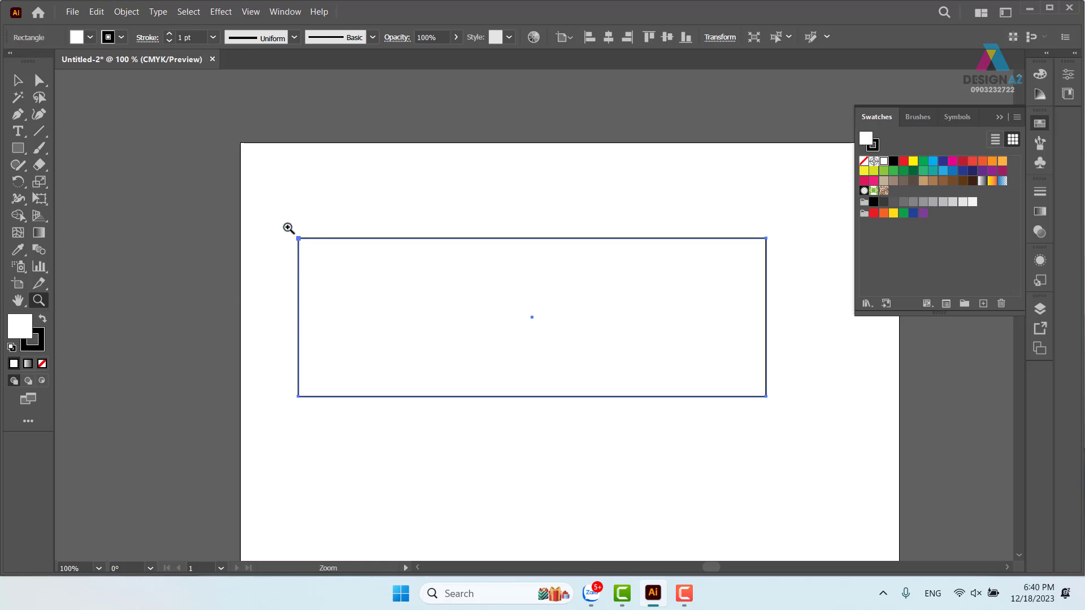
- Zoom into the rectangle's corners, refit and pan the artboard, then switch to the Selection tool
mouse_move(277, 218)
left_mouse_down()
mouse_move(452, 317)
mouse_move(510, 333)
left_mouse_up()
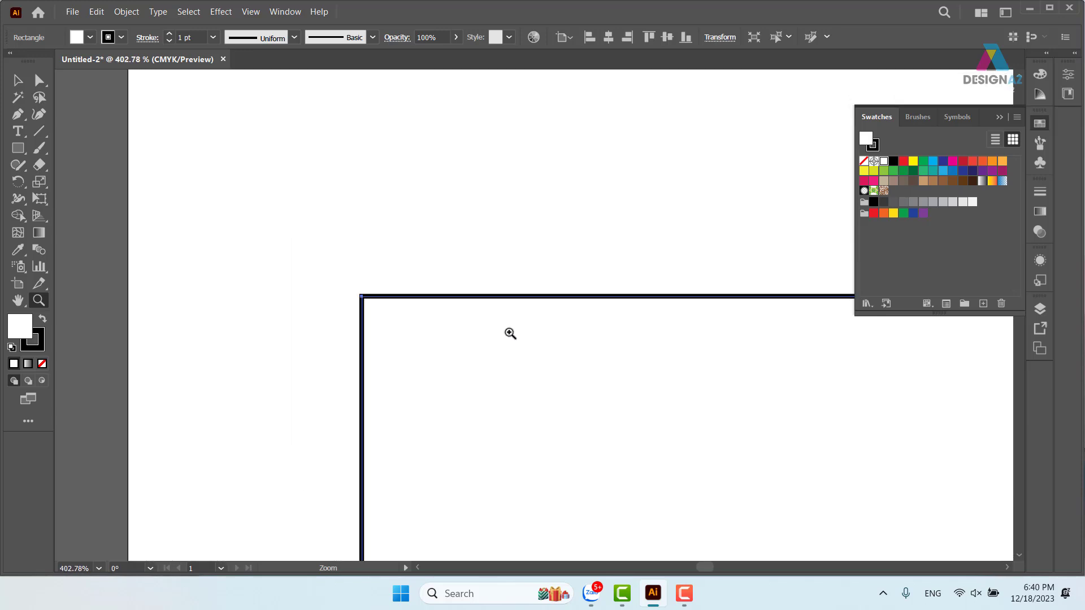
key("ctrl+1")
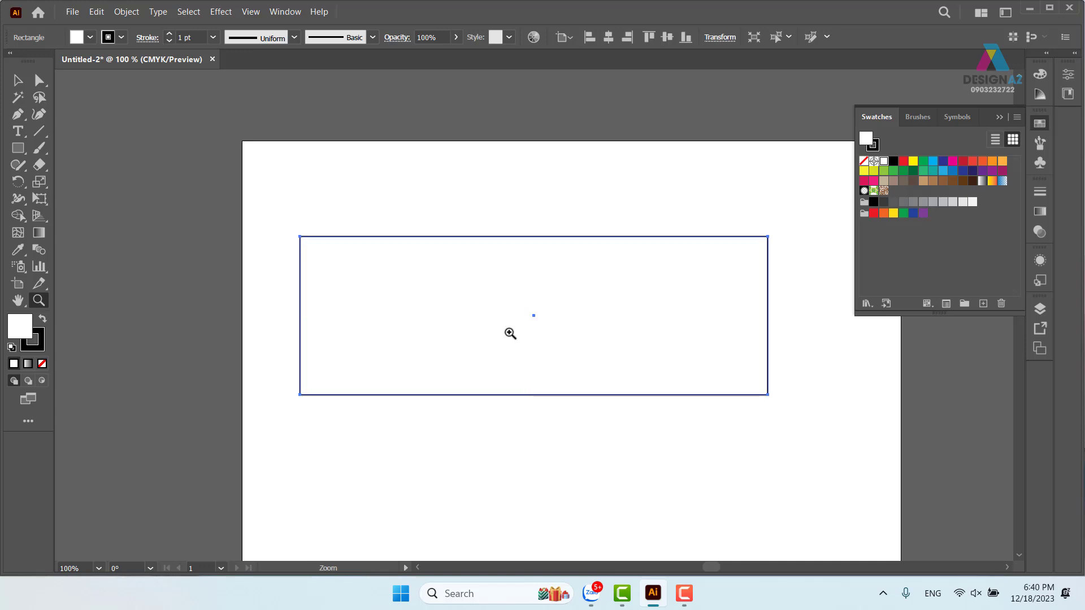
left_click_drag(732, 213, 850, 344)
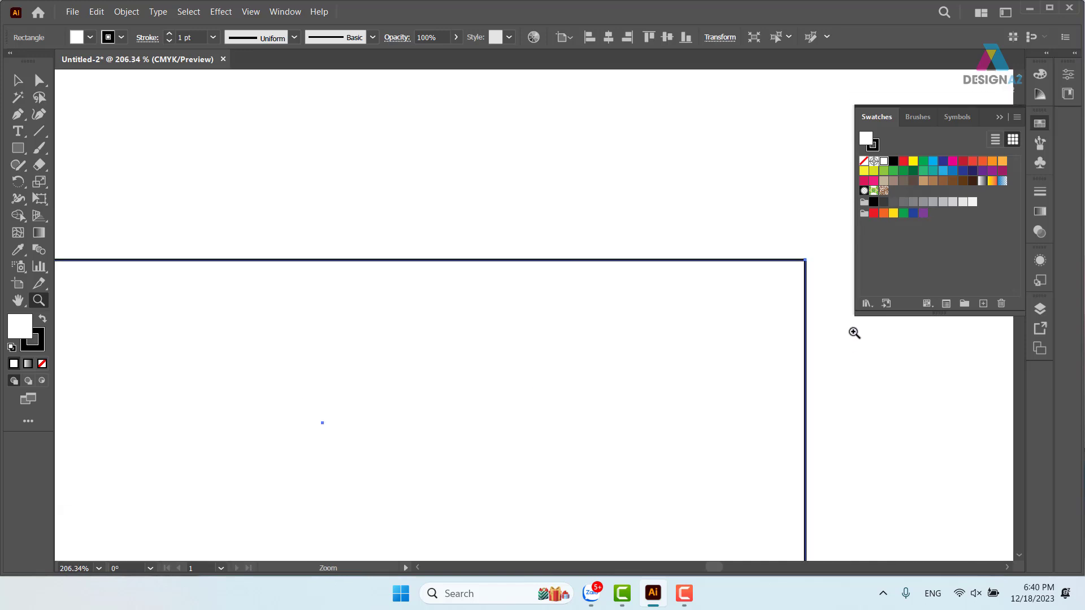
key("ctrl+0")
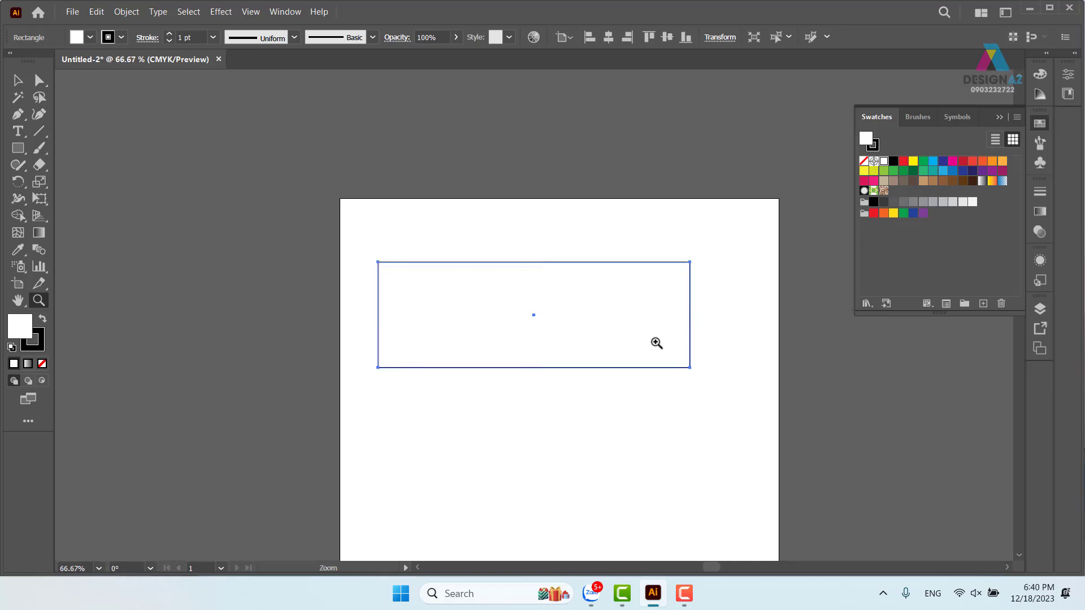
left_click_drag(658, 342, 770, 423)
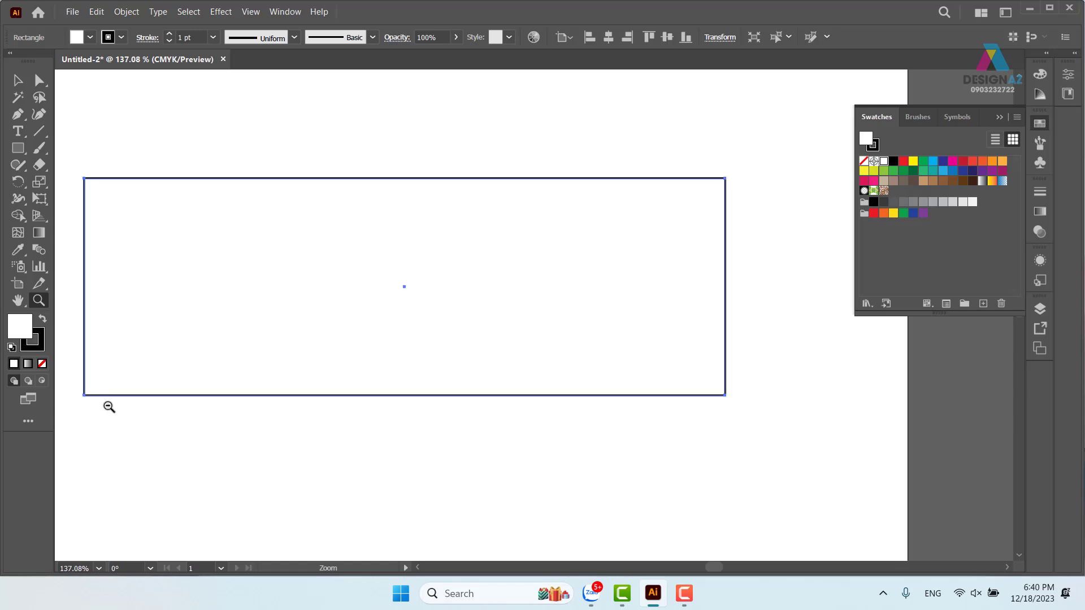
left_click_drag(107, 407, 65, 351)
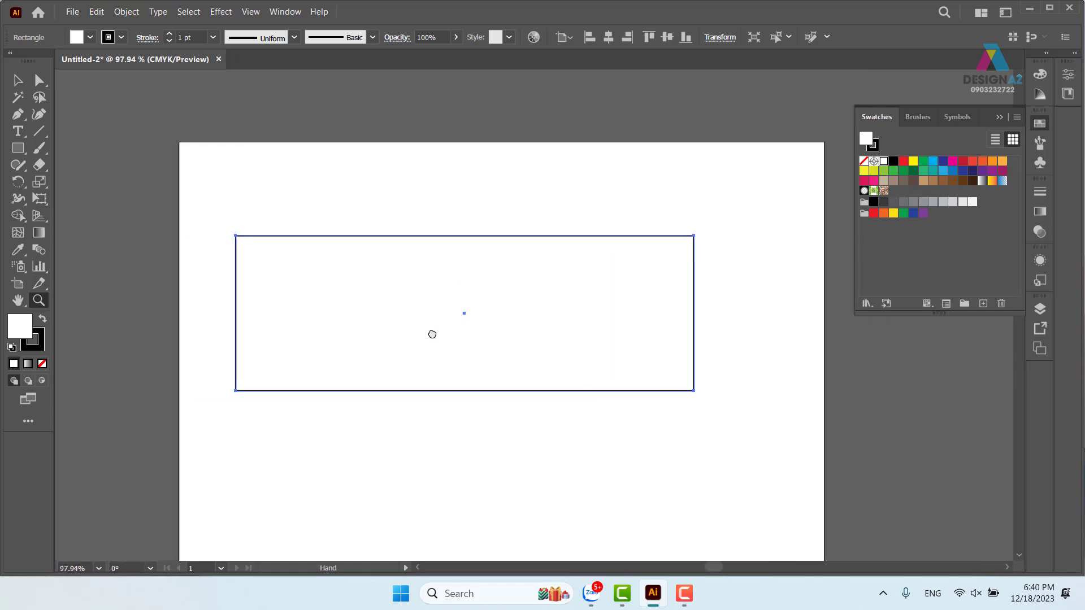
left_click_drag(290, 344, 425, 325)
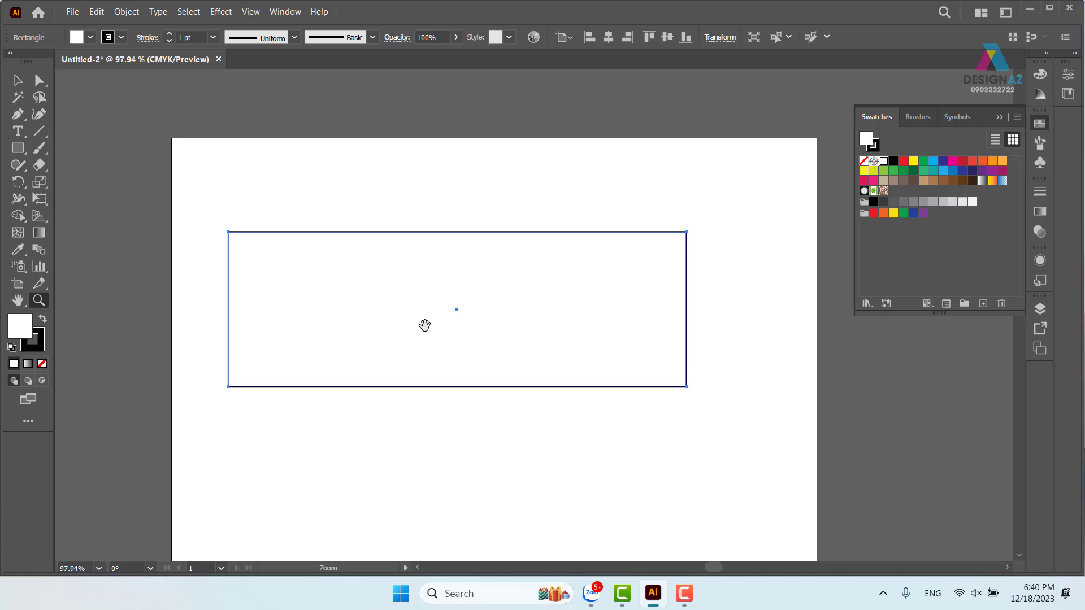
mouse_move(666, 344)
left_mouse_down()
mouse_move(339, 320)
mouse_move(635, 255)
mouse_move(652, 370)
left_mouse_up()
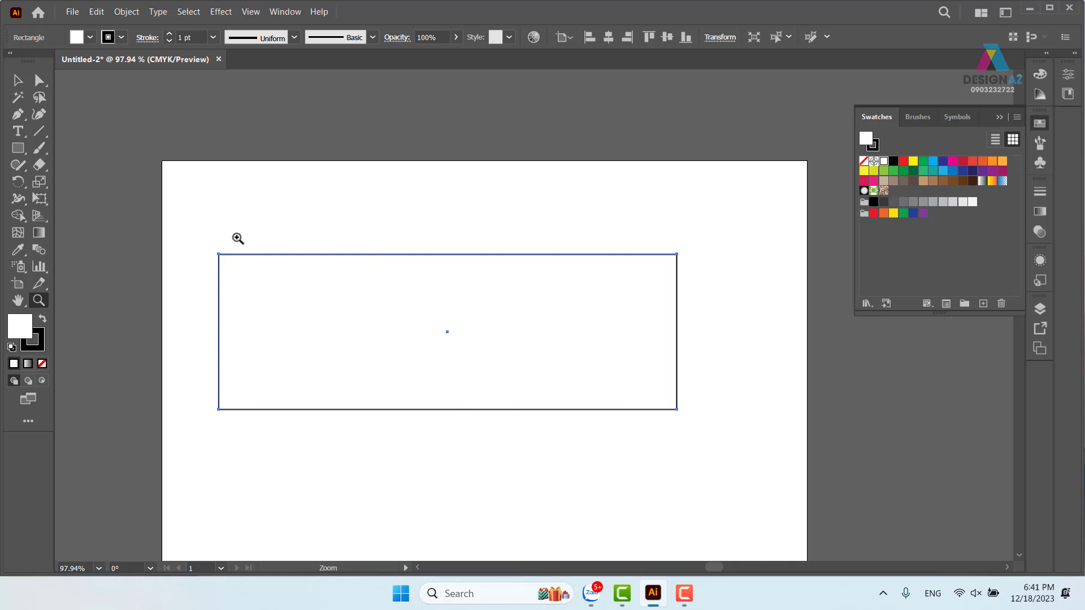
left_click(17, 81)
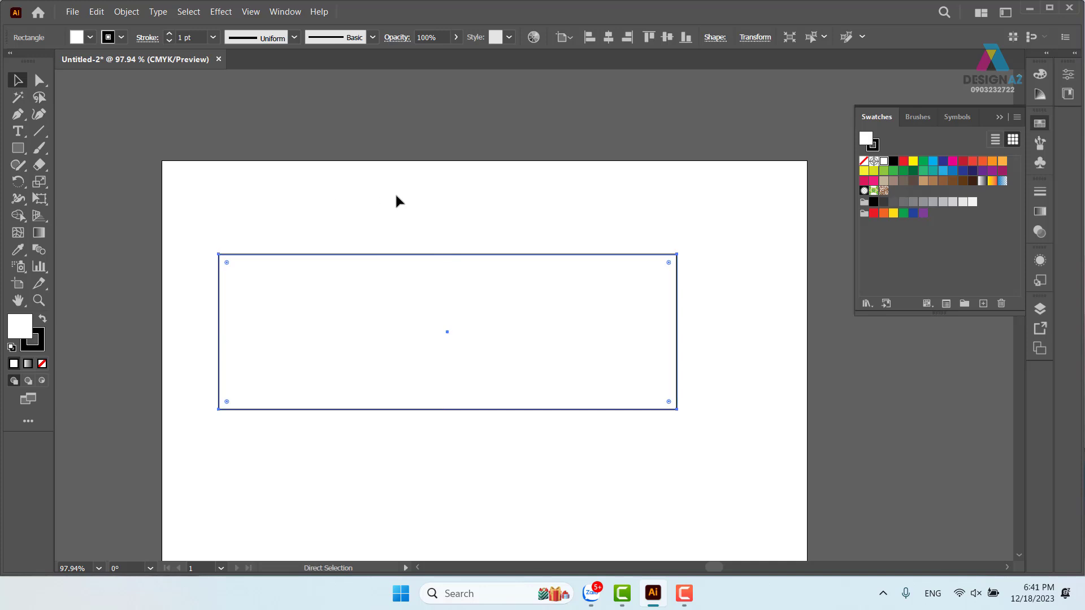
- Reset the view to 100%, then zoom to 150% on the rectangle
key("ctrl+1")
key("ctrl+plus")
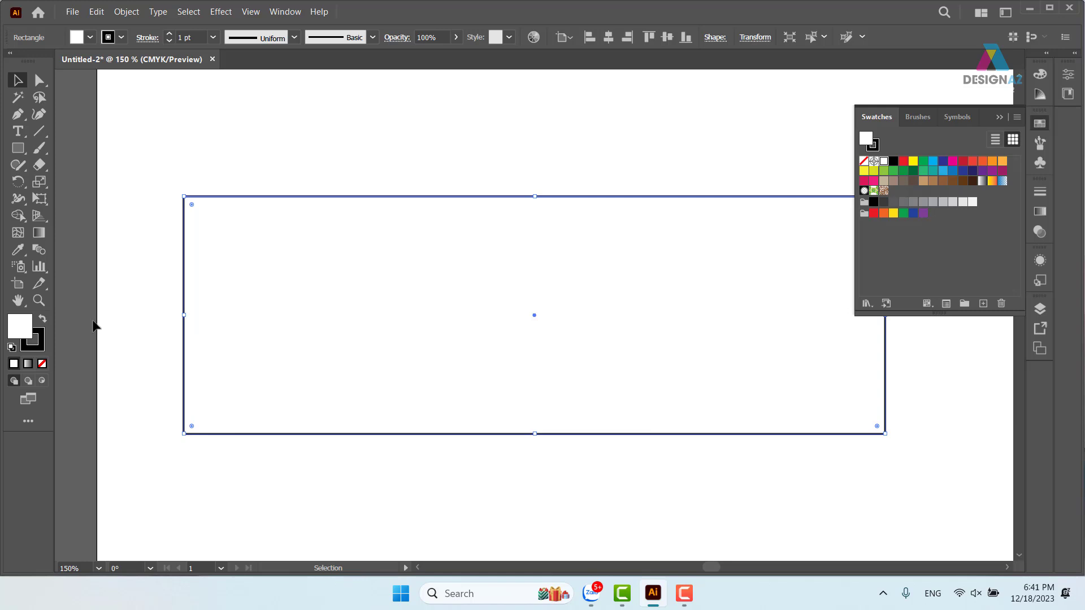
- Show the Color panel with Fill active and drag across the CMYK spectrum to settle on green
left_click(34, 350)
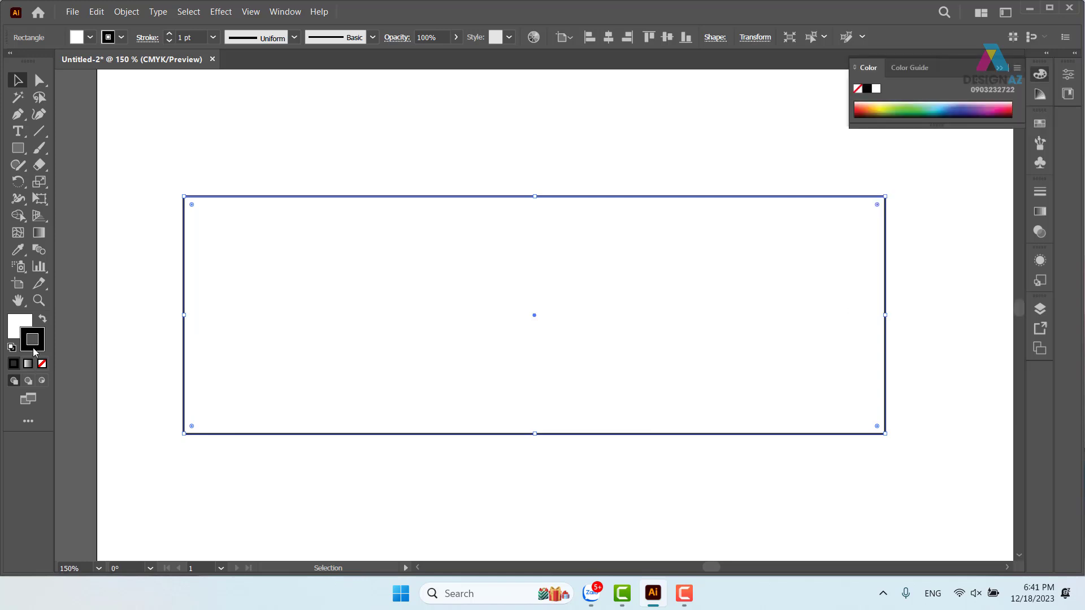
left_click(22, 323)
left_click(42, 348)
left_click(14, 328)
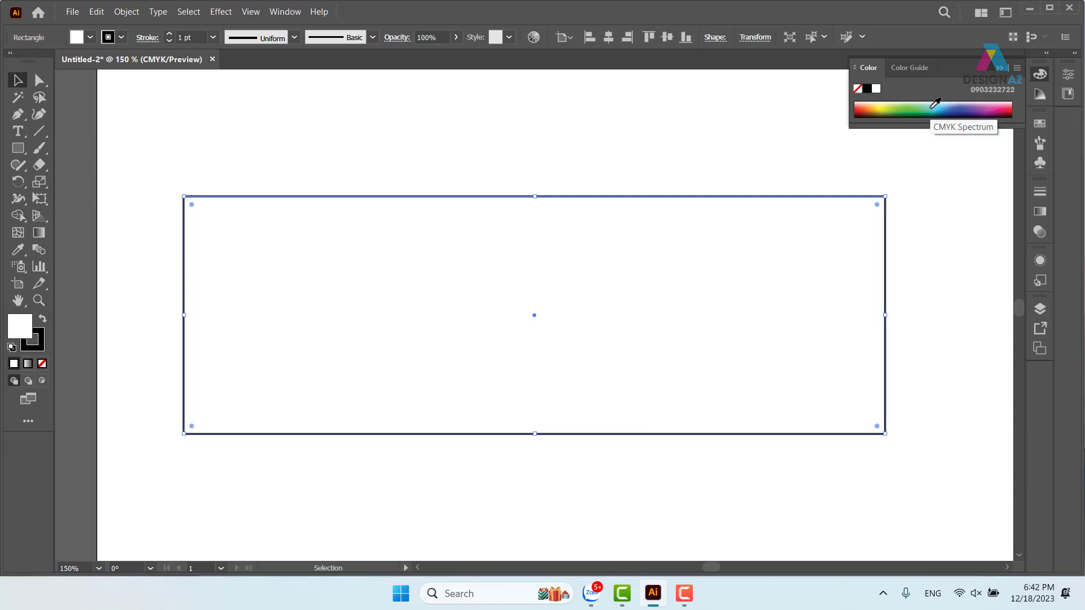
mouse_move(936, 104)
left_mouse_down()
mouse_move(899, 107)
mouse_move(998, 107)
mouse_move(902, 106)
left_mouse_up()
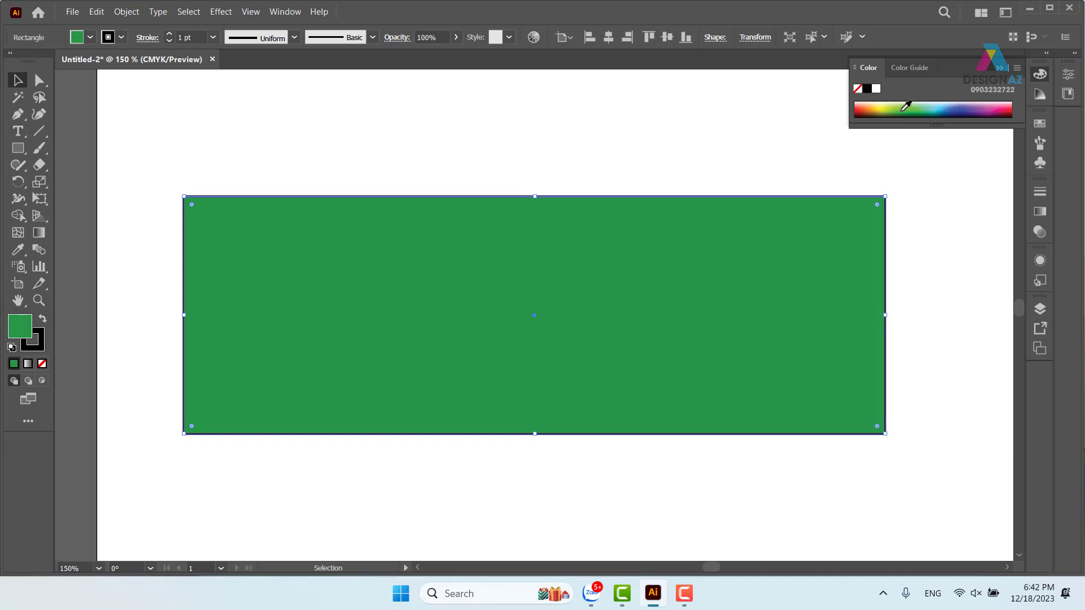
- Change the rectangle's fill to royal blue from the spectrum and bring back the Swatches panel
left_click(927, 106)
left_click(944, 107)
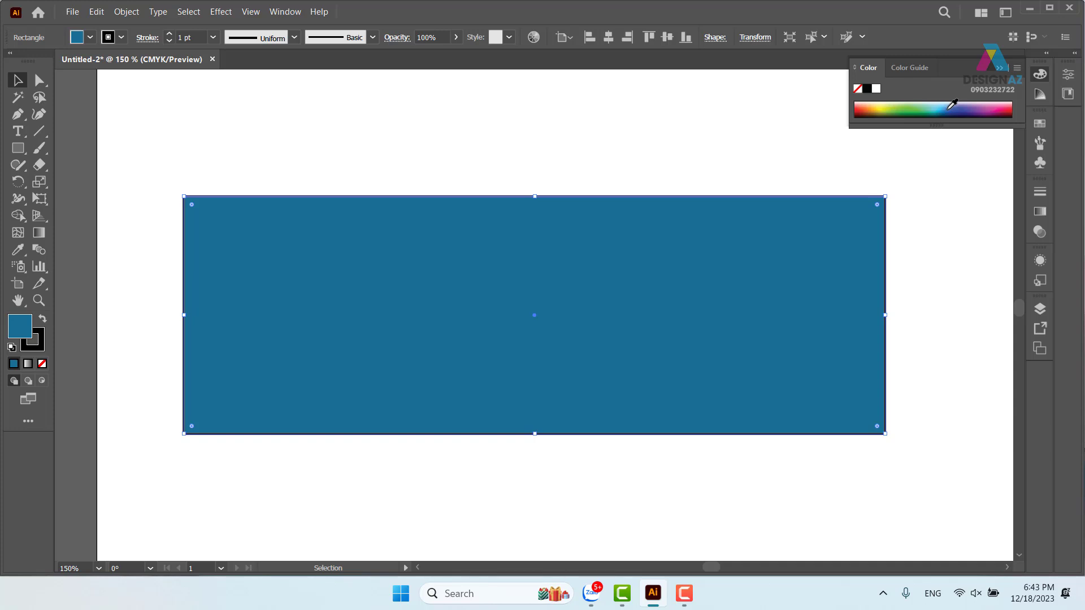
left_click(954, 105)
left_click(1040, 124)
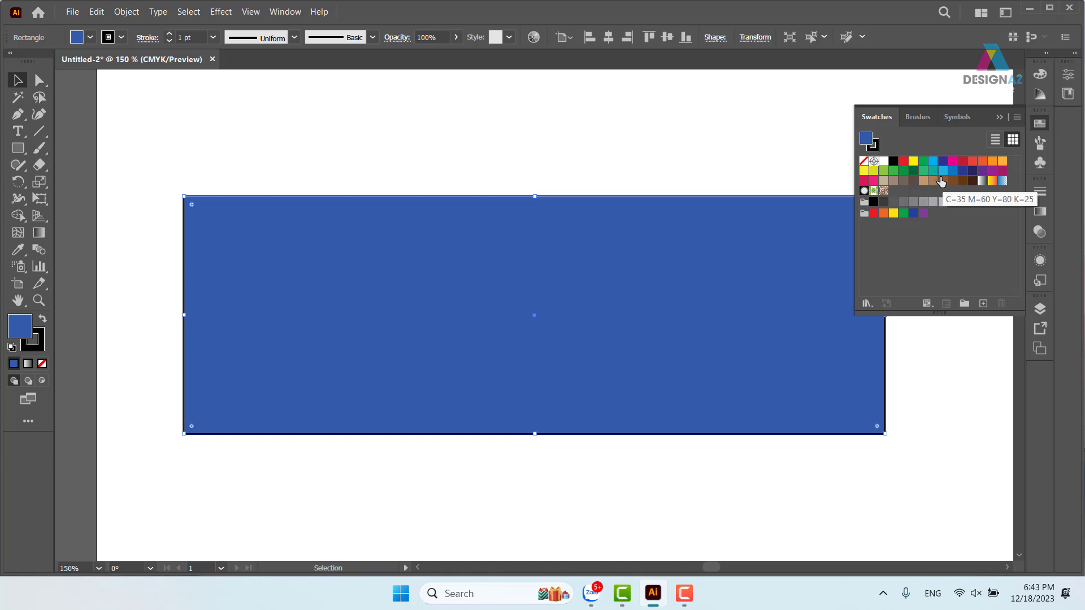
- Cycle the fill through yellow, green, cyan, orange-red and blue swatches, ending on brown
left_click(903, 162)
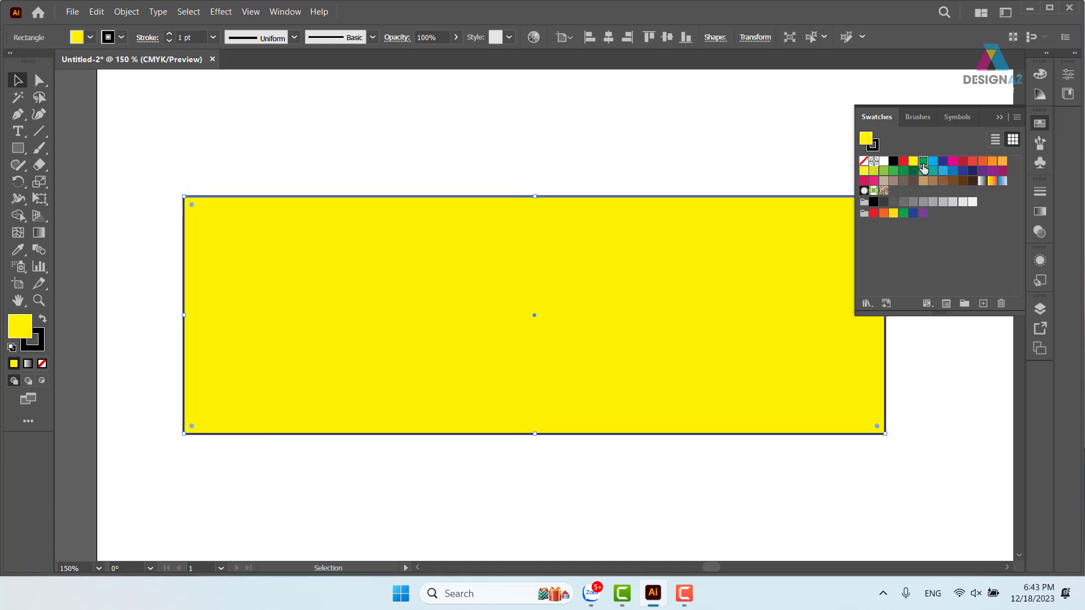
left_click(923, 162)
left_click(933, 162)
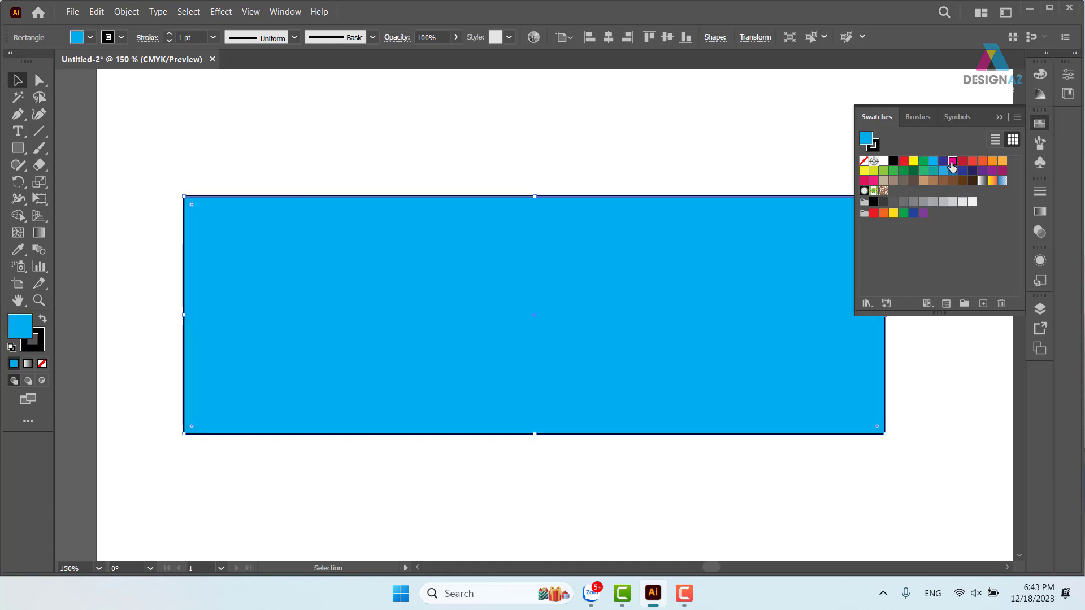
left_click(952, 162)
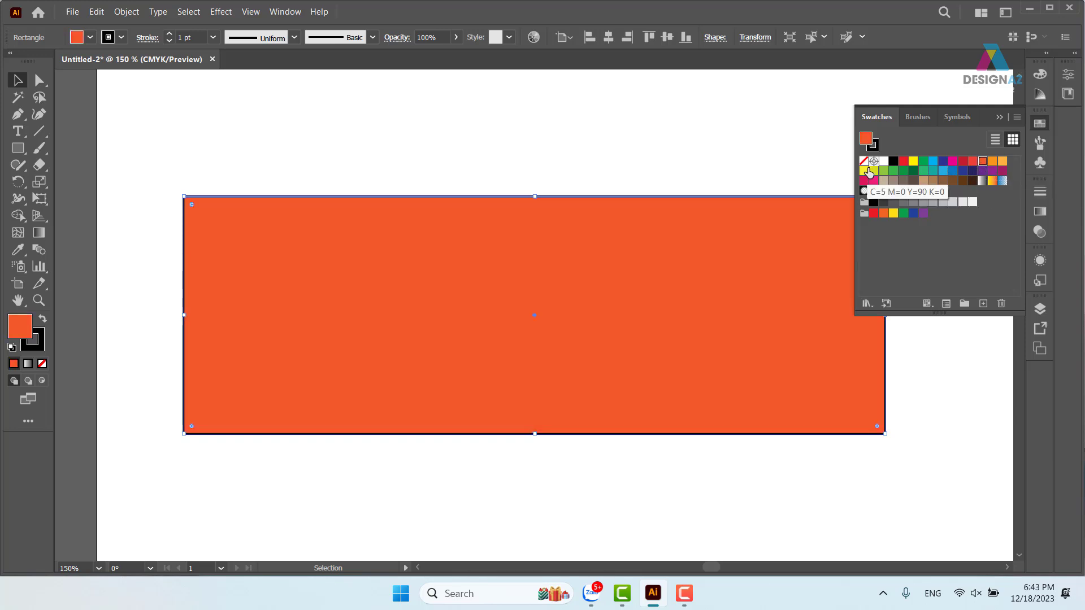
left_click(864, 171)
left_click(894, 171)
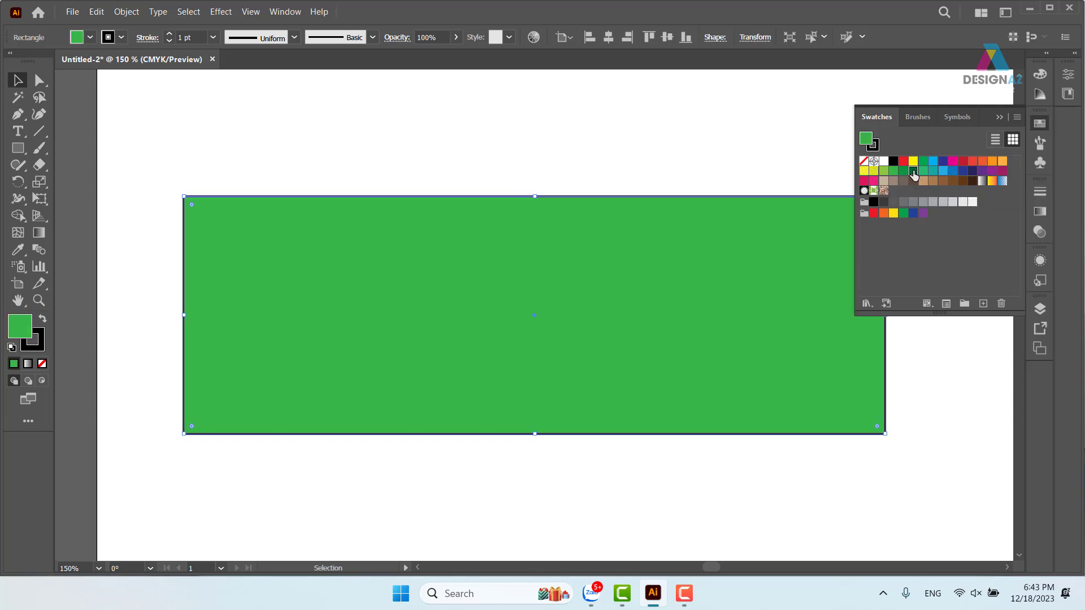
left_click(953, 171)
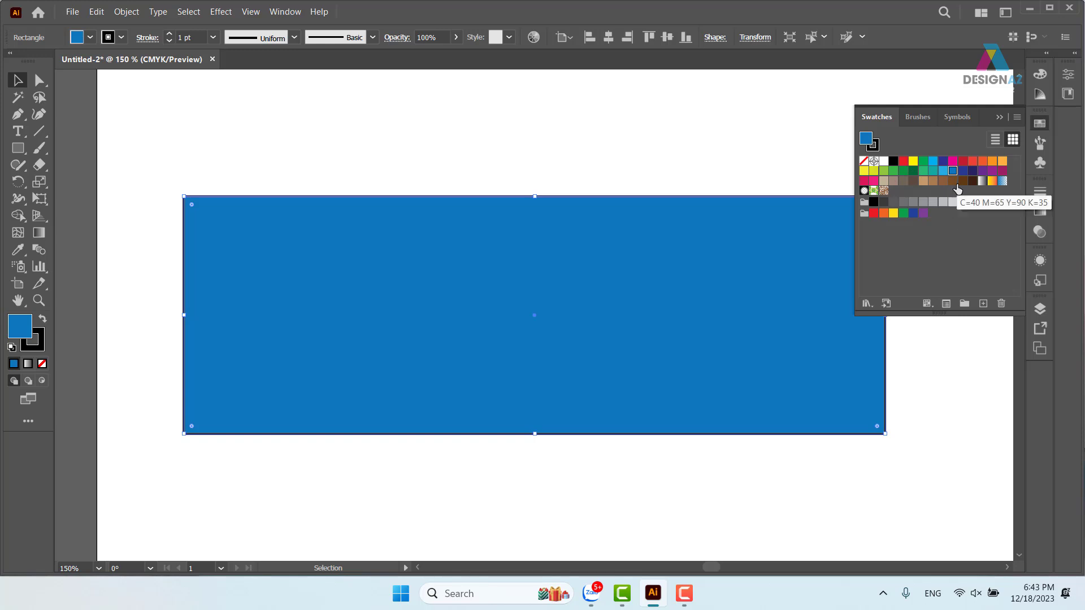
left_click(943, 181)
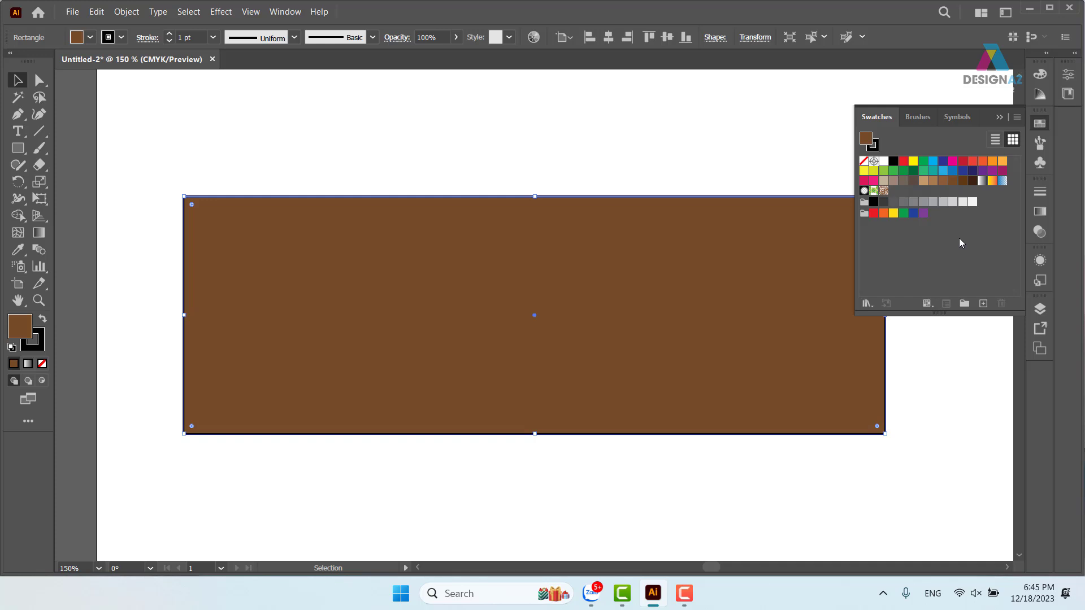
- Fill the rectangle with the tan swatch C=25 M=40 Y=65 K=0 and collapse the Swatches panel
left_click(952, 181)
left_click(924, 181)
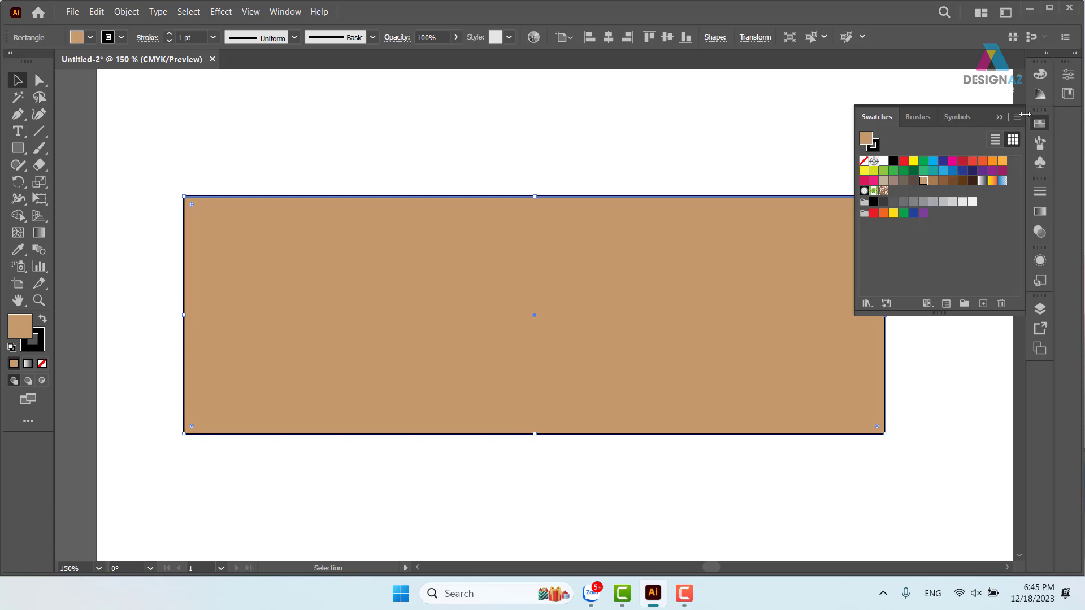
left_click(1000, 117)
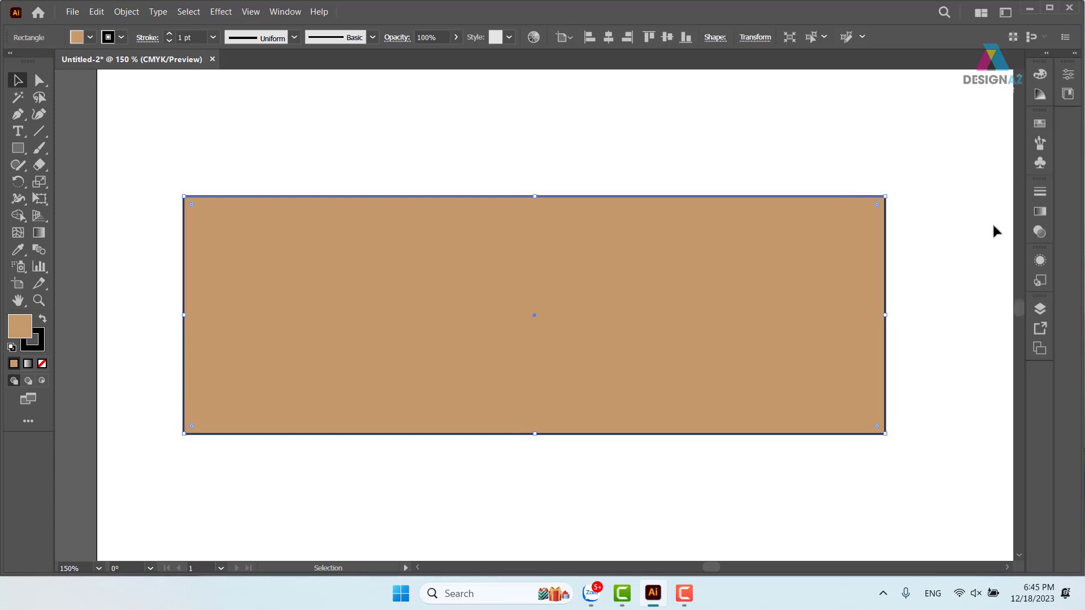
- Change the rectangle's fill in the Color Picker to deep purple 630061 (C=67 M=100 Y=28 K=22)
double_click(19, 334)
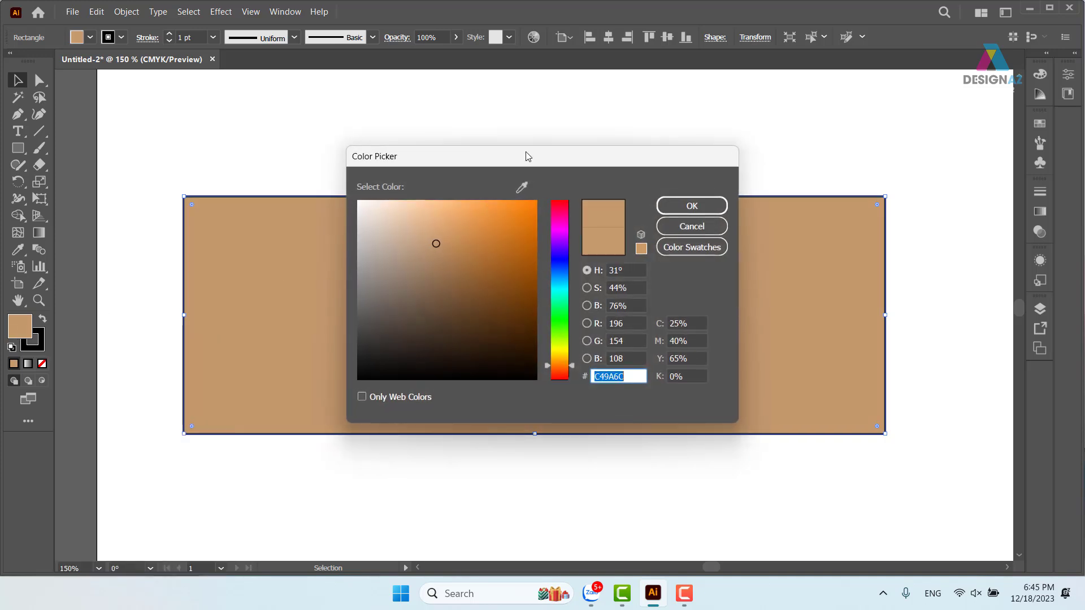
mouse_move(554, 156)
left_mouse_down()
mouse_move(873, 106)
mouse_move(856, 102)
left_mouse_up()
left_click(839, 217)
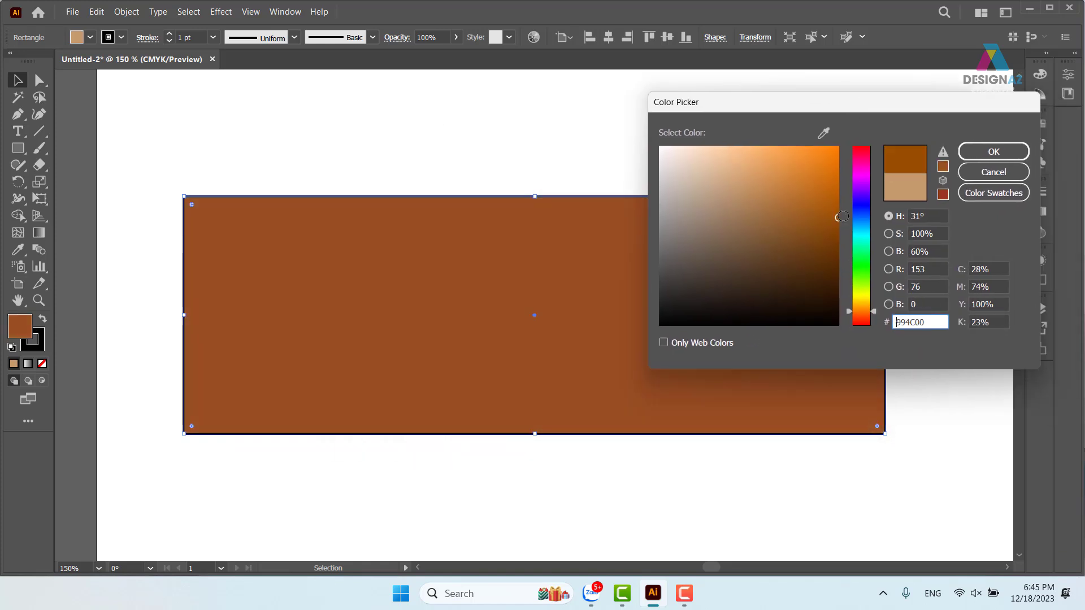
left_click(868, 221)
left_click(838, 250)
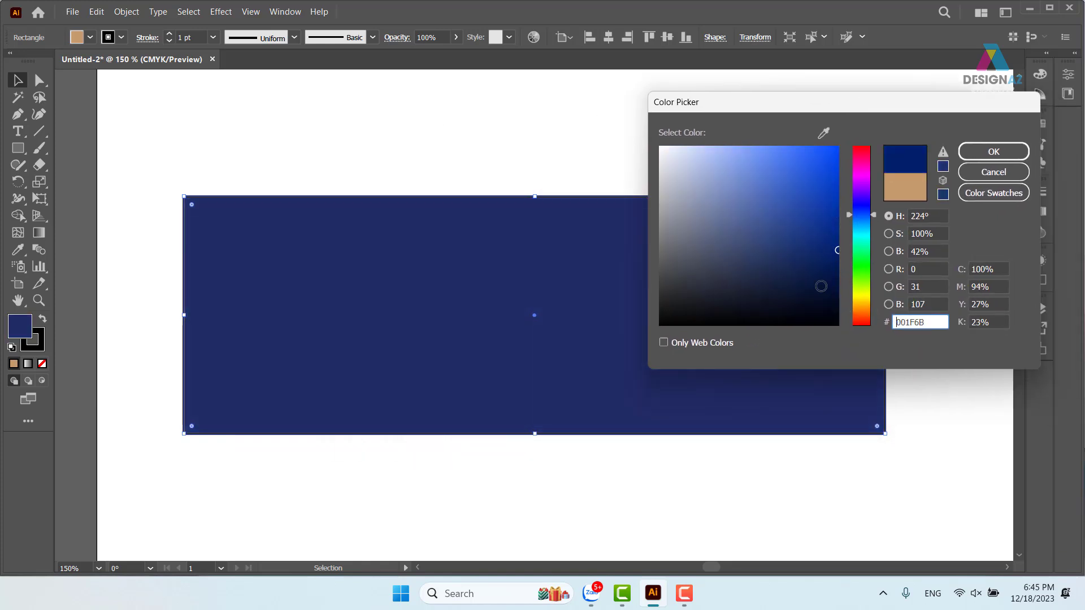
left_click(869, 266)
left_click(863, 177)
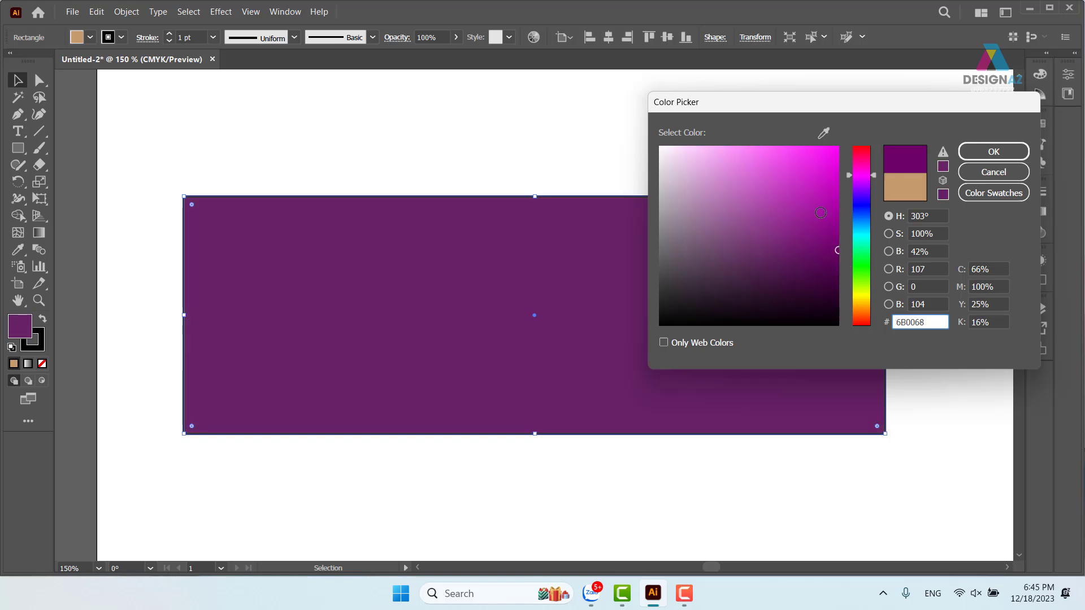
left_click(838, 255)
left_click(990, 151)
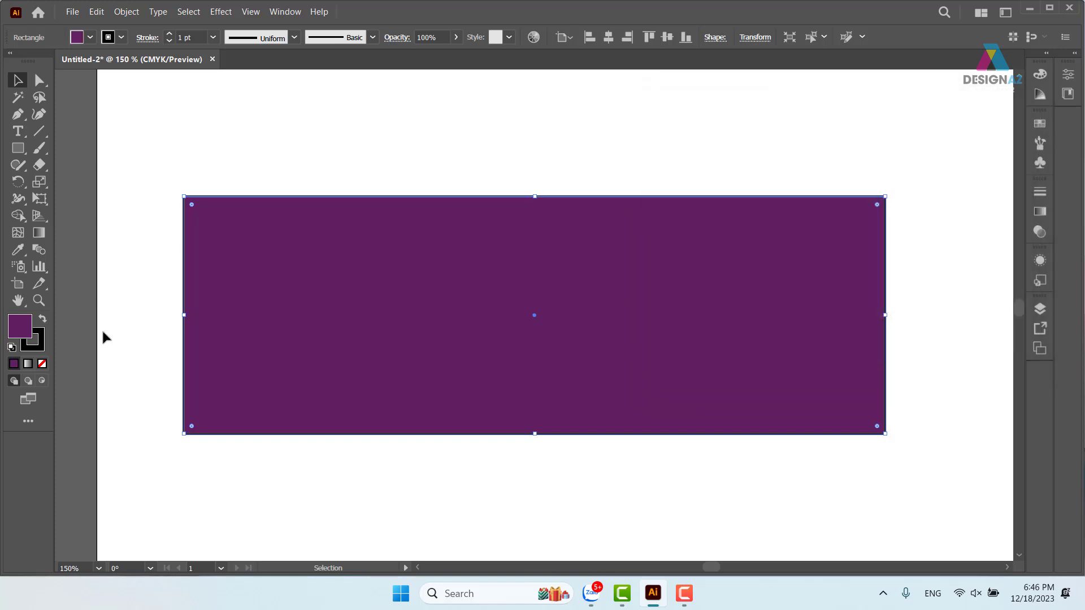
- Try magenta CC00CC in the fill Color Picker, turning Only Web Colors on then off again
double_click(25, 334)
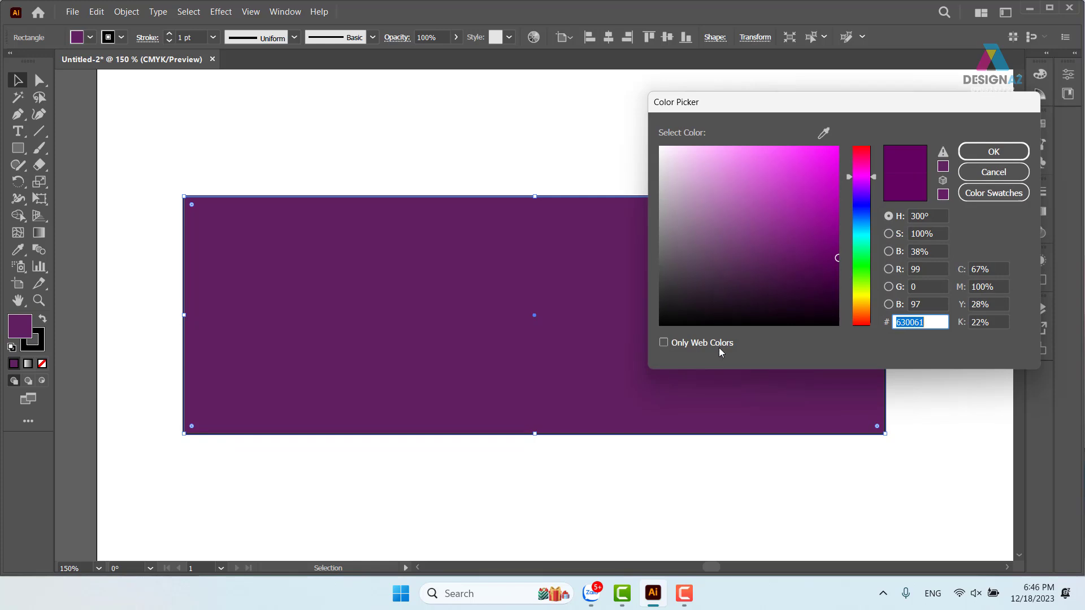
left_click(664, 343)
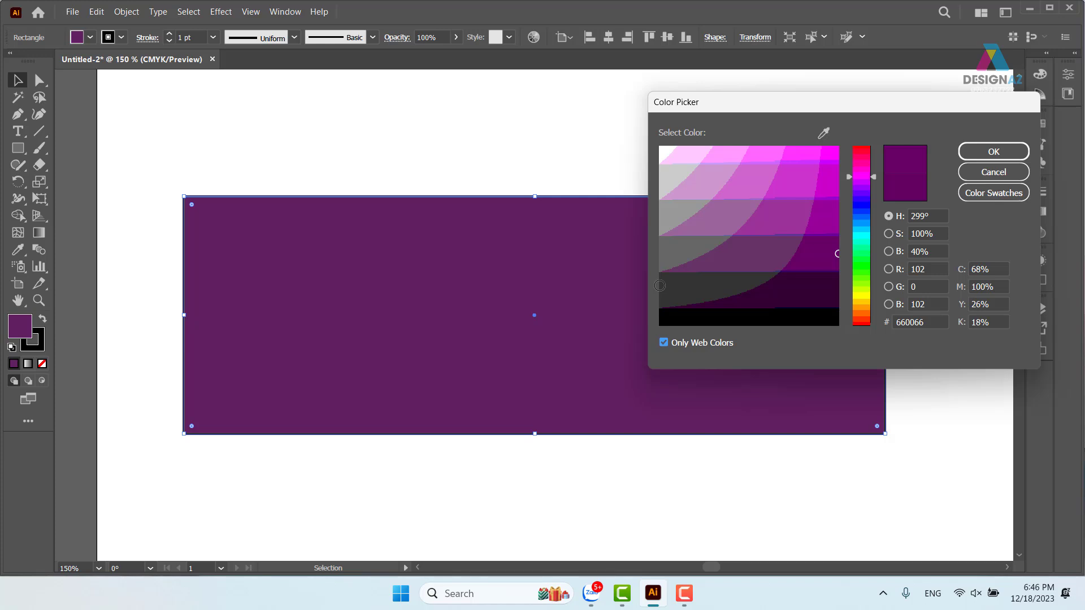
left_click(812, 285)
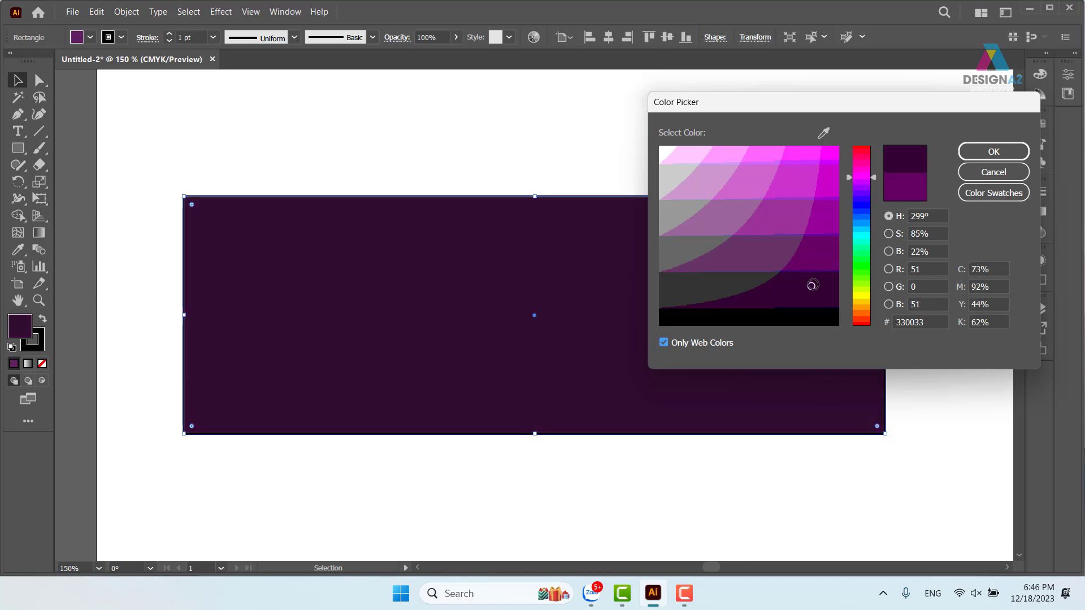
left_click(810, 259)
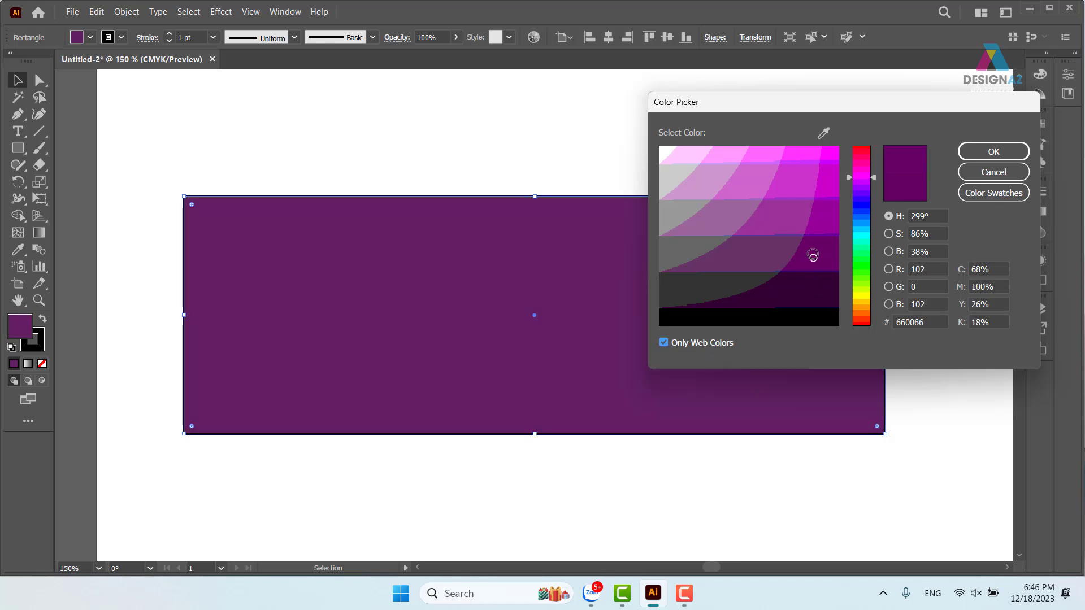
left_click(825, 225)
left_click(829, 186)
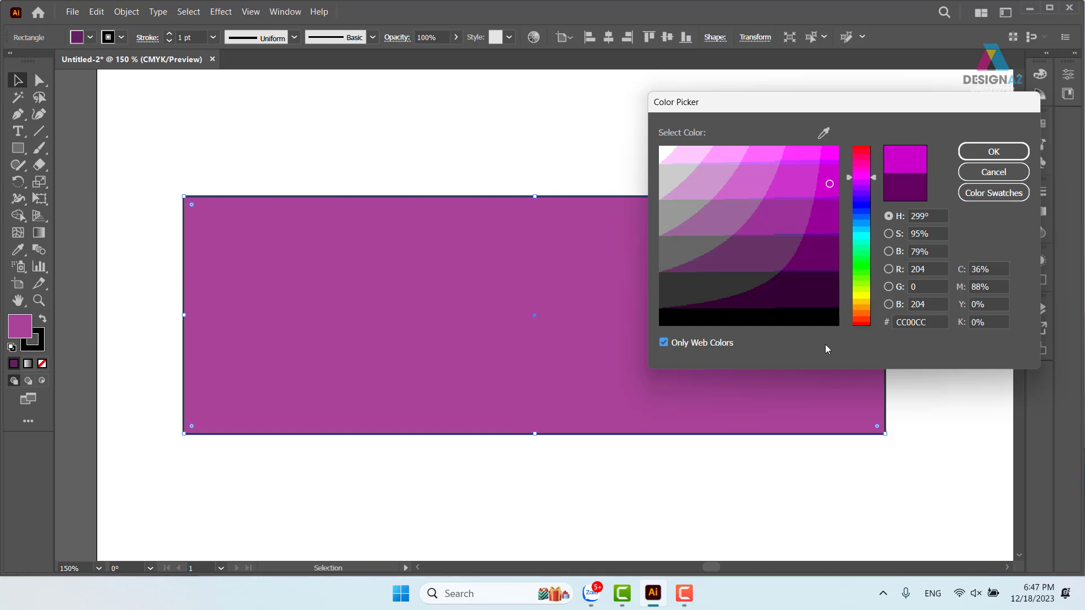
left_click(707, 343)
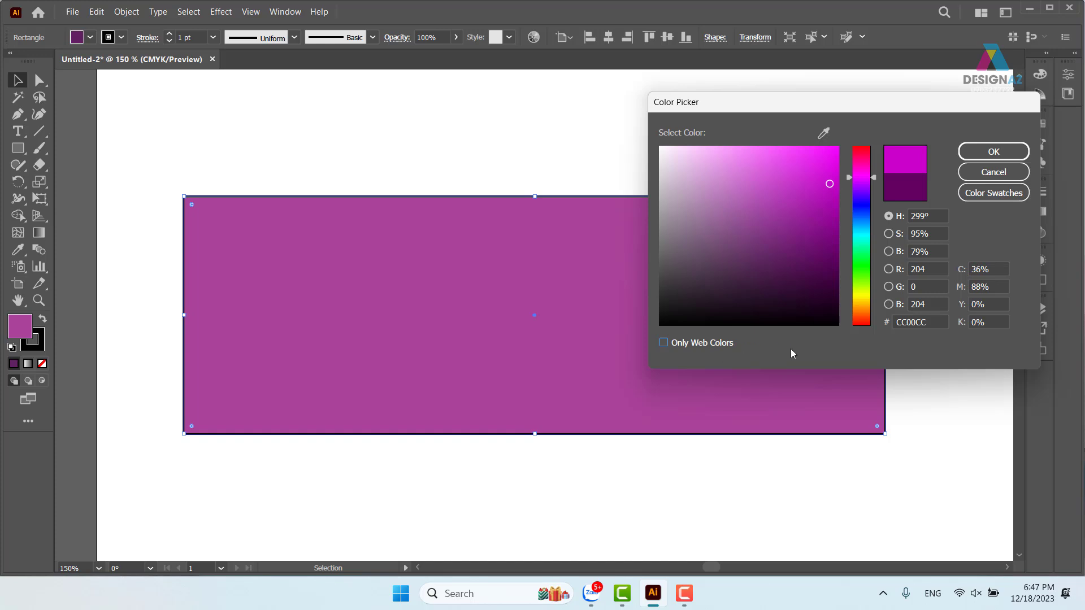
left_click(991, 270)
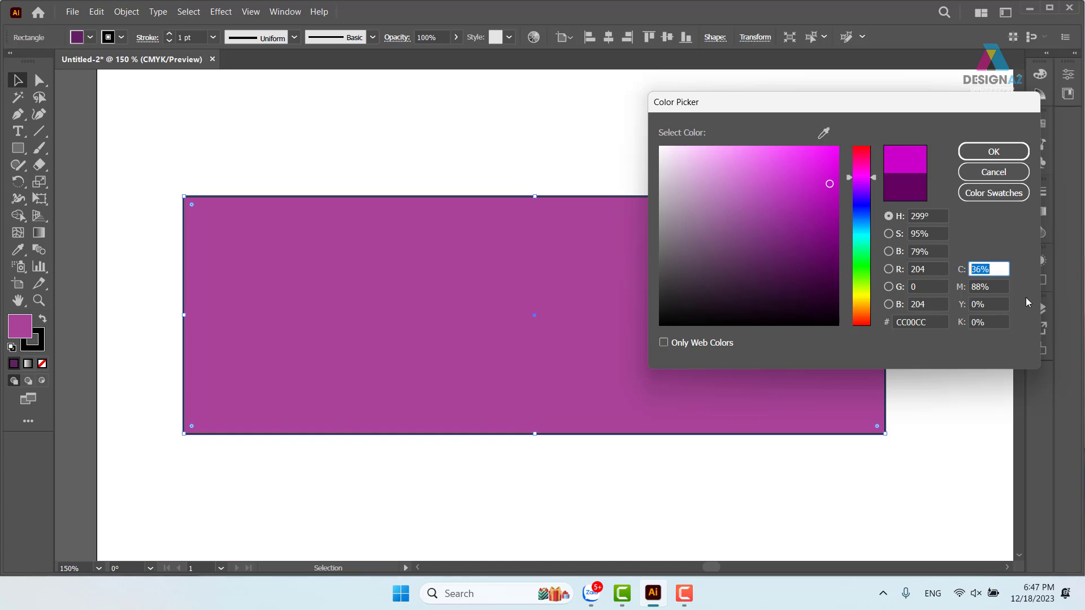
left_click(991, 325)
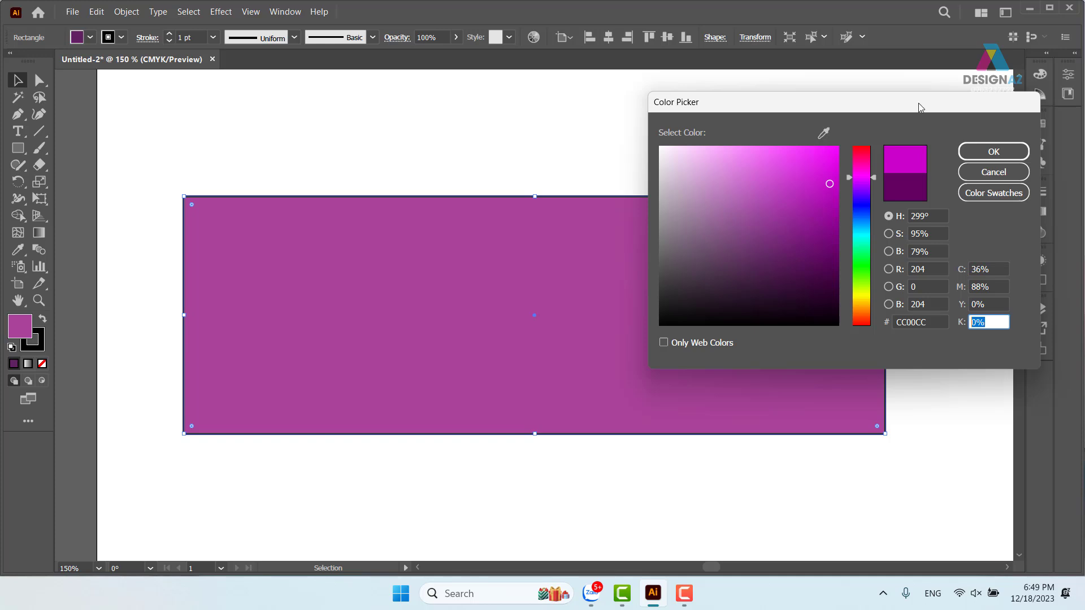
- Cancel the colour chooser so the rectangle keeps its deep purple fill, then reselect it
left_click_drag(918, 103, 692, 86)
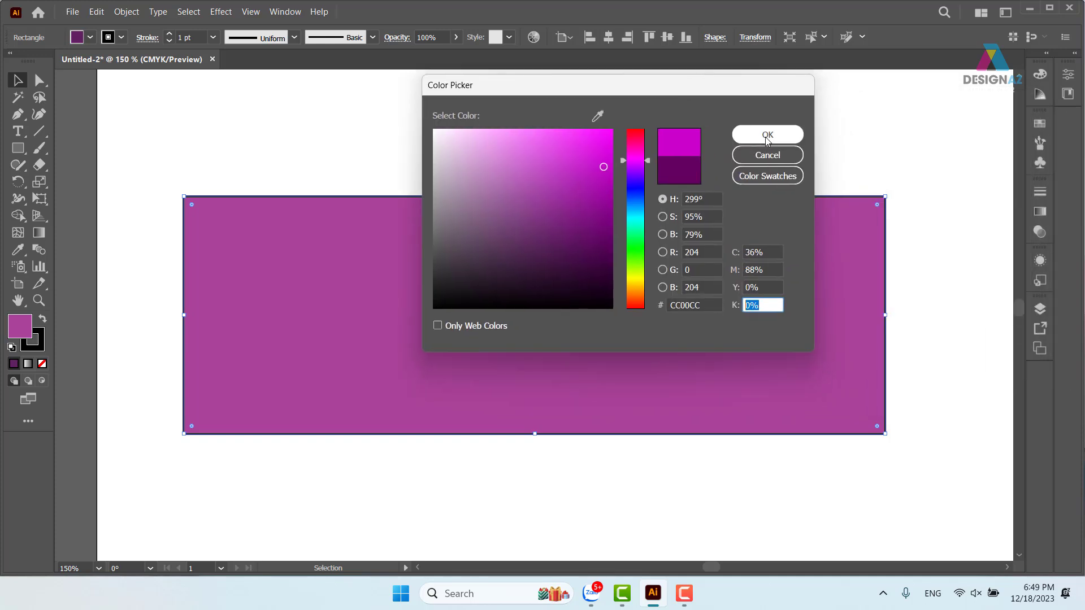
left_click(767, 155)
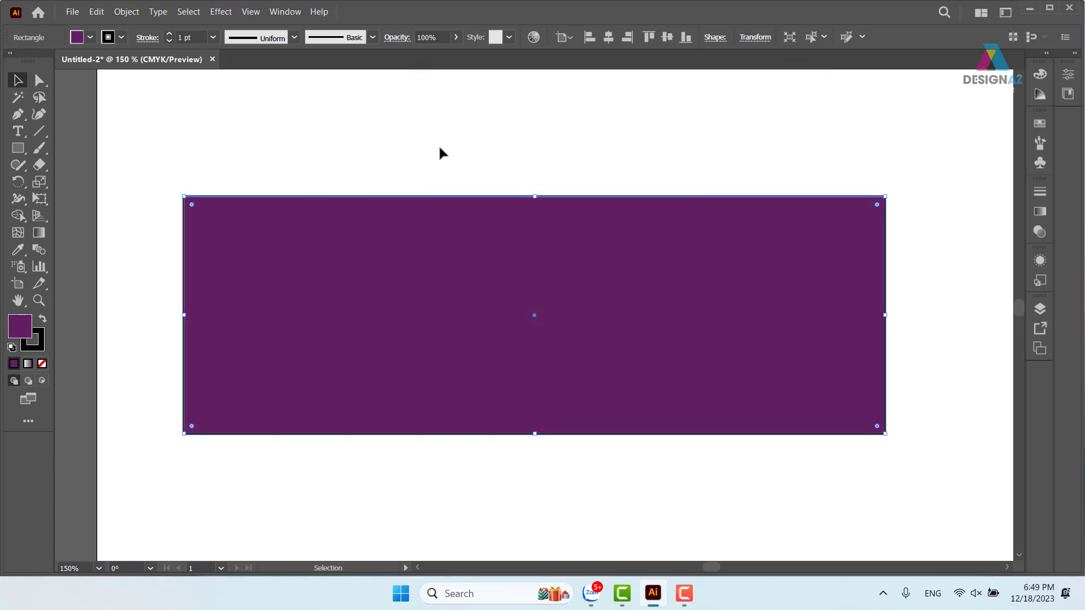
left_click(439, 148)
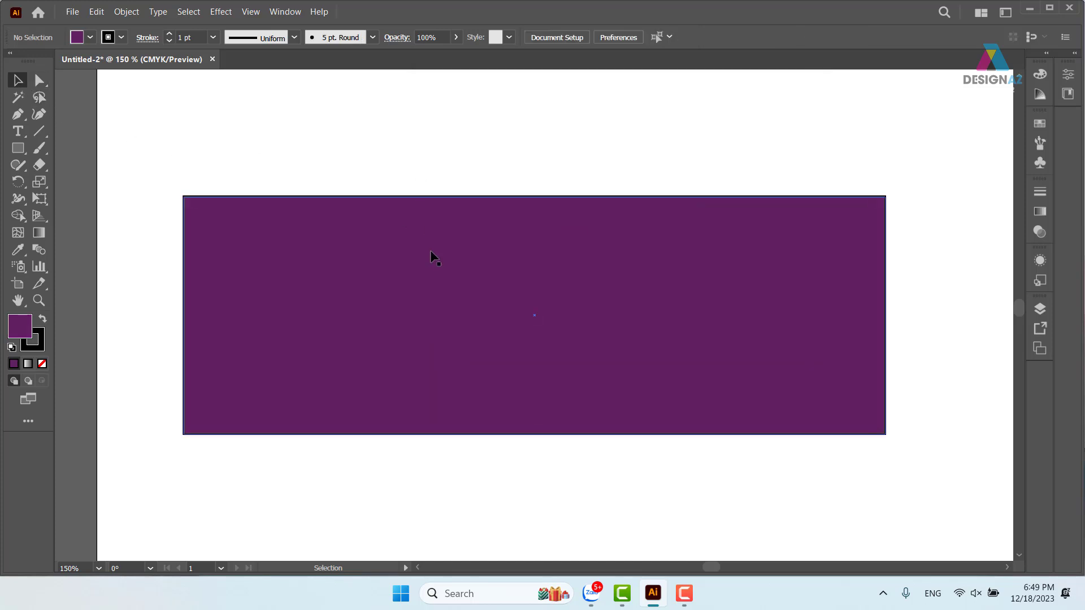
left_click(430, 252)
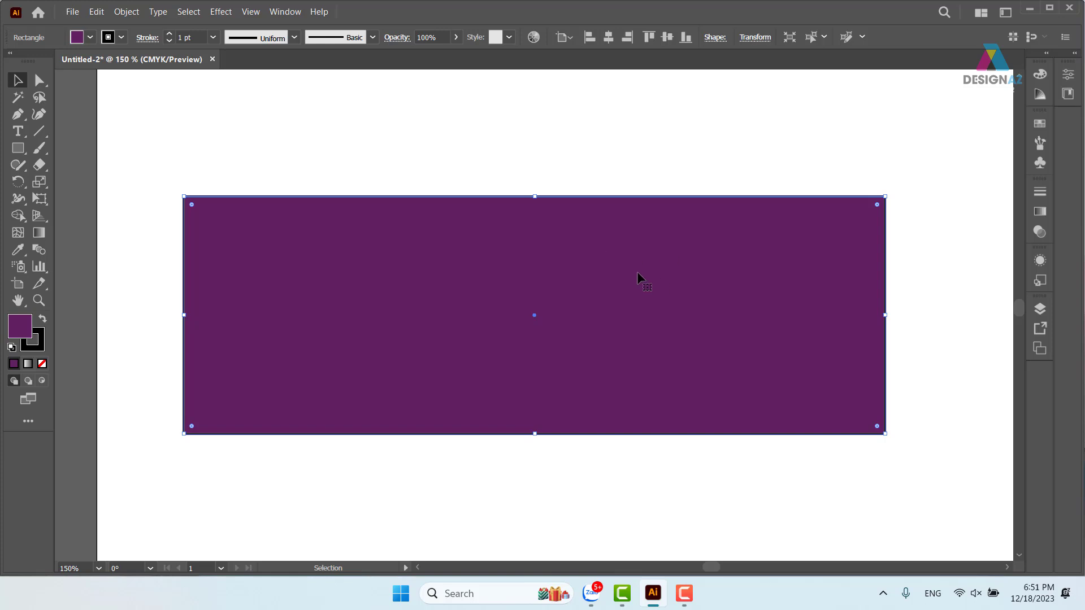
- Select the purple rectangle on the artboard and open the File menu
left_click(355, 148)
left_click(431, 281)
left_click(75, 15)
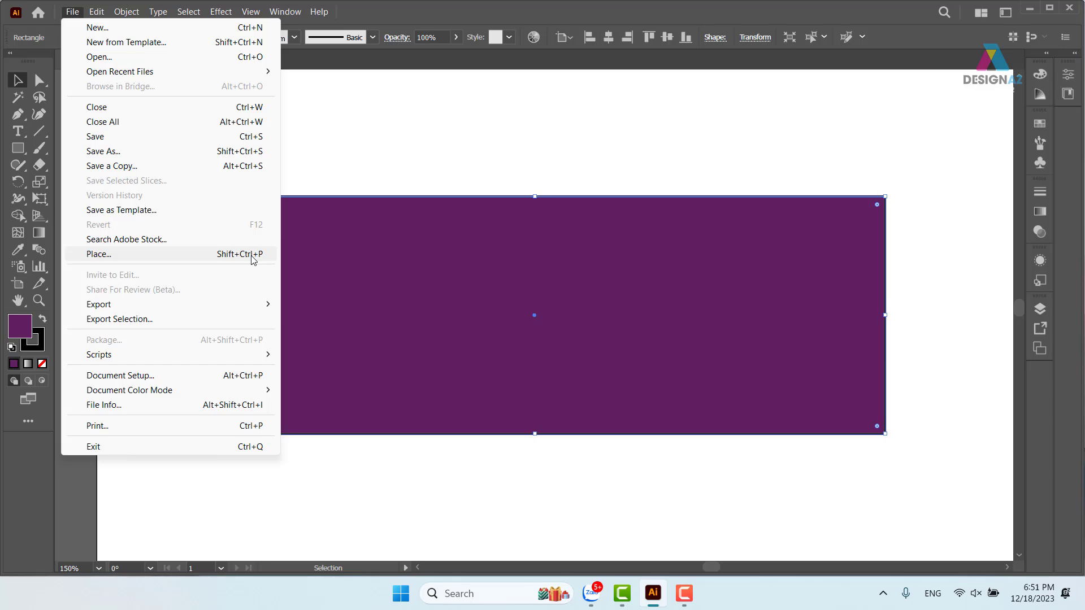
- Open the Place dialog and browse the New Volume (E:) drive
left_click(253, 256)
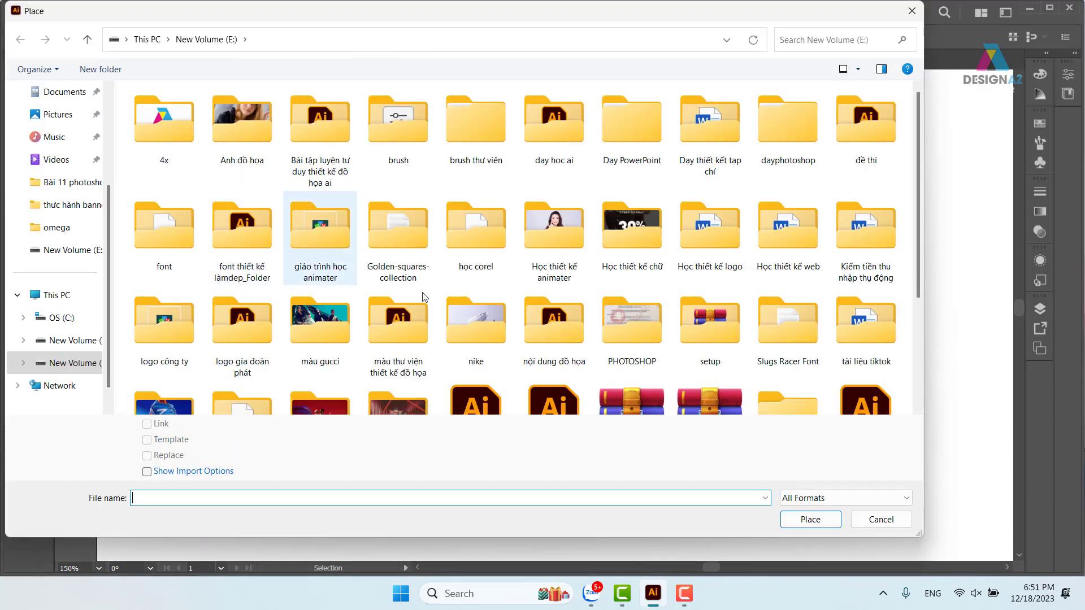
left_click(70, 373)
scroll(753, 342, "down", 3)
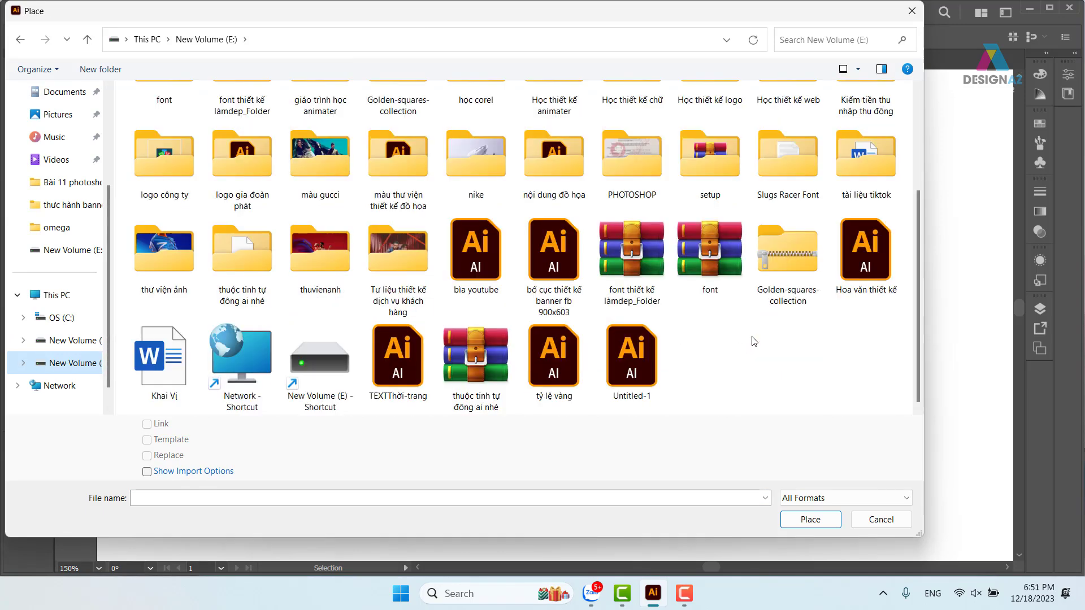
scroll(754, 341, "up", 3)
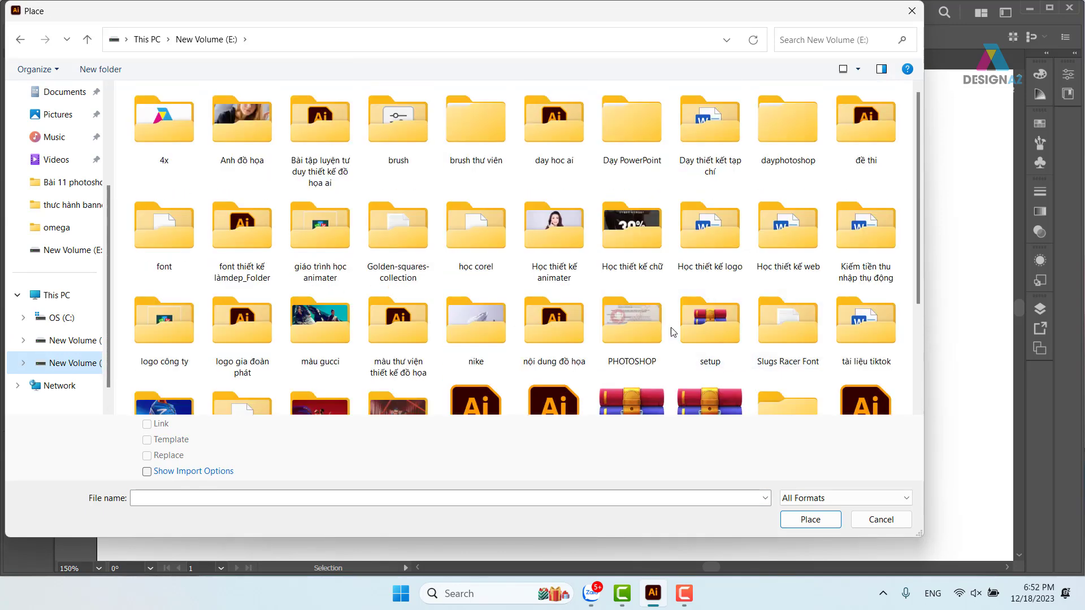
scroll(718, 303, "down", 3)
scroll(718, 303, "up", 2)
scroll(718, 303, "down", 2)
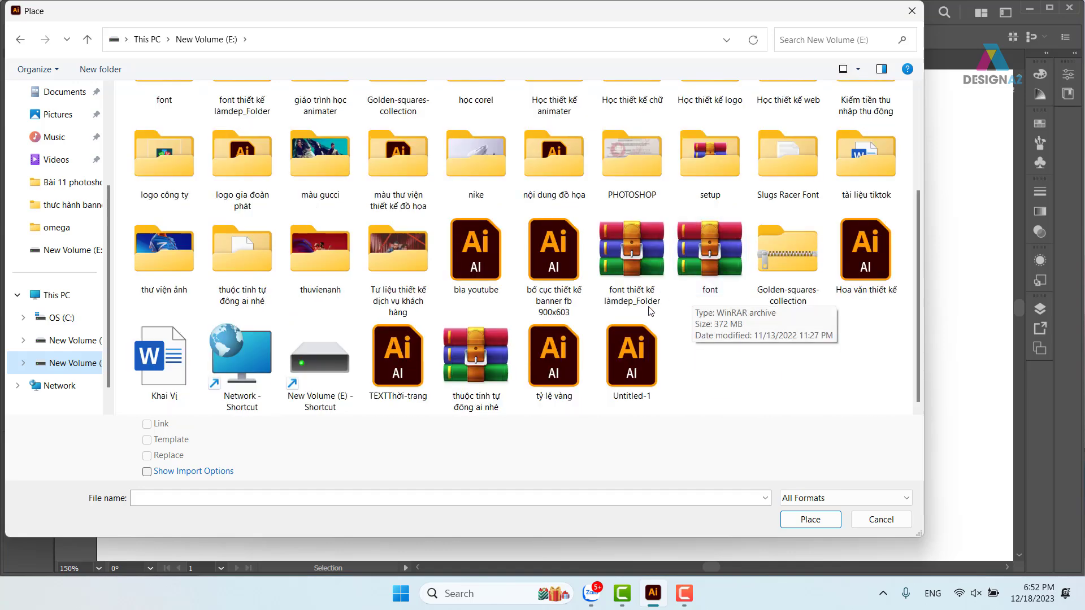
- Go through thuvienanh to trangsuc/New folder and select the JPG 'photo'
double_click(336, 251)
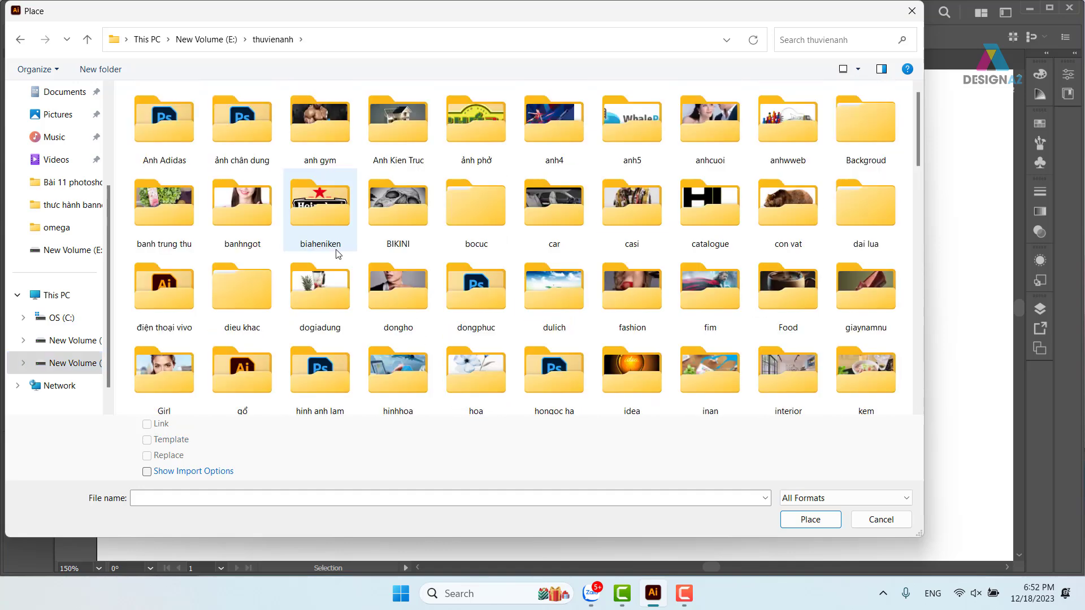
left_click(396, 308)
type("tr")
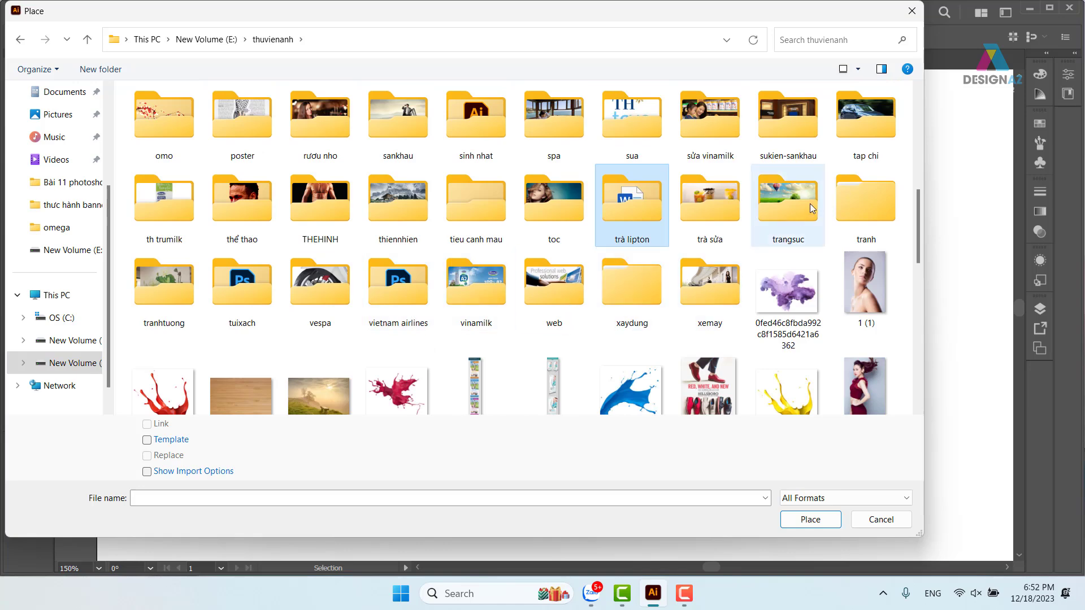
double_click(788, 204)
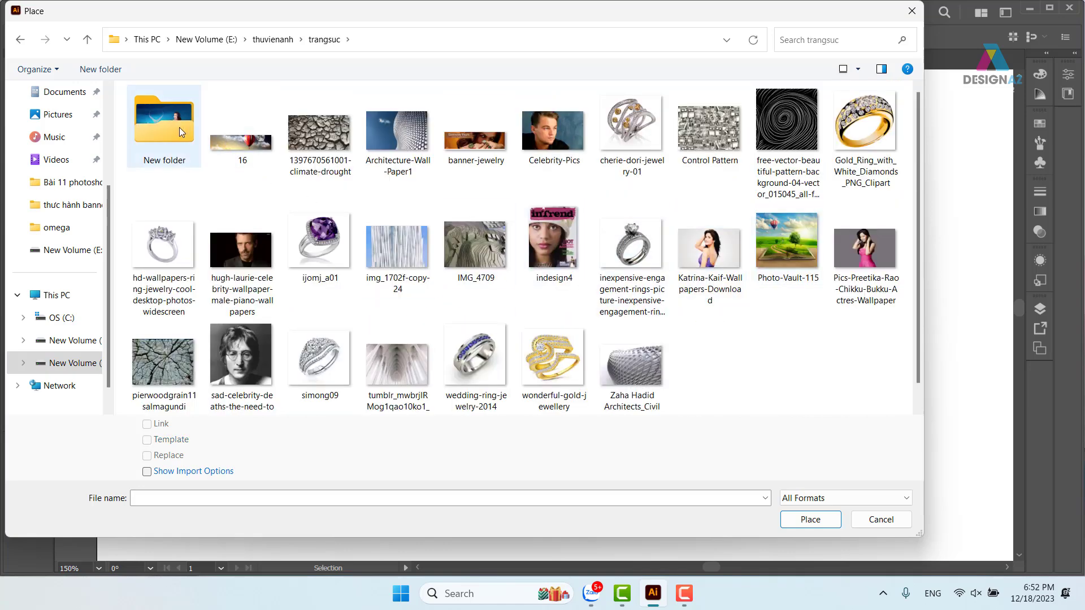
double_click(179, 127)
left_click(497, 385)
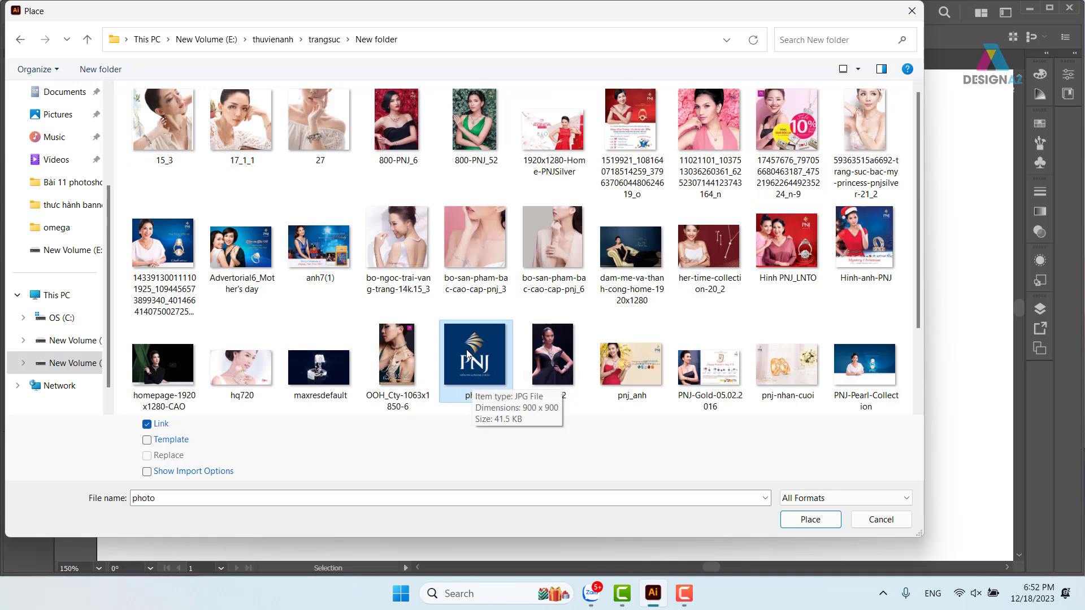
- Place the 'photo' PNJ logo over the purple rectangle's top-left and deselect it
left_click(810, 520)
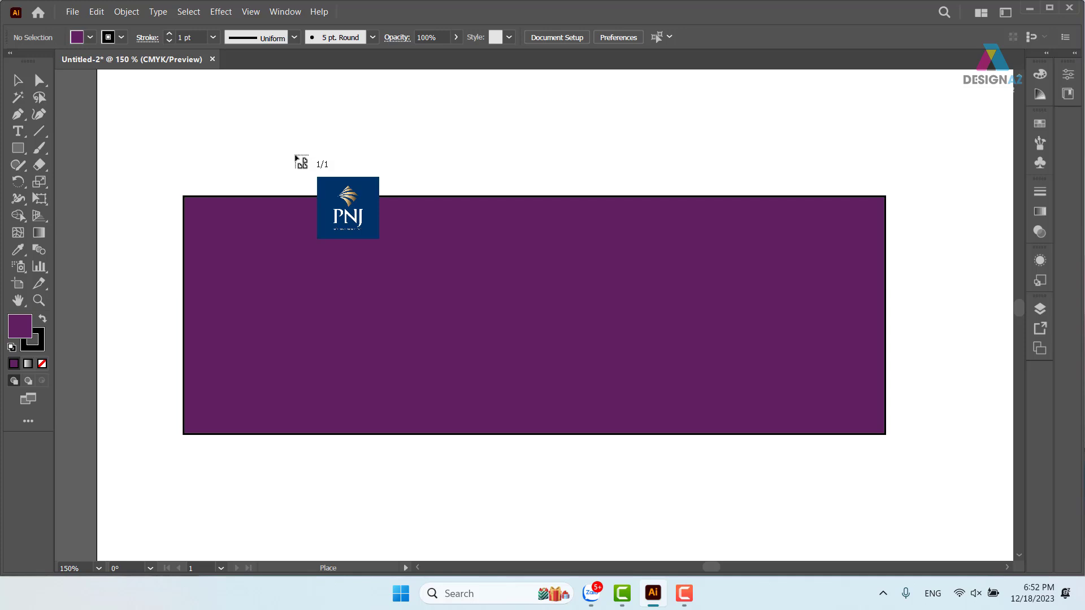
left_click_drag(310, 154, 550, 312)
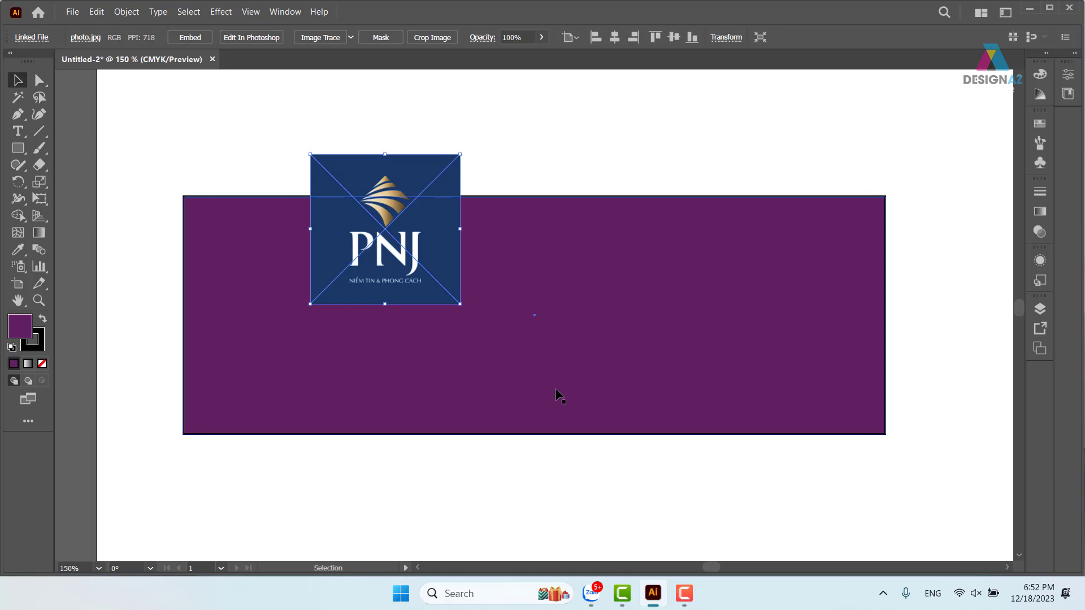
left_click(540, 153)
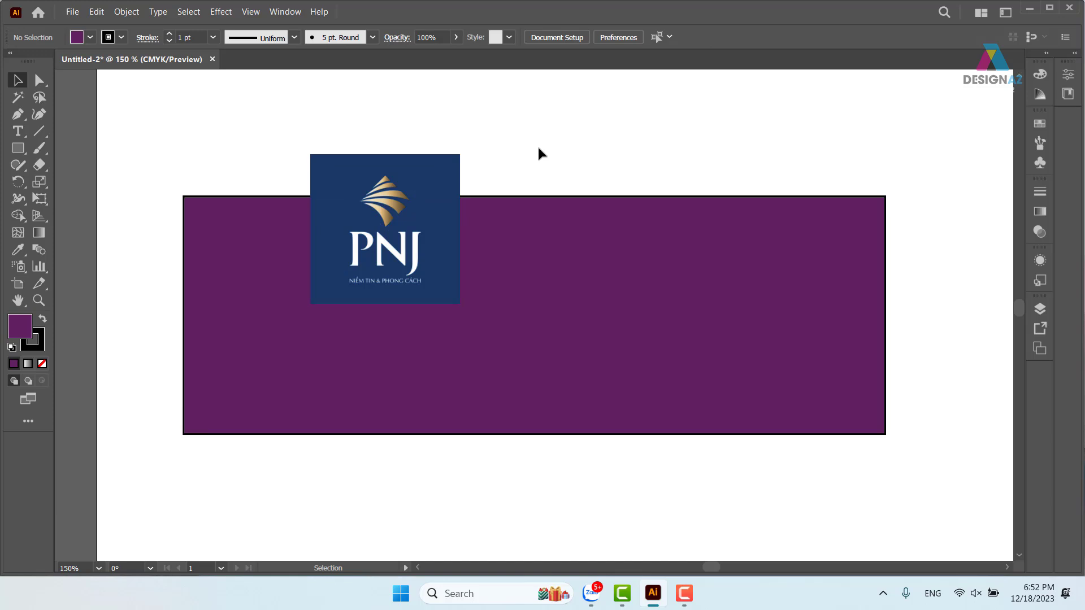
key("i")
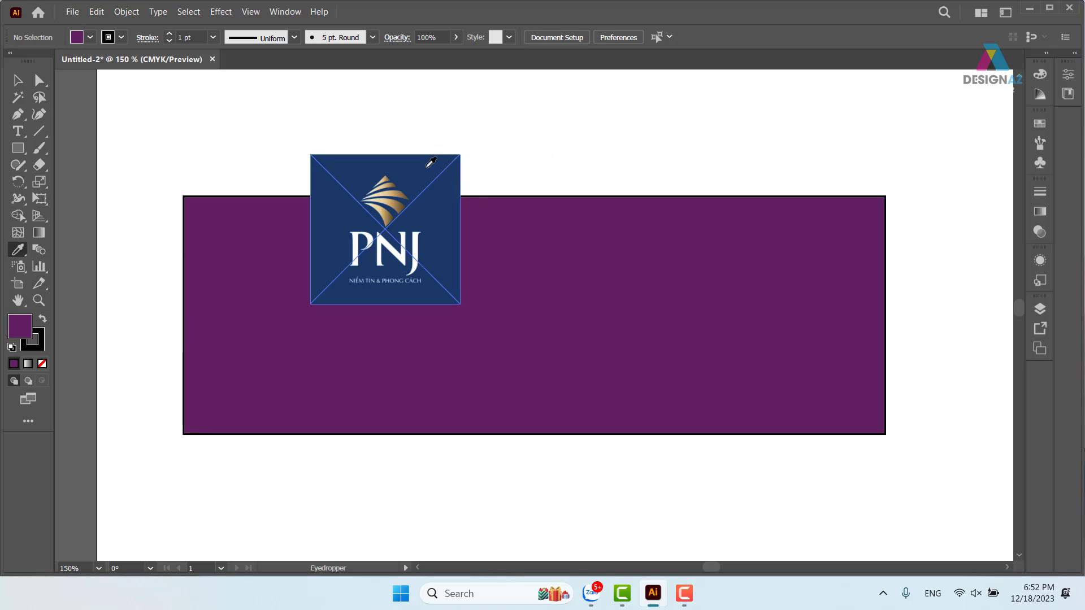
- Sample the PNJ logo's dark blue #1B3766 as the fill and confirm it in the Color Picker
left_click(428, 167)
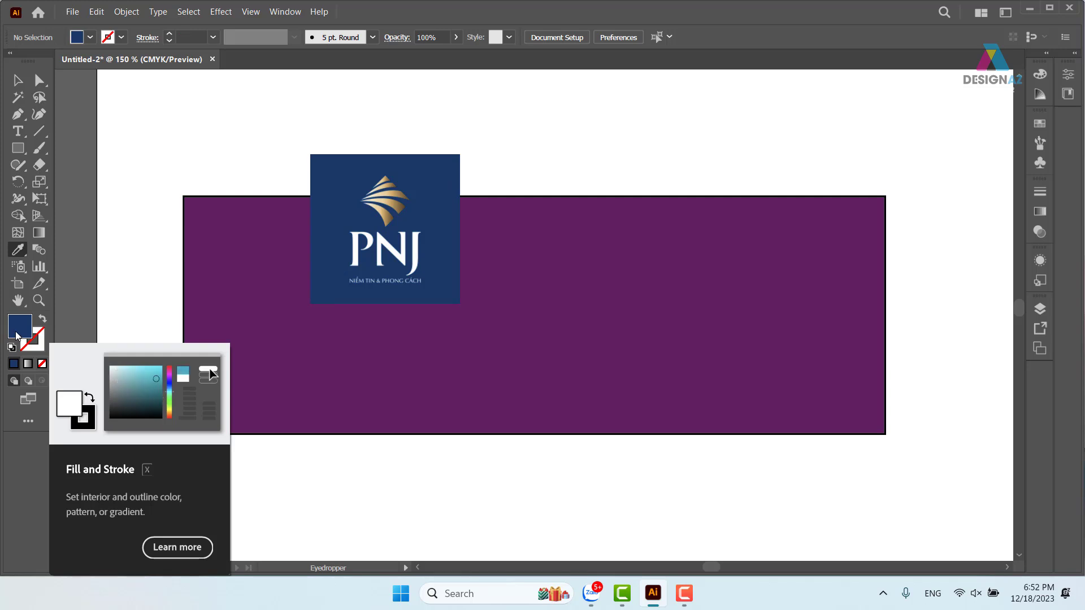
double_click(21, 337)
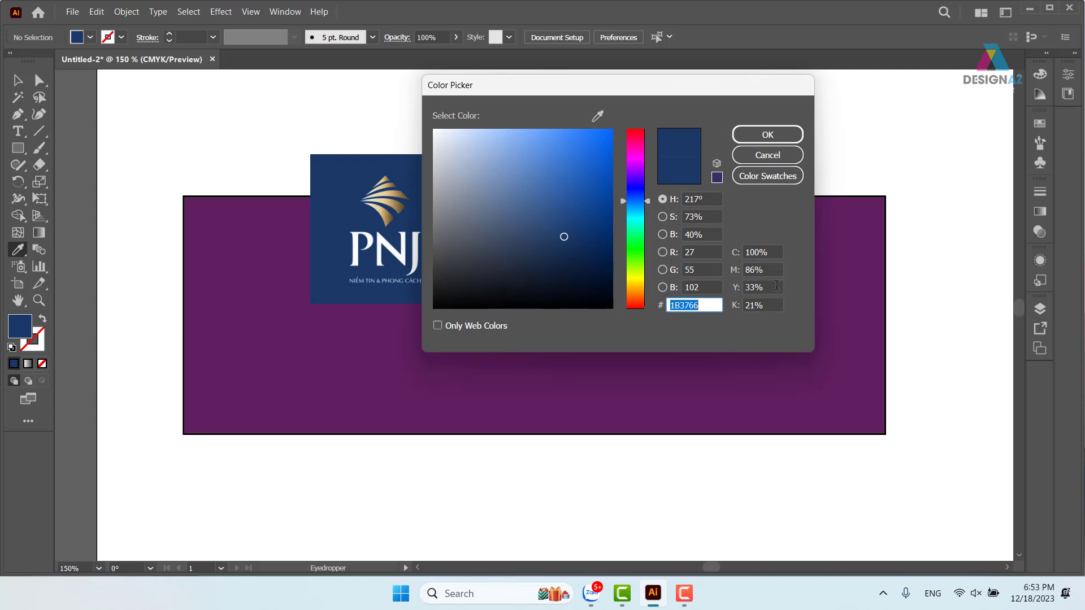
left_click(772, 305)
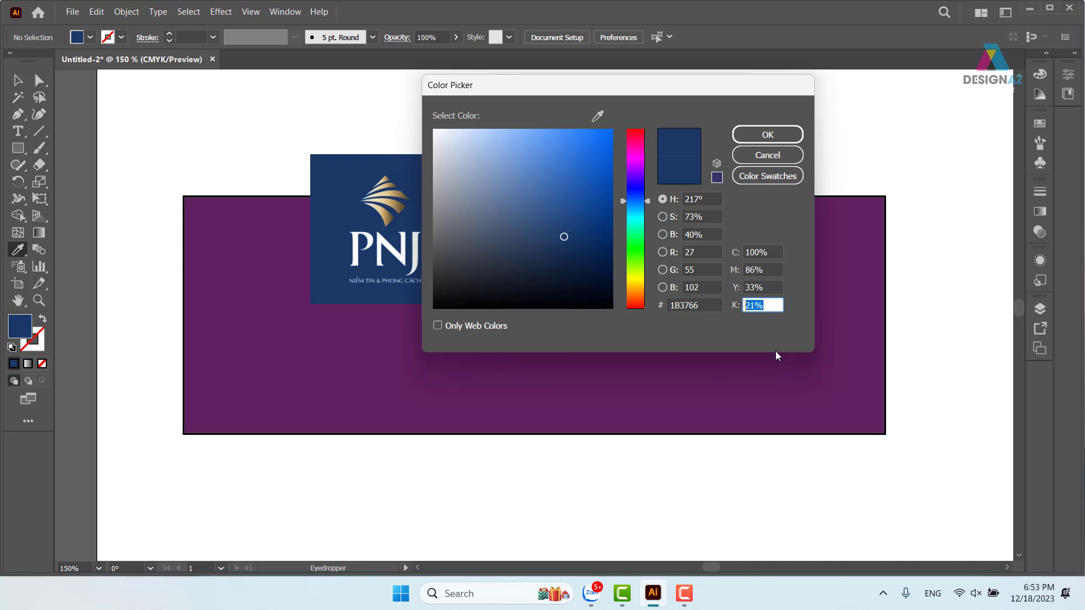
left_click(769, 135)
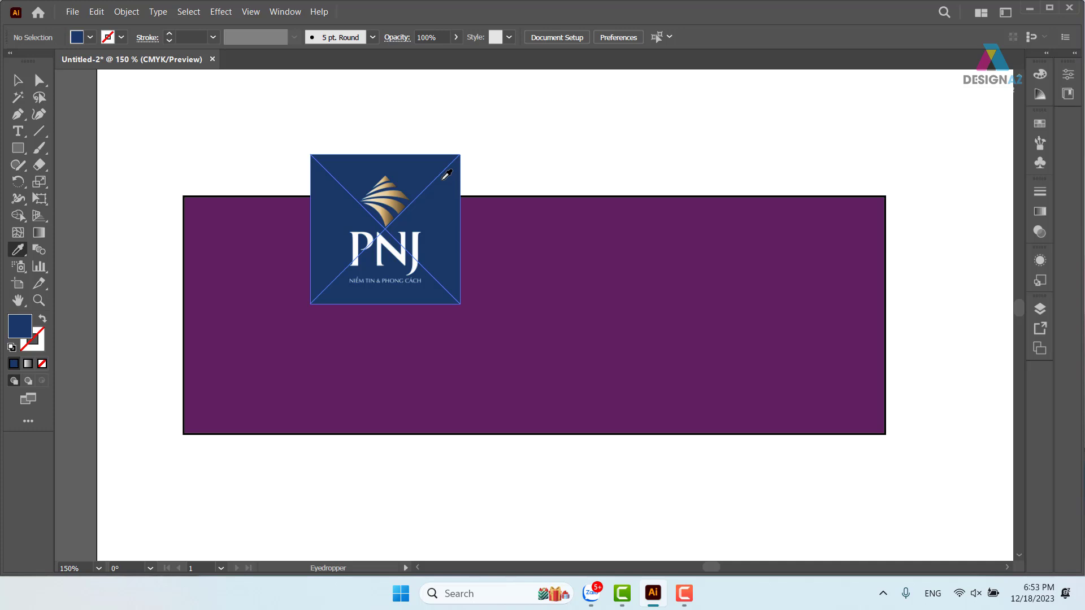
- Switch to the Selection tool and show the Swatches panel
key("v")
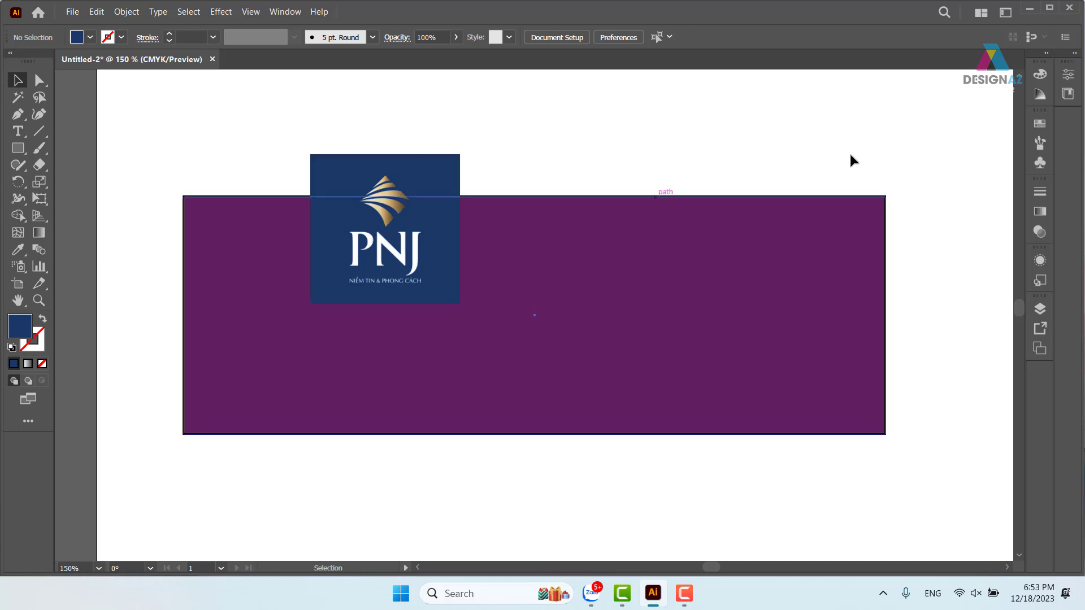
left_click(1039, 124)
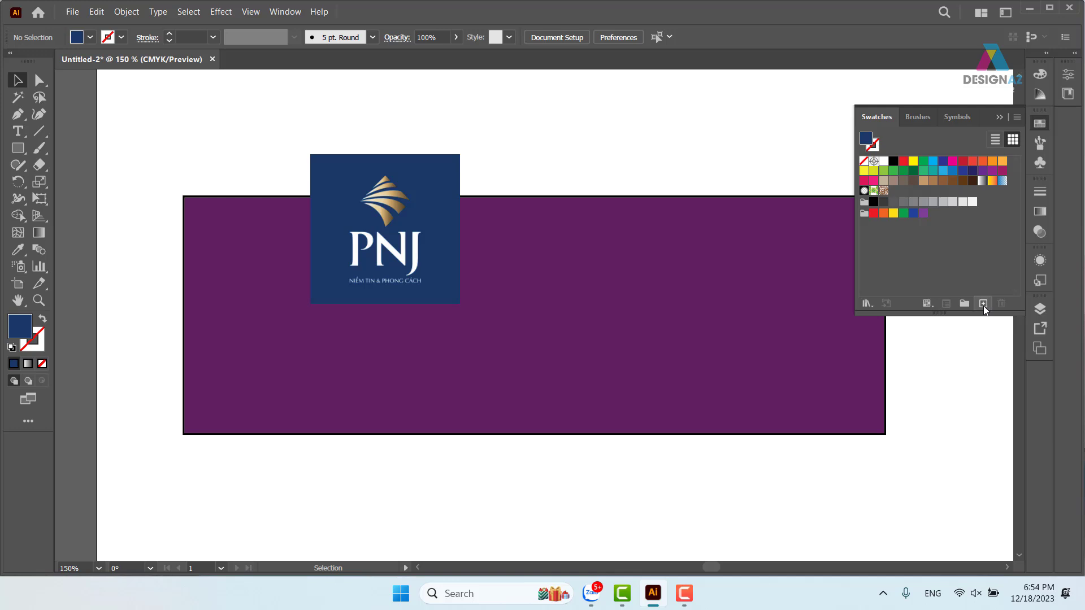
- Save the logo's navy, gold (C=21 M=32 Y=66 K=0) and cream (C=8 M=13 Y=35 K=0) as new swatches
left_click(983, 305)
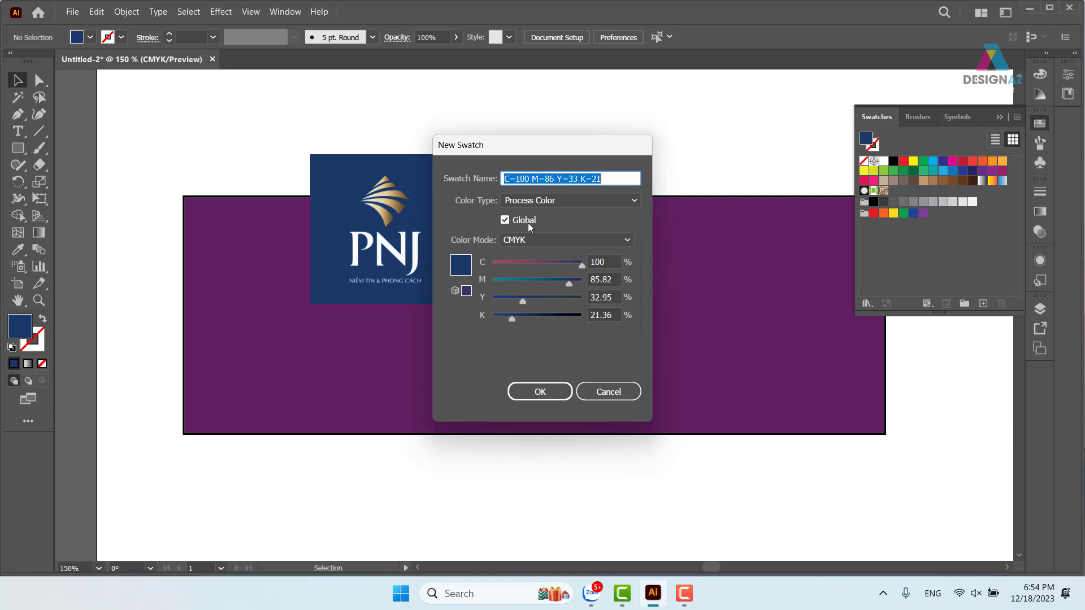
left_click(529, 223)
left_click(549, 397)
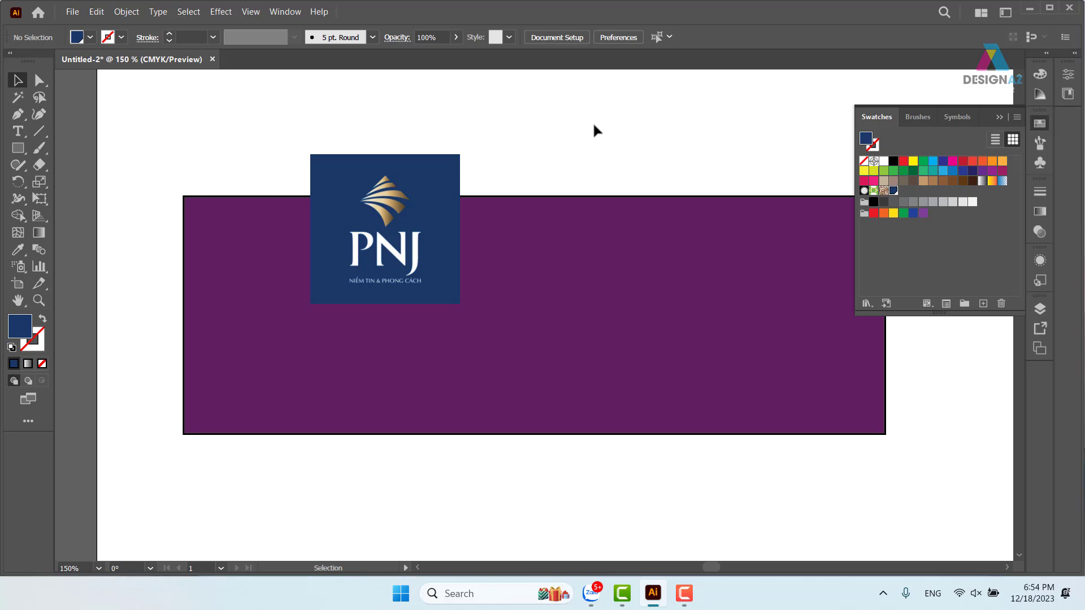
key("i")
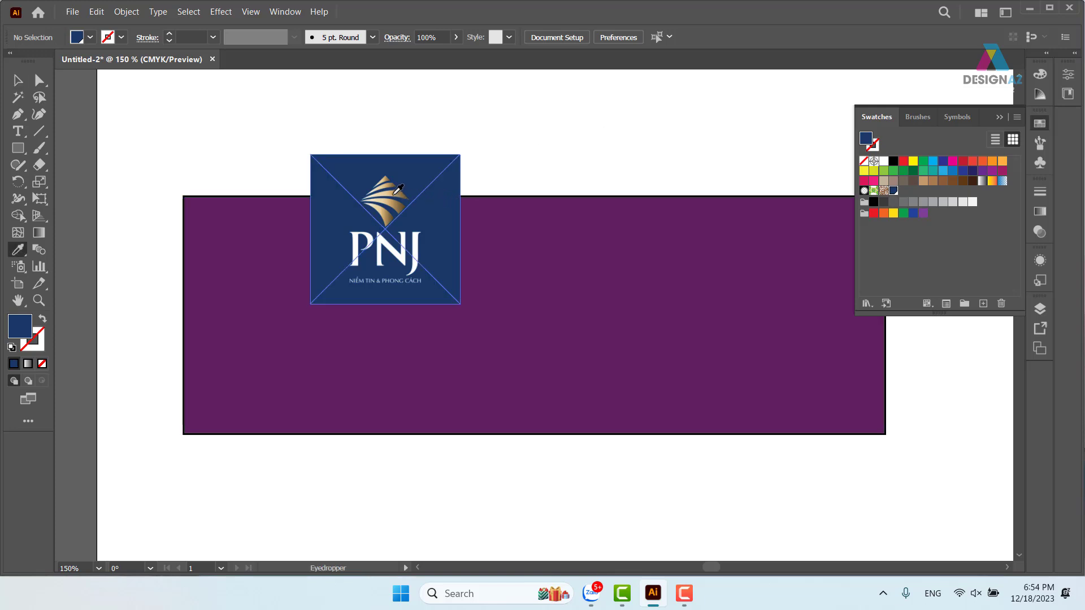
left_click(395, 196)
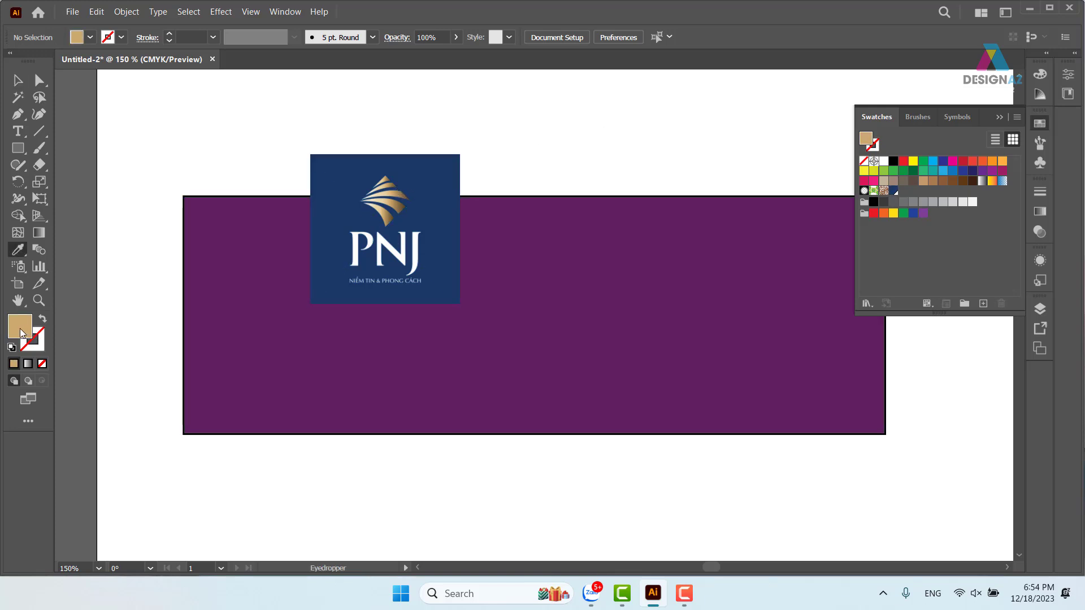
left_click(983, 304)
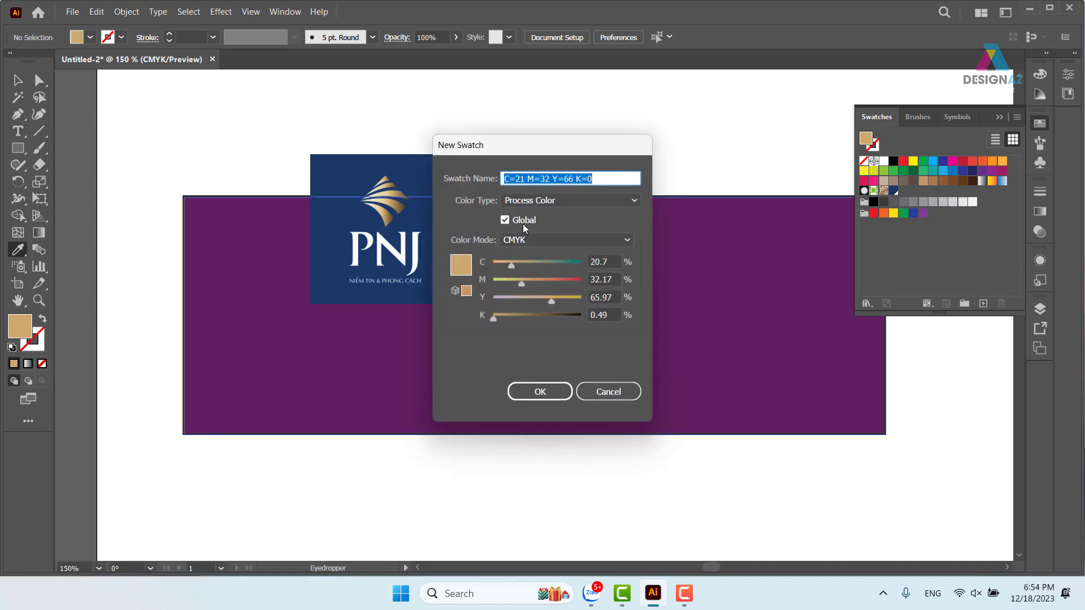
left_click(540, 392)
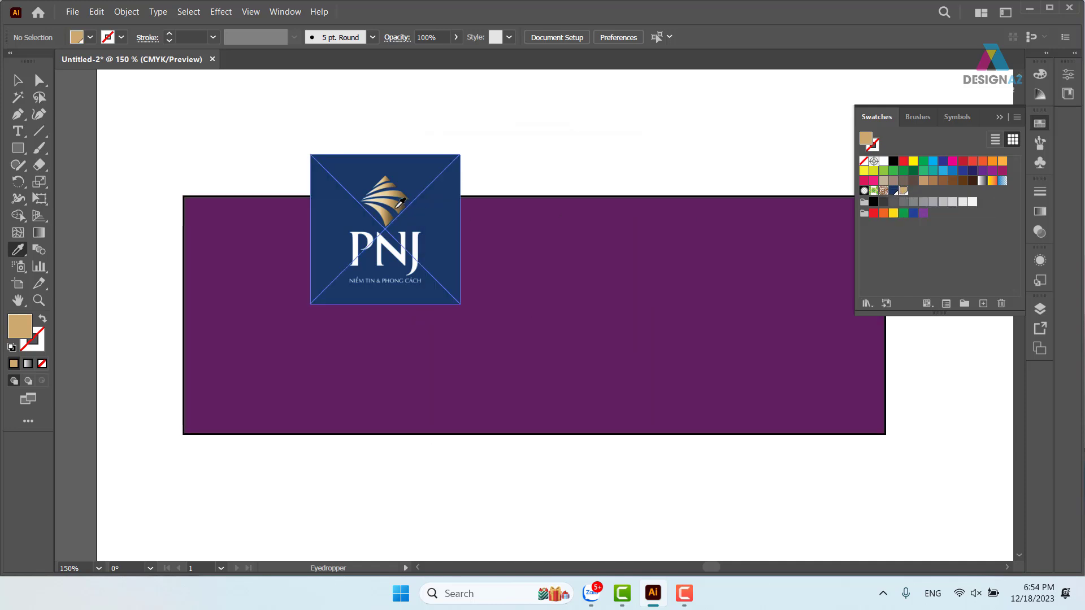
left_click(382, 193)
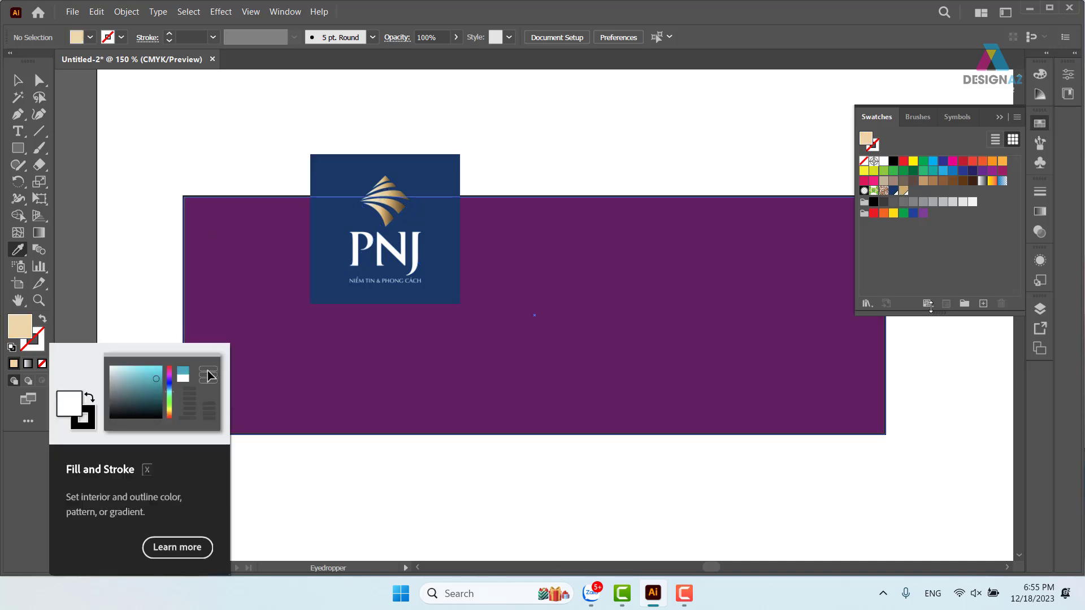
left_click(981, 304)
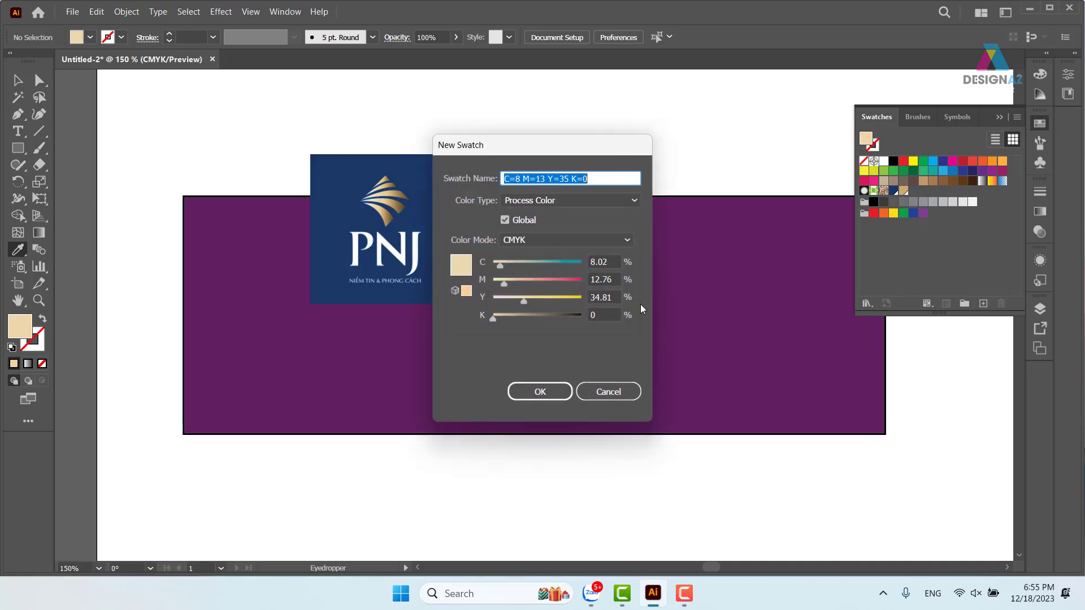
left_click(539, 392)
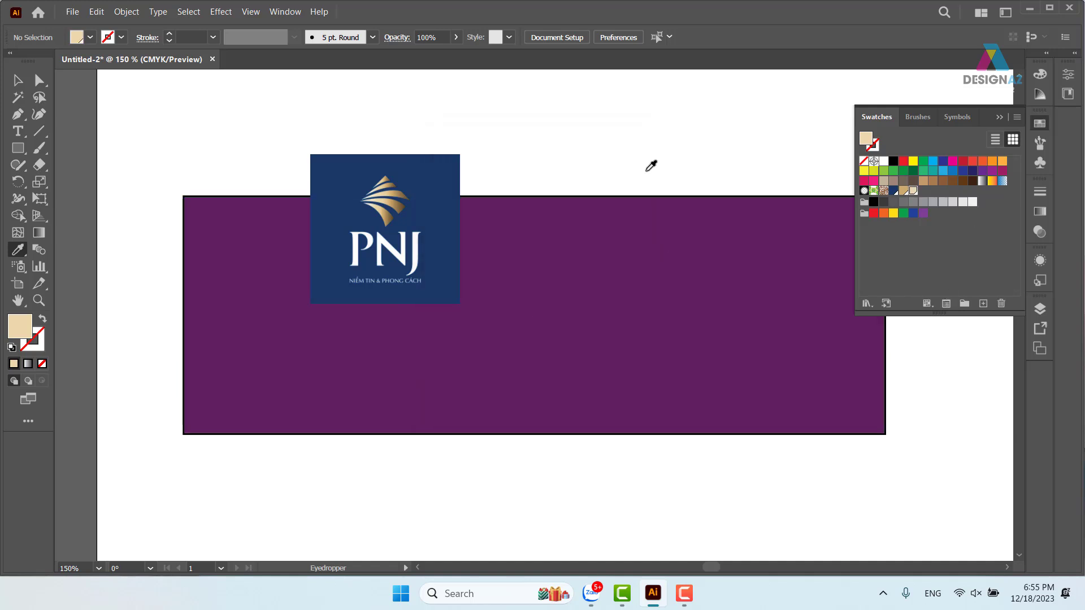
- Draw a cream rectangle, a tall navy rectangle and a wide gold rectangle above the banner
key("space")
left_click_drag(751, 291, 595, 448)
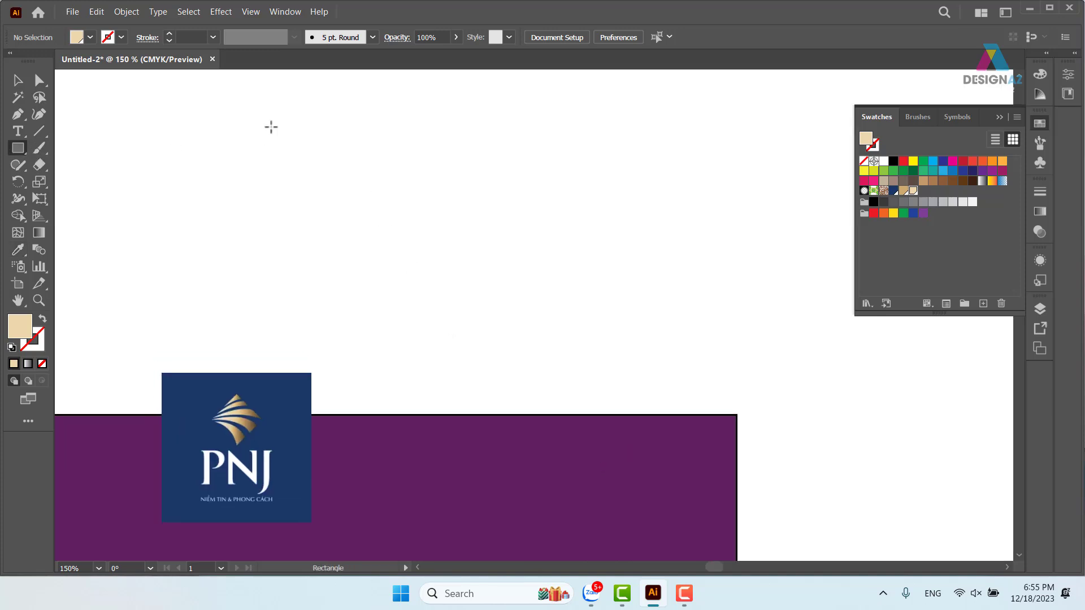
left_click(17, 148)
left_click_drag(269, 119, 490, 238)
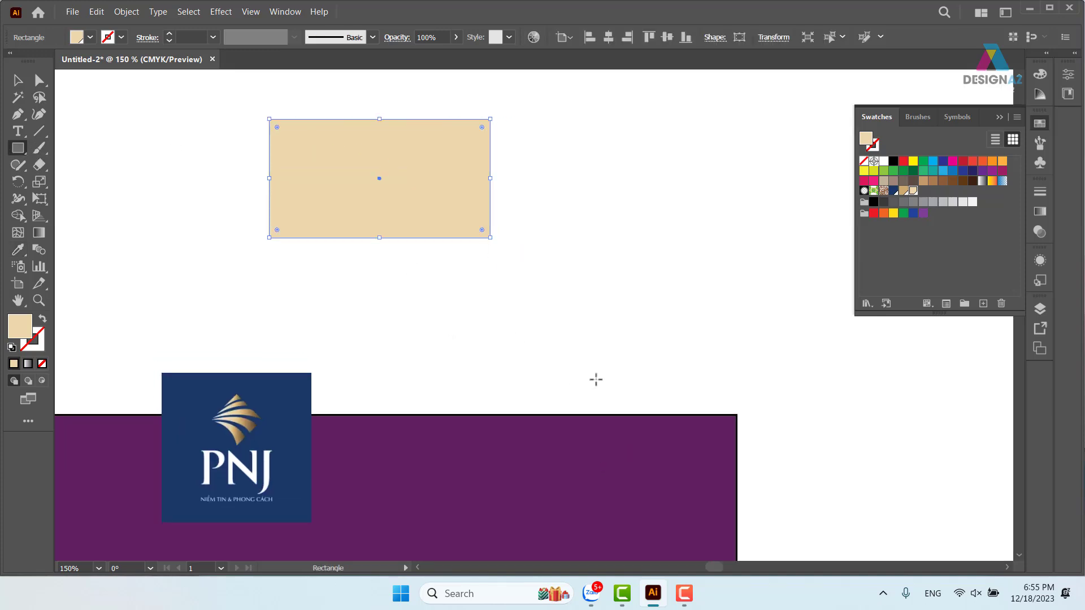
mouse_move(575, 94)
left_mouse_down()
mouse_move(648, 228)
mouse_move(696, 366)
left_mouse_up()
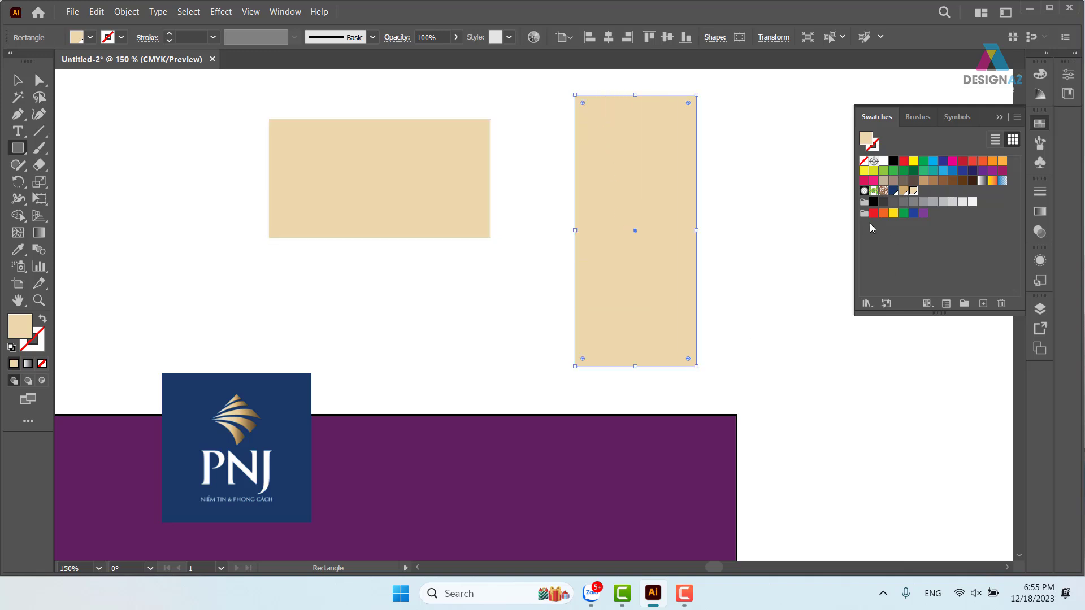
left_click(893, 191)
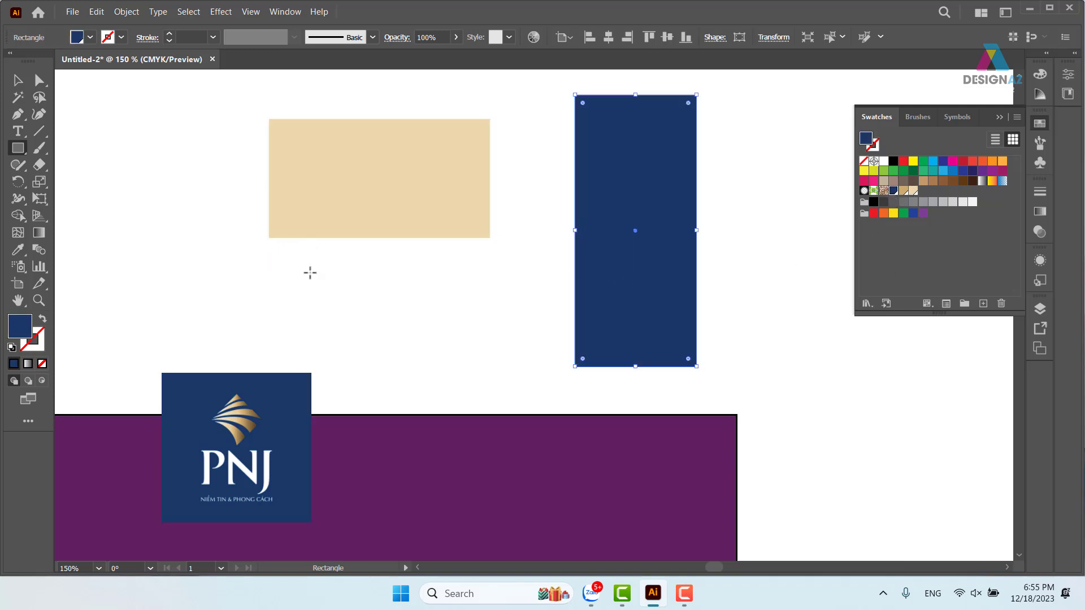
left_click_drag(262, 260, 526, 343)
left_click(903, 193)
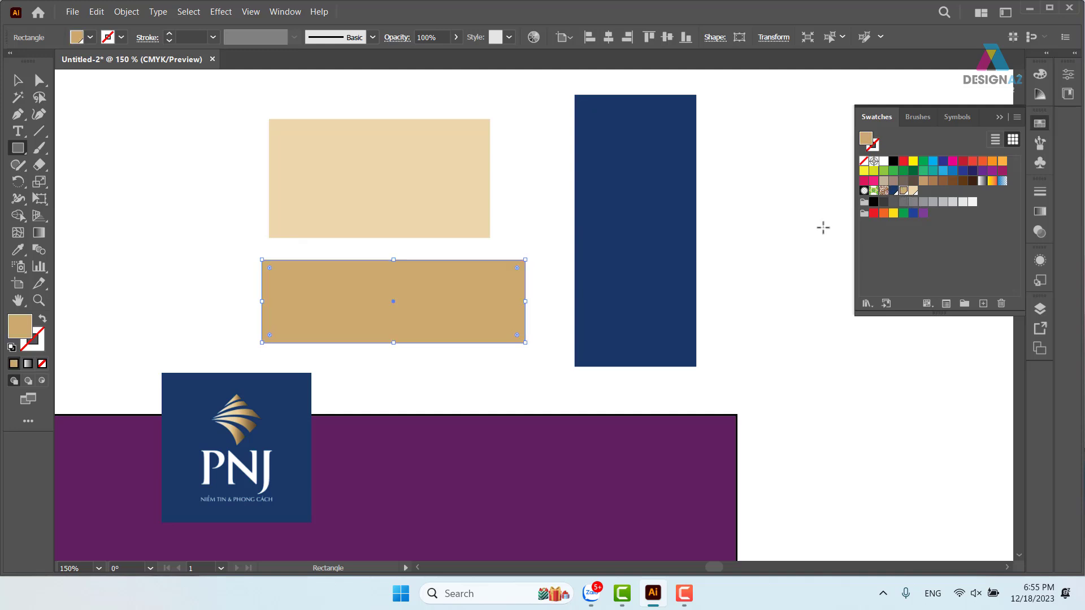
- Move the navy rectangle beside the tan blocks and resize it to 2.21 × 4.76 cm
key("v")
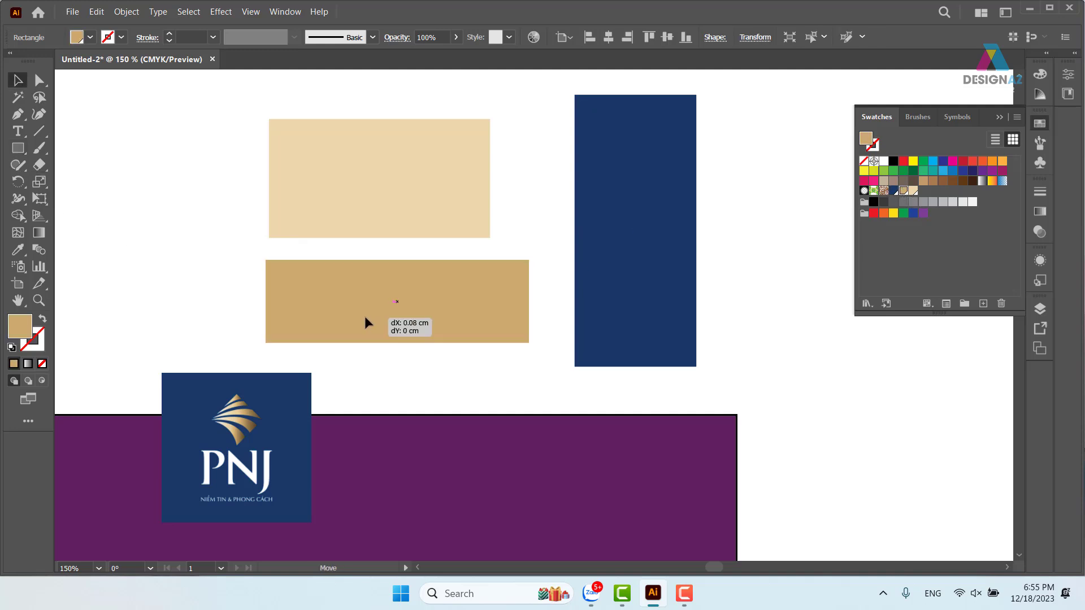
left_click_drag(390, 320, 395, 320)
left_click_drag(580, 291, 565, 268)
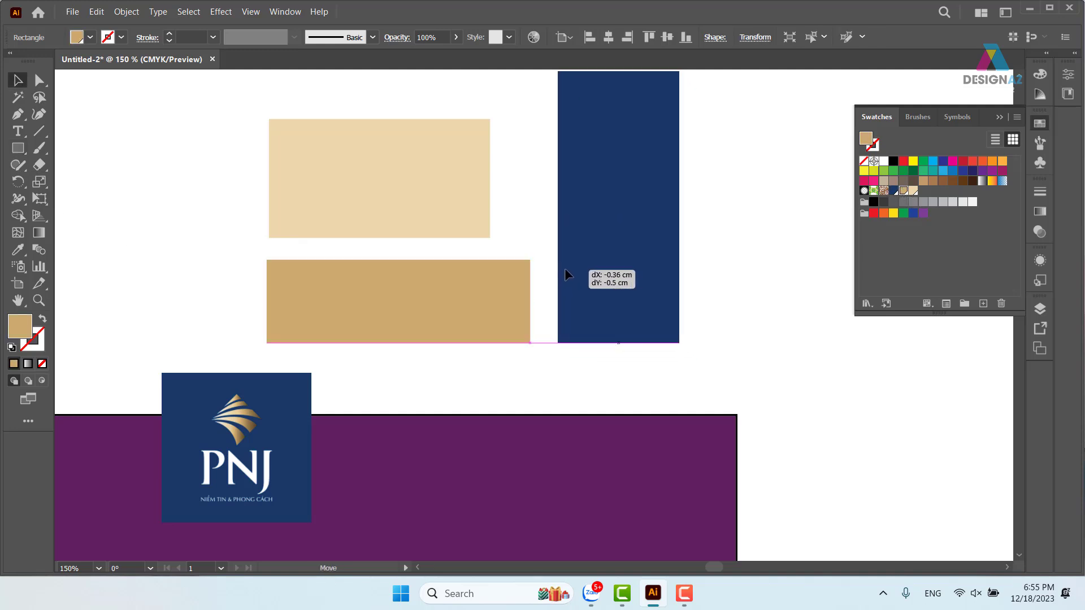
scroll(622, 159, "right", 1)
scroll(622, 158, "up", 1)
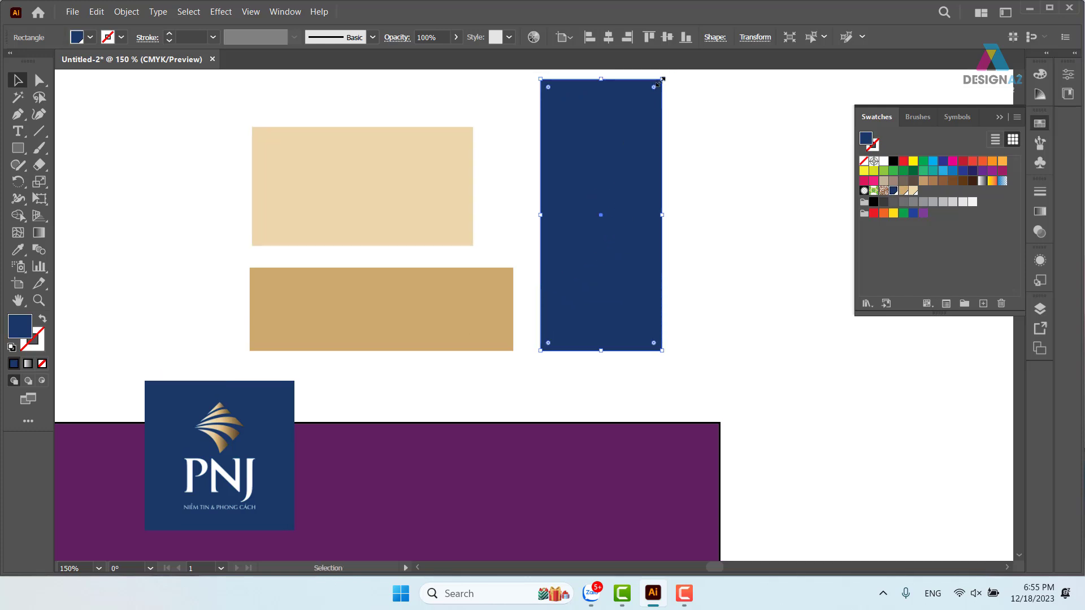
left_click_drag(662, 79, 646, 127)
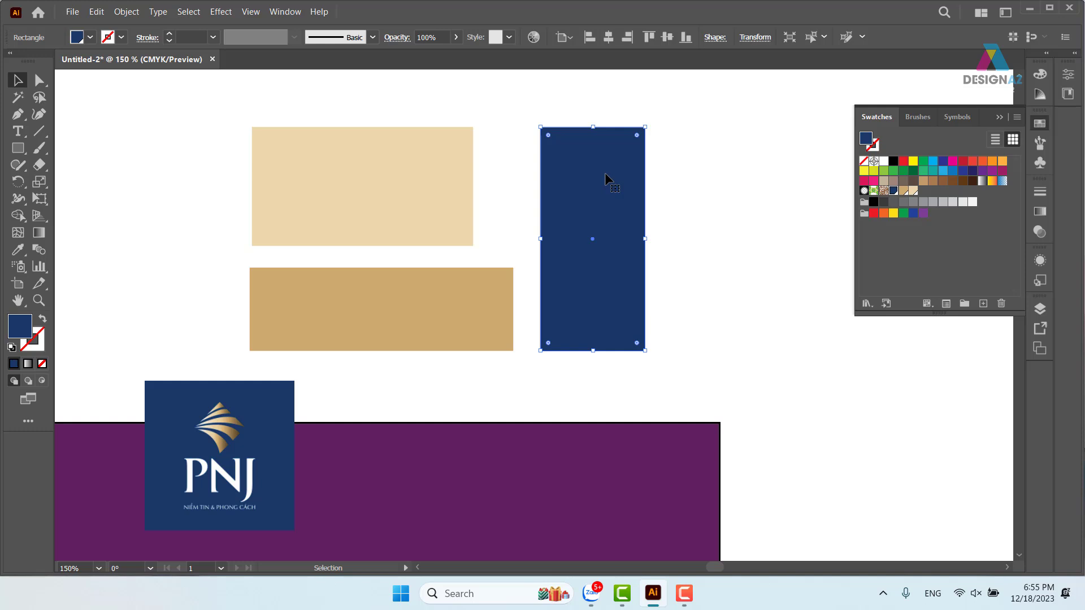
- Edit the global dark blue swatch to C100 M59 Y33 K21, turning the tall rectangle teal-blue
left_click(732, 176)
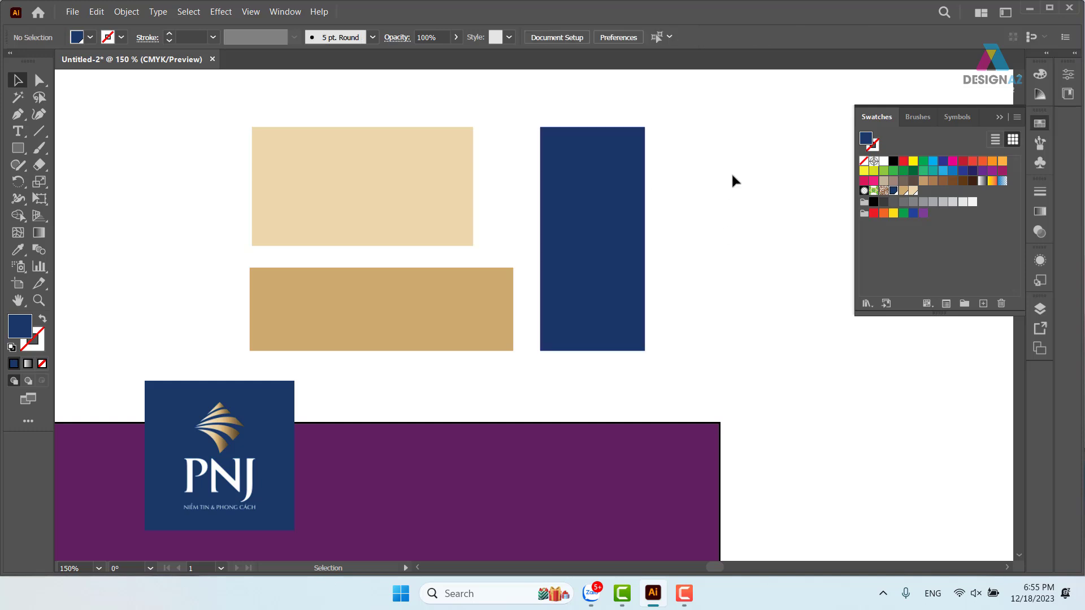
double_click(893, 191)
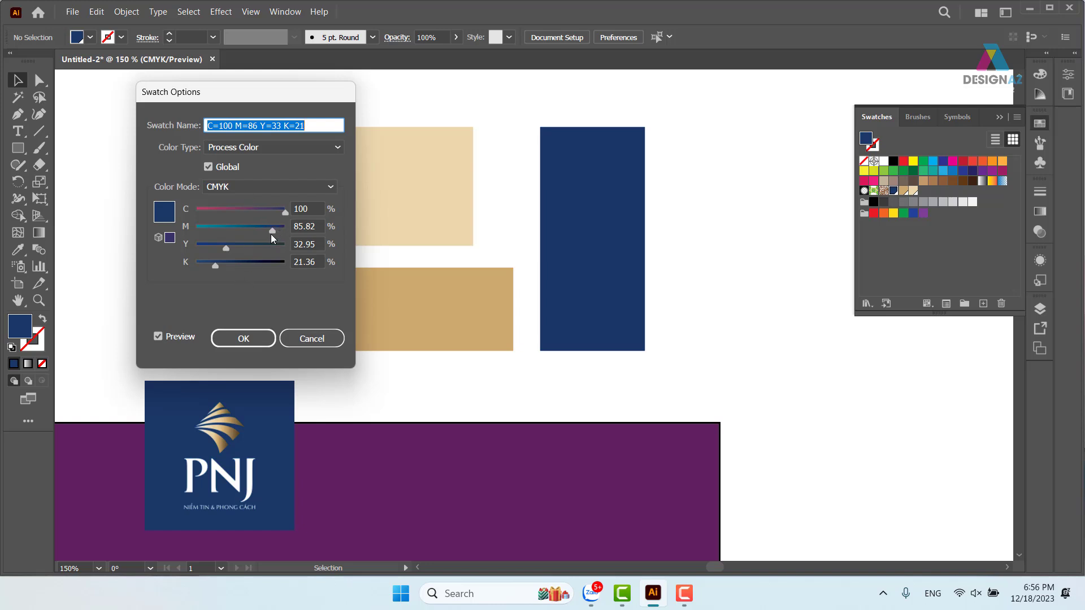
left_click_drag(271, 232, 249, 232)
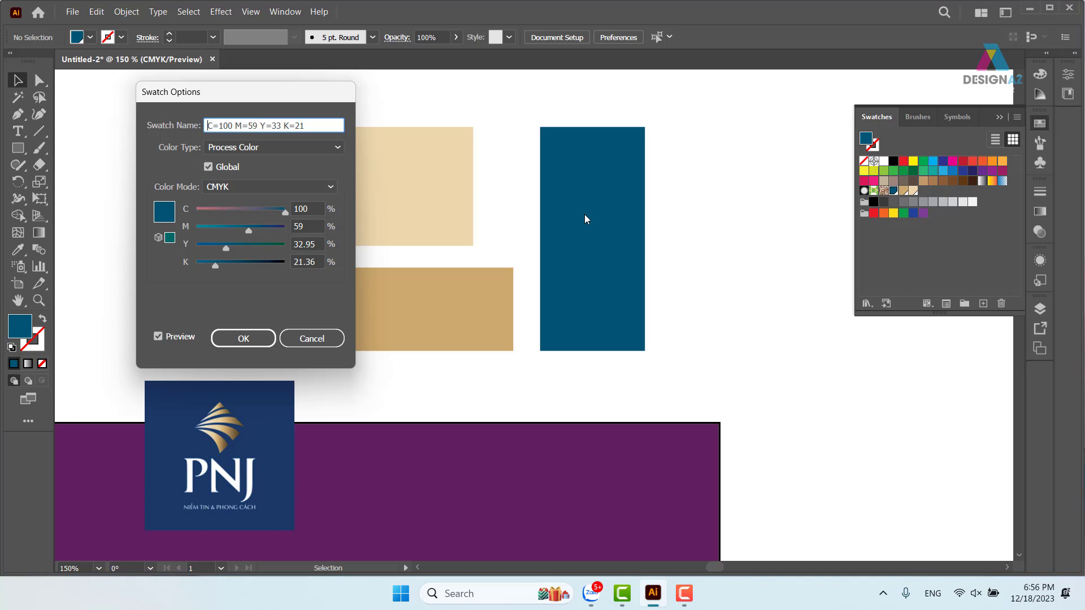
left_click(260, 338)
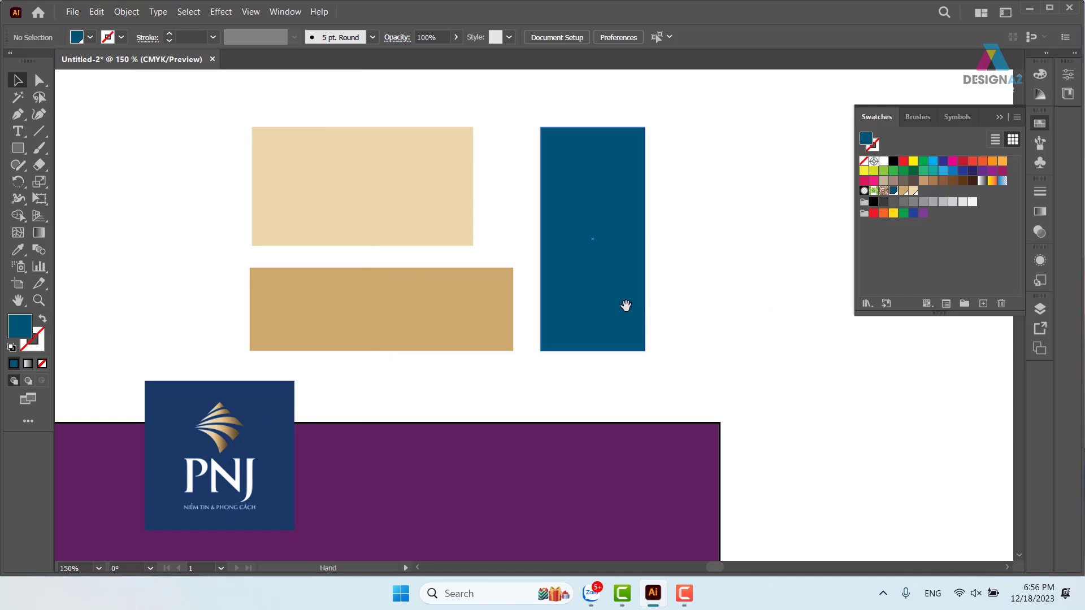
mouse_move(622, 305)
left_mouse_down()
mouse_move(671, 315)
mouse_move(686, 332)
left_mouse_up()
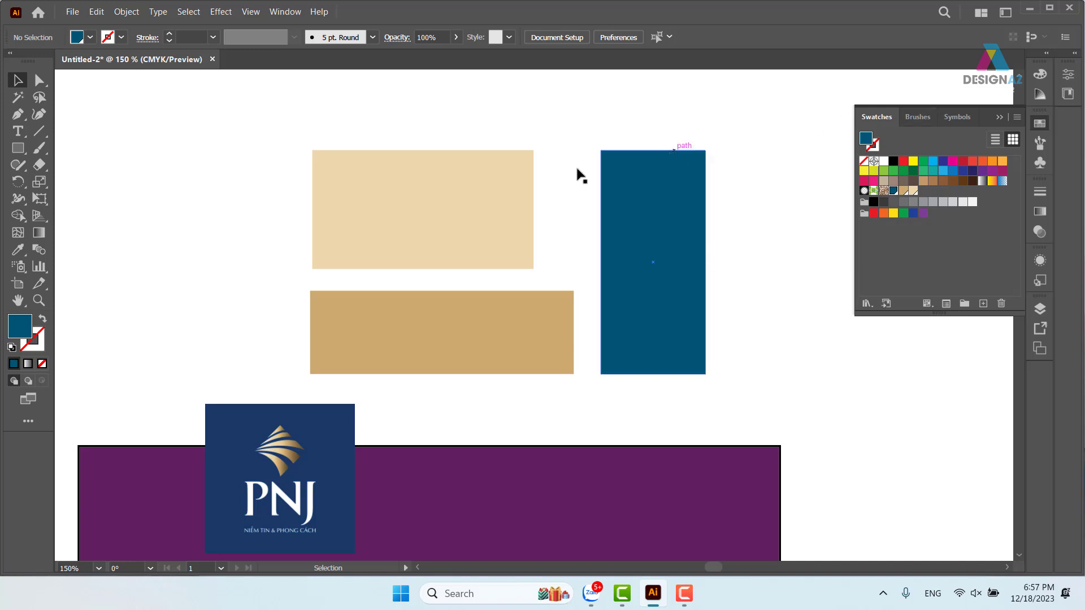
- Create a new blank A4 document (21 × 29.7 cm, CMYK, 300 ppi) as Untitled-3
left_click(73, 14)
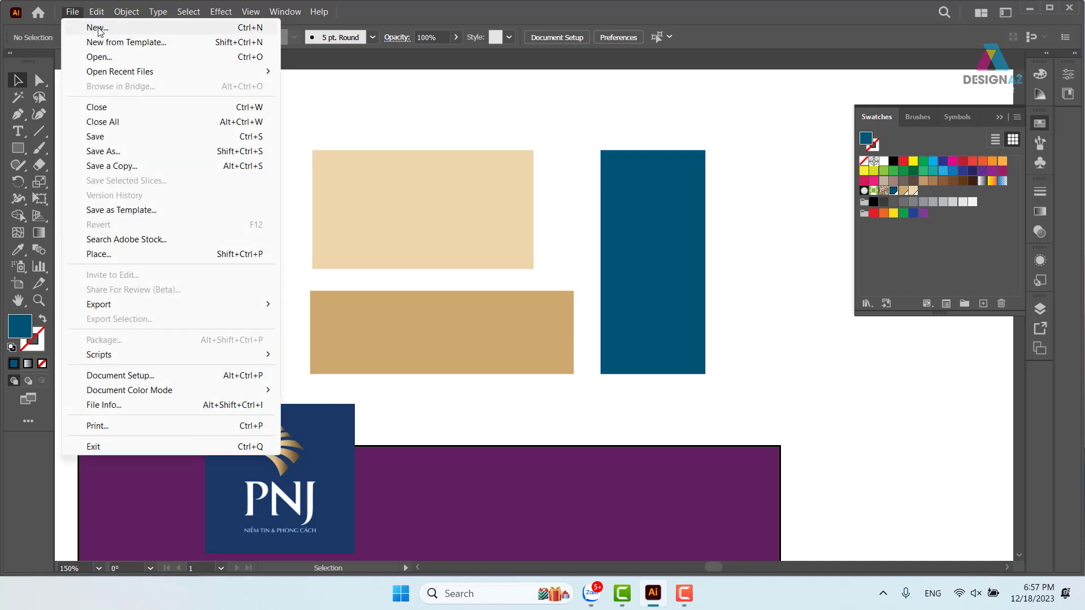
left_click(97, 28)
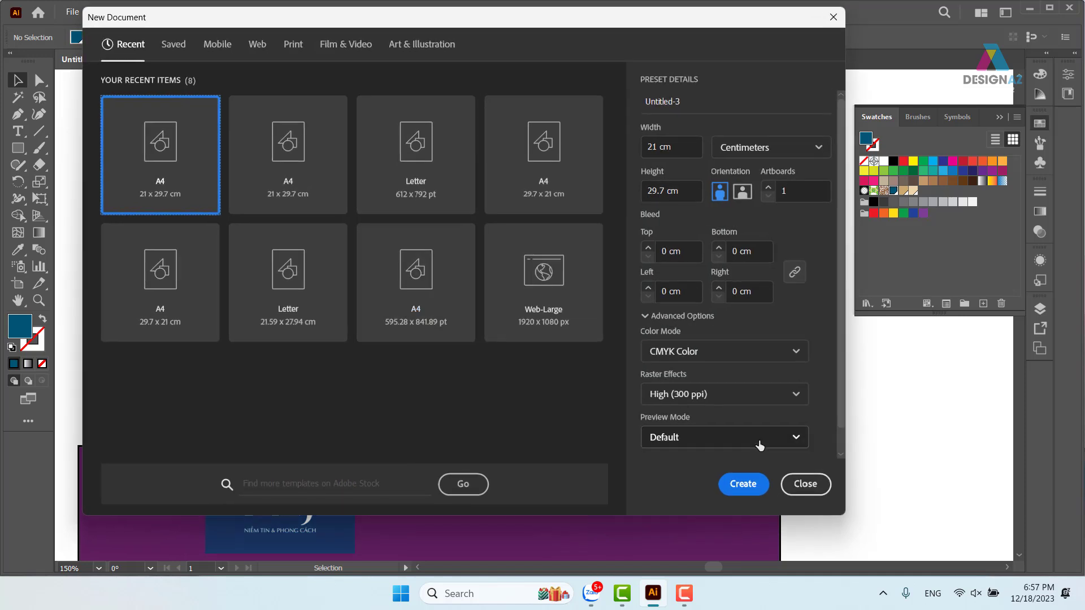
left_click(739, 496)
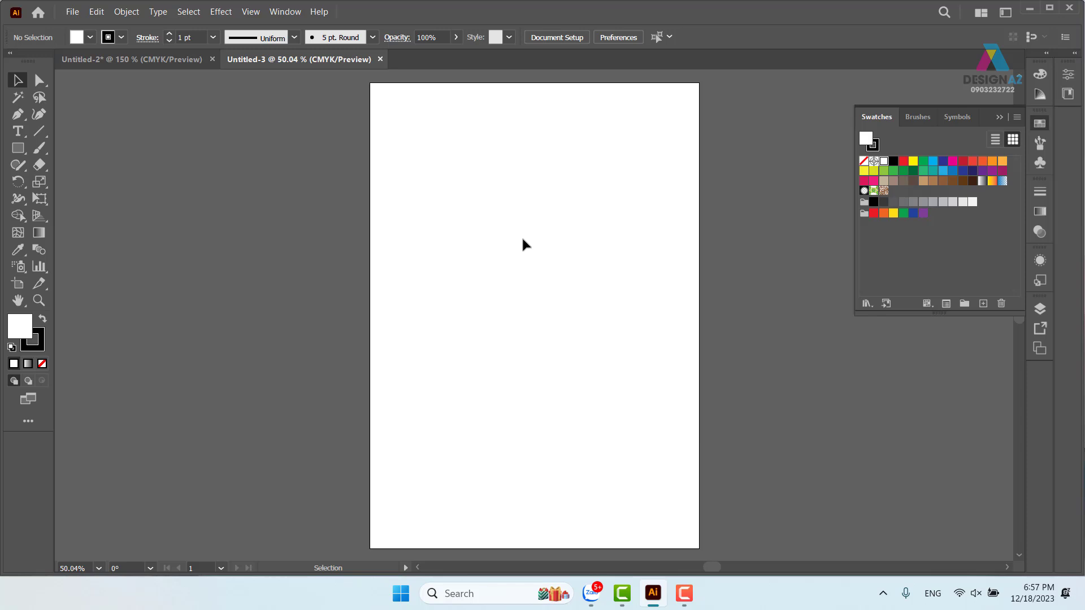
- Return to the Untitled-2 banner artwork and bring up the Swatches panel flyout menu
left_click(130, 59)
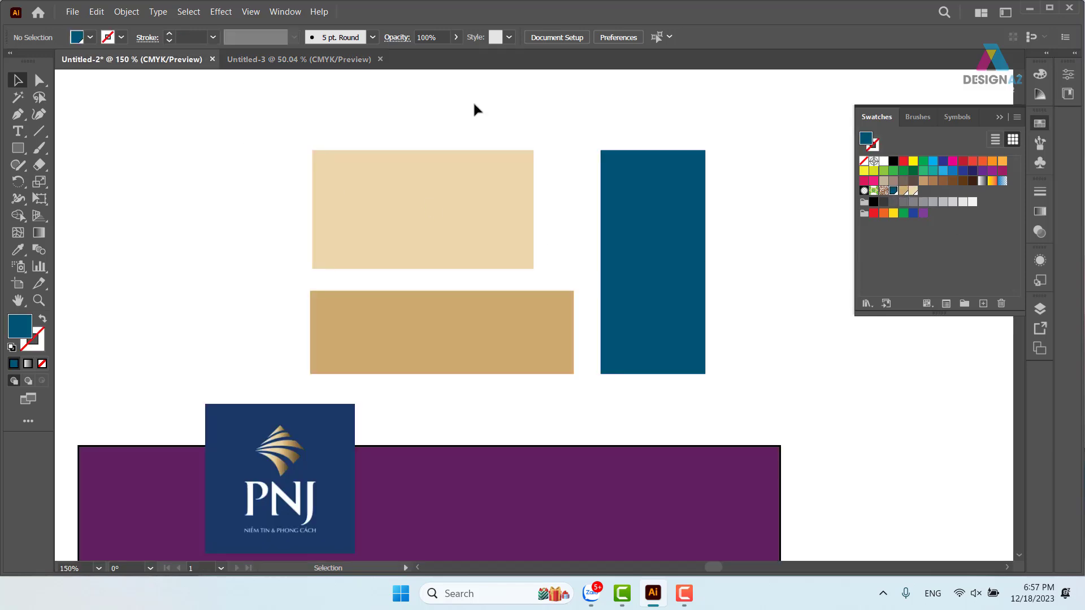
left_click(308, 59)
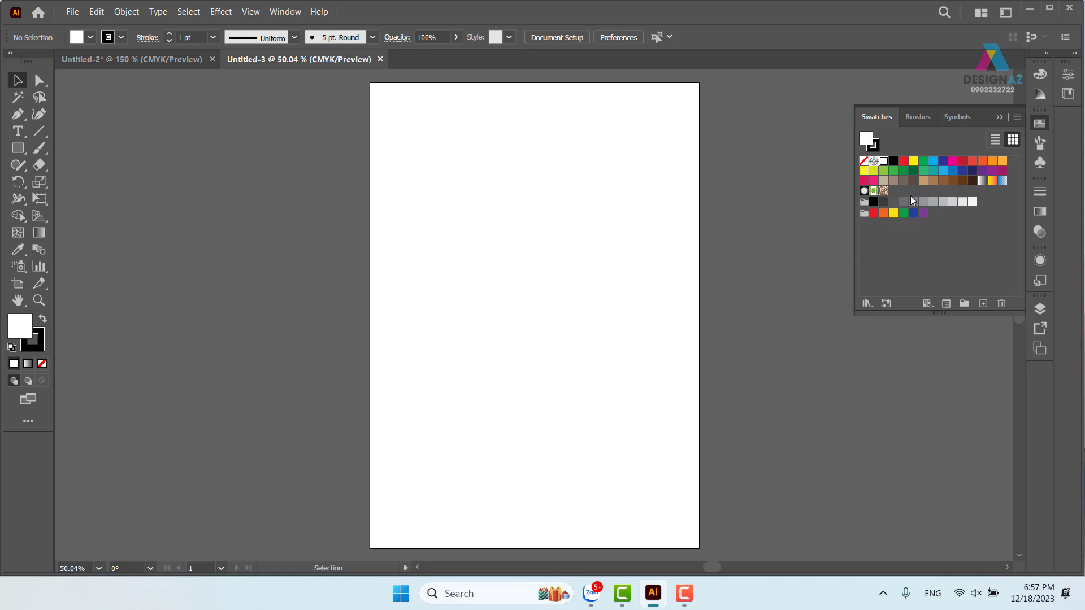
left_click(130, 62)
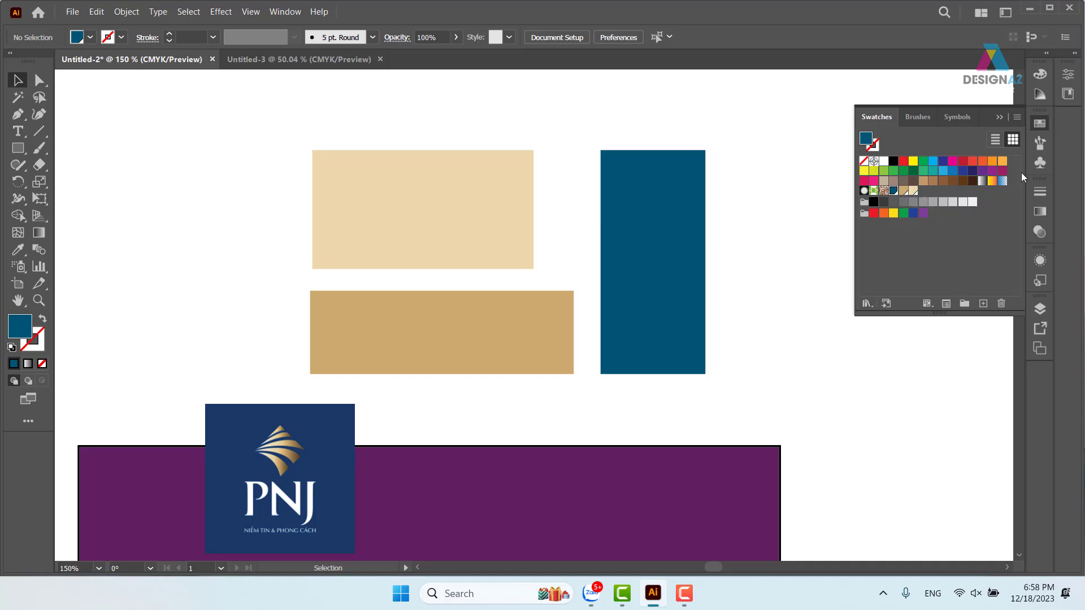
left_click(1016, 118)
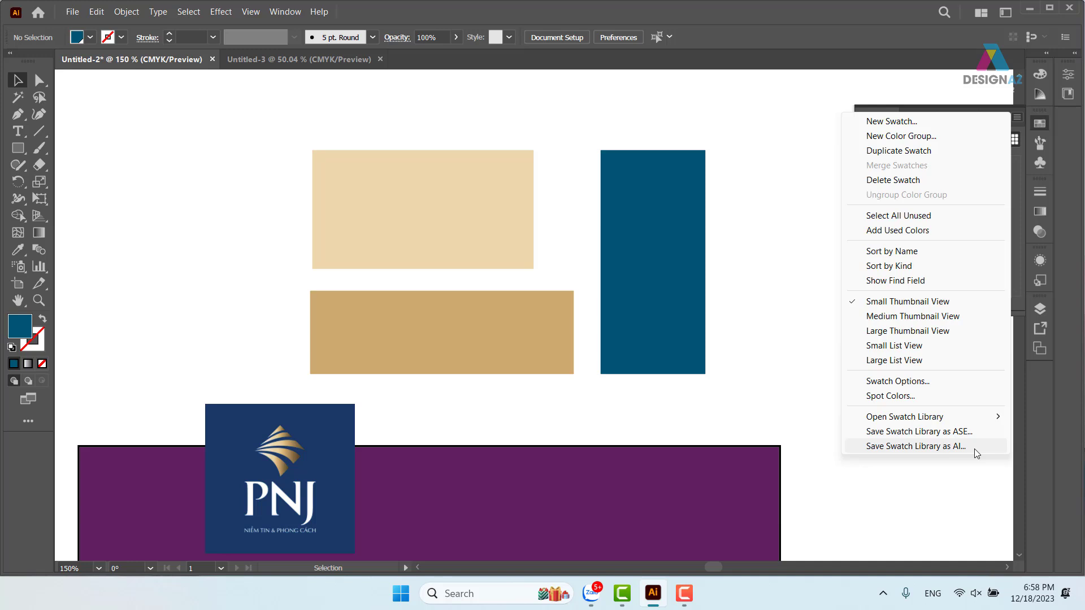
- Save the swatch library as AI on New Volume (E:), naming the file 'mau trang suc'
left_click(974, 449)
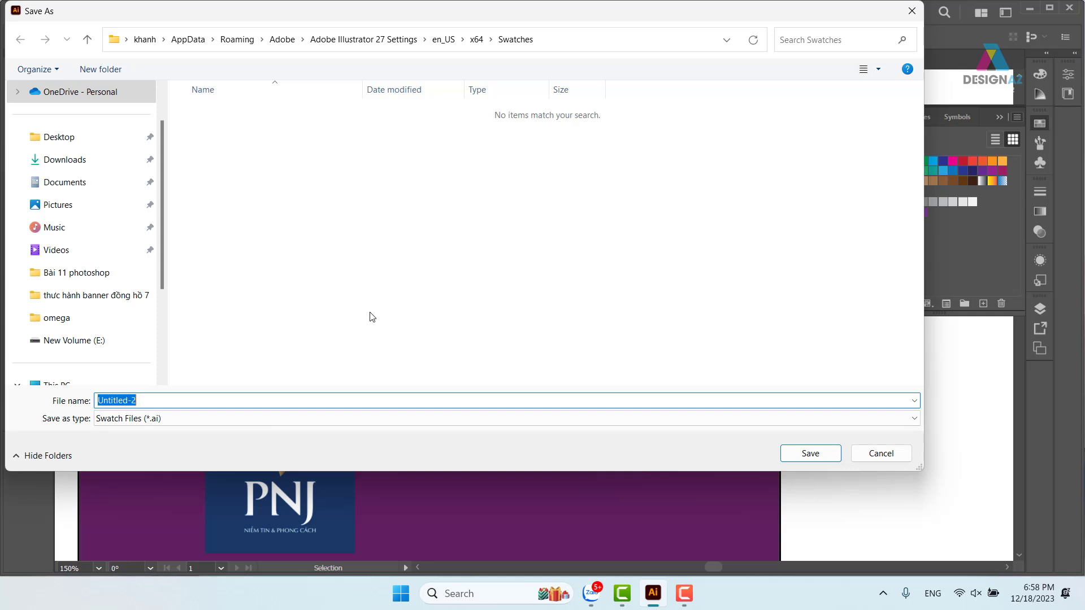
scroll(74, 164, "up", 2)
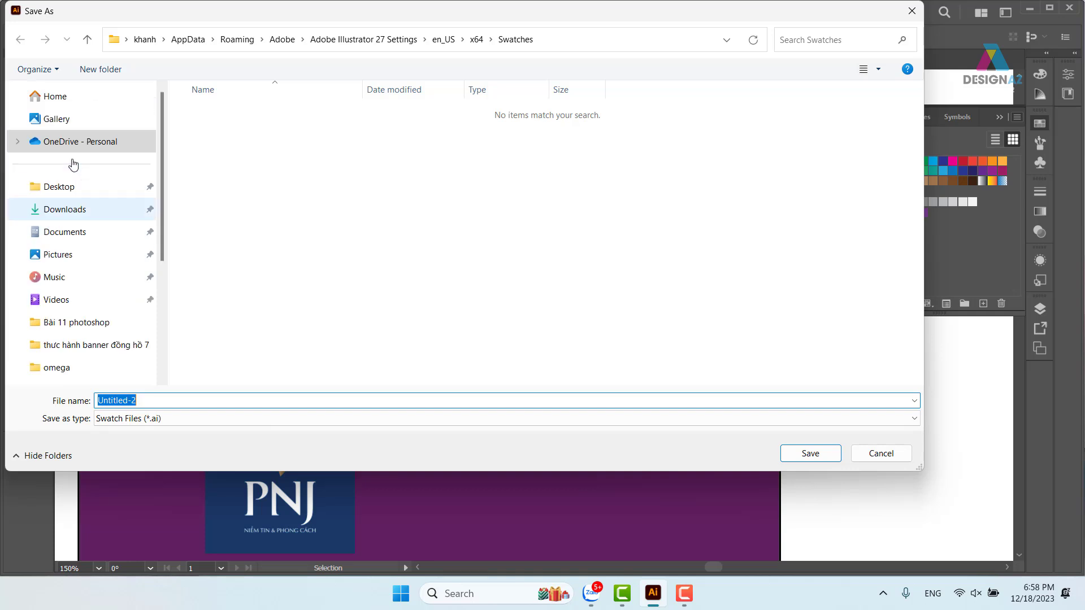
left_click(86, 193)
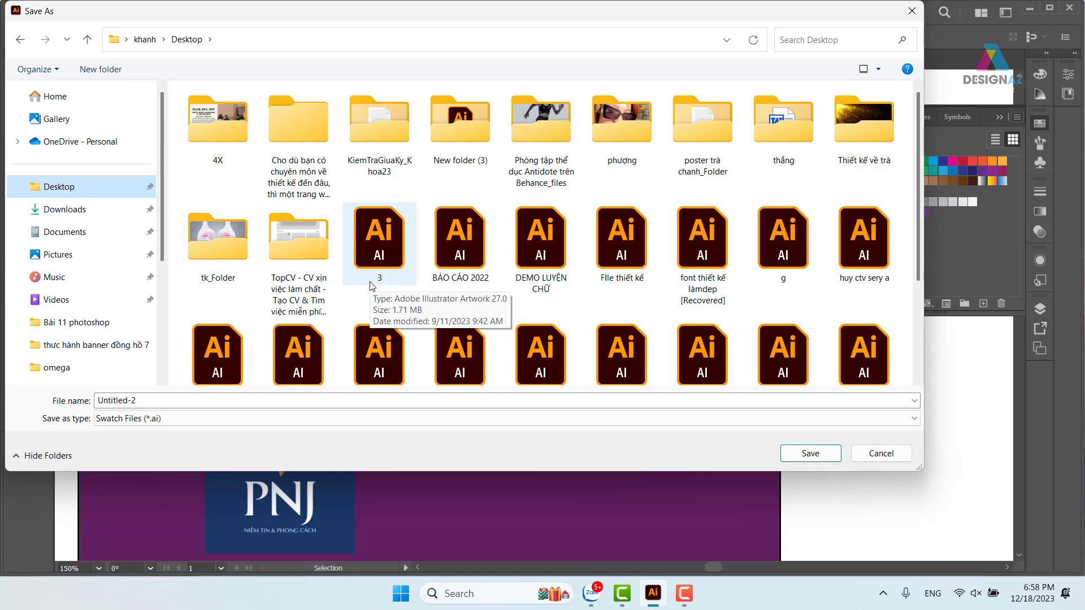
scroll(105, 305, "down", 2)
scroll(105, 305, "down", 1)
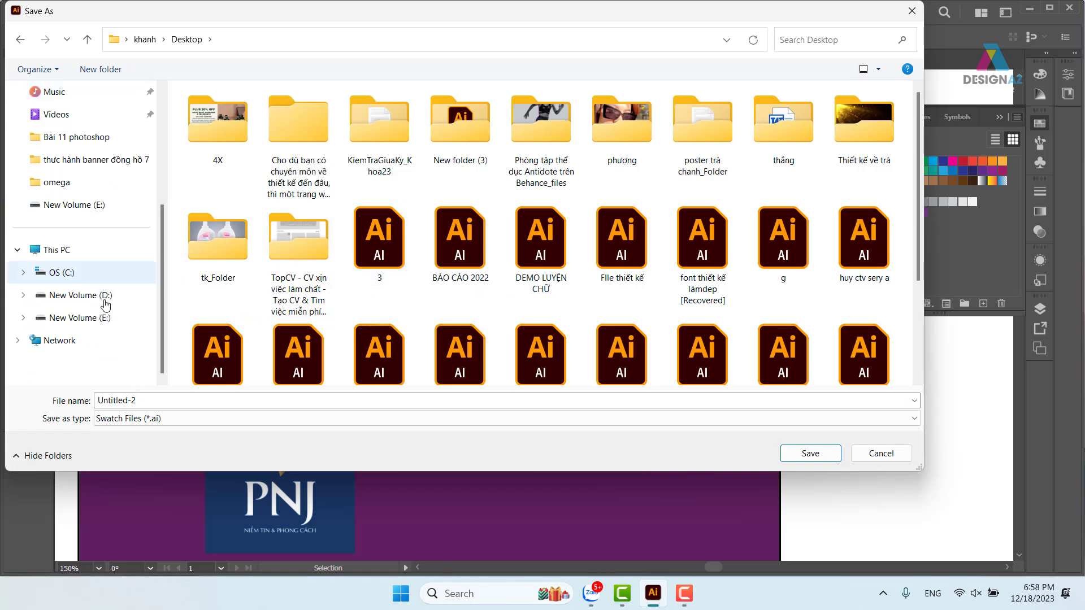
left_click(104, 318)
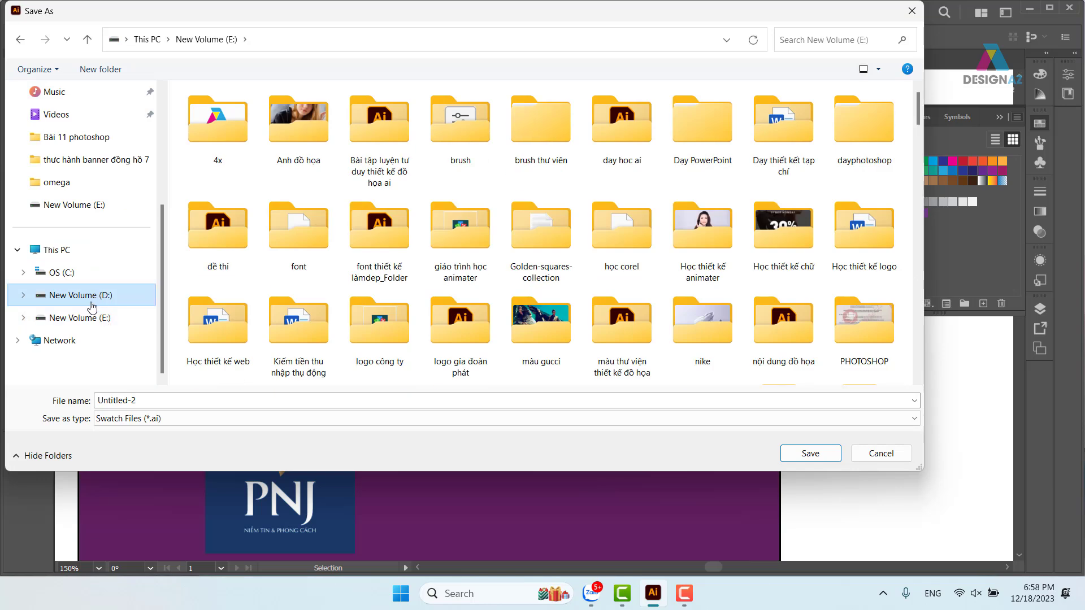
left_click(90, 317)
left_click(178, 399)
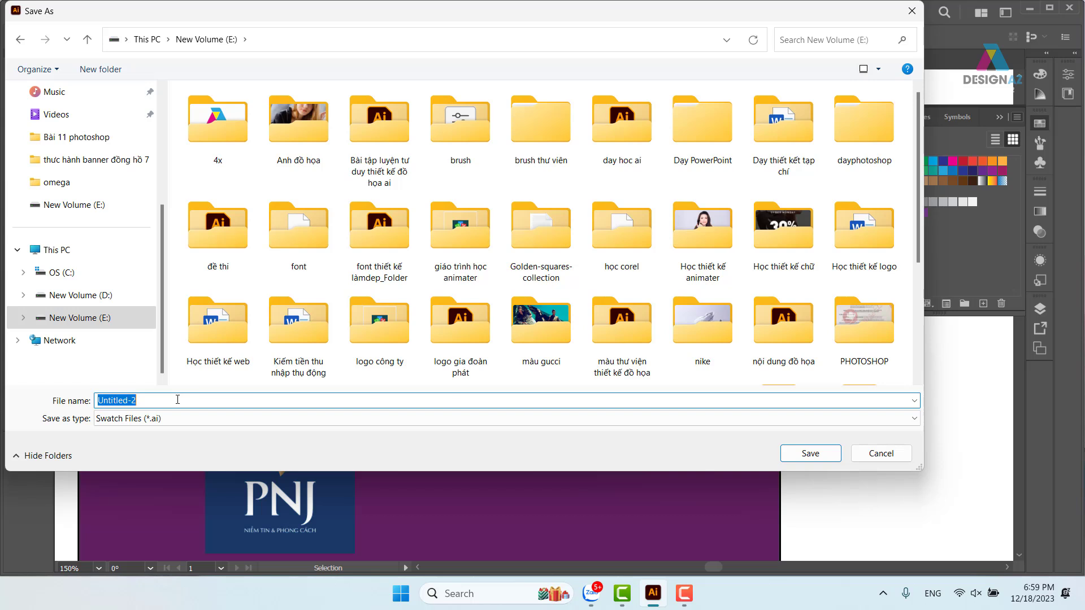
key("BackSpace")
type("mauf")
type(" trang s")
type("uc")
- Save the mau trang suc library, then go to Untitled-3 and bring up the Swatches panel menu
left_click(831, 453)
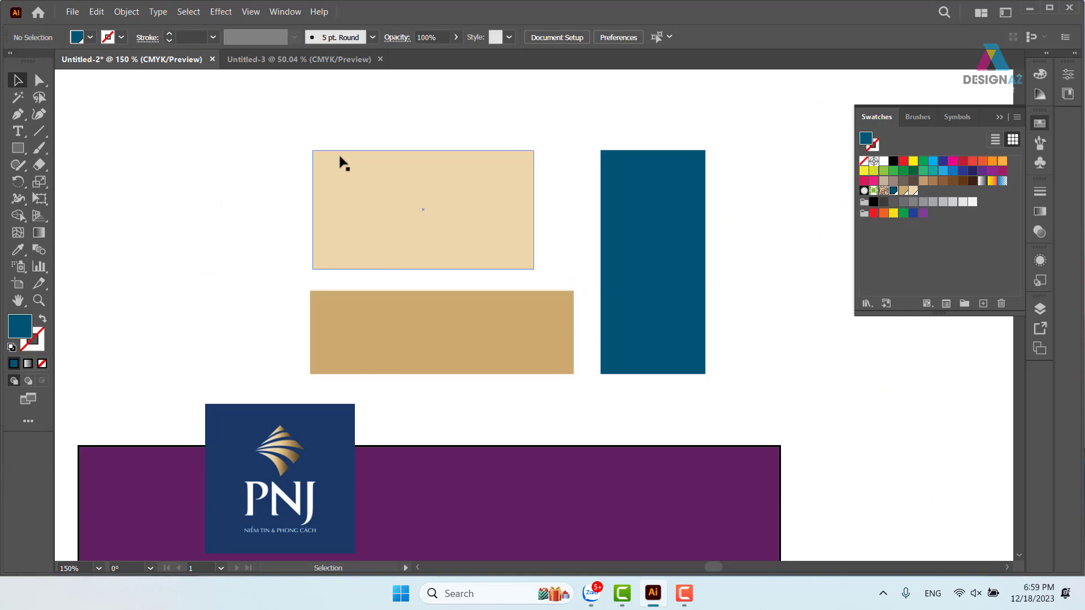
left_click(316, 62)
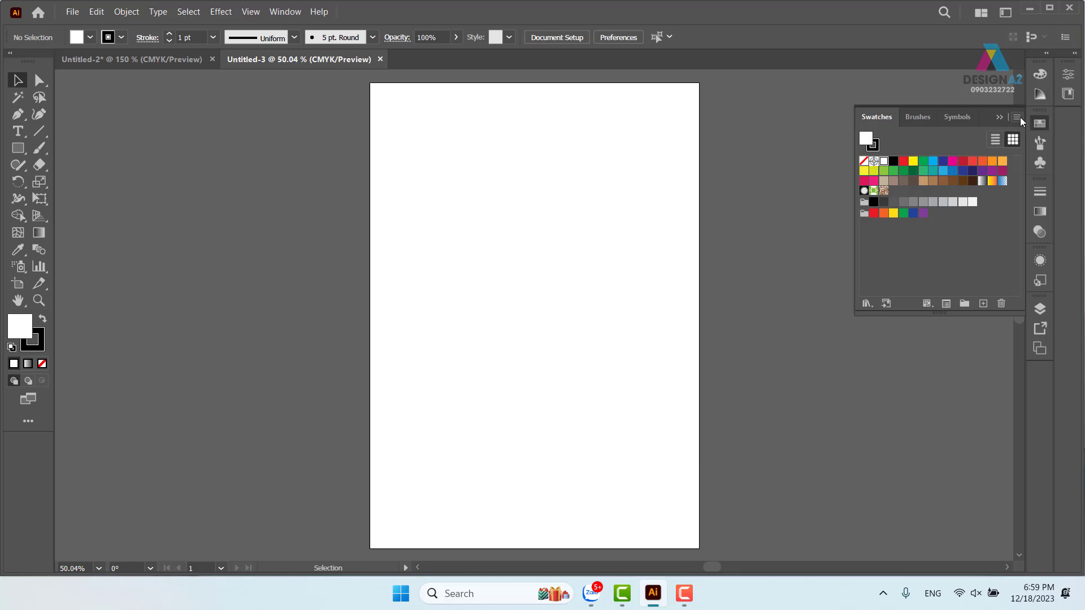
left_click(1022, 121)
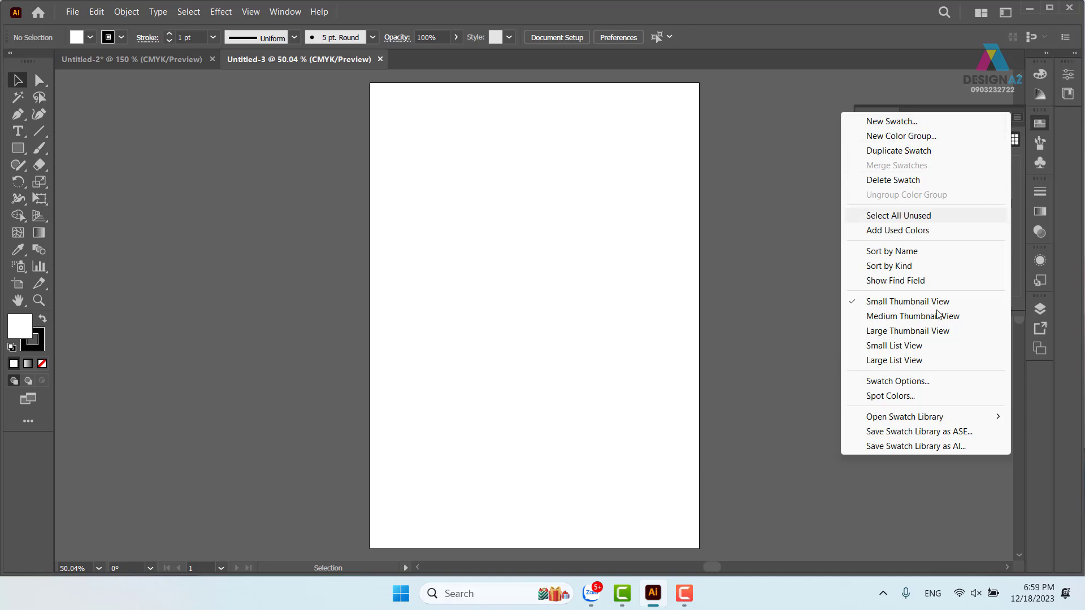
mouse_move(904, 416)
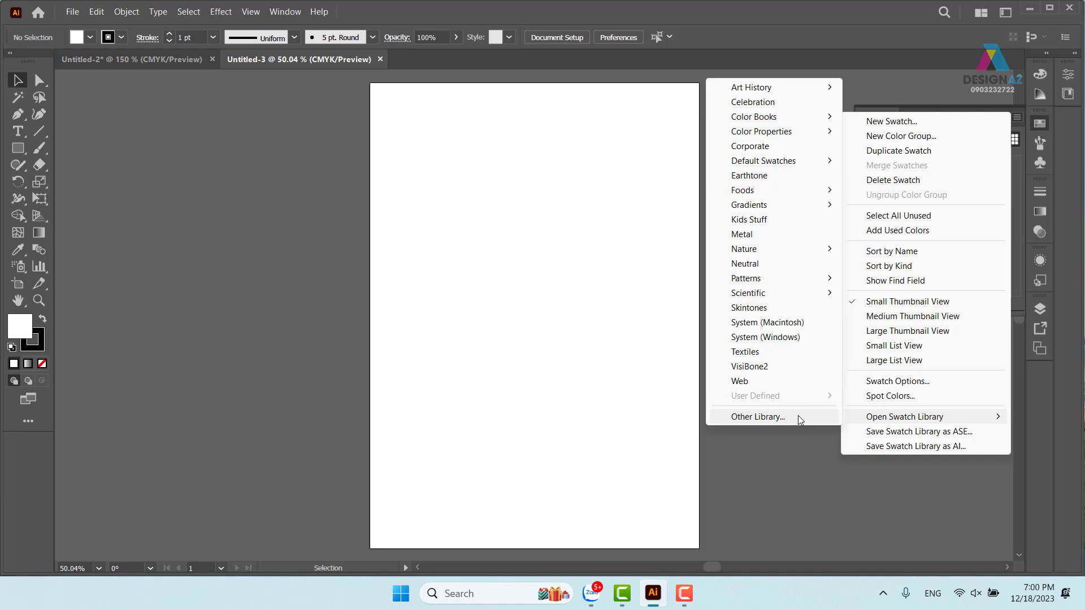
- Load the mau trang suc swatch file from New Volume (E:) through Other Library
left_click(800, 420)
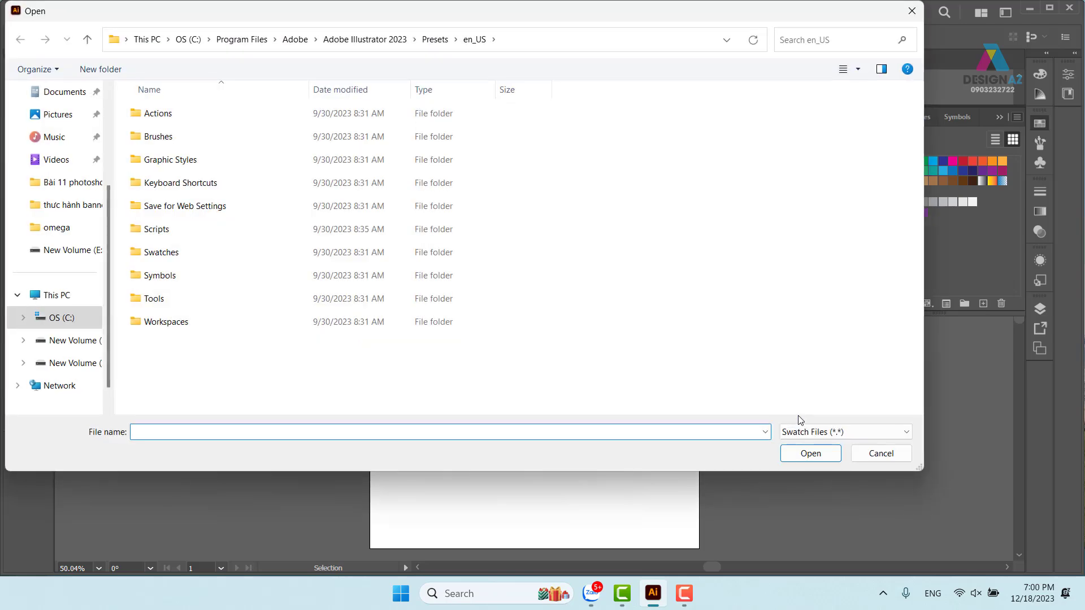
left_click(99, 363)
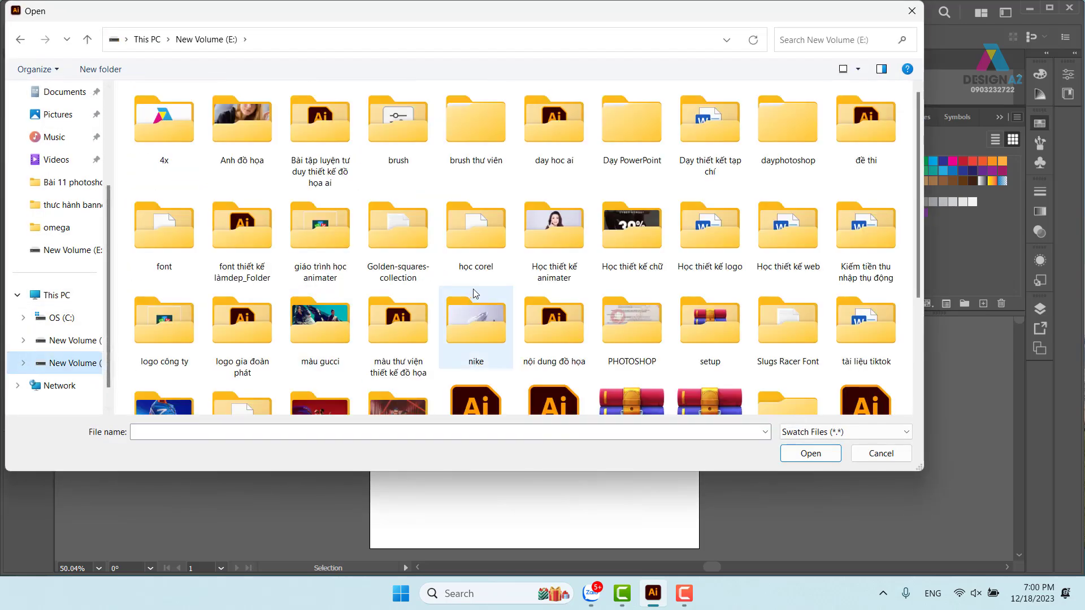
scroll(474, 293, "down", 3)
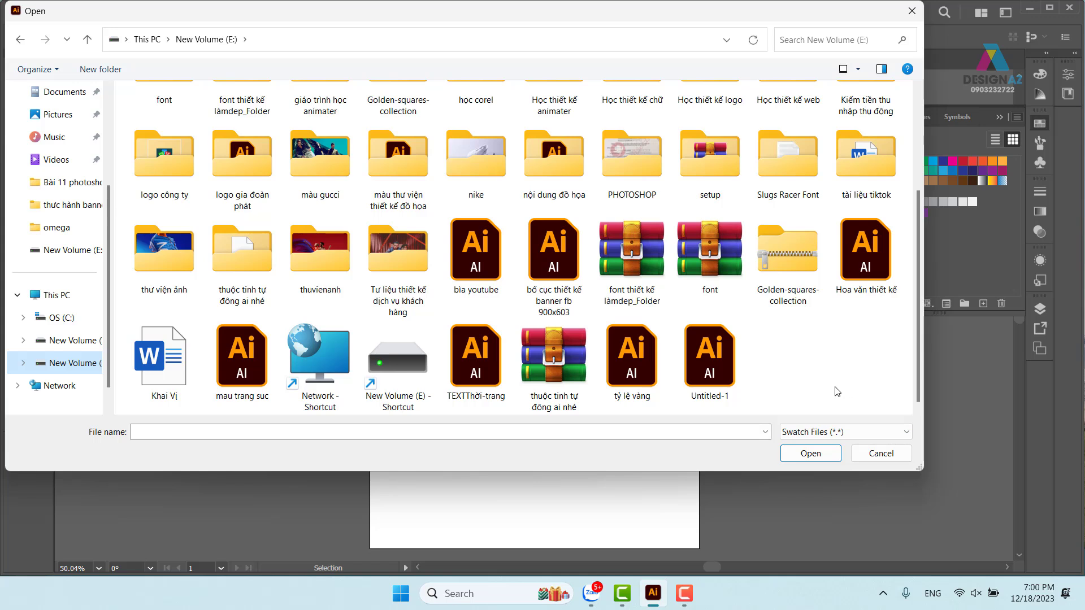
left_click(245, 375)
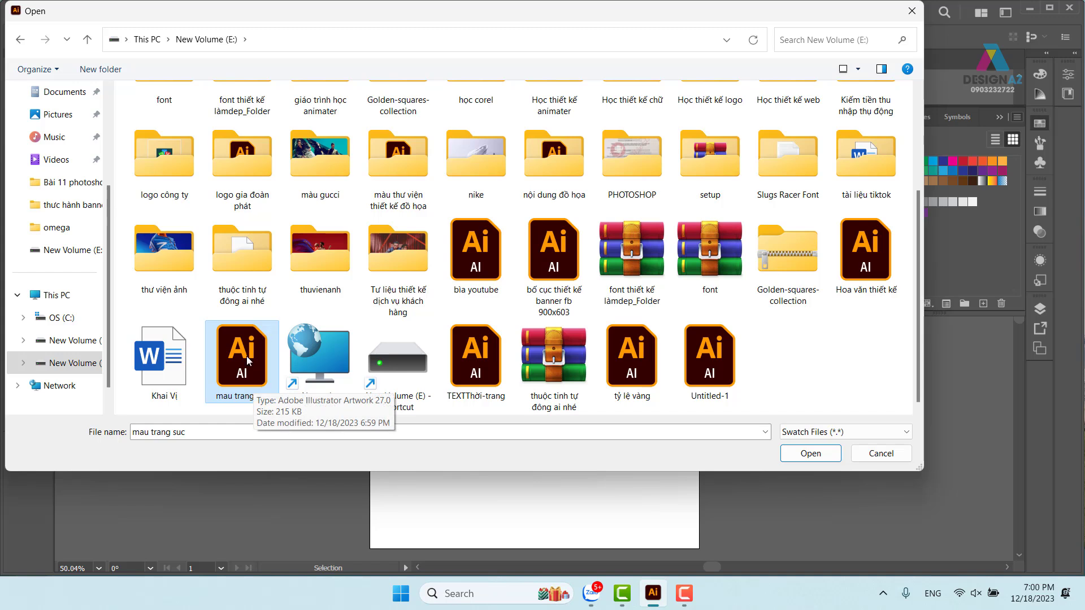
left_click(806, 459)
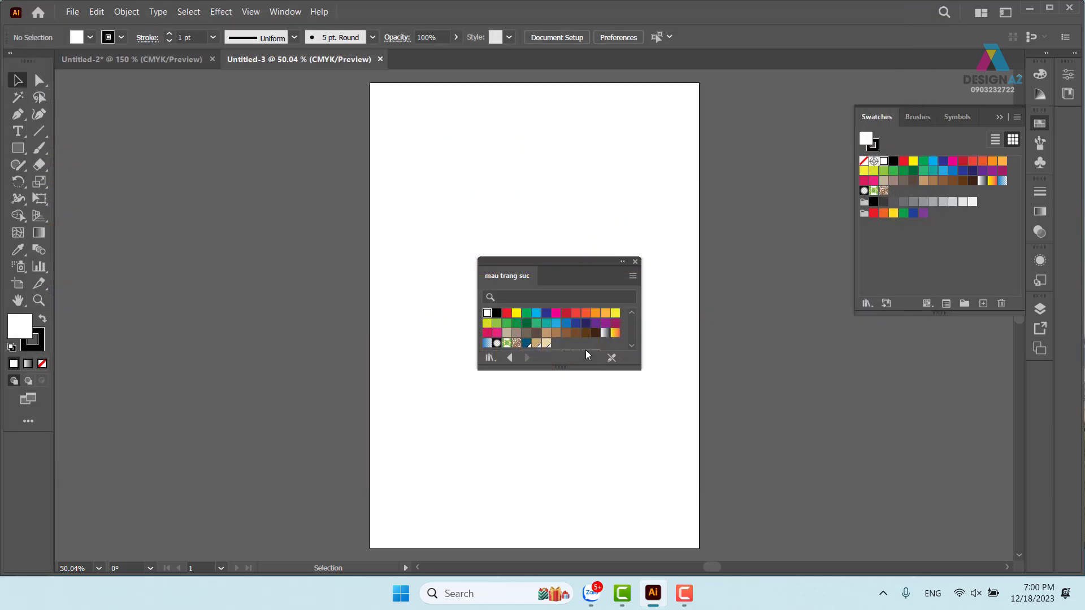
- Make the mau trang suc panel taller and move it to the upper left
left_click_drag(574, 370, 549, 450)
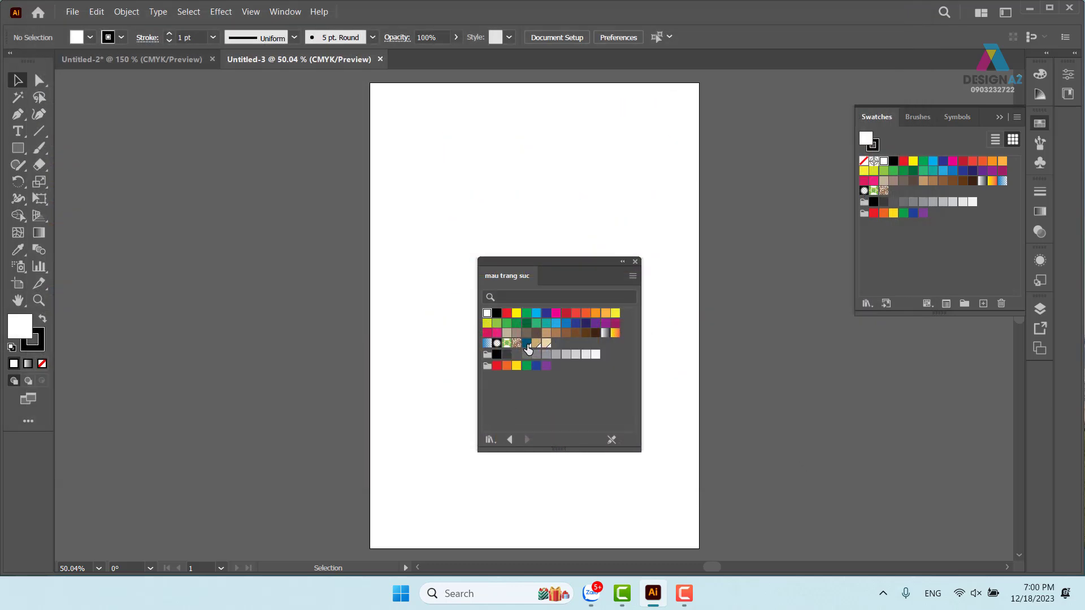
left_click_drag(593, 260, 285, 126)
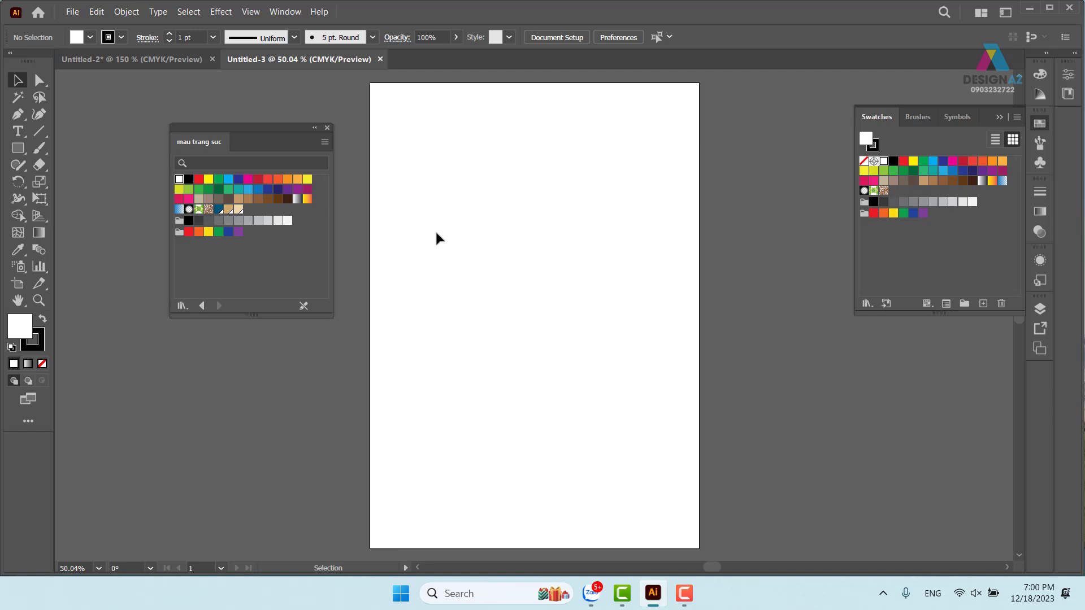
- Draw three stacked rectangles filled tan, light tan and dark blue
left_click(18, 148)
left_click_drag(461, 152, 572, 215)
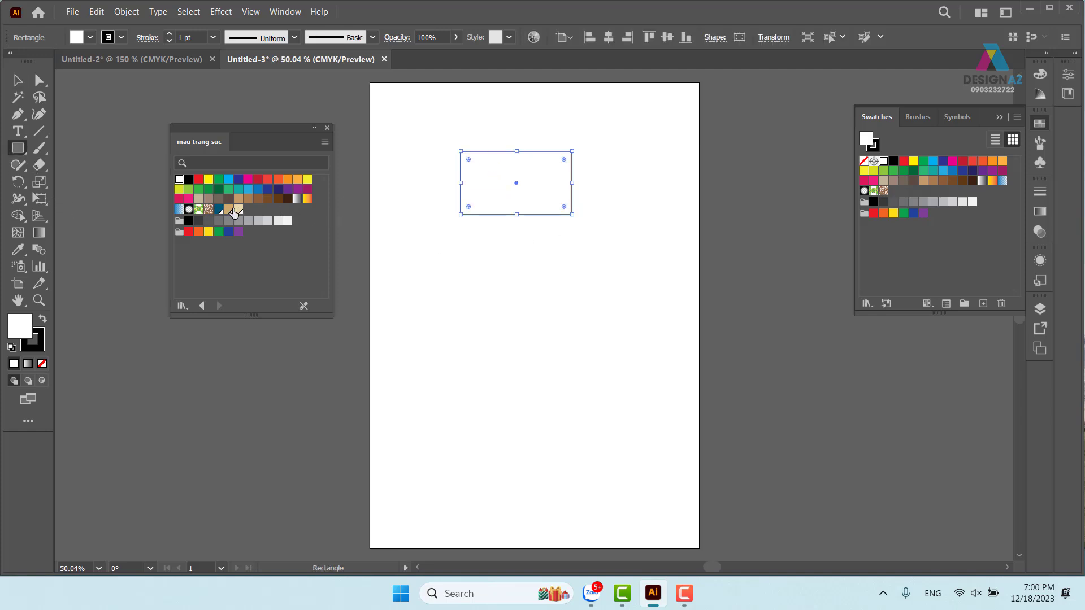
left_click(228, 209)
left_click_drag(424, 238, 583, 286)
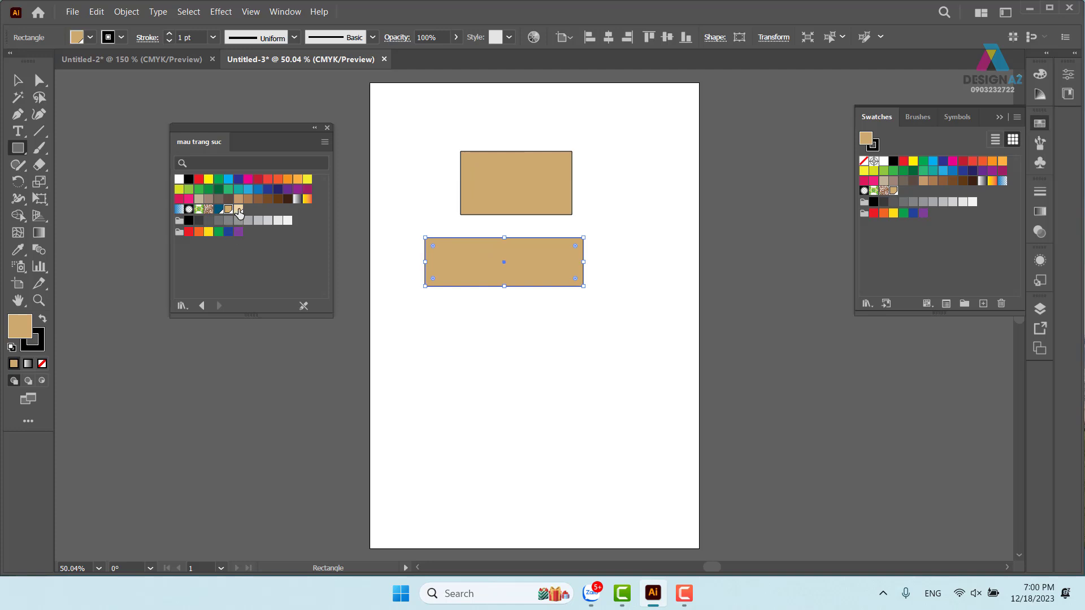
left_click(238, 209)
left_click_drag(421, 324, 664, 390)
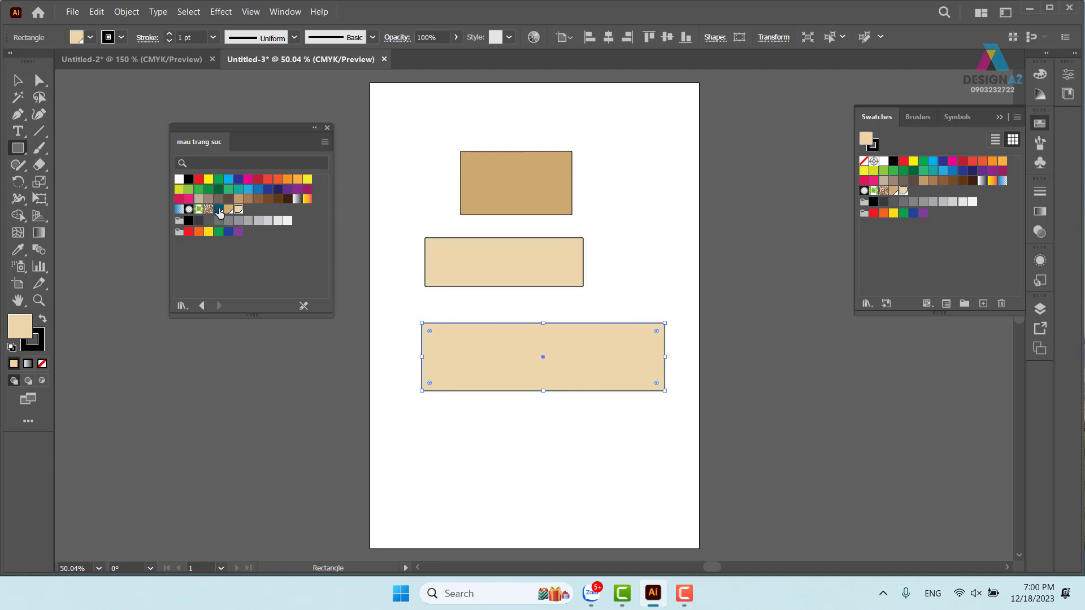
left_click(218, 209)
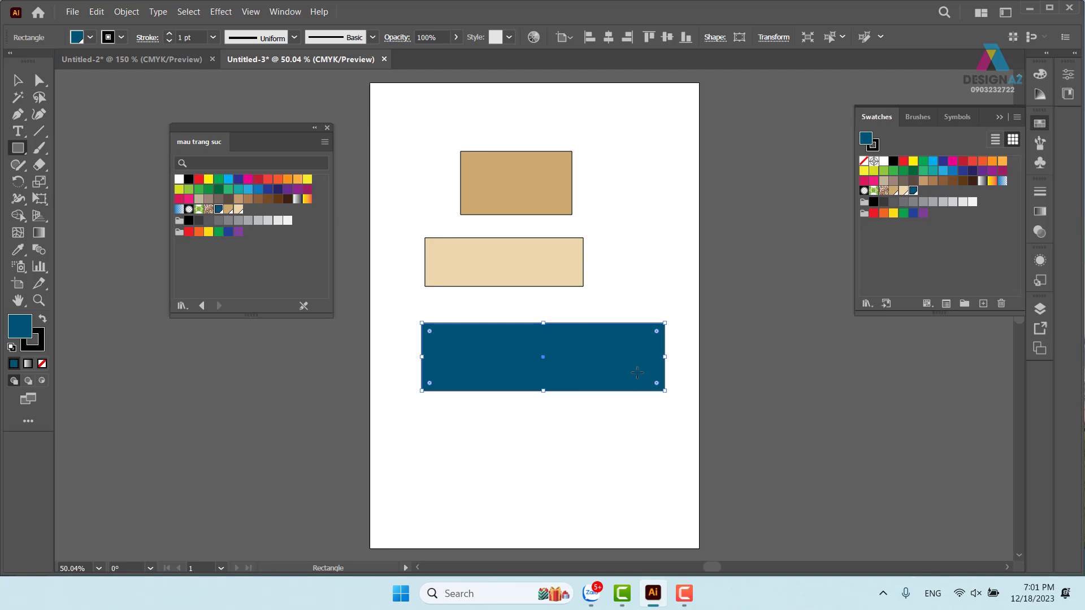
- Delete those three rectangles and reposition the swatch panel
left_click(17, 79)
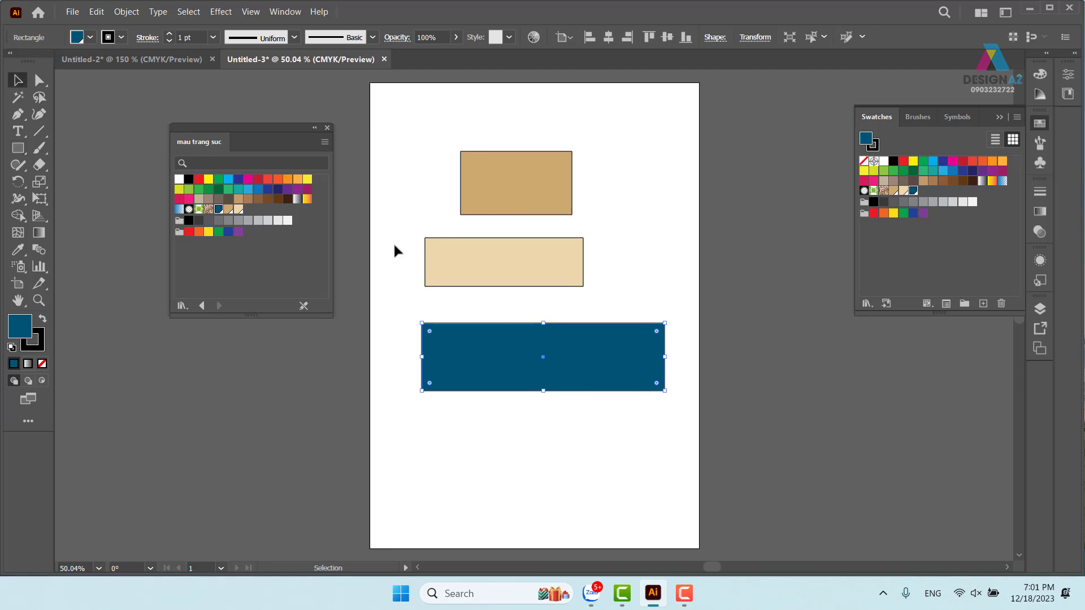
left_click_drag(401, 120, 740, 479)
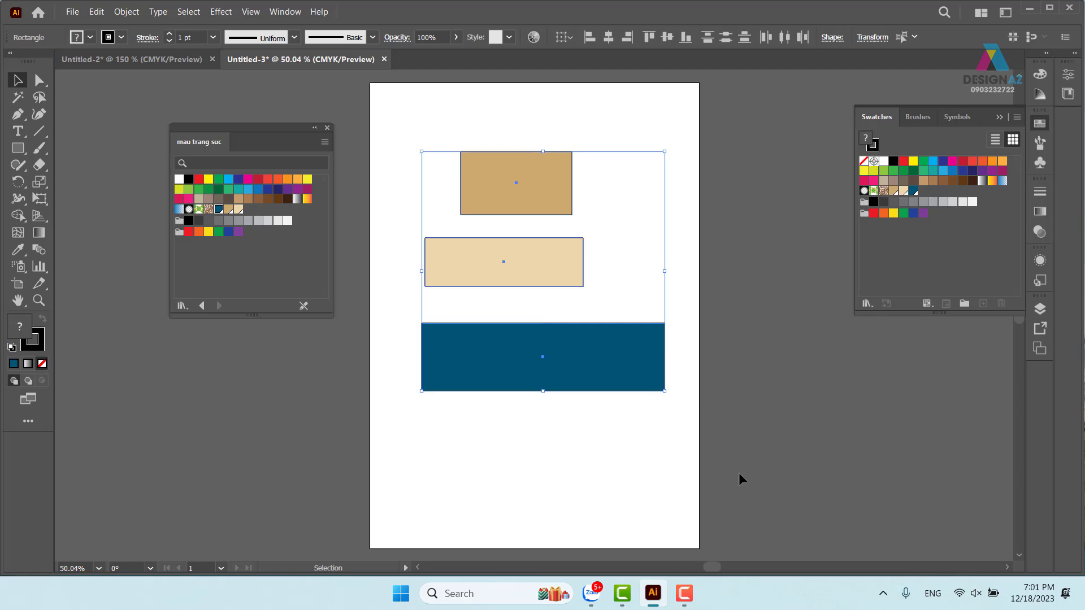
key("Delete")
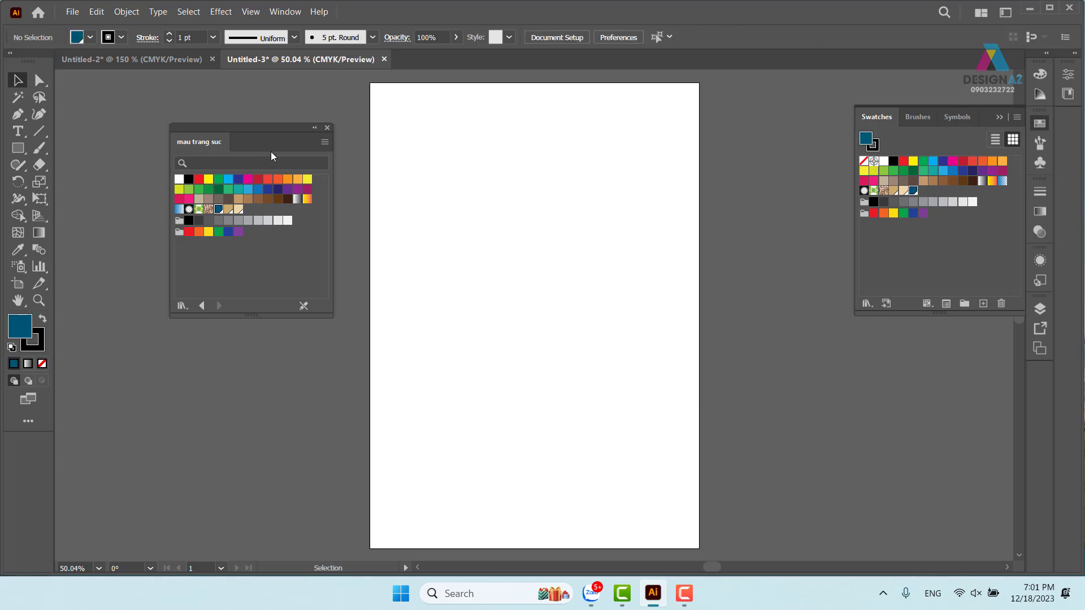
left_click_drag(288, 128, 584, 107)
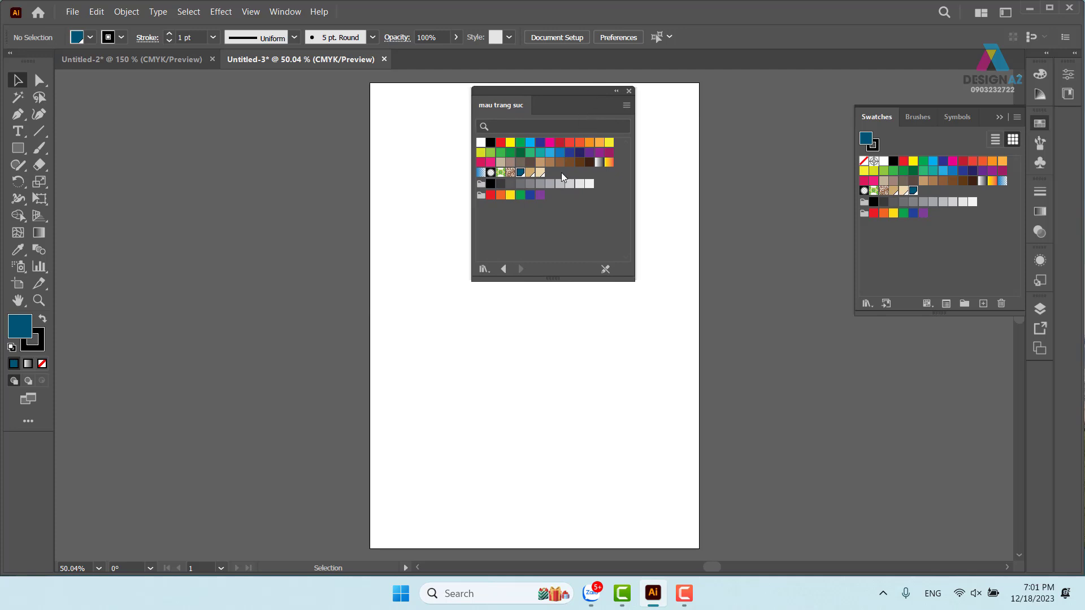
- Draw a purple rectangle and a green one to its right
left_click(19, 151)
left_click_drag(428, 319, 520, 397)
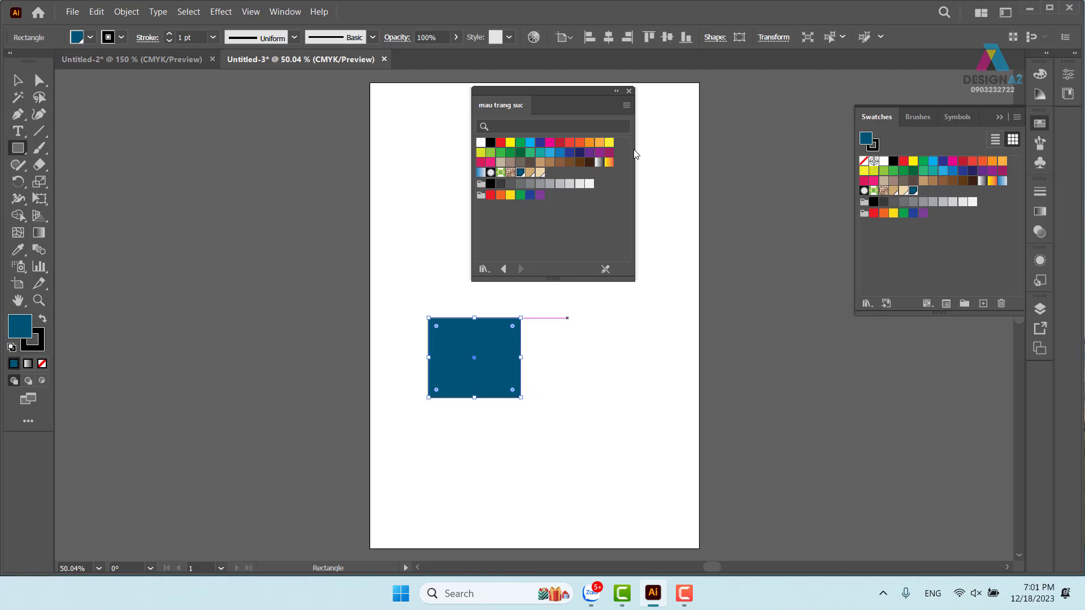
left_click(569, 142)
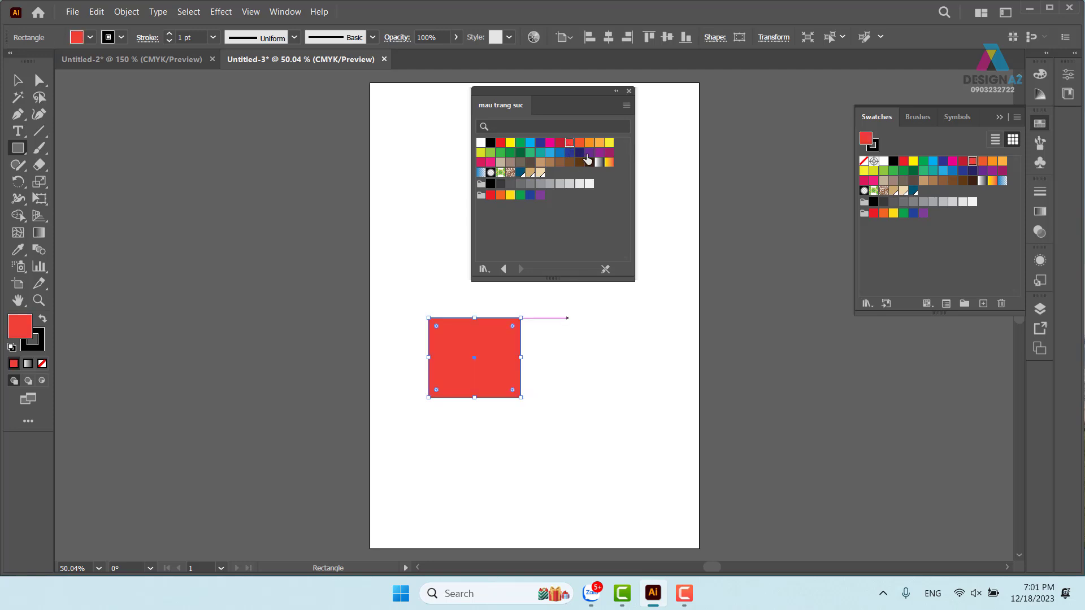
left_click(599, 152)
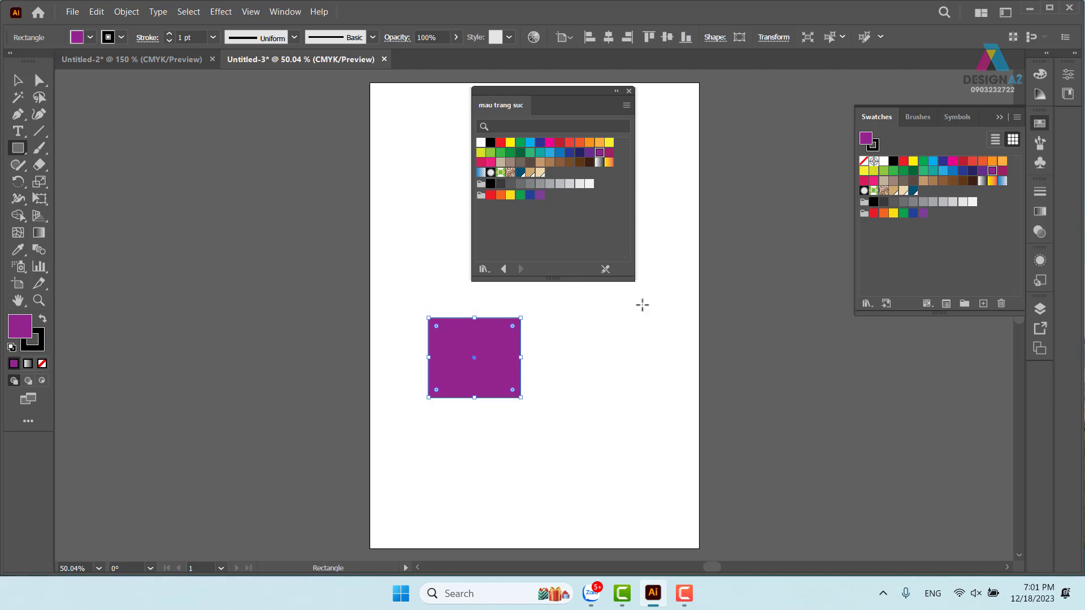
left_click_drag(568, 311, 721, 409)
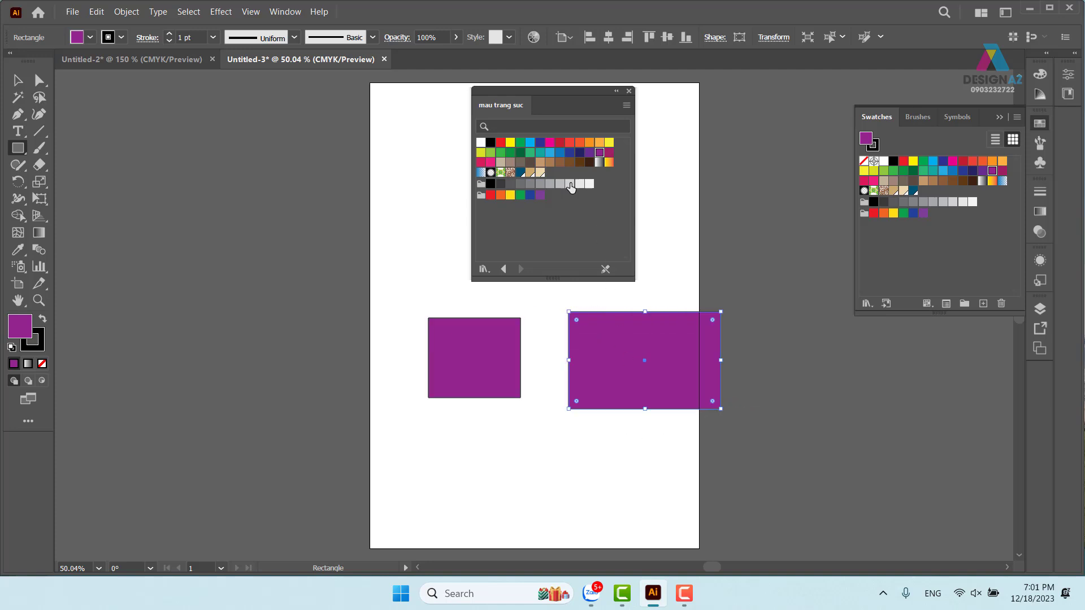
left_click(501, 153)
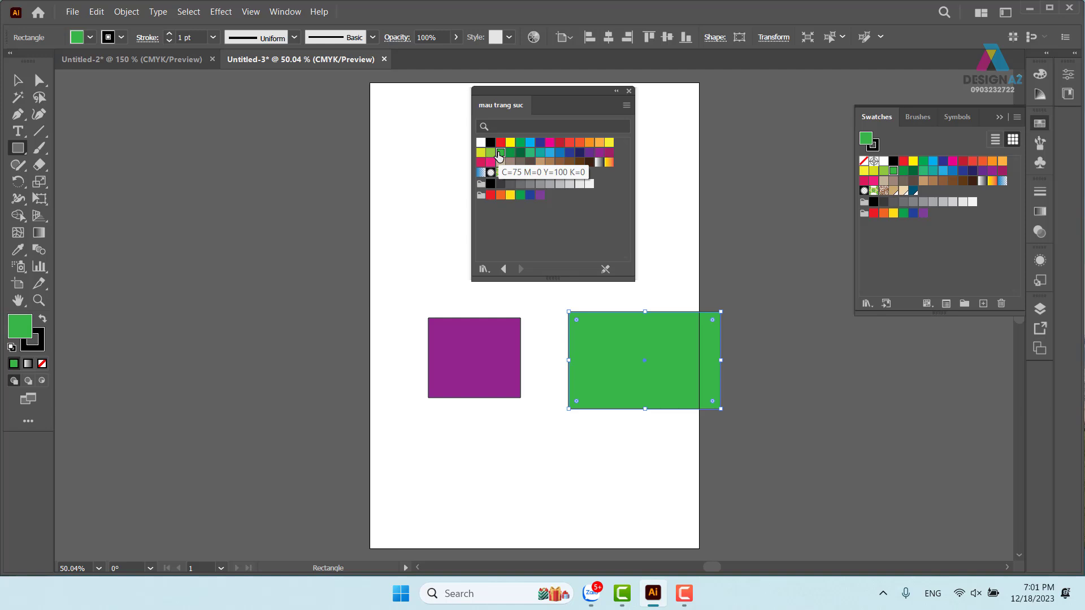
- Add a blue rectangle at far left, a white one top left and a brown one below it
left_click_drag(212, 318, 379, 416)
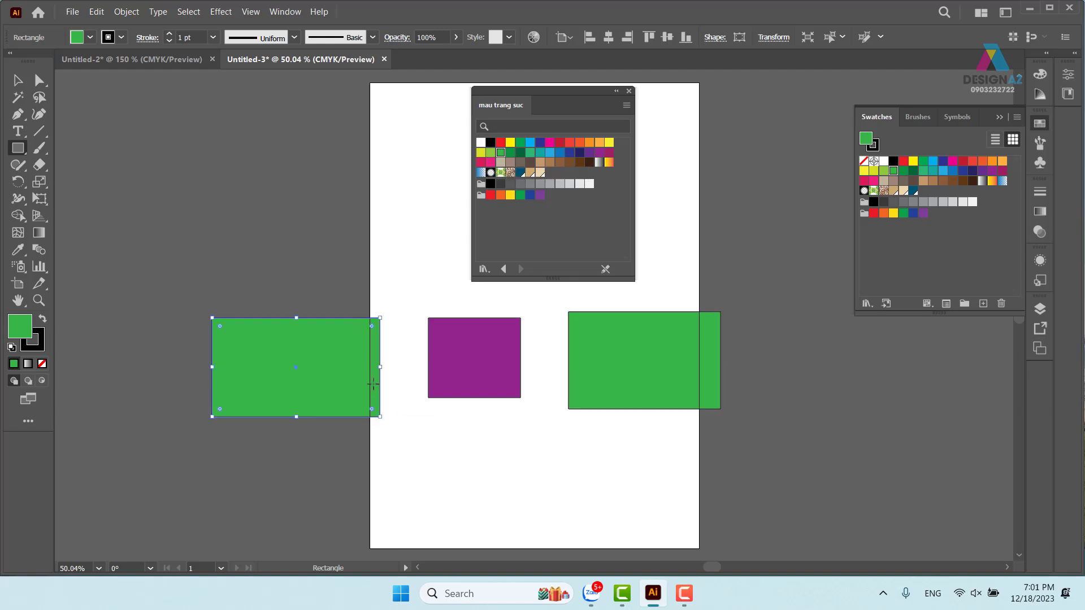
left_click(549, 153)
left_click_drag(218, 172, 364, 219)
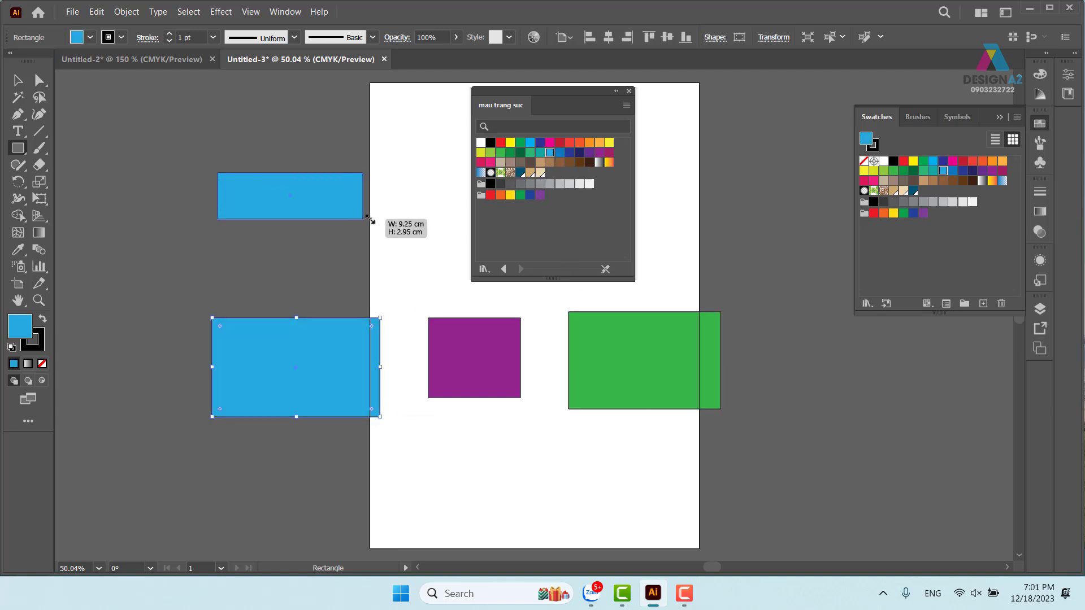
left_click(509, 144)
left_click(481, 142)
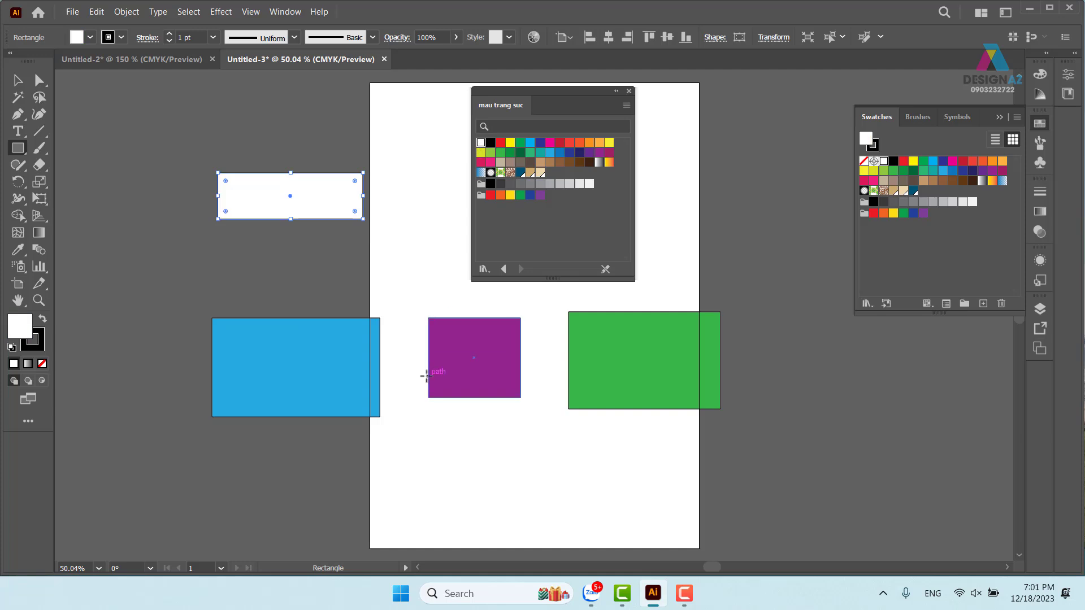
left_click_drag(221, 250, 404, 289)
left_click(560, 162)
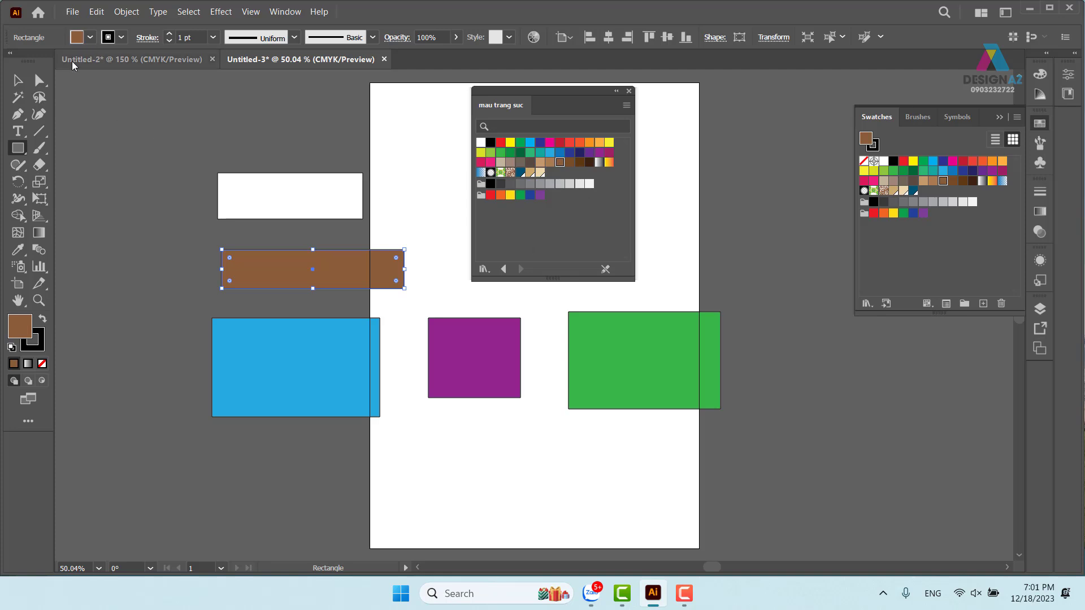
key("v")
left_click(426, 259)
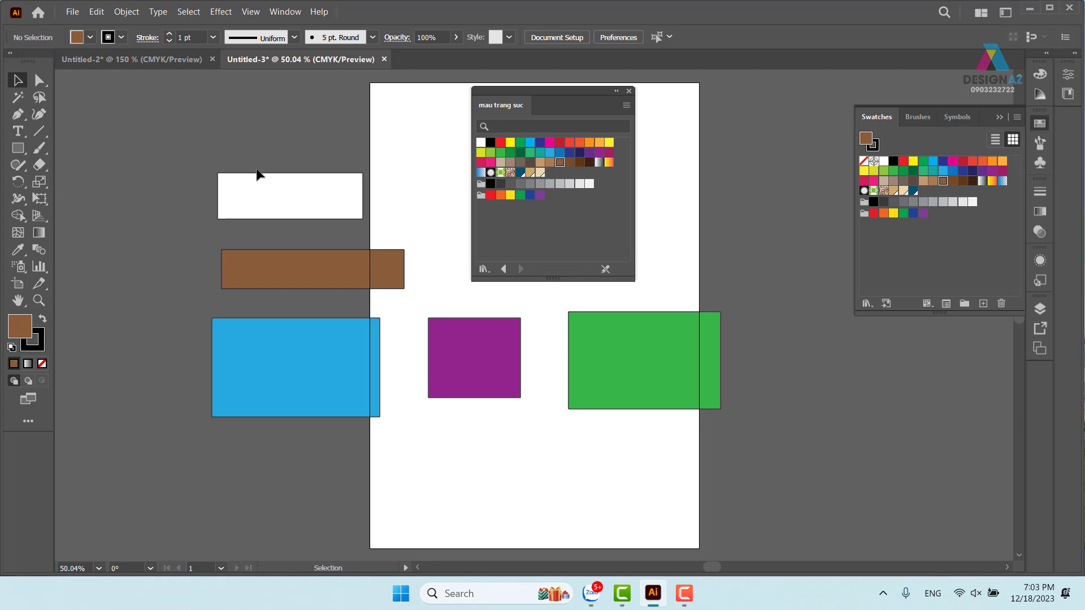
- Marquee-delete all five coloured rectangles, then move aside and close the mau trang suc panel
left_click_drag(176, 130, 805, 433)
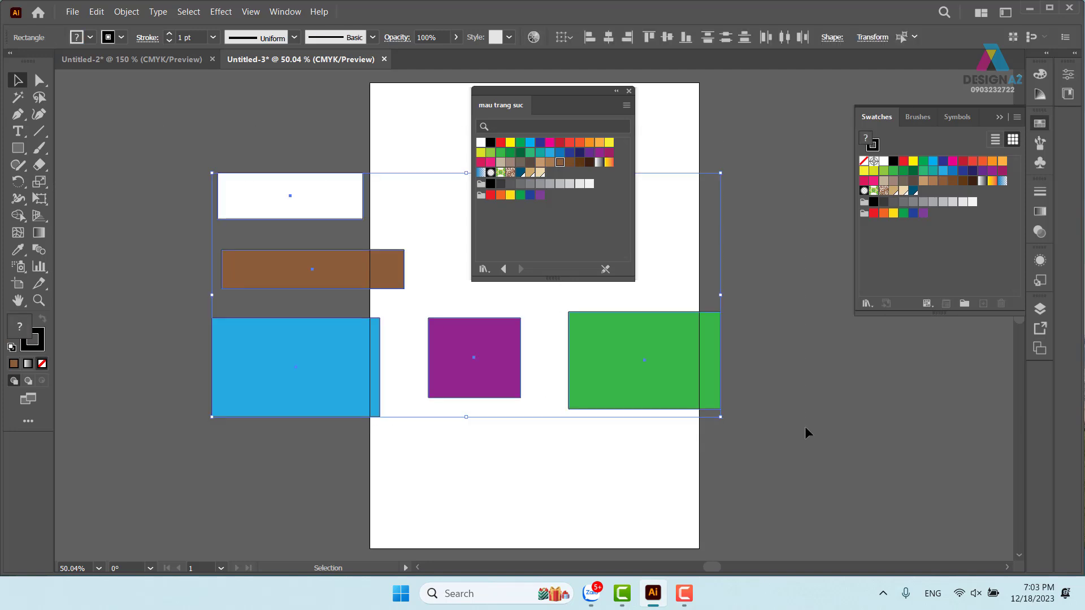
key("Delete")
mouse_move(588, 90)
left_mouse_down()
mouse_move(759, 301)
mouse_move(933, 342)
left_mouse_up()
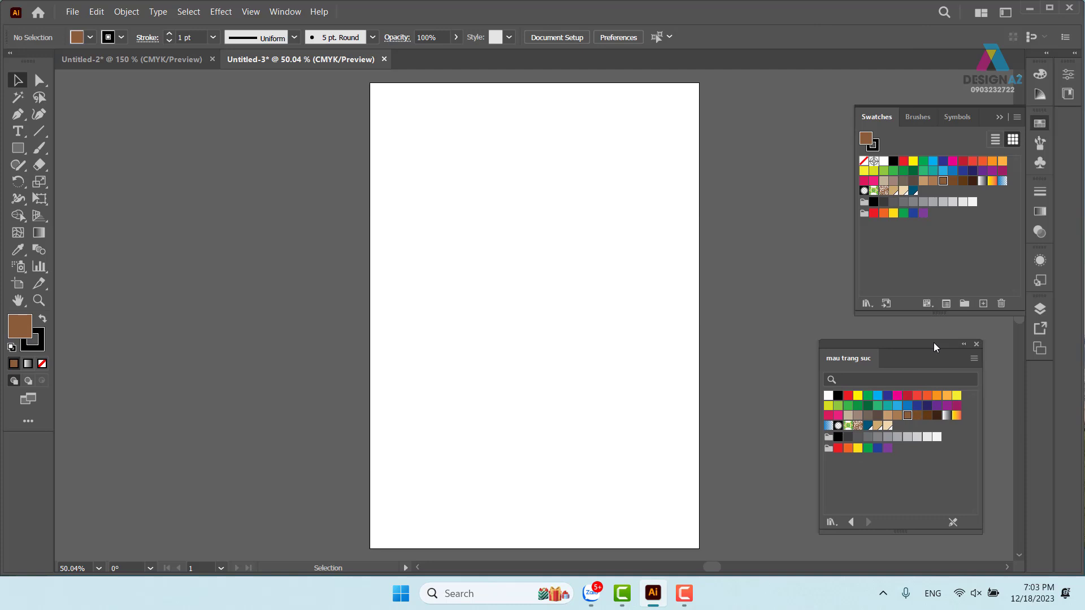
left_click(976, 344)
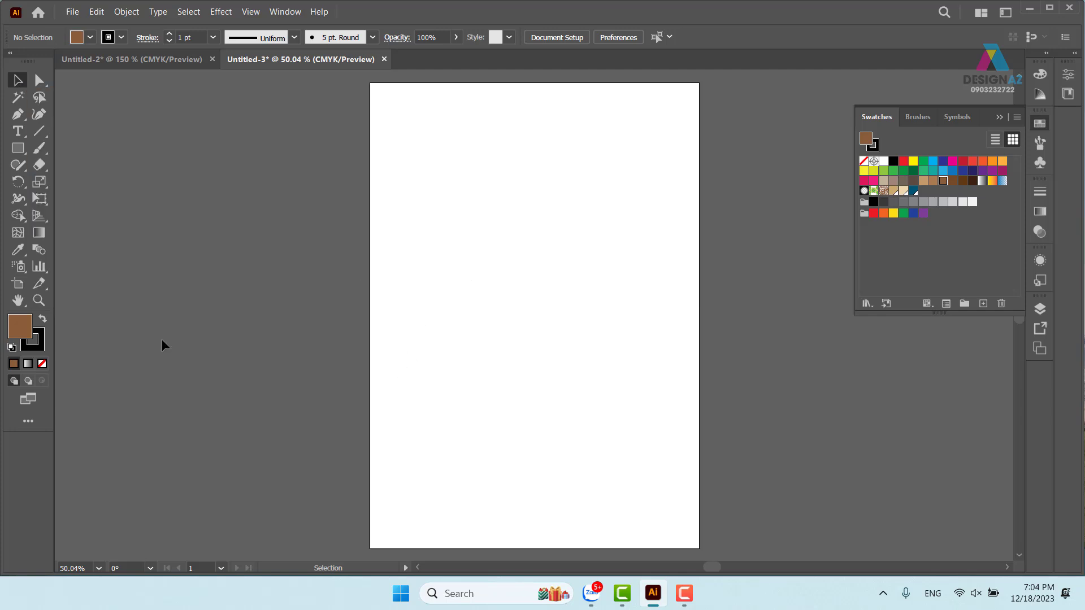
- Draw a large brown rectangle near the artboard top, undo a stray thin one, then take the Selection tool
left_click(18, 148)
left_click_drag(427, 161, 650, 275)
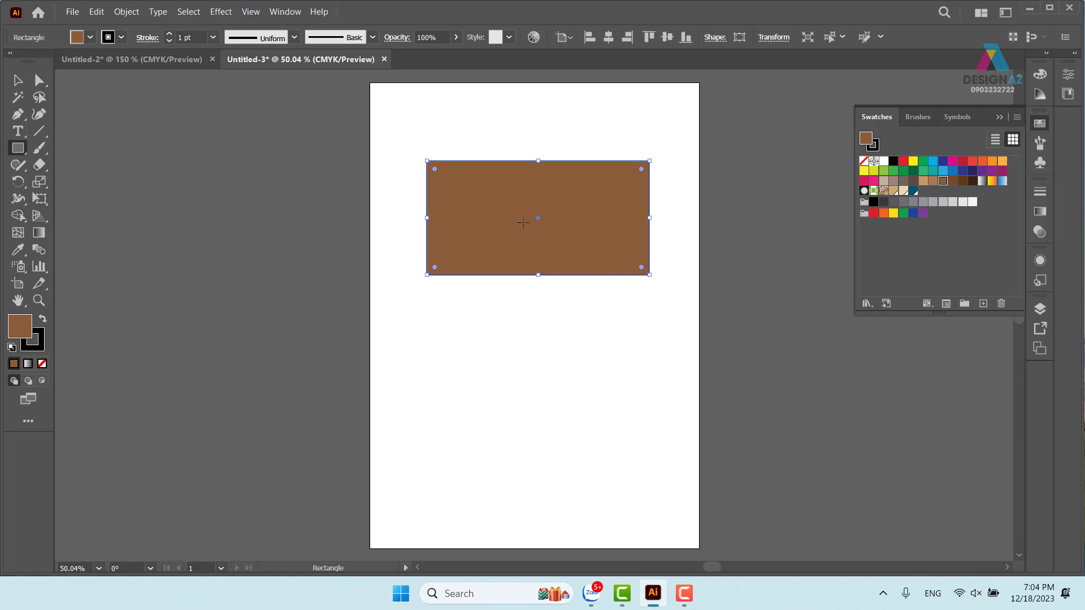
left_click_drag(523, 222, 326, 259)
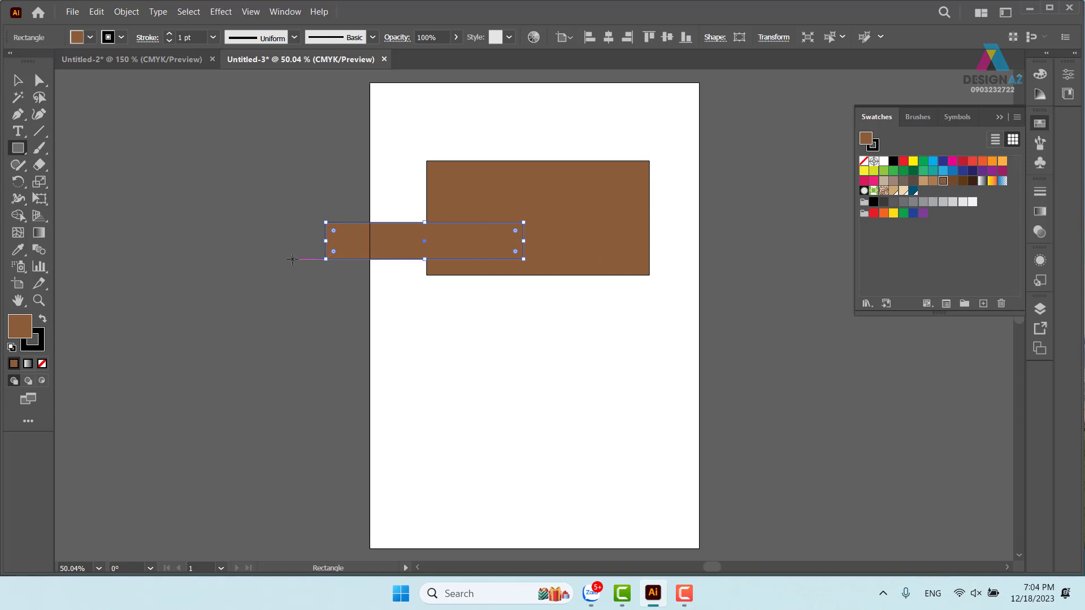
key("ctrl+z")
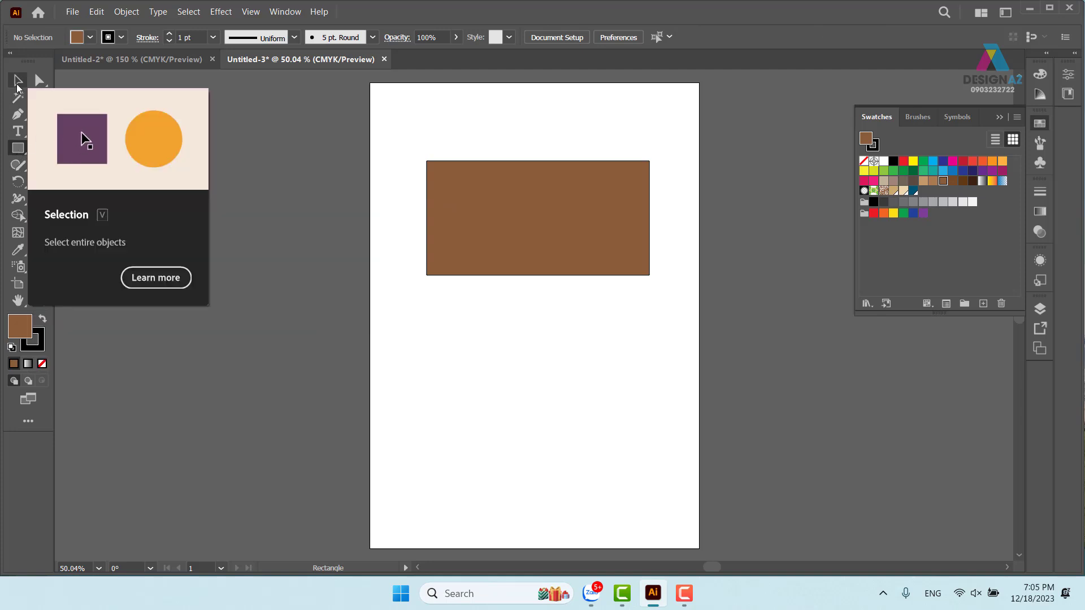
left_click(17, 85)
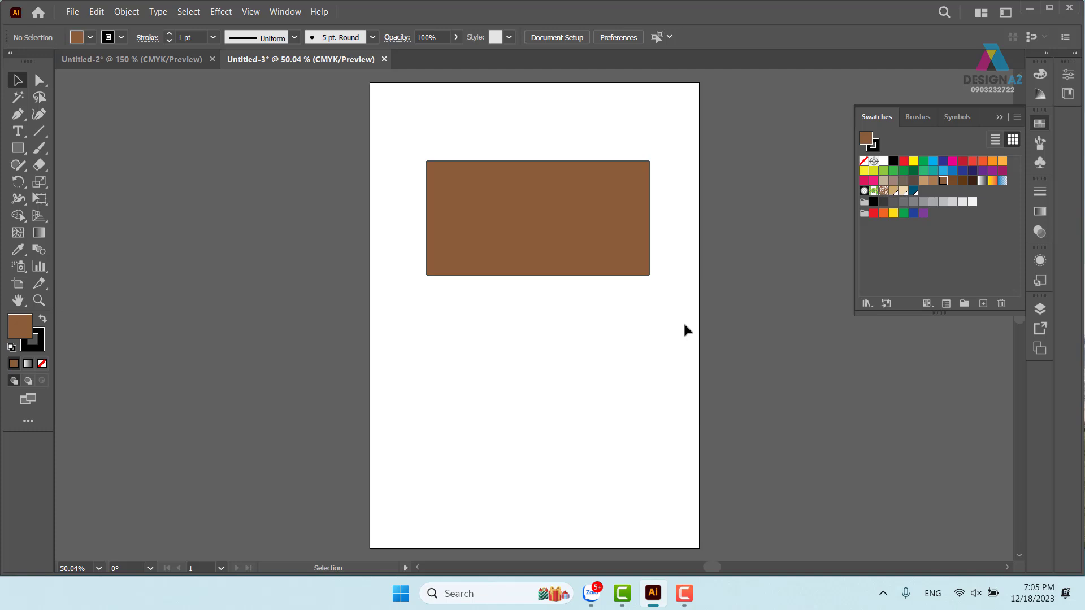
- Move the brown rectangle slightly left and reselect it
left_click(565, 241)
mouse_move(587, 238)
left_mouse_down()
mouse_move(553, 240)
mouse_move(568, 243)
mouse_move(567, 208)
mouse_move(565, 223)
left_mouse_up()
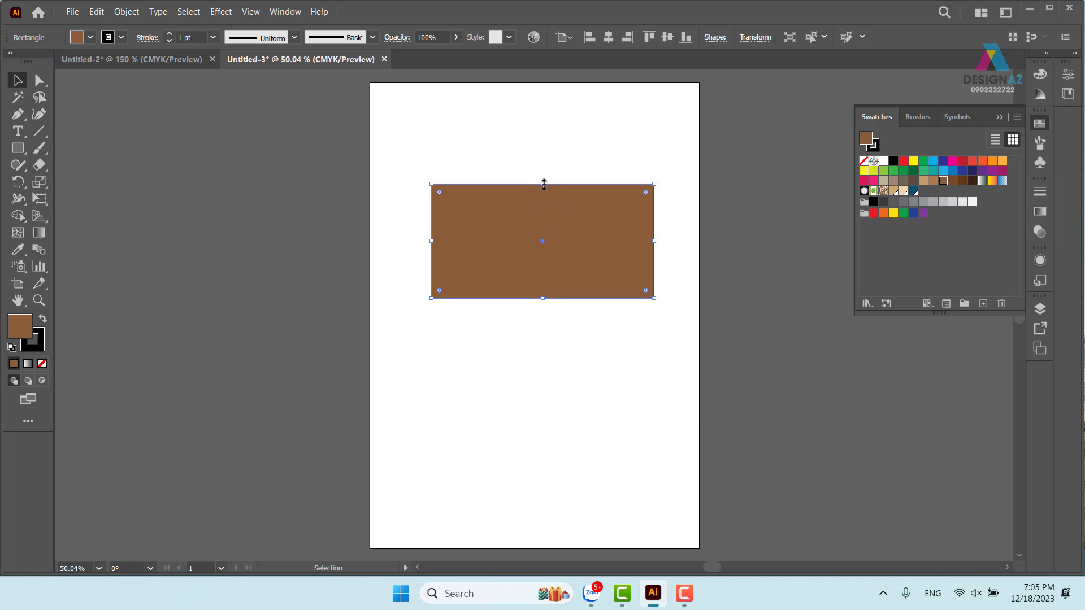
left_click(509, 155)
left_click(540, 213)
left_click(432, 184)
- Reshape the brown rectangle by dragging its top, right, left and bottom edges
mouse_move(543, 184)
left_mouse_down()
mouse_move(536, 126)
mouse_move(543, 201)
left_mouse_up()
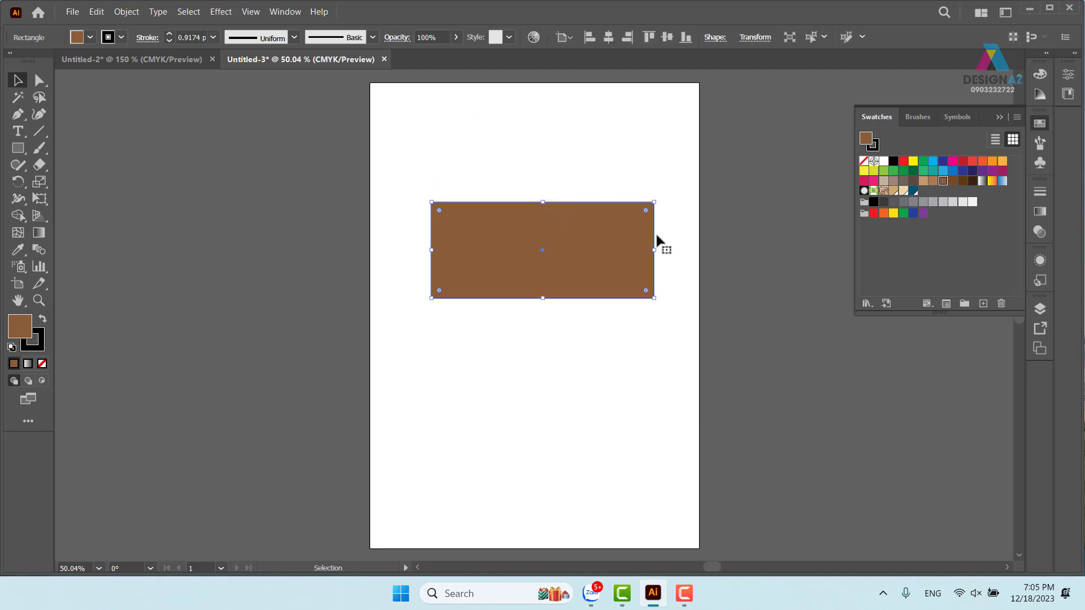
left_click_drag(654, 250, 591, 250)
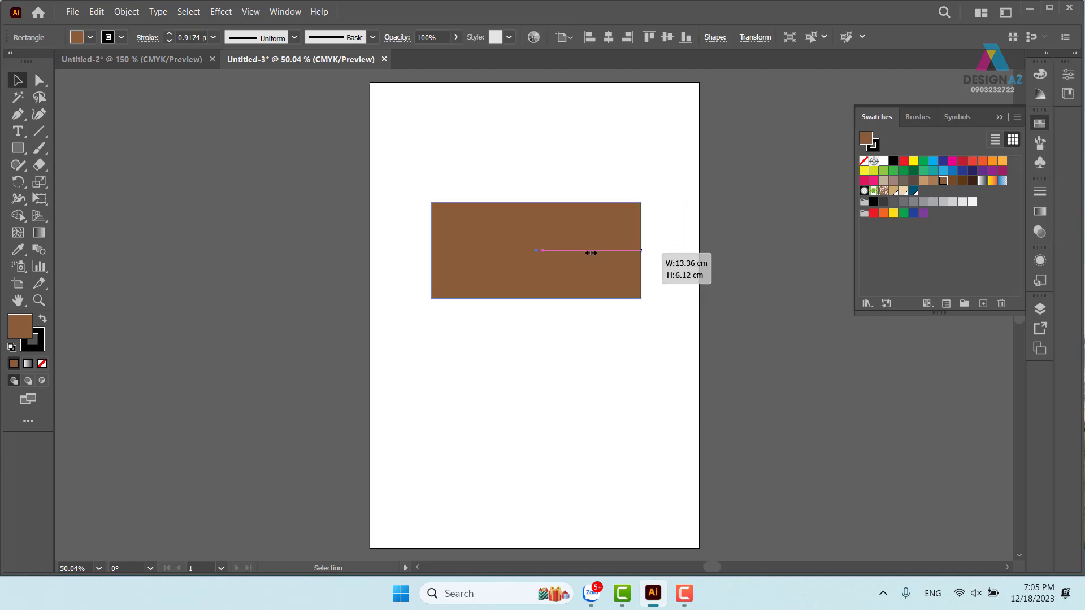
left_click_drag(430, 252, 428, 252)
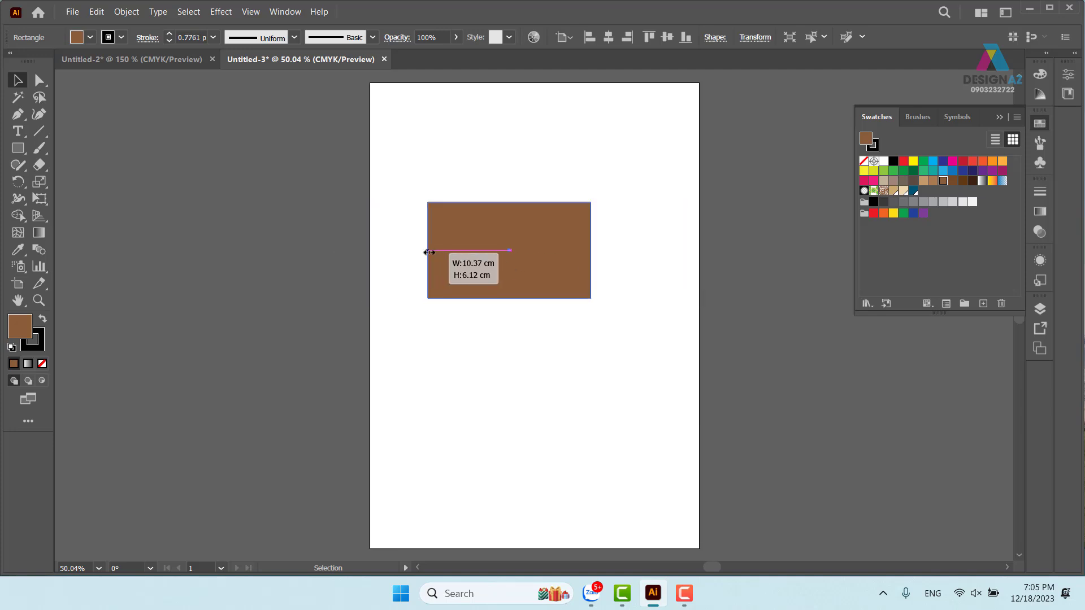
left_click_drag(511, 298, 510, 310)
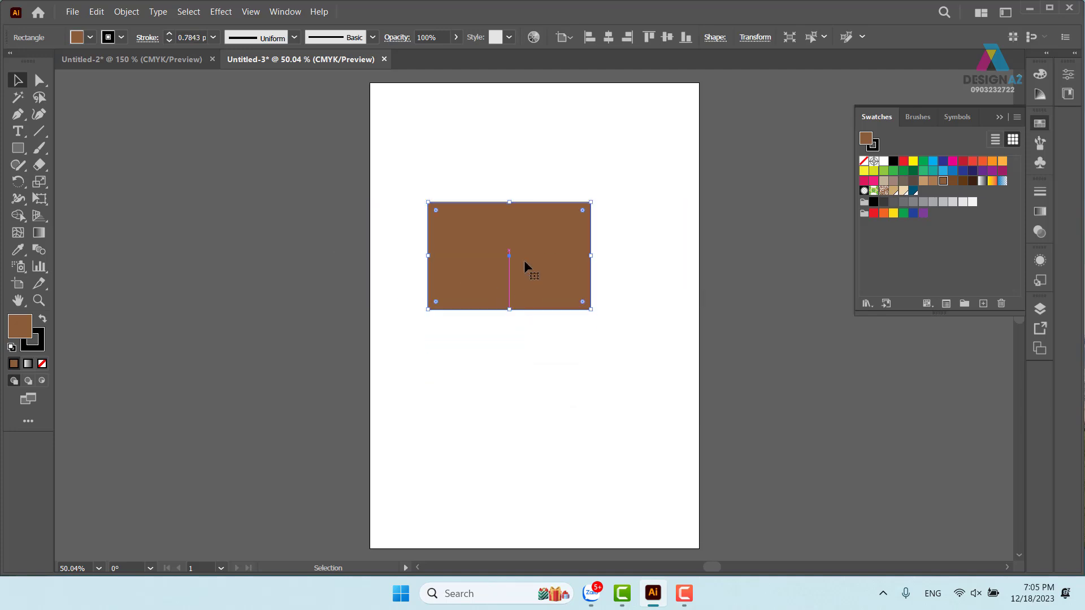
mouse_move(512, 205)
left_mouse_down()
mouse_move(513, 441)
mouse_move(491, 229)
left_mouse_up()
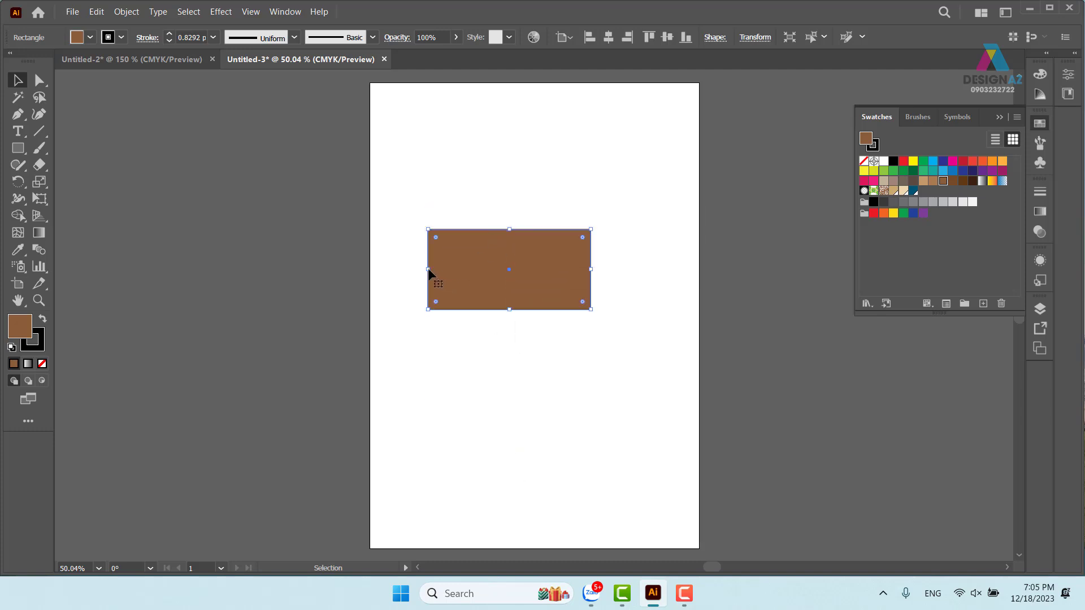
mouse_move(429, 269)
left_mouse_down()
mouse_move(721, 273)
mouse_move(462, 298)
left_mouse_up()
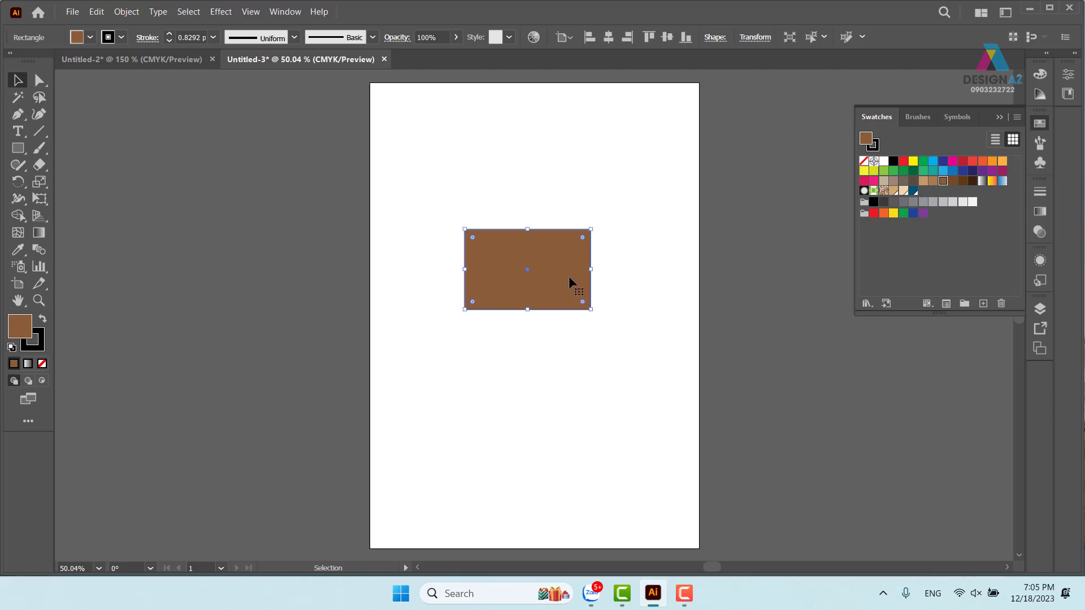
mouse_move(591, 271)
left_mouse_down()
mouse_move(364, 277)
mouse_move(609, 270)
left_mouse_up()
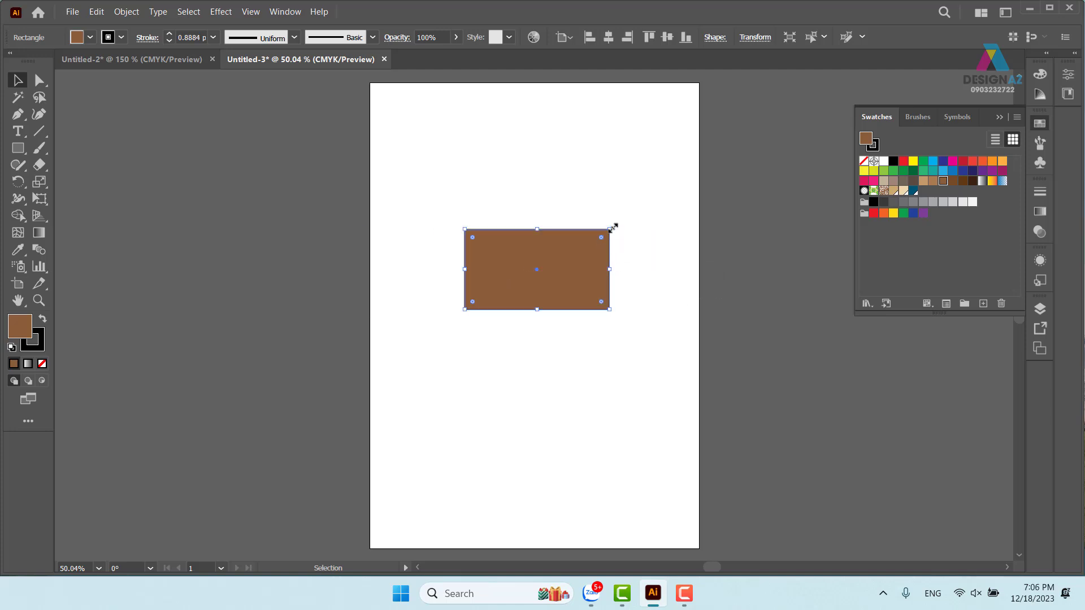
- Enlarge the rectangle to about 12.49 × 6.73 cm, shift it left, and zoom in twice
mouse_move(612, 226)
left_mouse_down()
mouse_move(634, 204)
mouse_move(662, 205)
left_mouse_up()
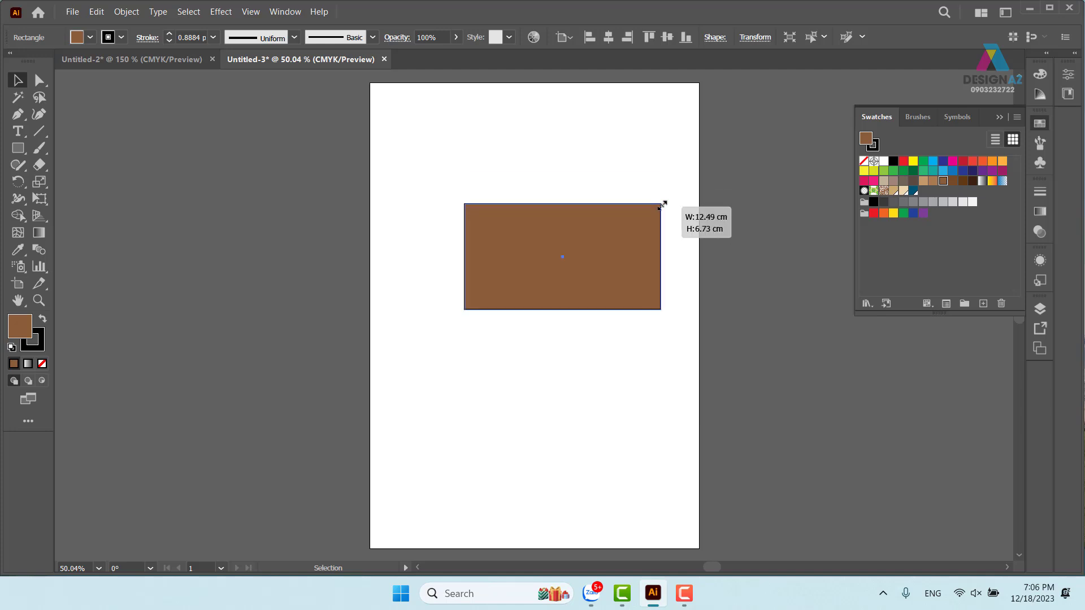
left_click_drag(600, 259, 564, 268)
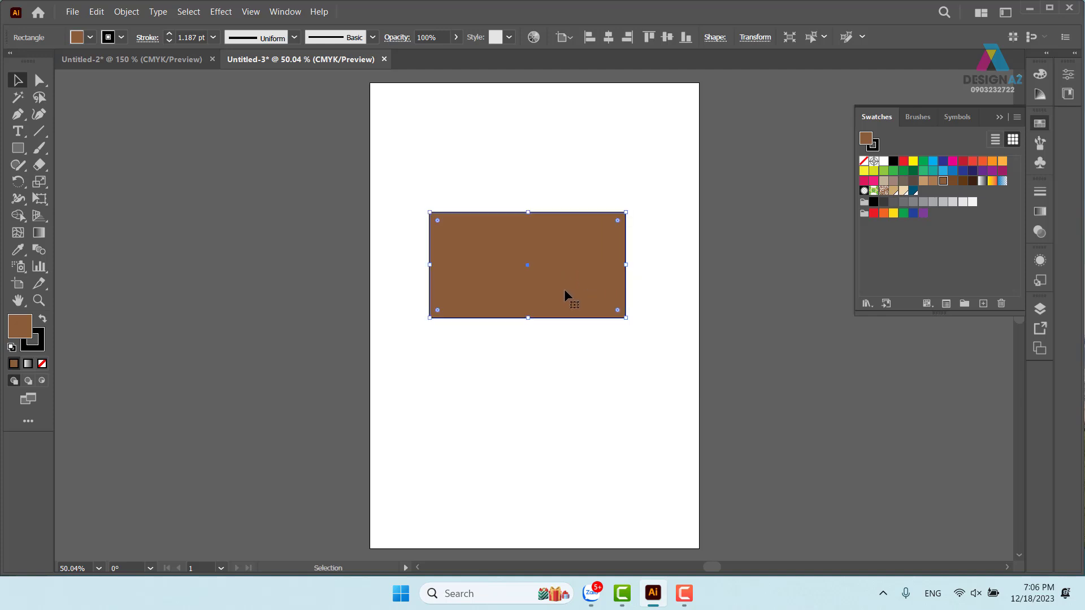
key("ctrl+plus")
key("ctrl+plus")
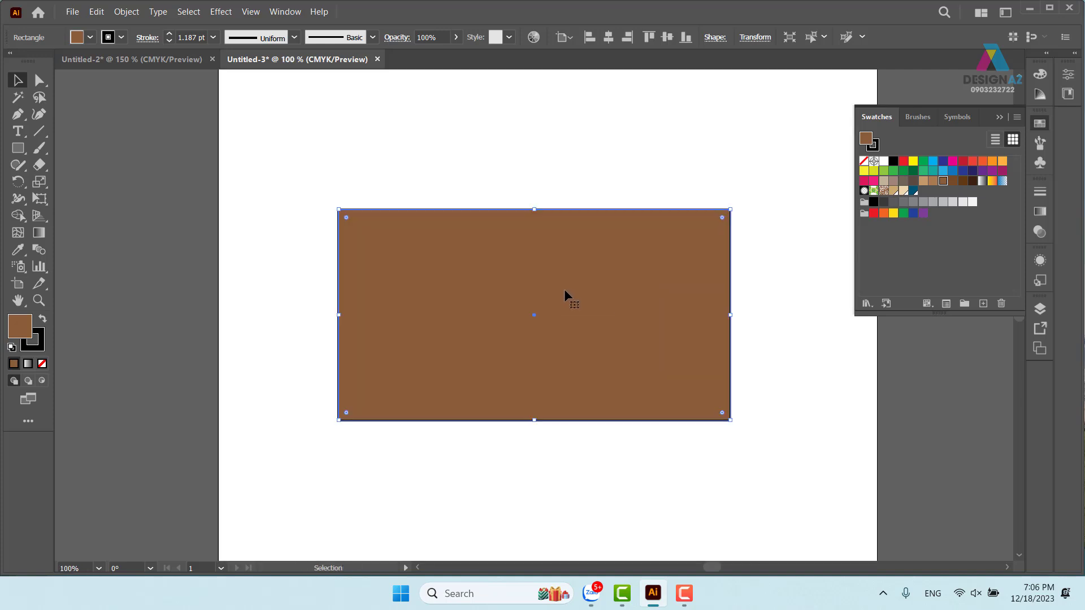
key("ctrl+plus")
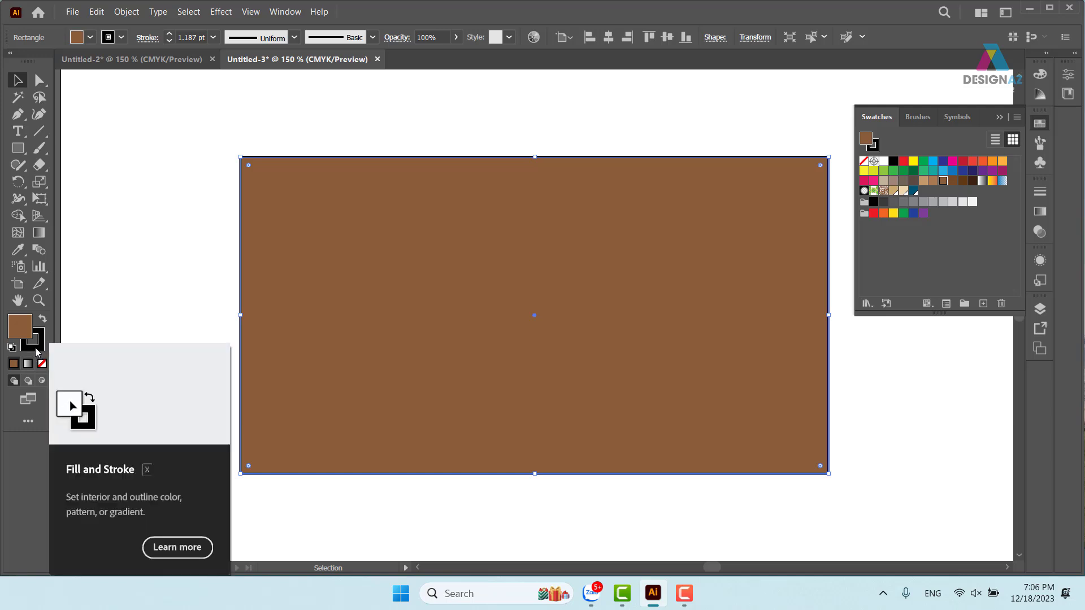
- Give the rectangle an orange fill of hex E37430
left_click(148, 216)
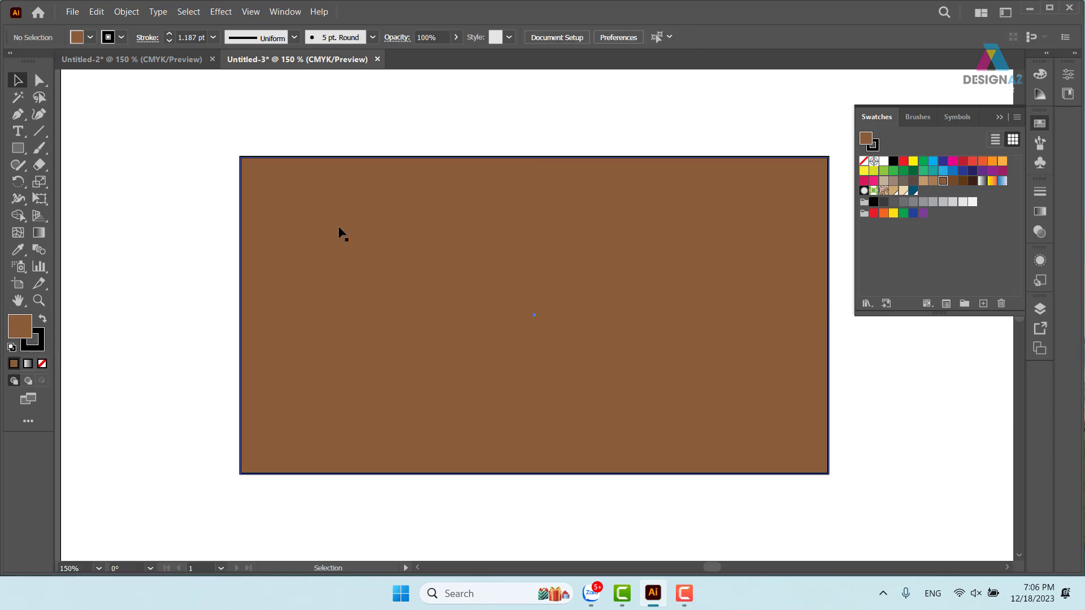
left_click(337, 226)
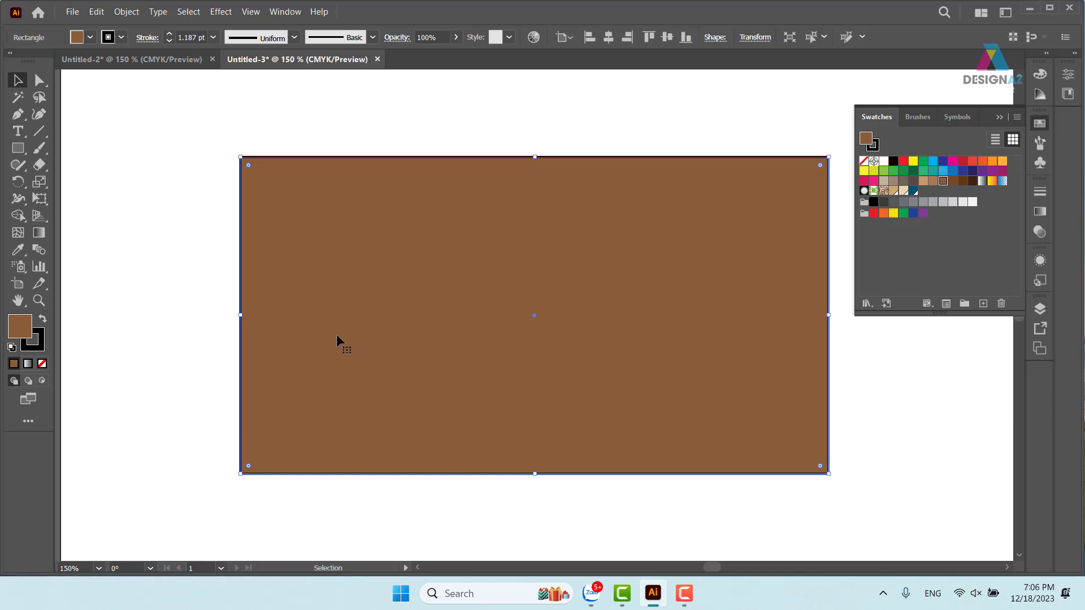
double_click(25, 326)
type("E37430")
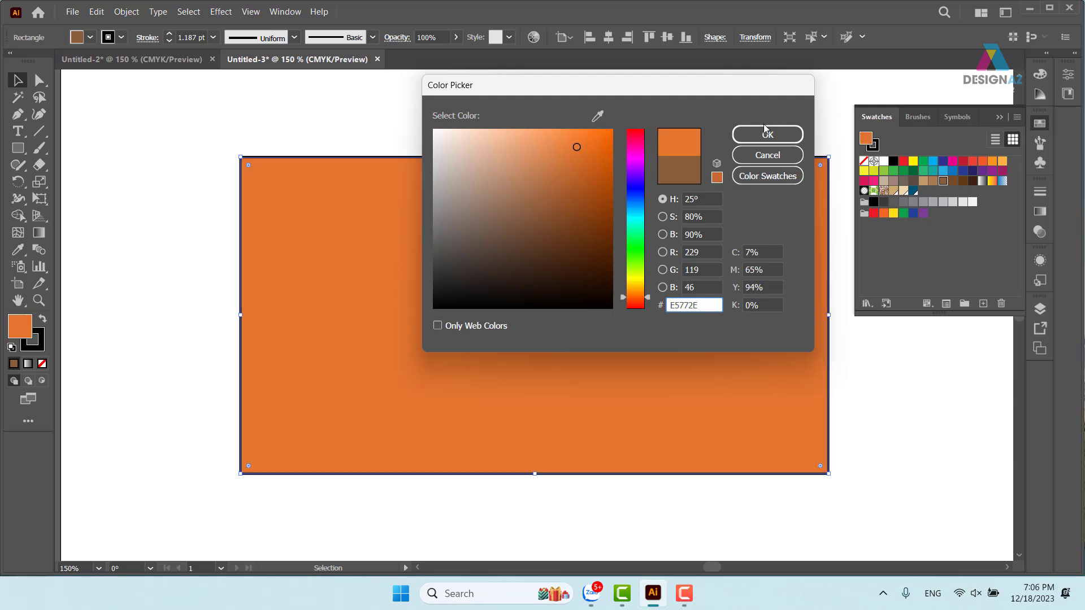
left_click(767, 135)
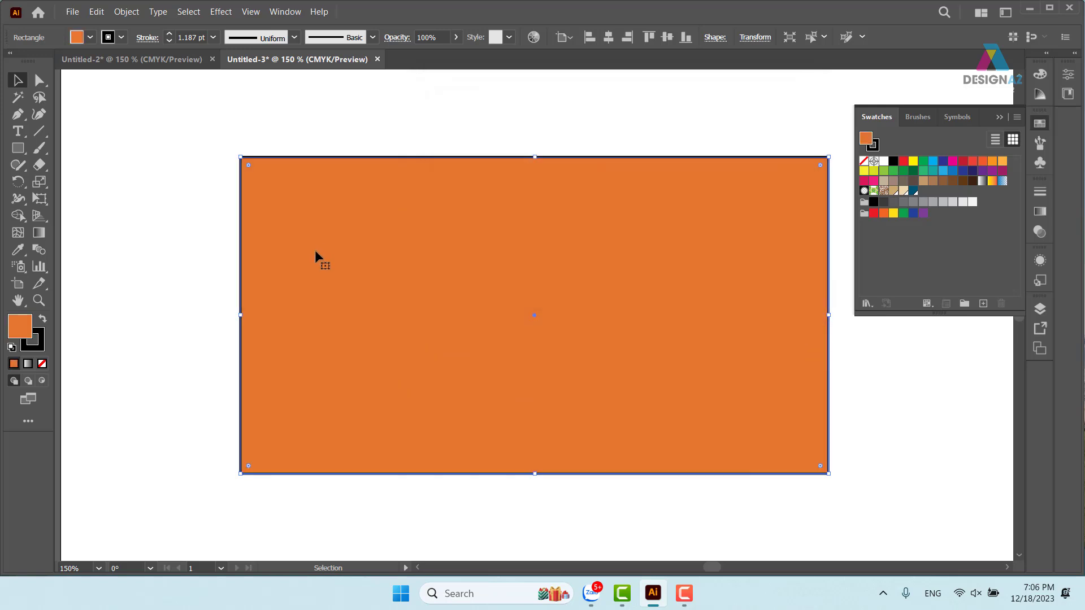
- Give the rectangle a pinkish-red CC2E5B stroke, then deselect it
left_click(34, 352)
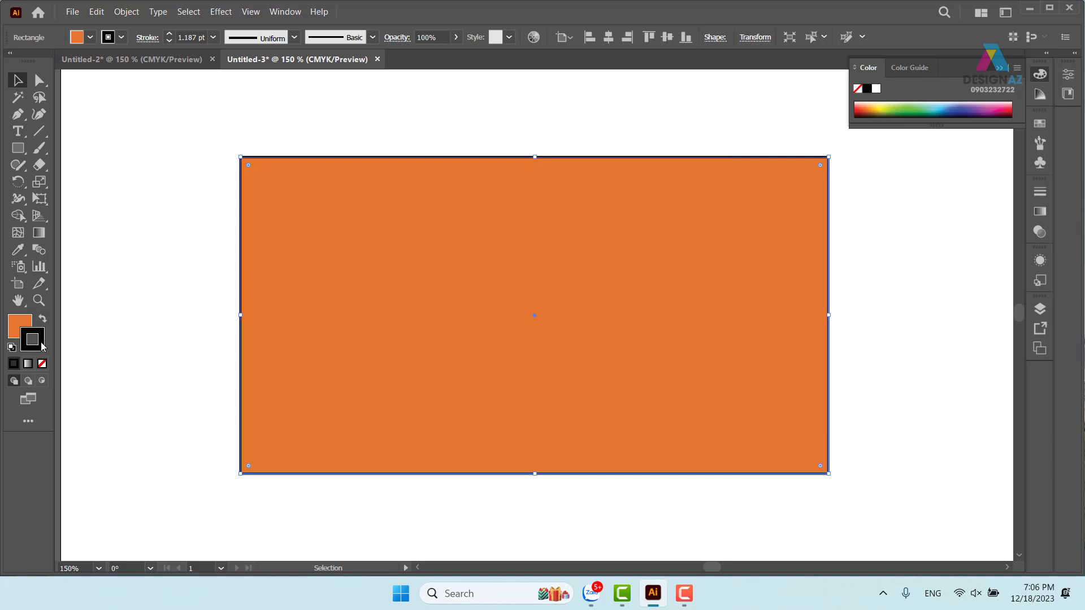
double_click(39, 345)
left_click(575, 164)
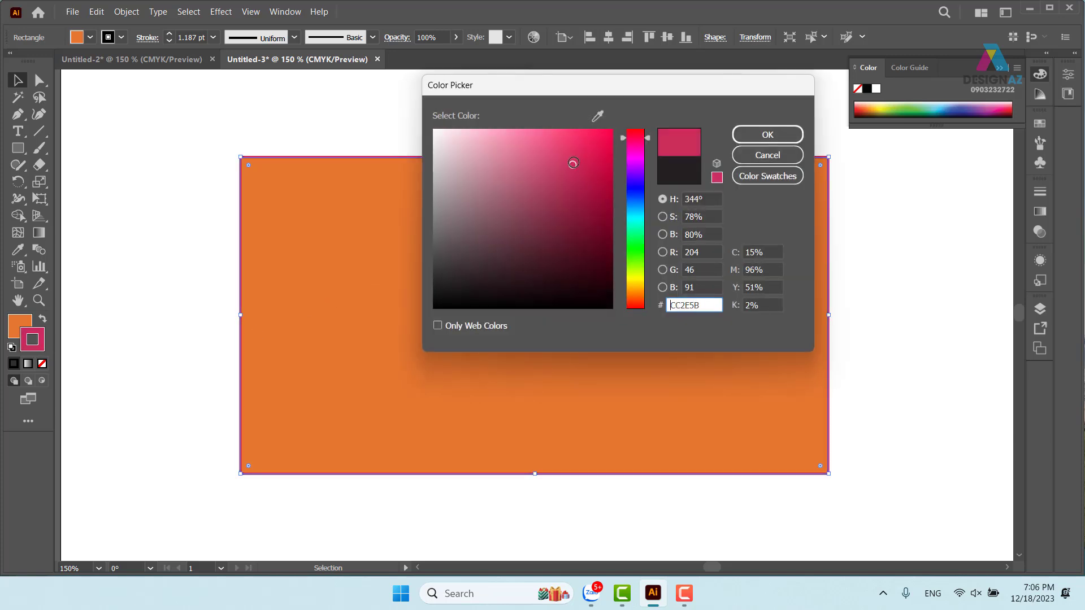
left_click(767, 134)
left_click(435, 150)
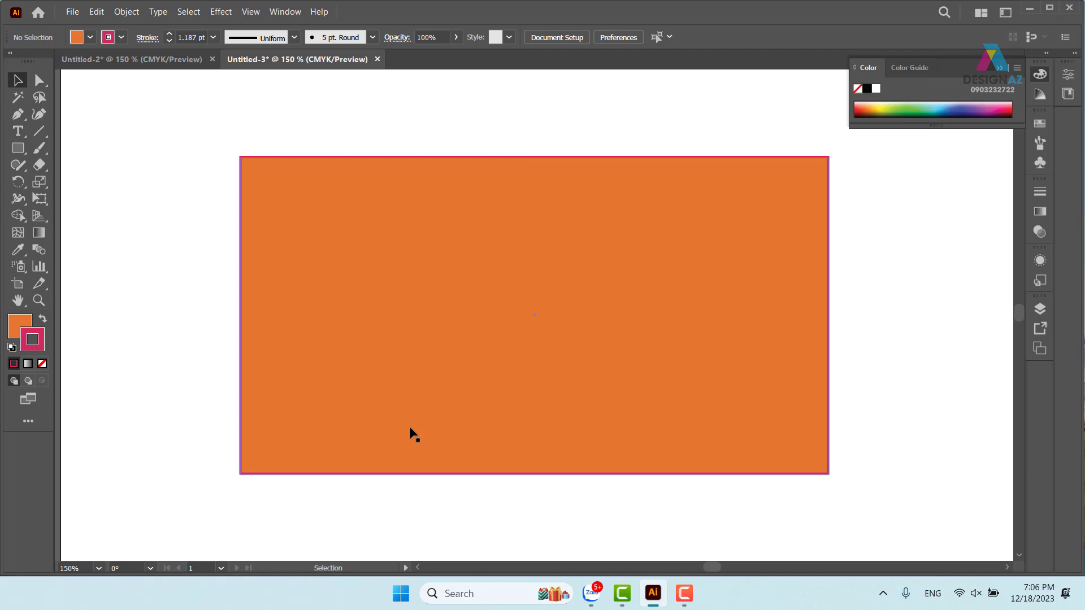
- Select the orange rectangle with the Selection tool
left_click(306, 266)
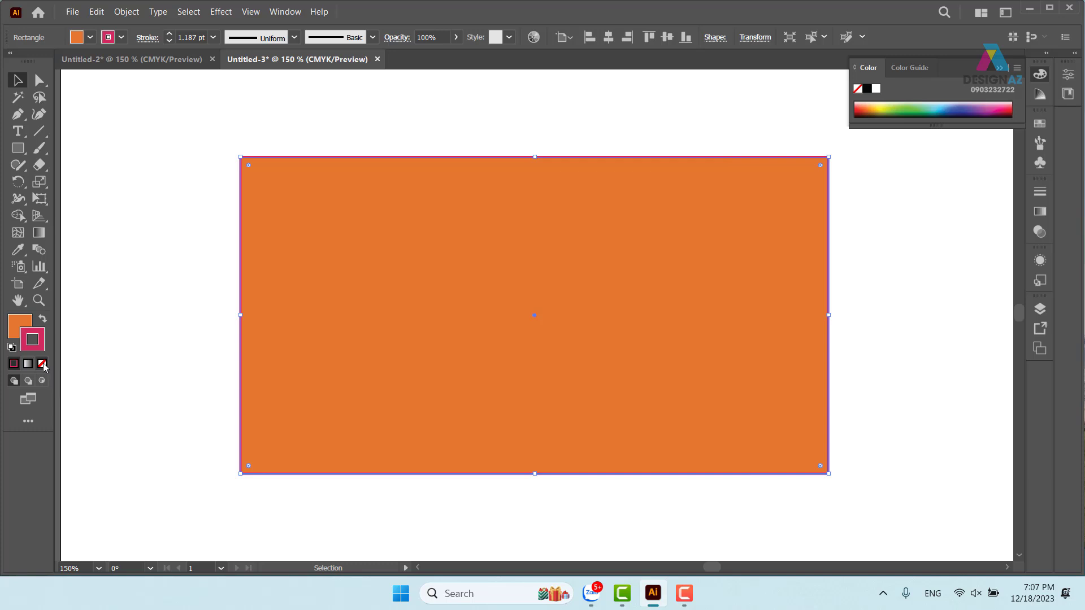
left_click(42, 364)
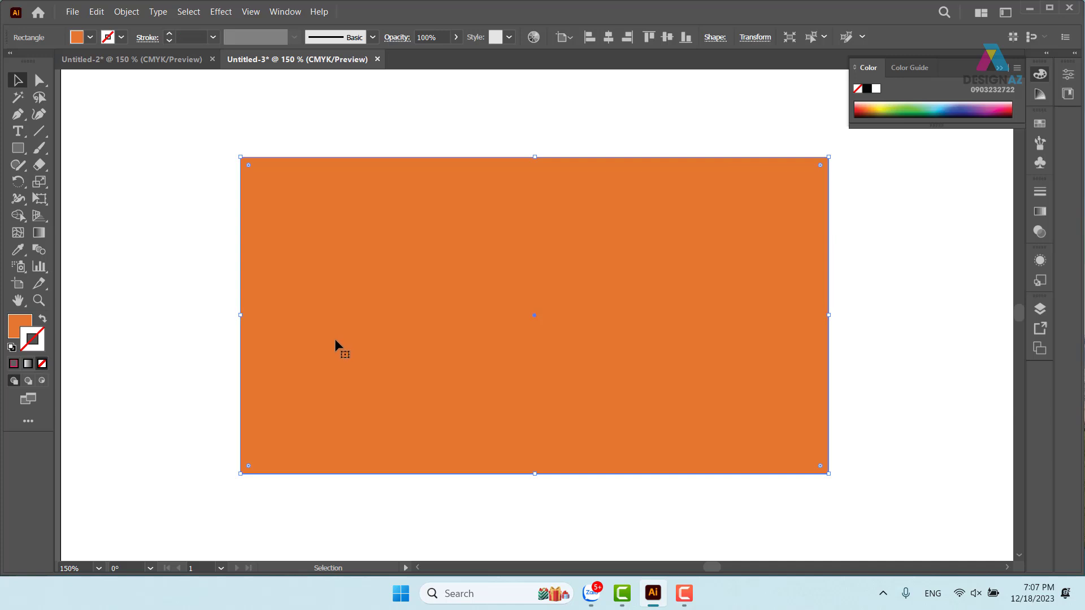
key("ctrl+z")
left_click(162, 286)
left_click(331, 256)
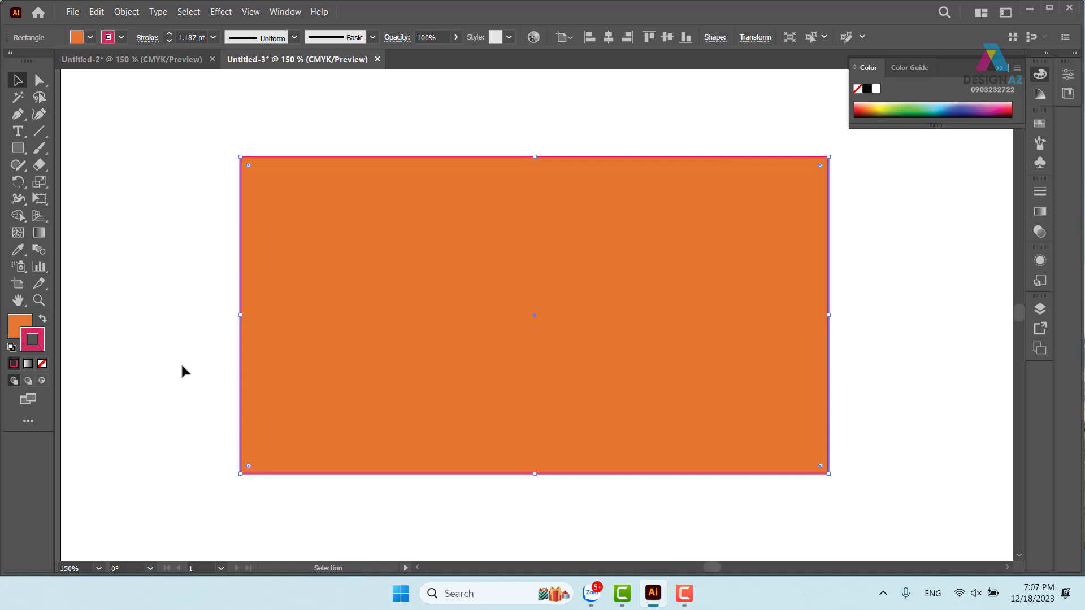
left_click(14, 325)
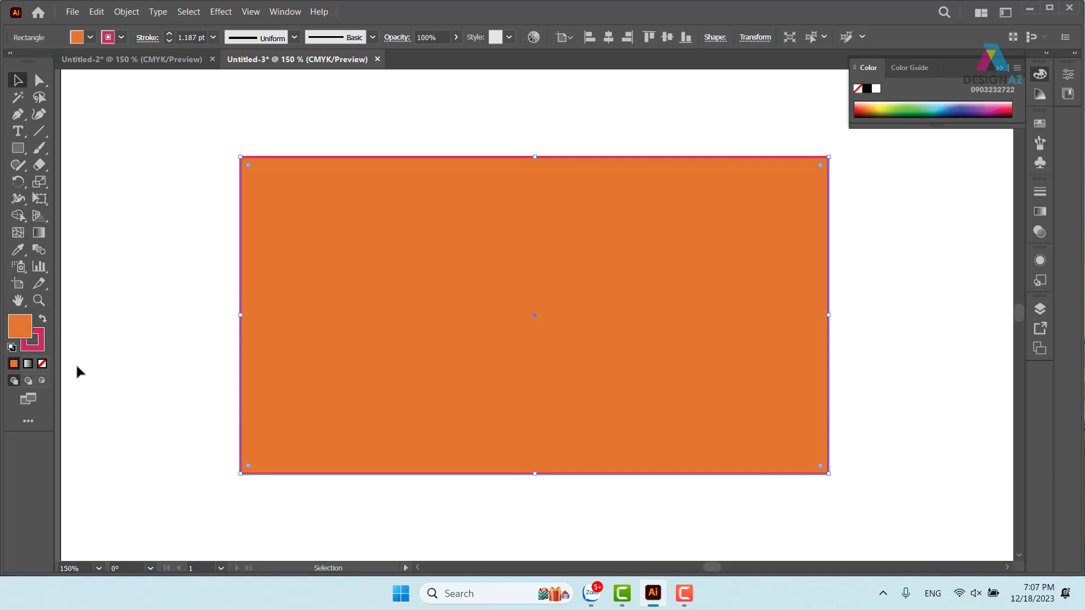
left_click(42, 364)
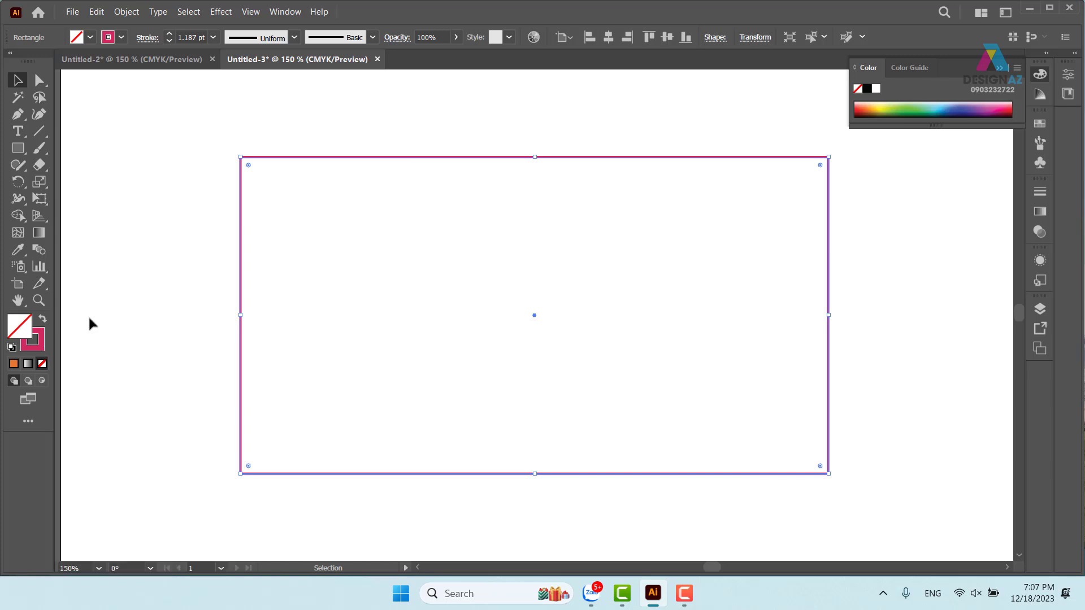
key("ctrl+z")
left_click(169, 327)
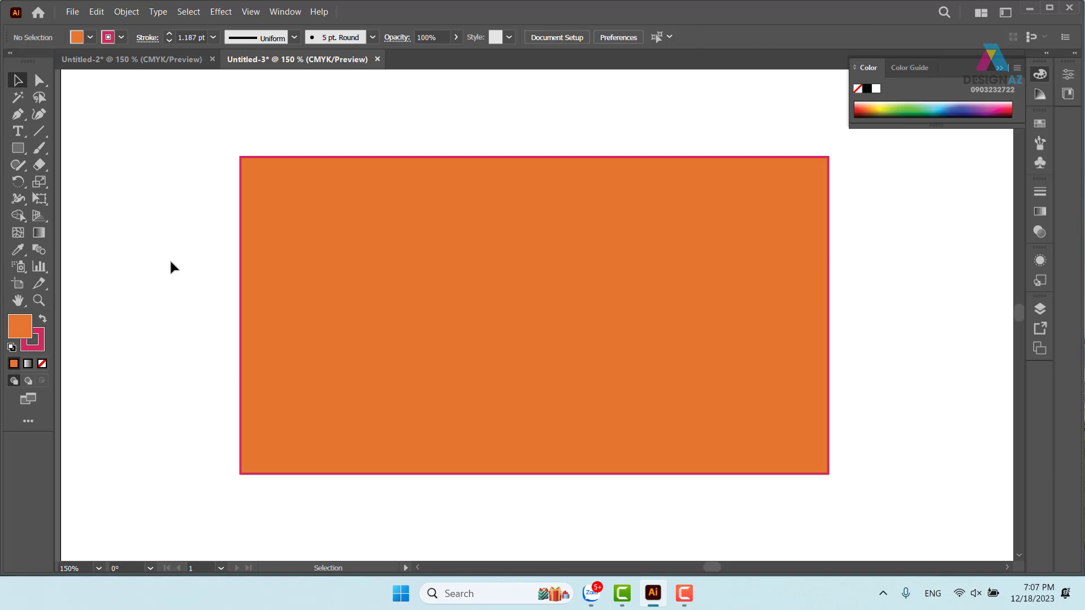
left_click(482, 334)
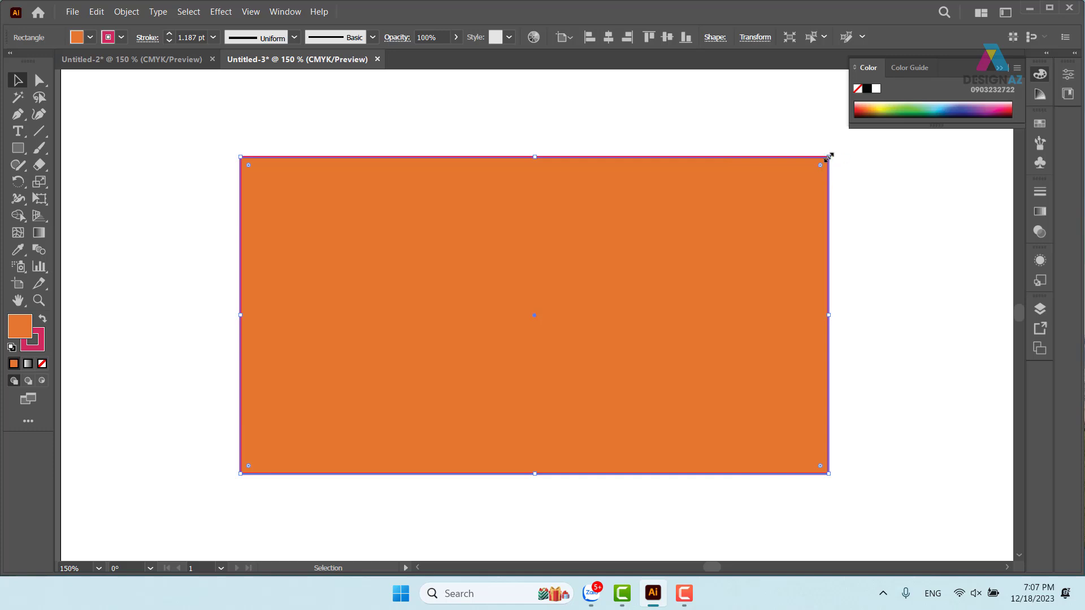
left_click_drag(829, 157, 750, 217)
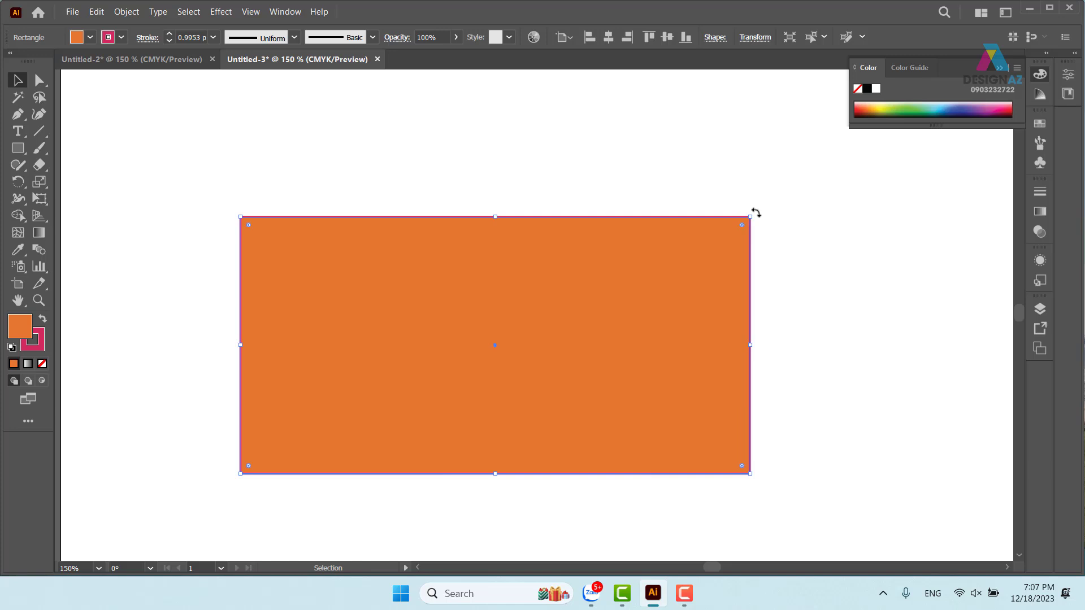
mouse_move(755, 213)
left_mouse_down()
mouse_move(531, 194)
mouse_move(738, 356)
mouse_move(688, 296)
mouse_move(486, 235)
mouse_move(781, 379)
mouse_move(645, 302)
left_mouse_up()
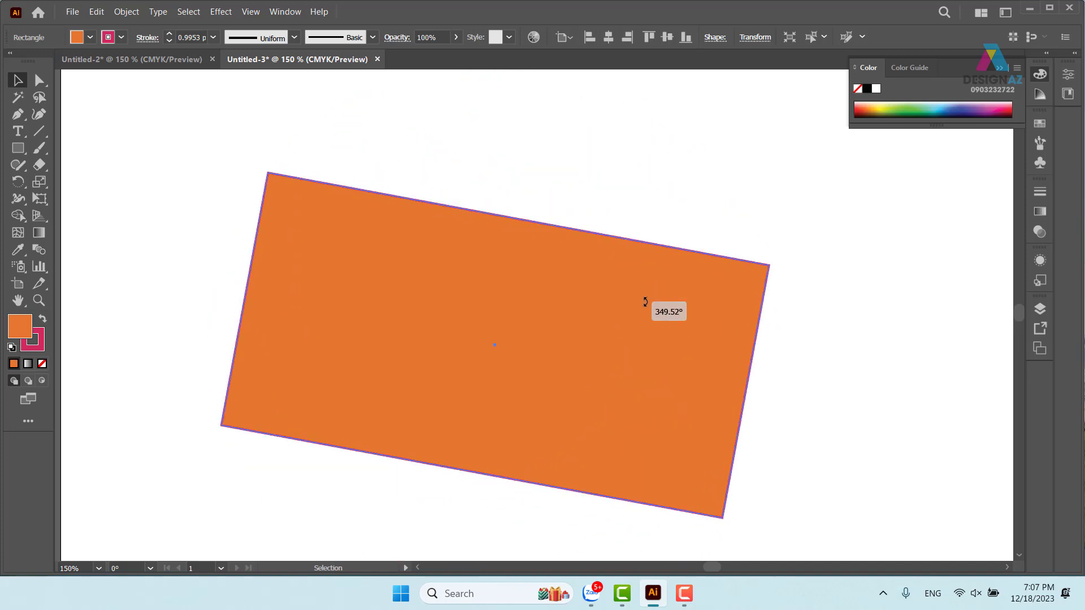
key("shift")
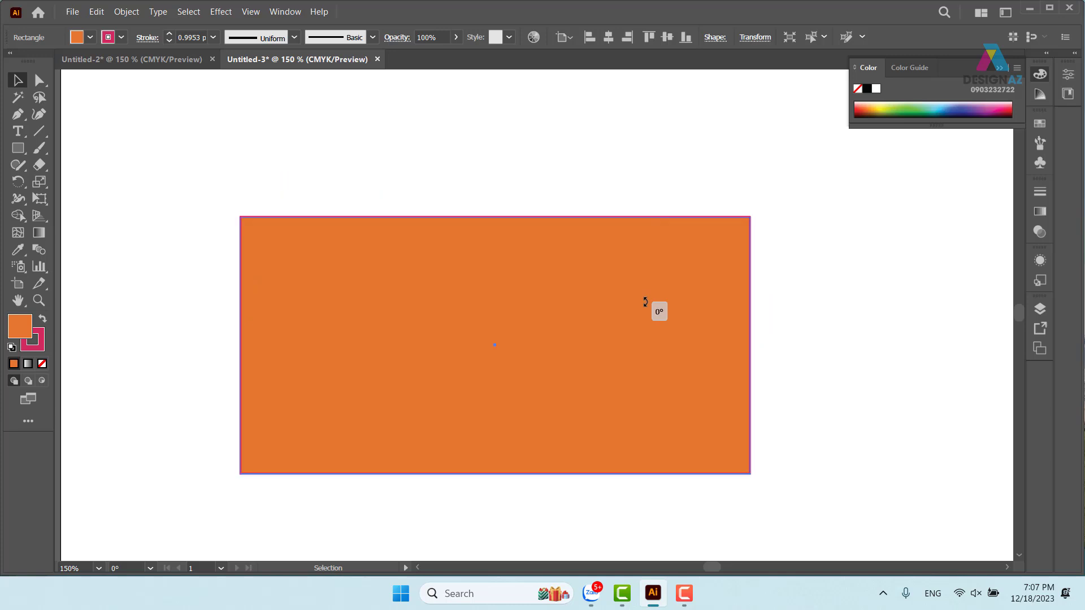
mouse_move(645, 302)
left_mouse_down()
mouse_move(687, 353)
mouse_move(690, 375)
mouse_move(676, 390)
mouse_move(488, 425)
mouse_move(474, 339)
mouse_move(523, 298)
mouse_move(605, 312)
mouse_move(569, 380)
mouse_move(476, 339)
mouse_move(573, 257)
mouse_move(658, 289)
left_mouse_up()
left_click(872, 323)
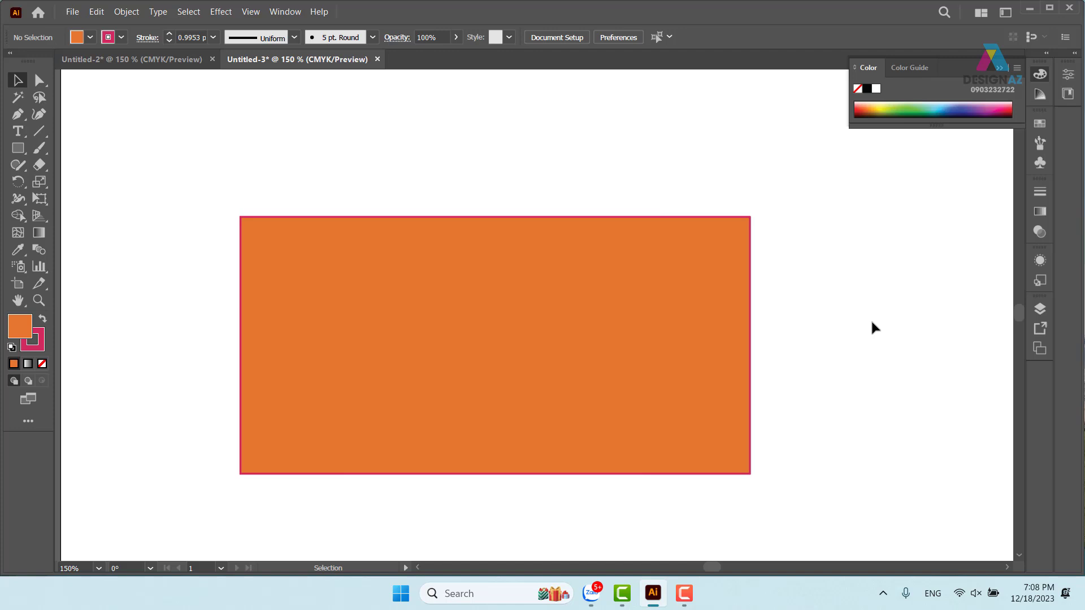
- Drag the orange rectangle up and slightly right, then reselect it
left_click(702, 376)
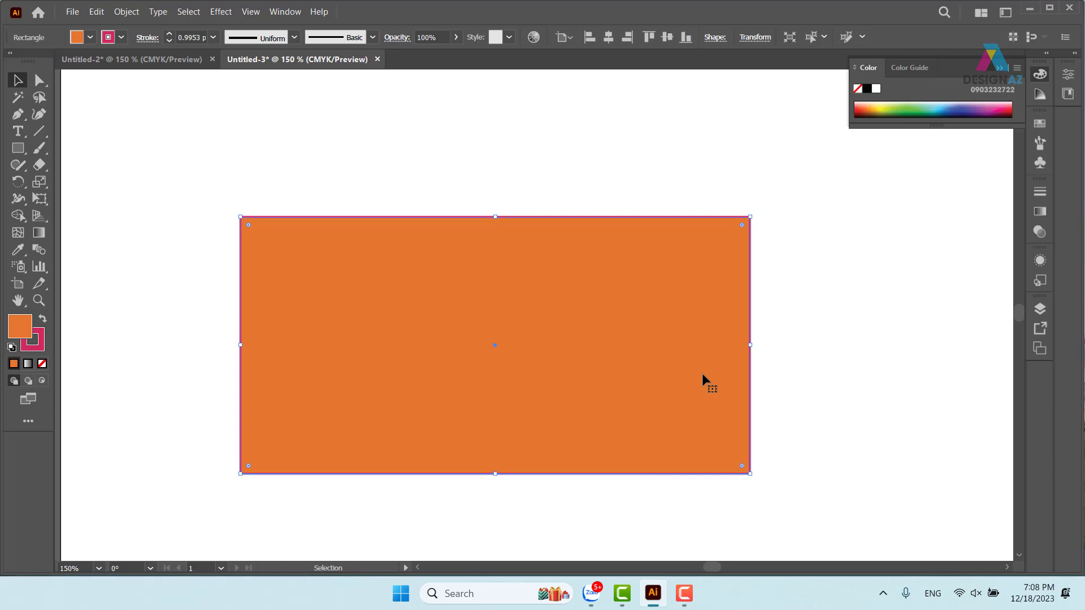
left_click_drag(569, 375, 593, 322)
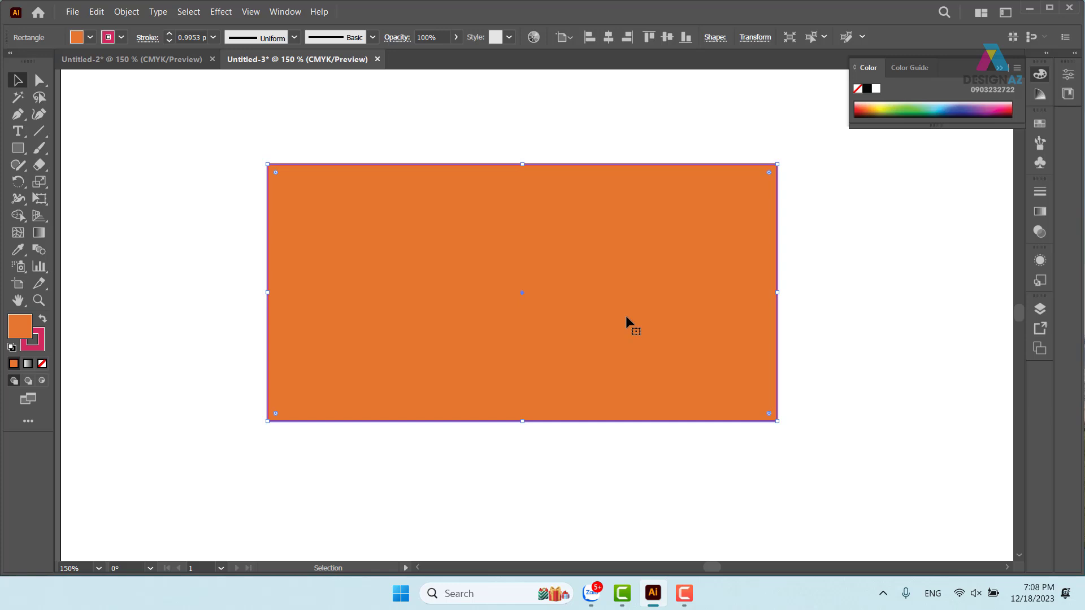
left_click(863, 282)
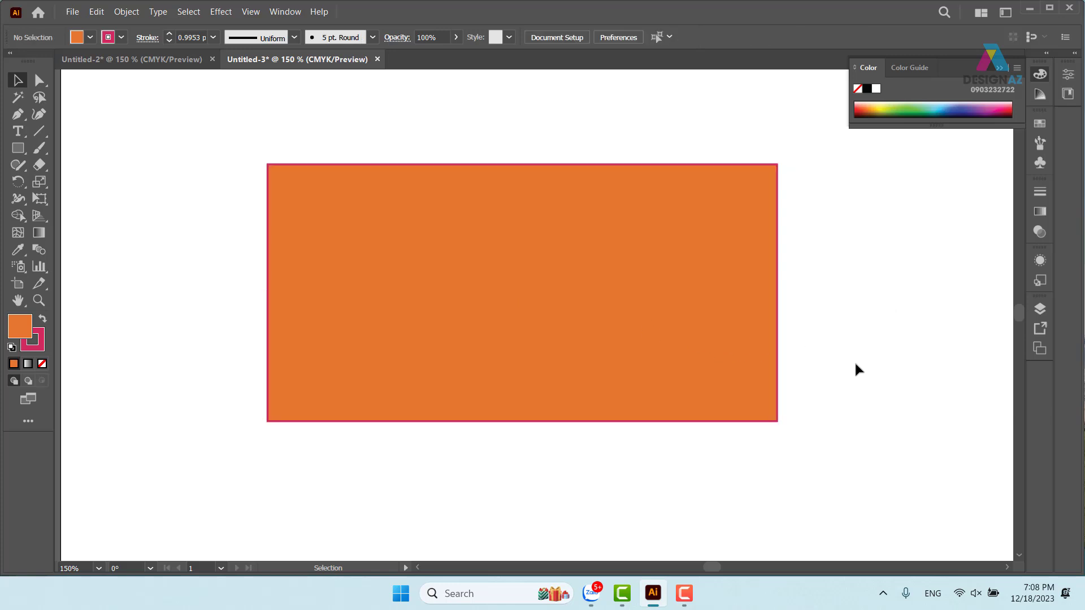
left_click(650, 330)
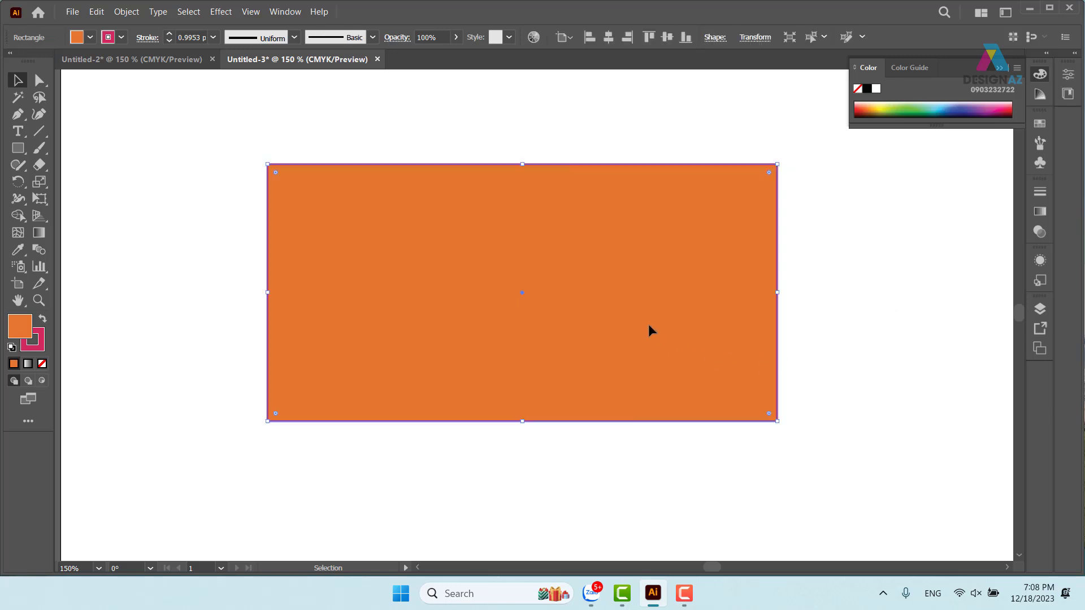
left_click(96, 12)
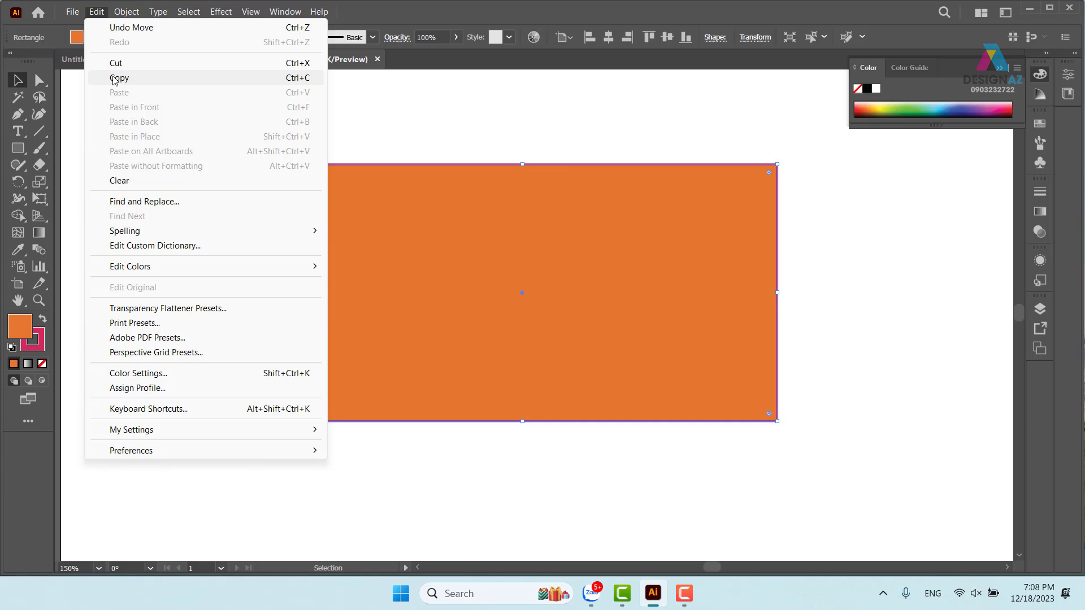
left_click(115, 78)
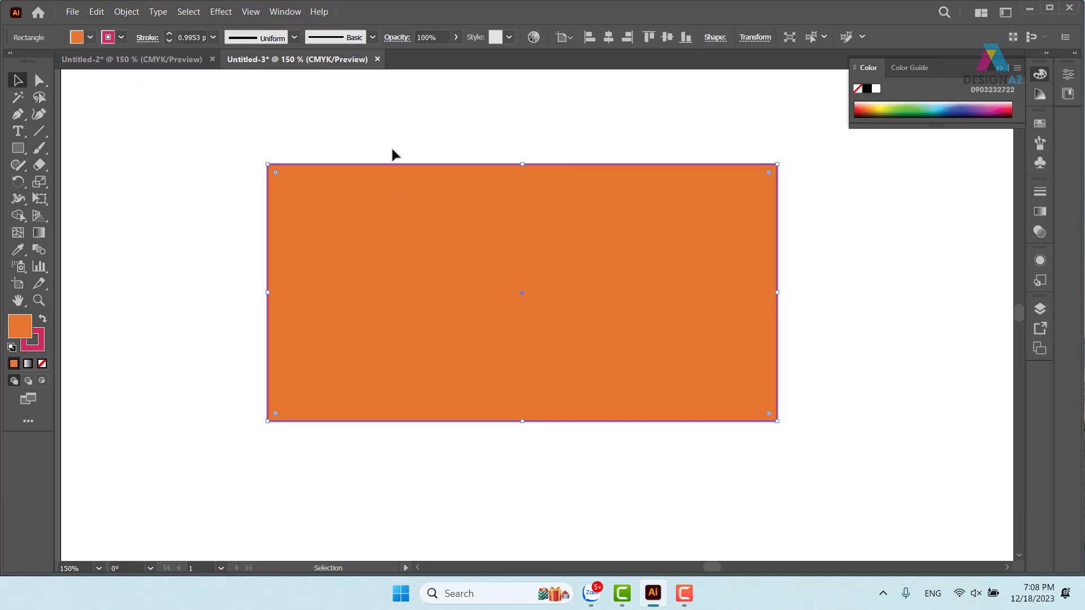
left_click(96, 12)
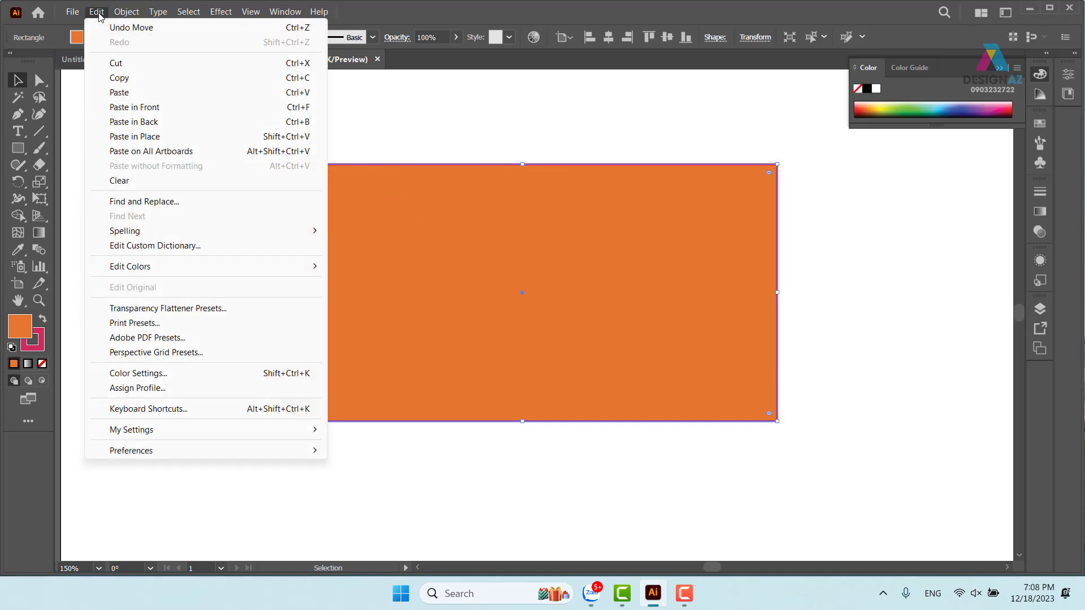
left_click(149, 98)
left_click_drag(460, 310, 623, 296)
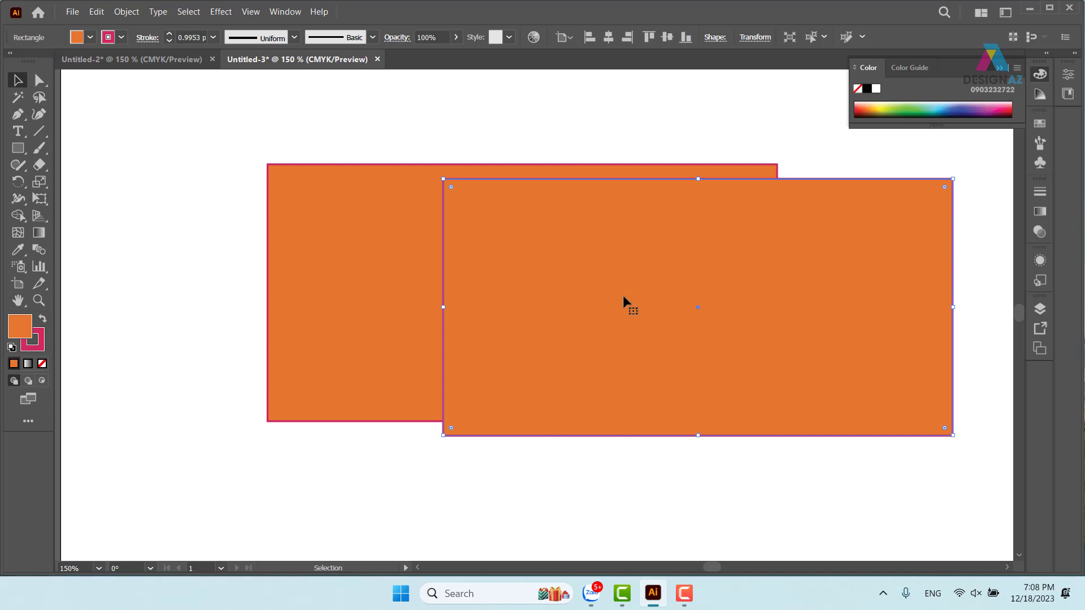
key("Delete")
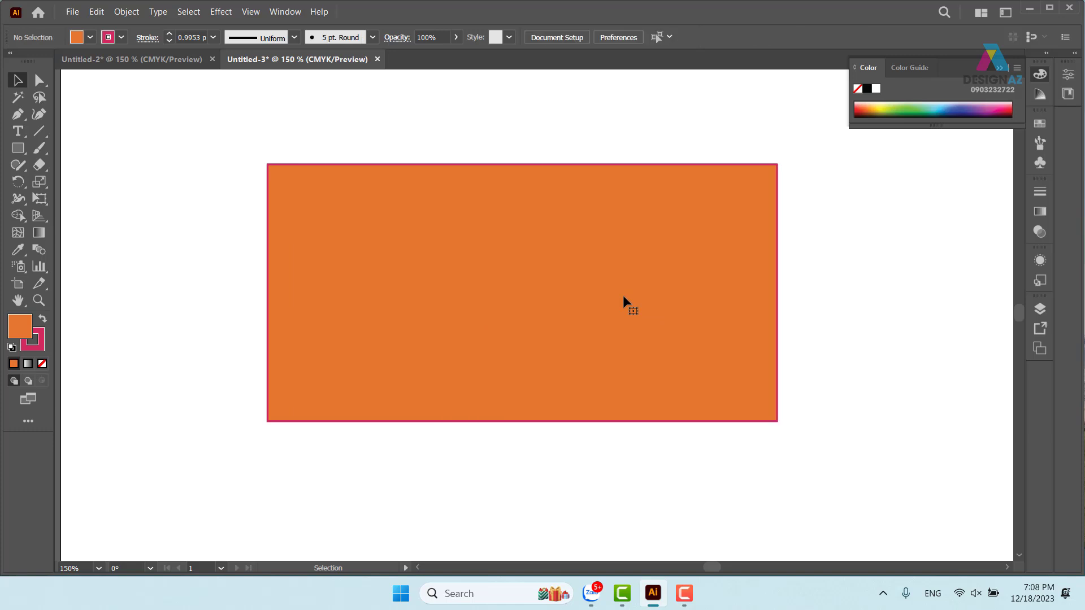
left_click(574, 255)
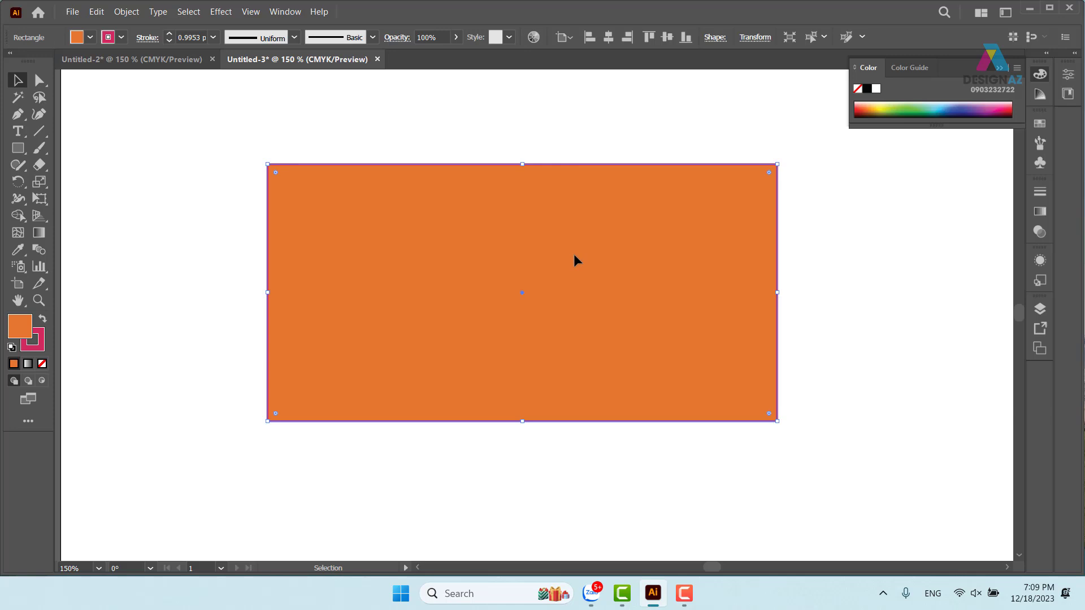
- Copy the orange rectangle and use Edit > Paste in Front to stack a duplicate
left_click(478, 119)
left_click(464, 216)
left_click(96, 12)
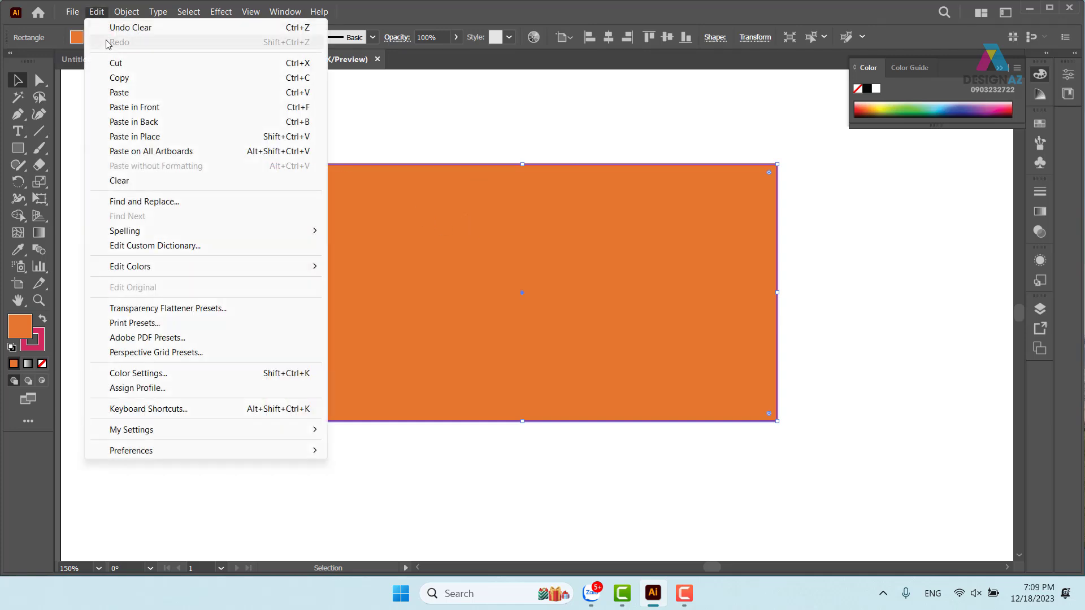
left_click(127, 80)
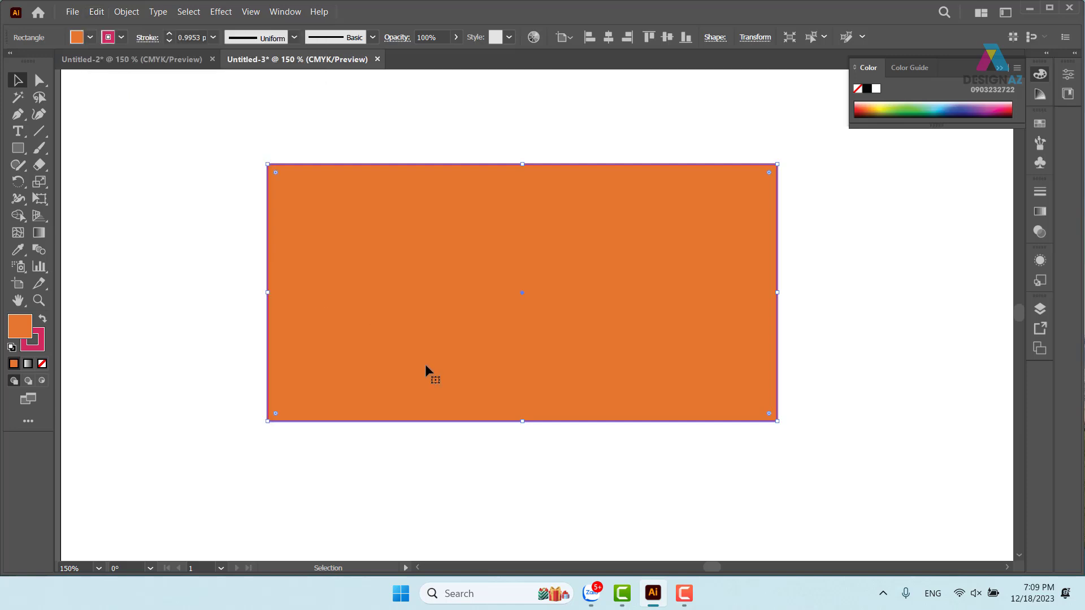
left_click(97, 15)
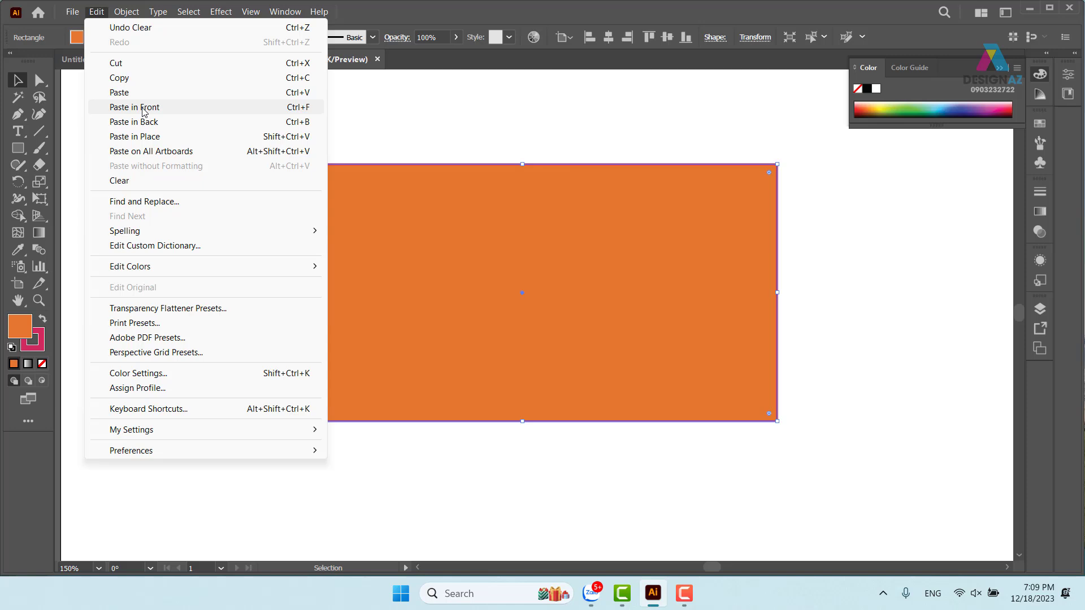
left_click(142, 108)
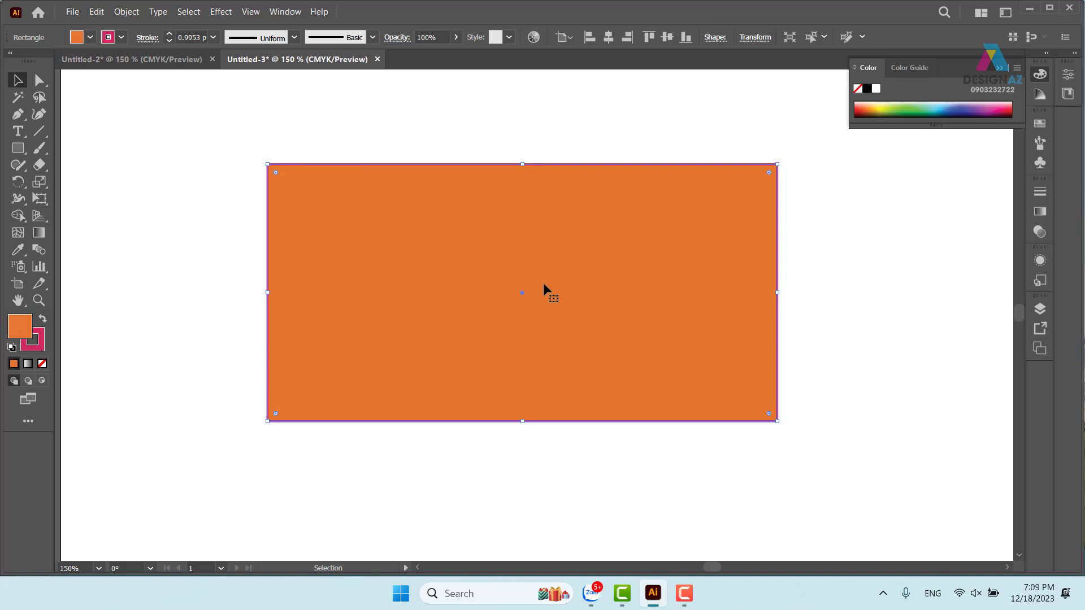
- Fill the pasted copy blue from the Swatches panel and drag it down-left
left_click(1040, 123)
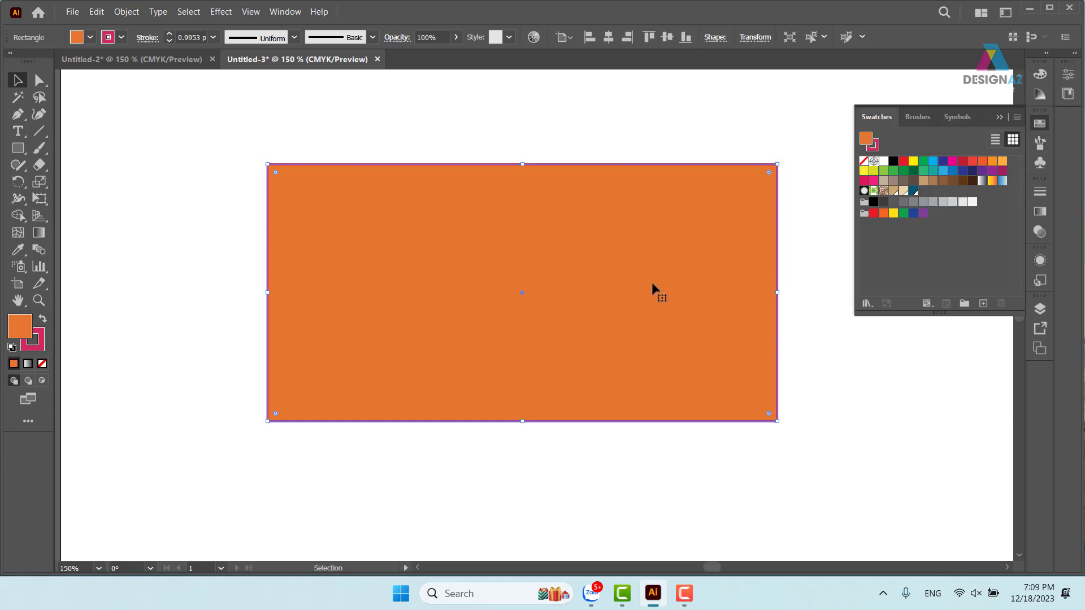
left_click(953, 171)
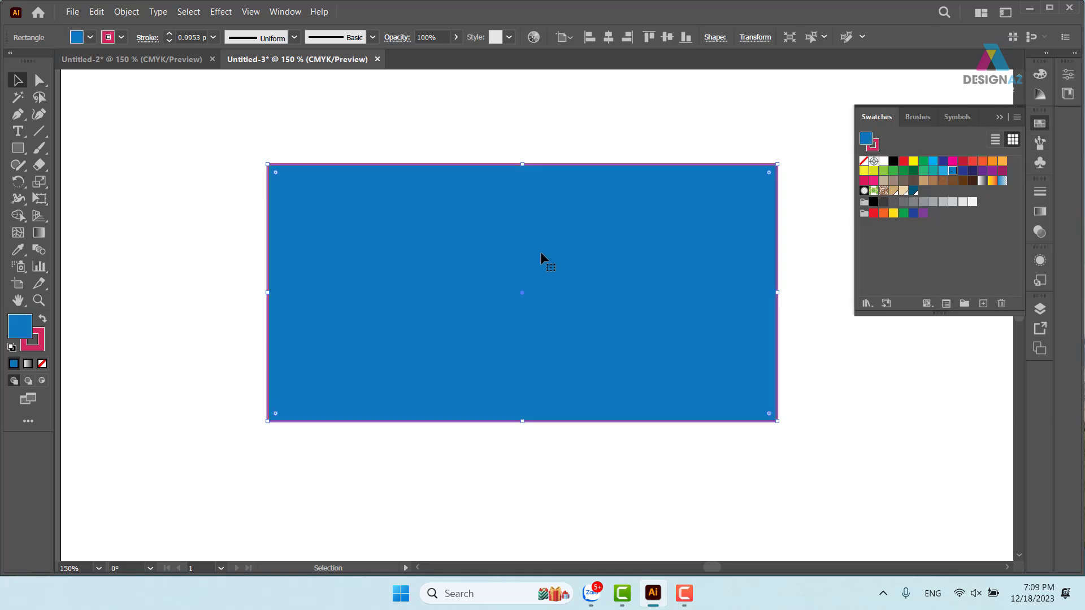
left_click(592, 88)
left_click_drag(575, 215, 461, 385)
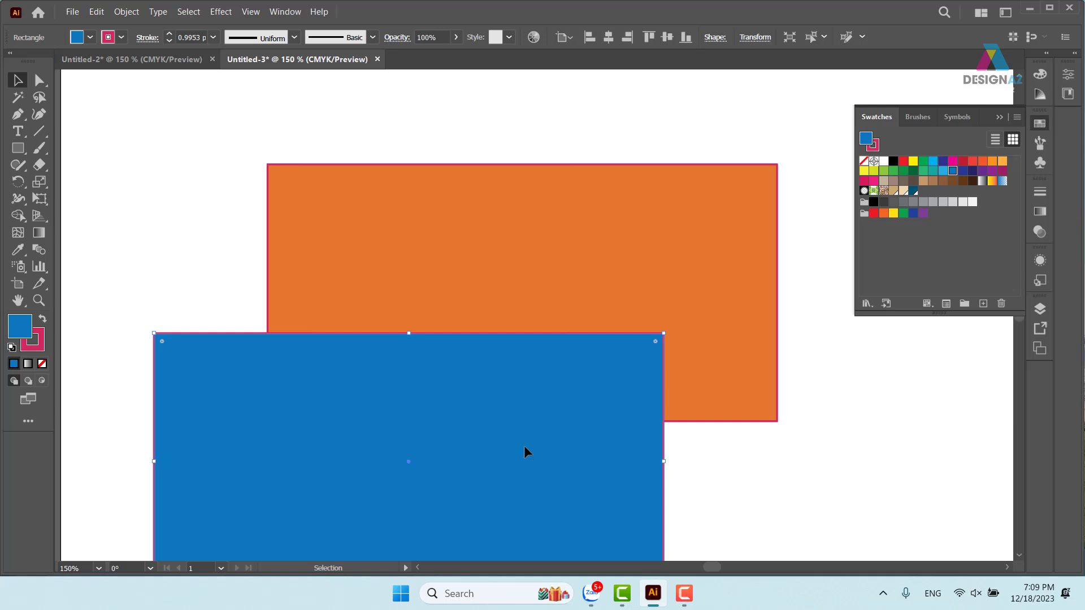
- Delete the blue copy and reselect the orange rectangle
key("Delete")
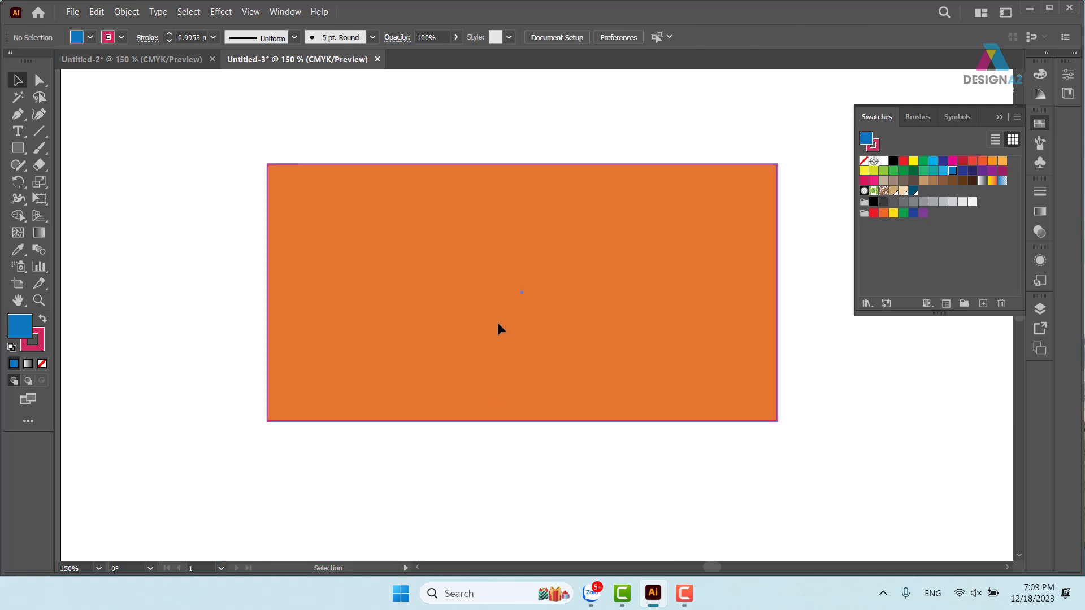
left_click(498, 324)
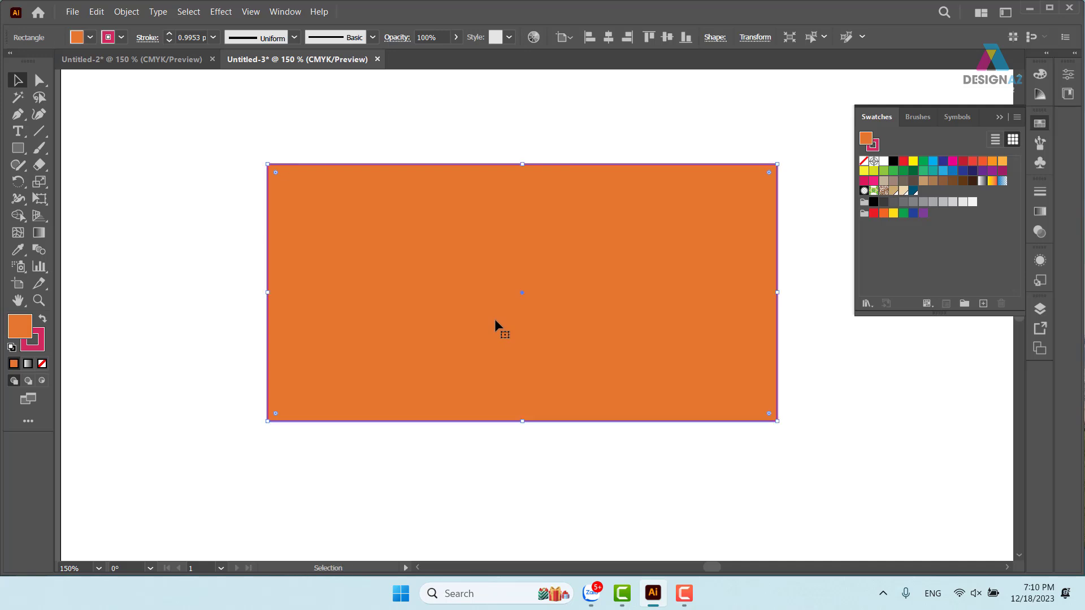
left_click(95, 12)
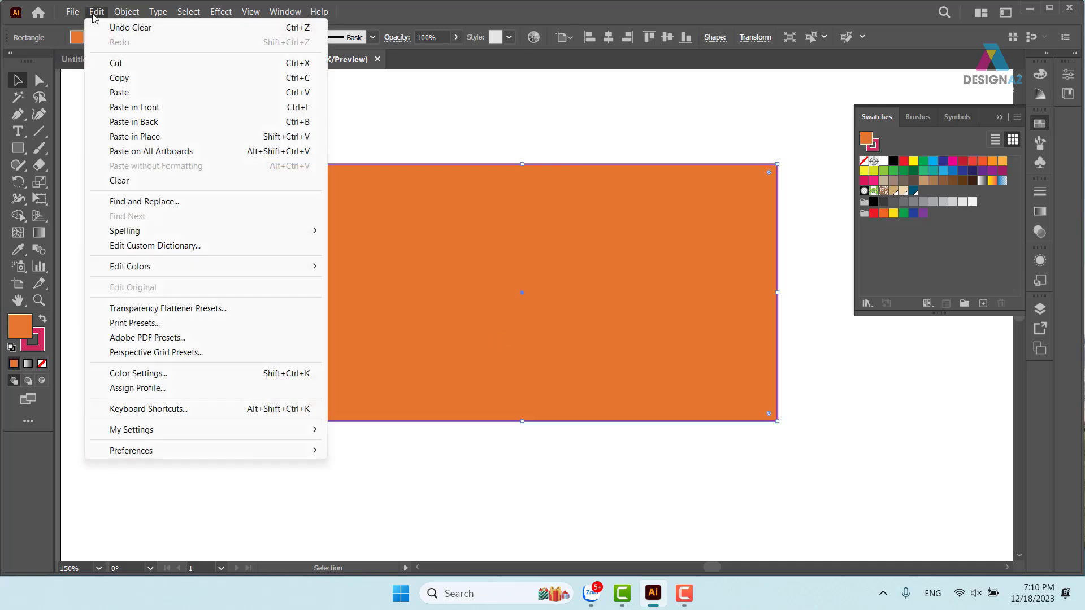
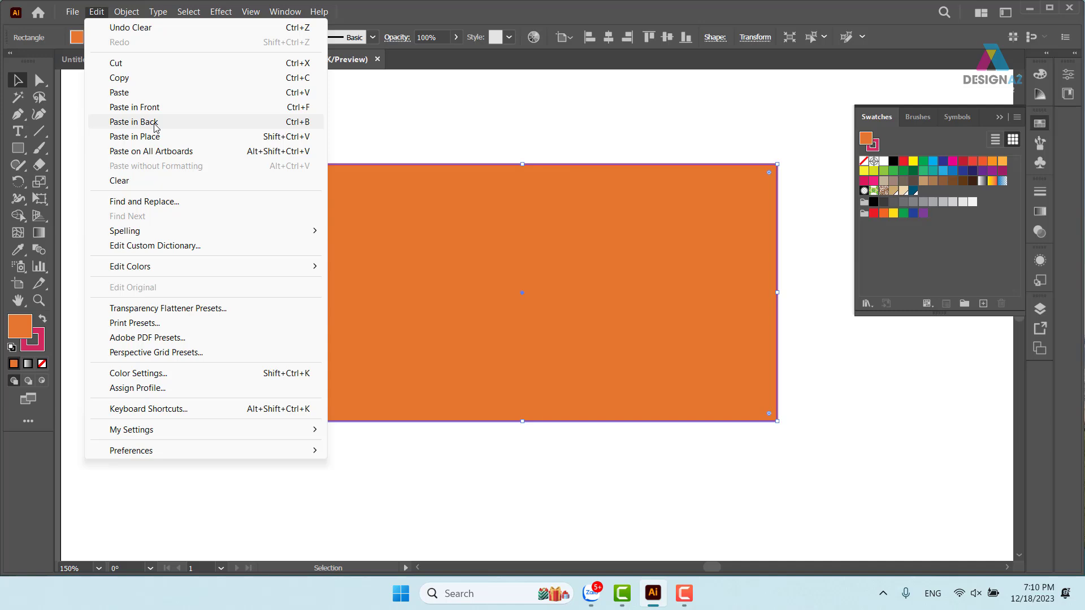
- Paste a copy behind the orange rectangle and fill it greyish-brown
left_click(155, 124)
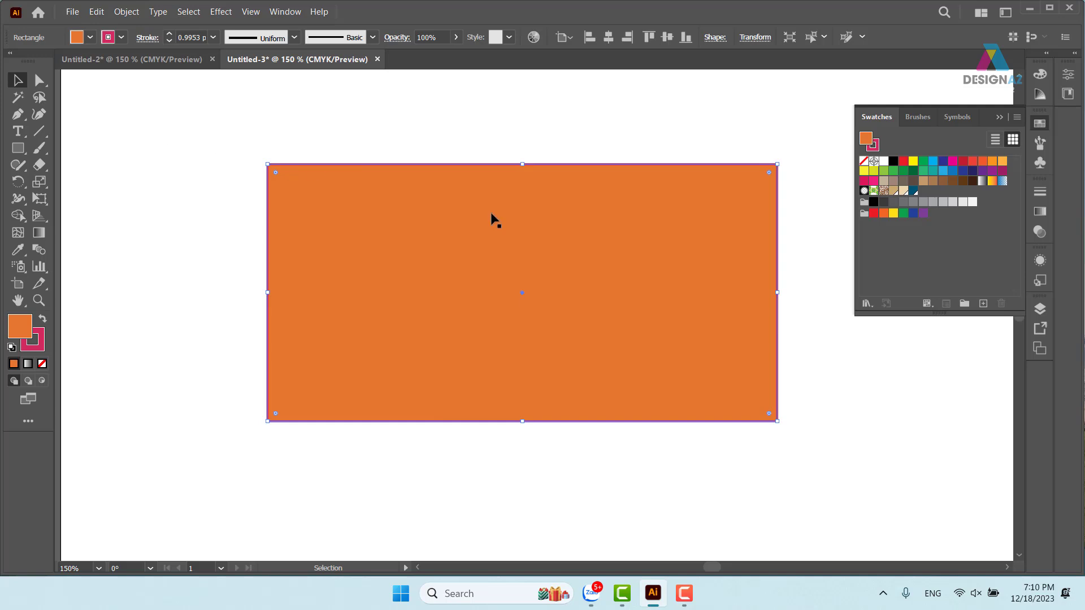
left_click(943, 172)
left_click(953, 172)
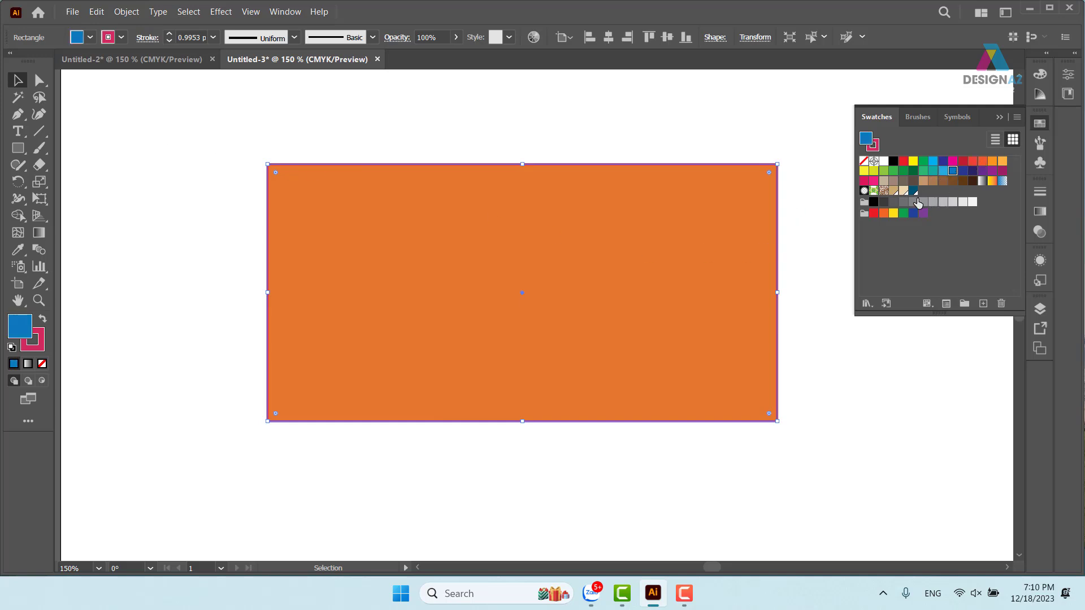
left_click(894, 181)
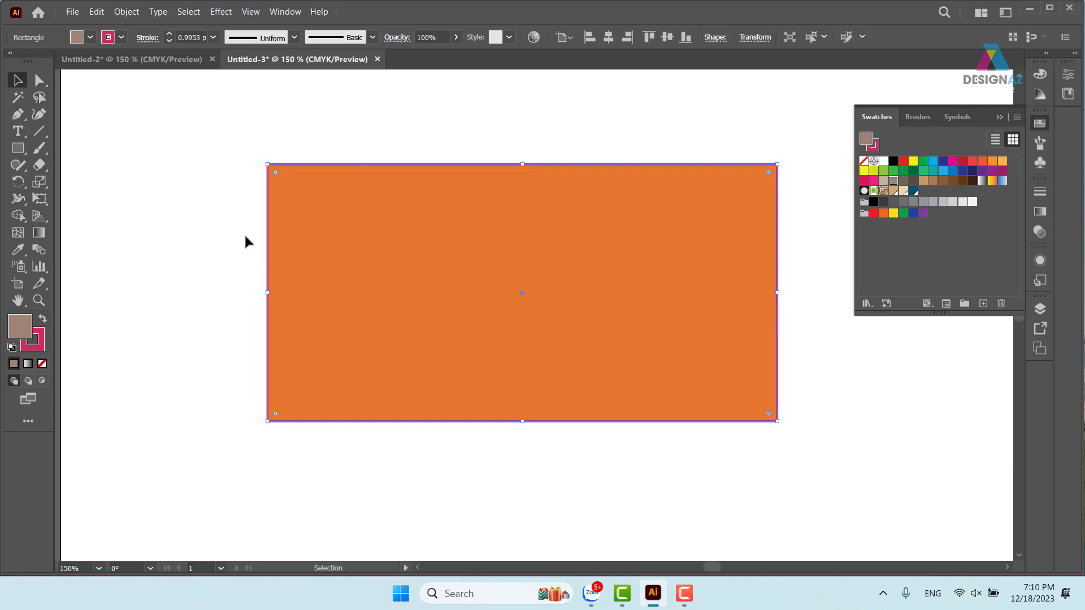
- Drag the orange rectangle aside to reveal the copy, then undo the move
left_click(165, 162)
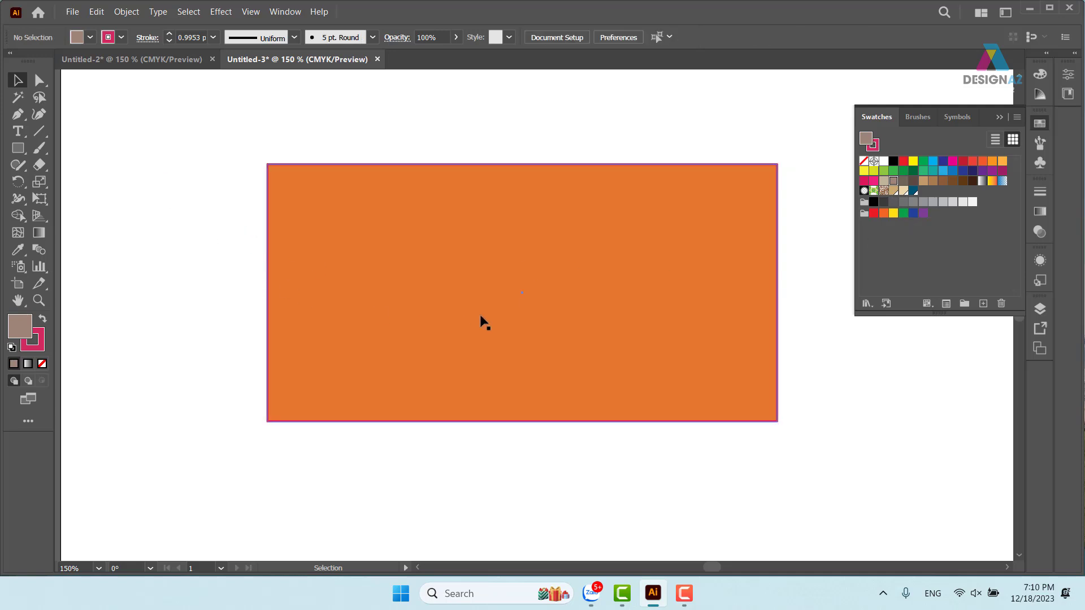
left_click_drag(405, 226, 360, 348)
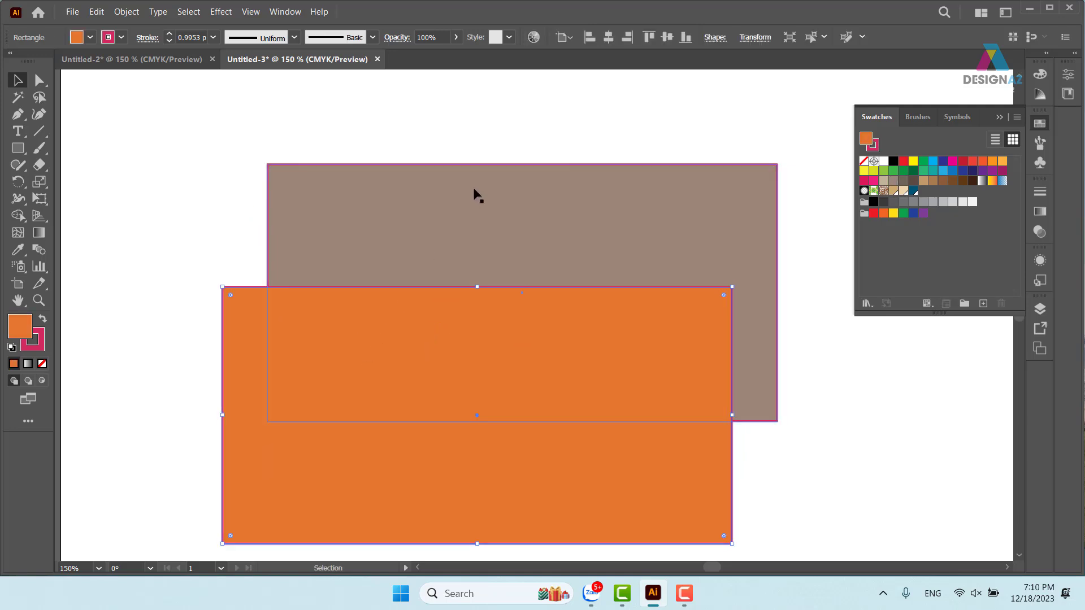
key("ctrl+z")
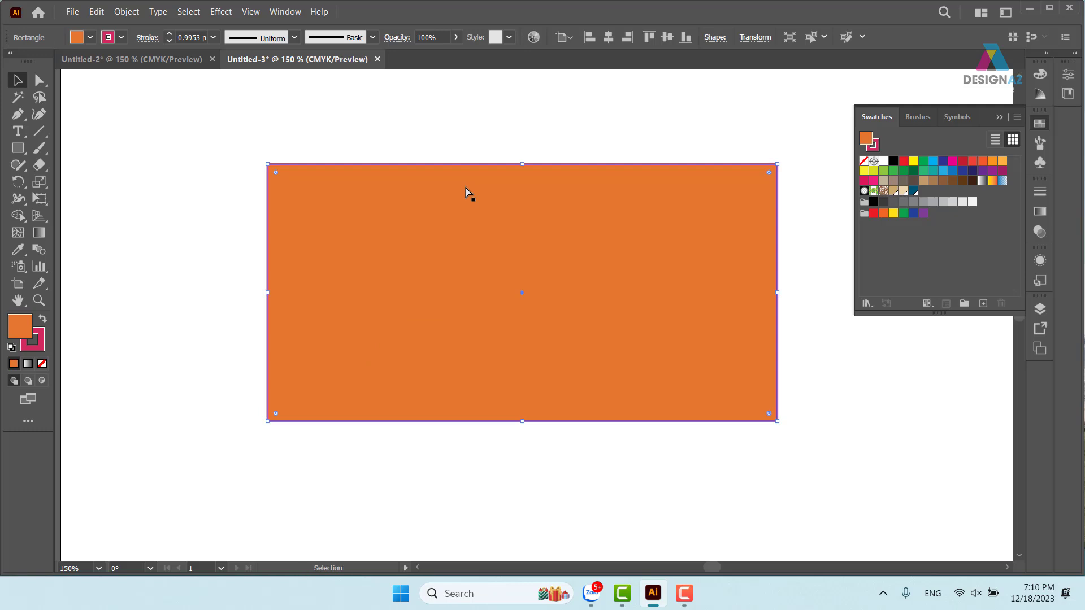
left_click(167, 142)
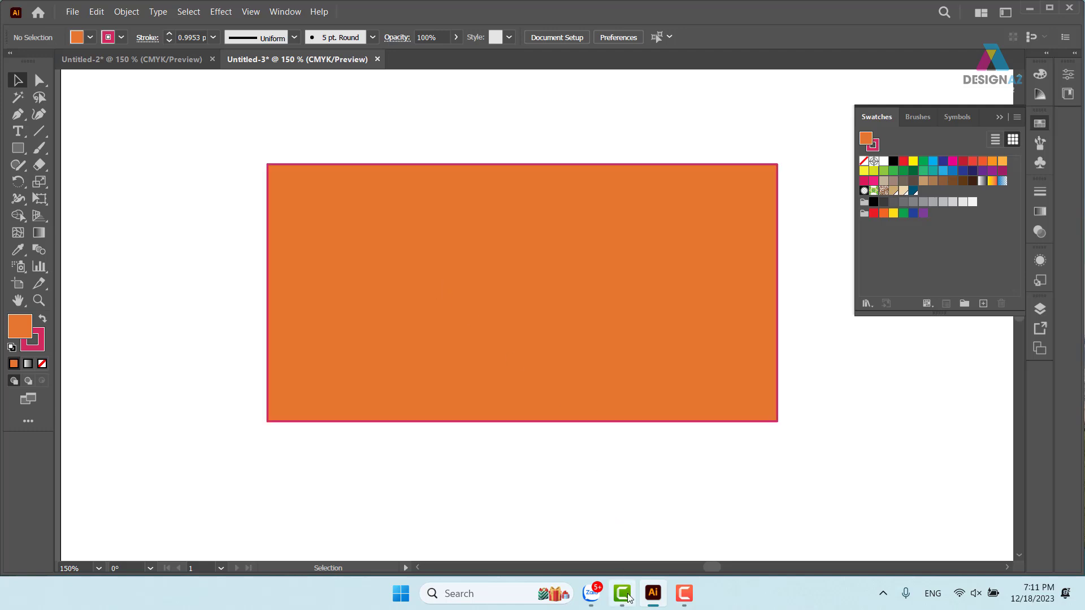
- Marquee-select the old rectangles on the artboard and delete them
left_click(681, 593)
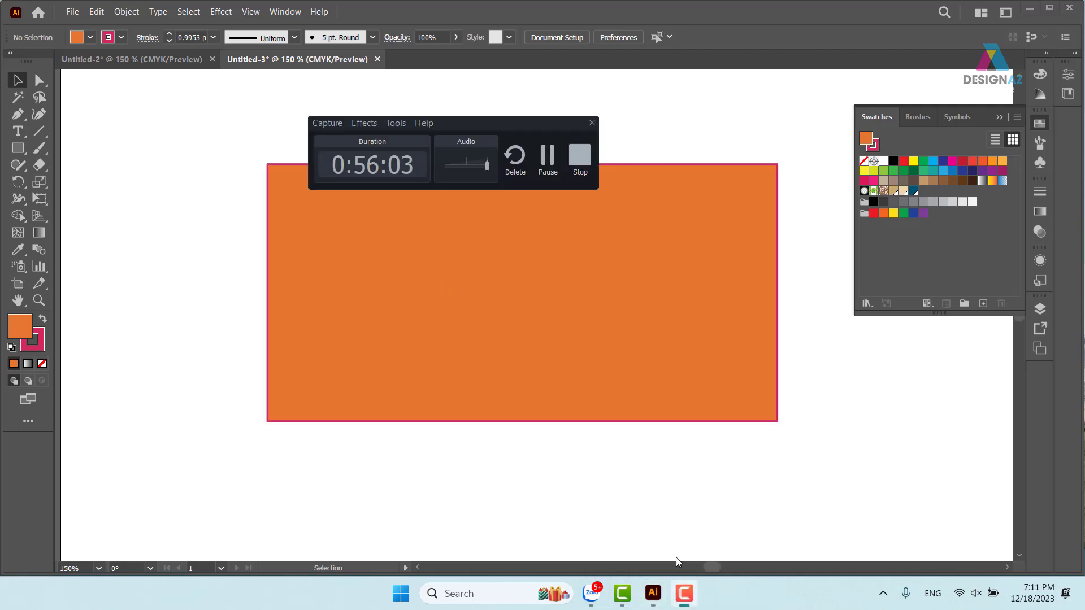
left_click(547, 164)
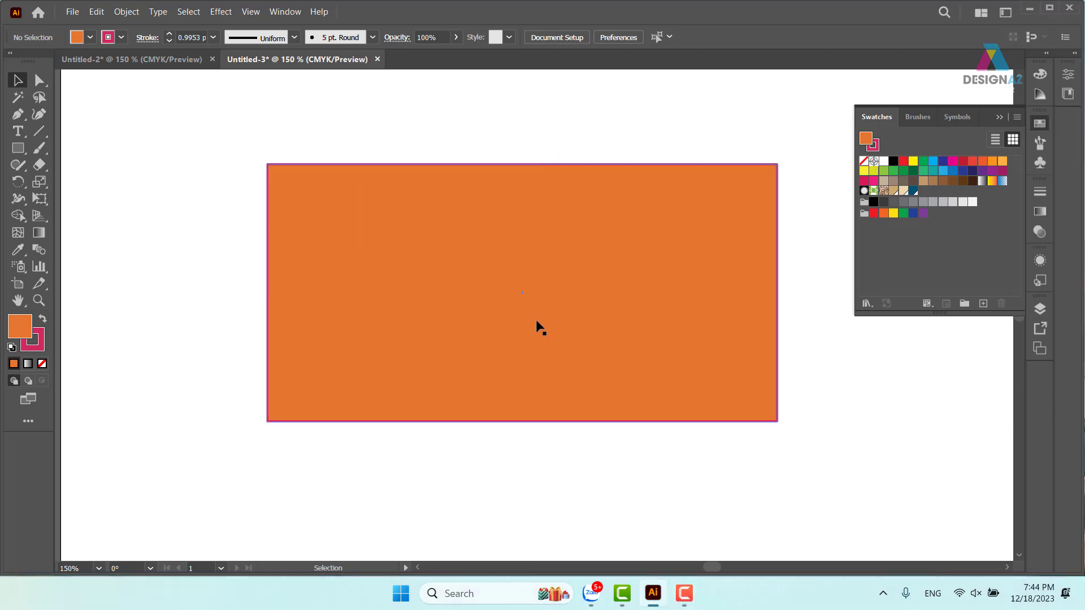
left_click_drag(230, 129, 854, 464)
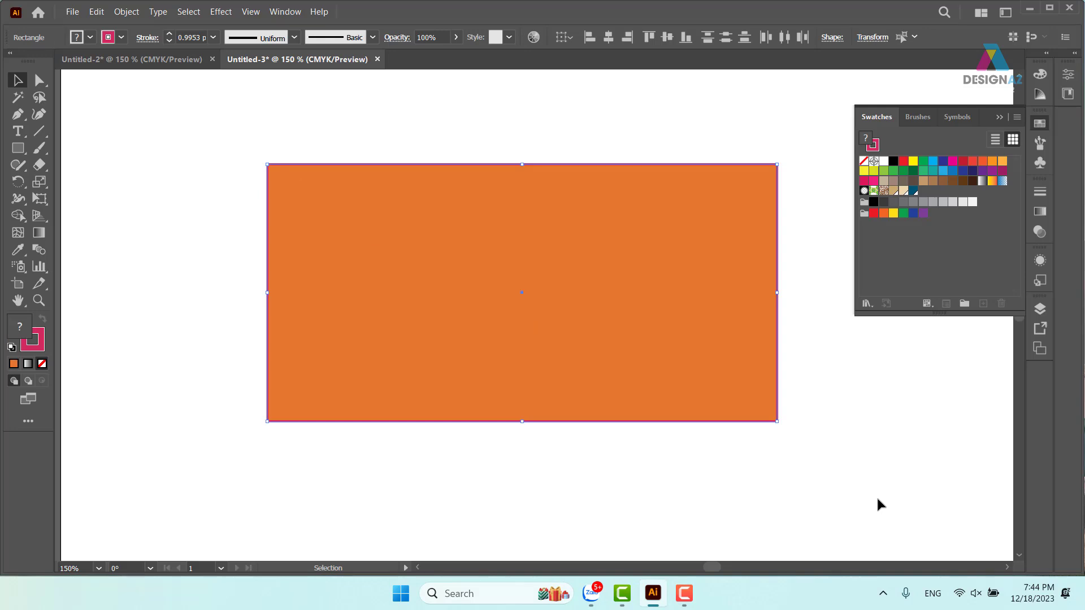
key("Delete")
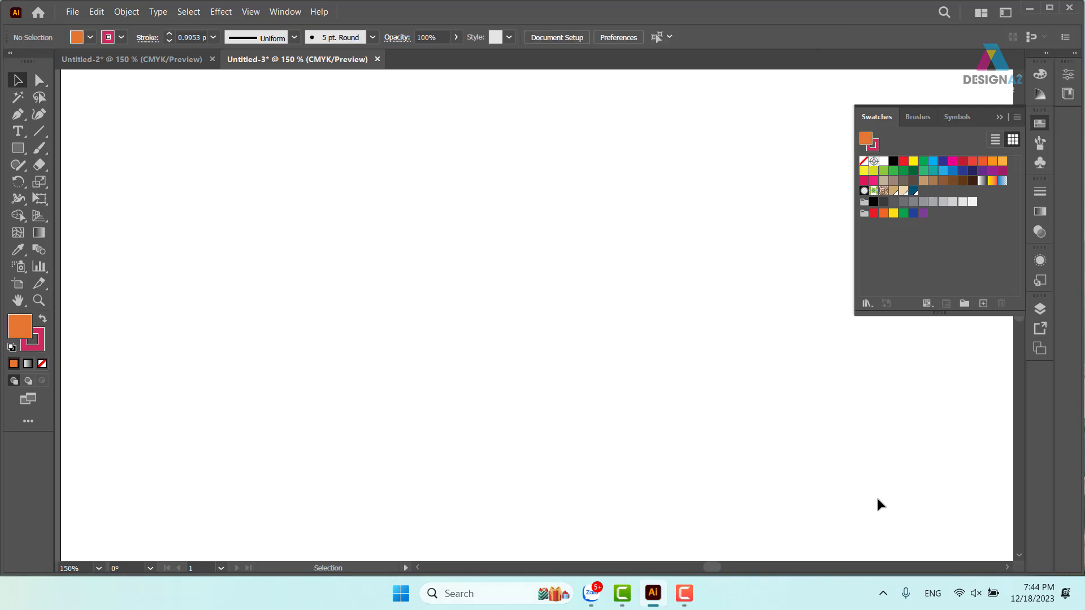
key("ctrl+1")
- Draw a roughly 11.96 × 5.26 cm rectangle at the artboard's top-left
key("ctrl+minus")
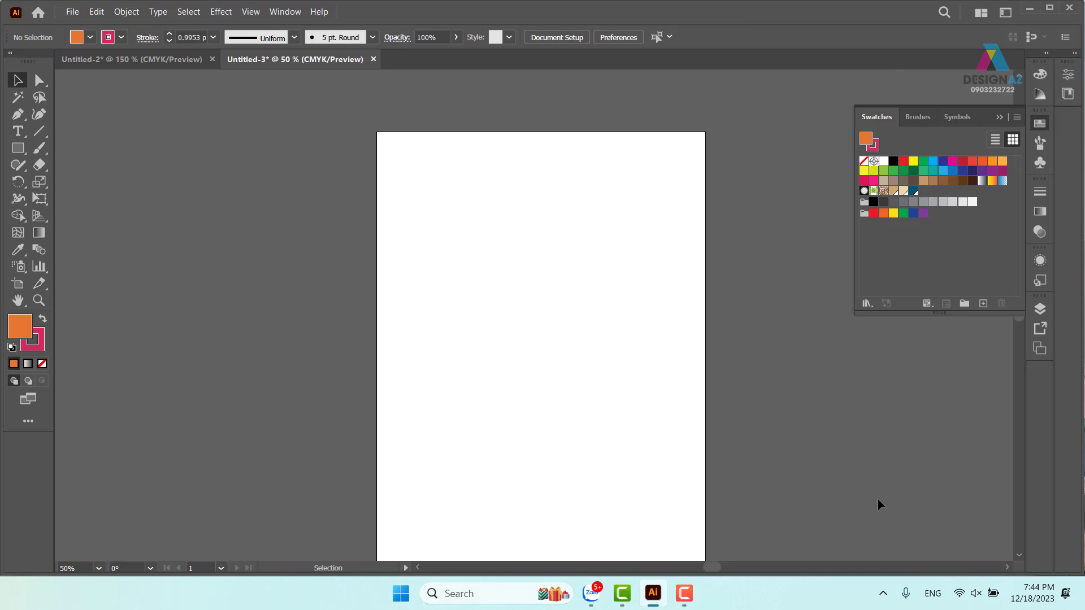
left_click_drag(596, 431, 385, 362)
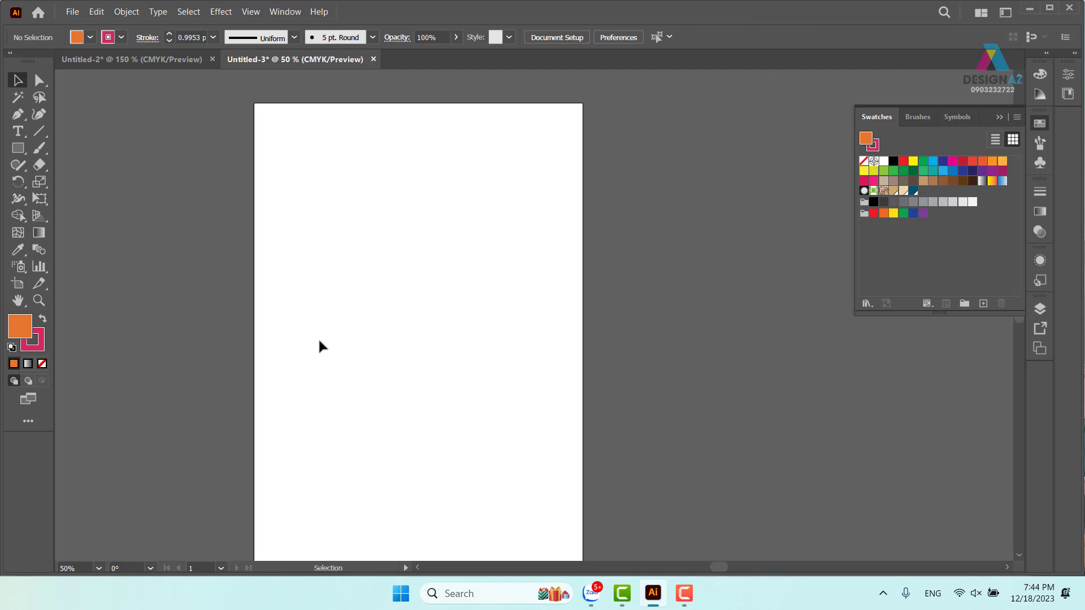
left_click(17, 148)
left_click_drag(265, 115, 453, 199)
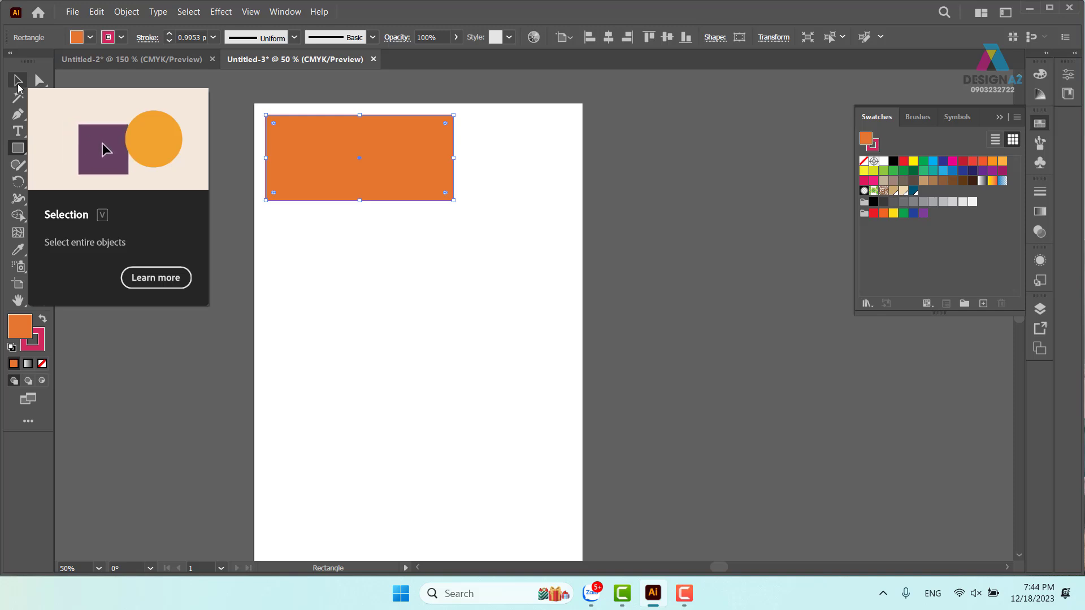
left_click(17, 84)
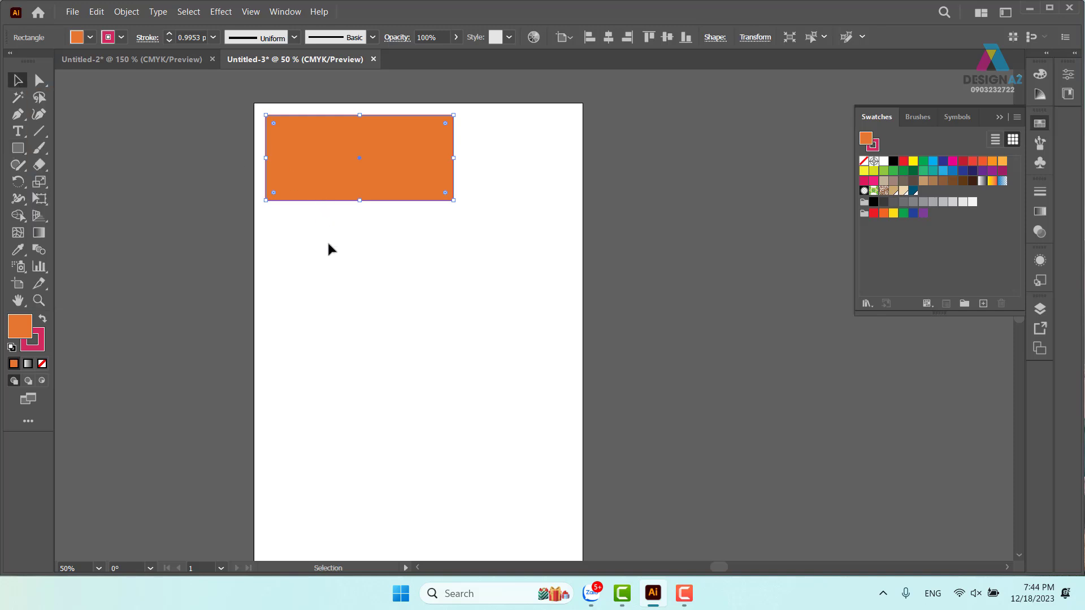
key("ctrl+equal")
key("ctrl+equal")
key("ctrl+equal")
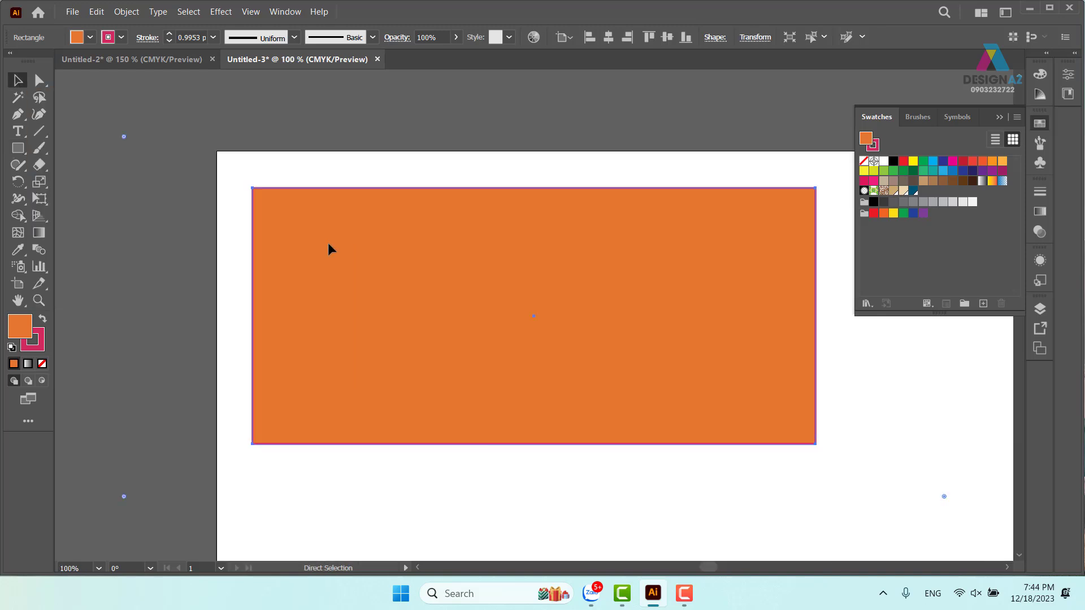
left_click_drag(564, 314, 499, 280)
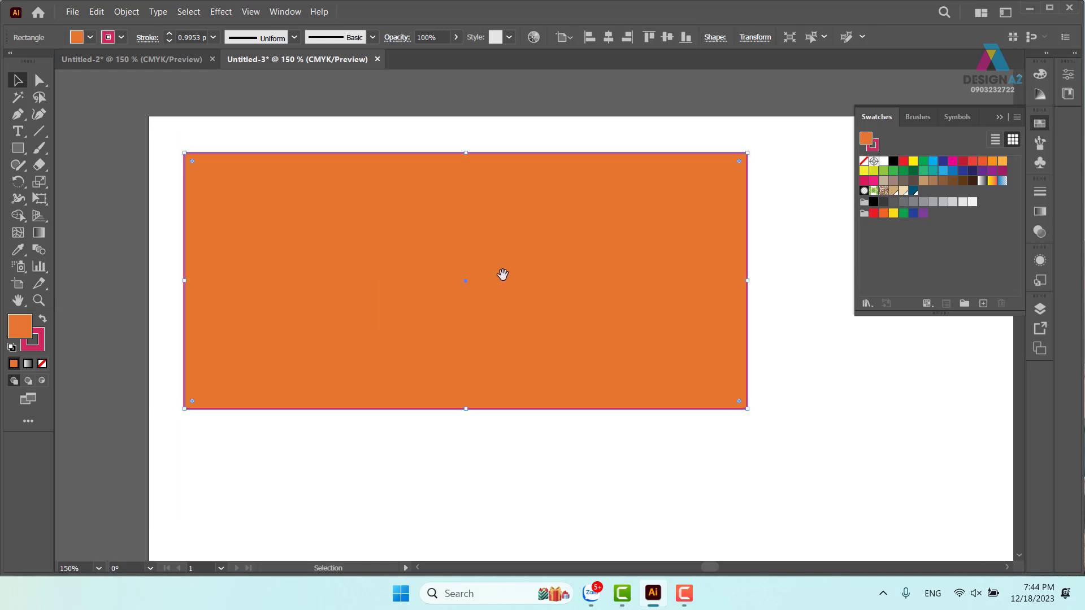
- Fill the new rectangle with the blue swatch
left_click(467, 119)
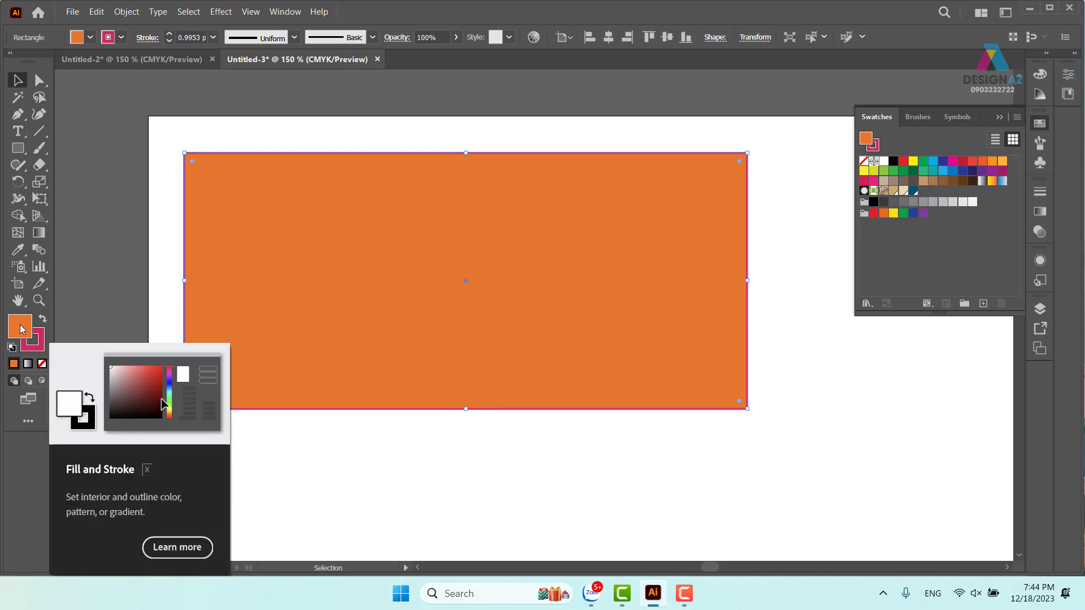
left_click(953, 172)
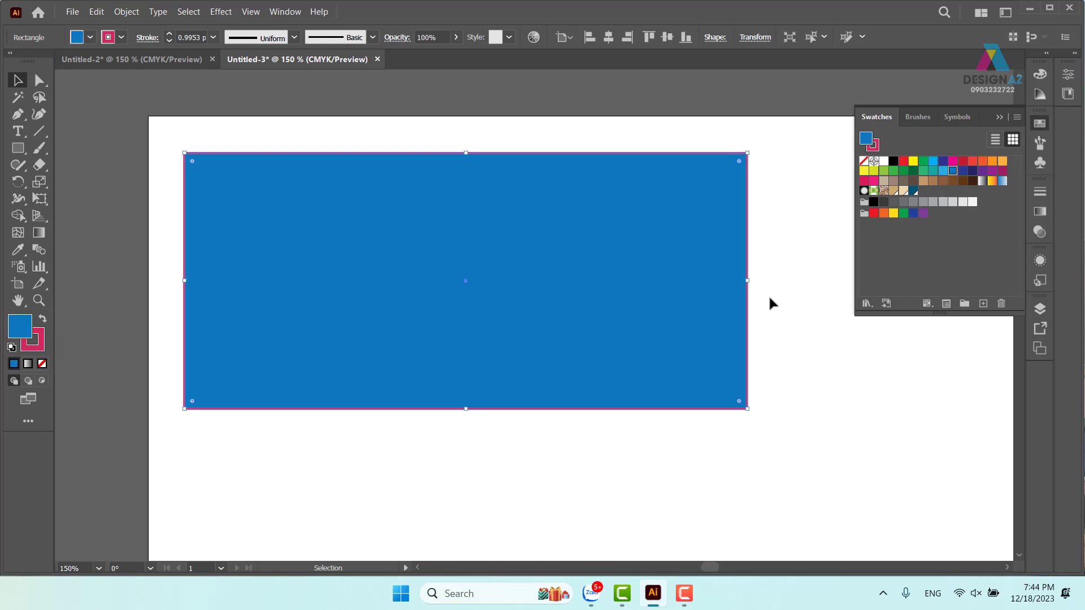
left_click(793, 393)
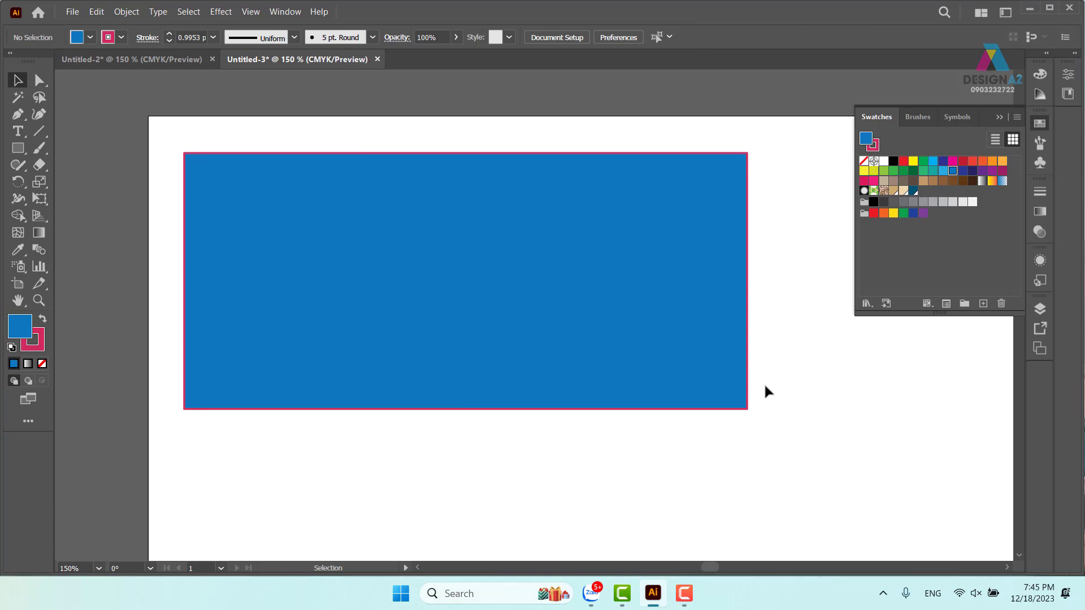
left_click(749, 373)
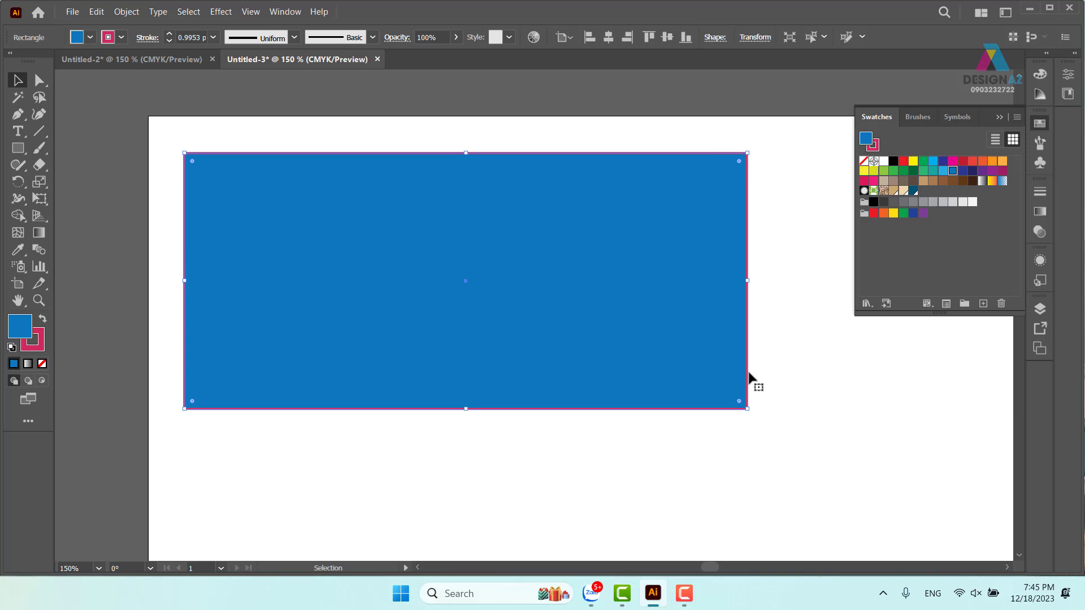
- Set the rectangle's stroke to None and nudge it slightly up and left
left_click(40, 355)
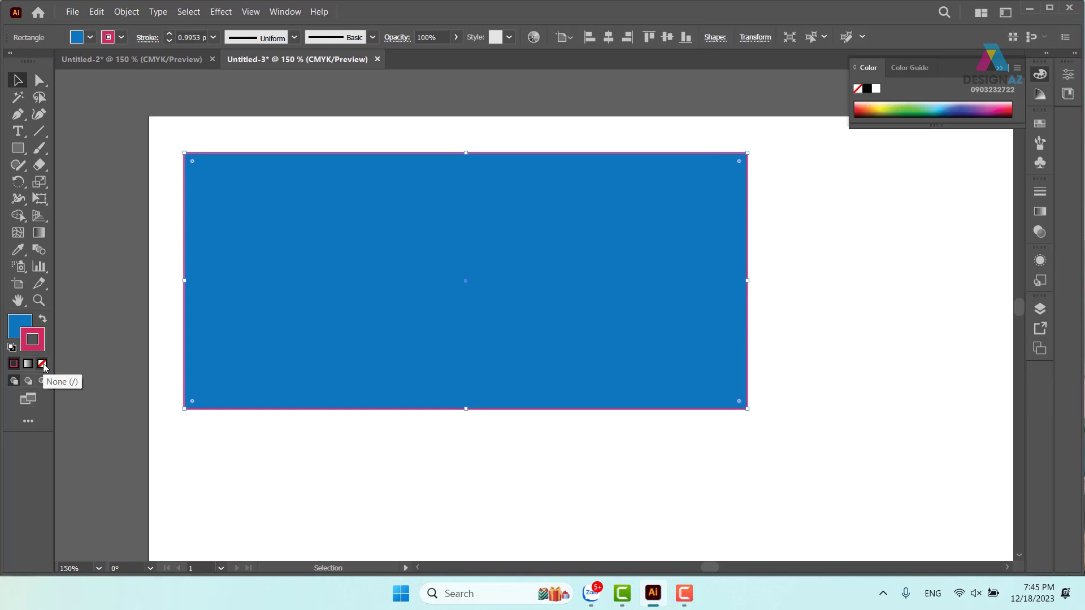
left_click(42, 364)
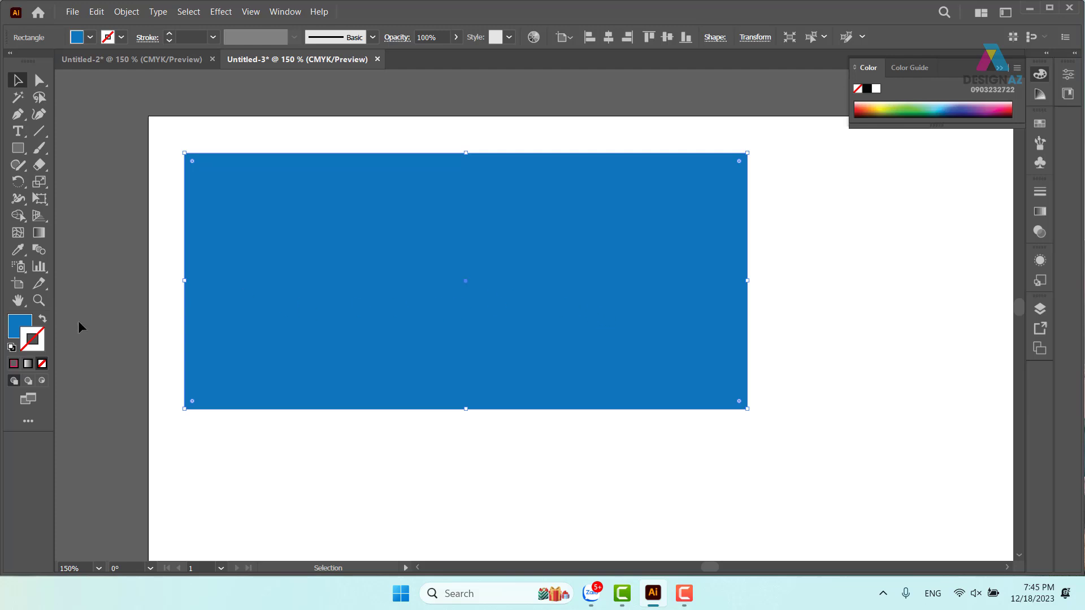
left_click(23, 325)
left_click(825, 288)
left_click_drag(556, 293, 553, 291)
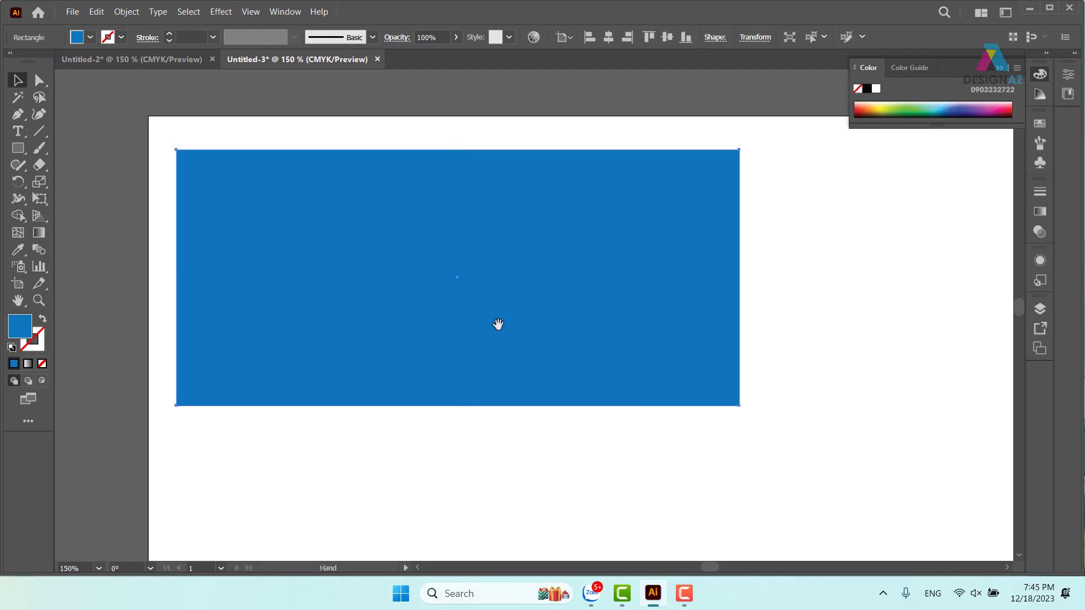
left_click_drag(486, 315, 521, 329)
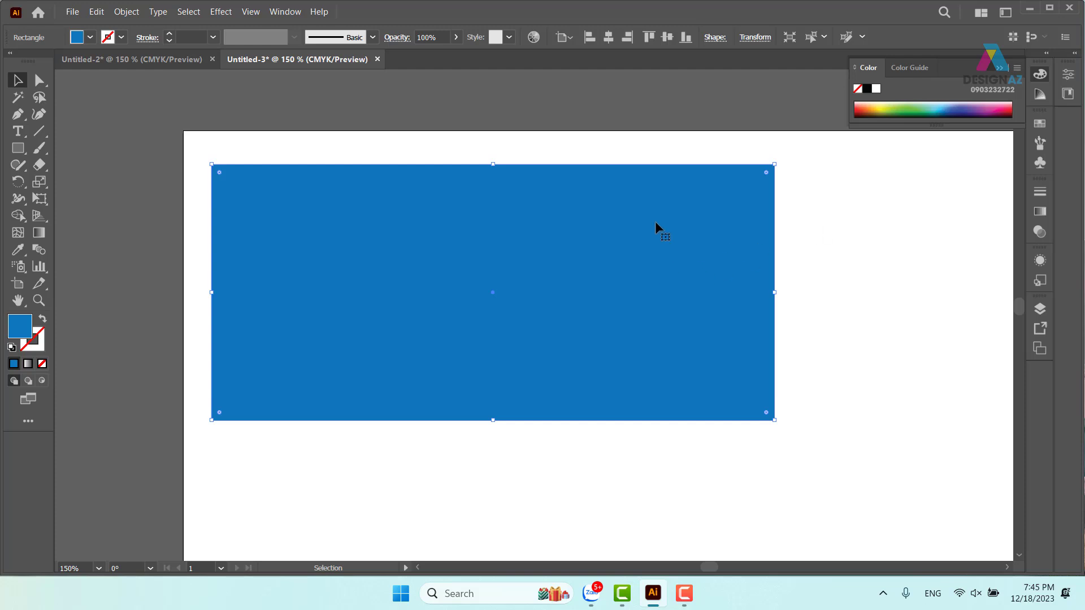
left_click(657, 150)
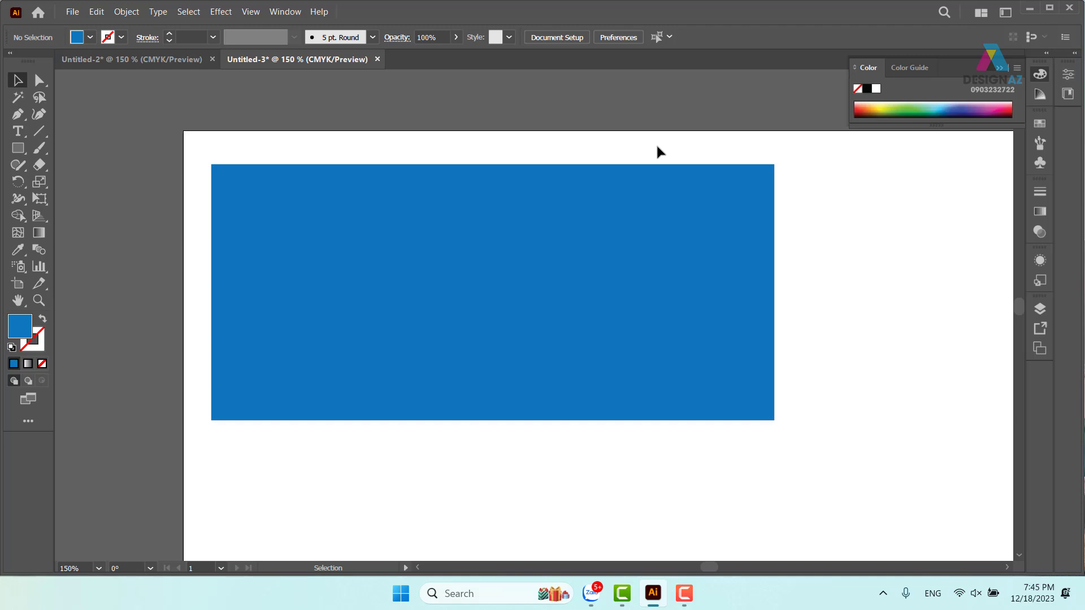
left_click(628, 256)
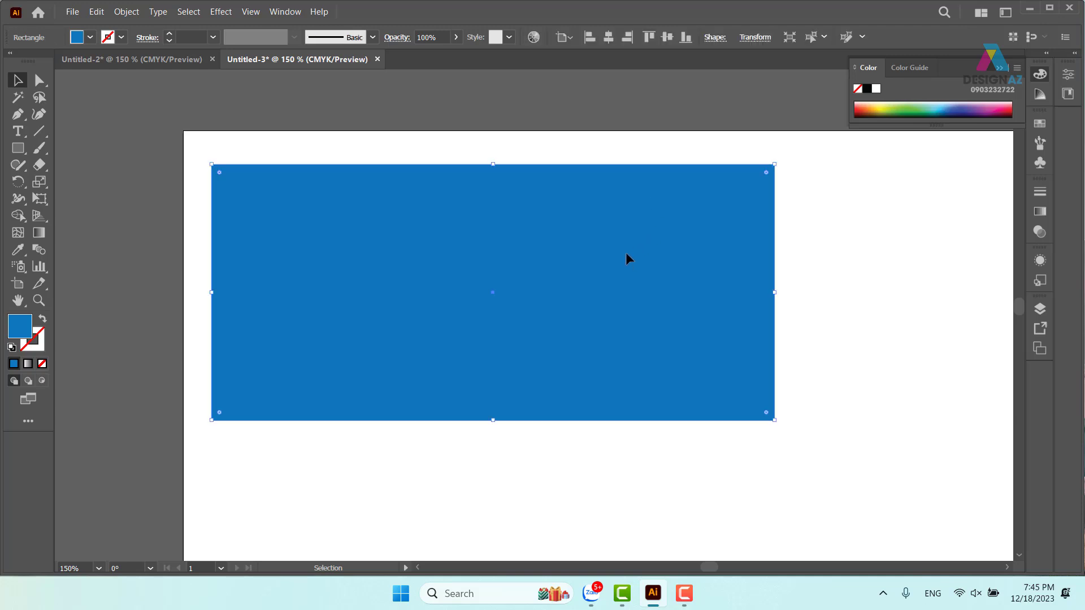
left_click(822, 239)
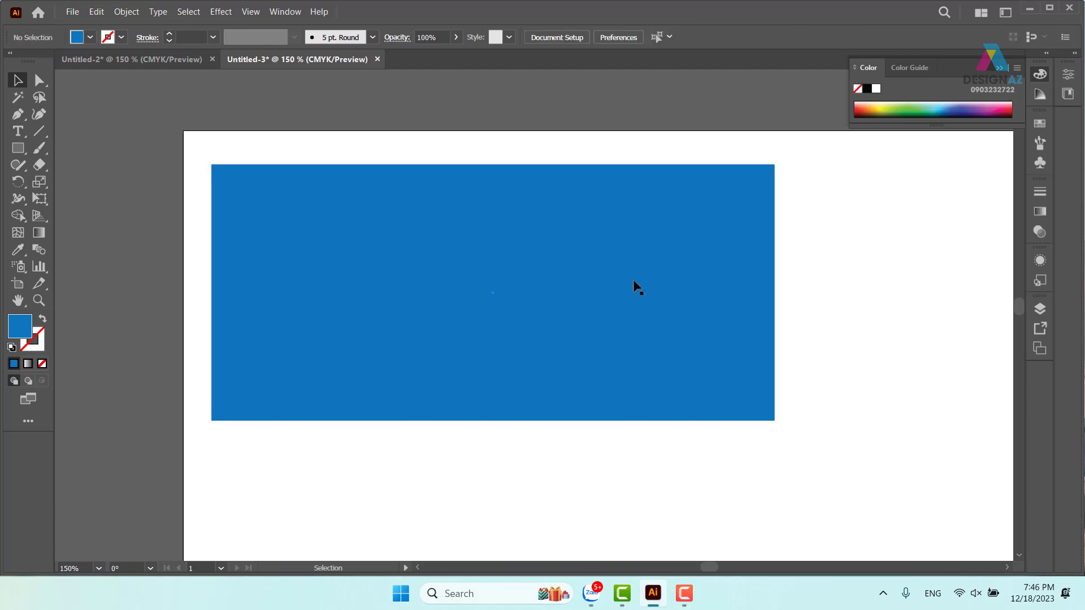
left_click(521, 298)
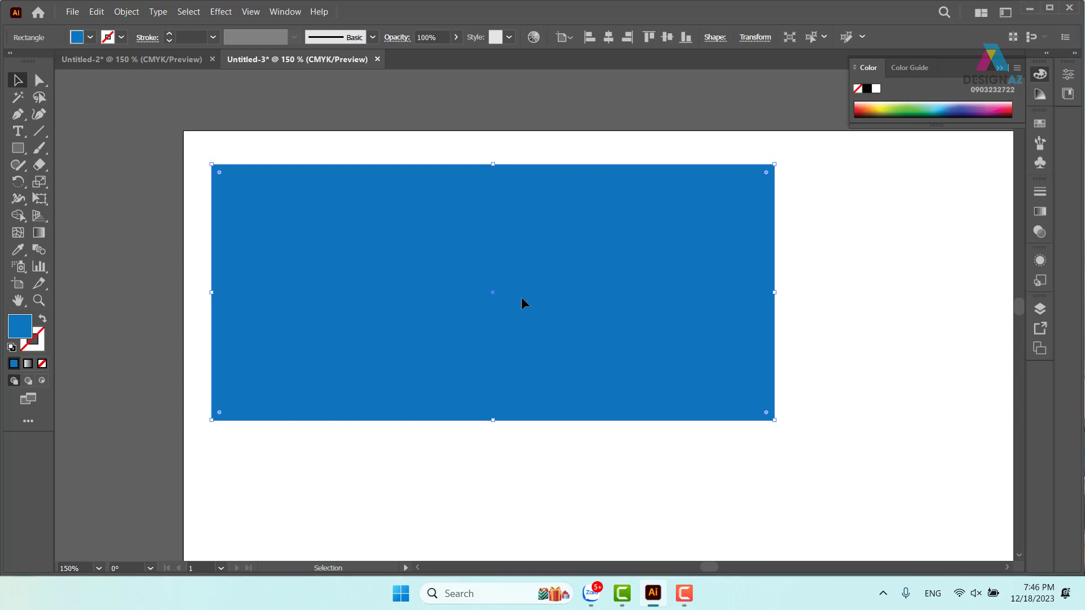
key("a")
key("v")
- Paste a copy in front, shrink it to a top strip, and fill it 8FD2FF
left_click(97, 11)
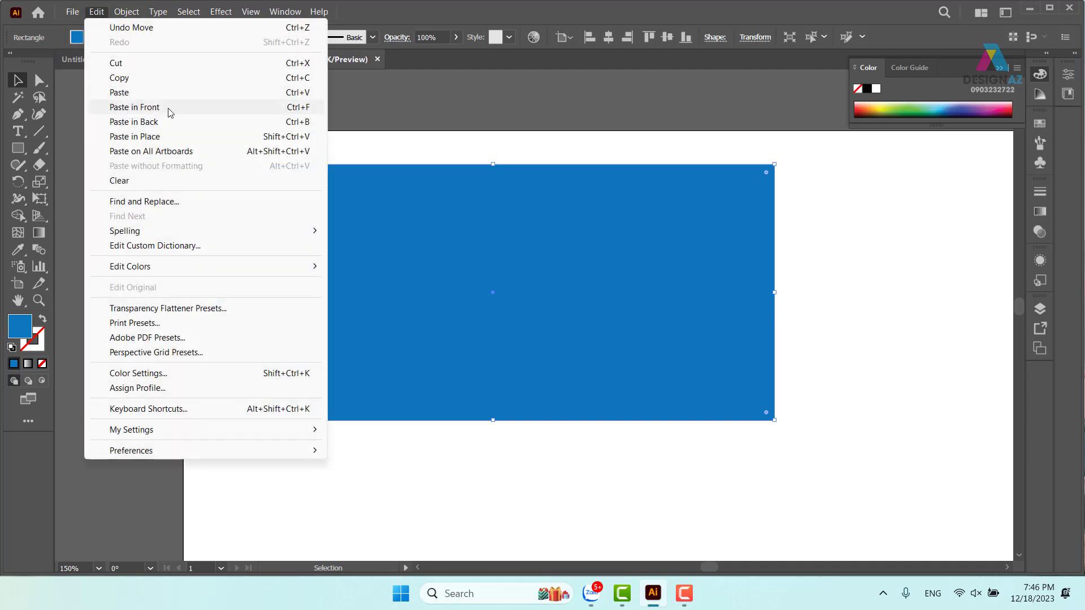
left_click(170, 111)
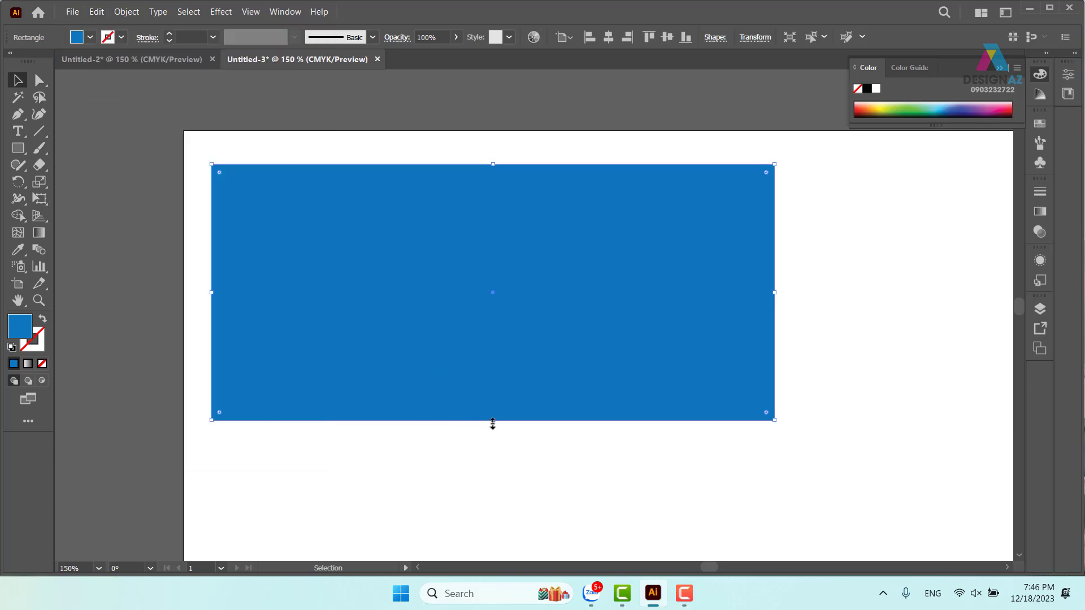
left_click_drag(493, 421, 484, 222)
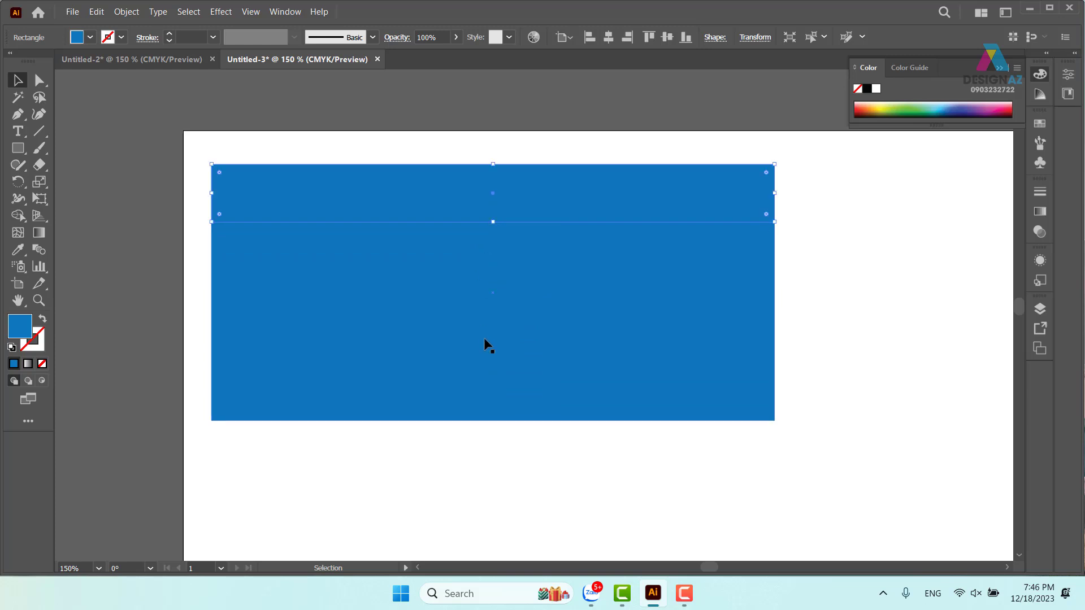
double_click(20, 326)
left_click_drag(503, 156, 511, 129)
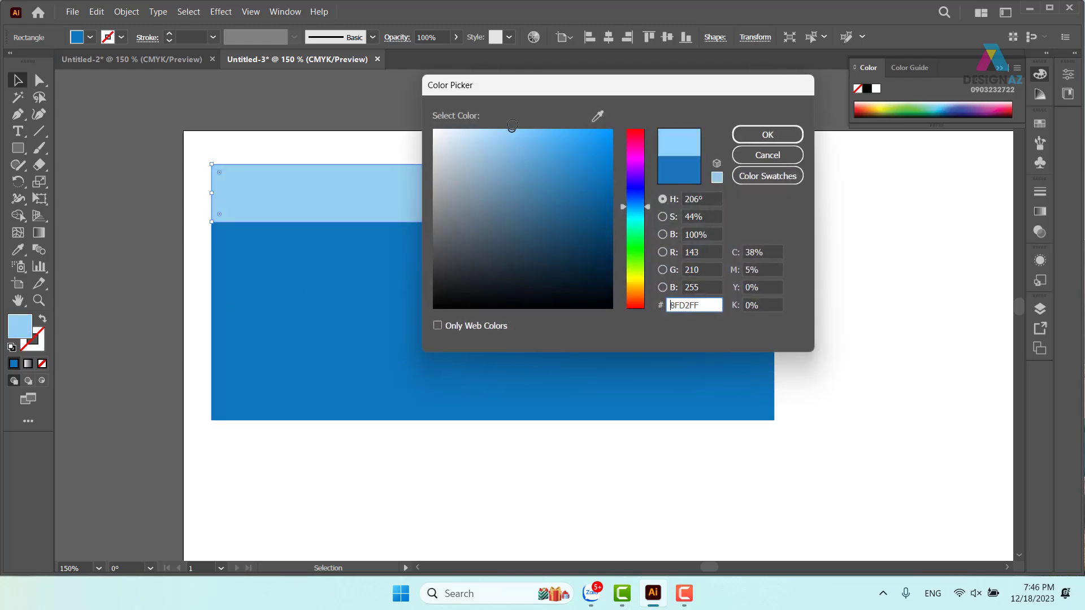
left_click(768, 136)
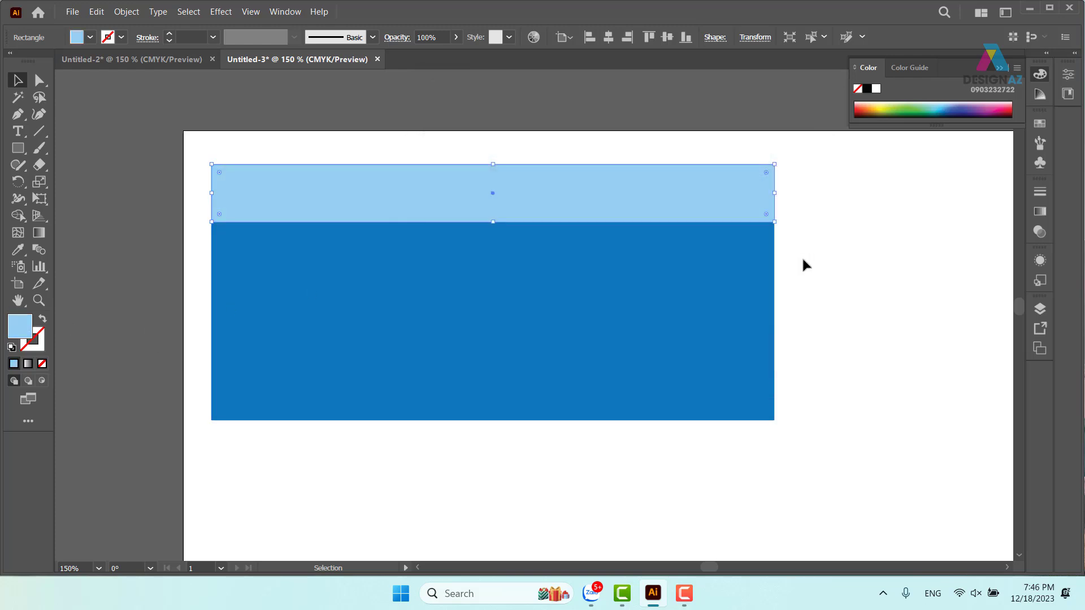
left_click(816, 291)
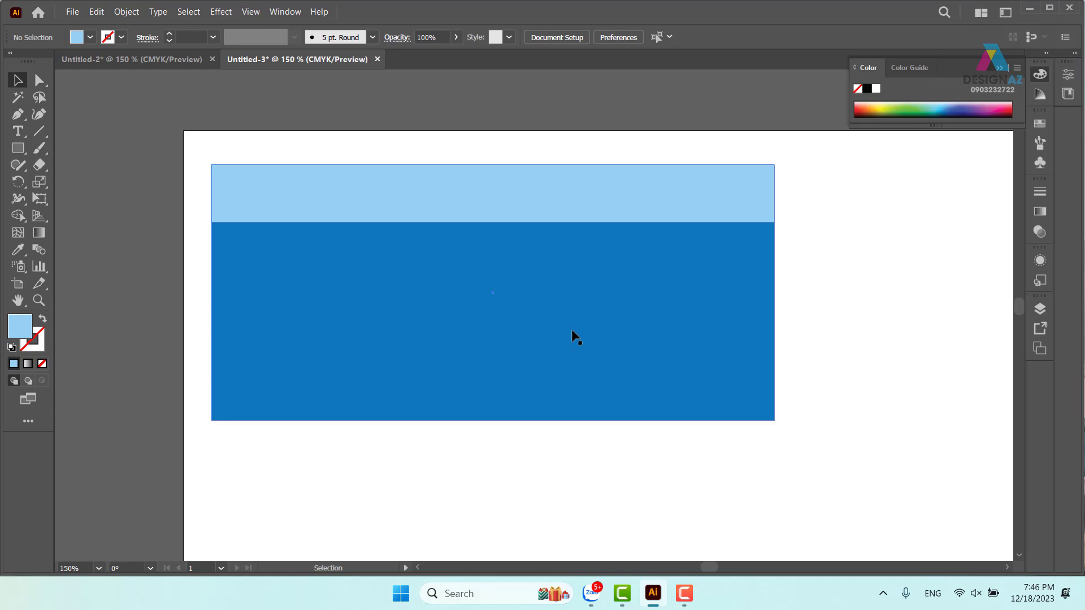
- At 200% zoom, paste a copy behind the light-blue band and stretch it lower
left_click_drag(868, 346, 829, 352)
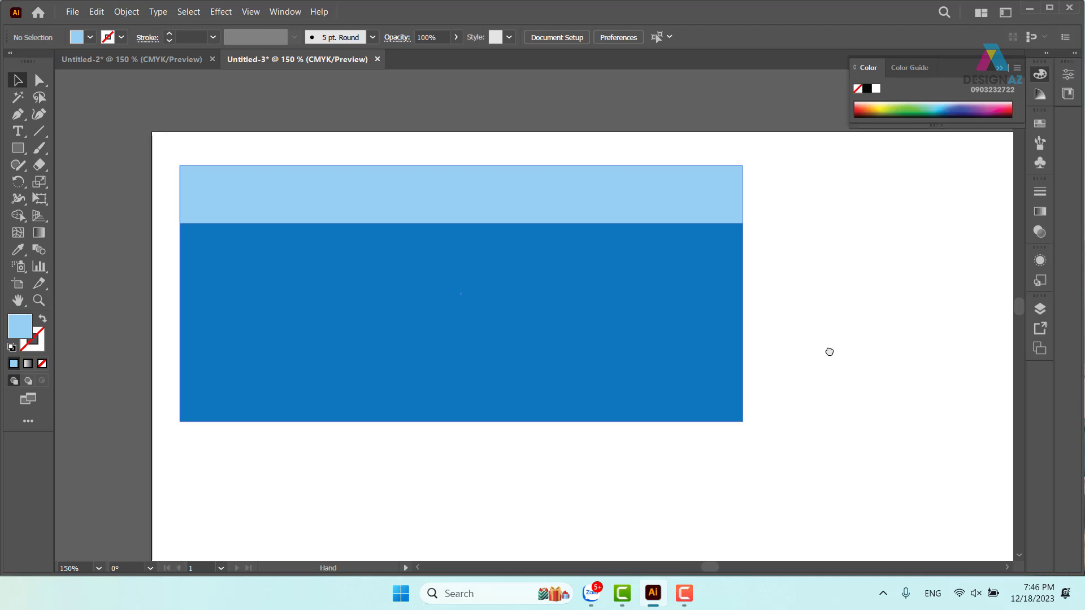
key("ctrl+=")
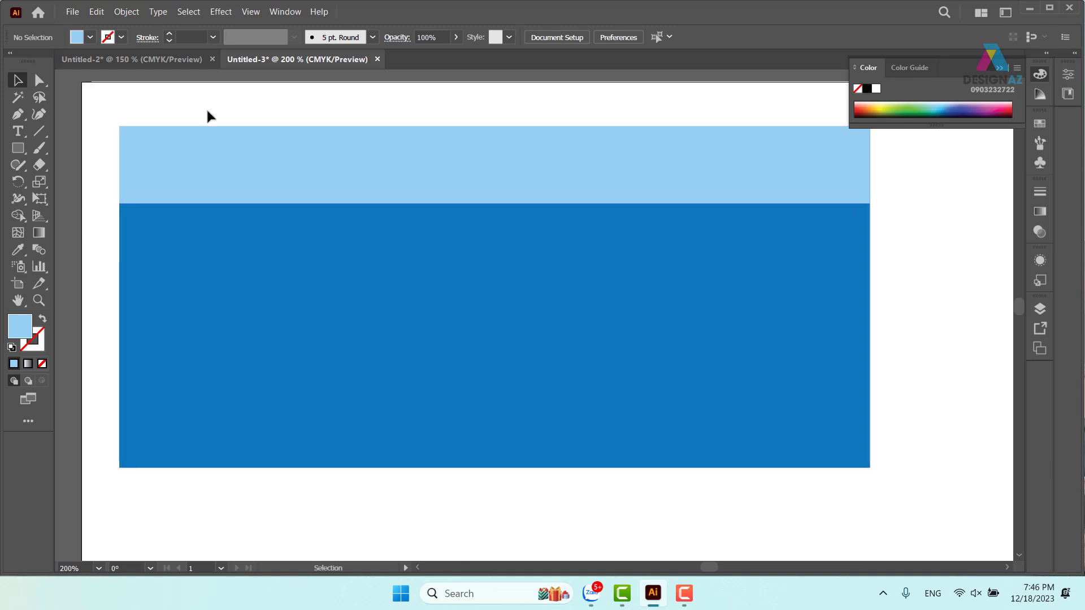
left_click(277, 164)
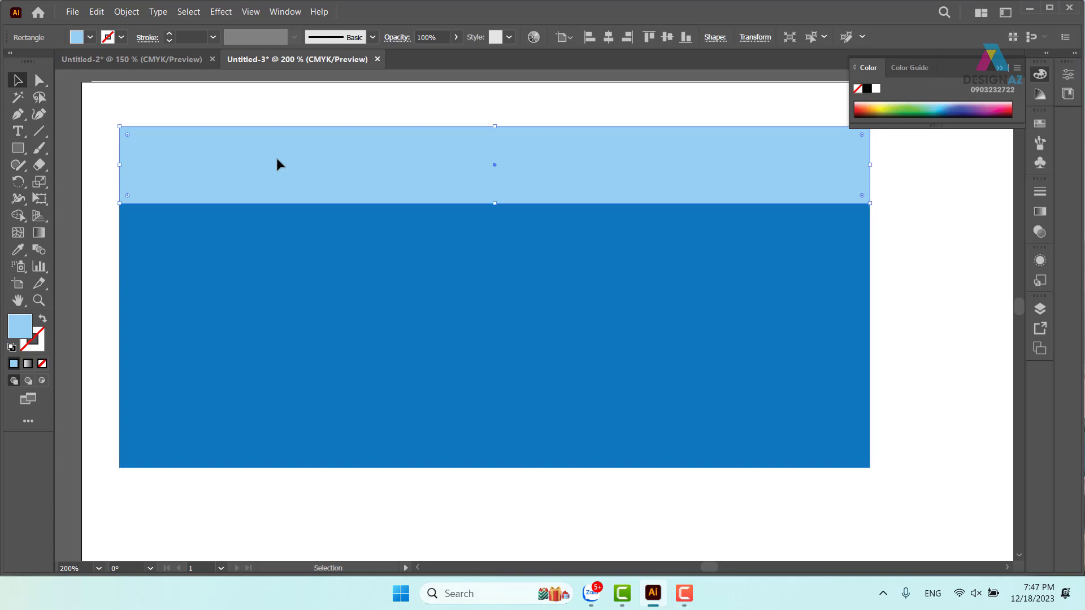
left_click(100, 13)
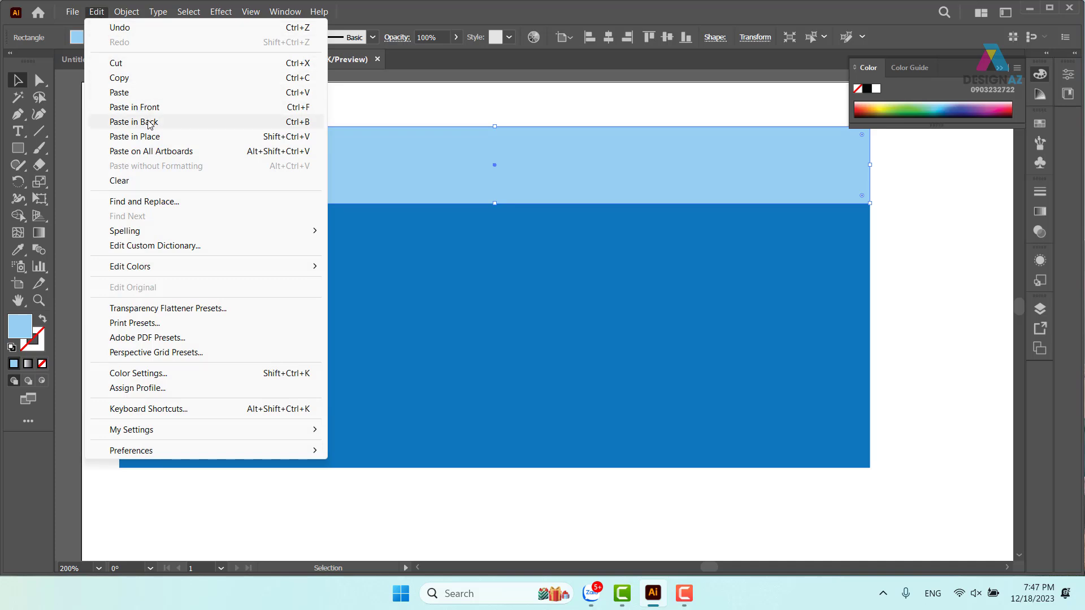
left_click(149, 123)
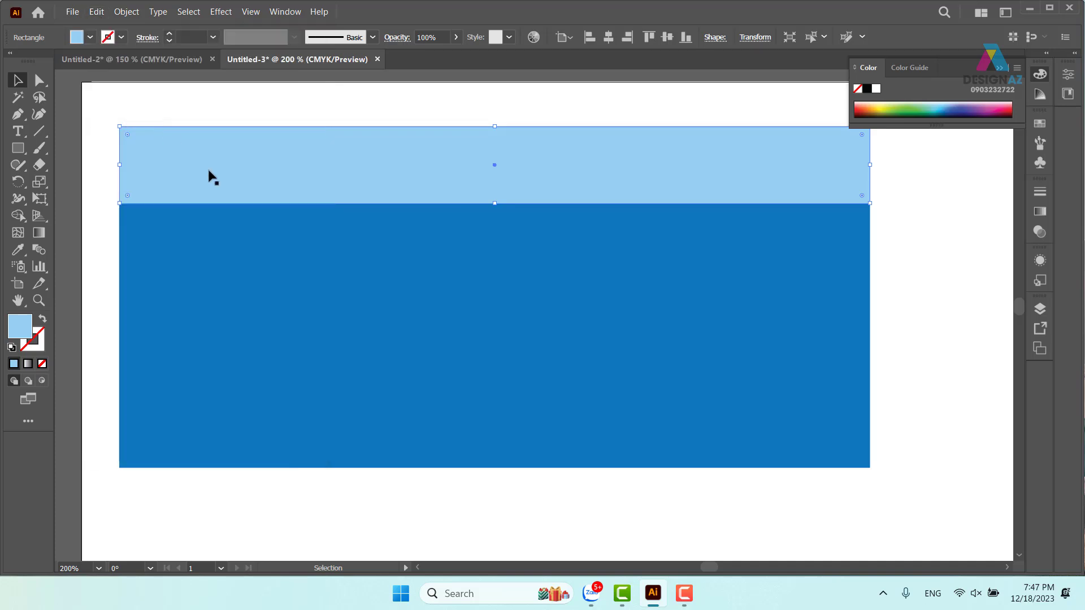
left_click_drag(495, 205, 495, 219)
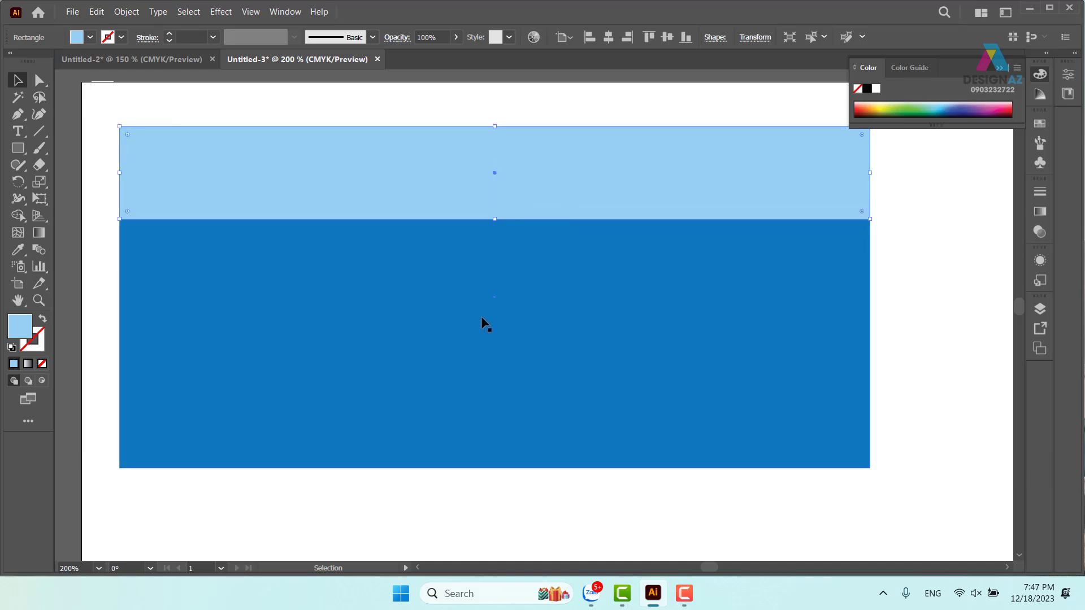
- Stretch the front light-blue band down to match the back copy
left_click(939, 248)
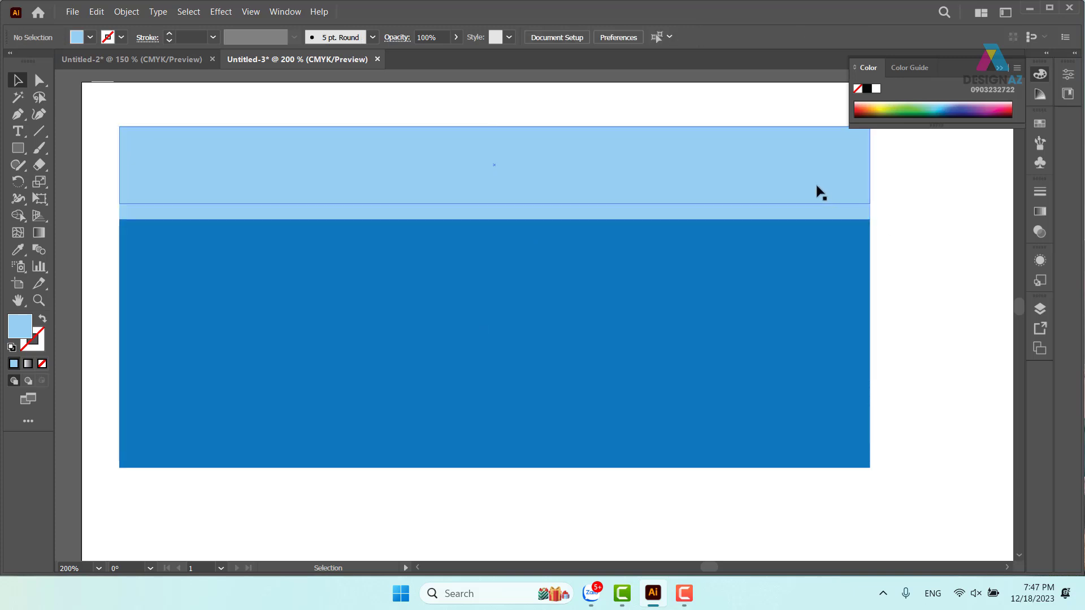
left_click(809, 177)
left_click_drag(805, 204, 804, 219)
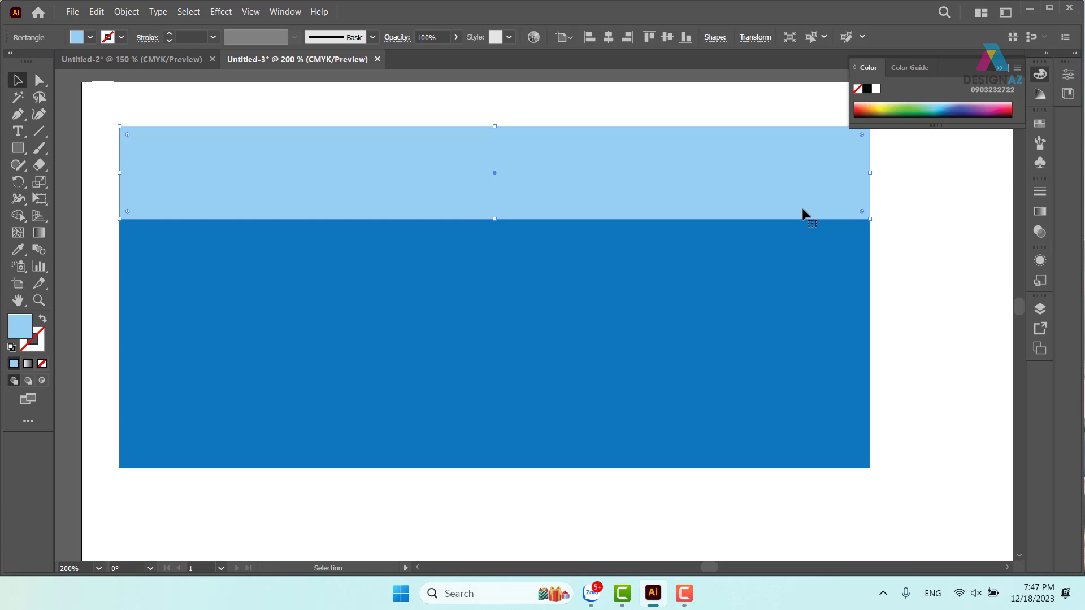
left_click(933, 296)
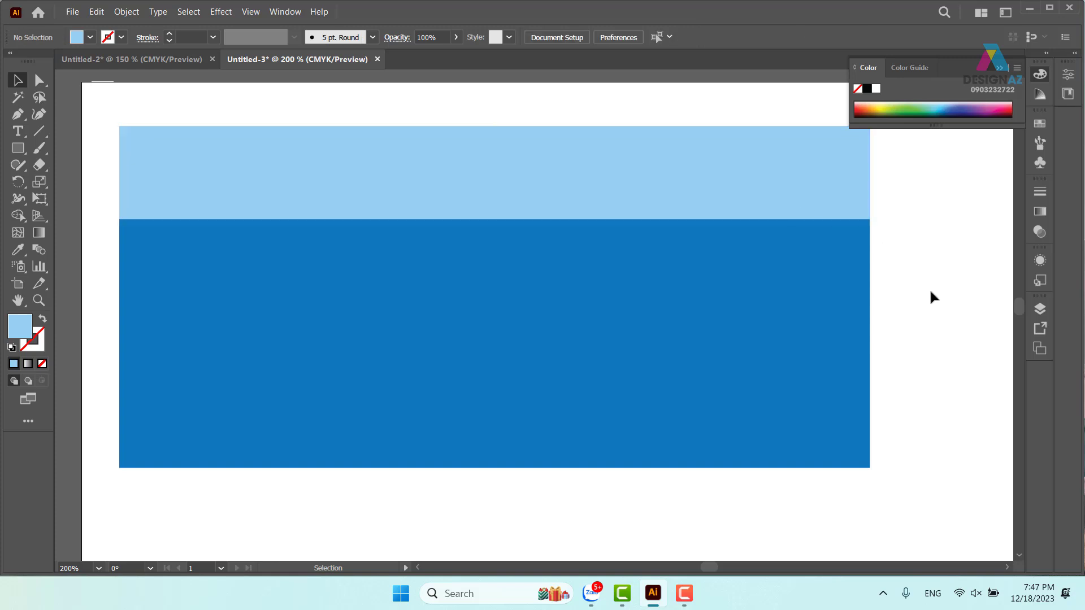
- Recolour the selected band medium blue 5AADDB
left_click(834, 219)
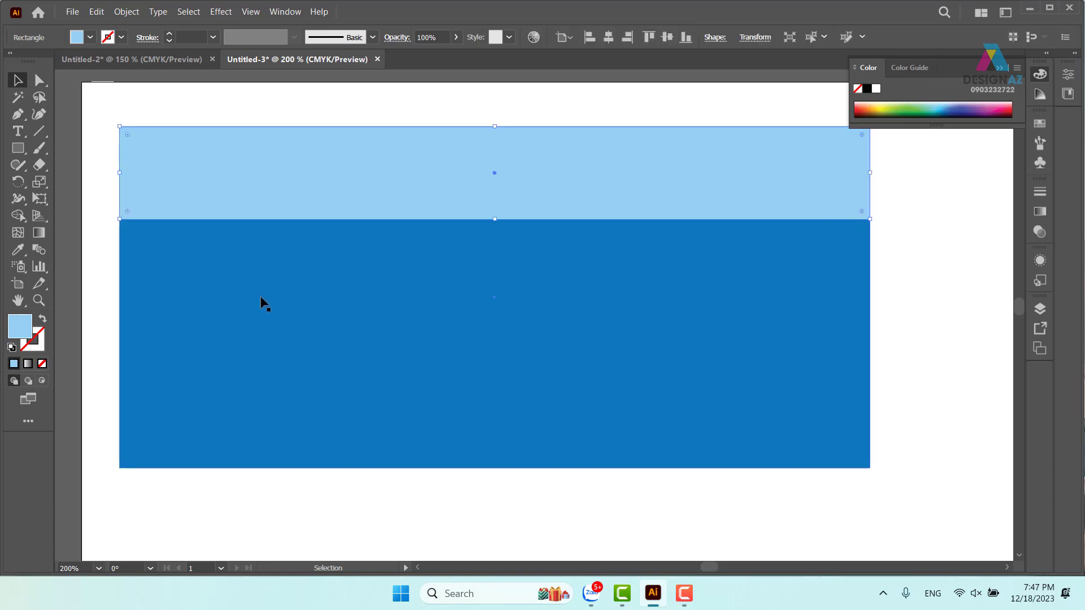
double_click(20, 332)
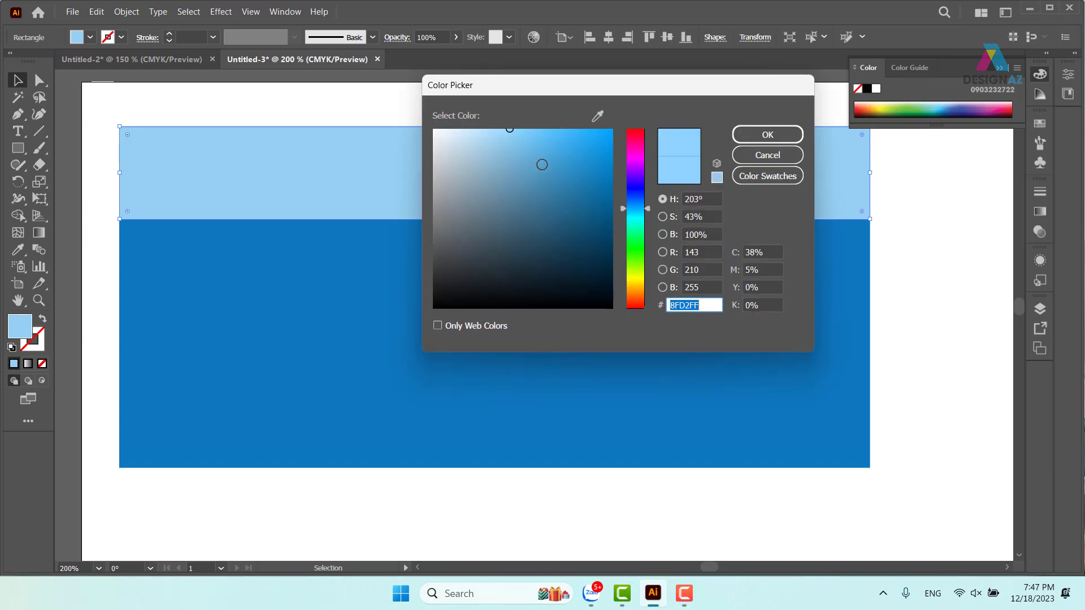
left_click(542, 164)
left_click_drag(542, 164, 539, 154)
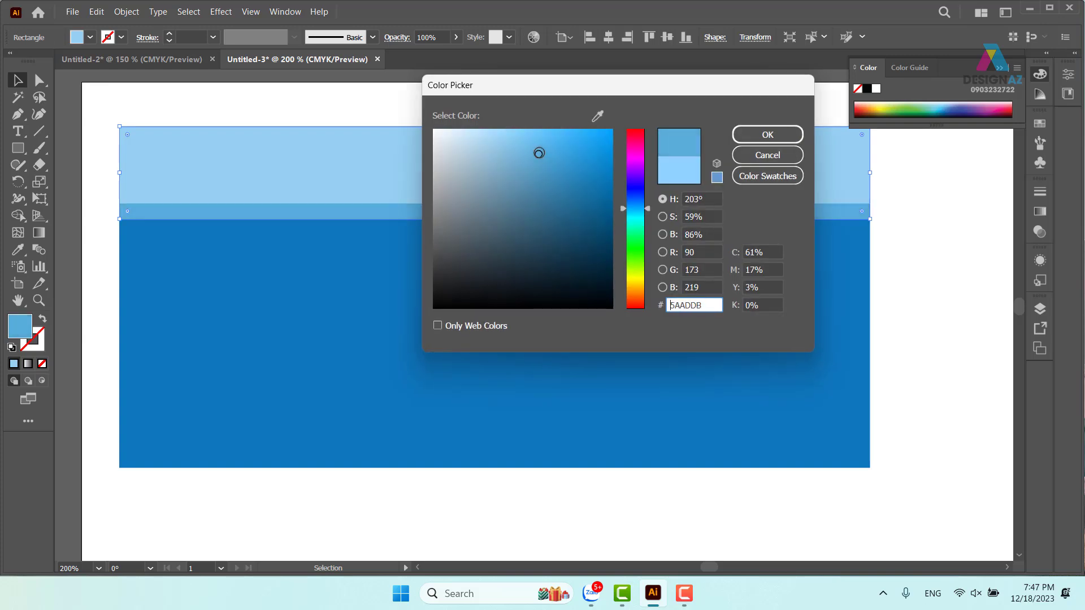
left_click(747, 140)
- Click through the banner body, medium-blue strip and top band to check the layering
left_click(945, 289)
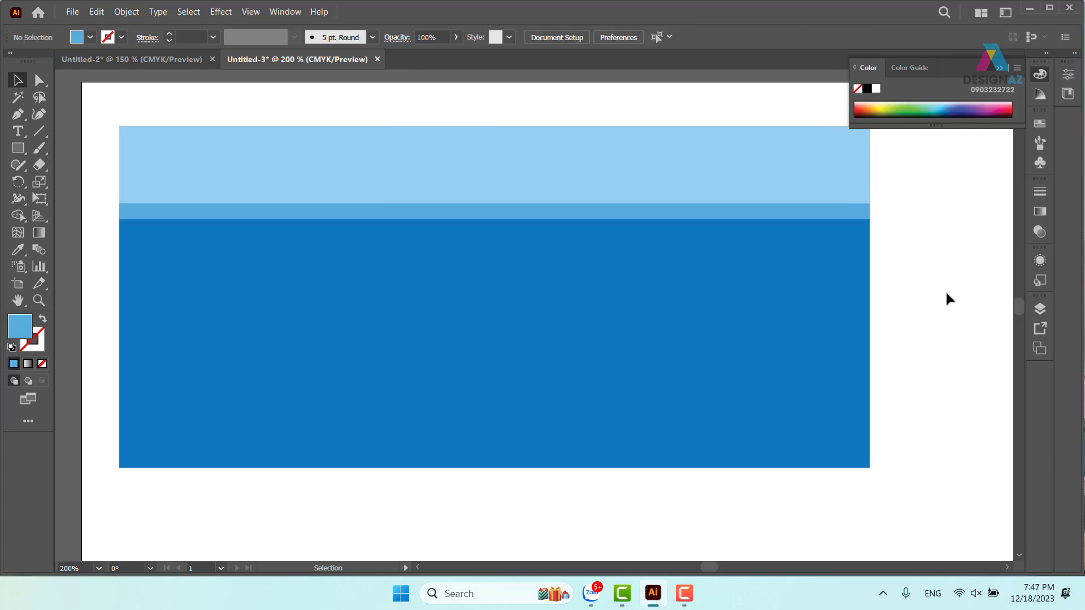
left_click(803, 303)
left_click(799, 210)
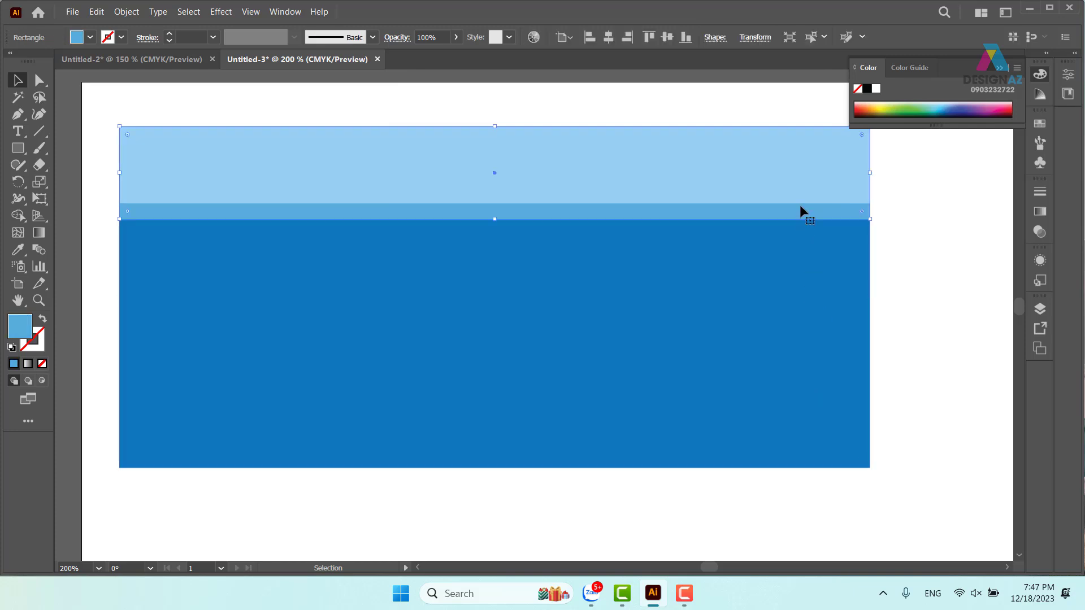
left_click(797, 175)
left_click(927, 260)
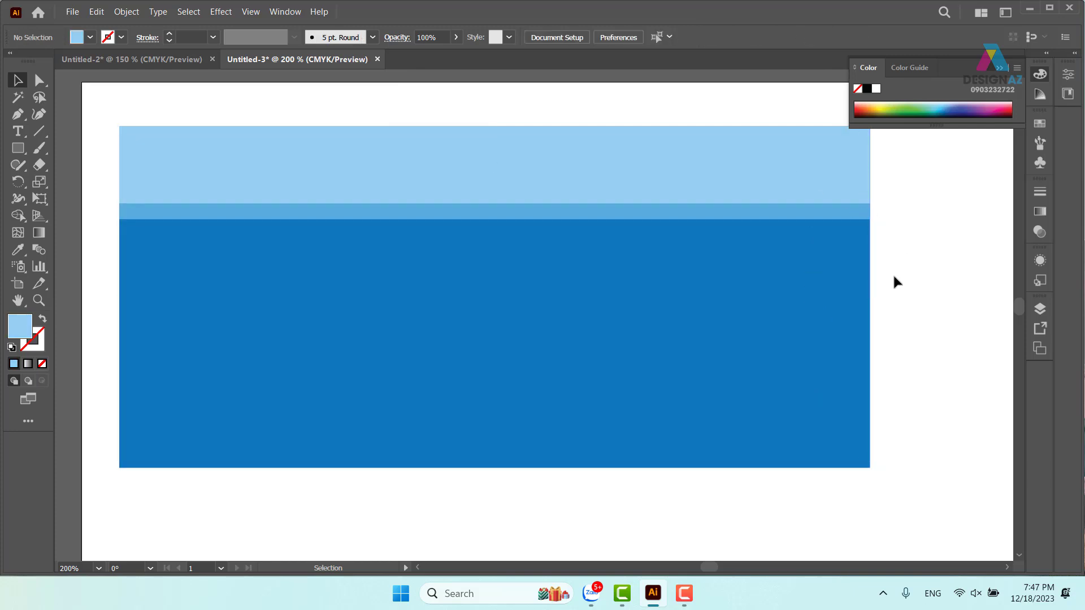
left_click(814, 214)
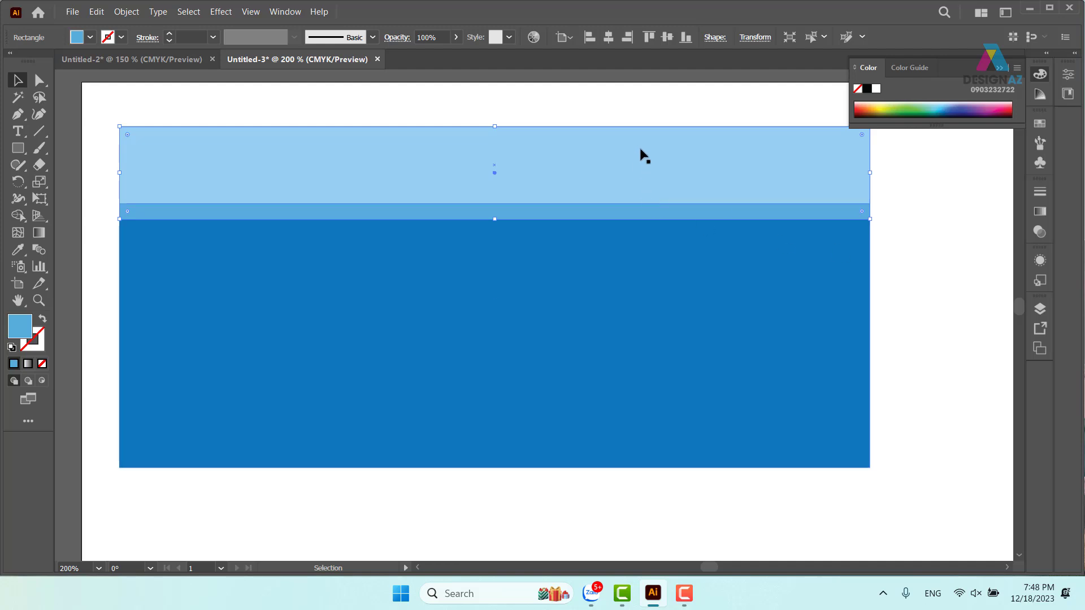
- Zoom out to 100% and select the dark-blue banner body for duplication
left_click_drag(859, 393, 803, 394)
key("ctrl+minus")
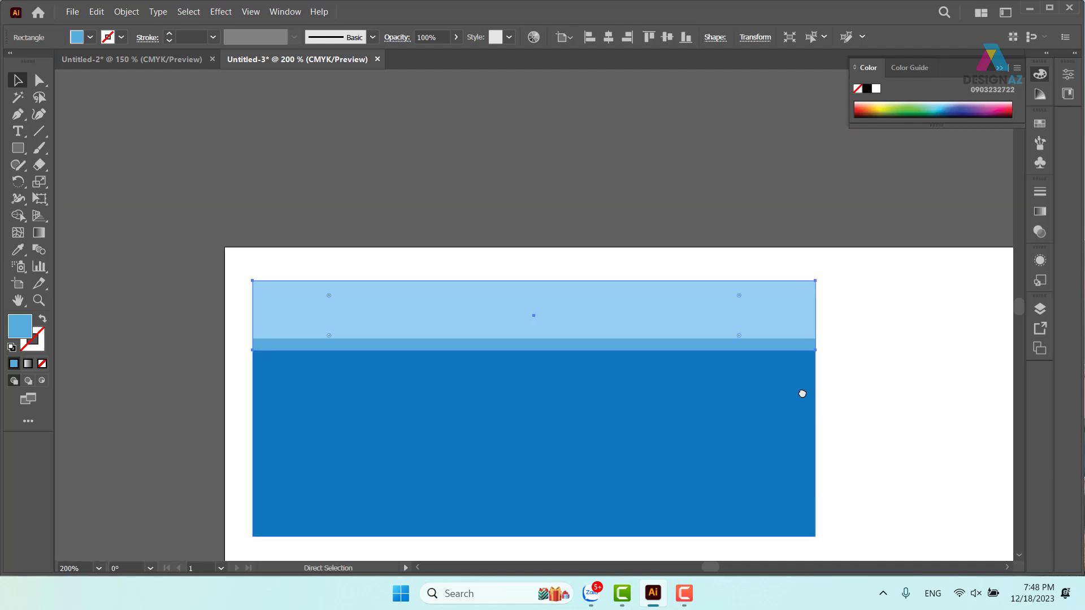
key("ctrl+minus")
left_click_drag(825, 414, 529, 318)
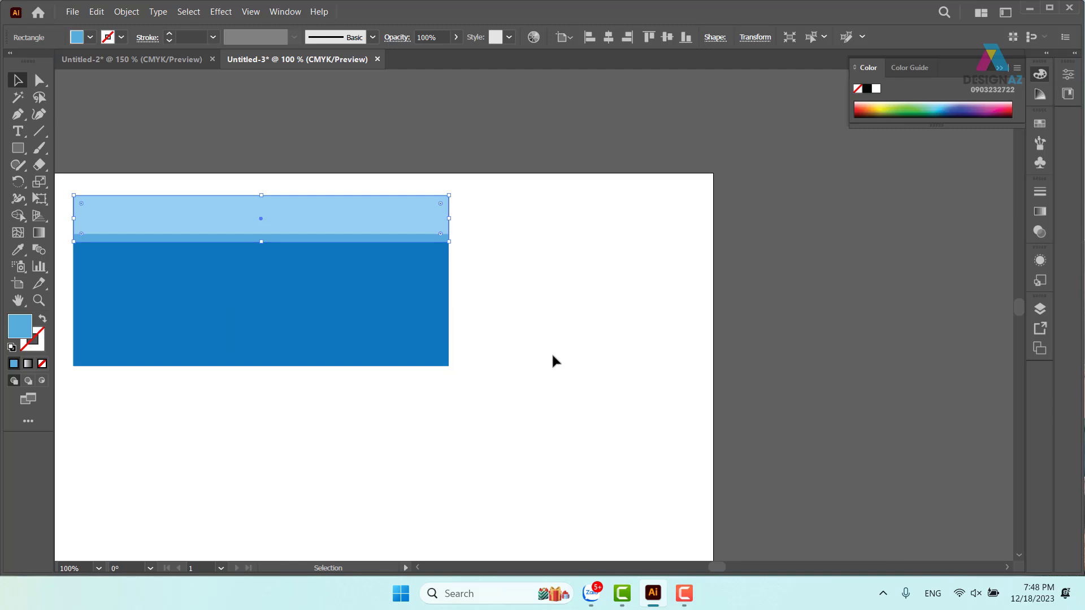
left_click(551, 352)
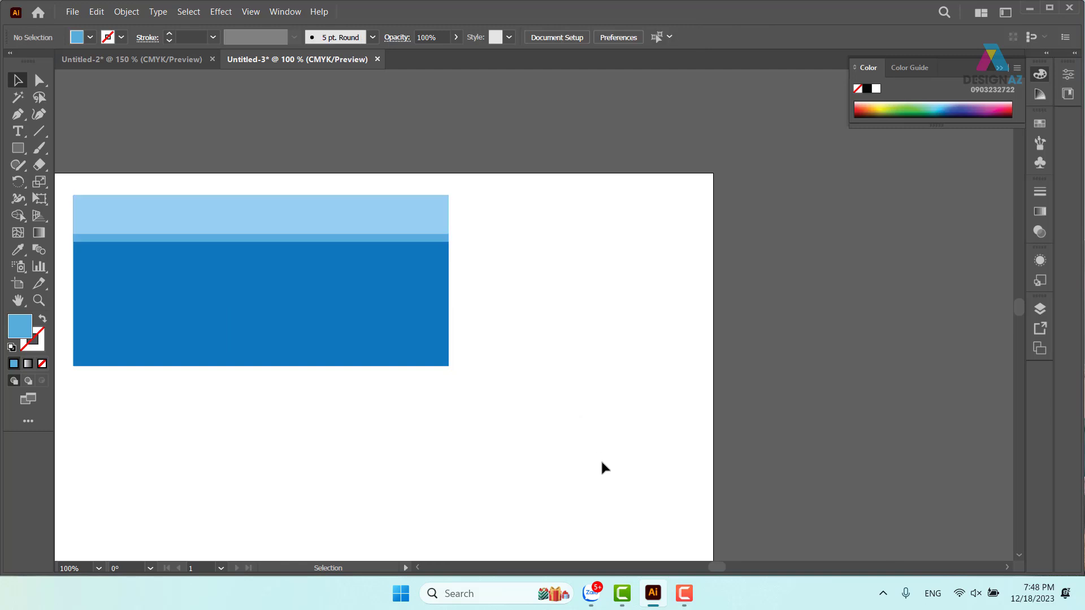
left_click(276, 312)
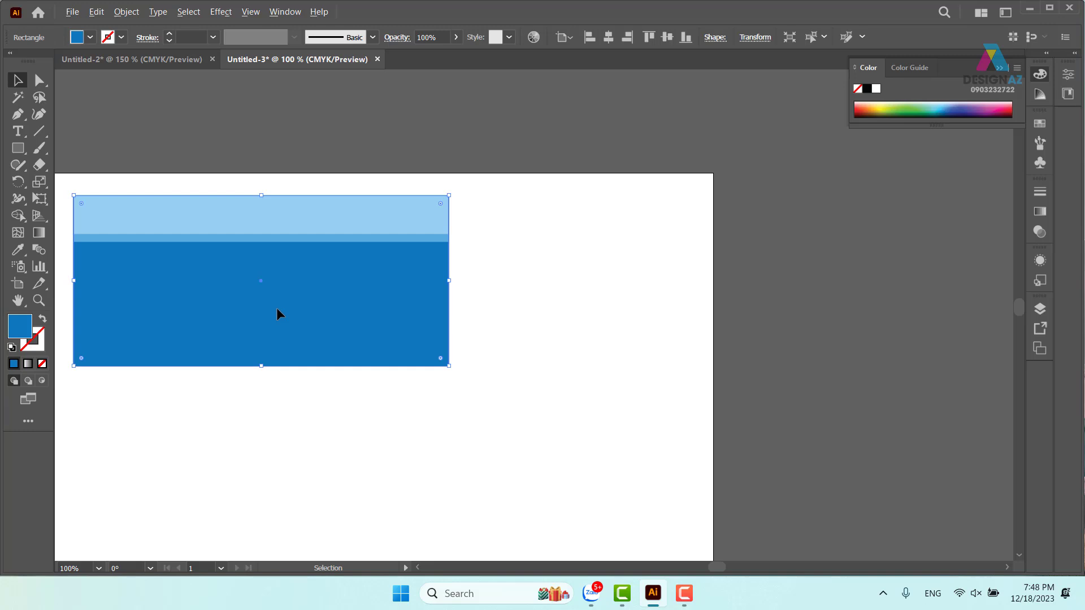
key("alt")
key("alt")
- Alt+Shift-drag a level copy of the blue banner to the right
mouse_move(191, 303)
left_mouse_down()
mouse_move(677, 311)
mouse_move(647, 301)
left_mouse_up()
key("alt+shift")
key("shift")
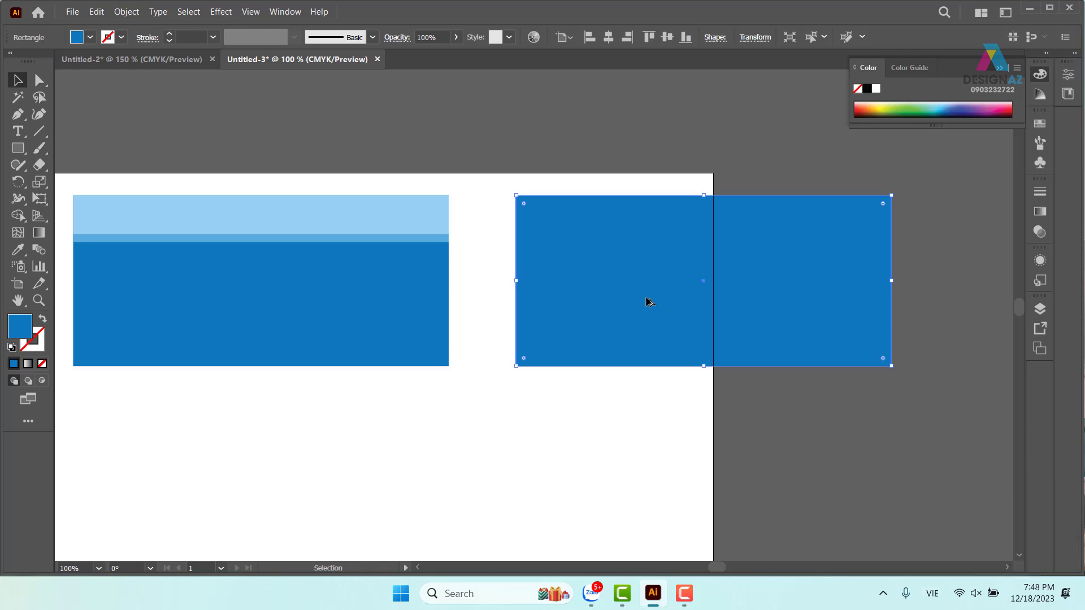
left_click_drag(669, 429, 623, 436)
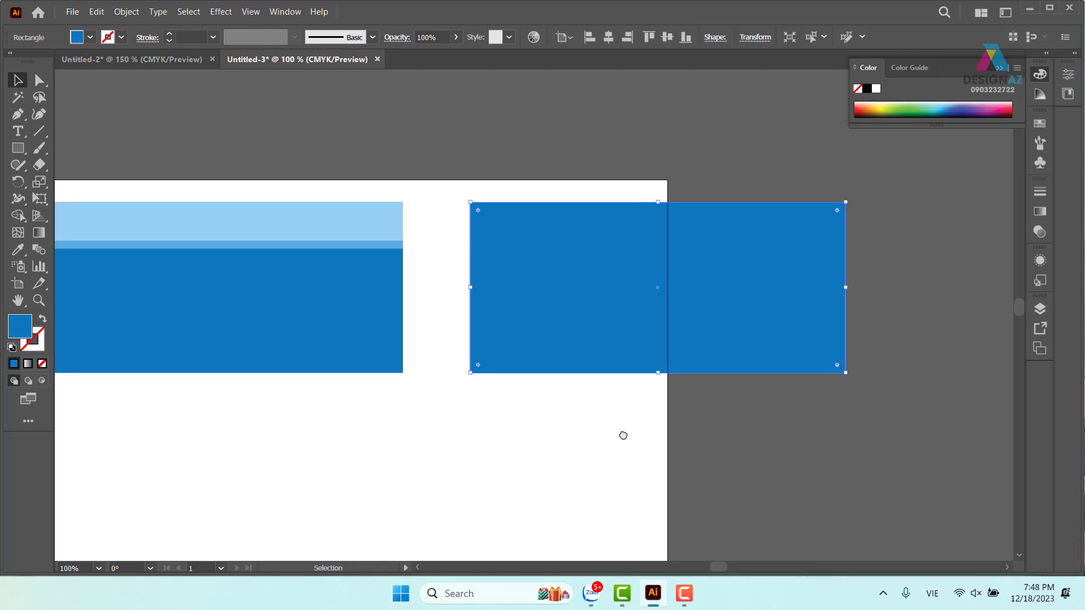
left_click(604, 465)
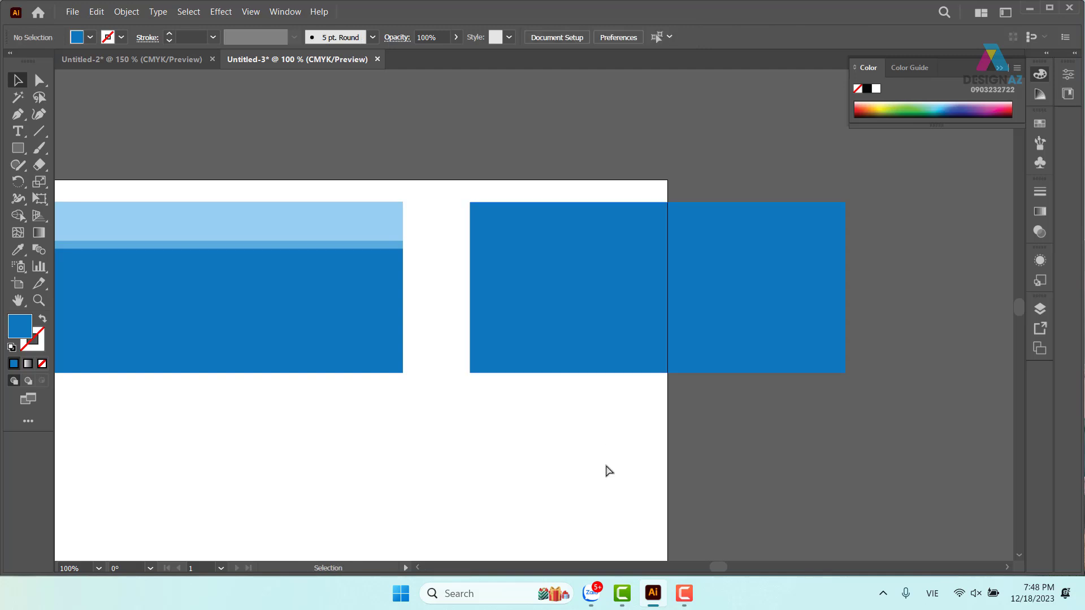
- Hide the artboards with Ctrl+Shift+H and frame both banners at 100%
key("ctrl+minus")
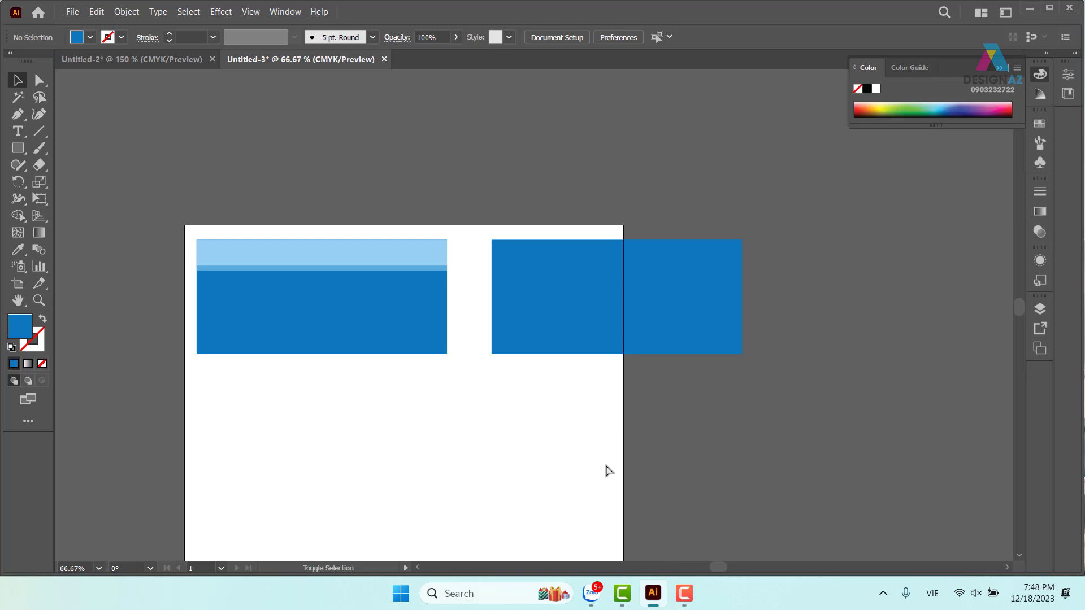
key("ctrl+plus")
key("ctrl+plus")
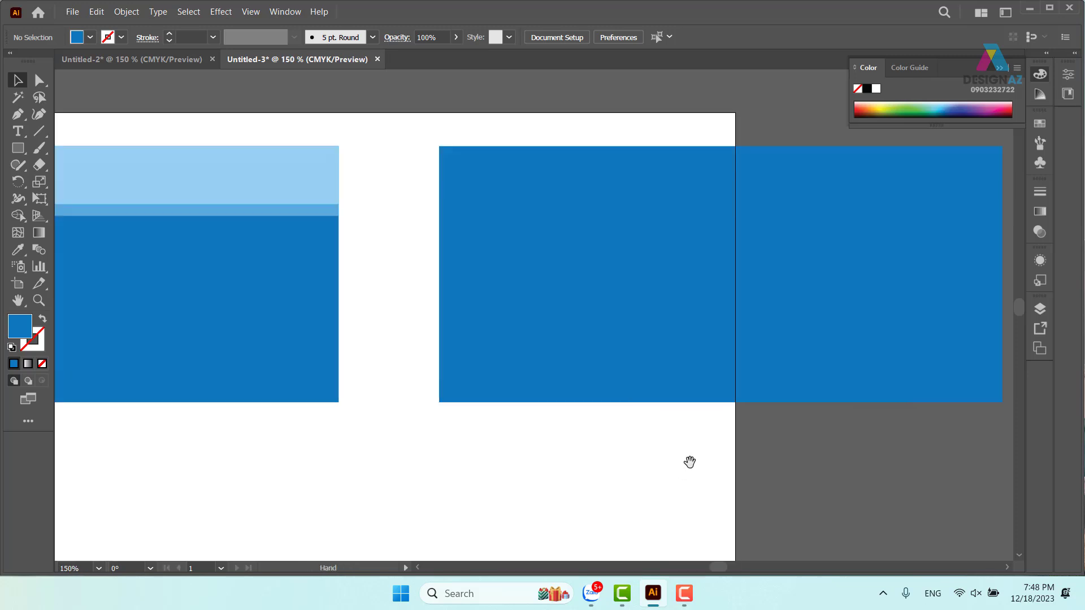
left_click_drag(687, 459, 492, 479)
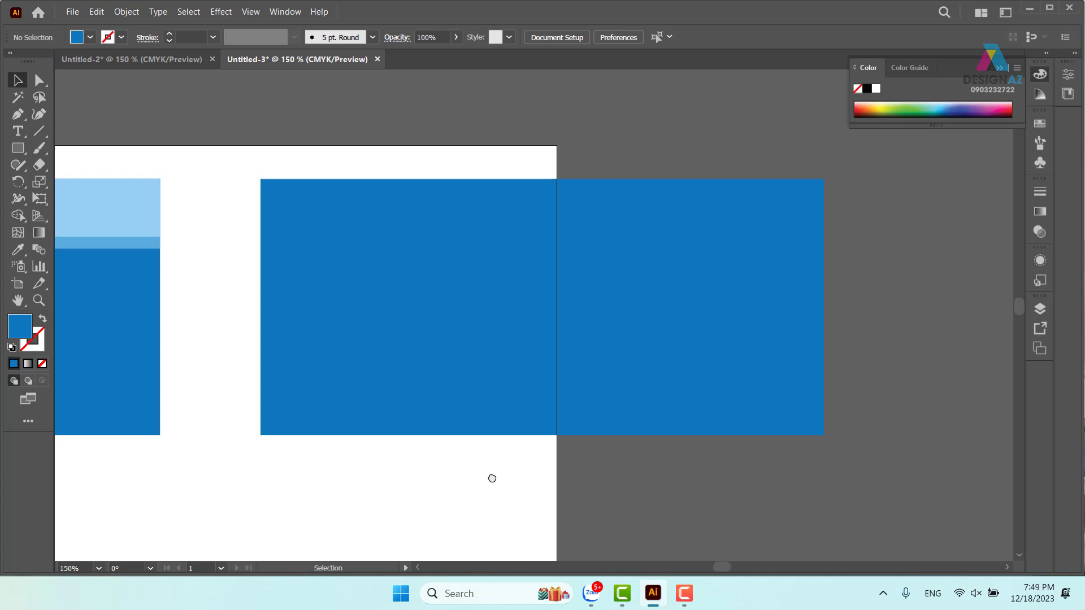
key("ctrl+shift+h")
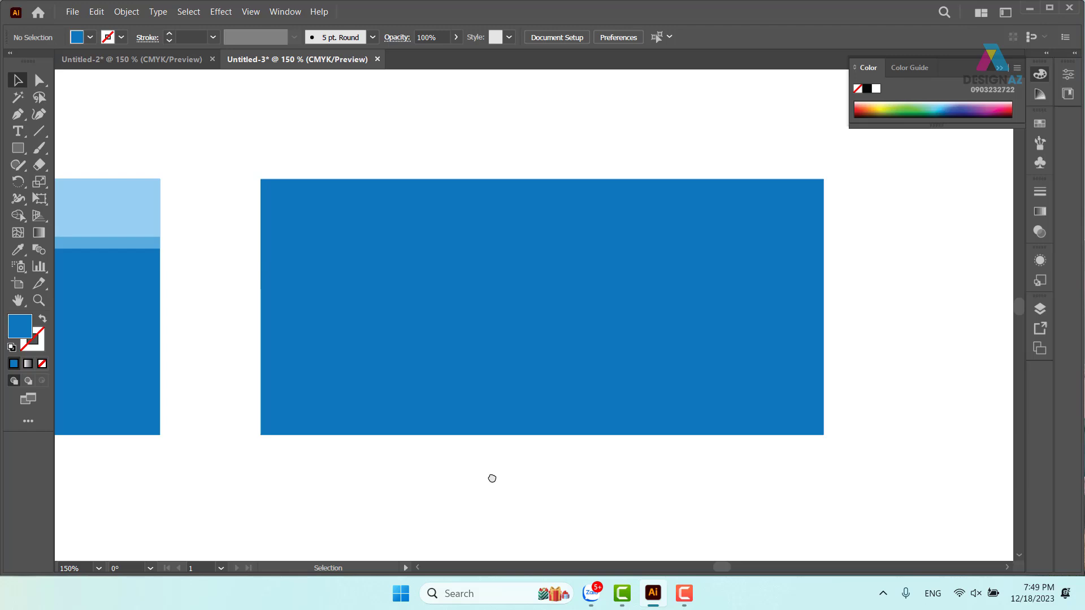
key("ctrl+minus")
key("ctrl+minus")
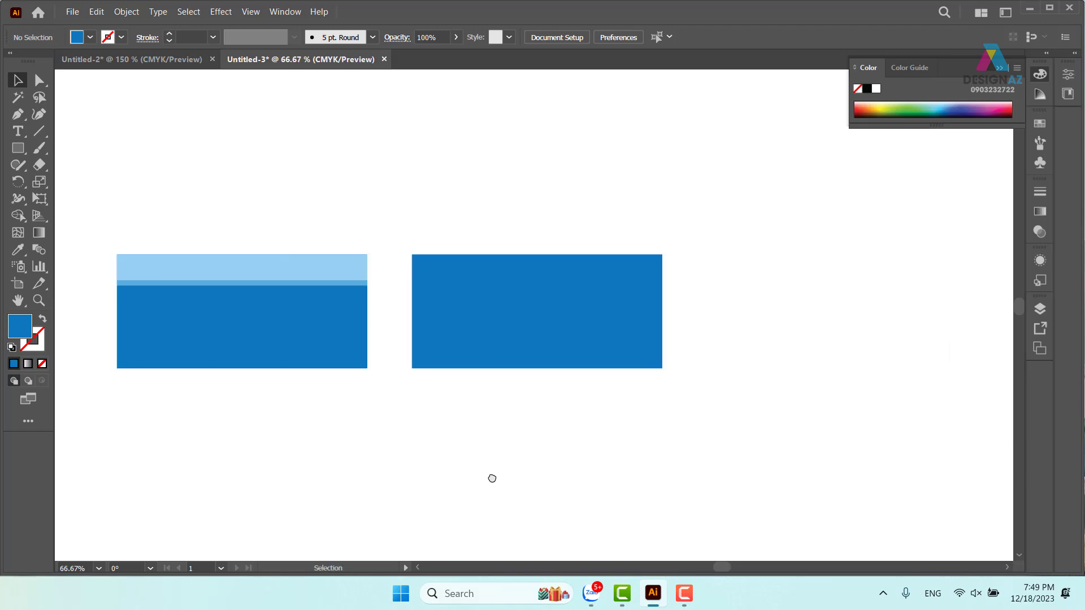
left_click_drag(434, 487, 554, 494)
key("ctrl+equal")
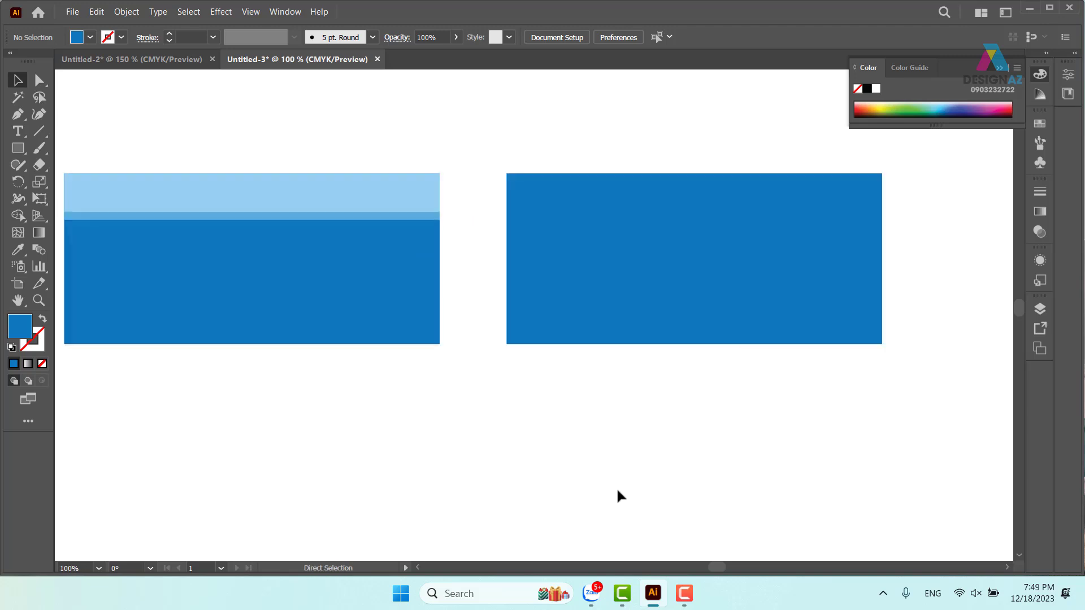
scroll(618, 486, "right", 3)
- Fill the right-hand banner with the purple swatch
left_click(656, 260)
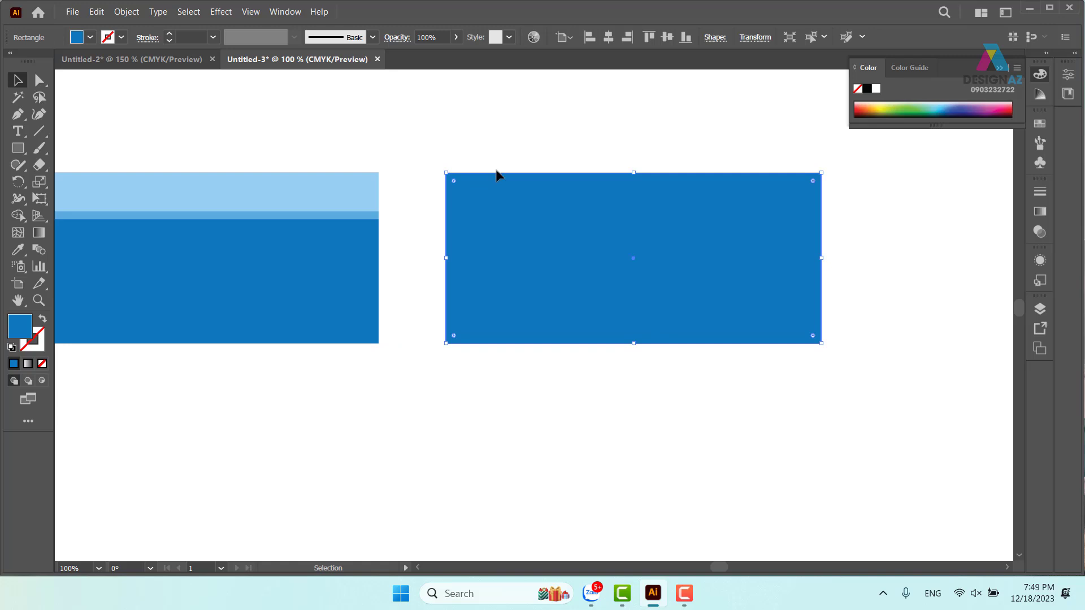
left_click(1044, 126)
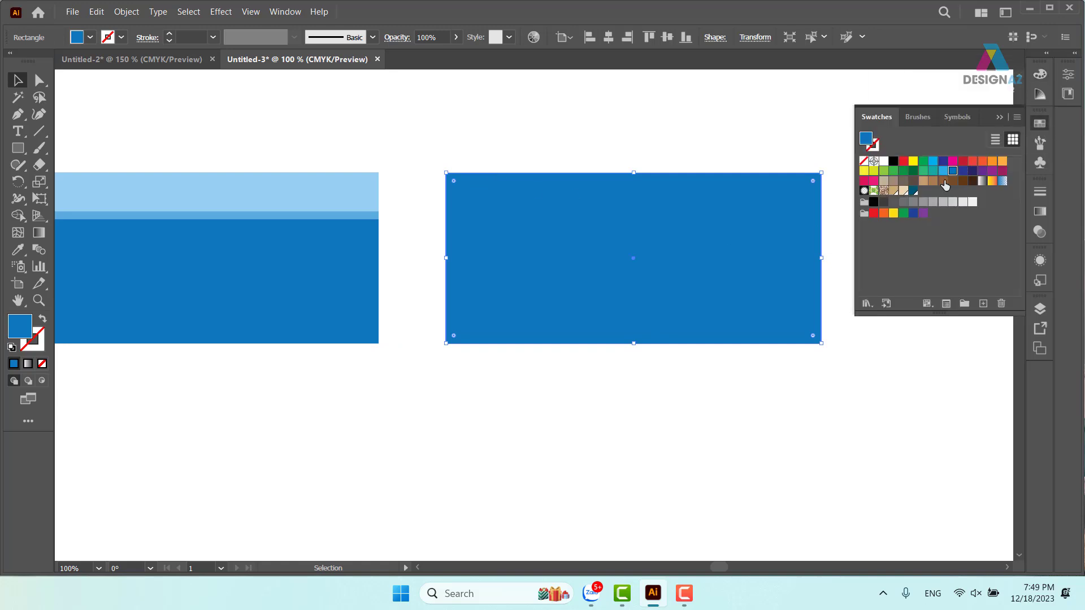
left_click(983, 171)
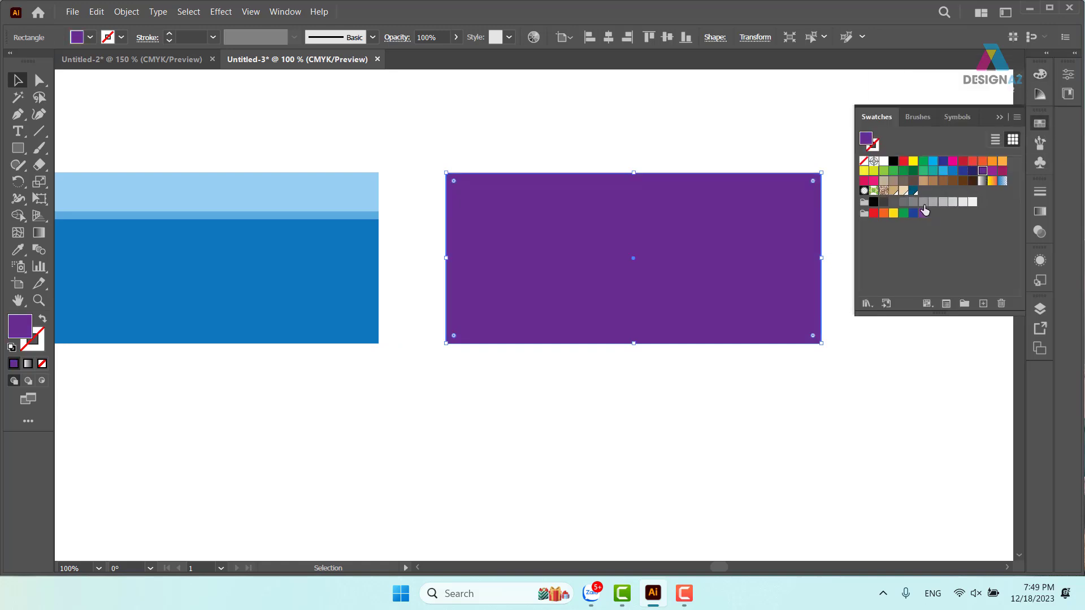
left_click(625, 122)
- Centre the purple banner at 150% zoom and reselect it
scroll(566, 385, "right", 5)
key("ctrl+equal")
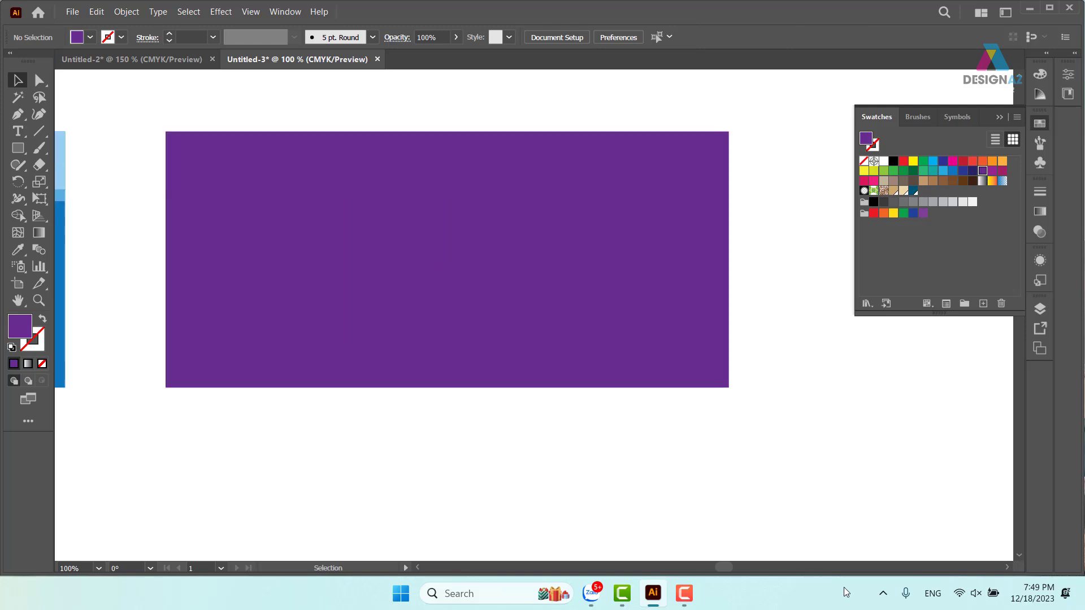
key("ctrl+equal")
key("space")
left_click_drag(307, 268, 393, 326)
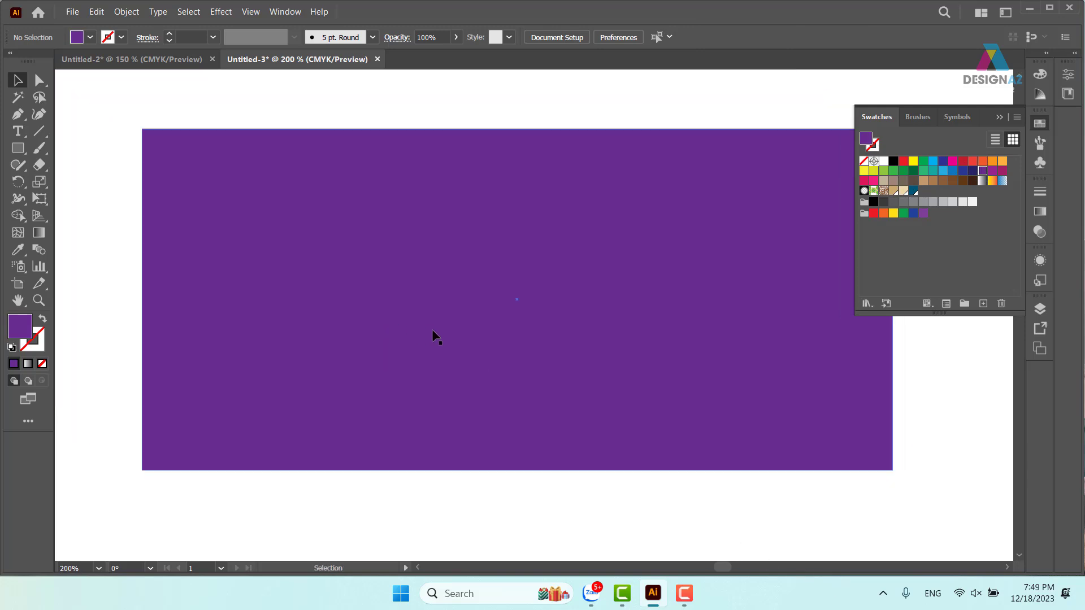
key("ctrl+minus")
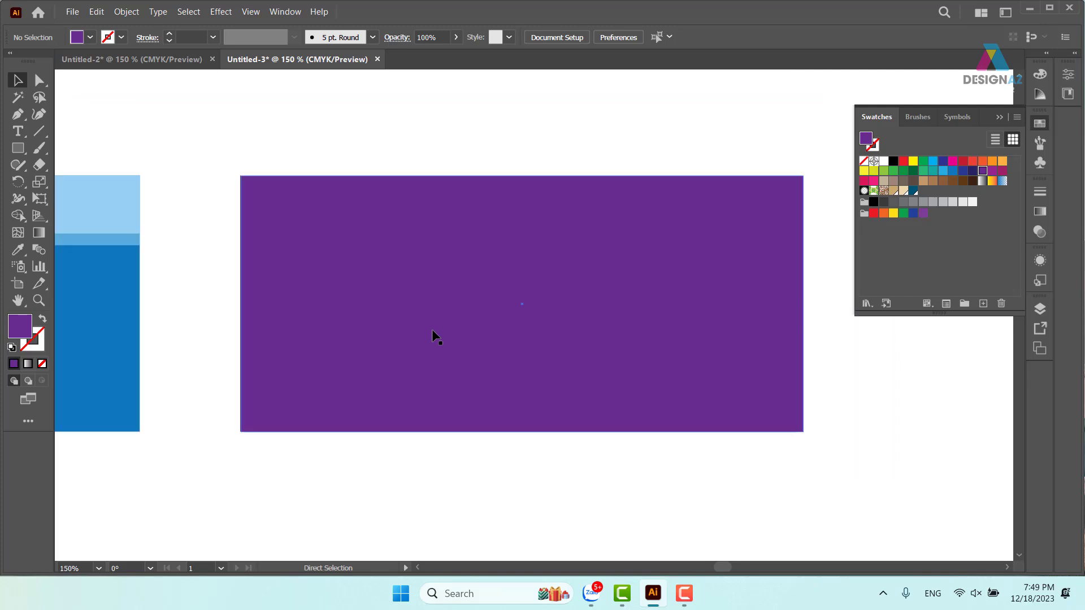
key("space")
left_click_drag(513, 335, 468, 328)
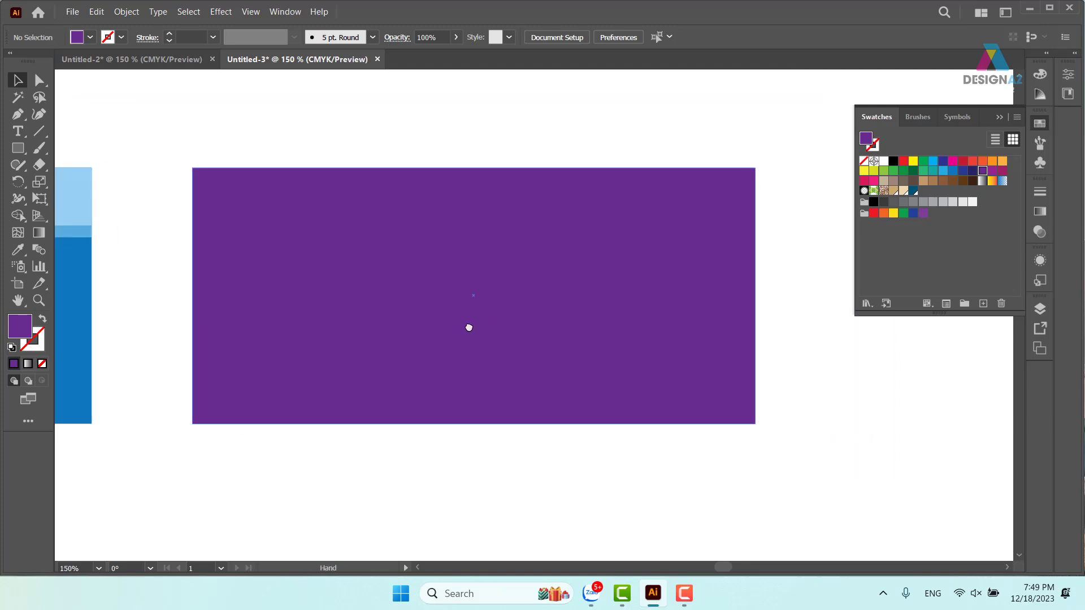
left_click(486, 266)
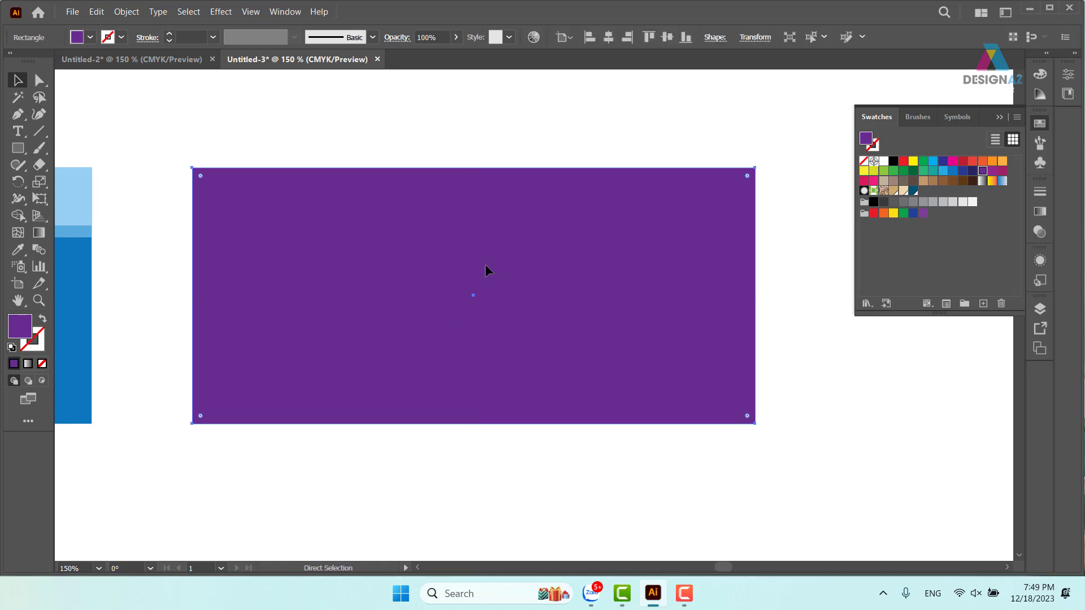
- Shrink the front copy to a 1.3 cm top strip filled light purple B78CDD
left_click_drag(473, 423, 484, 234)
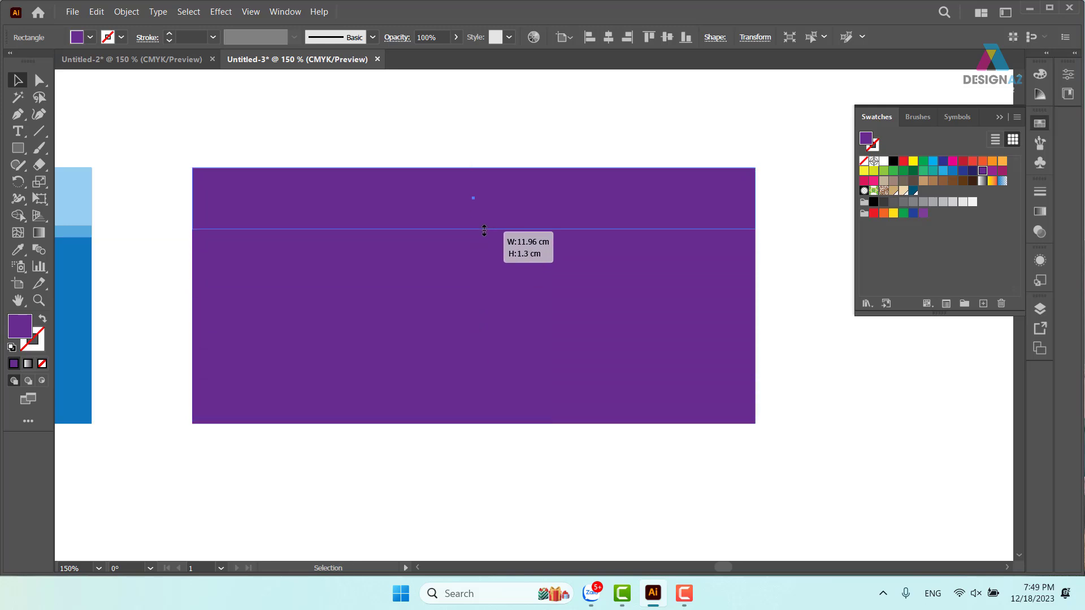
left_click_drag(484, 234, 484, 228)
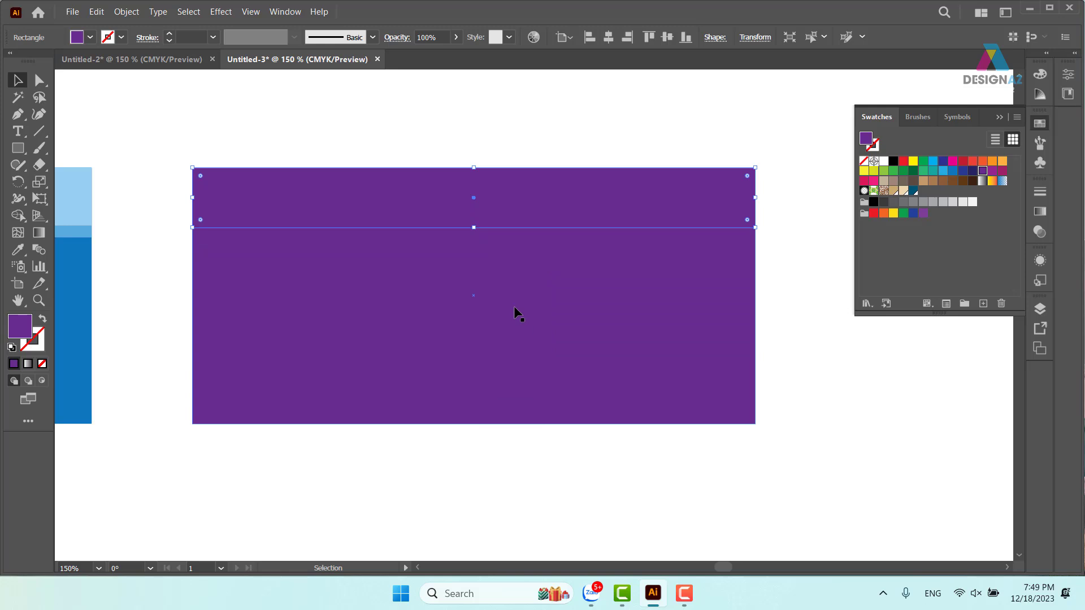
double_click(20, 327)
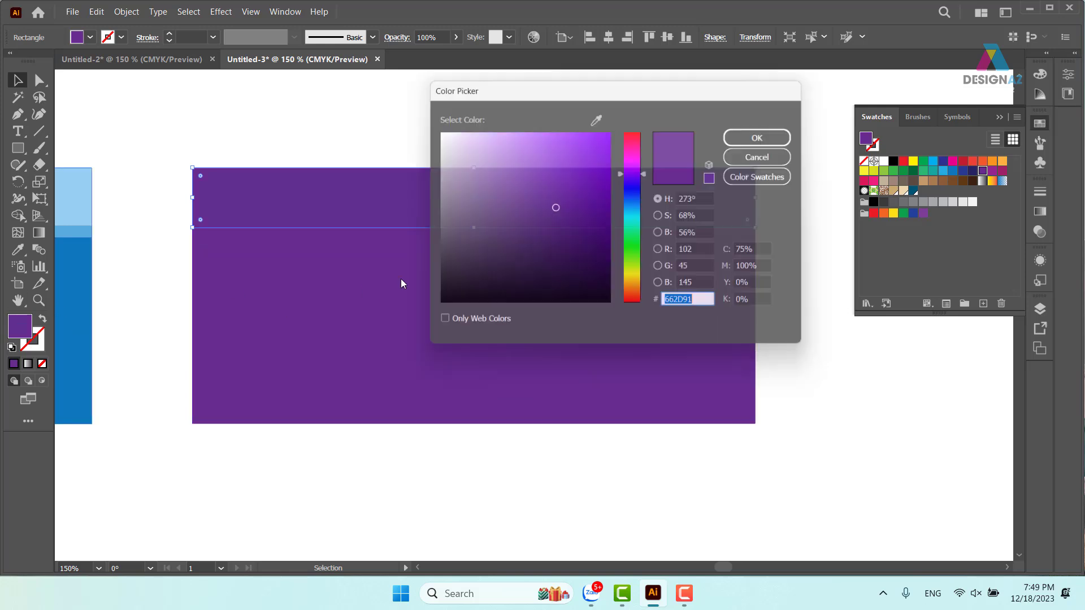
left_click_drag(506, 165, 500, 151)
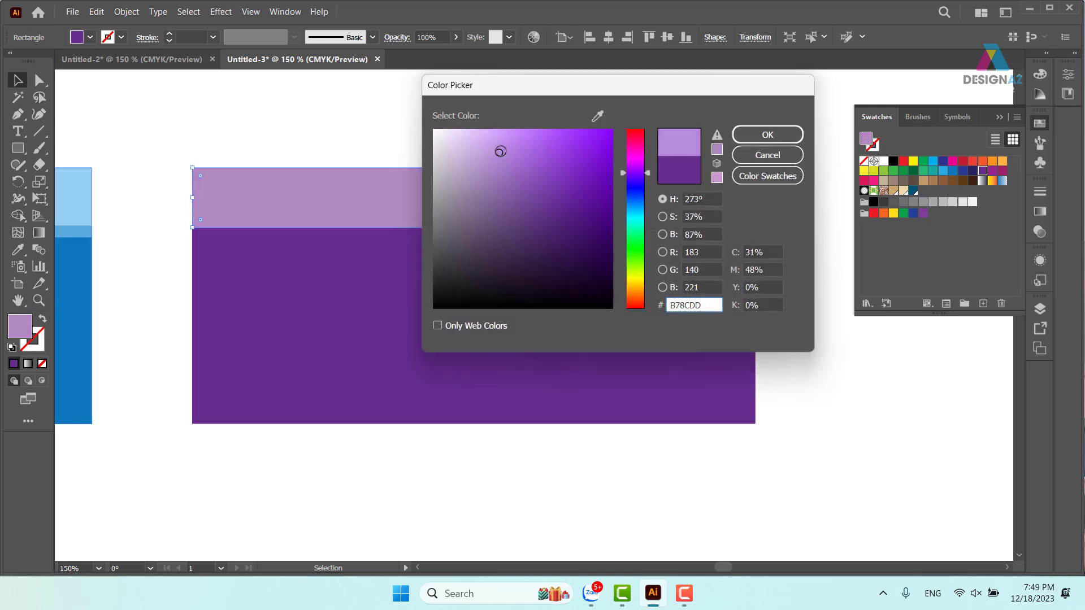
left_click(792, 136)
left_click(490, 134)
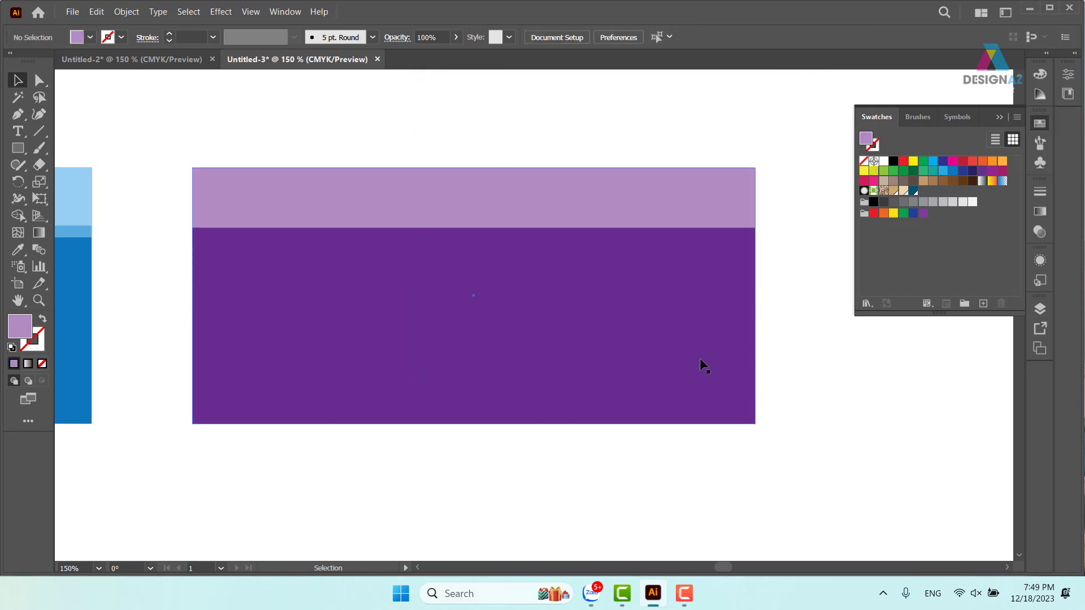
left_click(634, 212)
- Paste a copy behind the lavender band, extend it lower and fill it medium purple #815BAA
key("a")
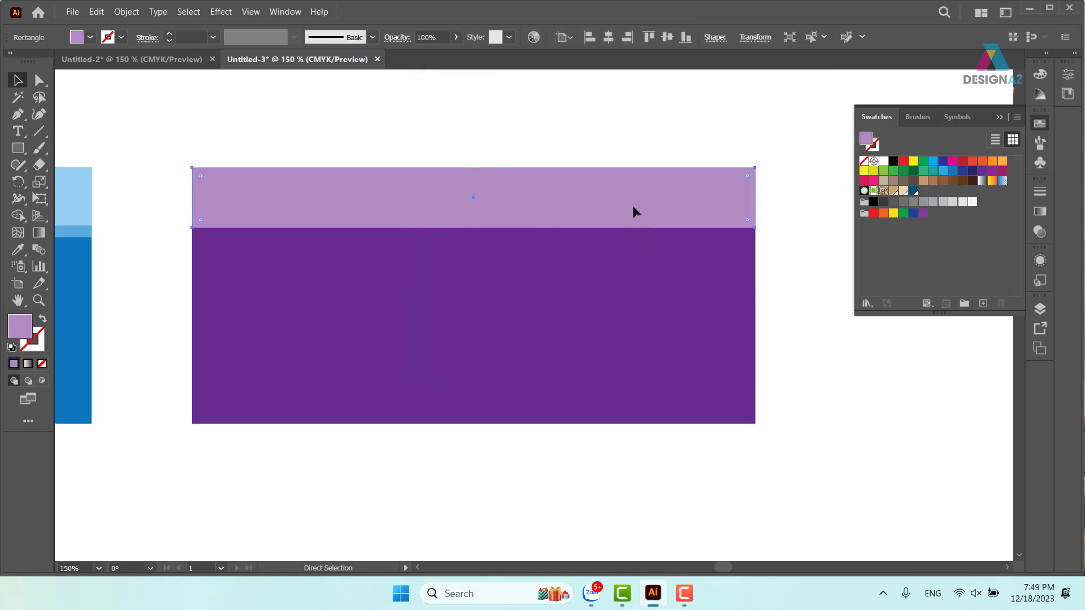
key("v")
key("a")
key("v")
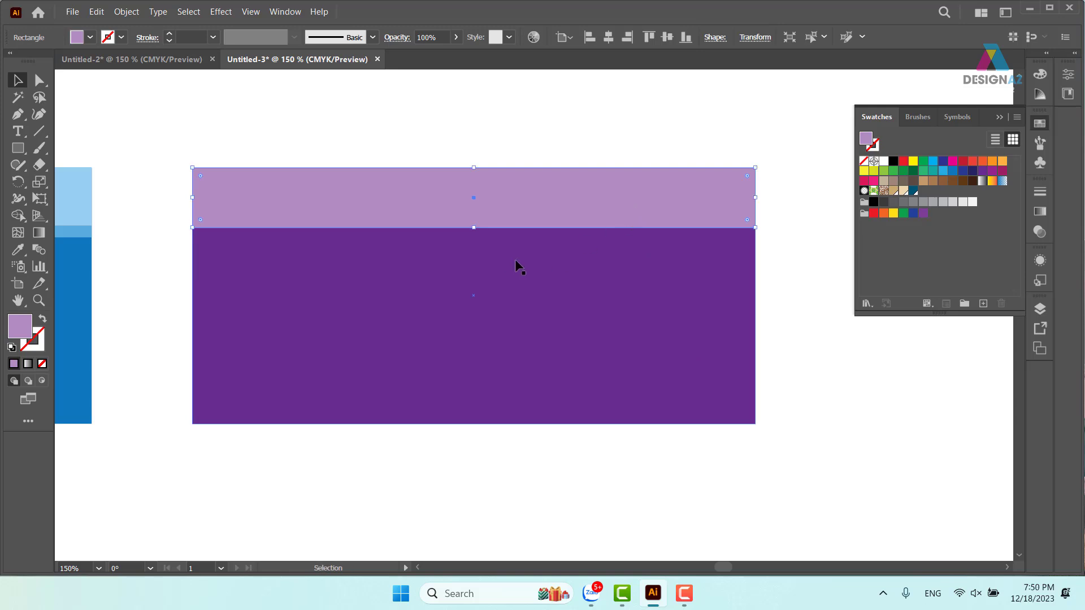
left_click_drag(474, 227, 475, 239)
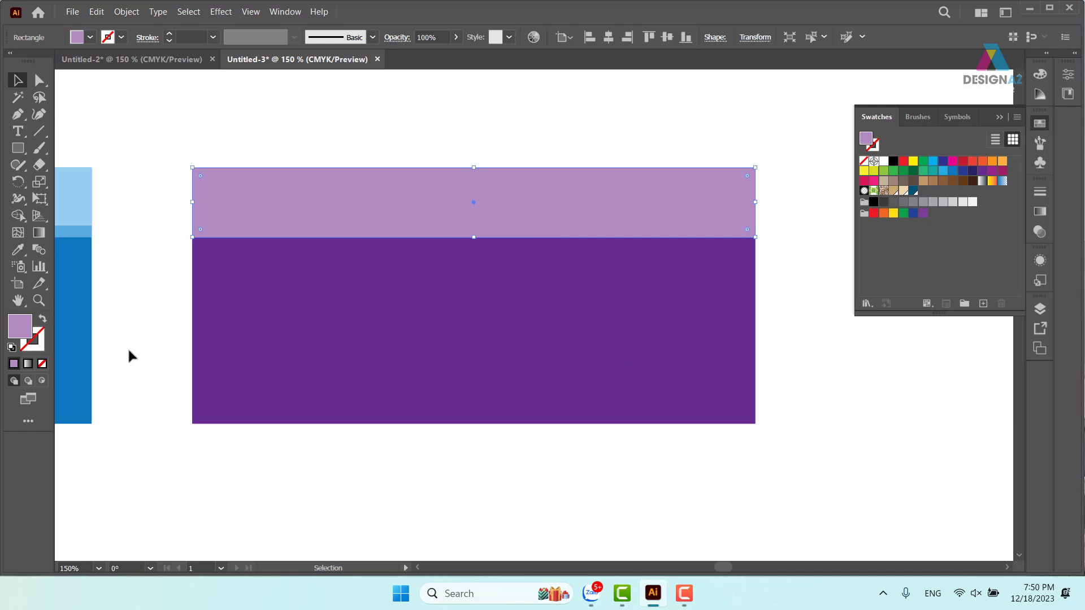
double_click(26, 326)
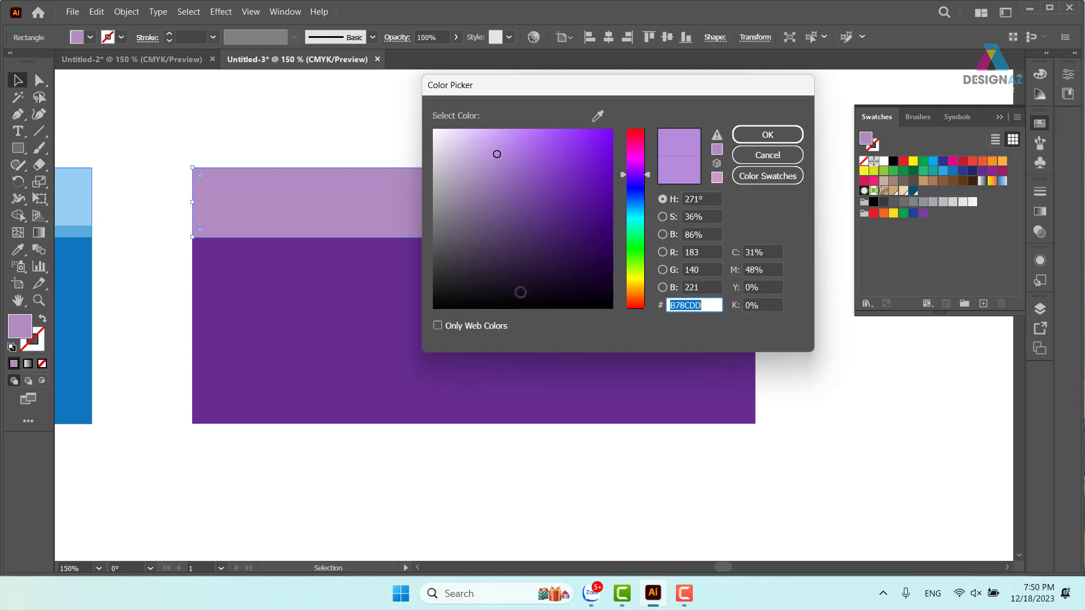
left_click(511, 182)
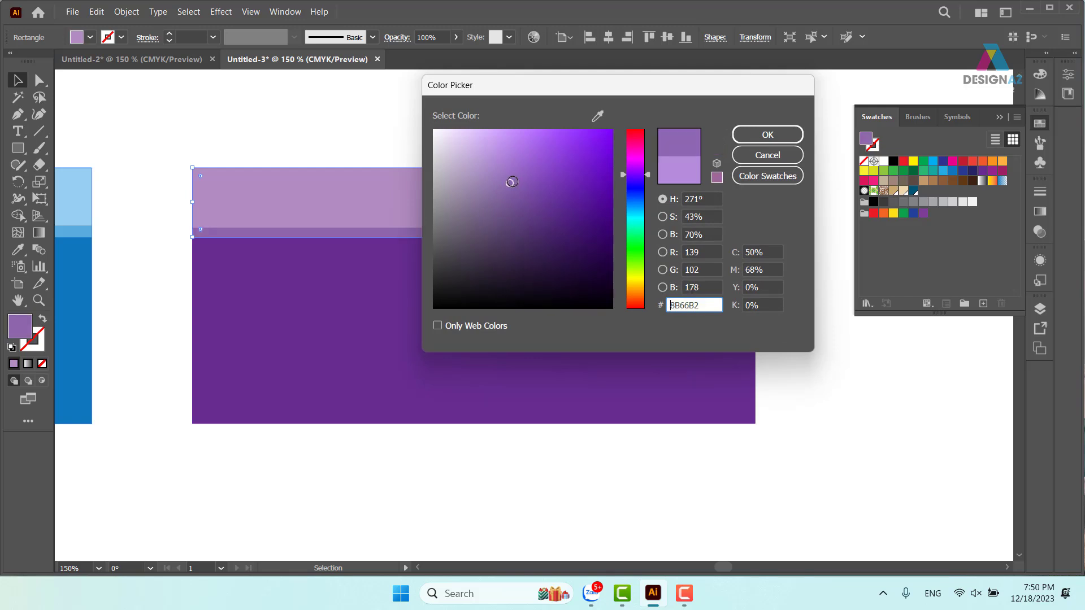
left_click_drag(510, 182, 517, 189)
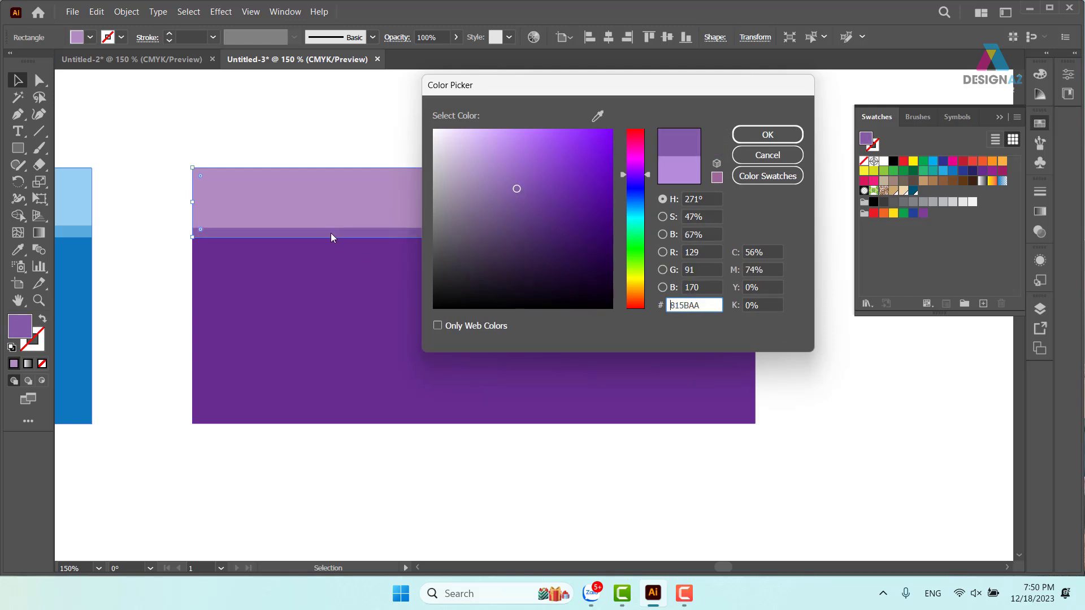
left_click(768, 135)
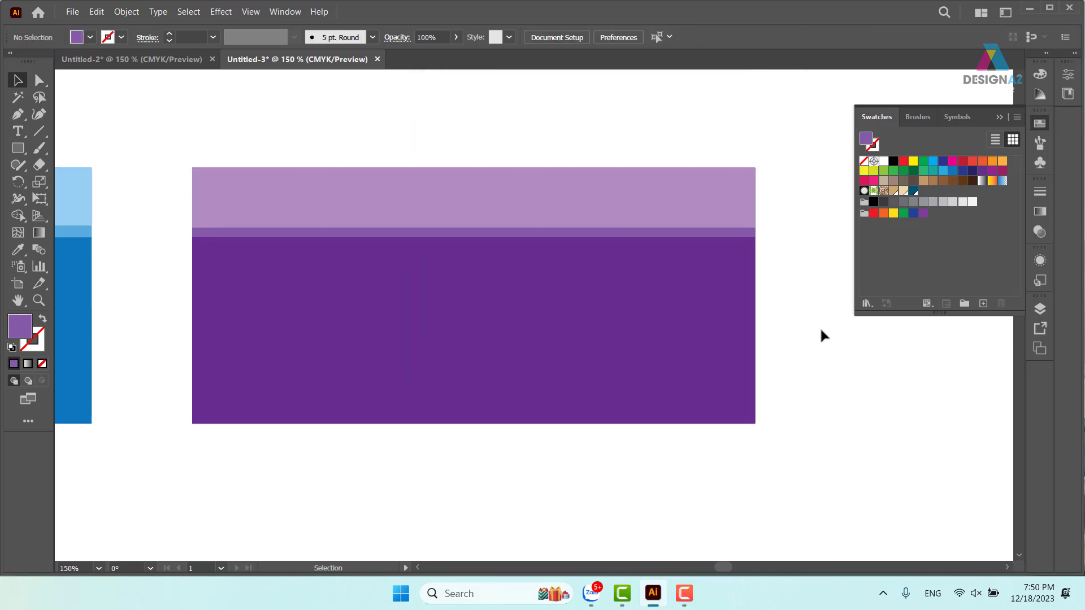
- Paste another copy behind the strip and stretch it down to about 1.72 cm tall
key("a")
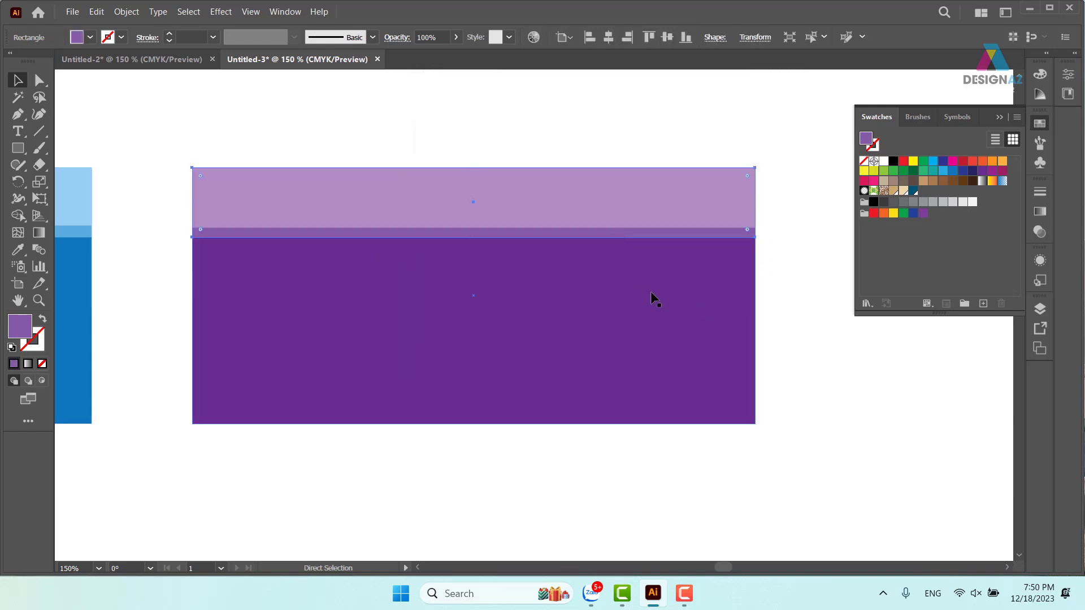
key("v")
left_click_drag(474, 238, 475, 255)
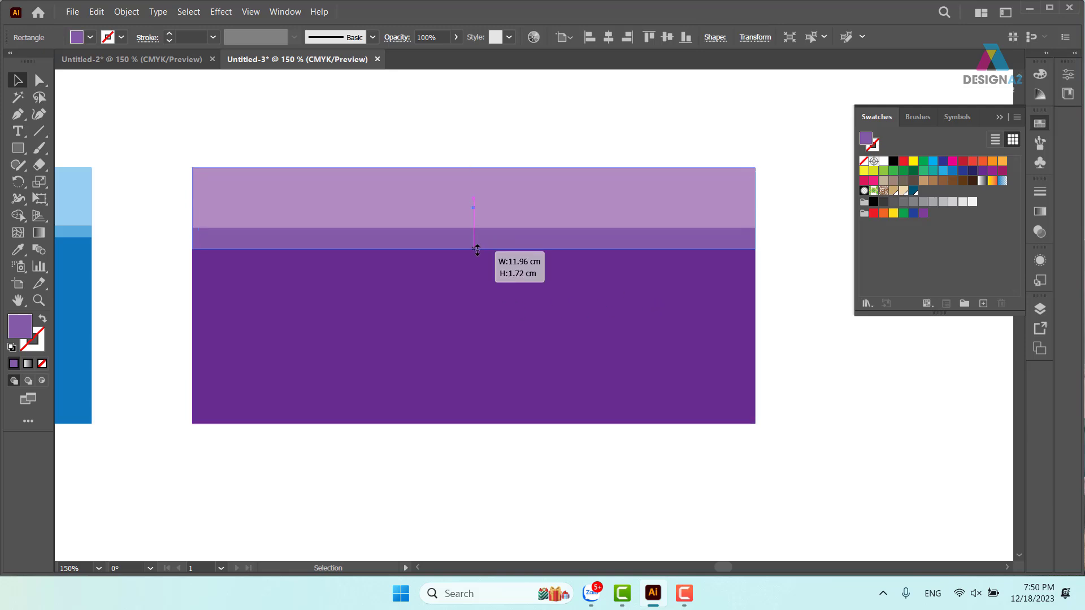
double_click(17, 336)
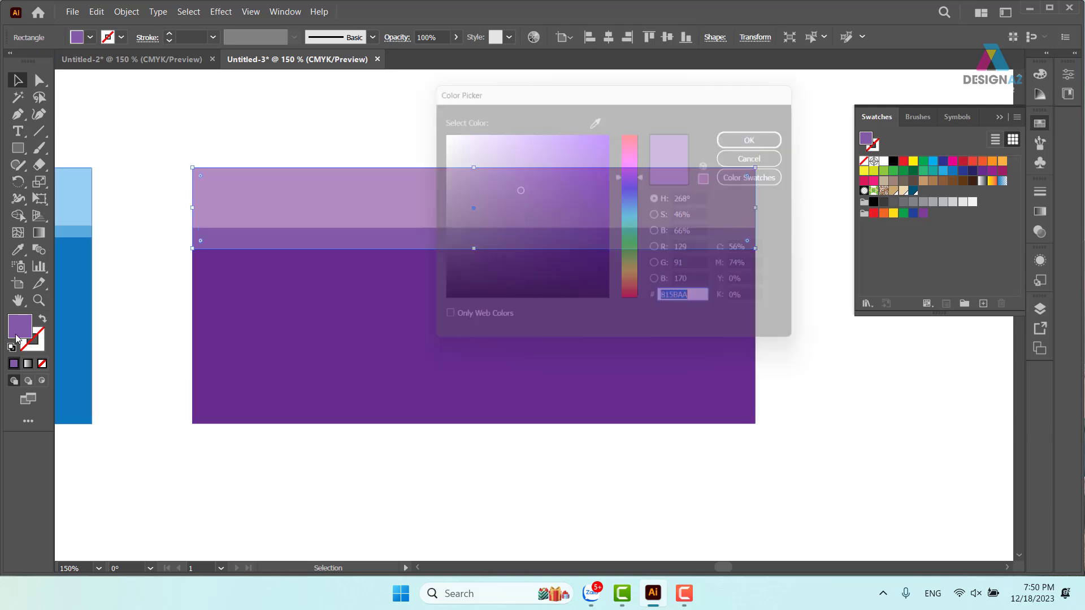
- Give the lowest strip a slightly deeper purple fill
left_click(528, 212)
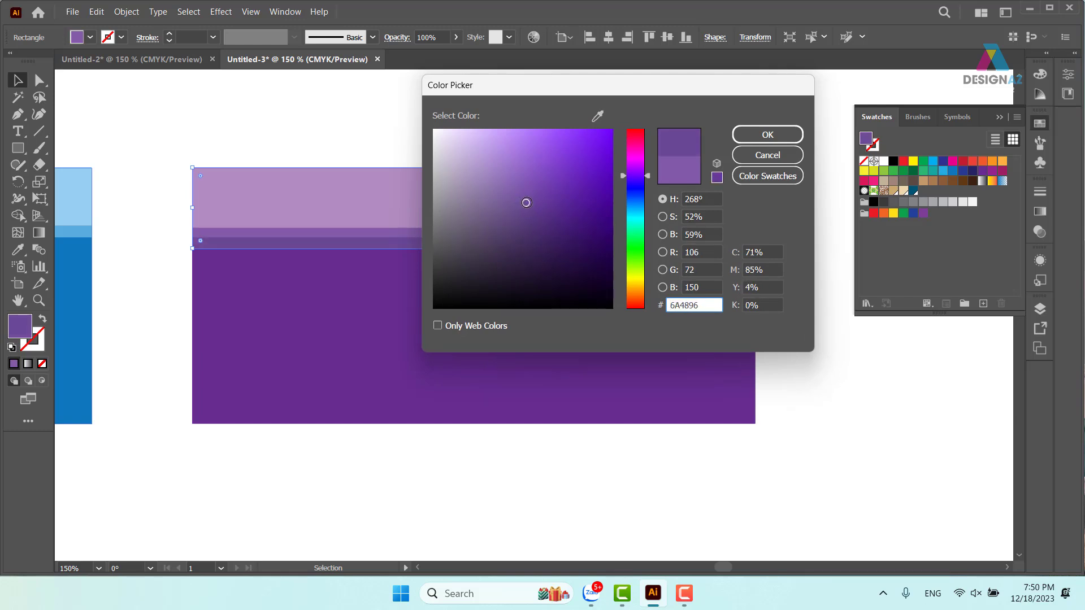
left_click(526, 205)
left_click(768, 134)
left_click(818, 361)
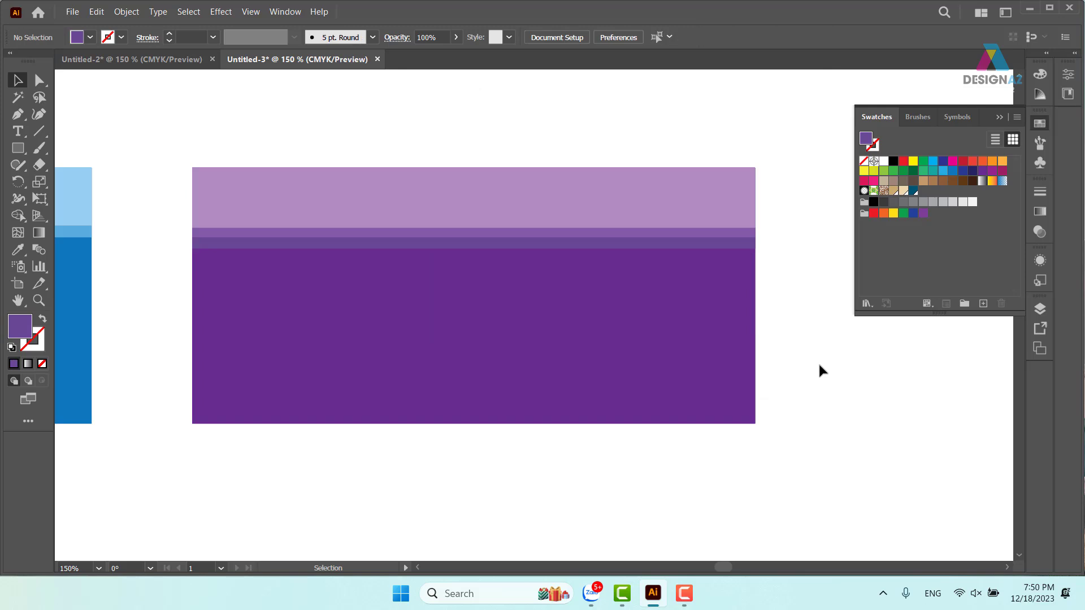
- Darken the banner's main body fill to deep purple #451272
left_click(638, 315)
double_click(19, 327)
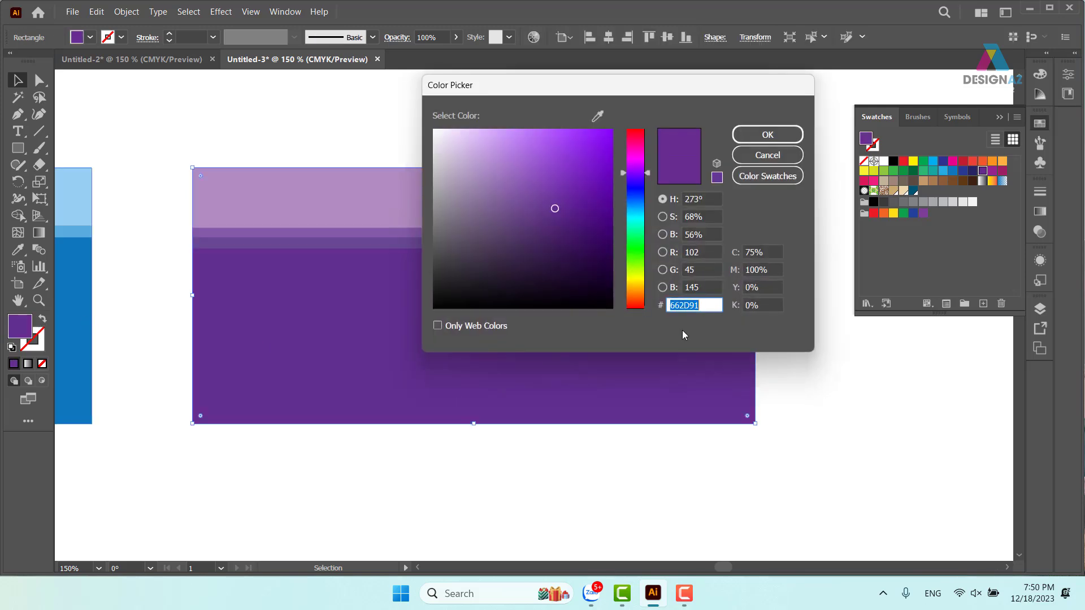
left_click(583, 228)
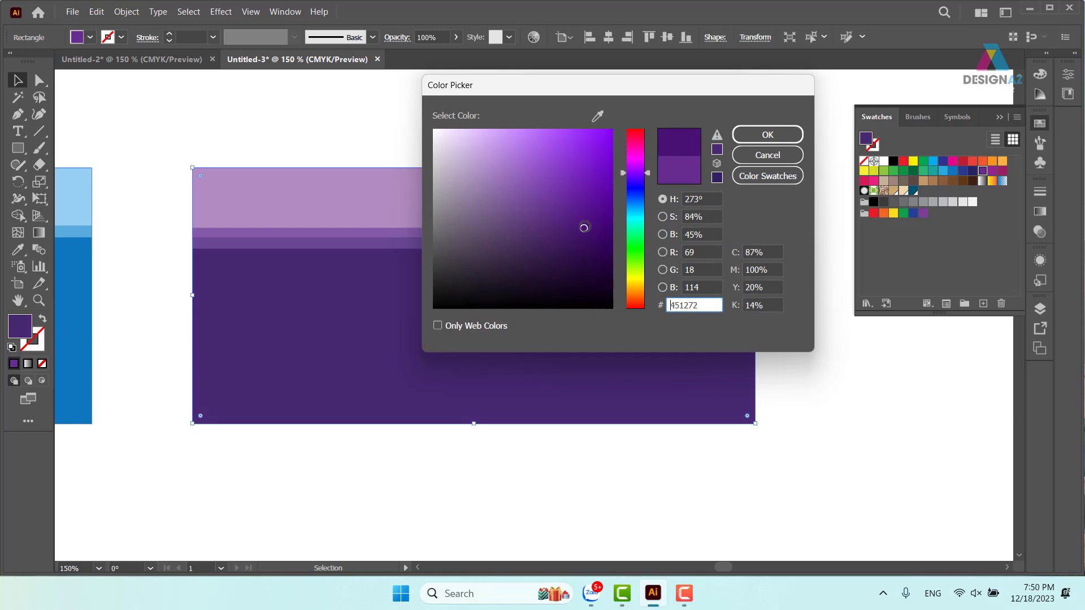
left_click(779, 139)
left_click(798, 383)
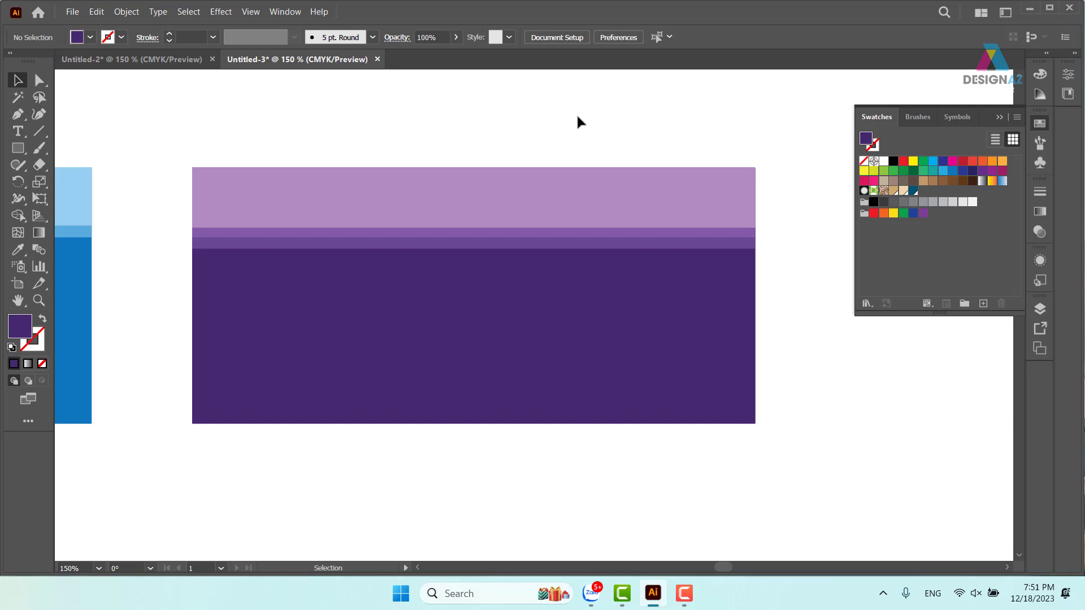
- Shorten the two mid-purple stripes to staggered lengths, one about 10.29 cm wide
left_click(576, 249)
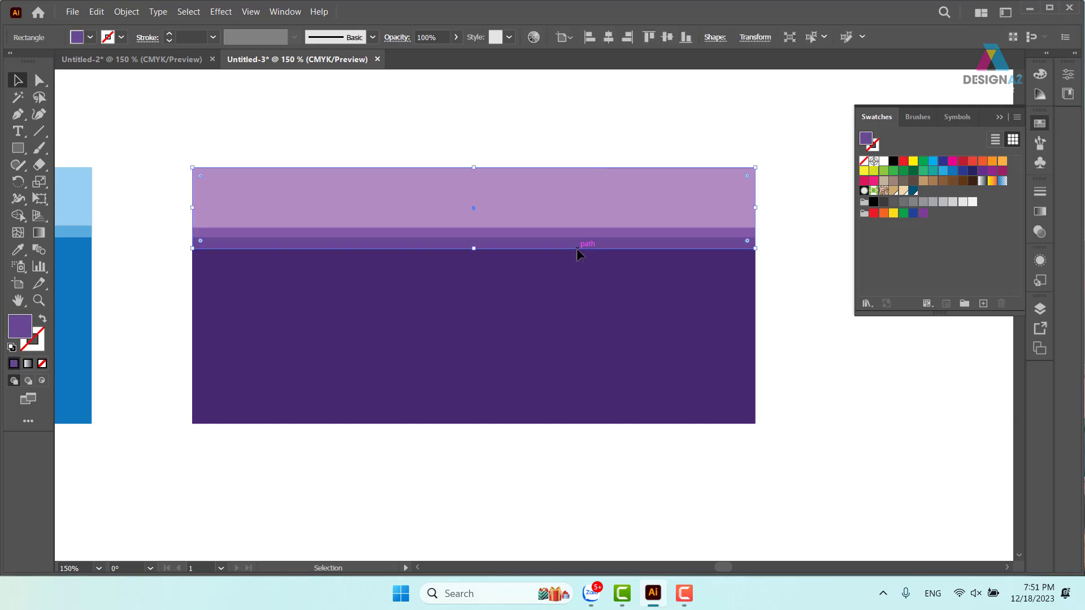
left_click_drag(755, 207, 570, 207)
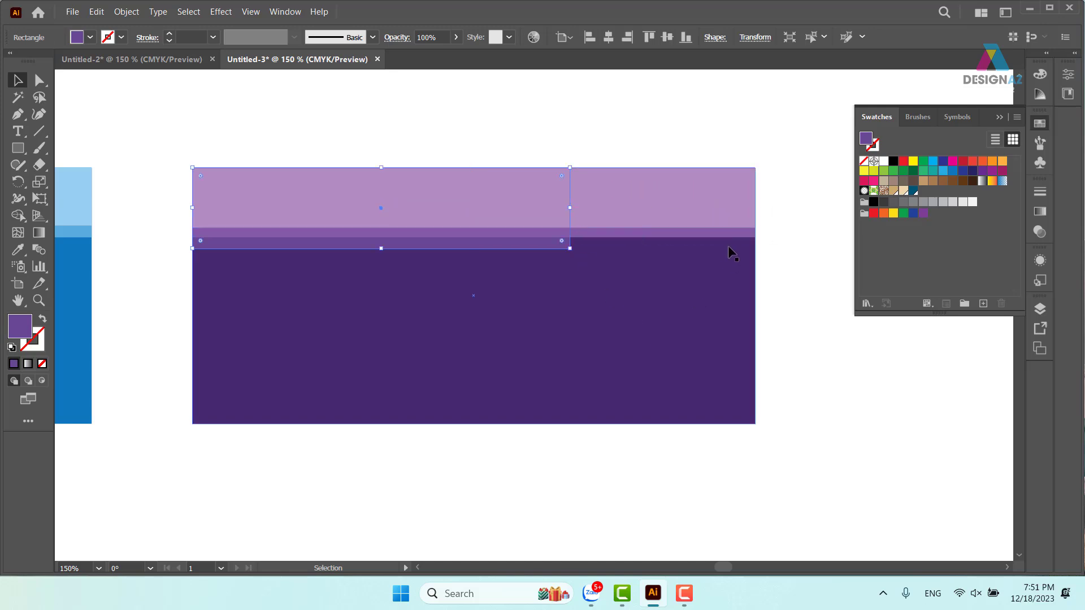
left_click(725, 234)
mouse_move(761, 202)
left_mouse_down()
mouse_move(496, 203)
mouse_move(677, 203)
left_mouse_up()
left_click(795, 293)
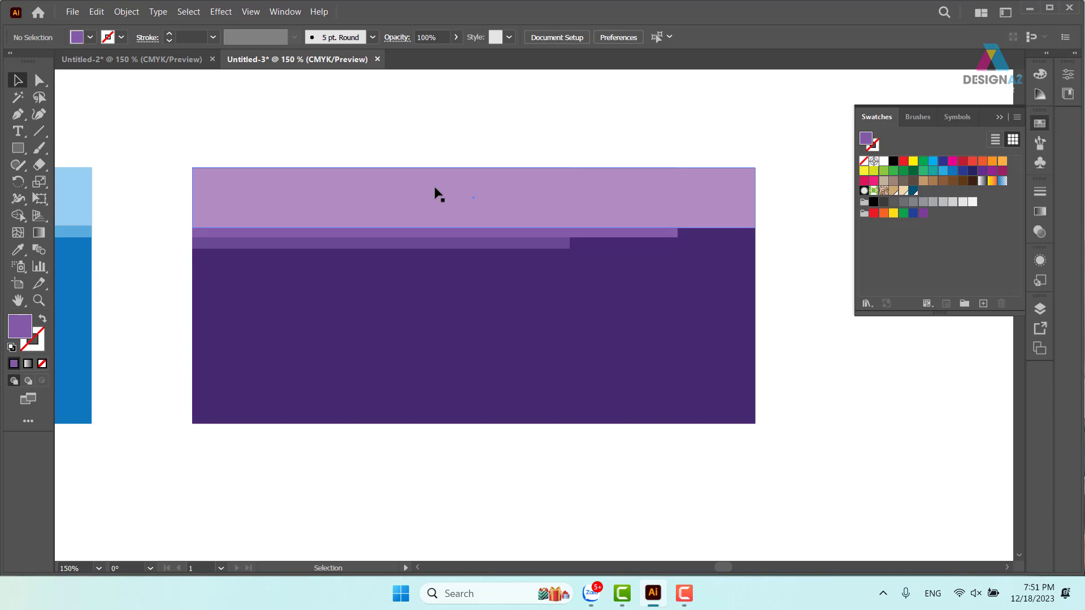
- Duplicate the blue banner's rectangle straight down, recolour the copy dark green, and zoom to 150%
left_click_drag(465, 351, 758, 238)
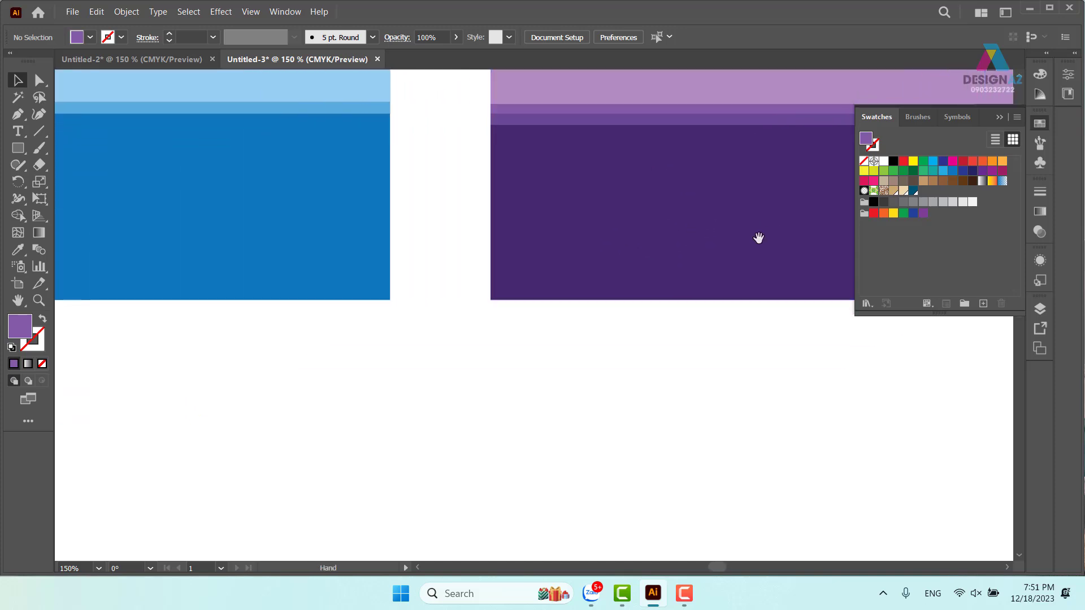
left_click_drag(423, 237, 686, 241)
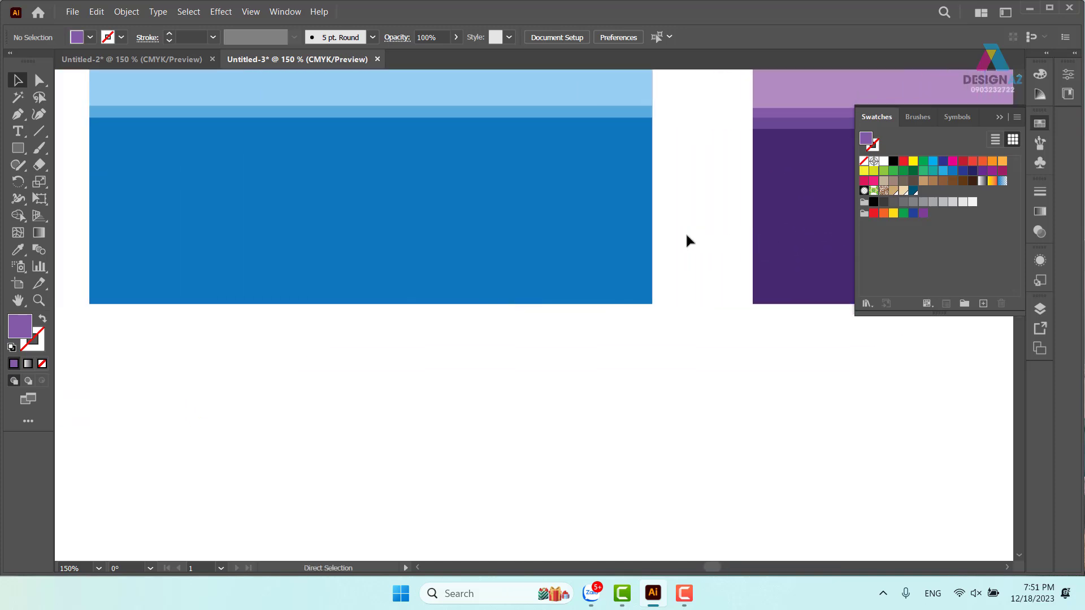
key("ctrl+minus")
left_click(474, 264)
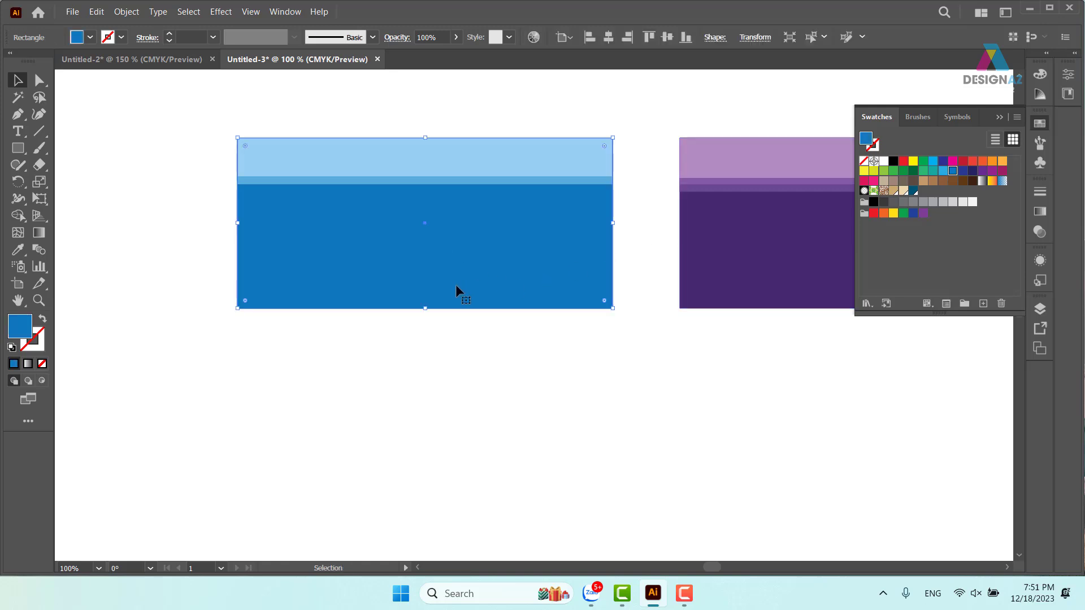
left_click_drag(455, 284, 501, 403)
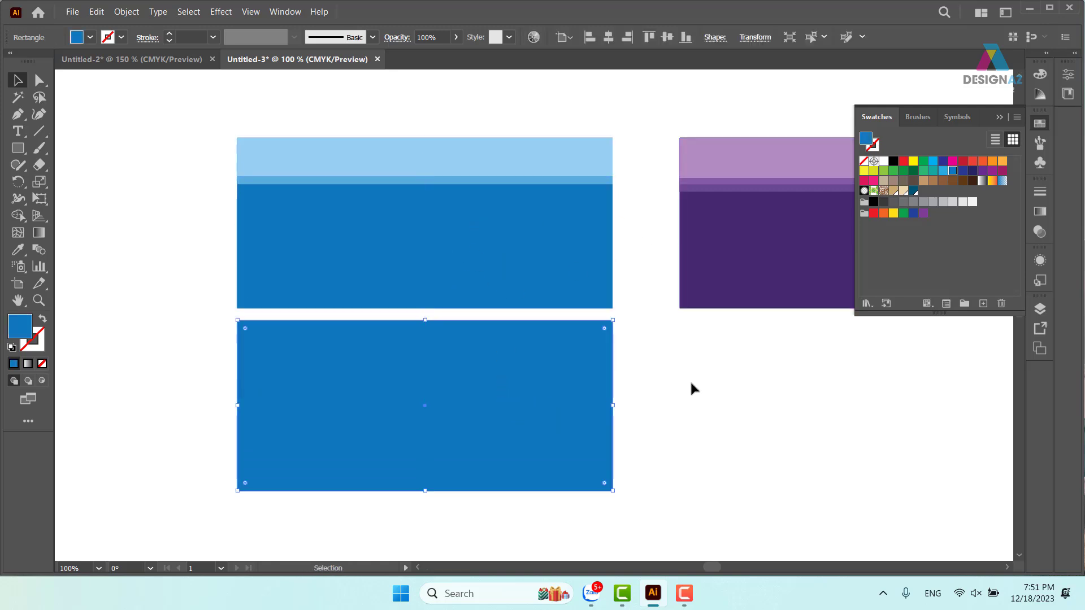
left_click(914, 171)
left_click(741, 355)
left_click_drag(674, 431, 681, 358)
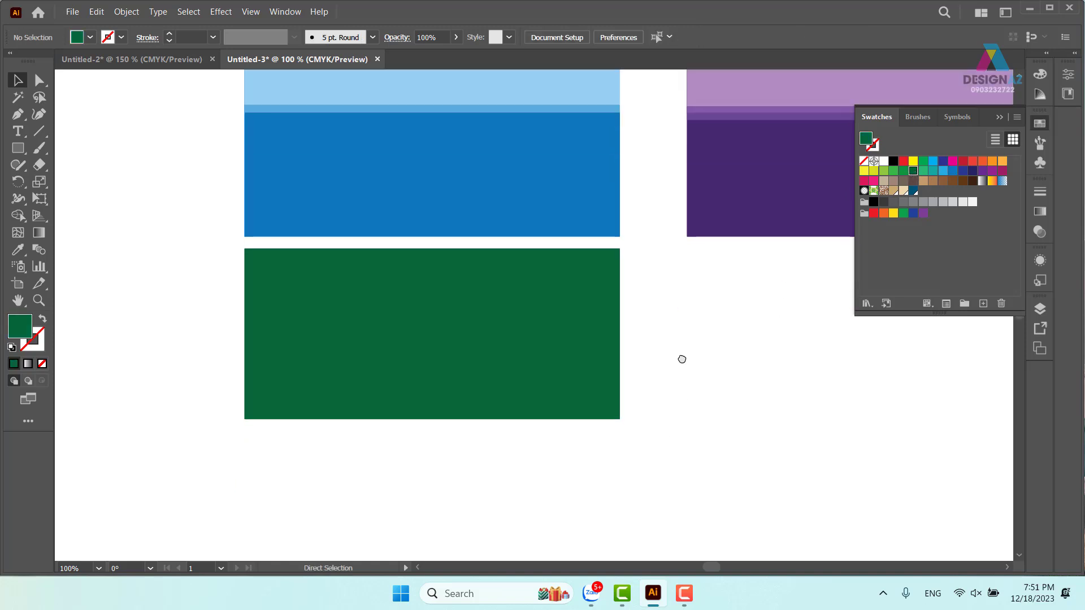
key("ctrl+plus")
left_click_drag(429, 348, 493, 309)
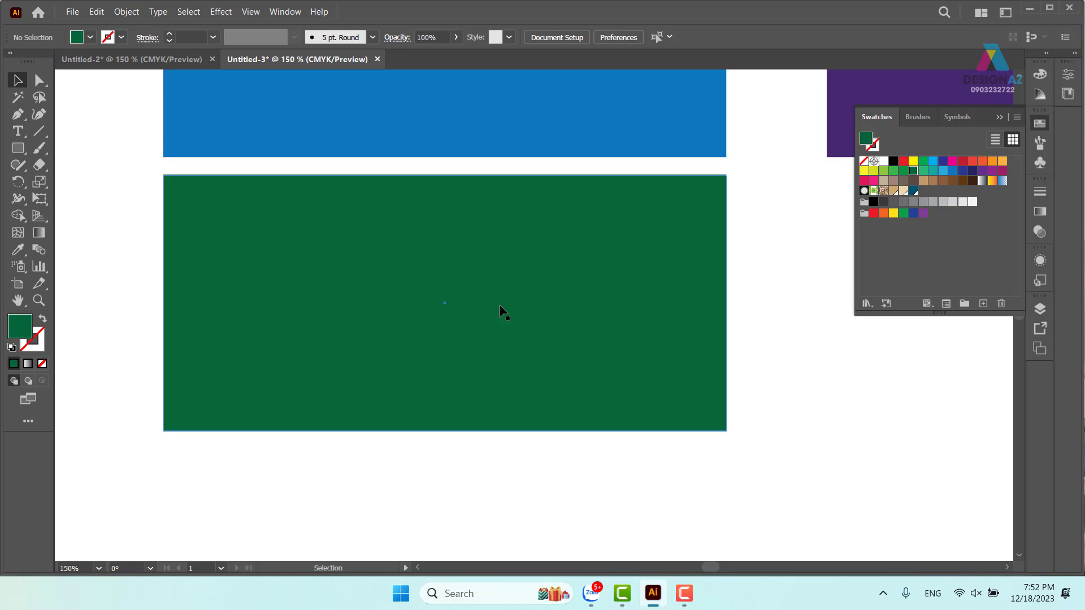
- Resize the green rectangle into a band across its top and colour it light green
left_click_drag(682, 318, 670, 321)
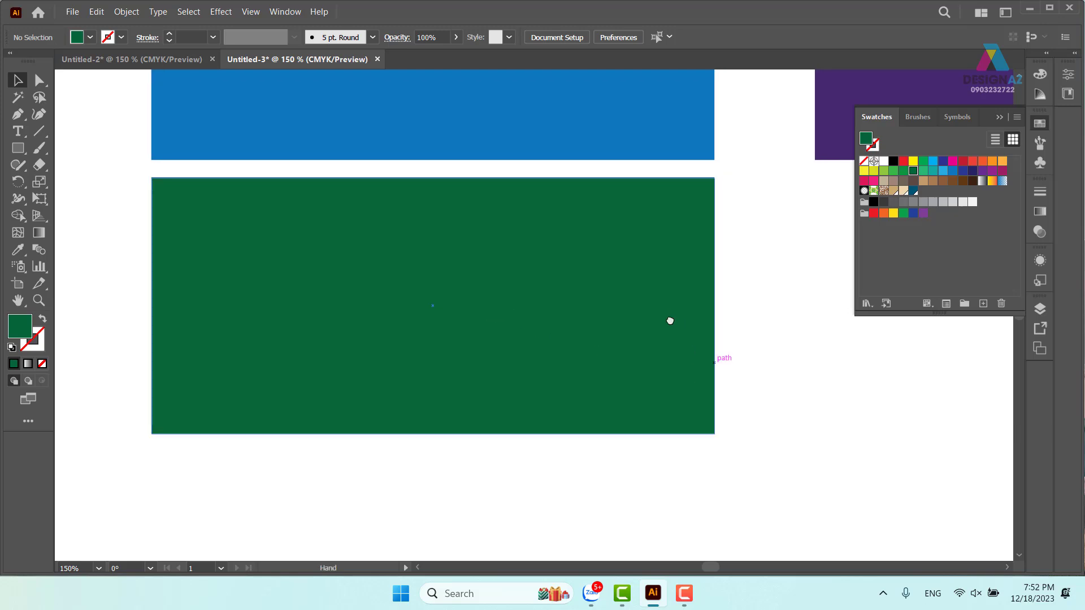
left_click(576, 318)
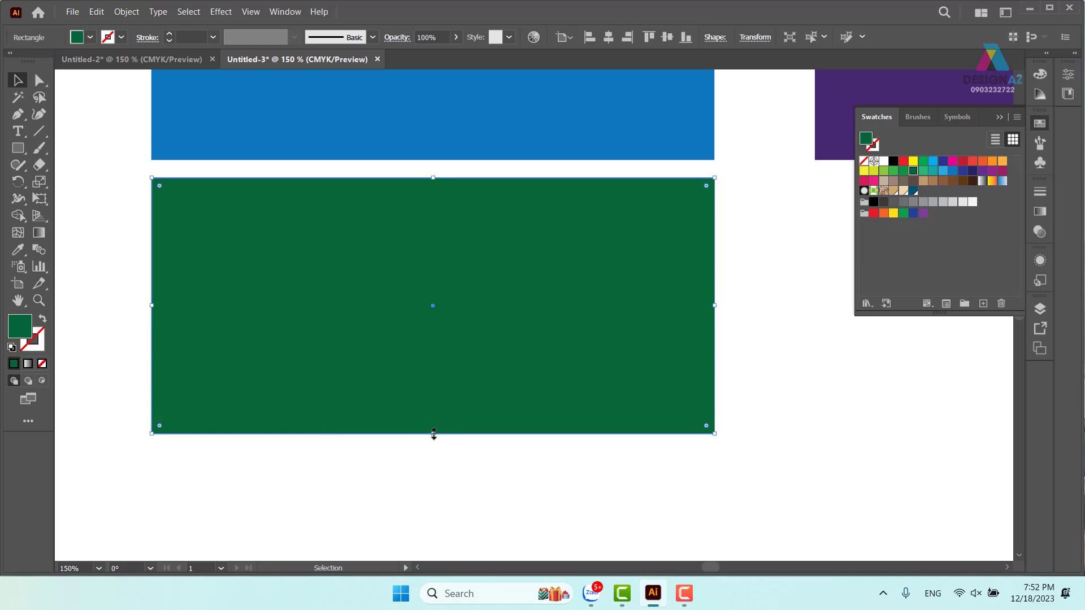
left_click_drag(434, 434, 461, 256)
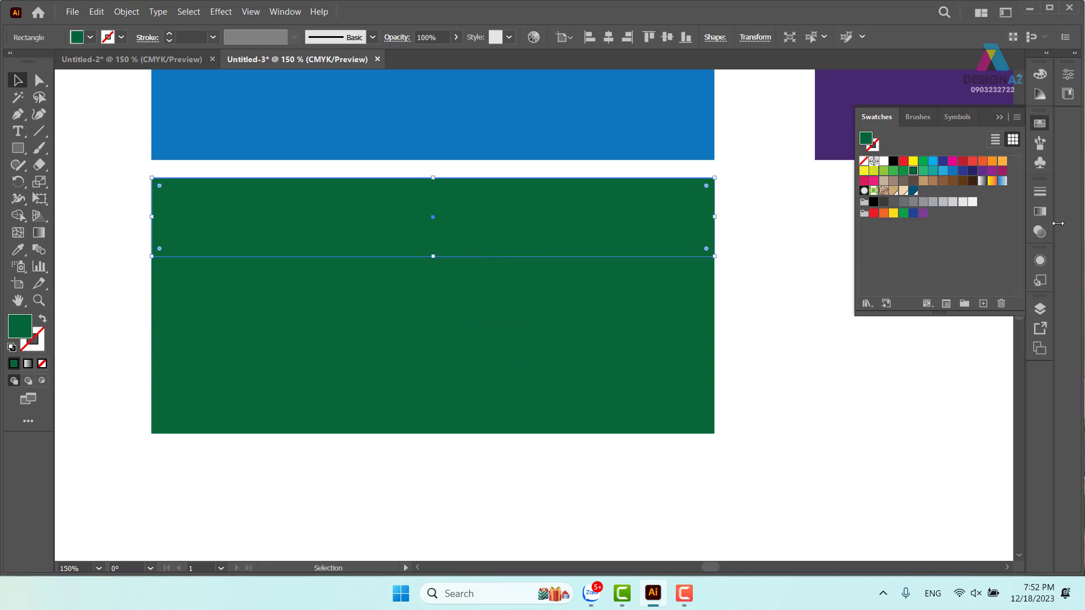
left_click(884, 171)
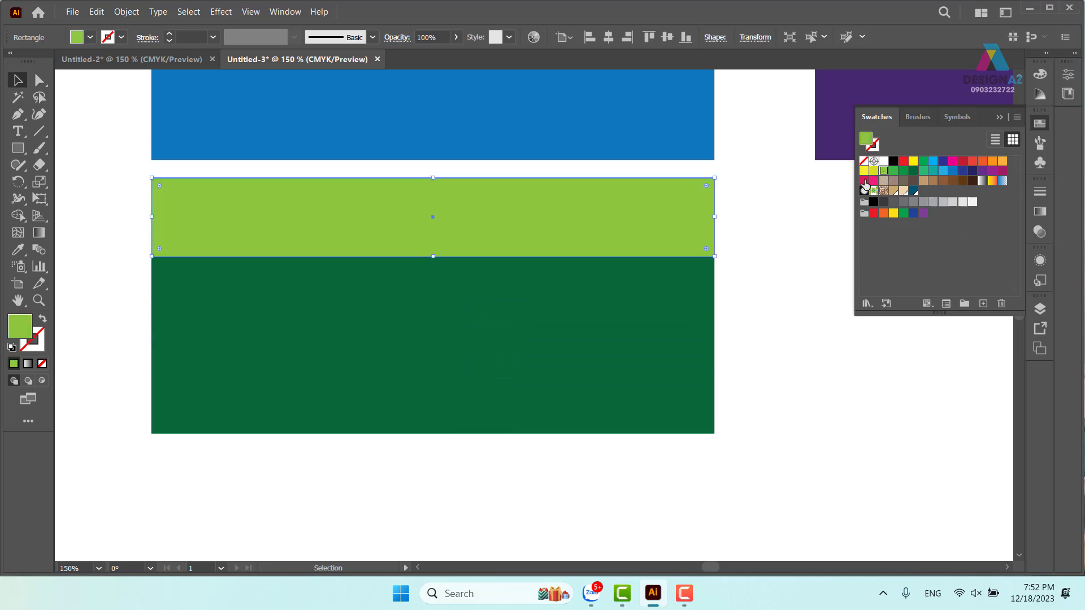
left_click(732, 251)
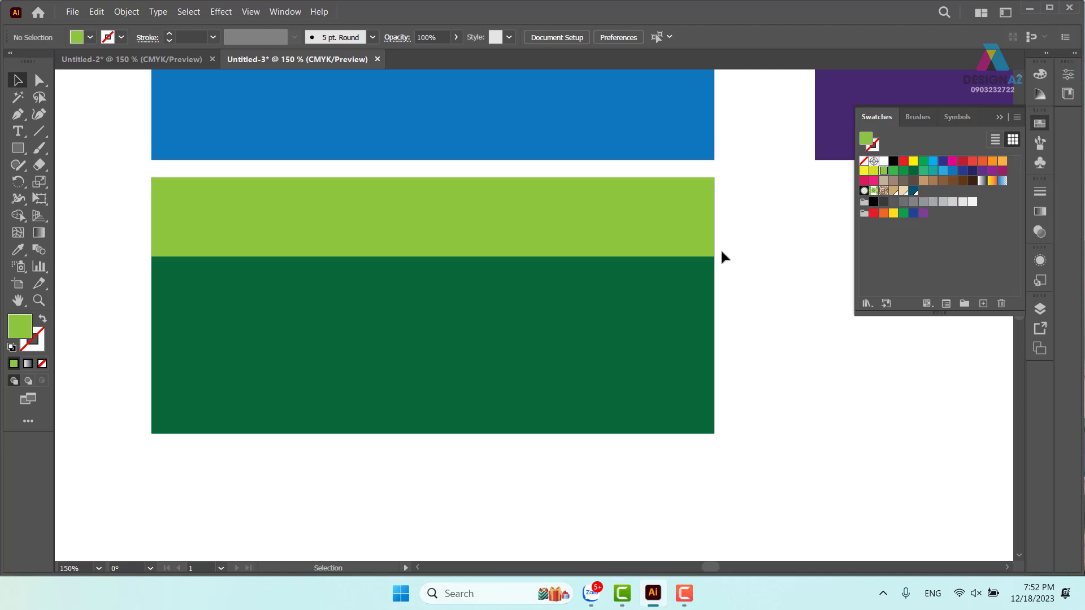
- Make the light green band taller and set it to 50% opacity
left_click(332, 227)
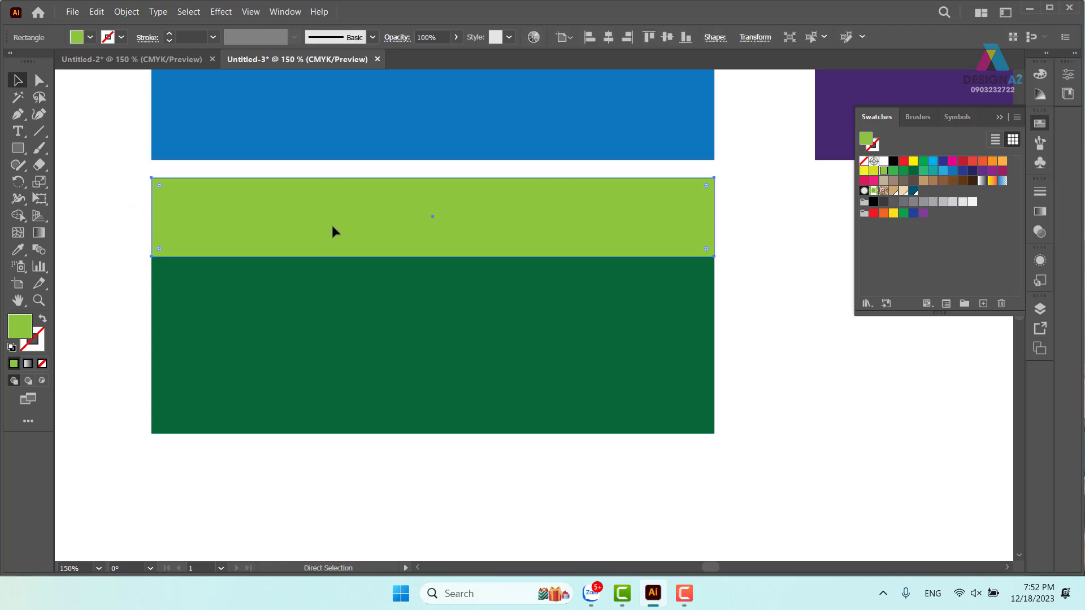
key("v")
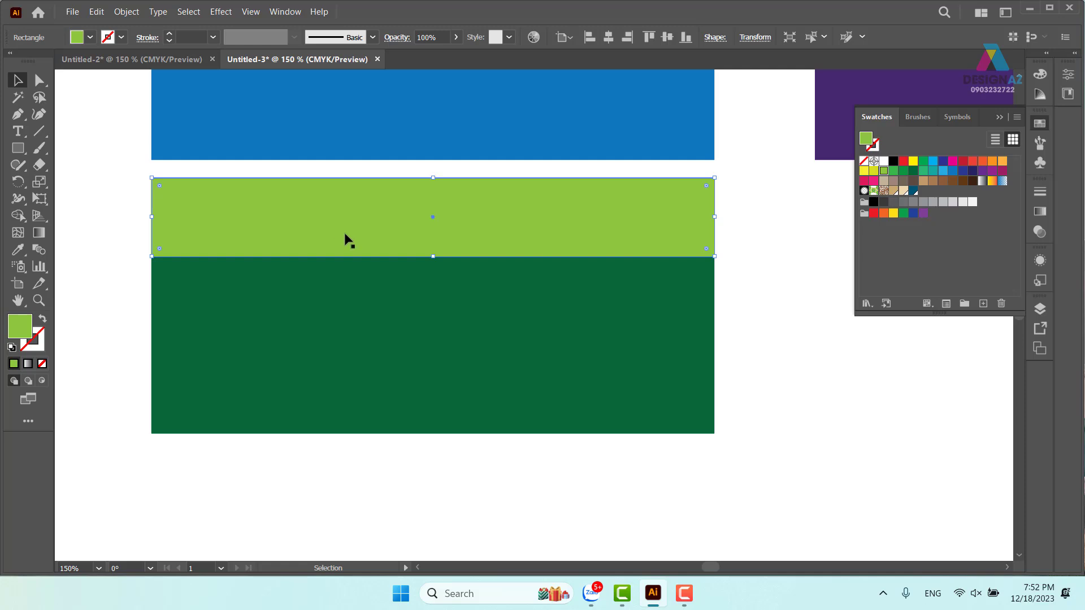
left_click_drag(433, 258, 433, 273)
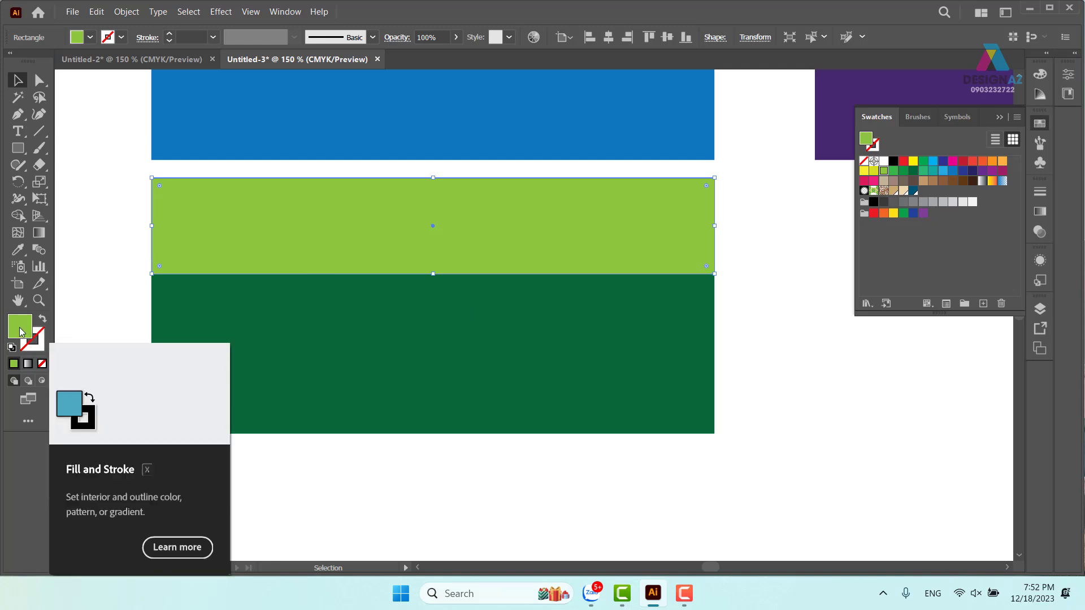
left_click(435, 37)
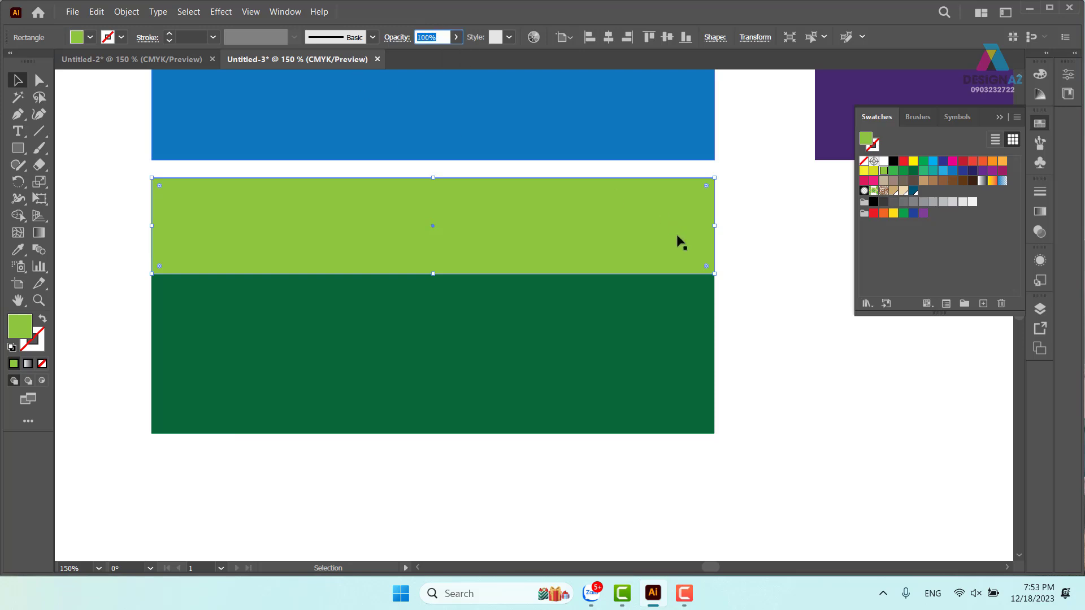
type("50")
key("Return")
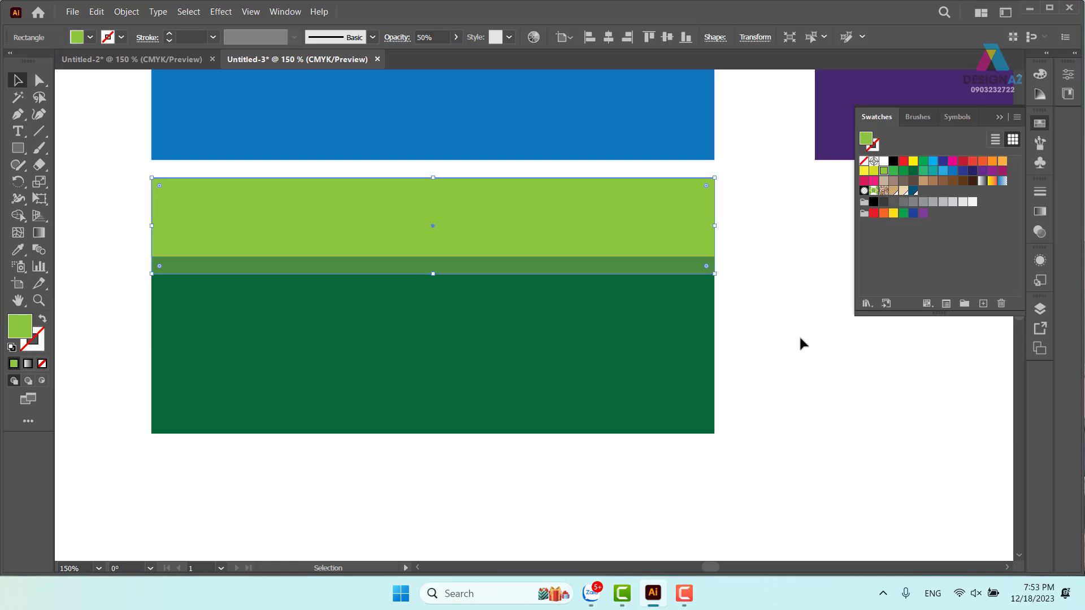
left_click(800, 338)
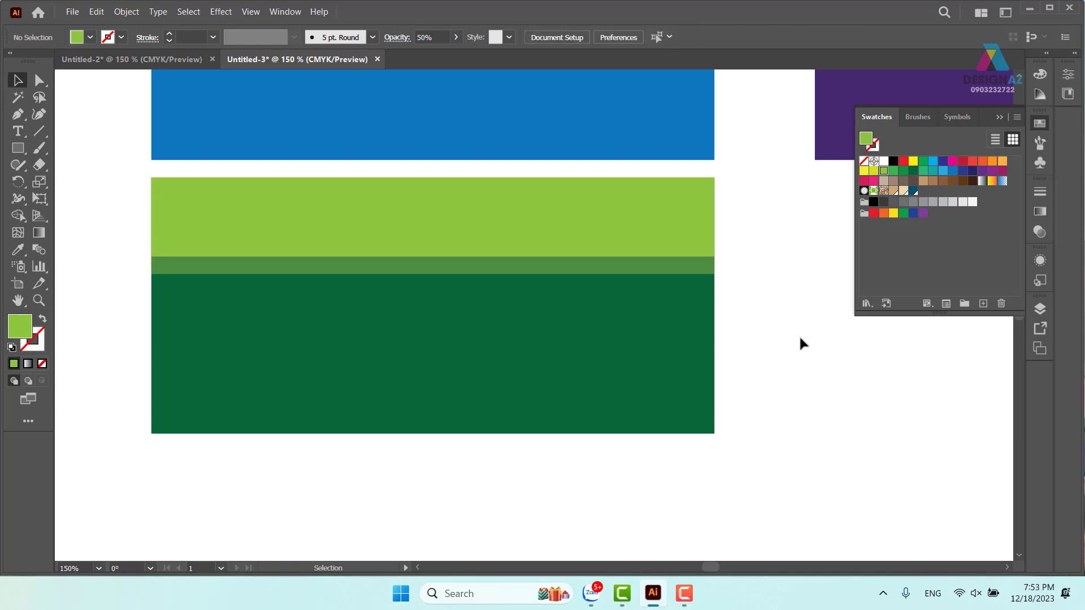
- Extend the band further into the dark green and set it to 30% opacity
left_click(599, 270)
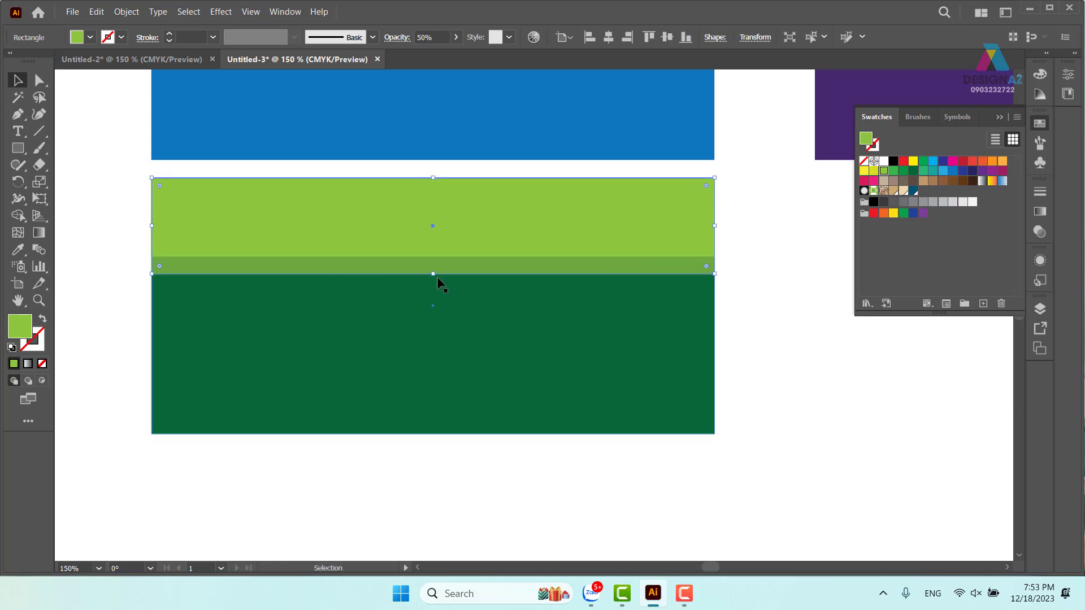
left_click_drag(433, 273, 433, 294)
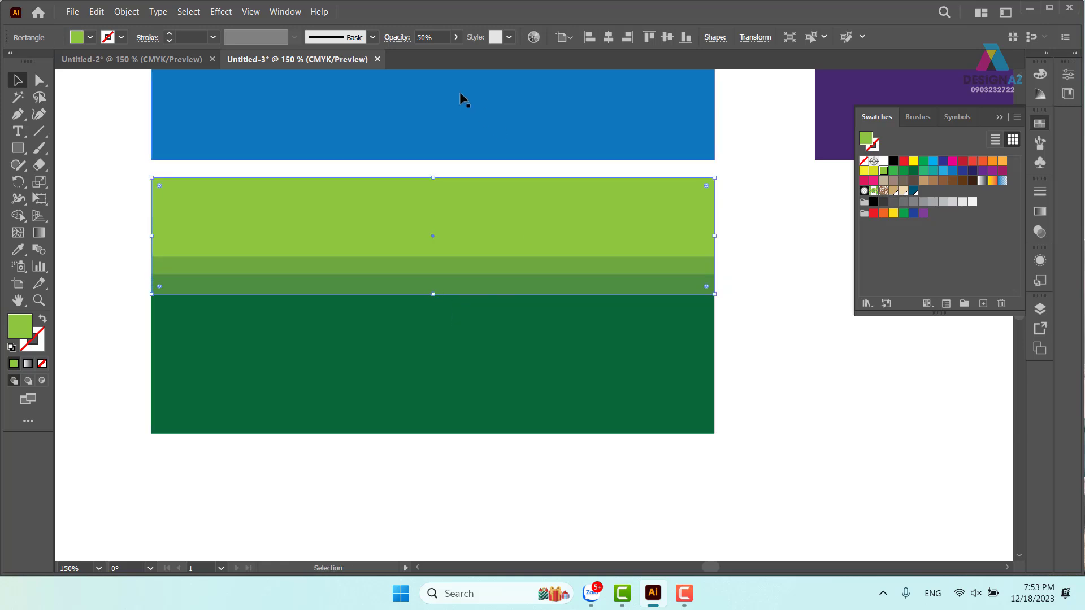
left_click(432, 37)
type("3")
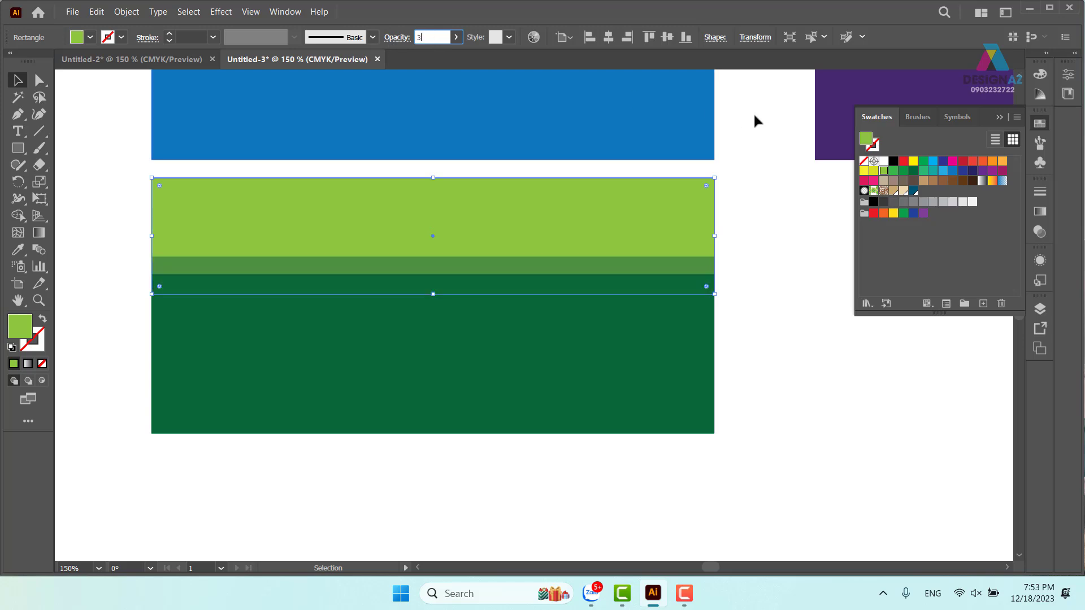
type("0")
key("Return")
left_click(810, 407)
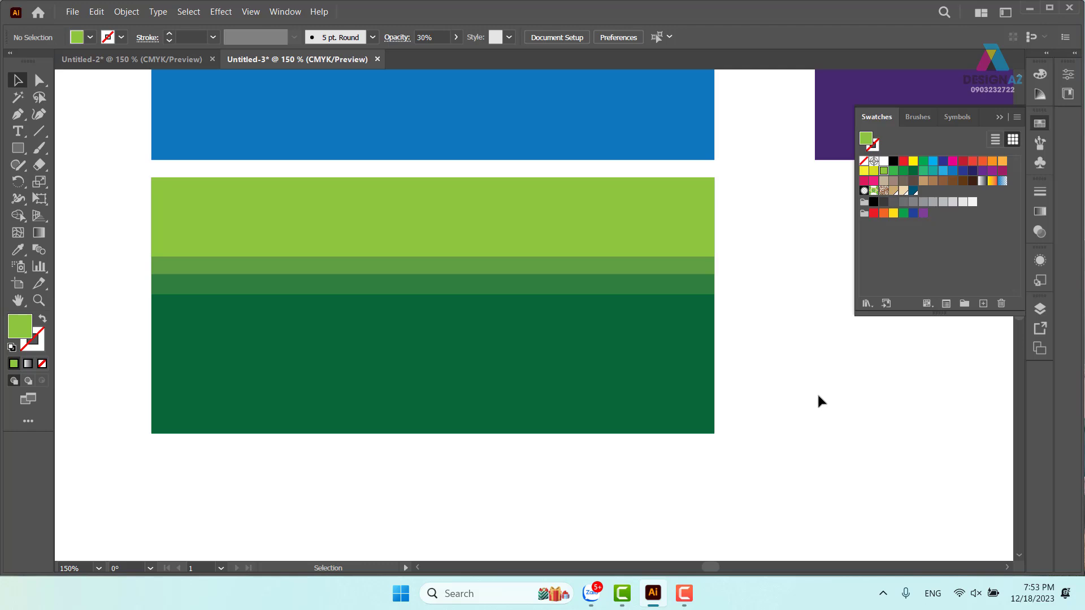
key("ctrl+minus")
key("ctrl+minus")
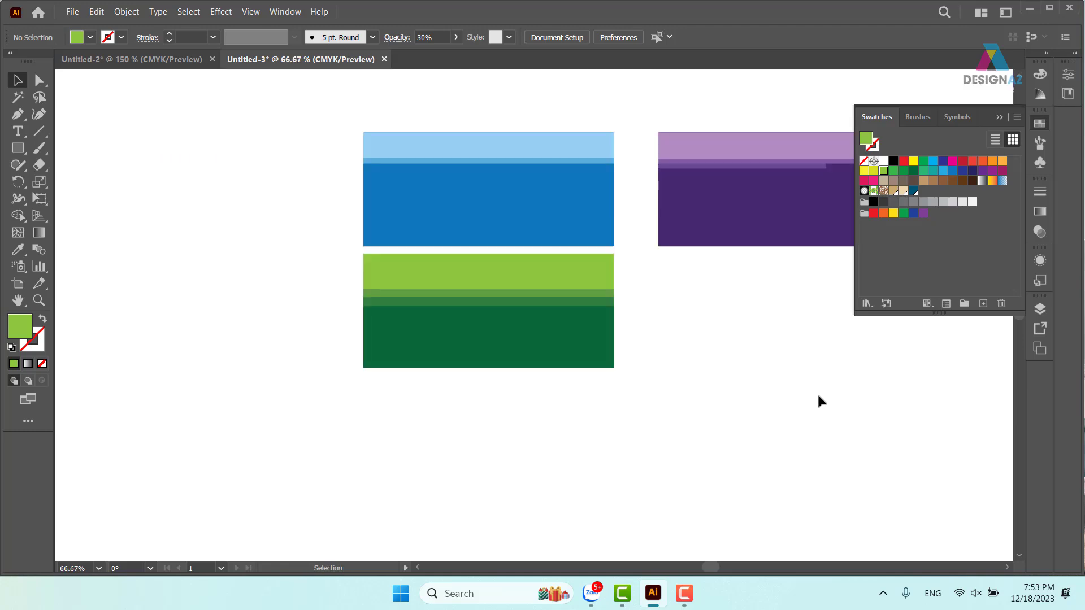
- Duplicate the dark green rectangle below the purple banner and fill the copy brown
left_click_drag(738, 334, 535, 340)
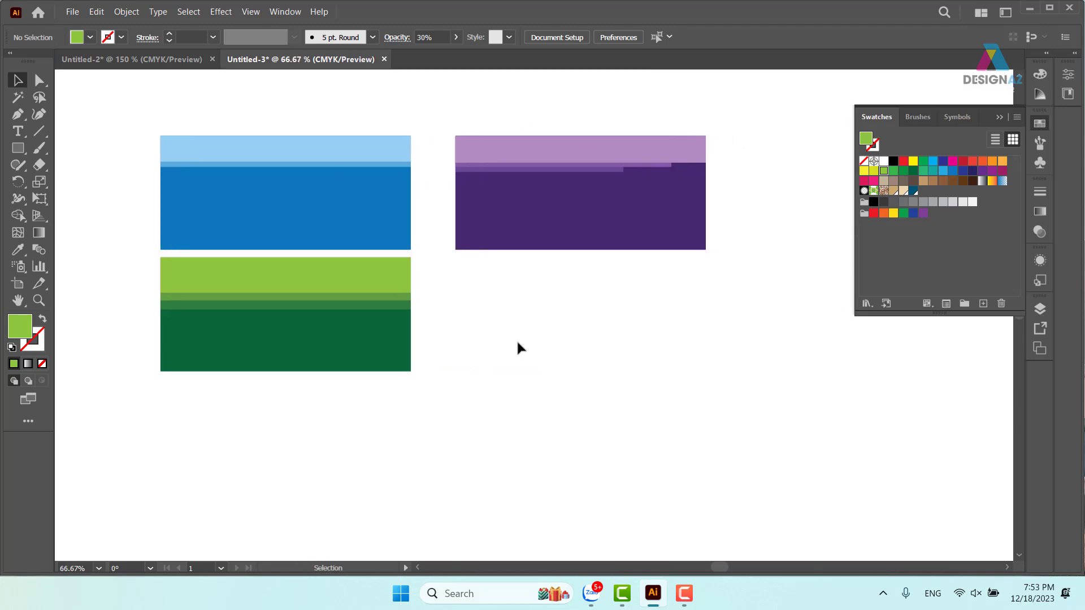
left_click(229, 353)
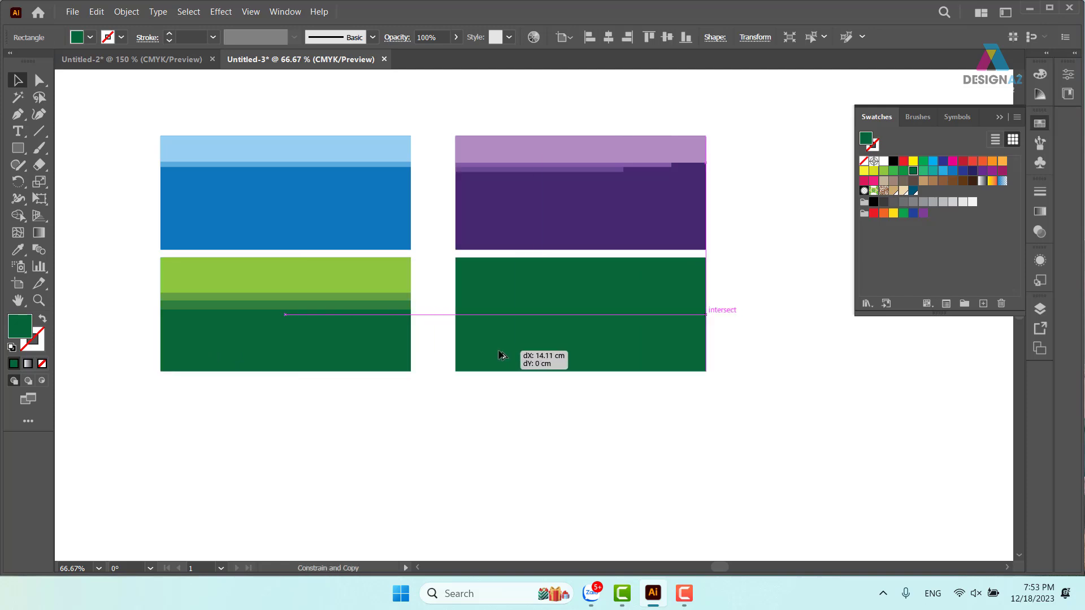
left_click_drag(201, 346, 497, 347)
left_click(681, 412)
left_click(639, 316)
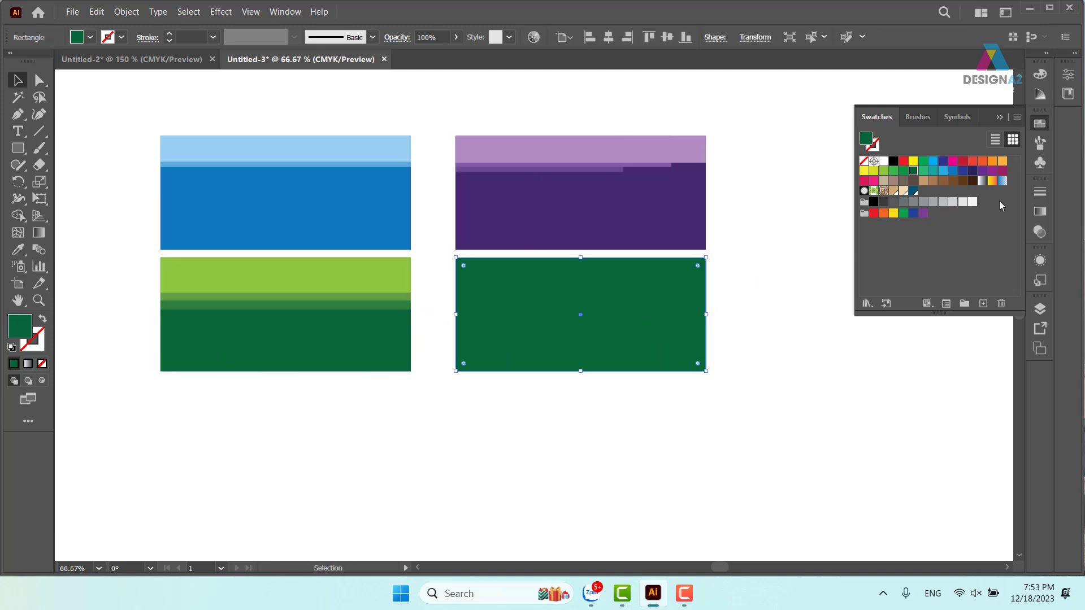
left_click(963, 181)
- Narrow the brown copy to about 4 cm wide at the banner's left end
key("ctrl+1")
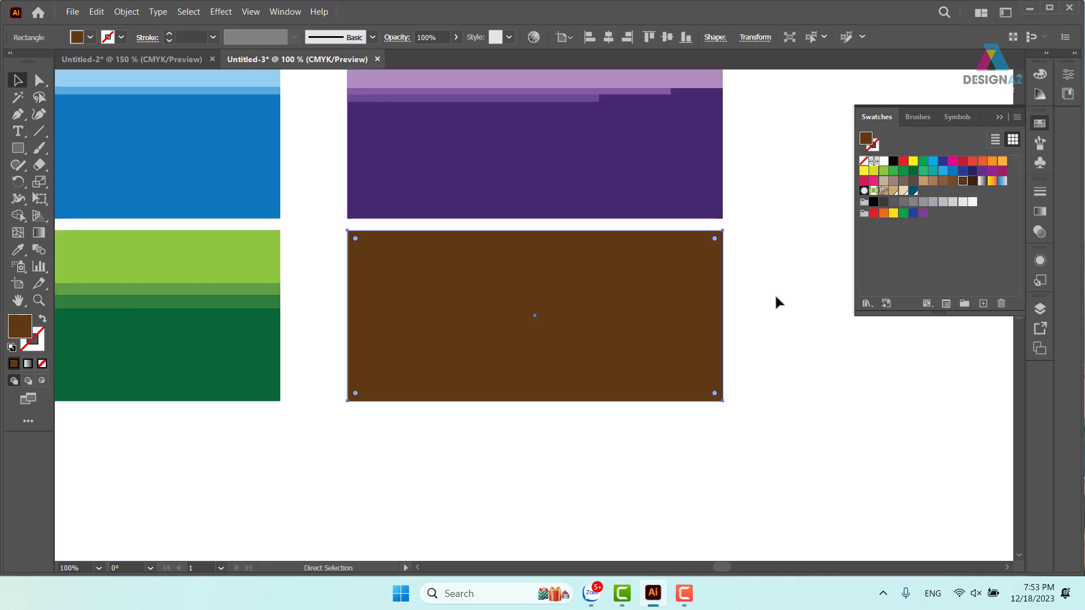
scroll(678, 296, "down", 1)
scroll(678, 295, "left", 1)
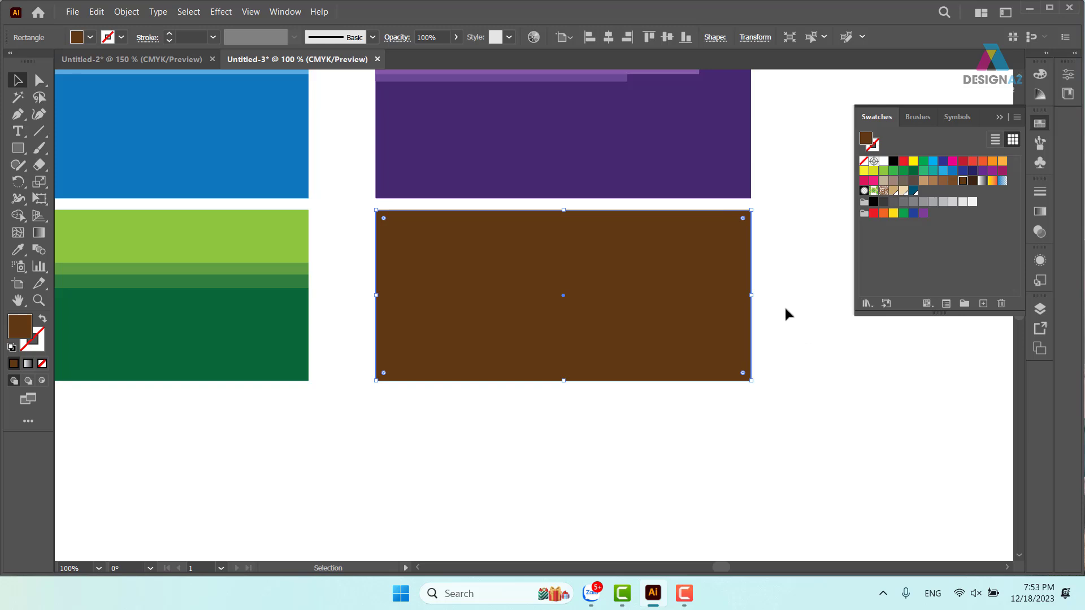
left_click_drag(754, 298, 503, 319)
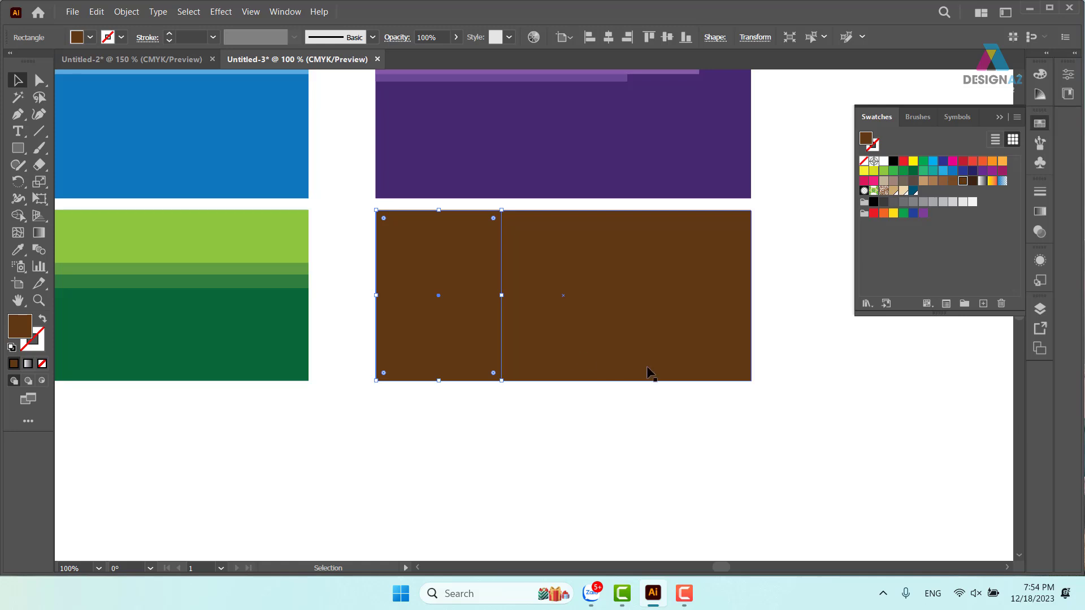
- Fill the narrow left rectangle with tan
left_click(463, 339)
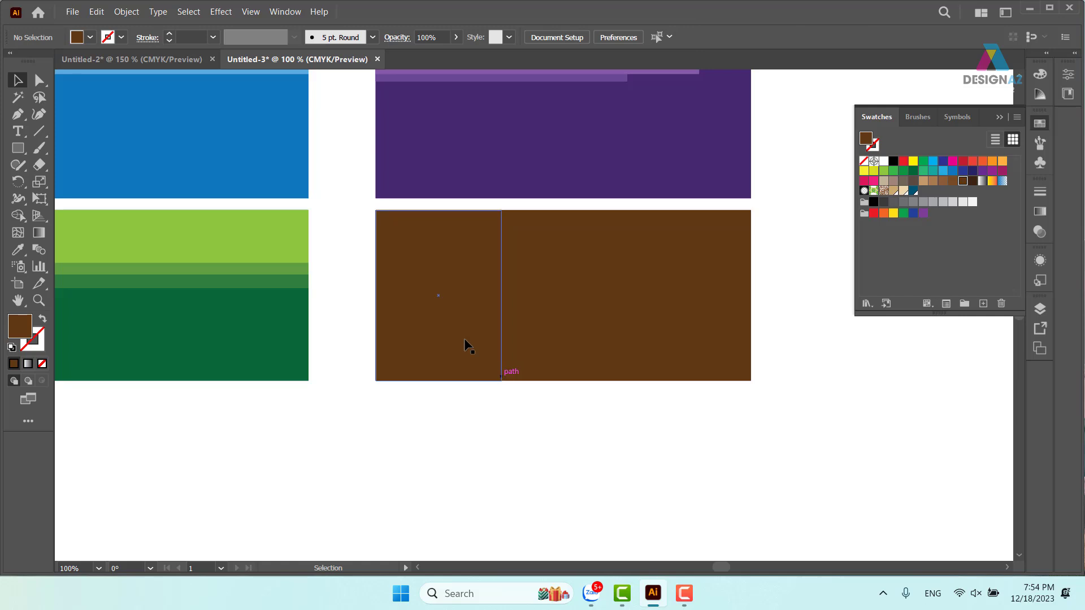
left_click(893, 190)
left_click(809, 397)
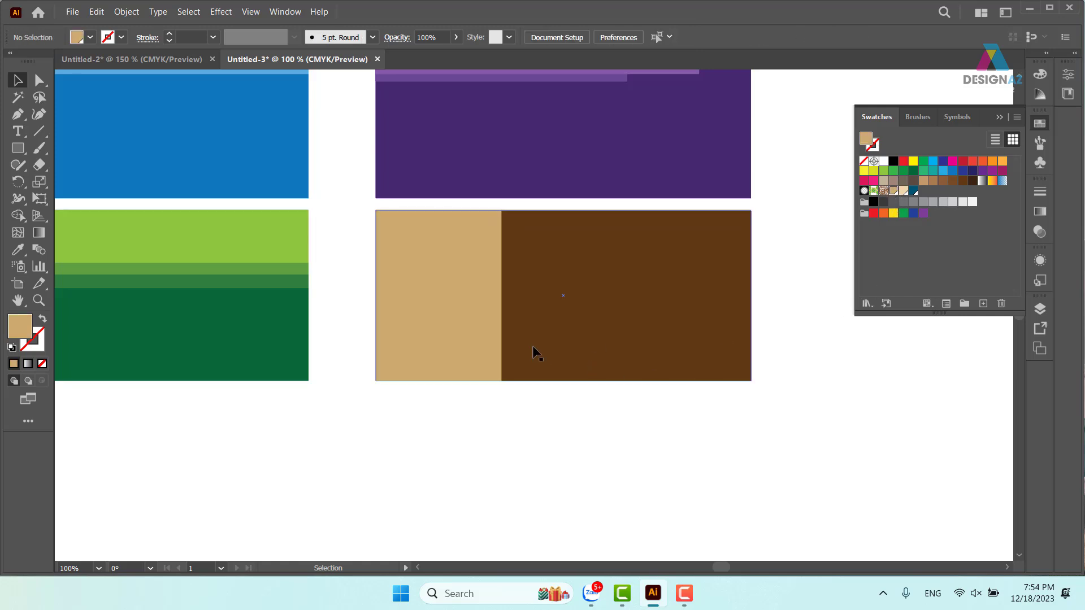
left_click(501, 323)
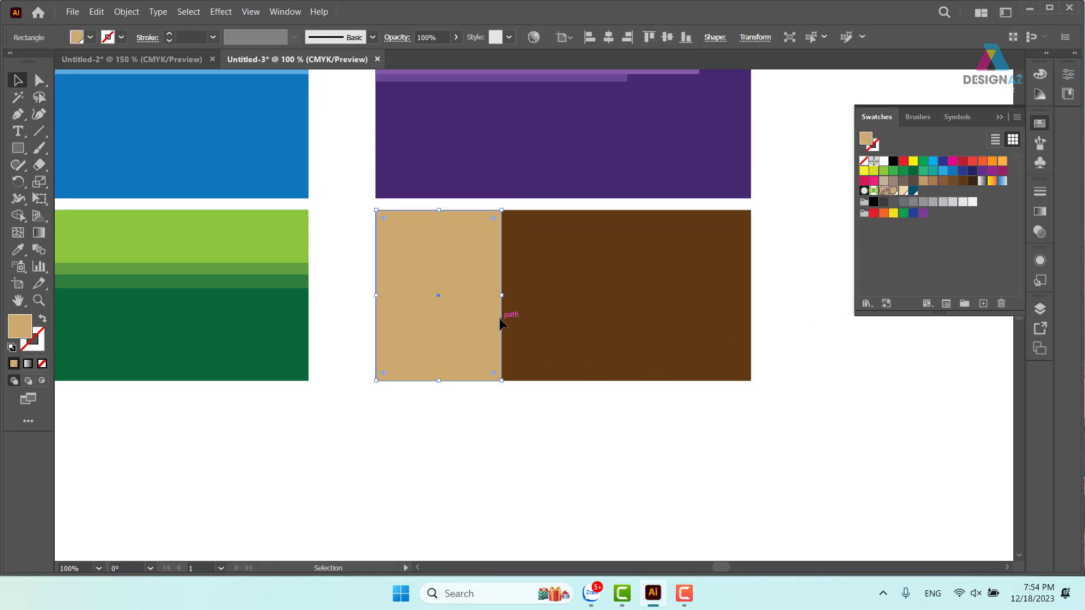
left_click(602, 431)
left_click(447, 312)
- Widen the tan rectangle to about 4.29 cm and set it to 50% opacity
key("v")
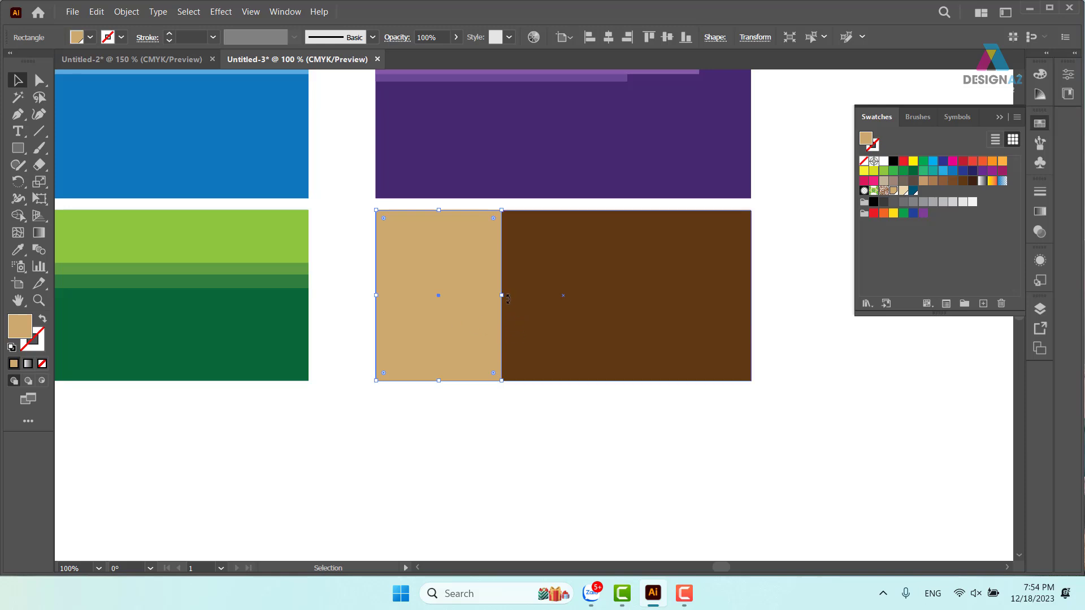
left_click_drag(502, 295, 517, 297)
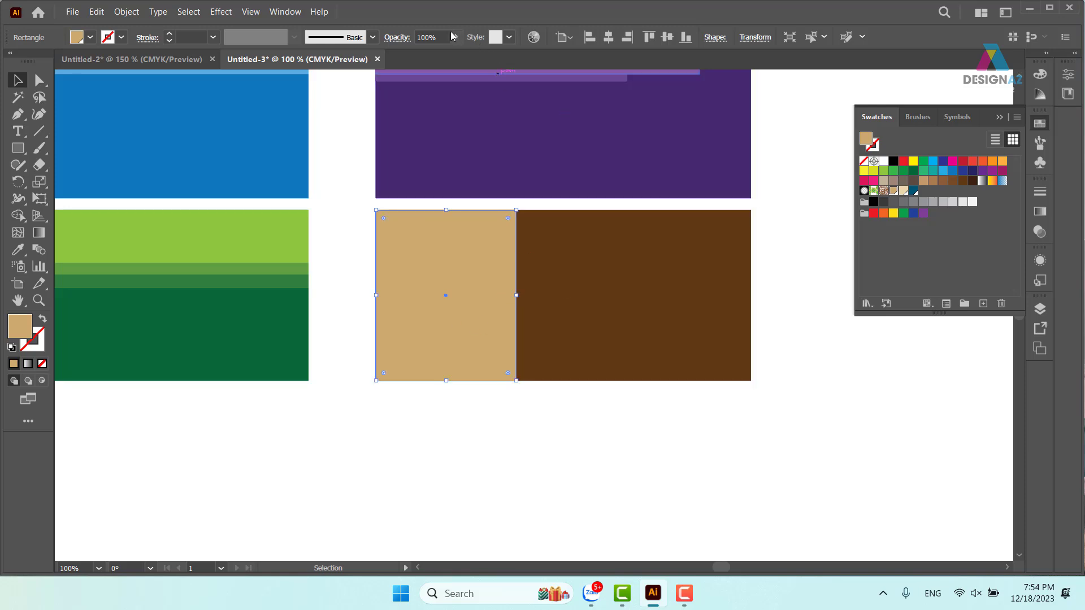
left_click(431, 38)
type("50")
key("Return")
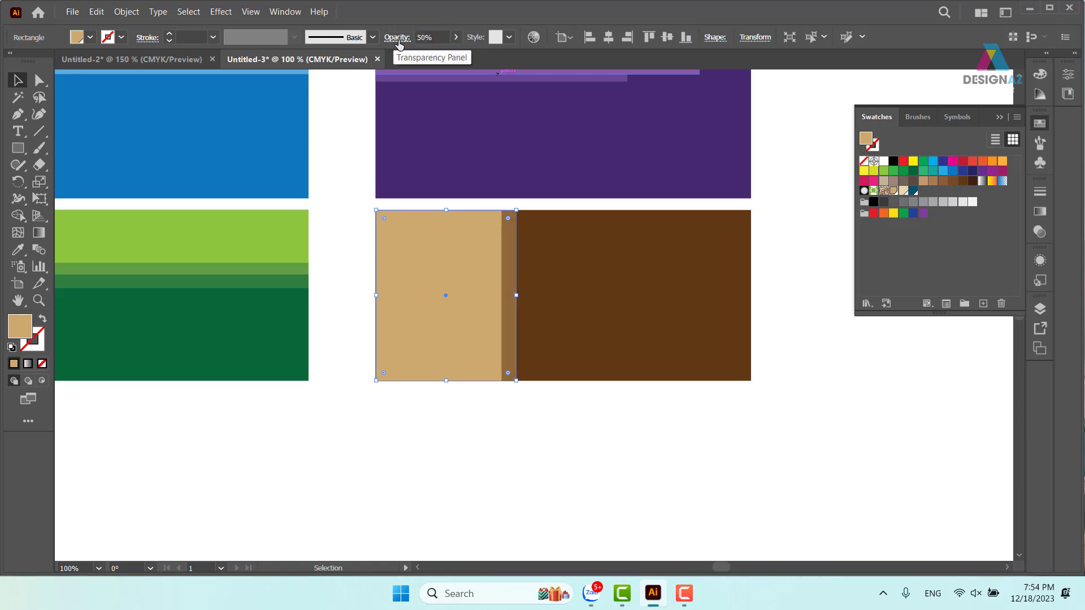
left_click(529, 406)
- Widen the tan rectangle to about 4.96 cm and set it to 30% opacity
left_click(512, 329)
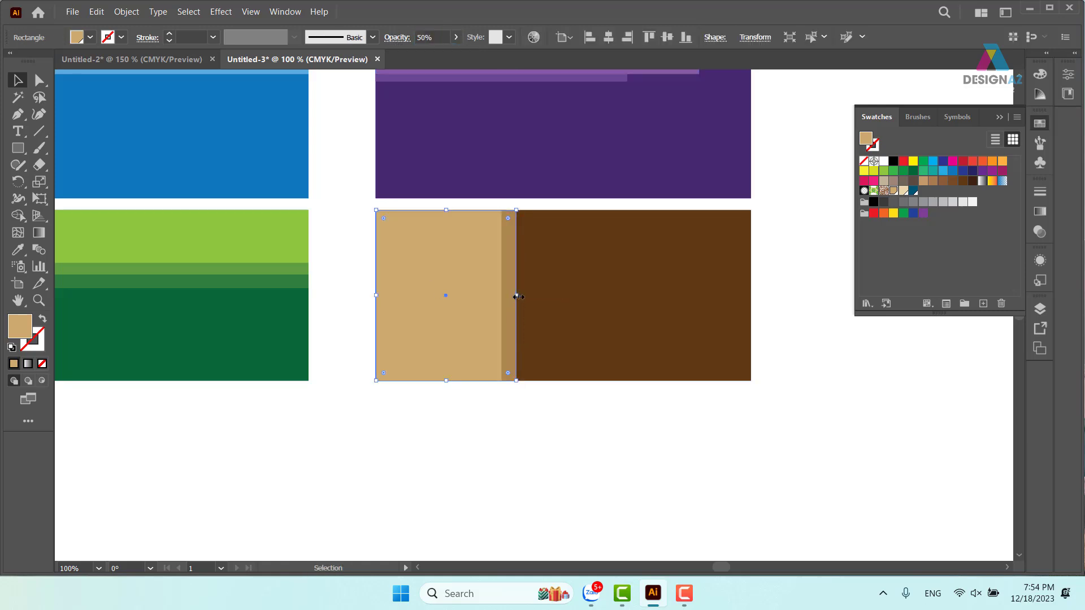
left_click_drag(516, 295, 531, 299)
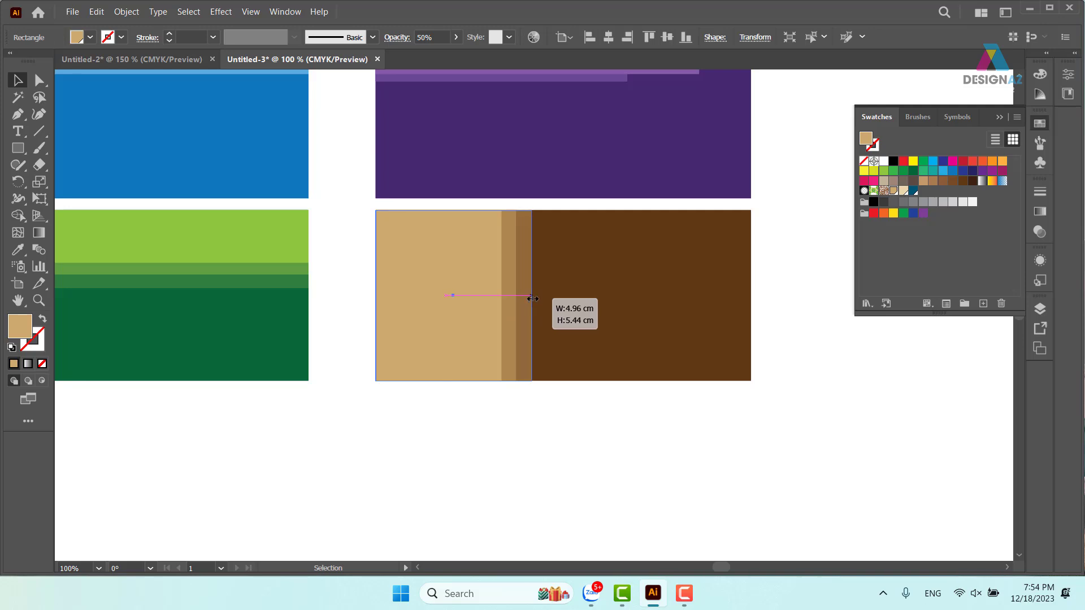
left_click(430, 37)
type("30")
key("Return")
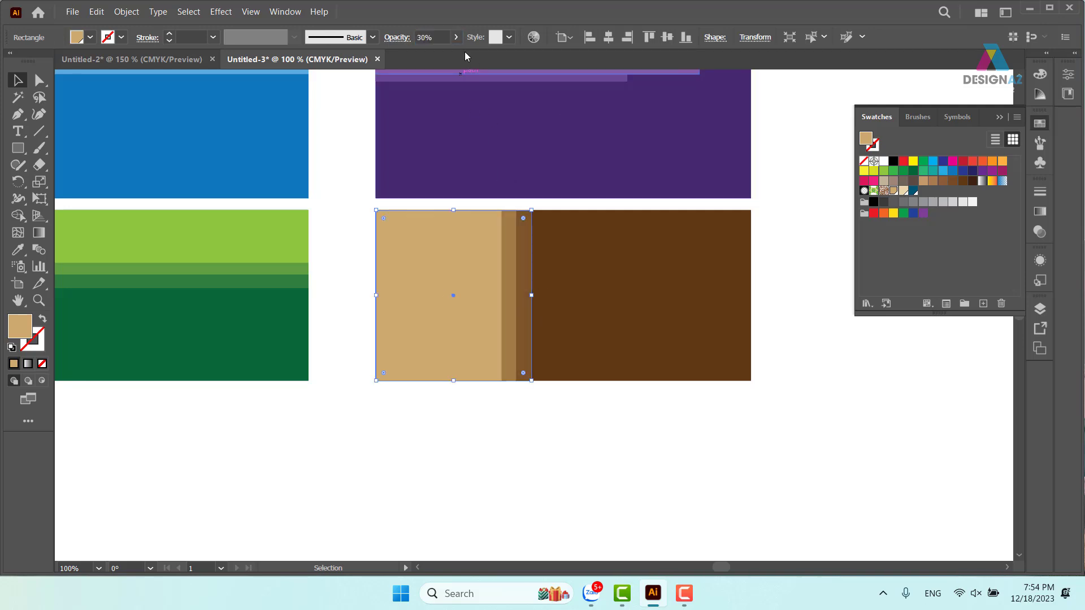
left_click(700, 466)
- Zoom in on the brown banner's left end and select the tan strips
key("z")
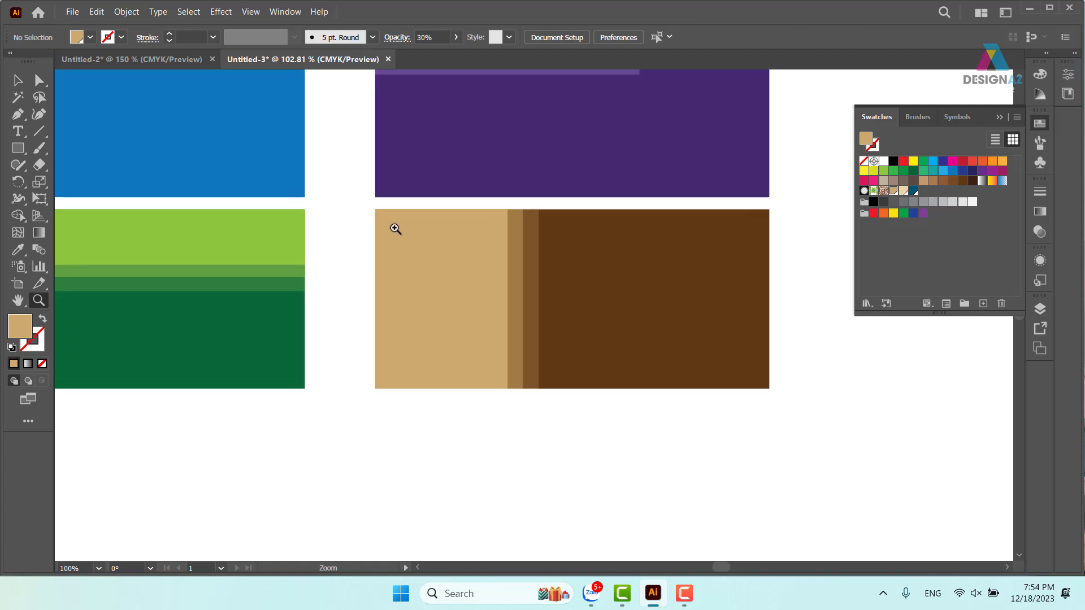
left_click_drag(392, 230, 461, 267)
left_click_drag(664, 314, 487, 293)
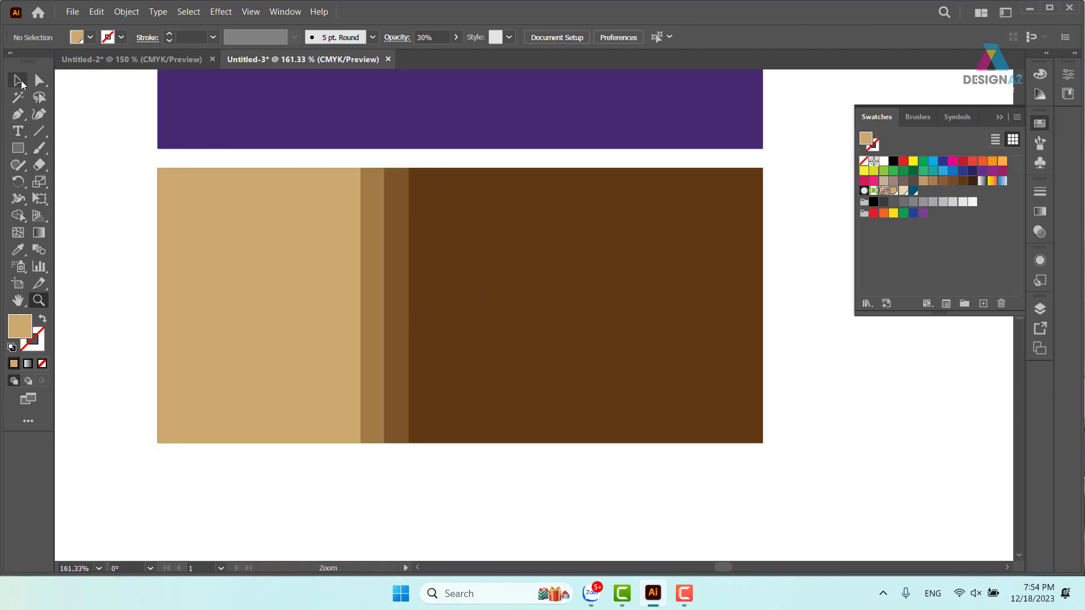
left_click(18, 80)
left_click(315, 235)
left_click(379, 264)
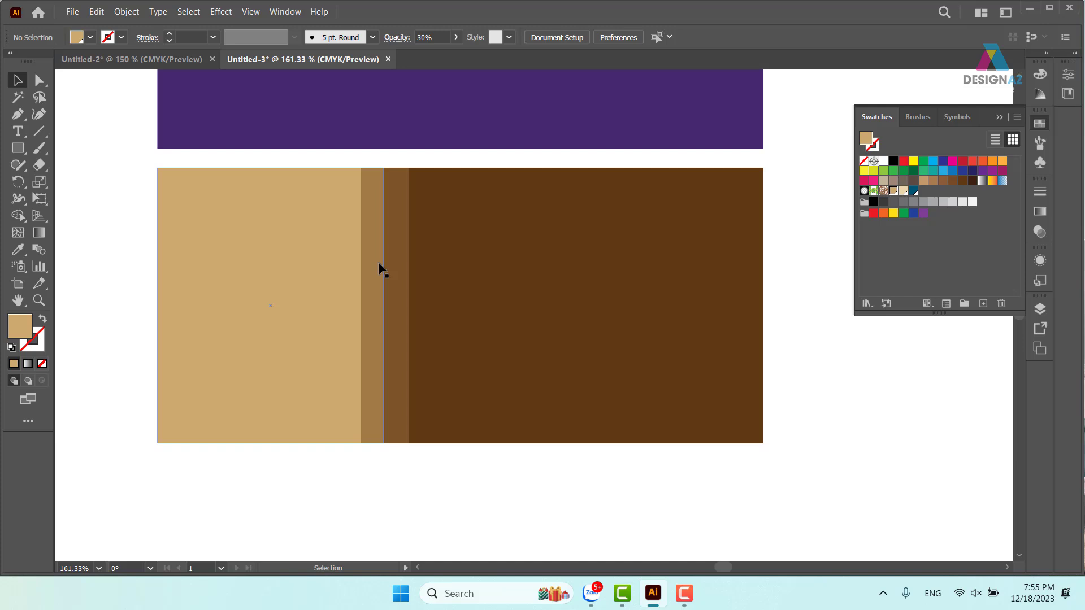
- Try widening the 30% tan strip across the banner, undo it, and zoom to 200%
left_click(398, 312)
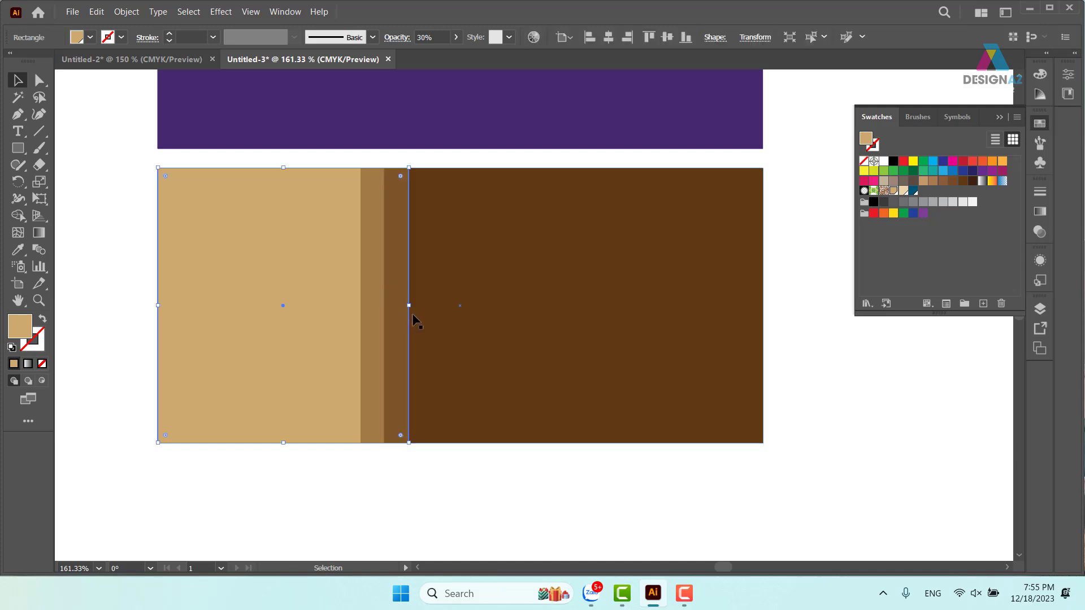
left_click_drag(407, 305, 551, 305)
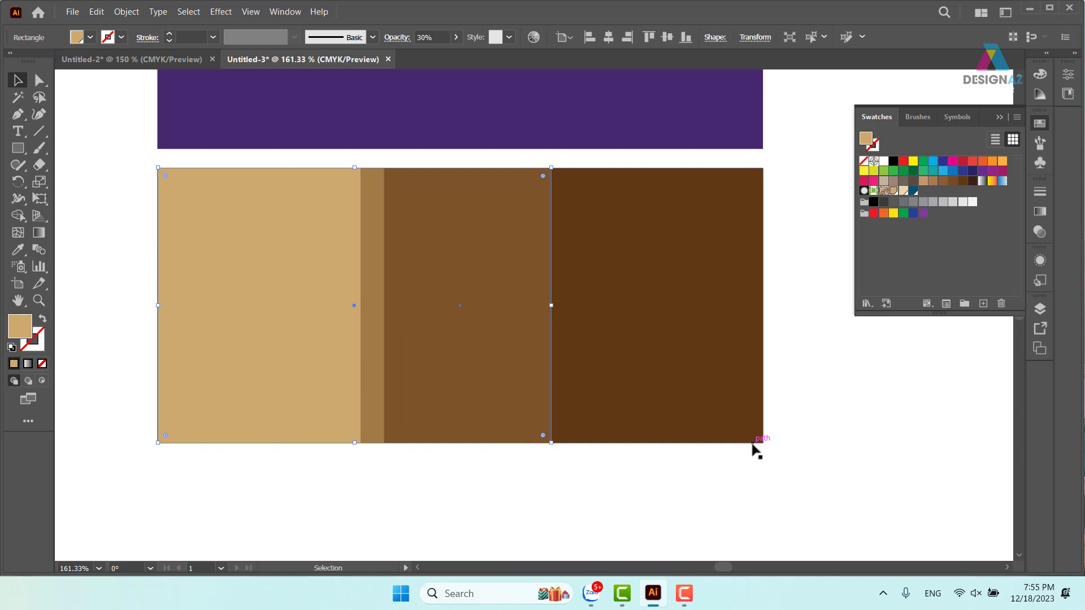
key("ctrl+z")
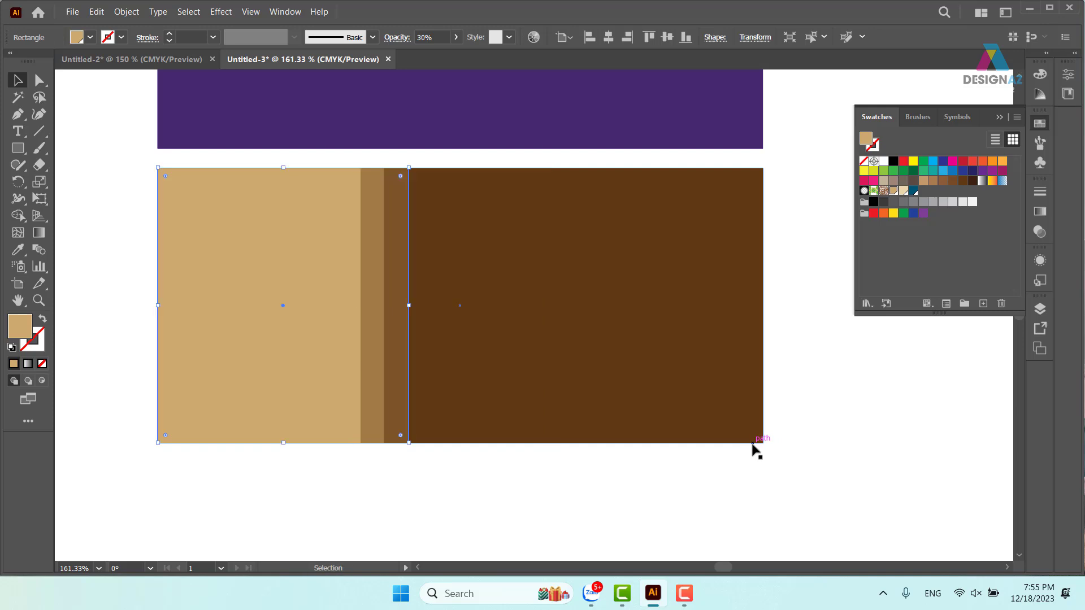
left_click(495, 498)
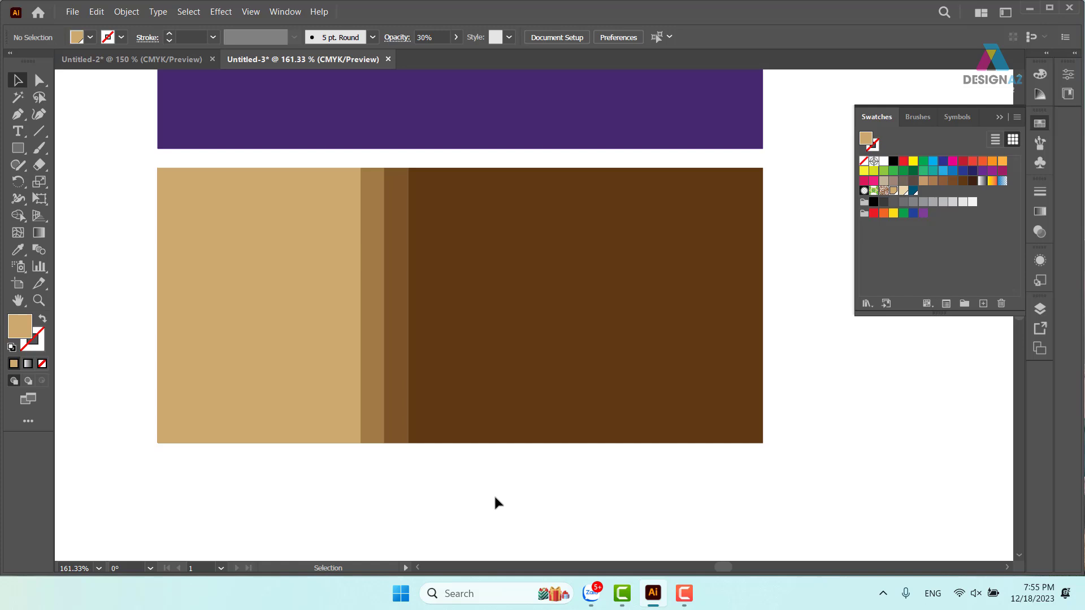
left_click(555, 309)
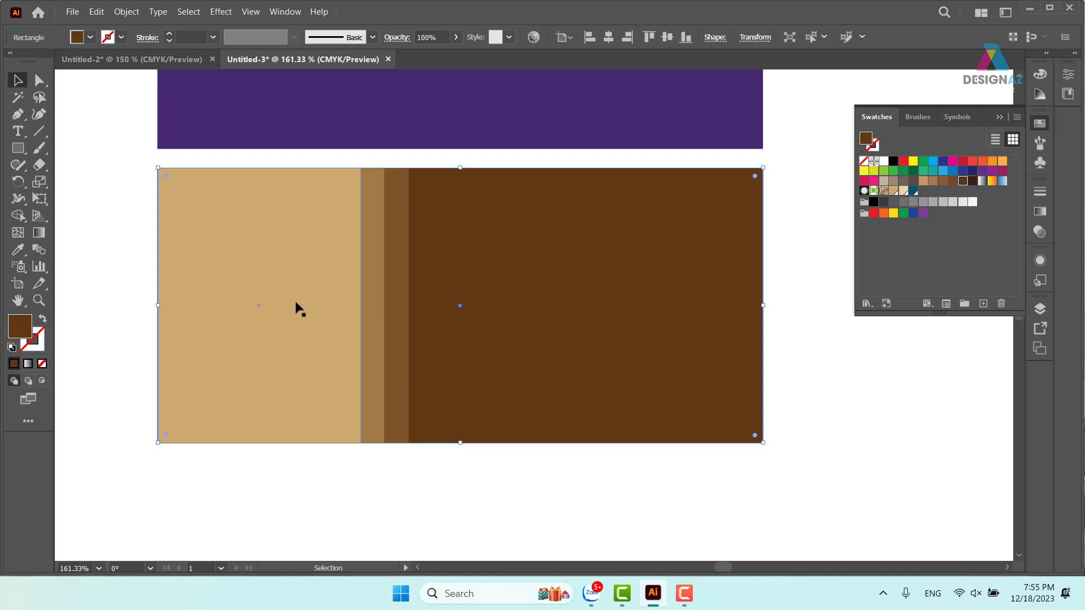
left_click(295, 307)
left_click(487, 492)
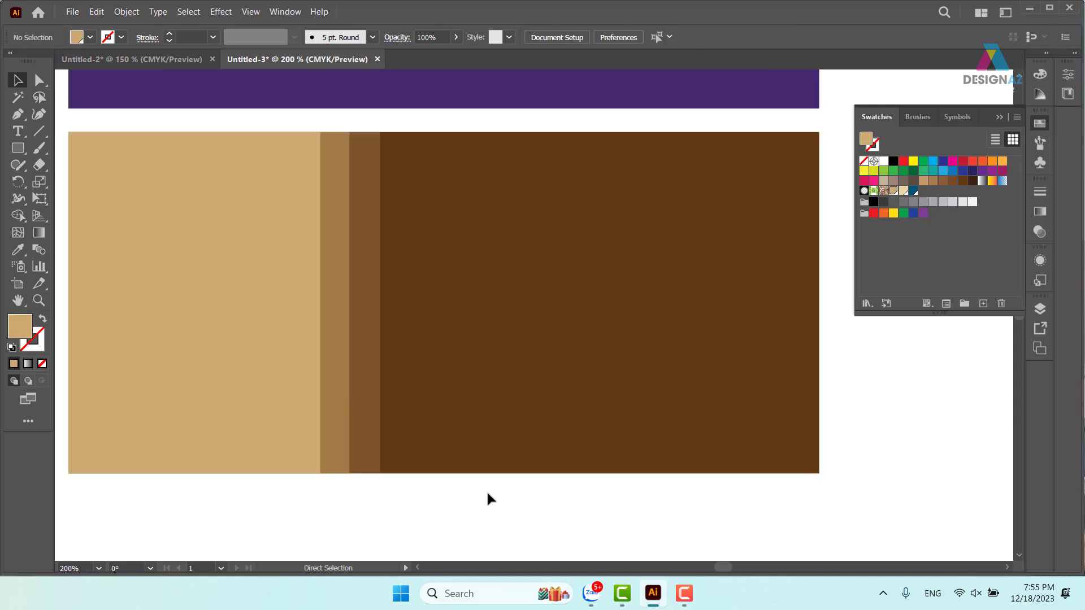
key("ctrl+plus")
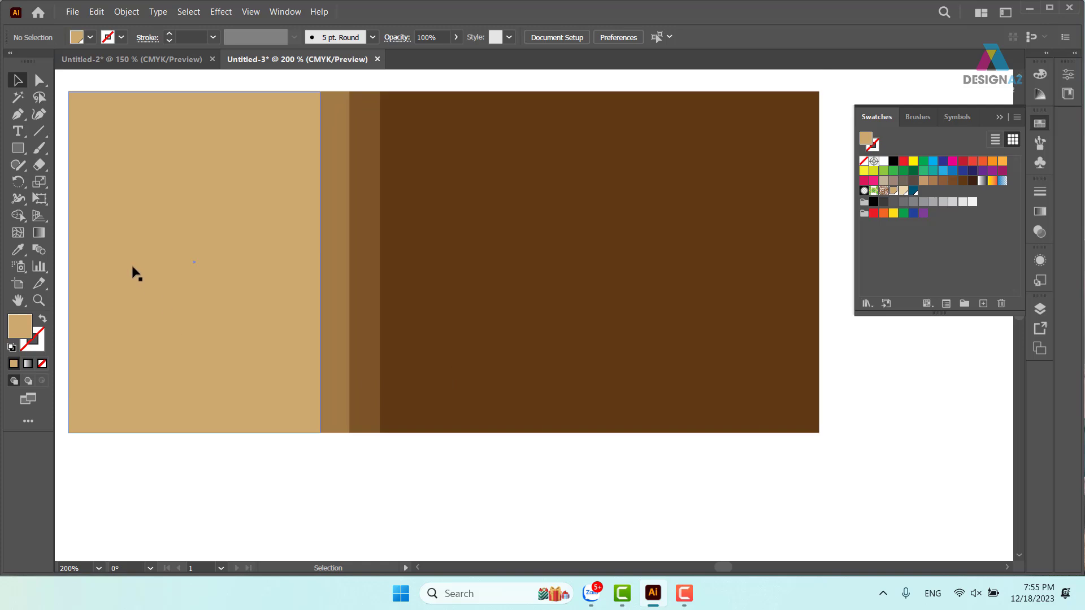
- Draw a thin vertical strip about 0.04 × 3.88 cm along the tan block's edge and zoom in close
left_click(18, 148)
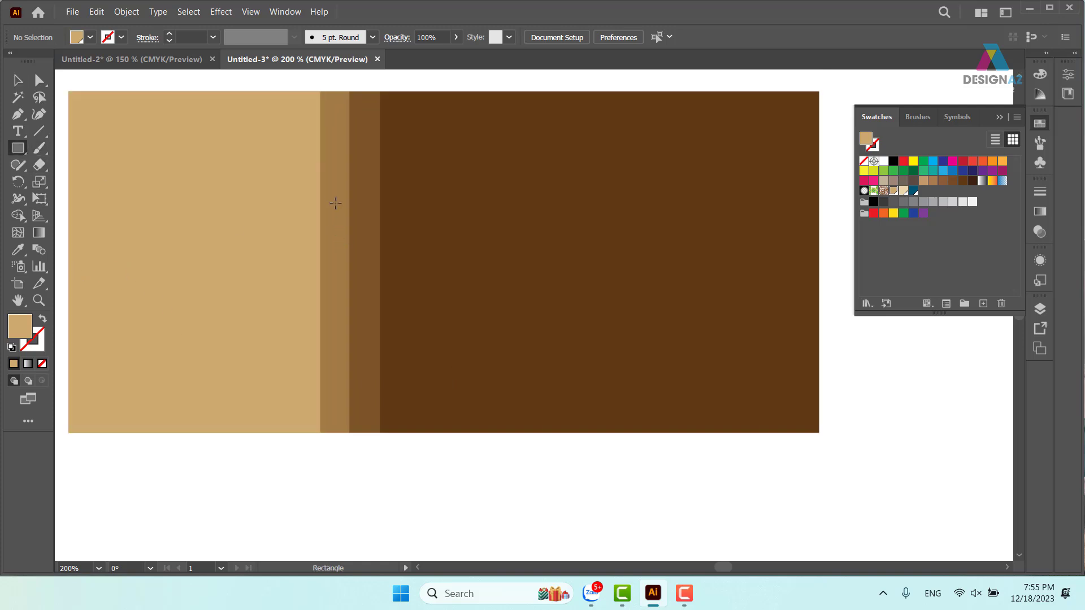
mouse_move(320, 190)
left_mouse_down()
mouse_move(331, 425)
mouse_move(322, 433)
left_mouse_up()
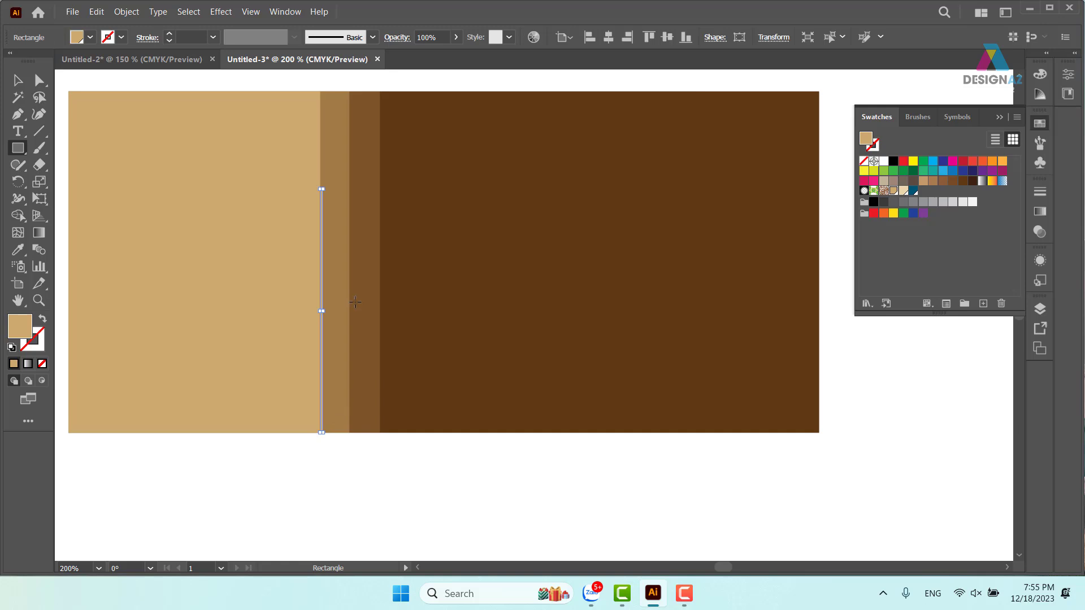
key("ctrl+plus")
key("ctrl+plus")
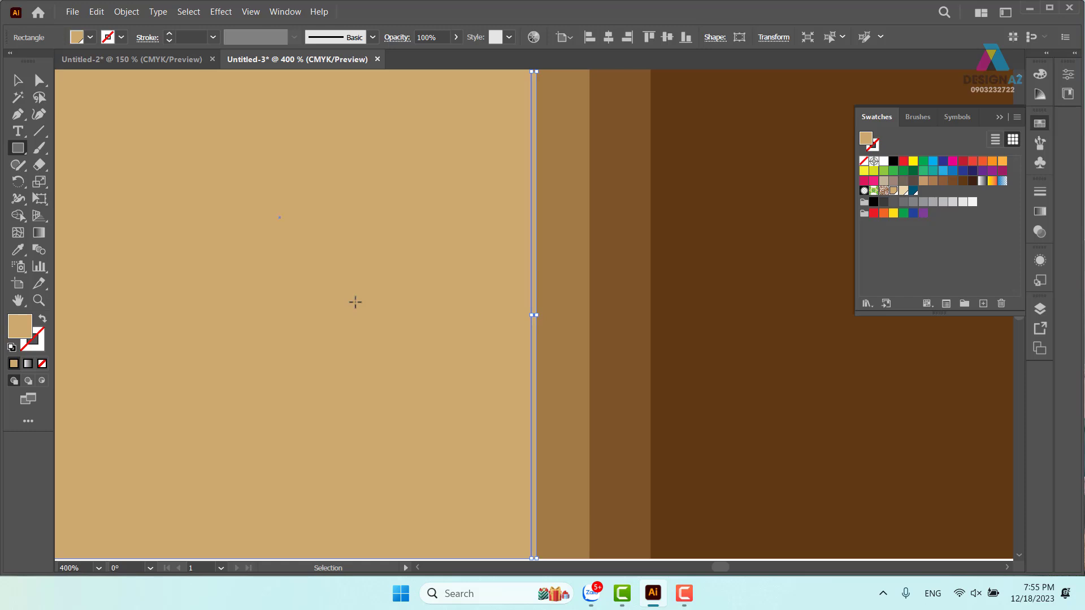
key("ctrl+plus")
key("ctrl+plus")
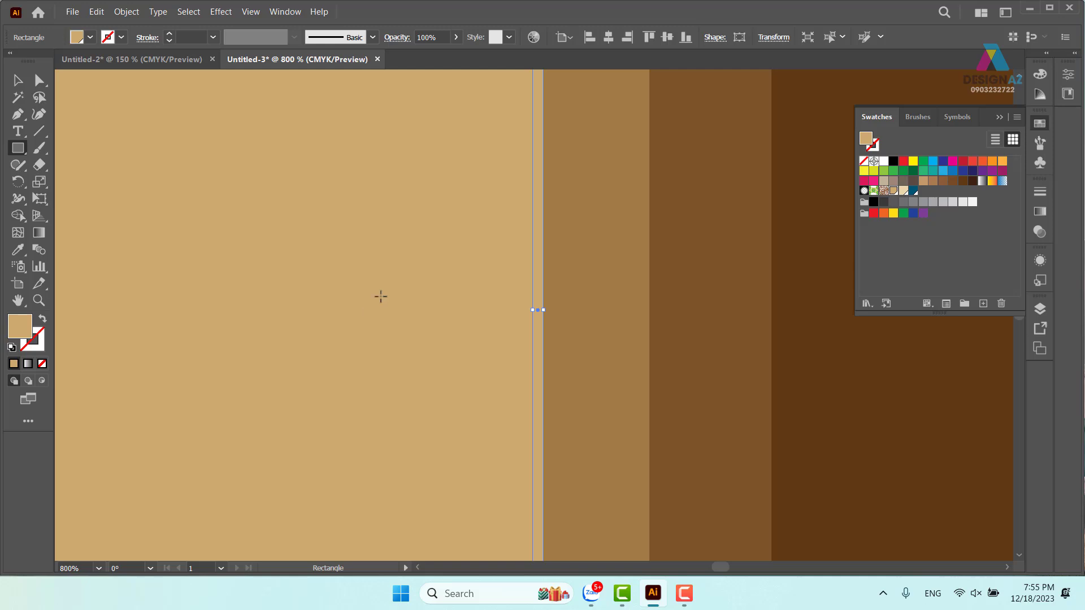
- Fill the thin strip light peach and draw a small peach block above it
double_click(22, 327)
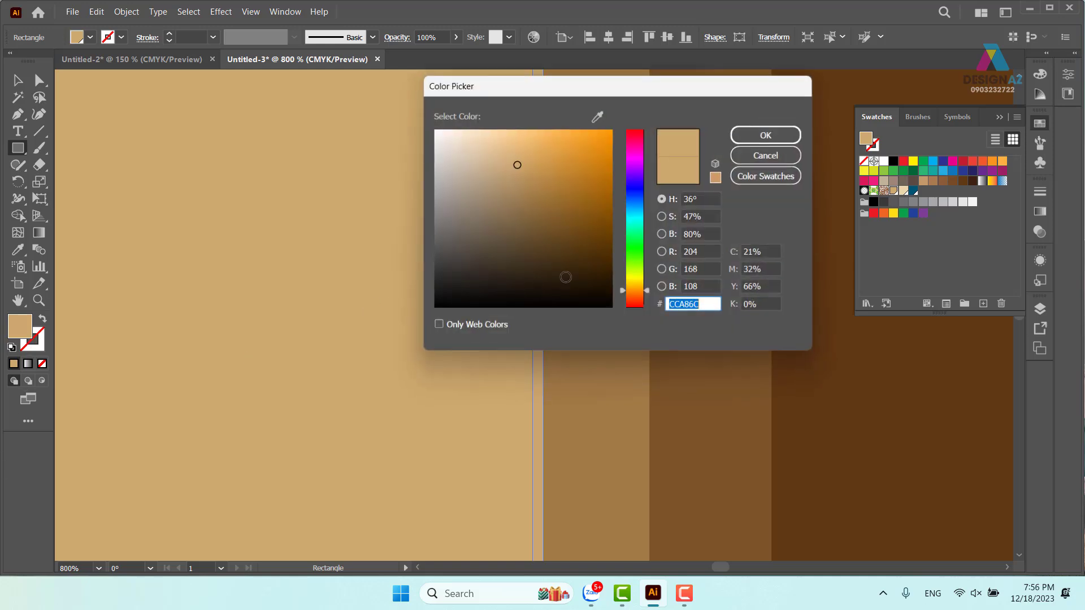
left_click_drag(504, 164, 478, 131)
left_click(767, 135)
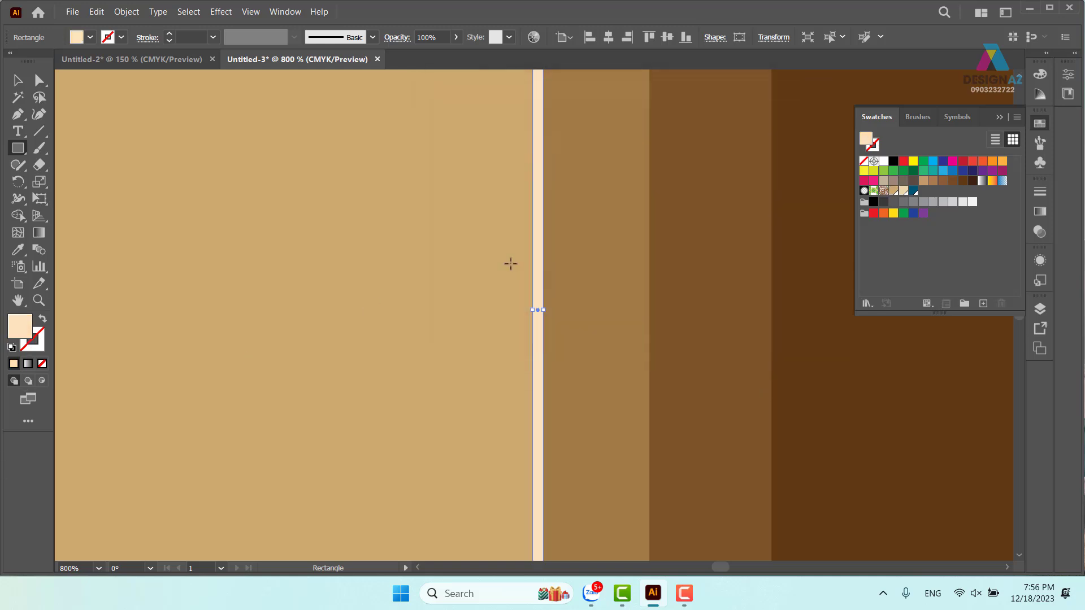
scroll(582, 145, "right", 3)
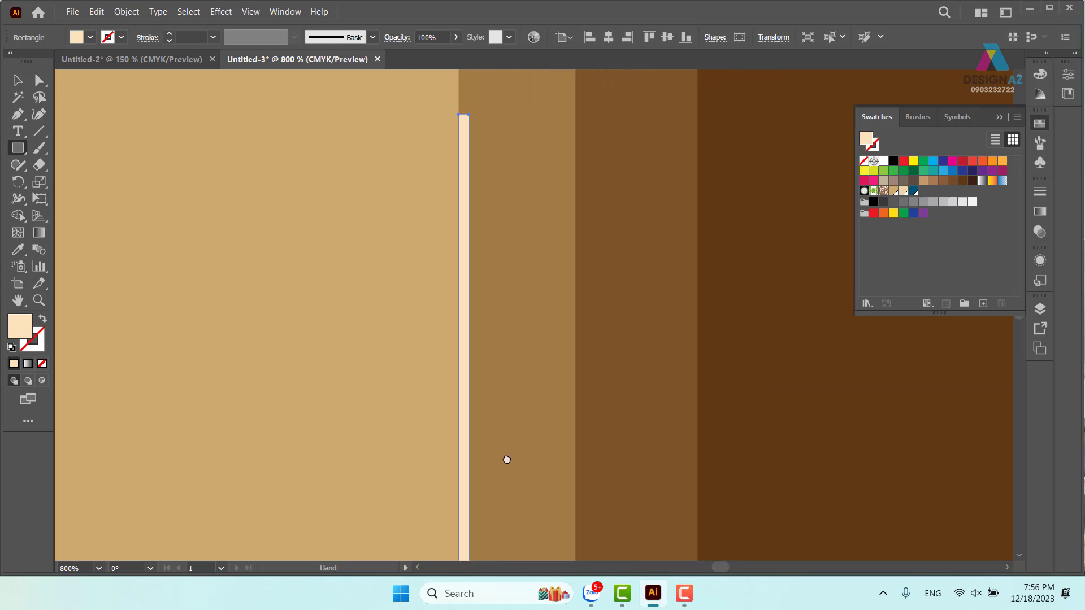
scroll(503, 458, "up", 2)
scroll(486, 309, "up", 2)
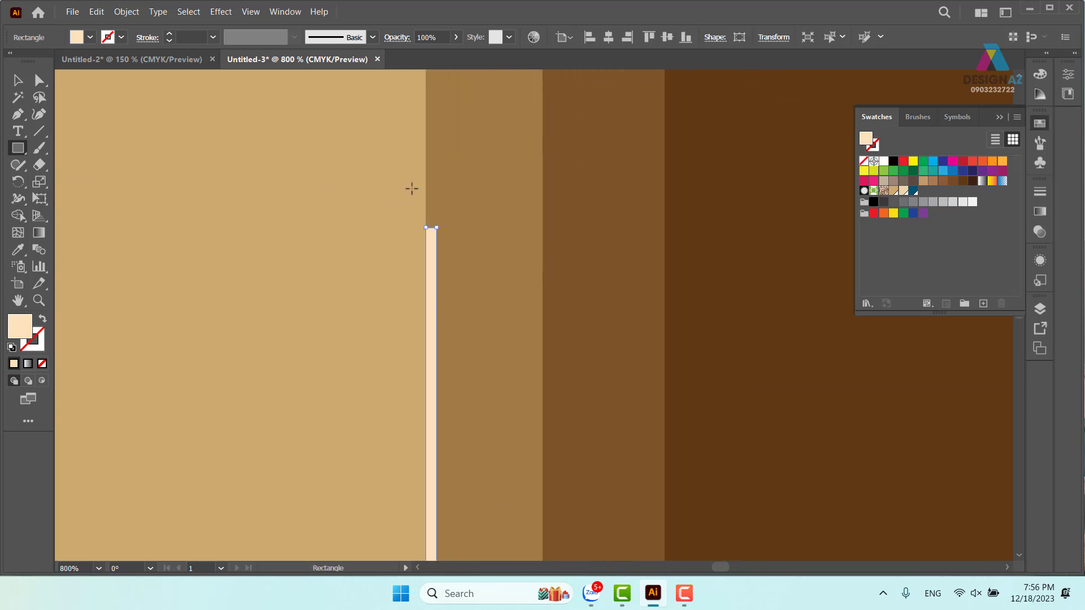
left_click_drag(411, 188, 452, 230)
- Duplicate the thin peach line slightly right onto the next brown band
key("v")
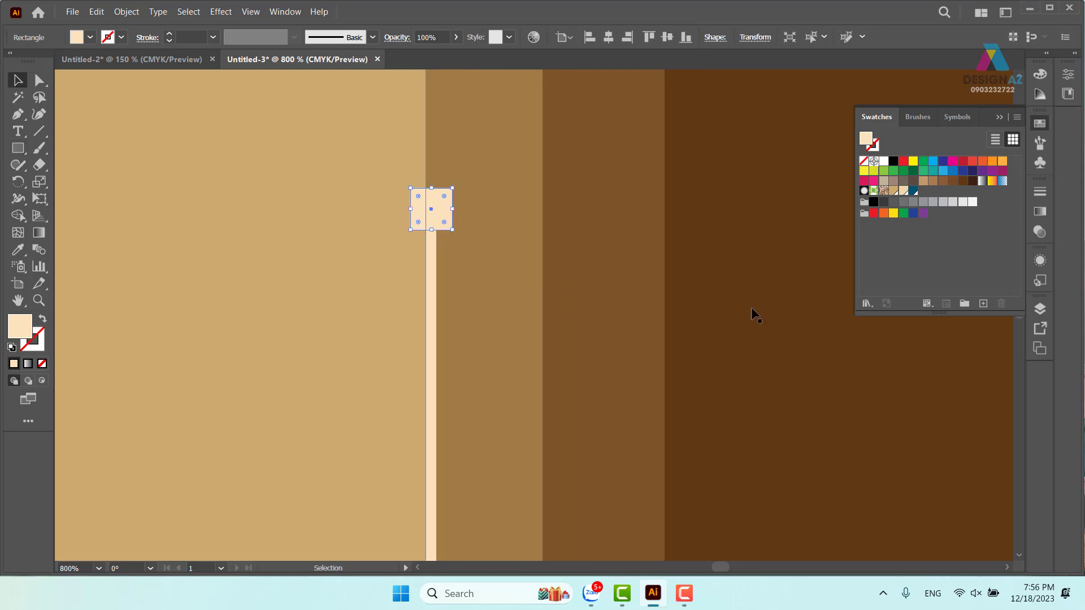
key("ctrl+minus")
key("ctrl+minus")
key("ctrl+minus")
key("ctrl+minus")
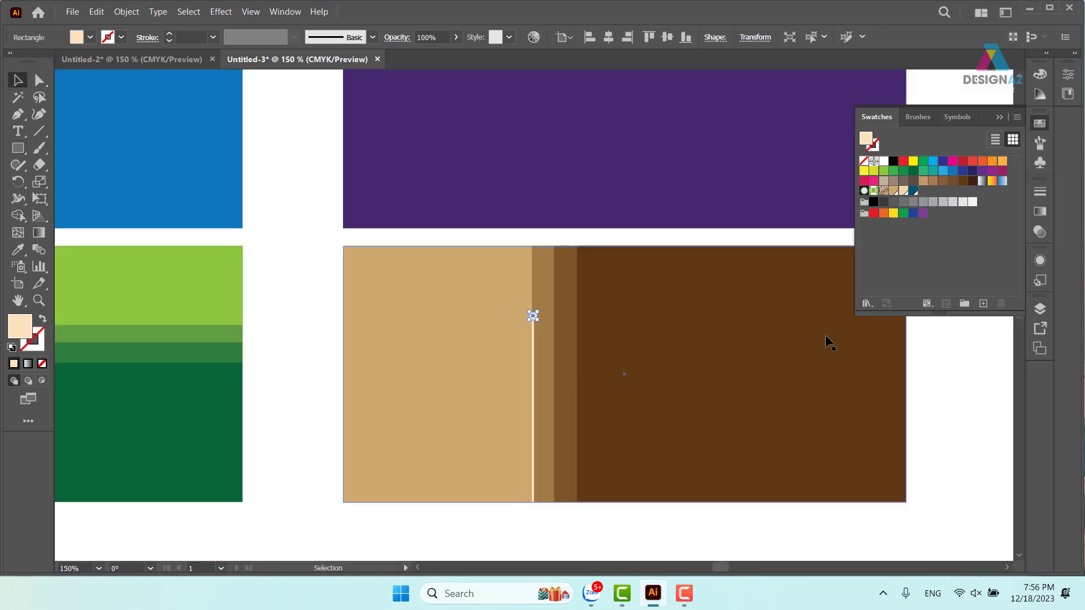
left_click(666, 530)
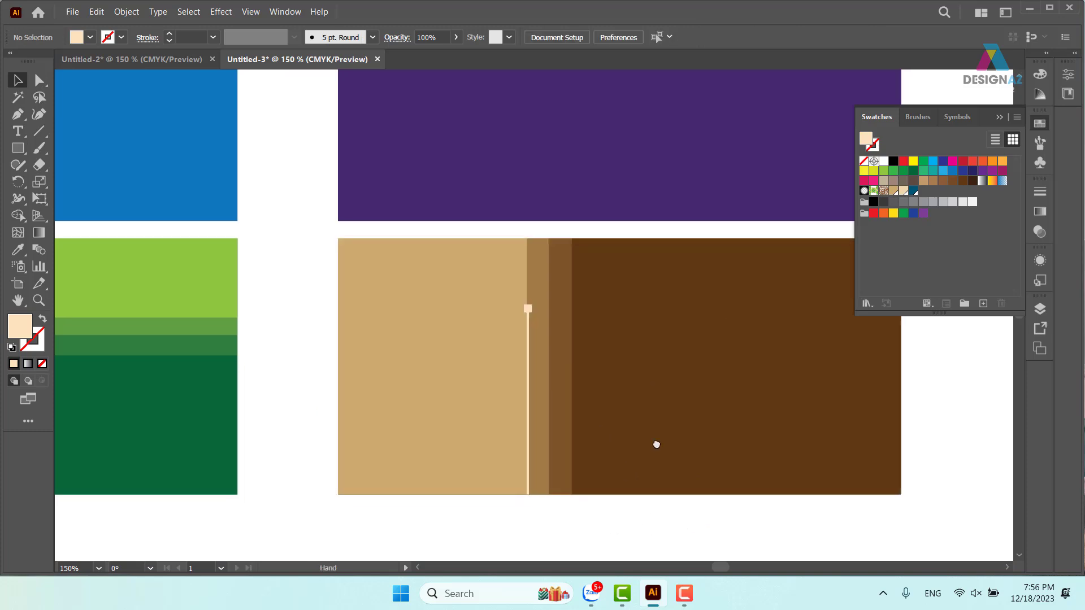
left_click_drag(656, 510, 606, 434)
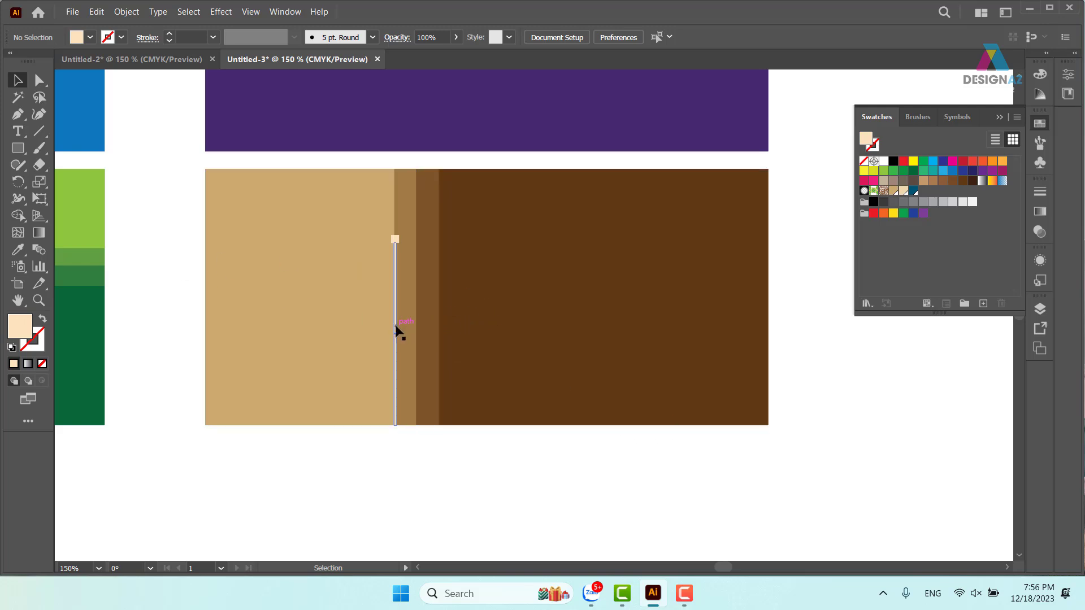
mouse_move(395, 330)
left_mouse_down()
mouse_move(428, 248)
mouse_move(416, 258)
left_mouse_up()
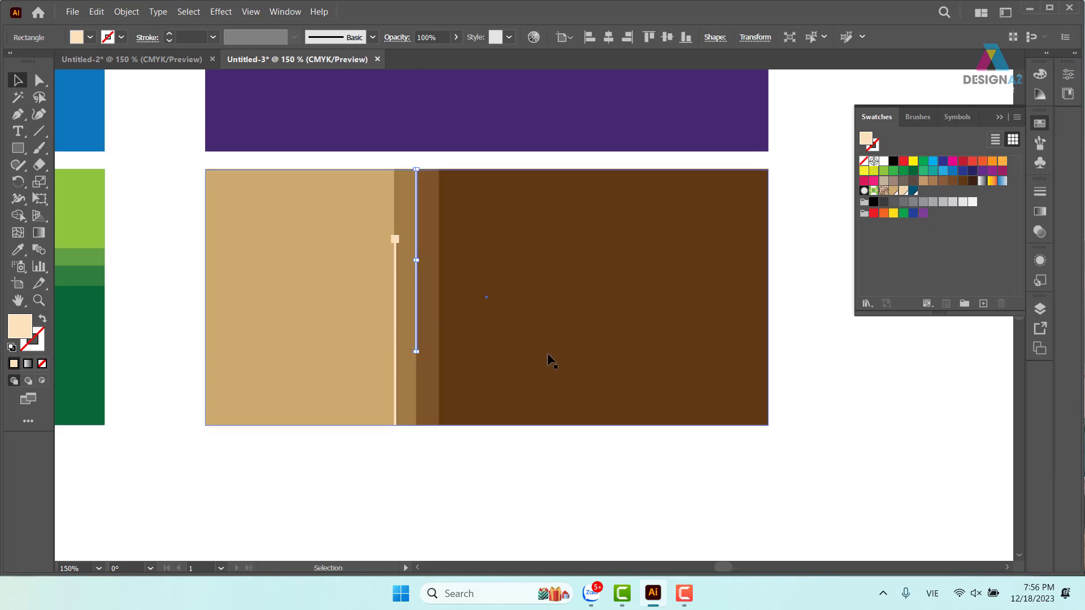
- Zoom in on the copied peach strip on the brown banner
key("ctrl+minus")
key("ctrl+minus")
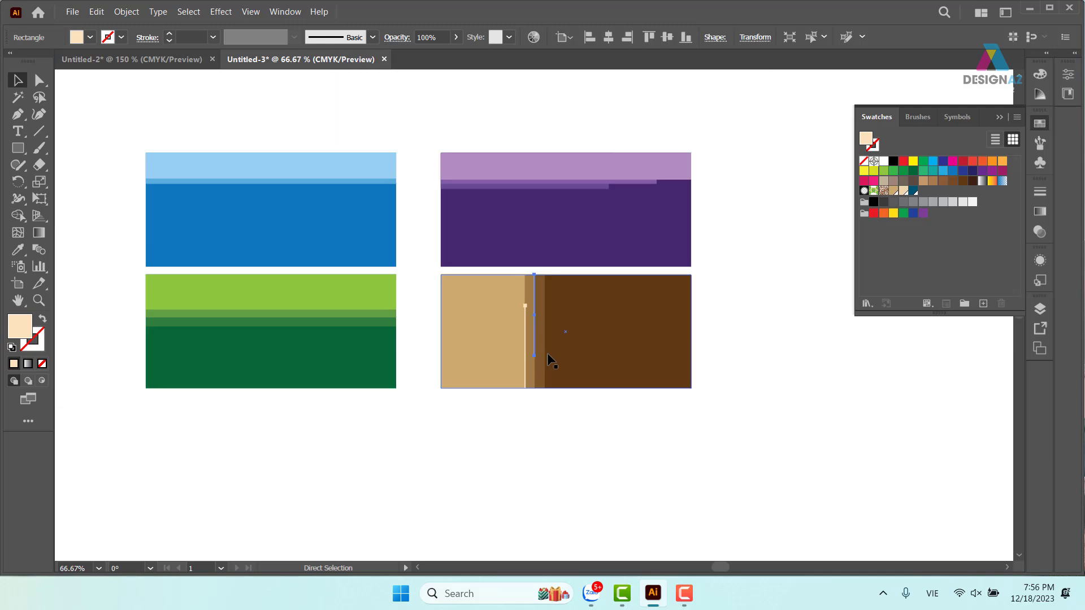
key("ctrl")
key("ctrl")
key("ctrl+minus")
key("ctrl+minus")
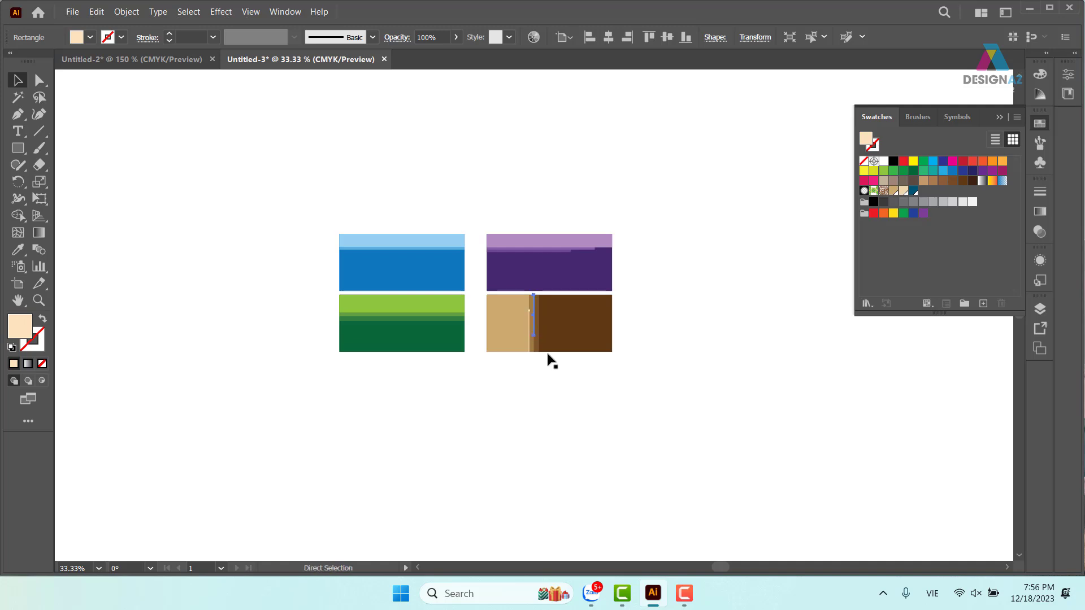
key("ctrl+plus")
key("ctrl+plus")
key("ctrl+plus")
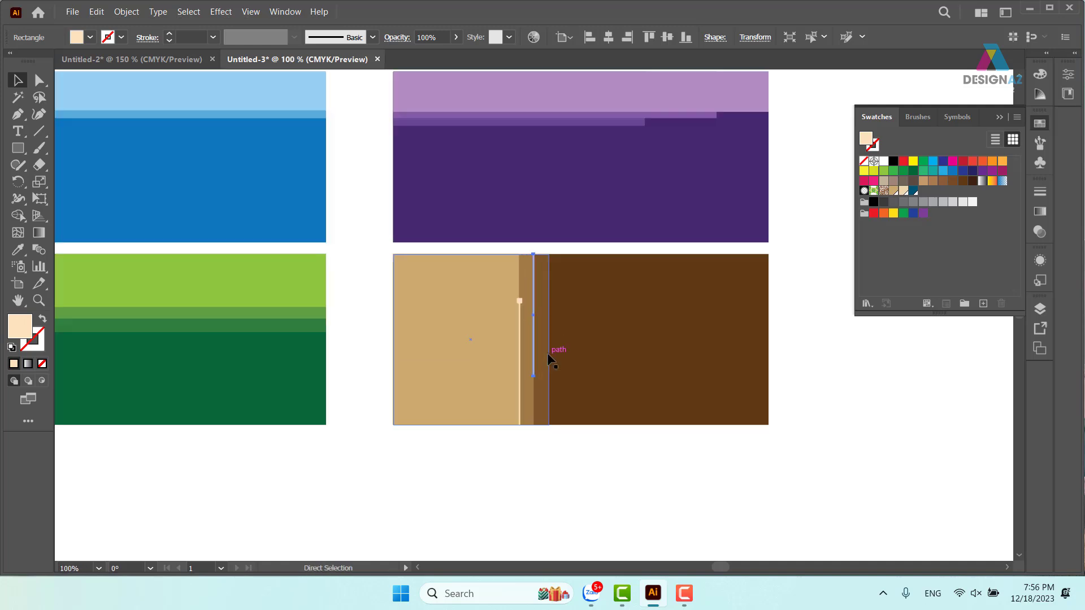
key("ctrl+plus")
key("ctrl+plus")
key("ctrl+plus")
key("ctrl+plus")
key("ctrl+plus")
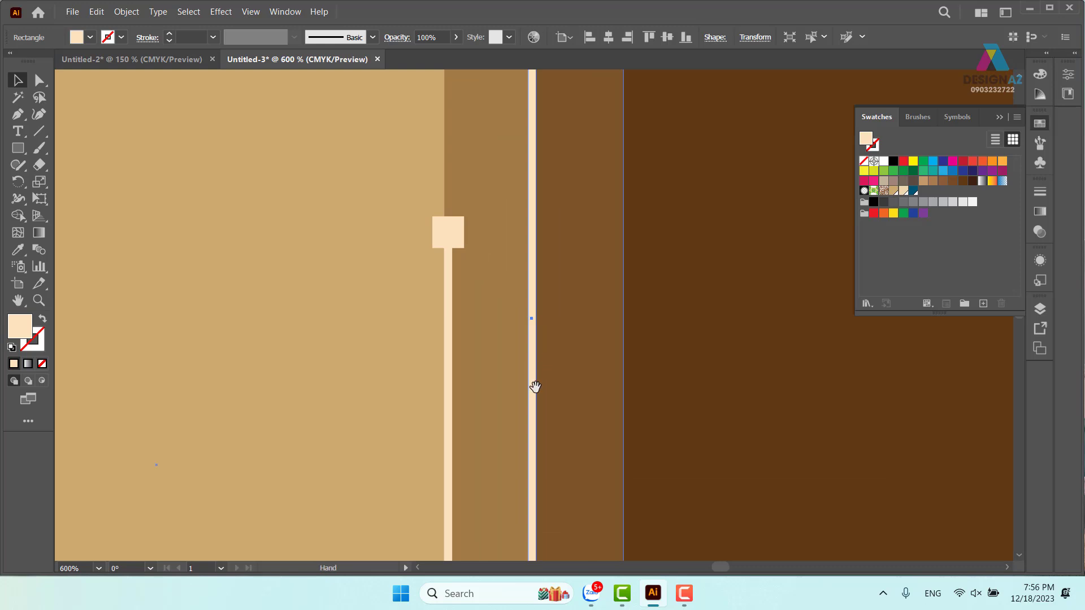
left_click_drag(535, 386, 555, 224)
- Drag the copied strip's bottom end up until it is about 3.36 cm tall
key("ctrl+plus")
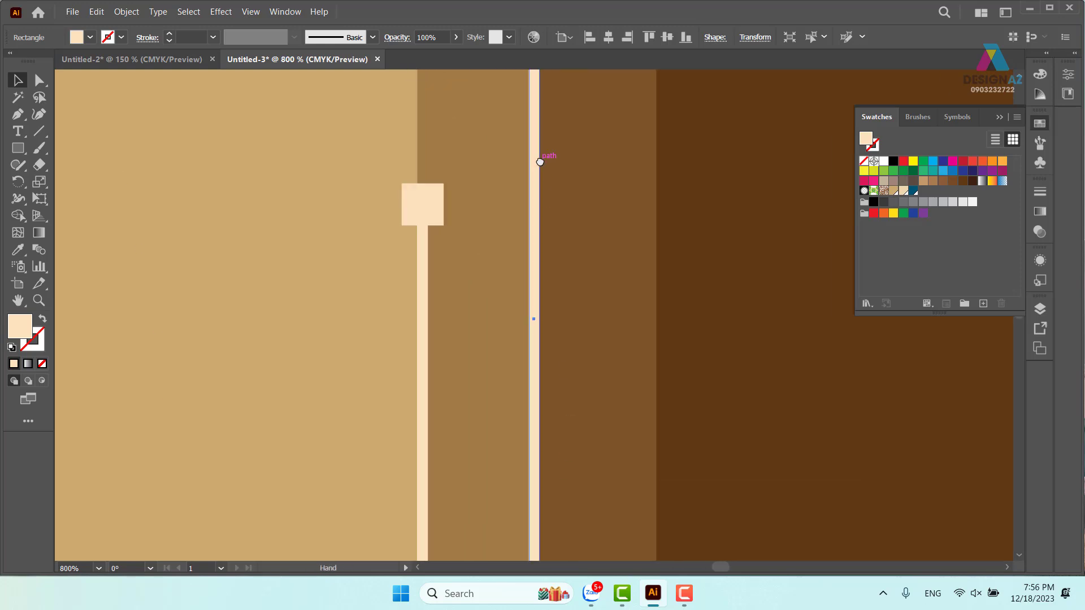
left_click_drag(581, 162, 555, 5)
key("ctrl+plus")
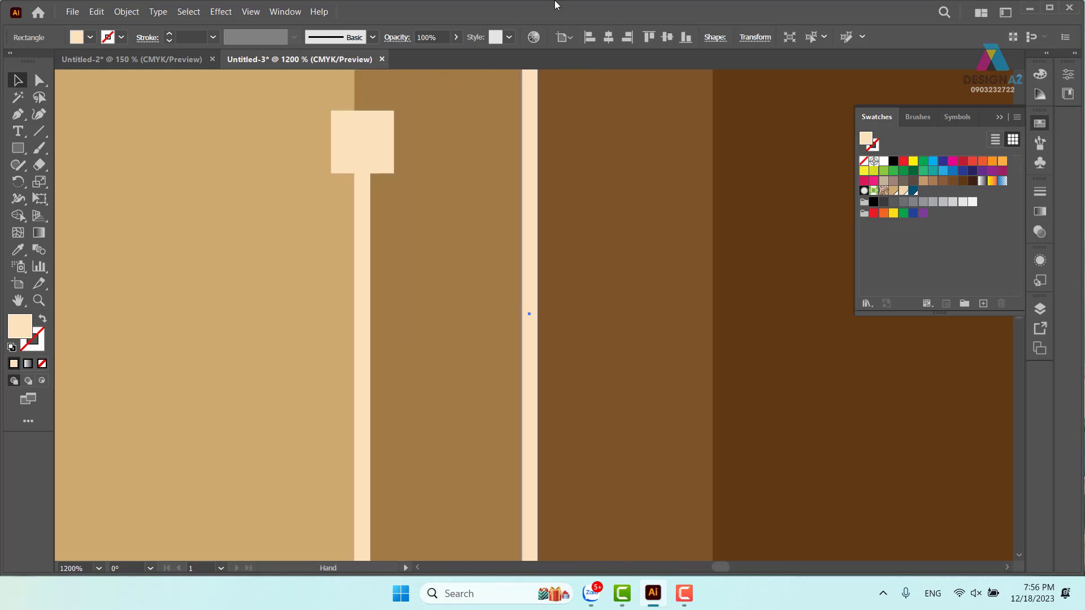
mouse_move(601, 388)
left_mouse_down()
mouse_move(594, 141)
mouse_move(540, 173)
mouse_move(513, 164)
left_mouse_up()
scroll(513, 165, "down", 3)
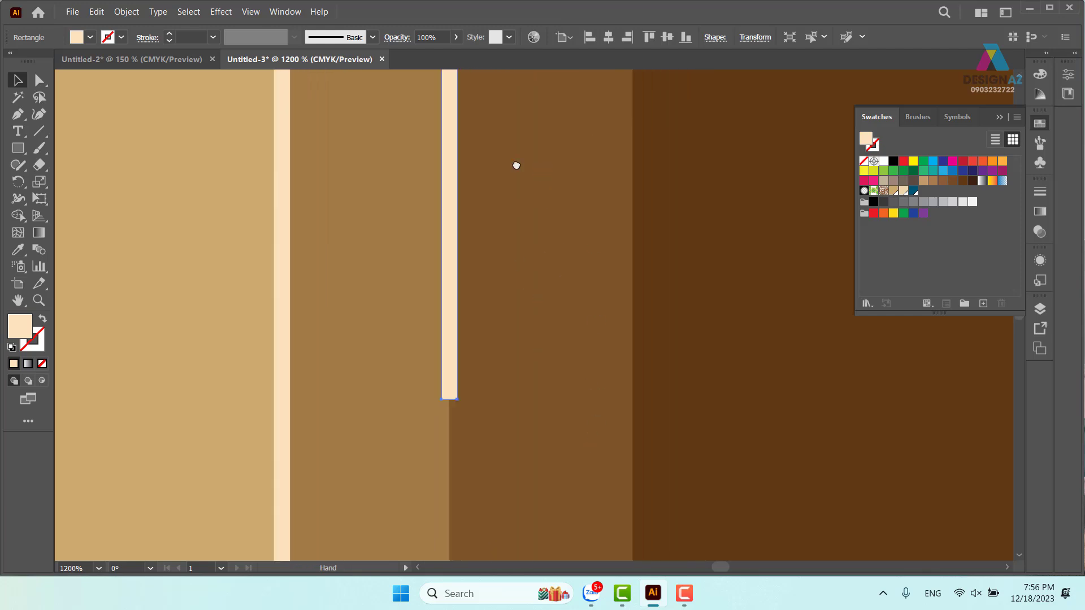
scroll(501, 167, "down", 2)
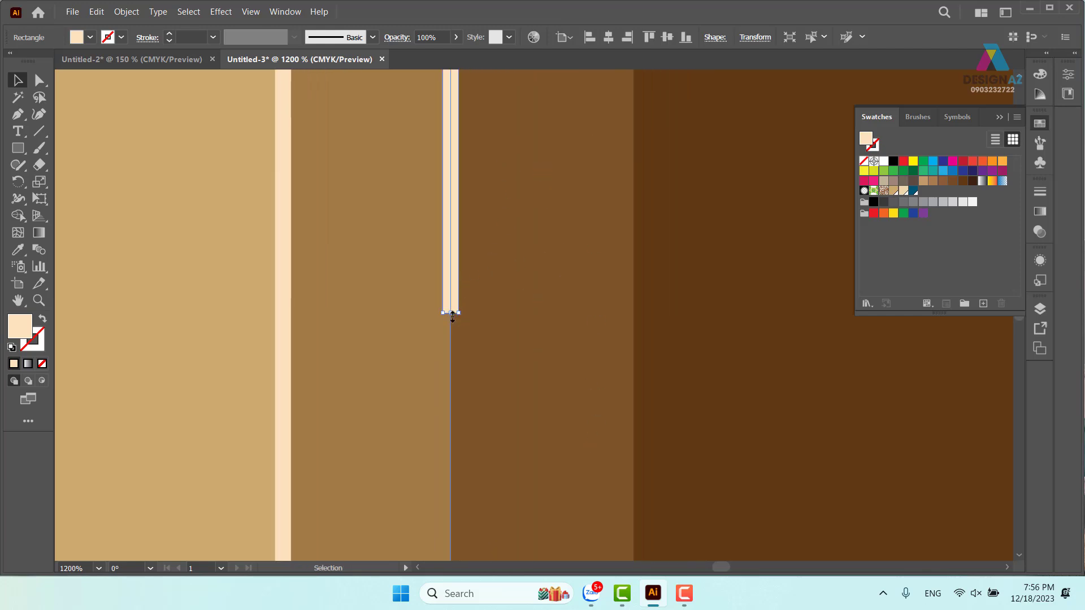
left_click_drag(450, 312, 469, 115)
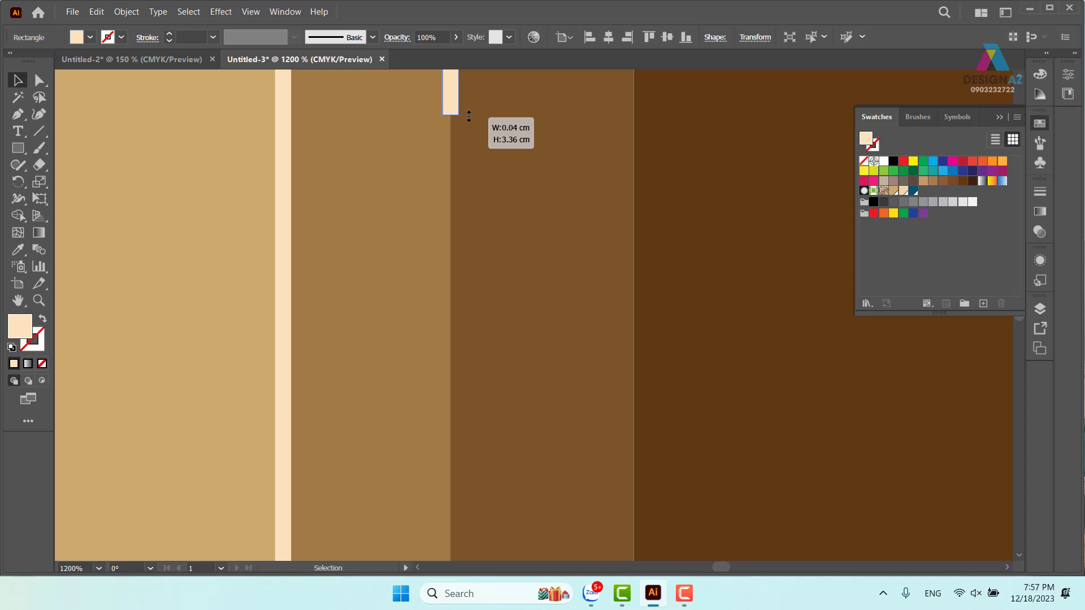
left_click_drag(469, 116, 457, 112)
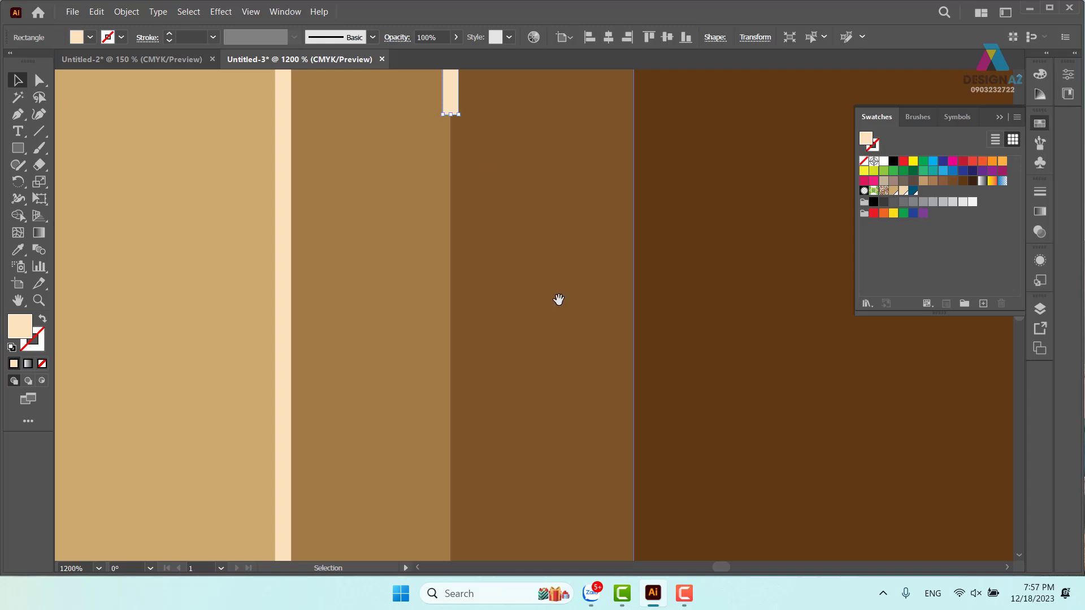
mouse_move(556, 300)
left_mouse_down()
mouse_move(239, 416)
mouse_move(836, 582)
mouse_move(686, 120)
mouse_move(582, 436)
mouse_move(616, 520)
left_mouse_up()
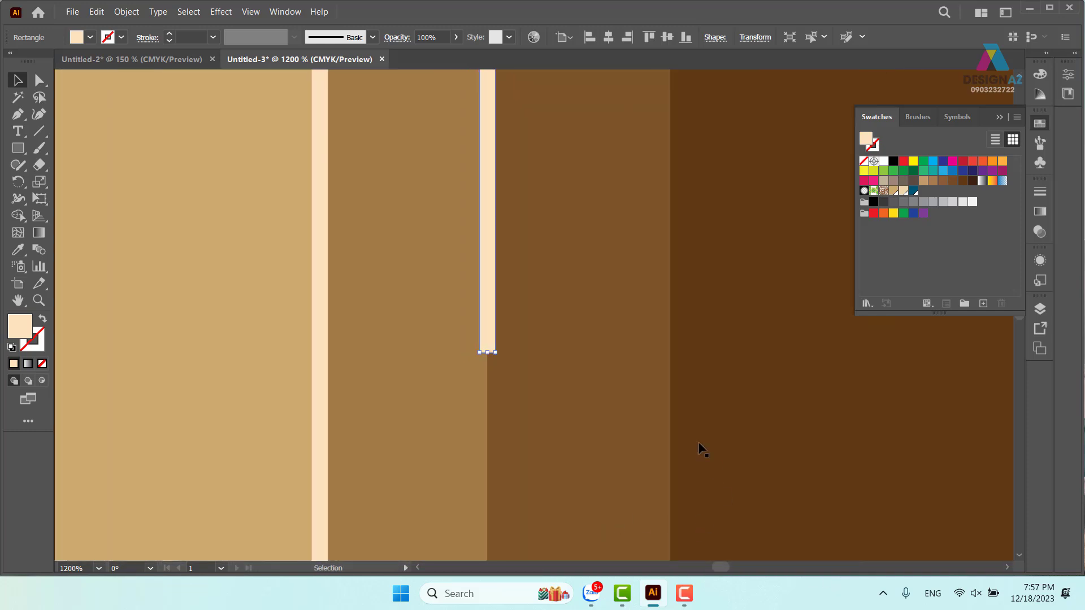
key("ctrl+minus")
key("ctrl+minus")
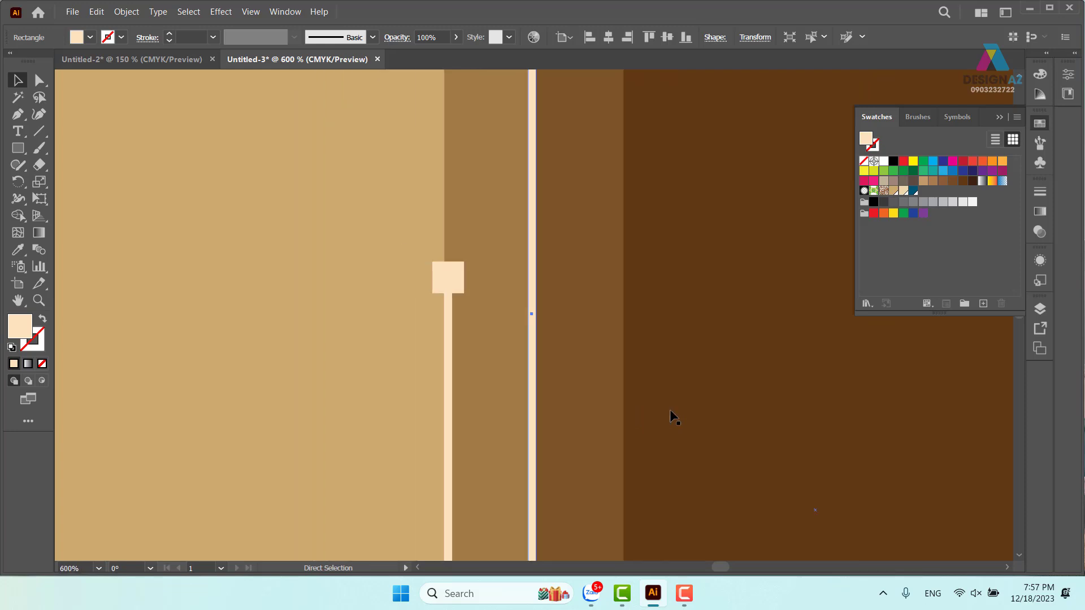
- Alt-copy the small peach square to the bottom of the new strip
left_click_drag(593, 441, 563, 234)
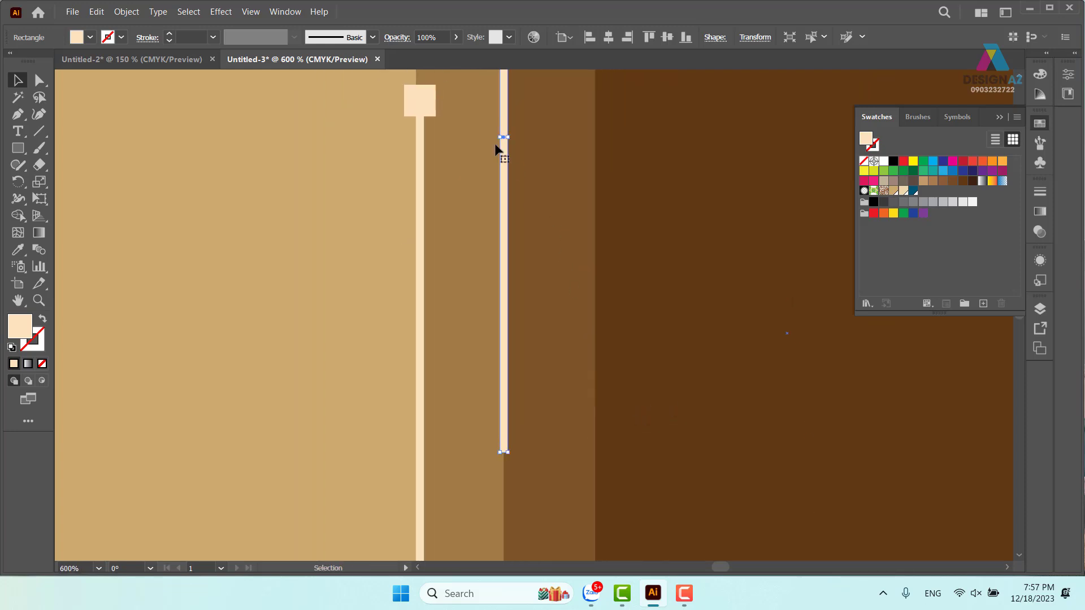
left_click(421, 103)
left_click(653, 148)
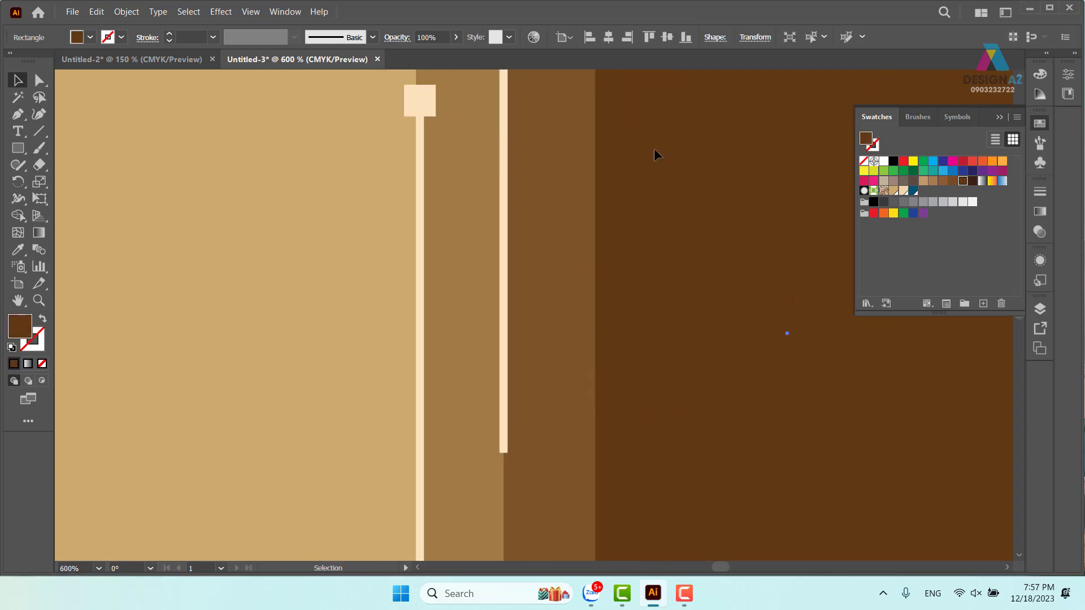
left_click_drag(434, 106, 524, 475)
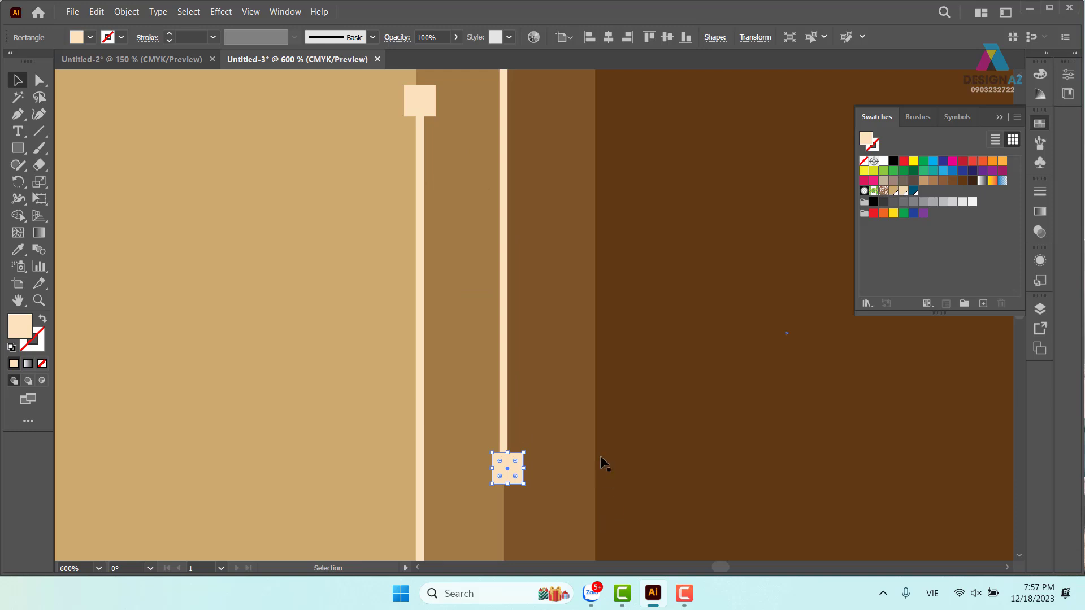
- Set both the new peach strip and its bottom square to 70% opacity
left_click(502, 278)
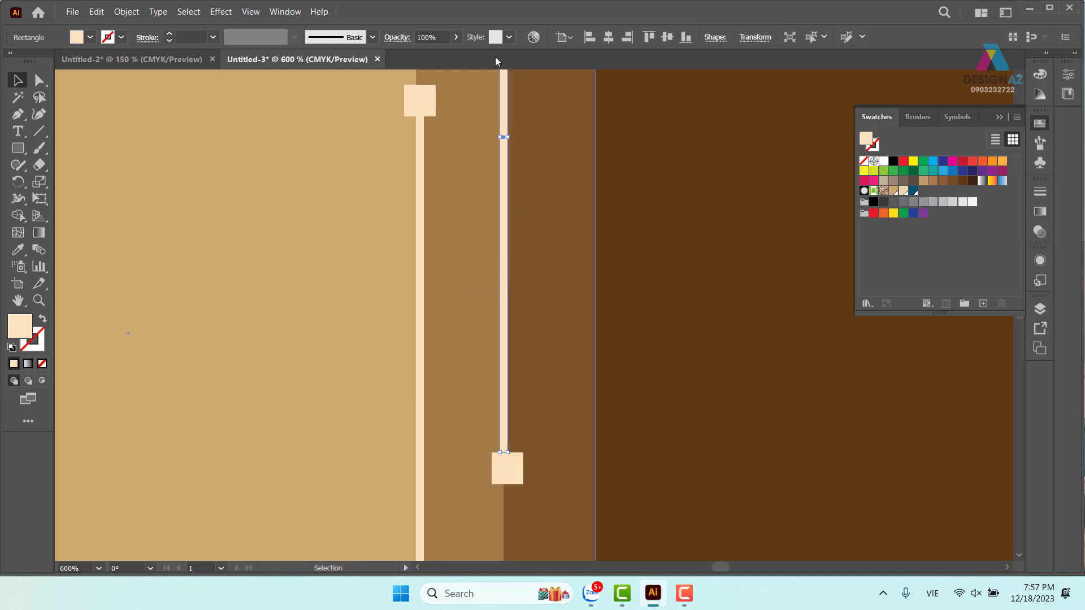
left_click(440, 37)
type("70")
key("Return")
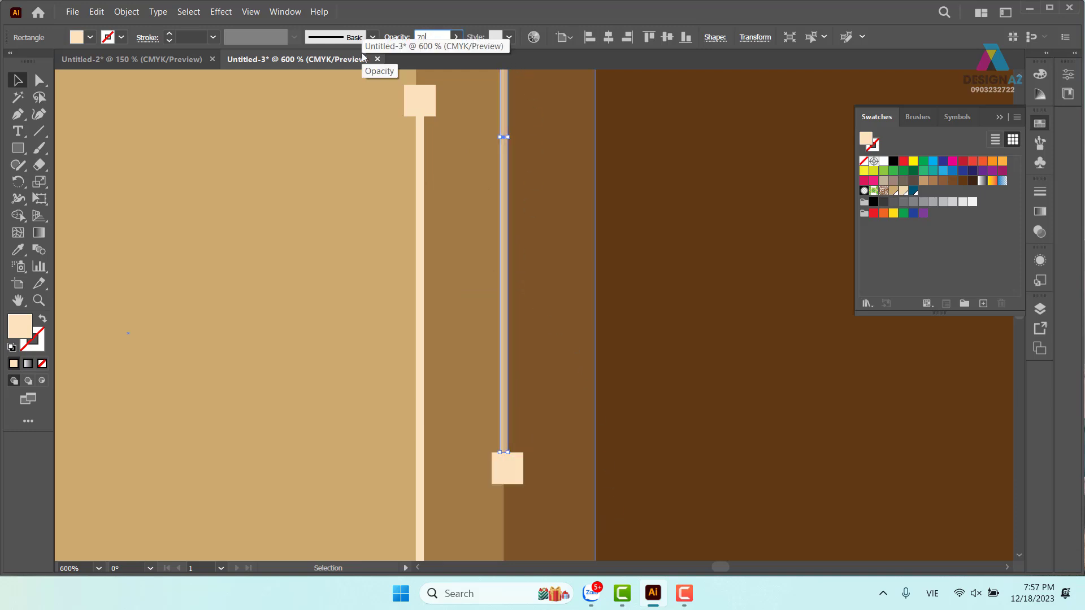
left_click(514, 470)
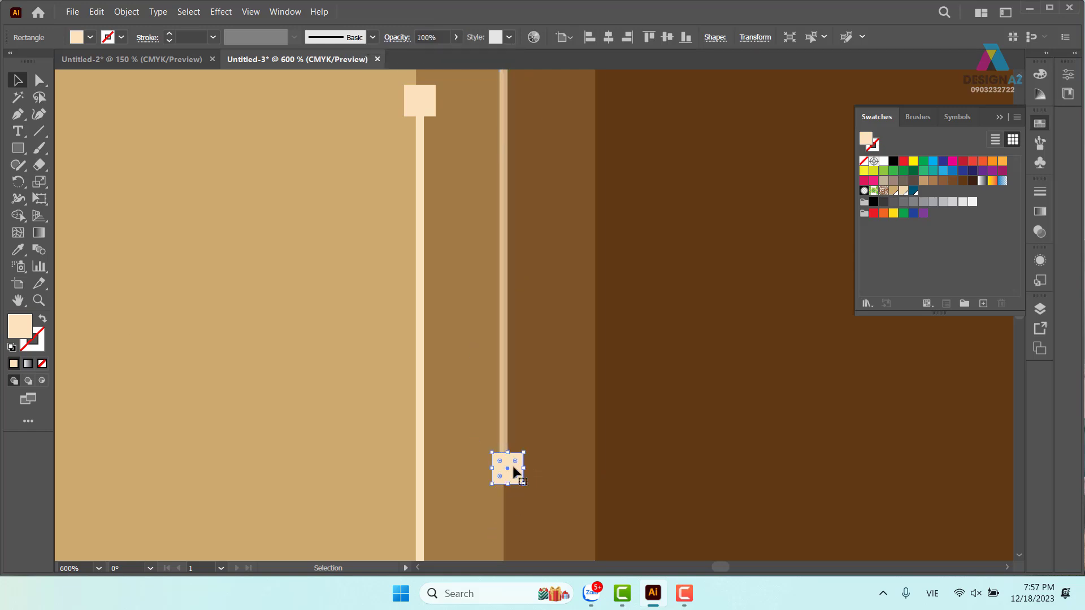
left_click(439, 38)
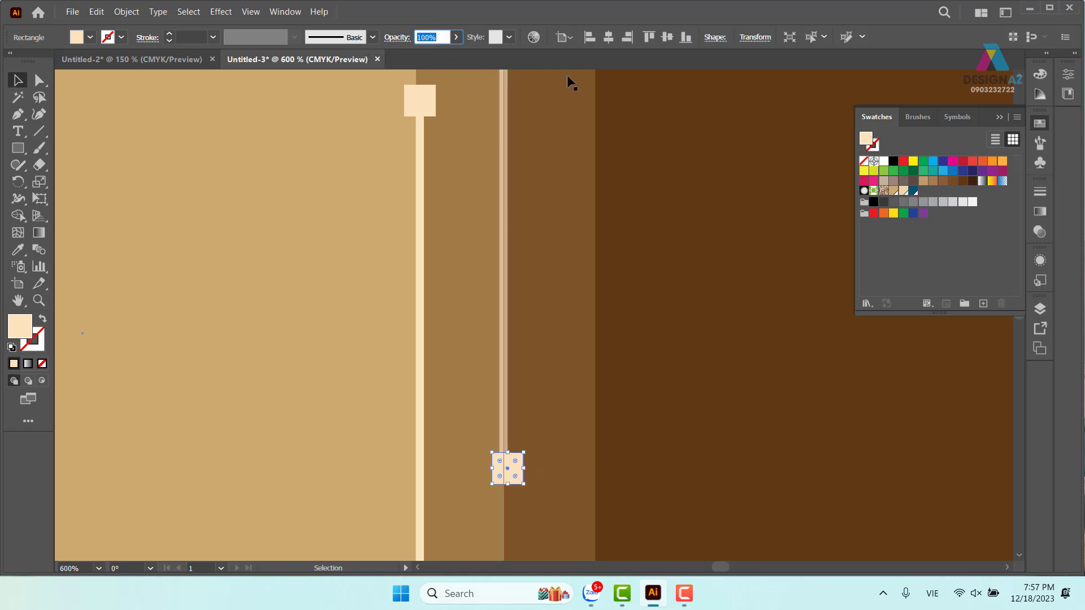
type("70")
key("Return")
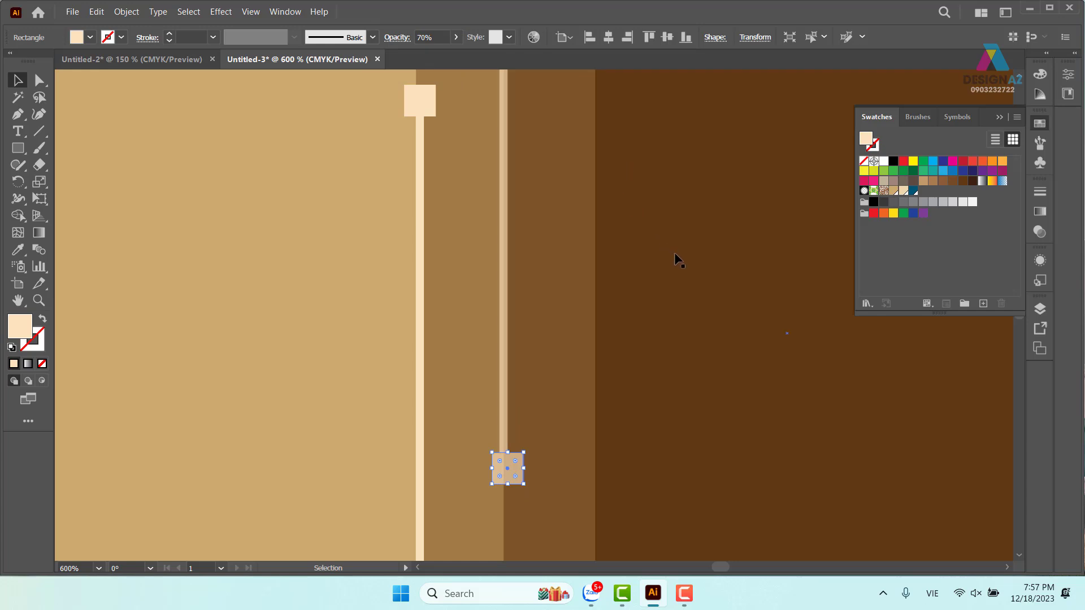
- Nudge the bottom peach square left to centre it on the strip
left_click(630, 397)
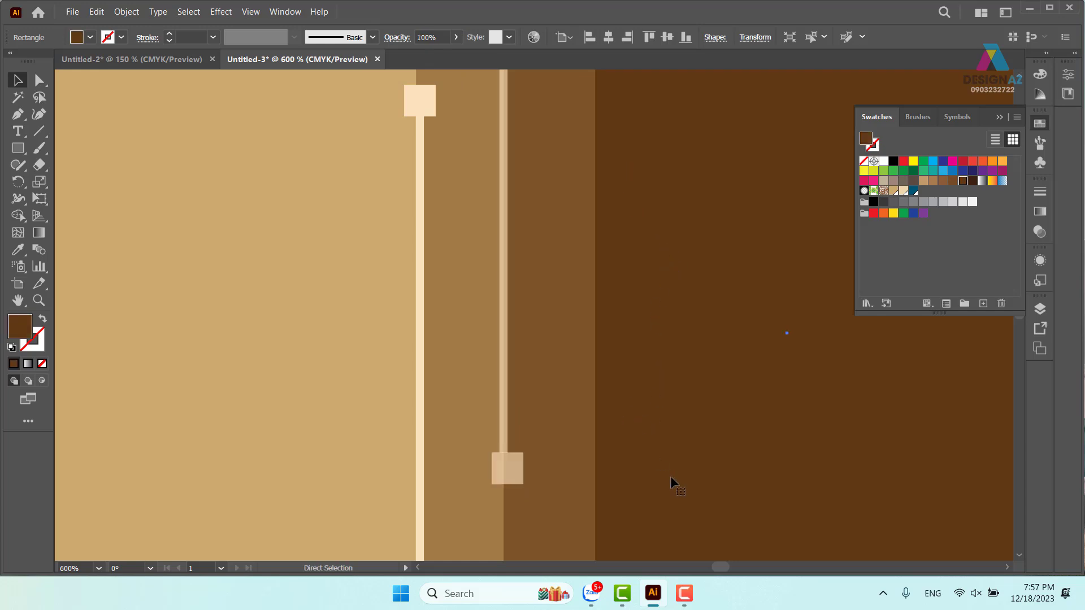
key("ctrl+plus")
key("ctrl+plus")
key("ctrl+plus")
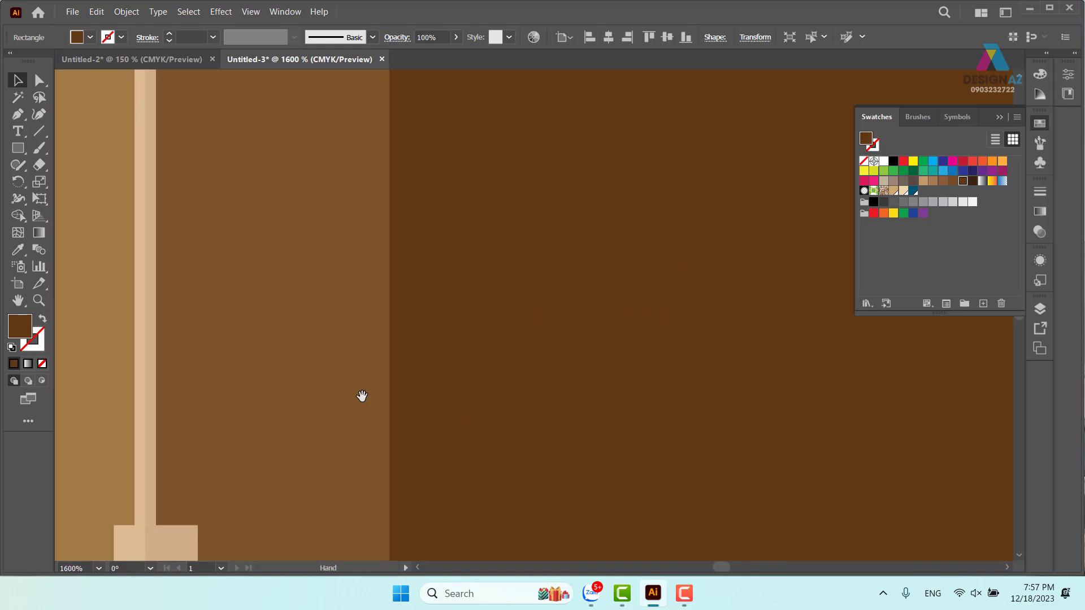
left_click_drag(362, 397, 526, 230)
left_click_drag(495, 270, 483, 269)
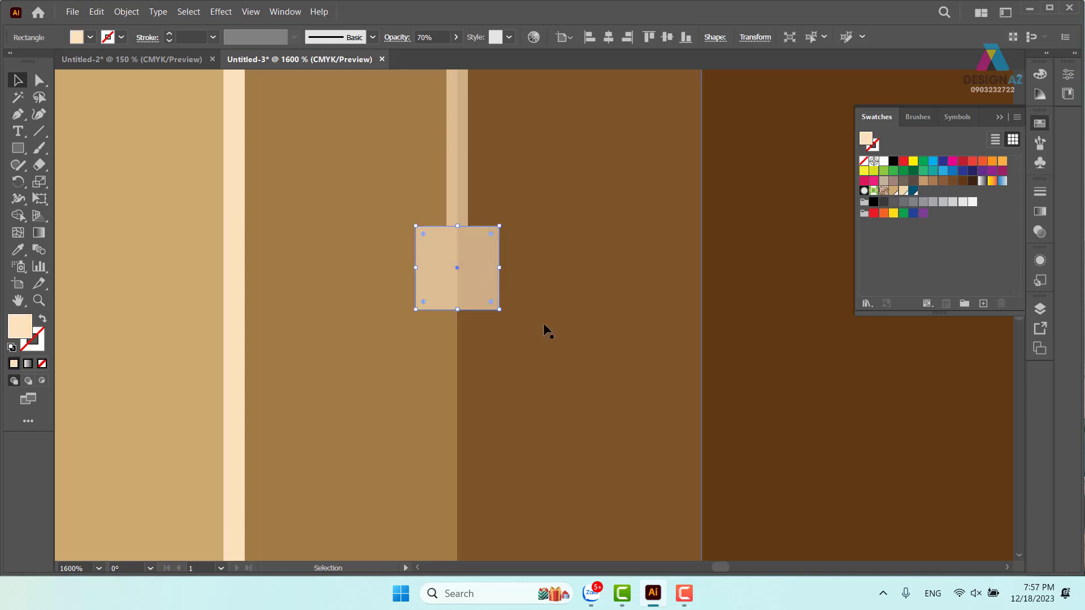
key("ctrl+minus")
key("ctrl+minus")
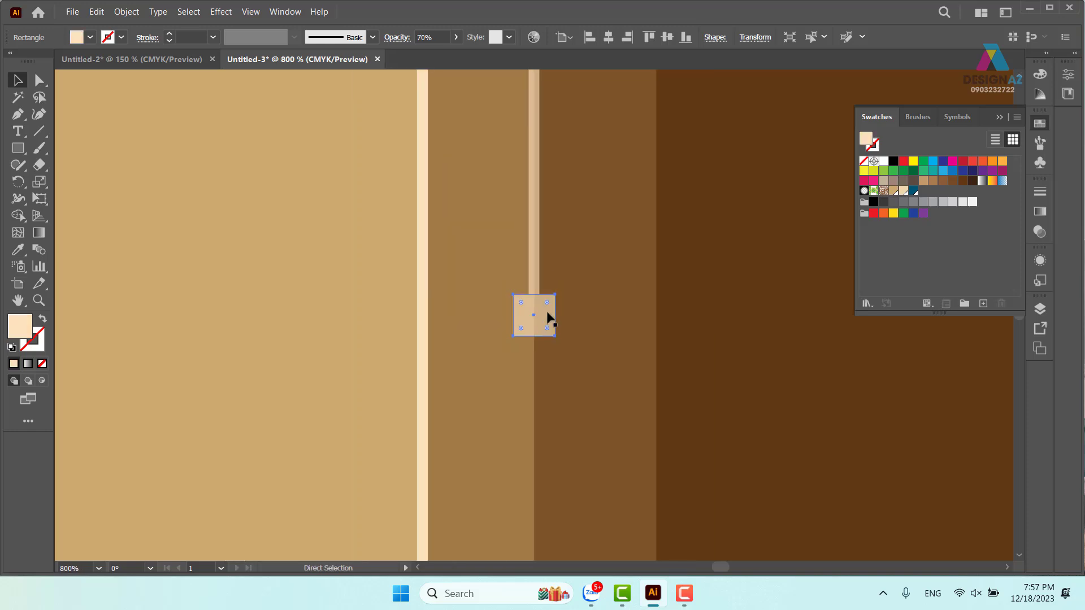
key("ctrl+minus")
key("ctrl+minus")
key("ctrl+minus")
key("ctrl+minus")
key("ctrl+minus")
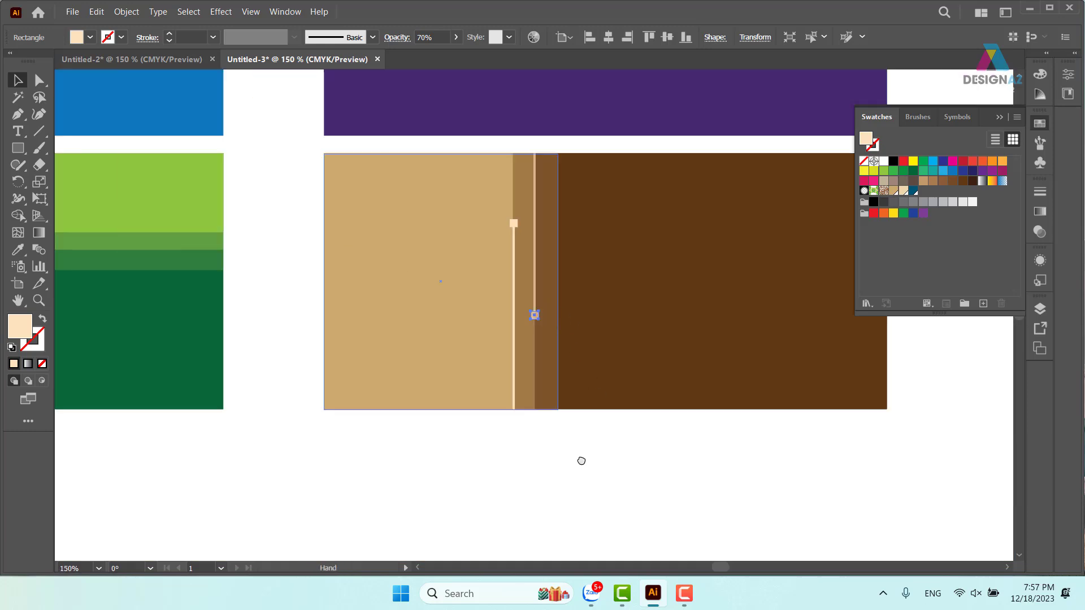
left_click_drag(582, 460, 419, 517)
- Copy the thin peach strip down and right, giving the copy 50% opacity
left_click(472, 462)
left_click_drag(371, 278, 395, 377)
left_click(413, 36)
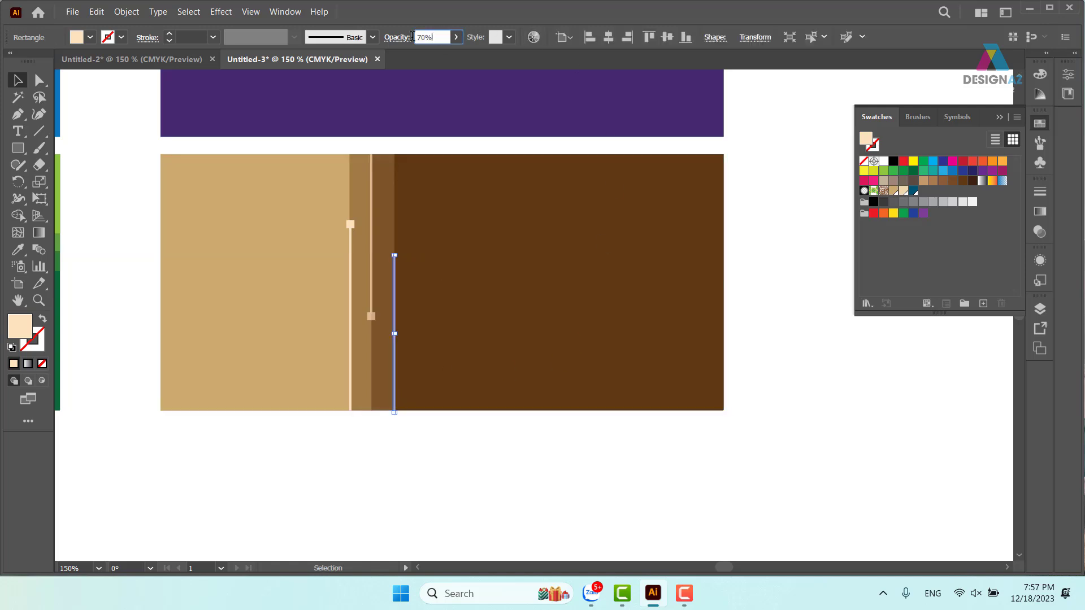
type("50")
key("Return")
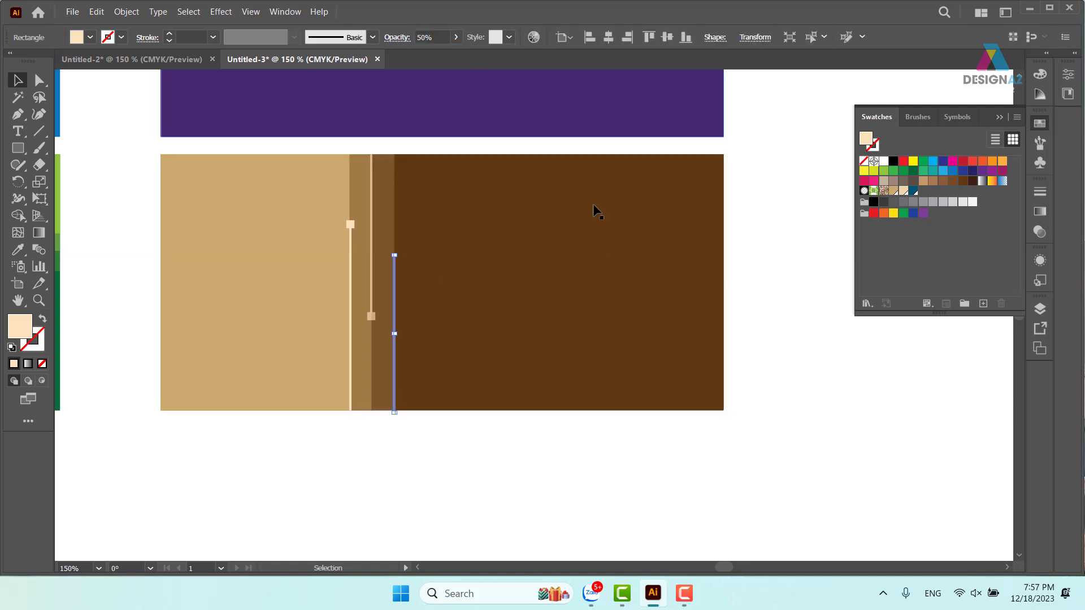
left_click(807, 393)
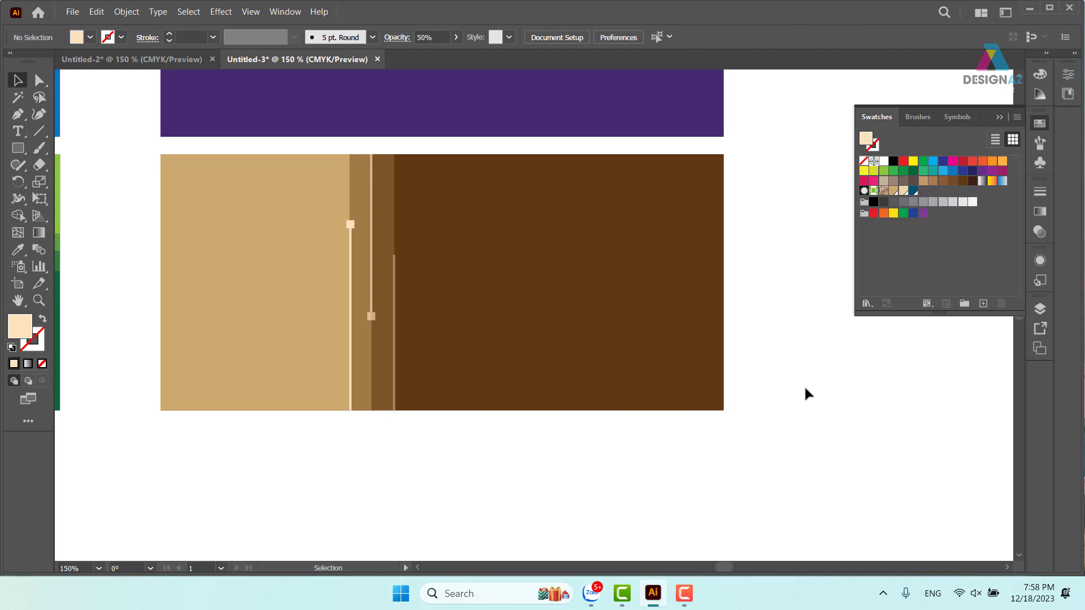
- Shorten the new thin line from its top to where the dark brown begins
key("ctrl+plus")
key("ctrl+plus")
key("ctrl+plus")
key("ctrl+plus")
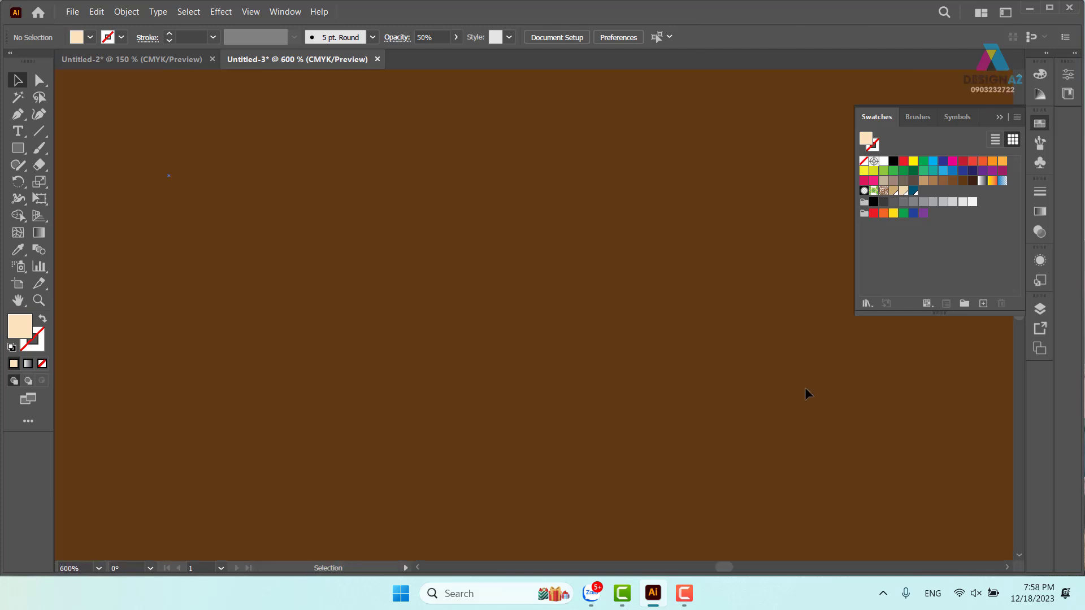
left_click_drag(347, 383, 739, 331)
left_click_drag(502, 258, 515, 296)
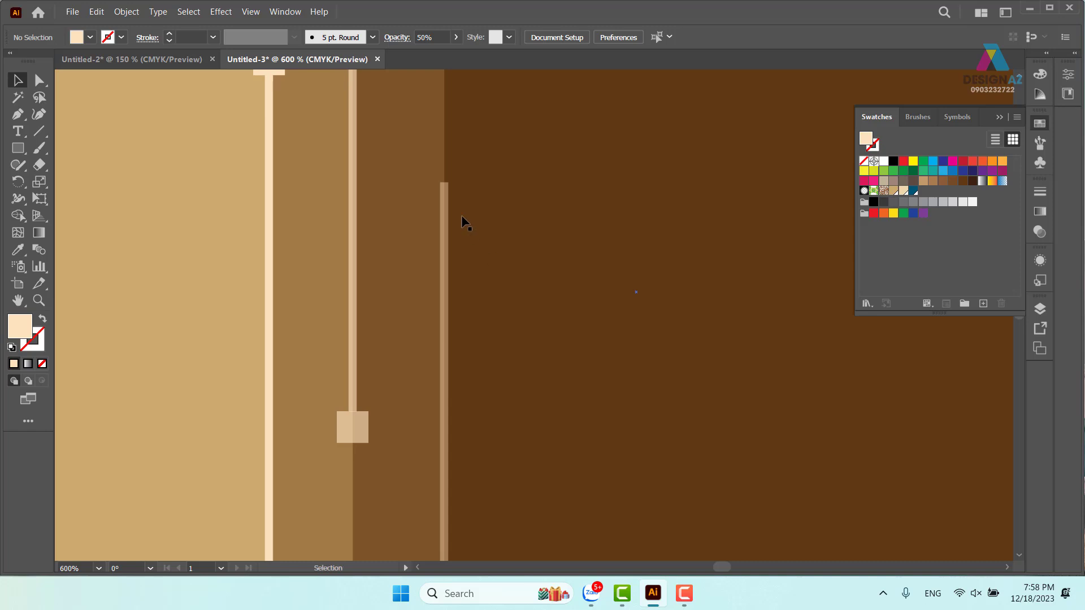
left_click(443, 196)
left_click_drag(449, 201, 448, 335)
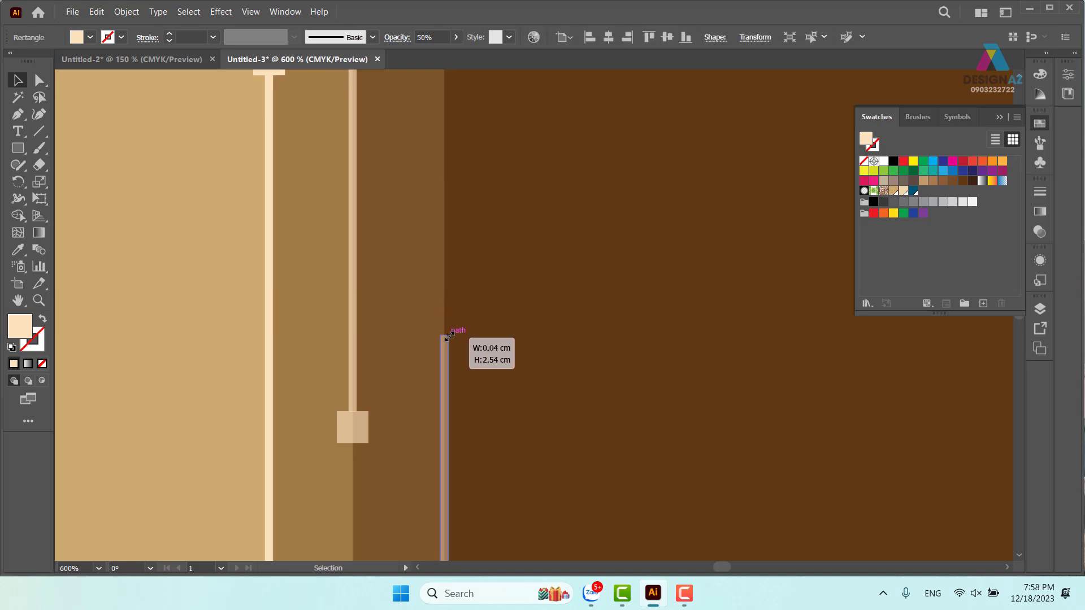
- Copy a small square onto the line's top at 50% opacity
mouse_move(366, 418)
left_mouse_down()
mouse_move(440, 377)
mouse_move(463, 323)
left_mouse_up()
key("7")
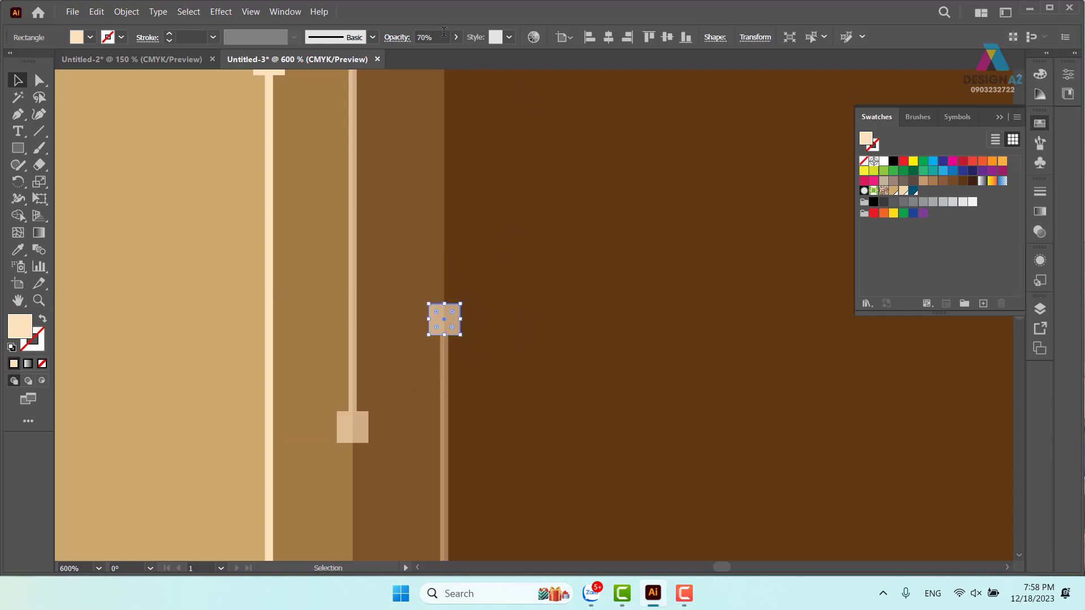
left_click(436, 36)
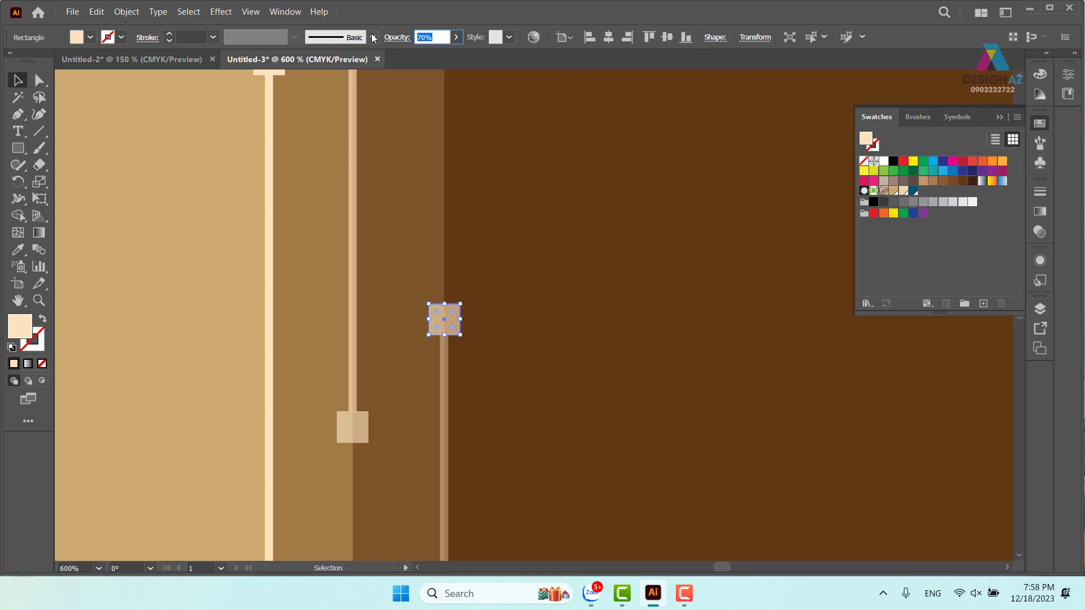
type("50")
key("Return")
key("ctrl+minus")
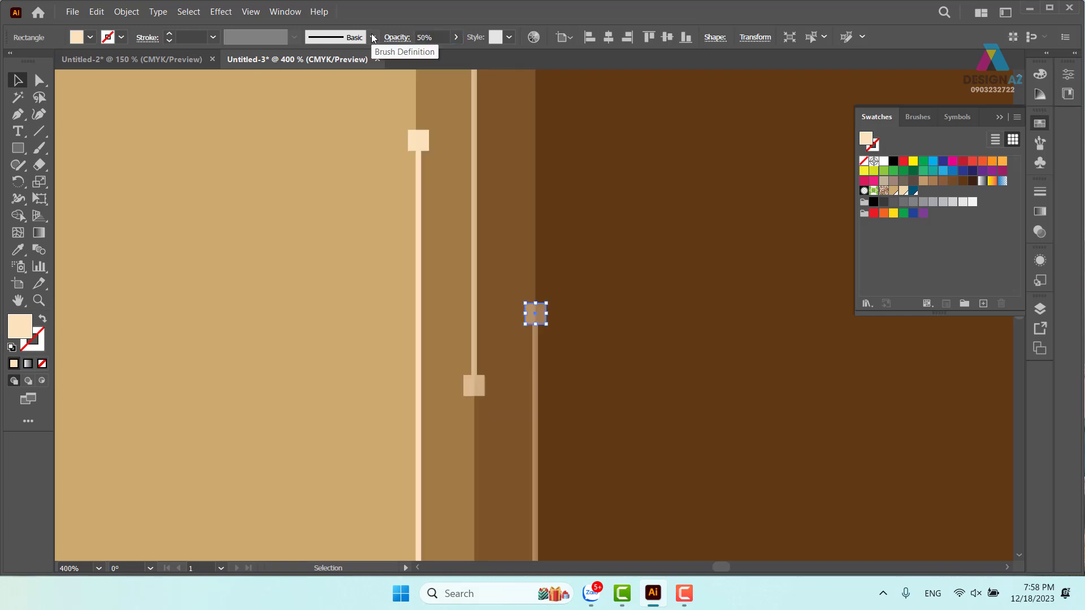
key("ctrl+minus")
key("ctrl+minus")
key("ctrl+minus")
key("ctrl+minus")
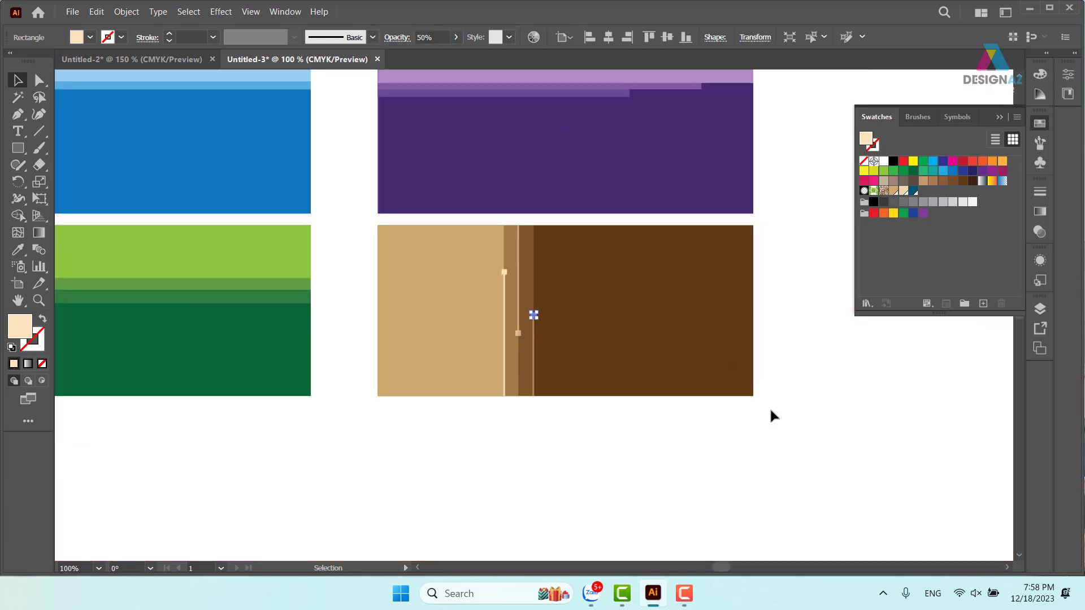
left_click(771, 414)
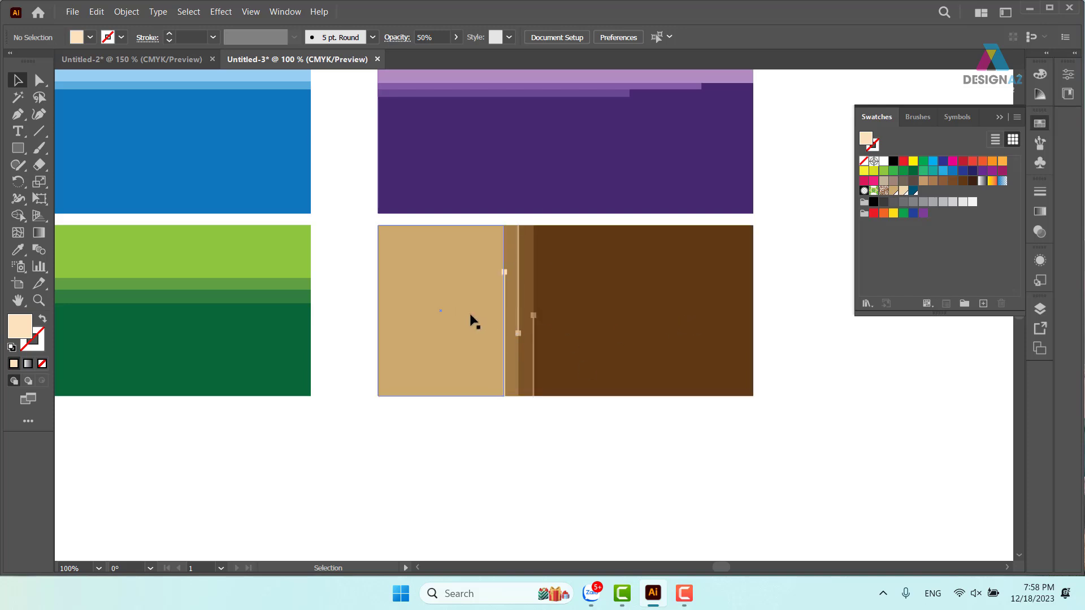
- Copy the purple banner to sit beside the original on its right
left_click_drag(601, 322, 243, 373)
mouse_move(150, 217)
left_mouse_down()
mouse_move(506, 243)
mouse_move(496, 244)
left_mouse_up()
left_click(521, 444)
left_click_drag(521, 444, 537, 444)
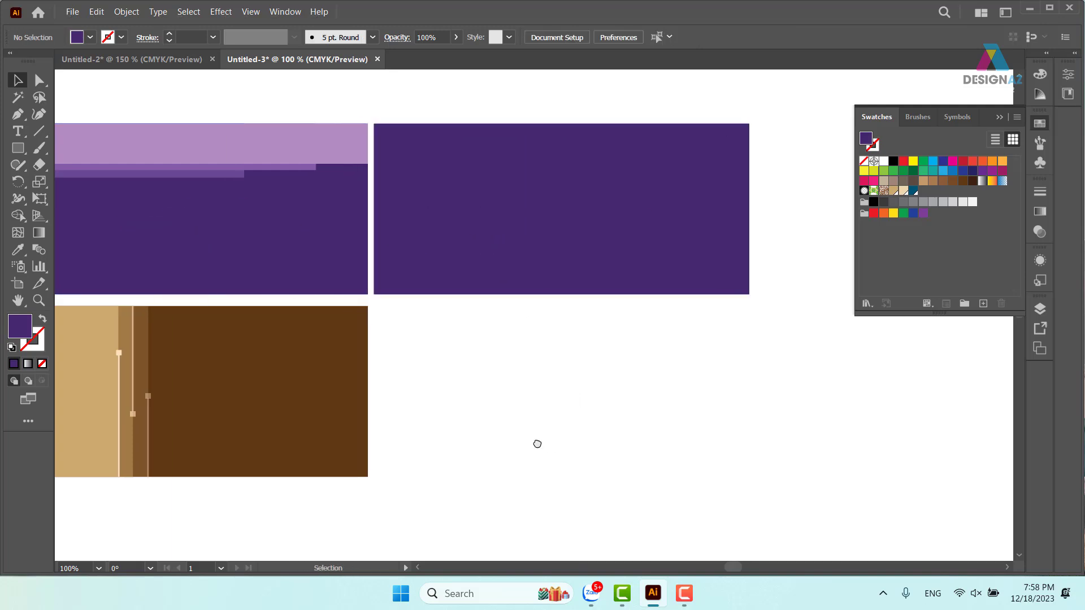
- Paste a front duplicate of the copy and narrow it to a 0.98 cm left-edge strip
left_click(652, 196)
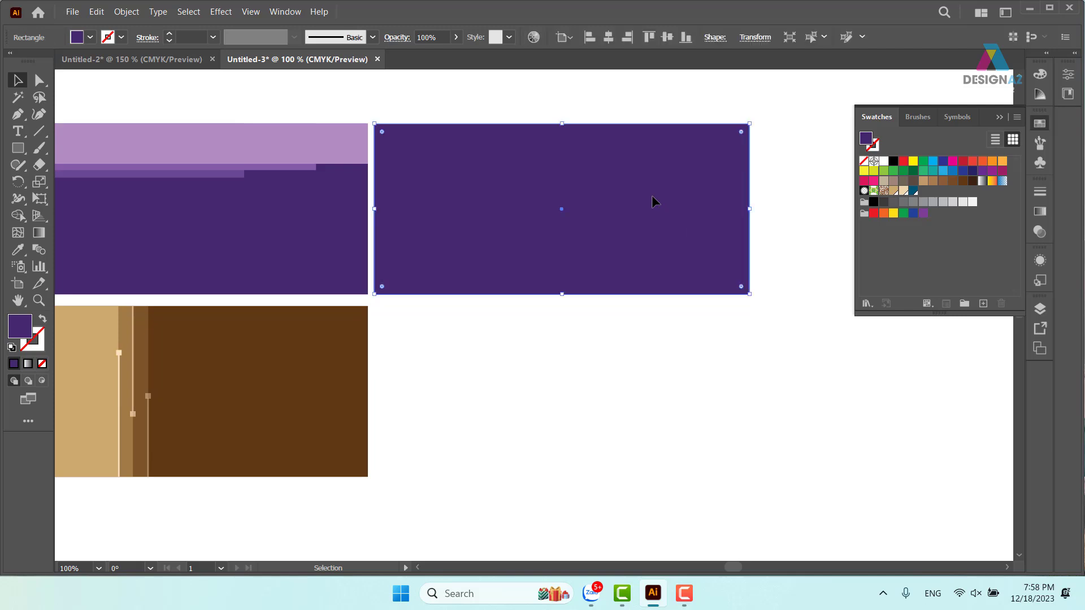
key("a")
key("v")
left_click_drag(750, 208, 380, 227)
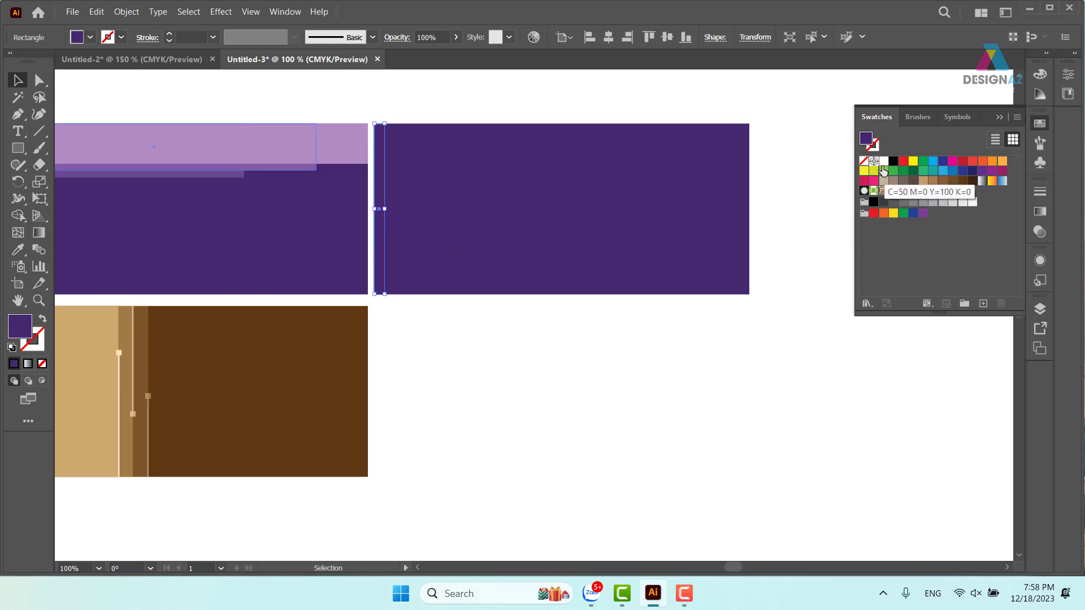
- Make the narrow strip white at 15% opacity
left_click(884, 161)
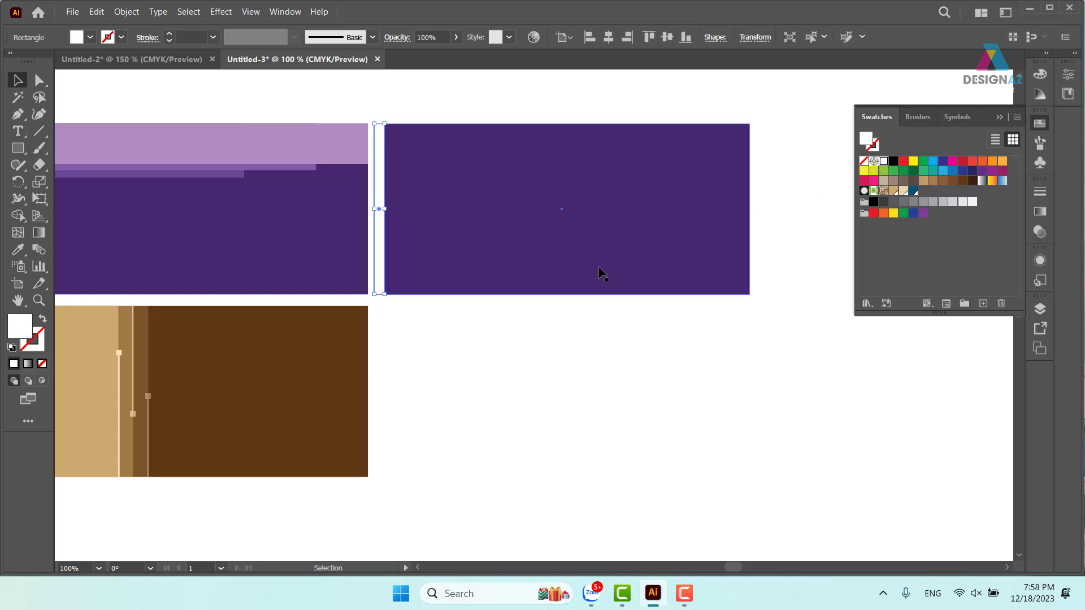
left_click(440, 42)
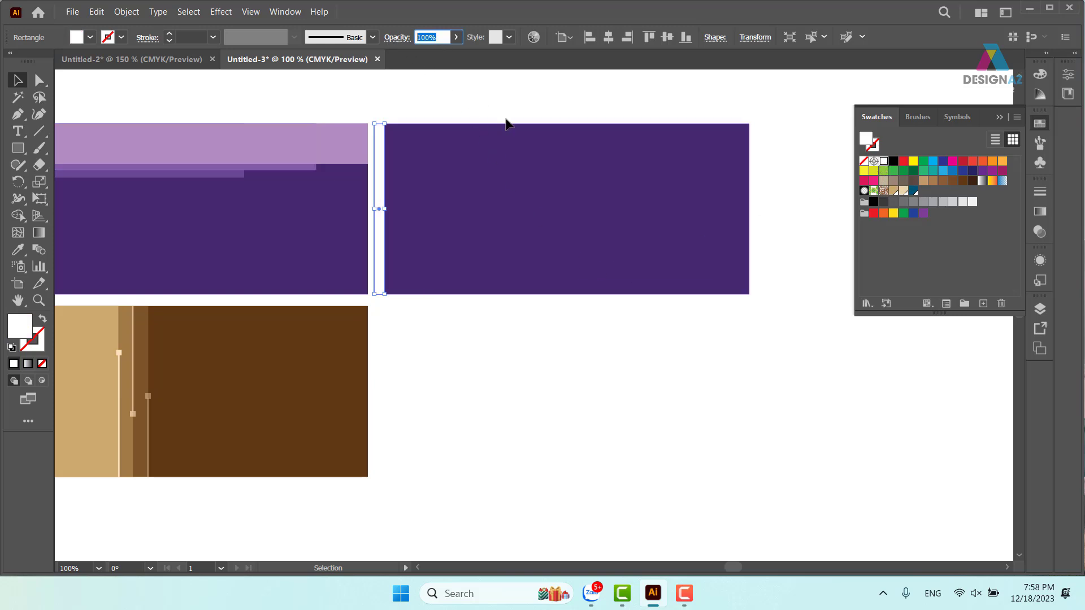
type("15")
key("Return")
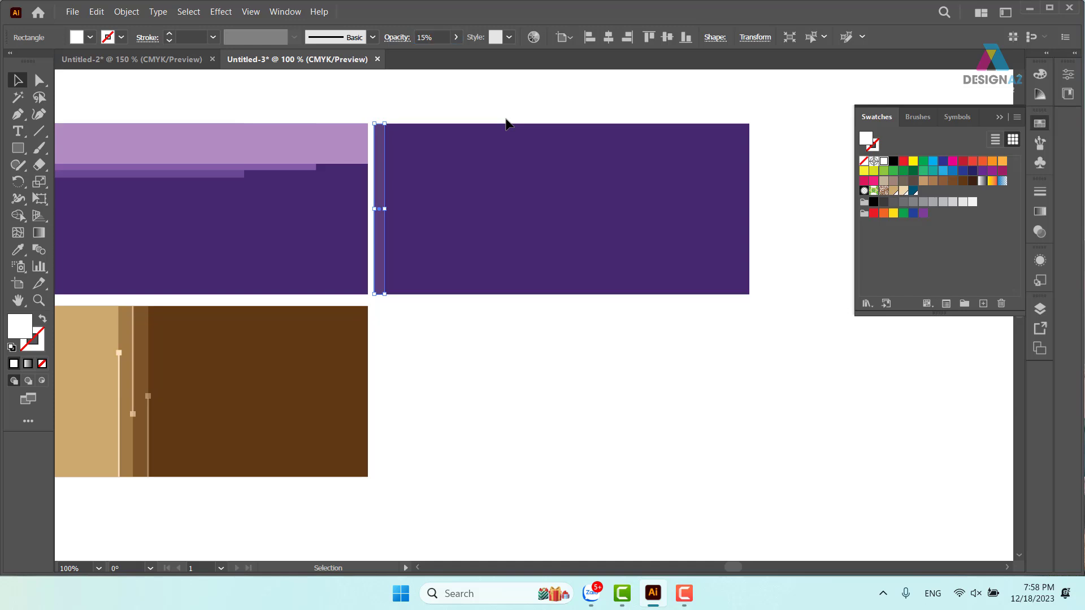
left_click(511, 438)
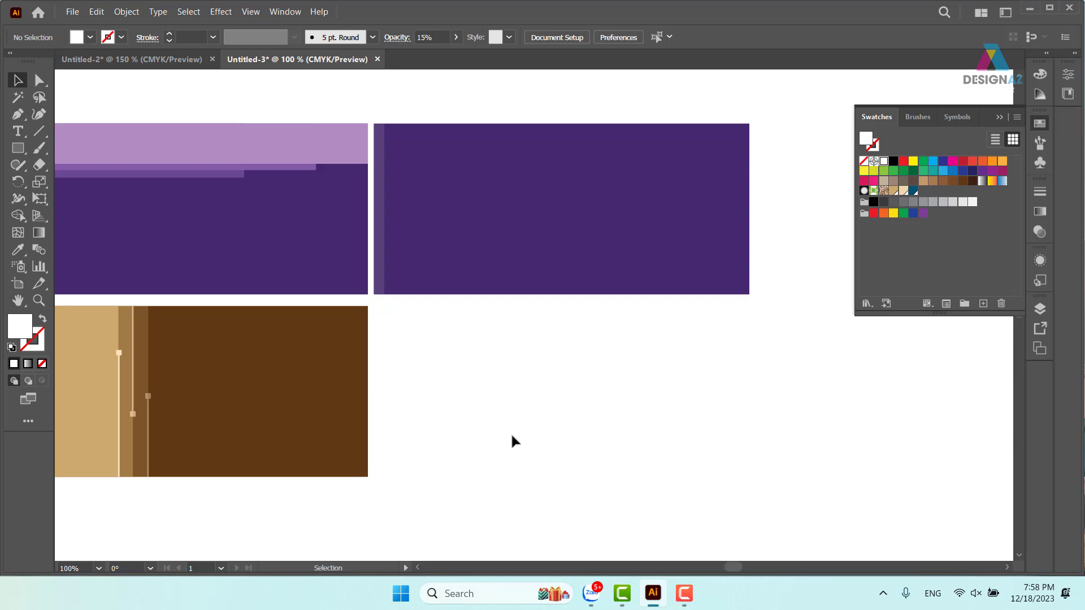
- Copy the stripe 0.6 cm right and repeat with Ctrl+D across the banner
key("ctrl+plus")
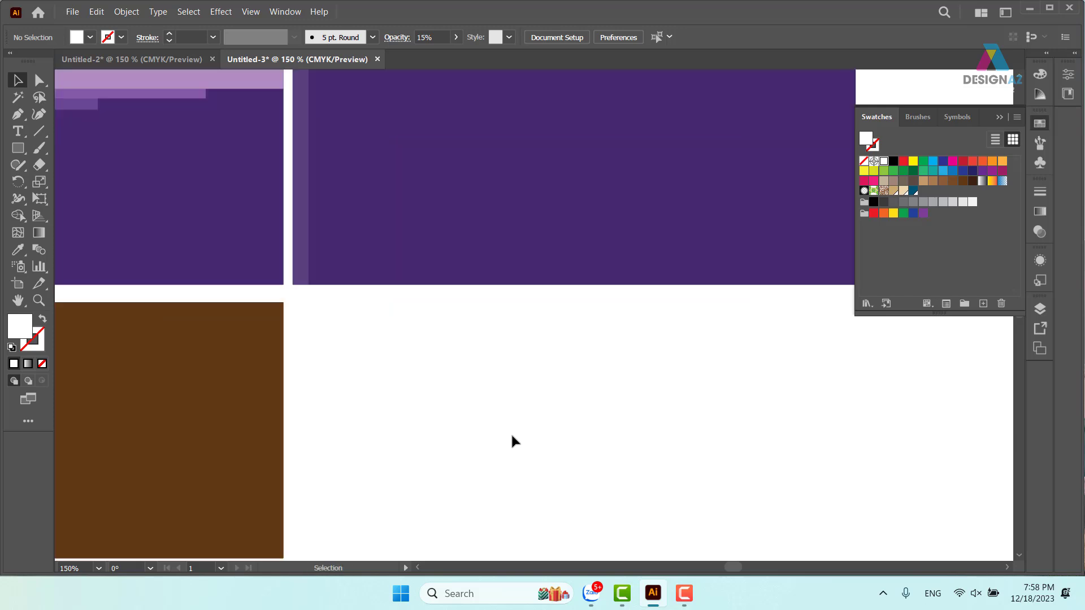
left_click_drag(426, 288, 357, 461)
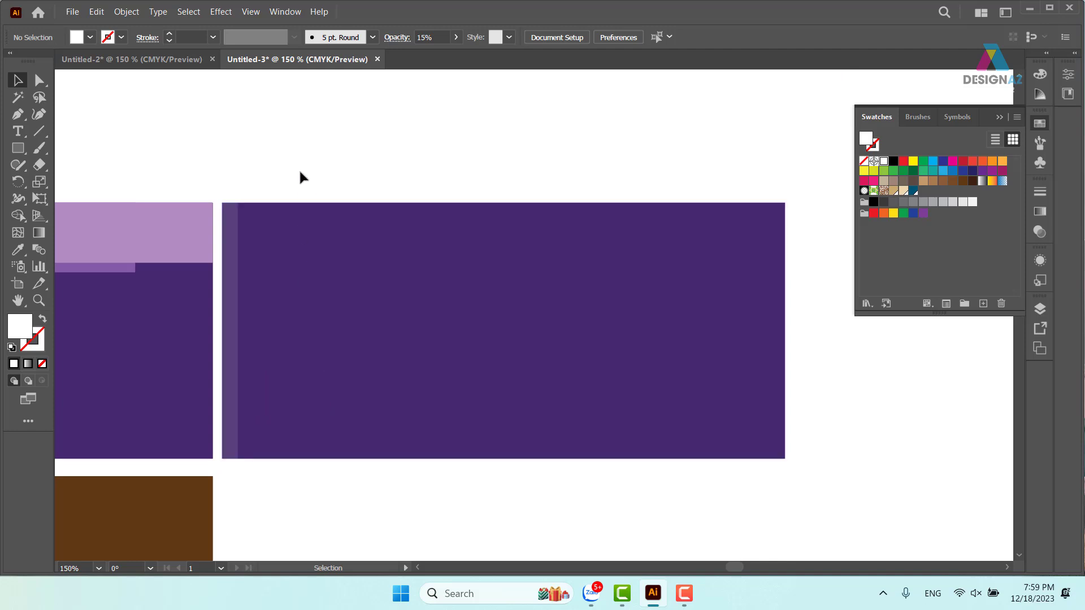
left_click(229, 334)
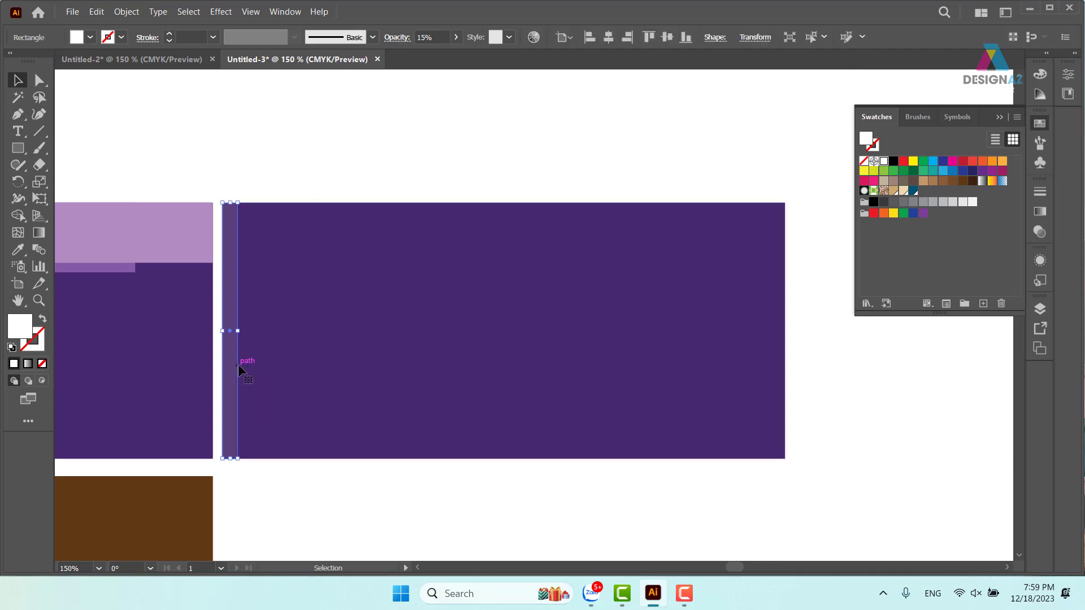
left_click_drag(232, 378, 259, 380)
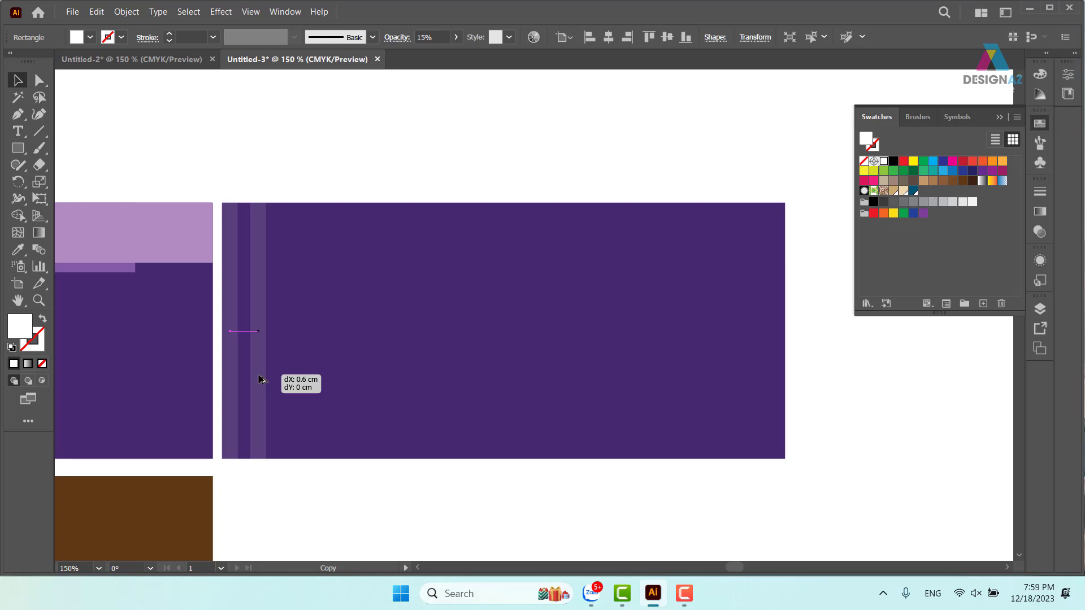
left_click_drag(259, 379, 262, 381)
key("shift")
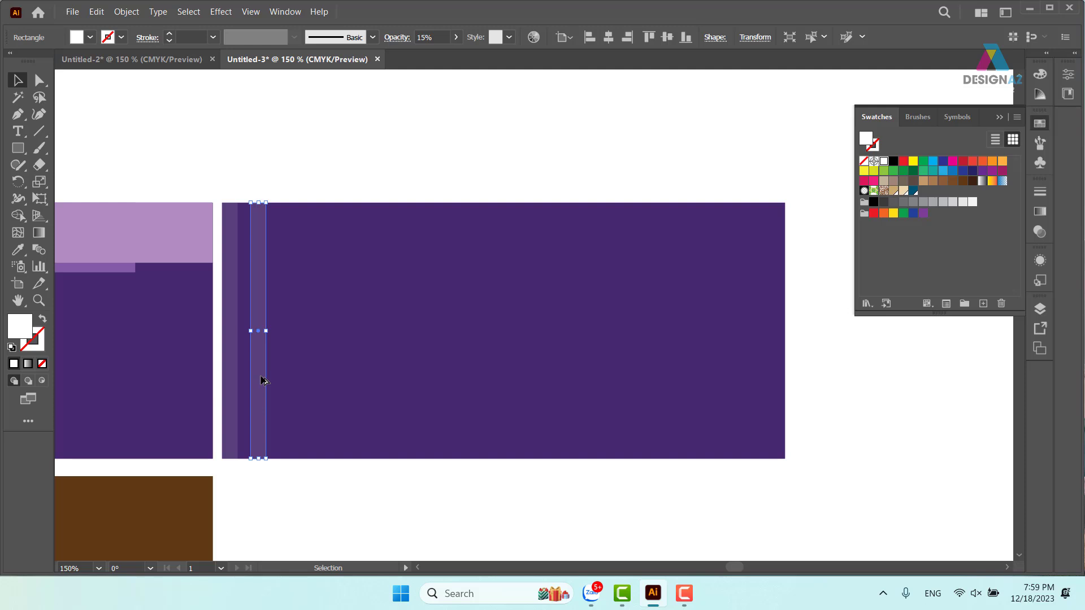
key("ctrl+d")
key("ctrl+d")
key("ctrl+d")
key("ctrl+d")
key("ctrl+d")
key("ctrl+d")
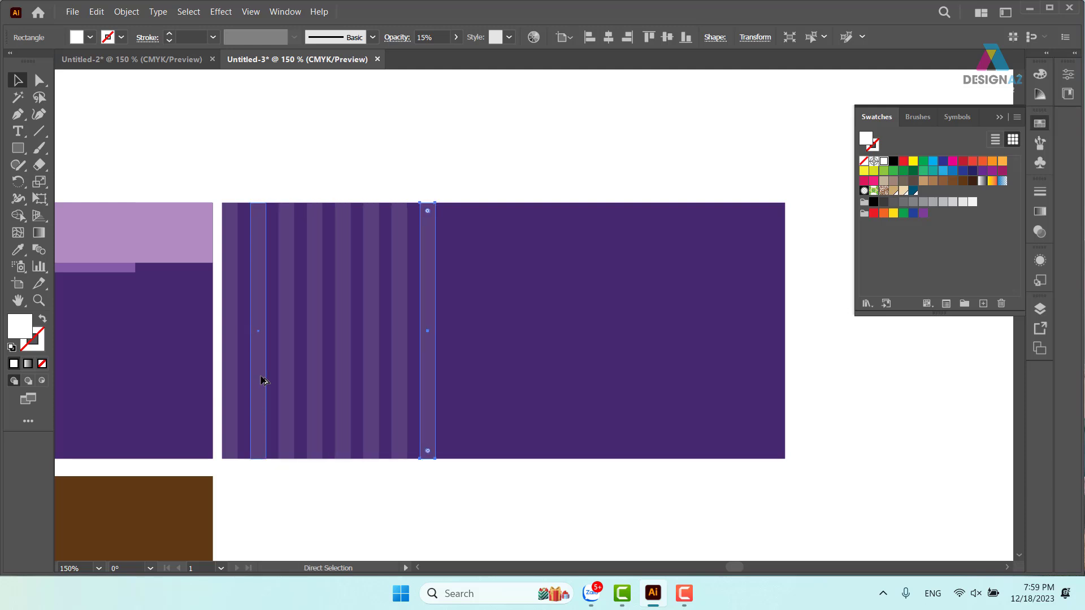
key("ctrl+d")
key("ctrl+d")
key("ctrl+d")
key("ctrl+d")
key("ctrl+d")
key("ctrl+d")
key("ctrl+d")
key("ctrl+d")
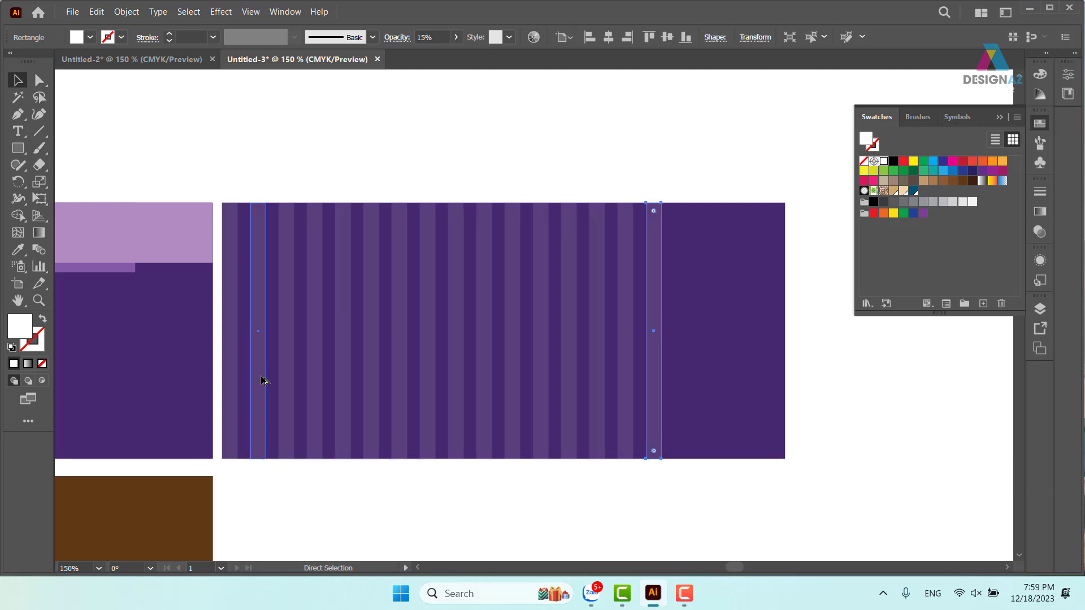
key("ctrl+d")
key("ctrl+d")
key("ctrl+d")
key("ctrl+d")
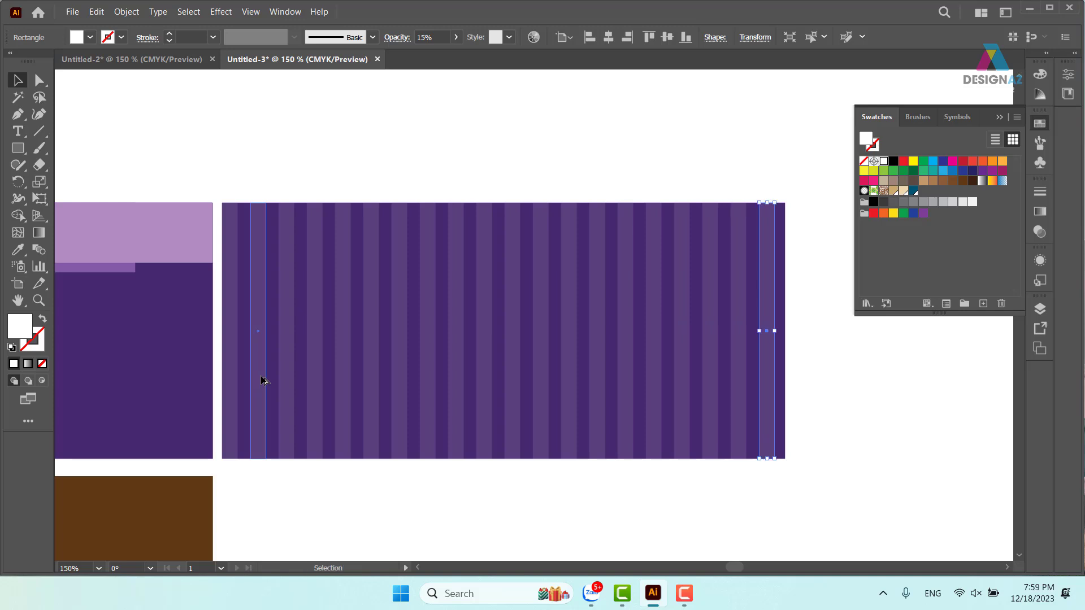
left_click(236, 131)
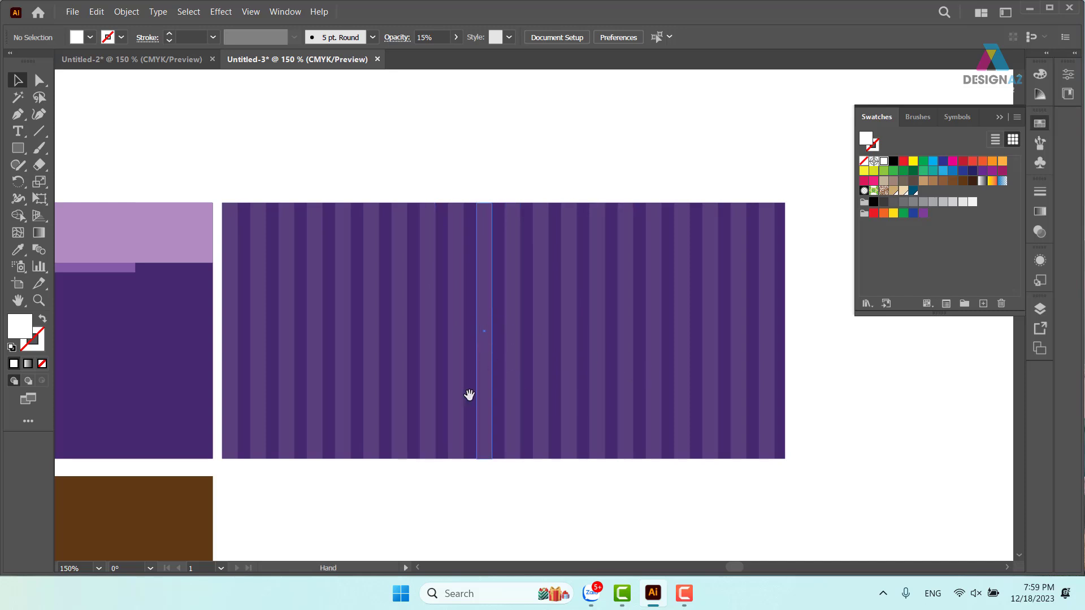
- Copy the purple banner below the striped one and fill the copy red
left_click_drag(470, 395, 526, 211)
scroll(526, 210, "down", 1)
scroll(526, 211, "down", 1)
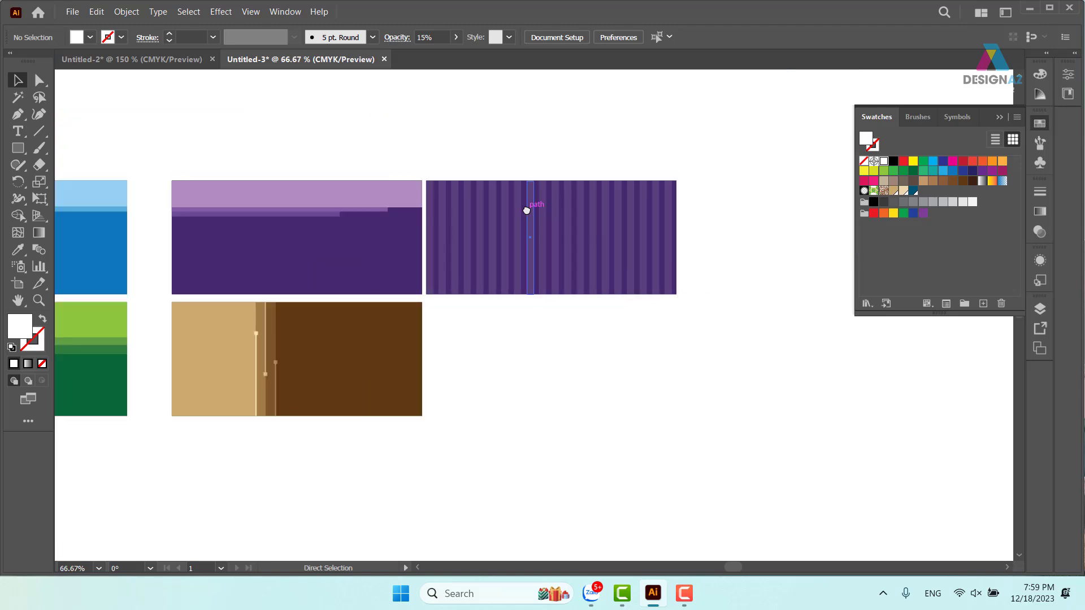
left_click(323, 238)
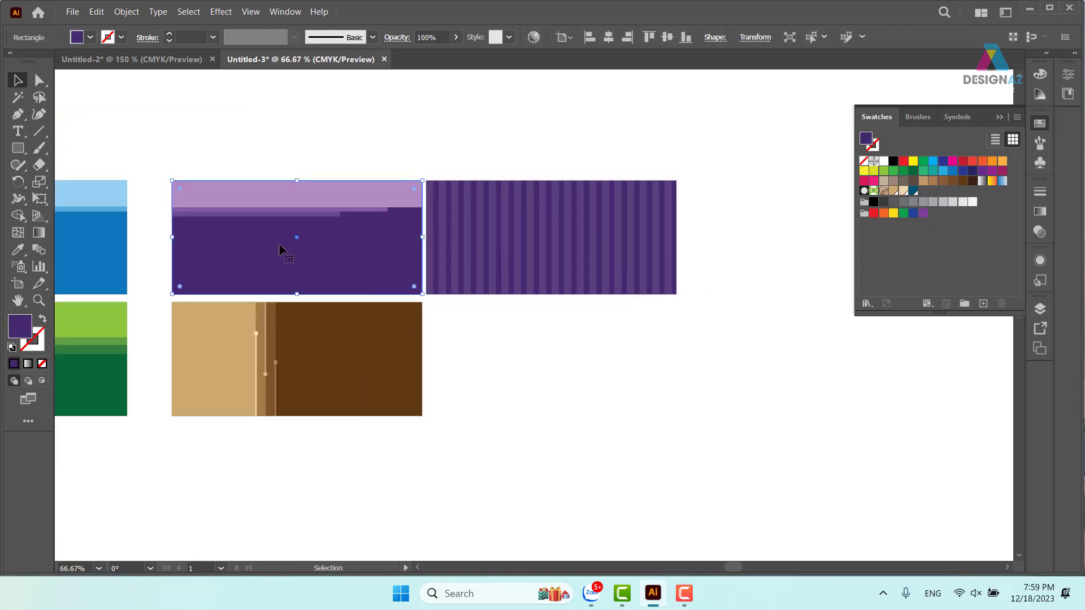
left_click_drag(279, 243, 535, 370)
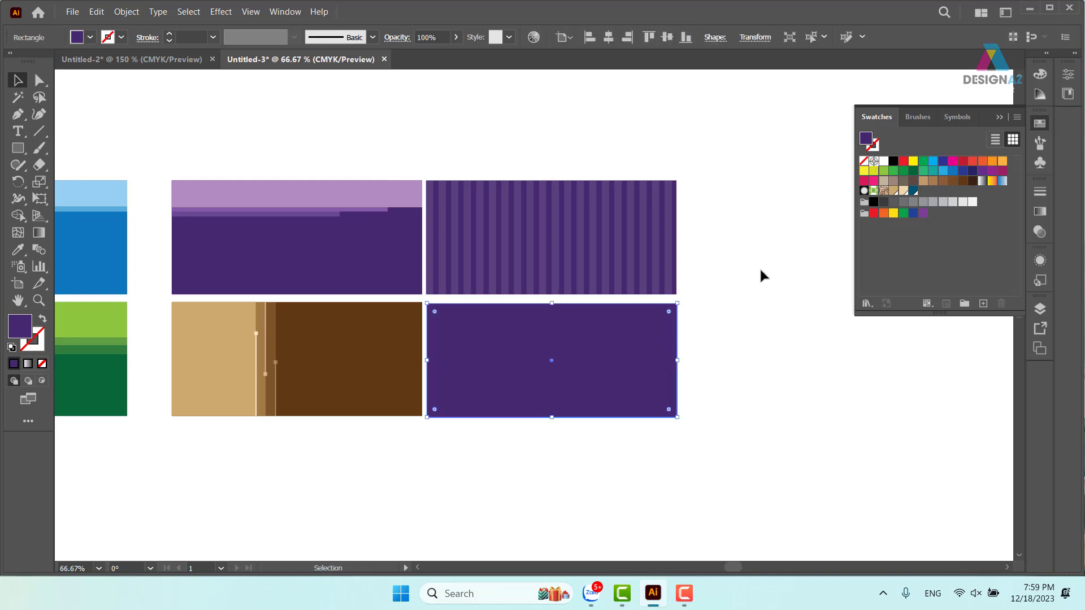
left_click(963, 162)
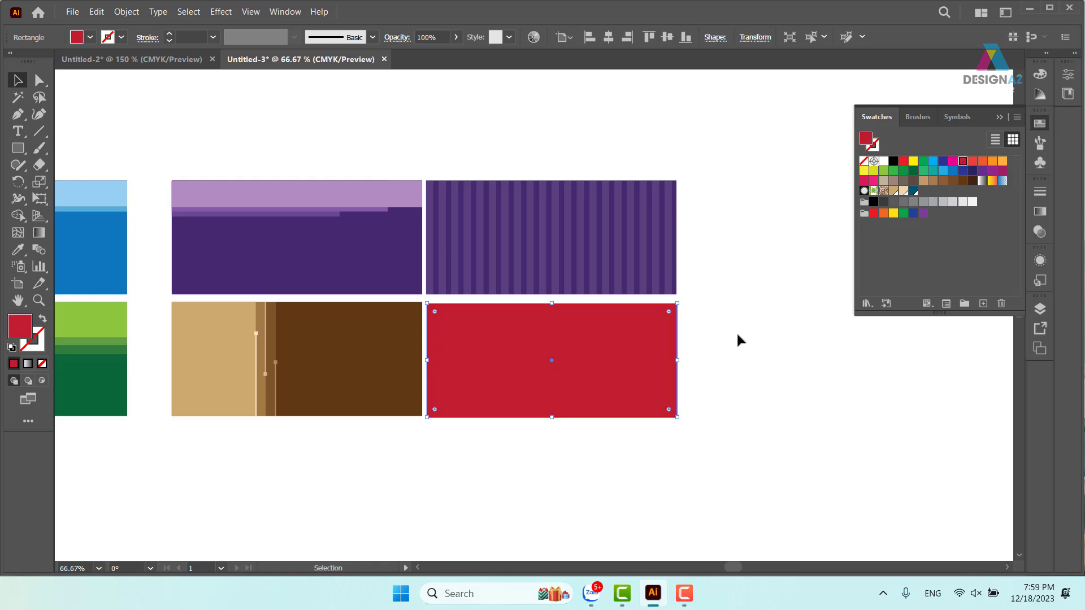
key("ctrl+equal")
key("ctrl+equal")
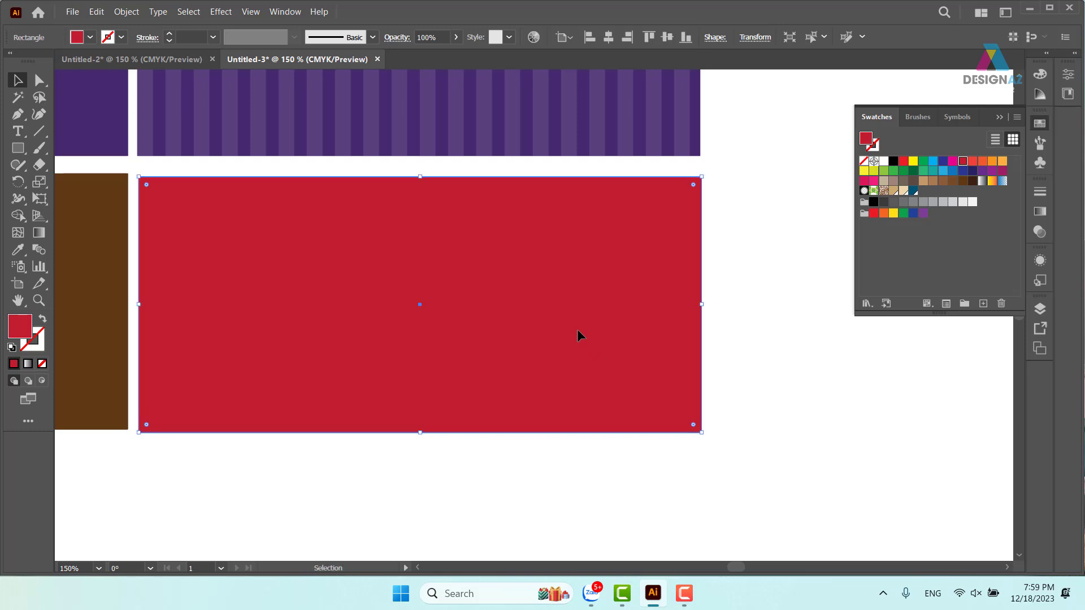
- Turn the overlapping rectangle into a thin white 15%-opacity band at the red banner's top
left_click(884, 161)
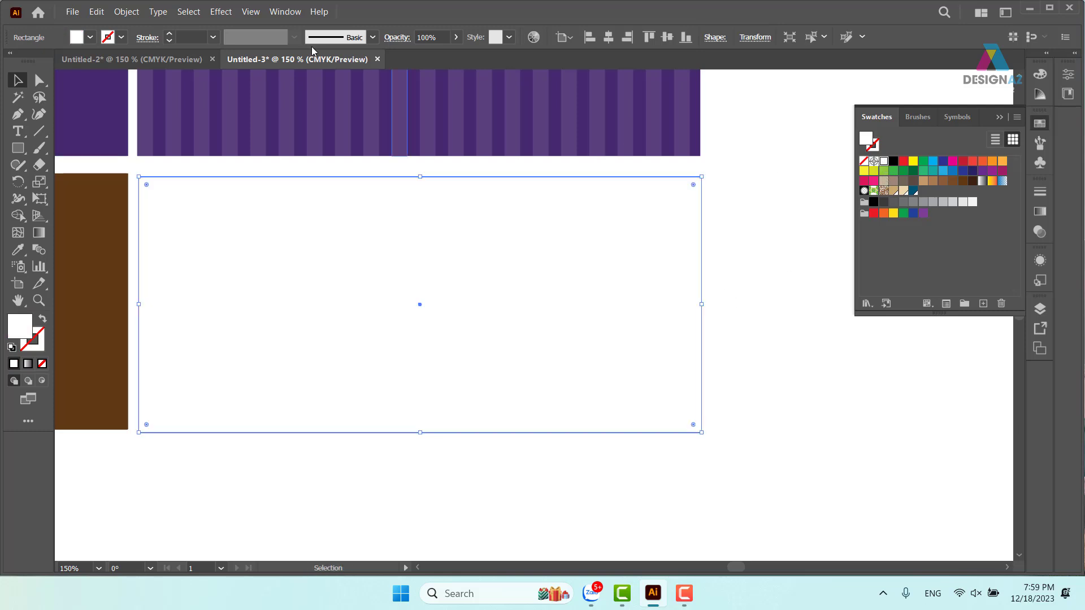
left_click(427, 38)
type("15")
key("Return")
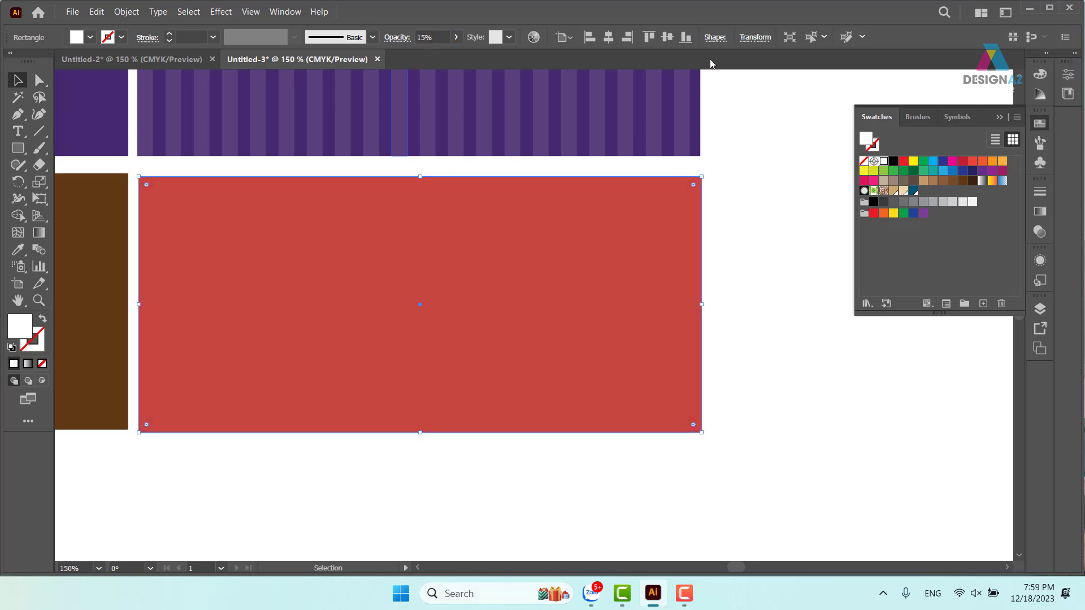
left_click_drag(420, 433, 444, 188)
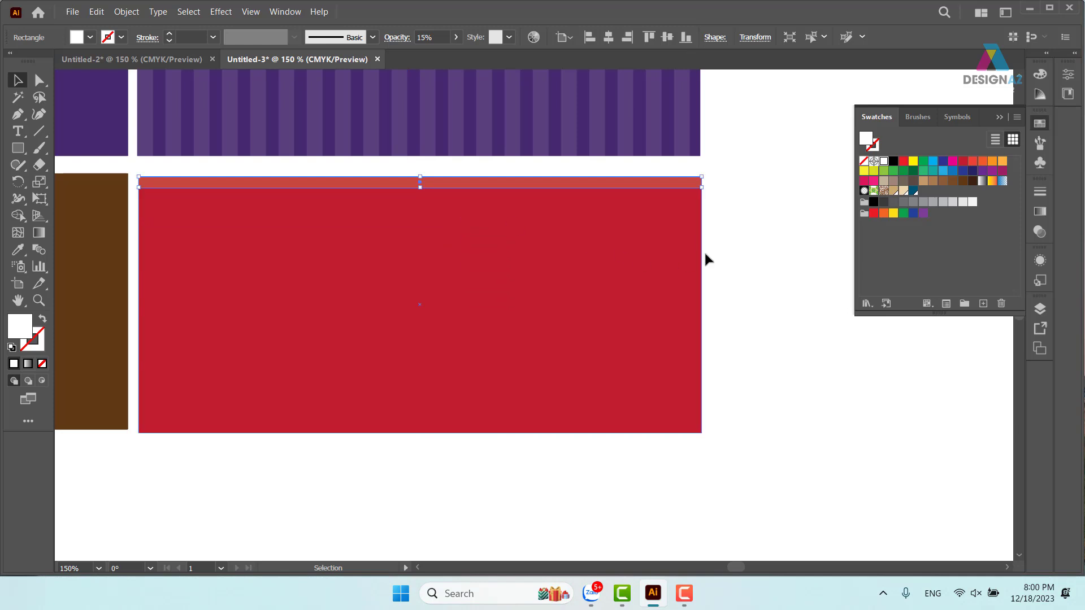
left_click(726, 249)
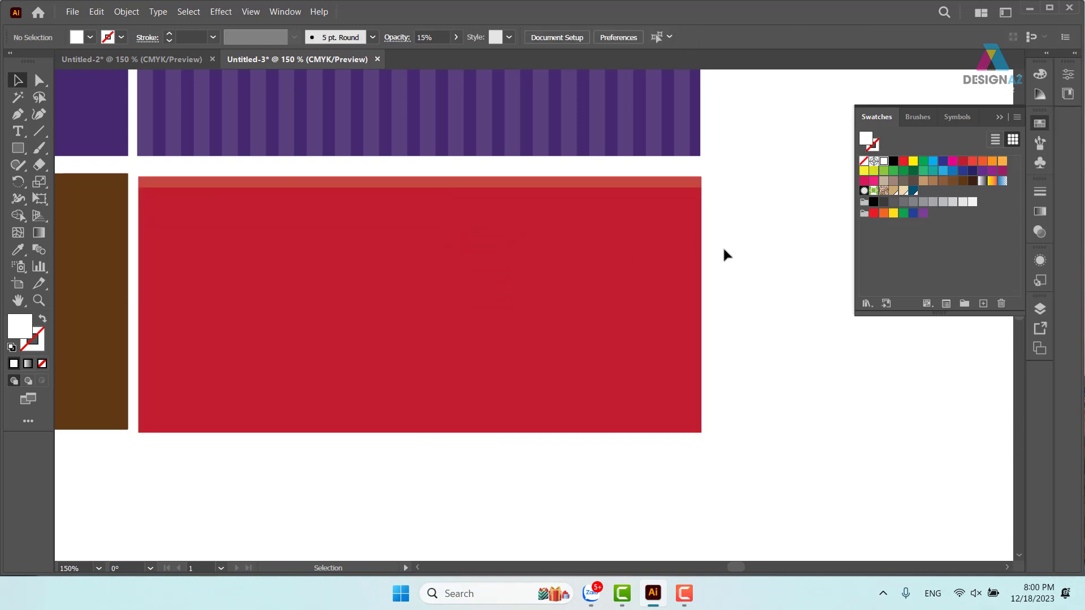
- Copy the band 0.49 cm down and repeat with Ctrl+D to stripe the banner
left_click(624, 187)
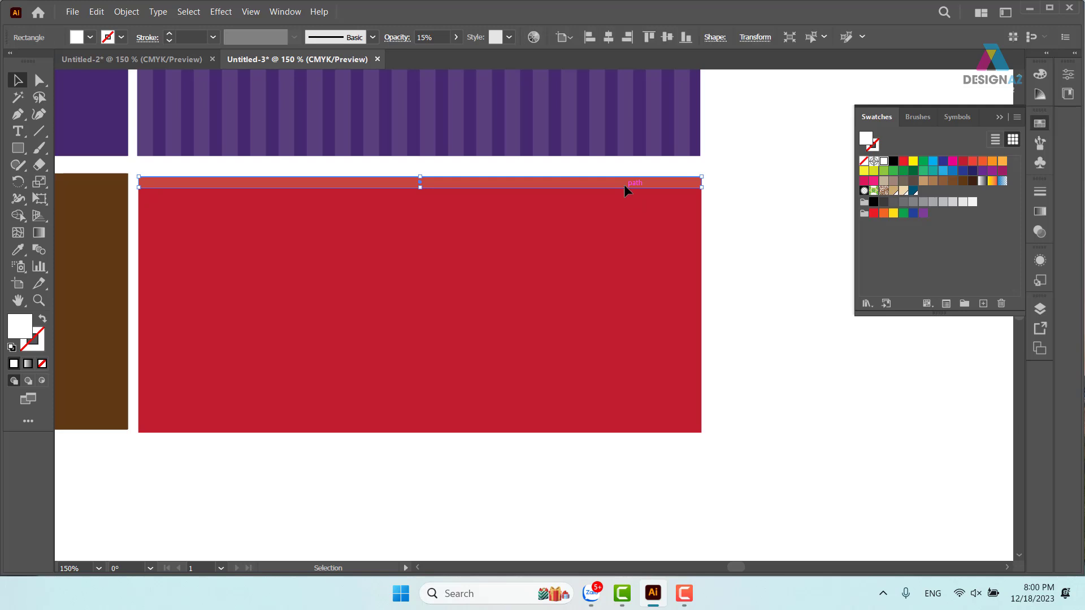
left_click_drag(624, 187, 619, 211)
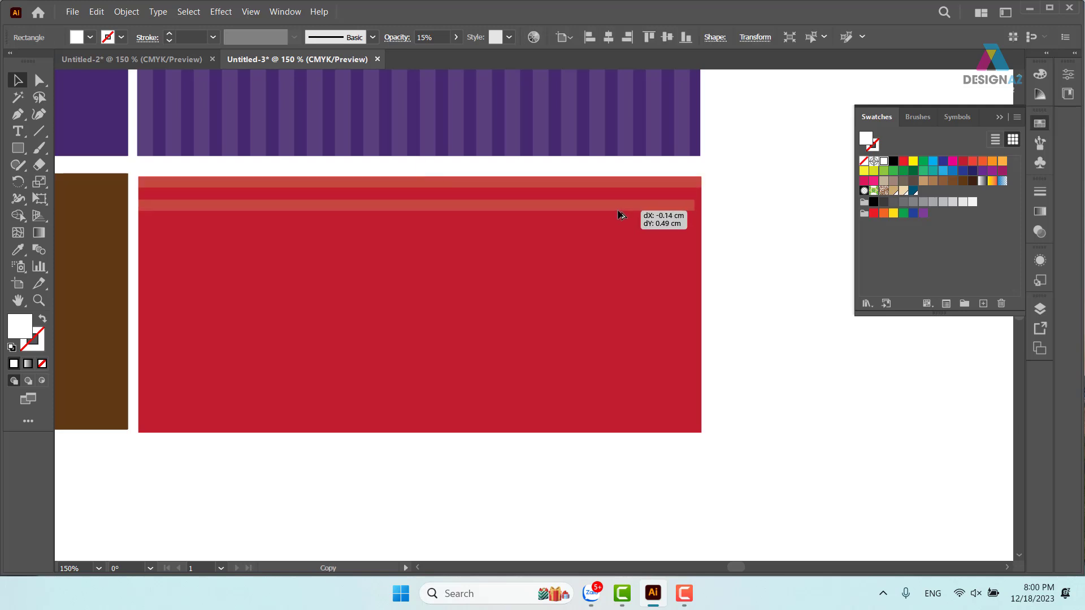
key("shift")
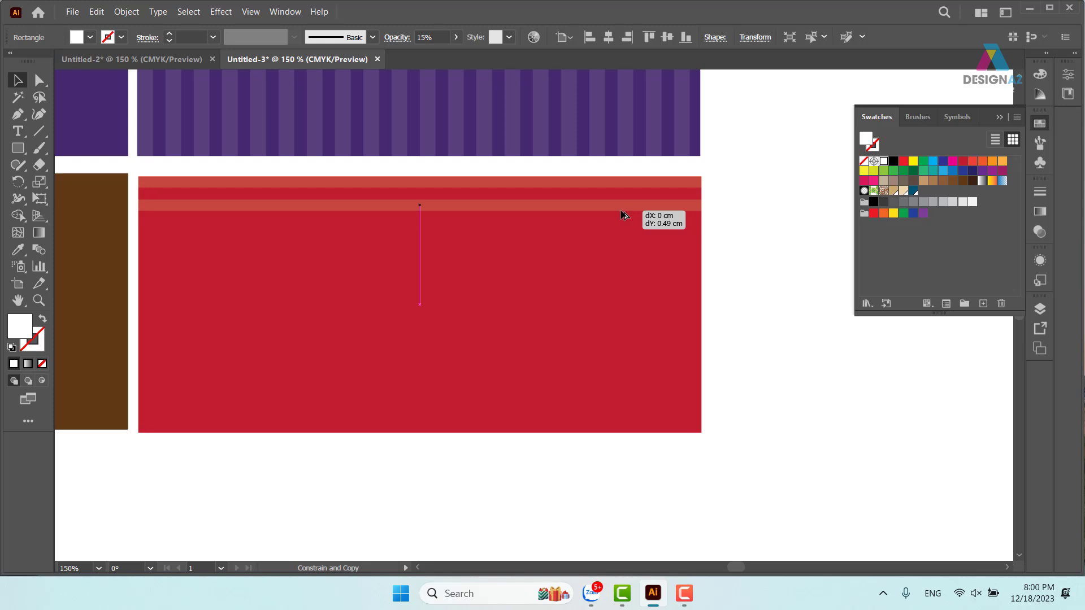
left_click_drag(622, 214, 622, 214)
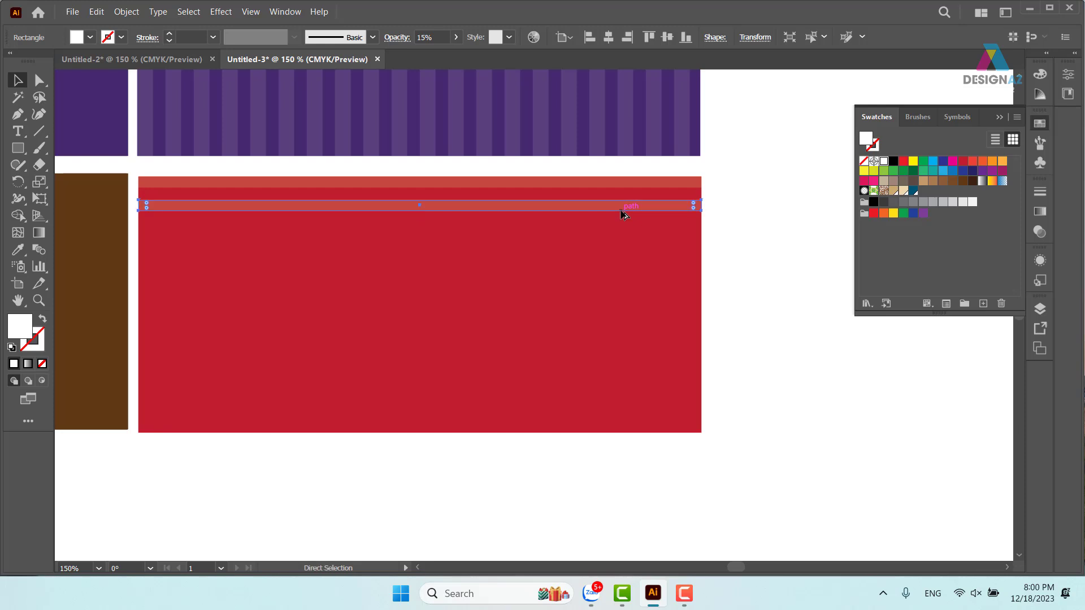
key("ctrl+d")
key("ctrl+d")
key("ctrl+d")
key("ctrl+d")
key("ctrl+d")
key("ctrl+d")
key("ctrl+d")
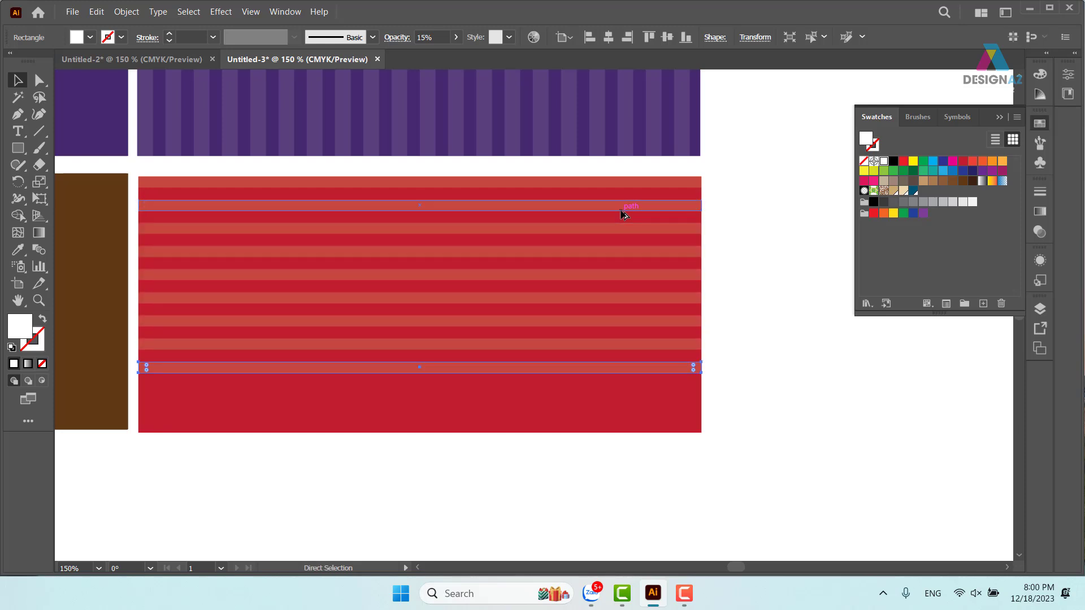
key("ctrl+d")
key("ctrl+d")
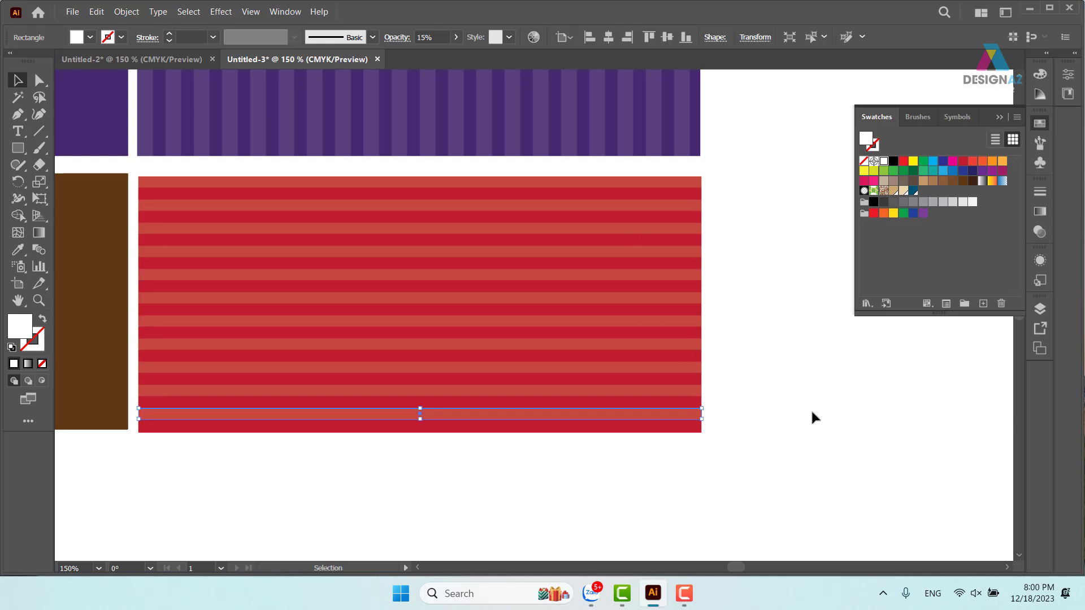
left_click(810, 408)
- Zoom out to view all the banners together
key("p")
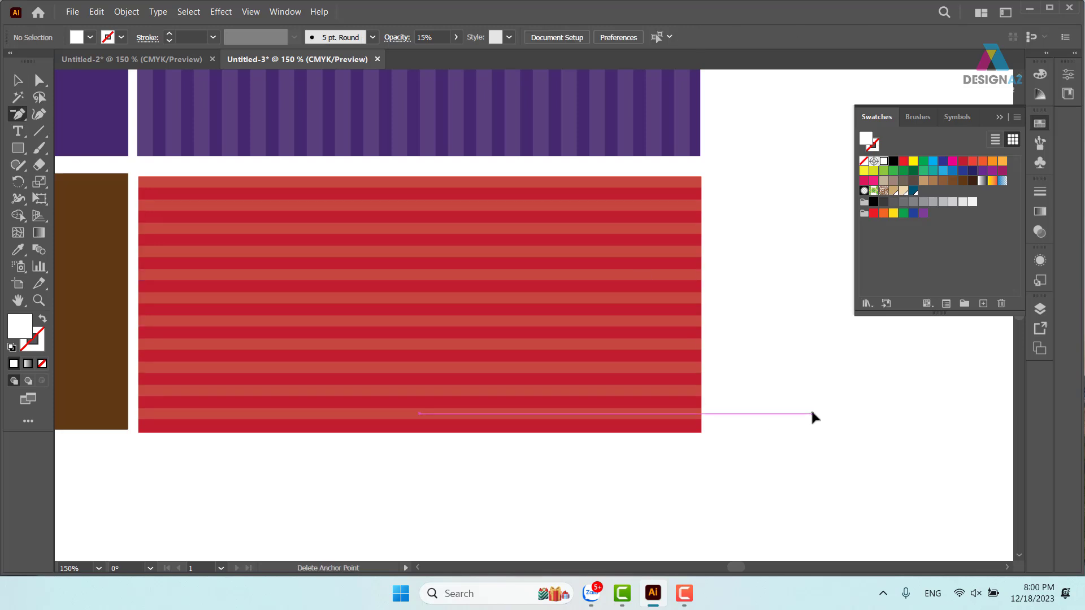
key("ctrl+minus")
key("ctrl+minus")
key("ctrl+minus")
key("ctrl+minus")
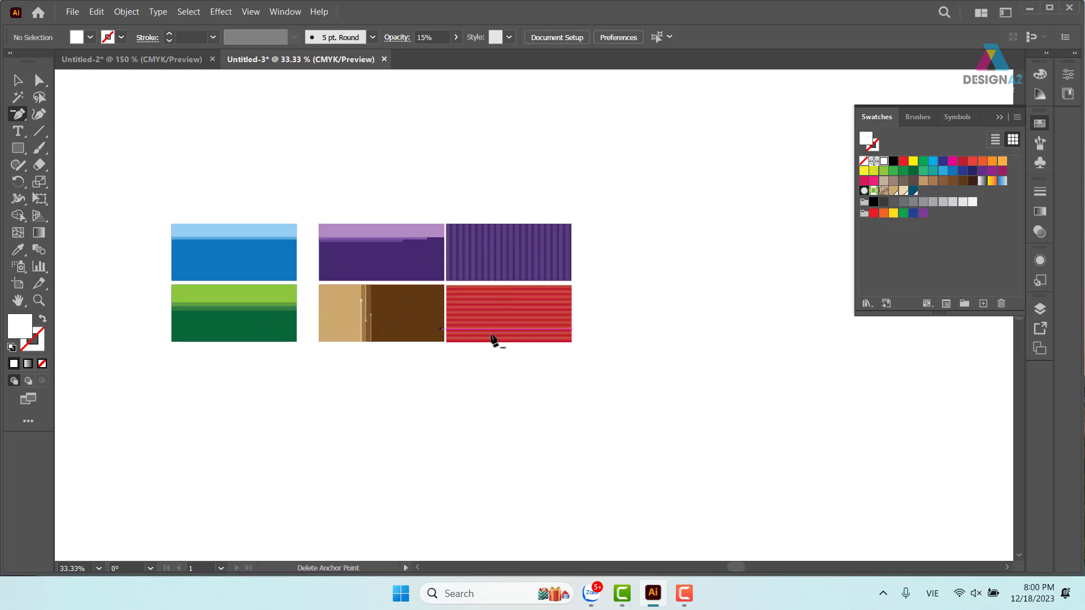
left_click(18, 81)
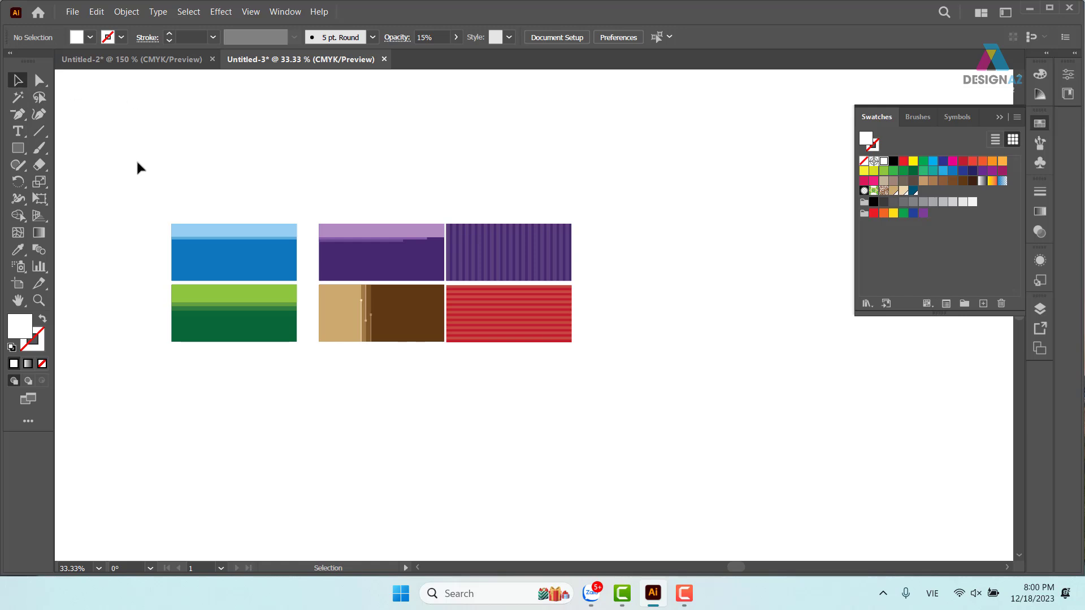
- Duplicate the blue banner below the green one and fill it teal
left_click_drag(266, 340, 381, 250)
left_click(388, 176)
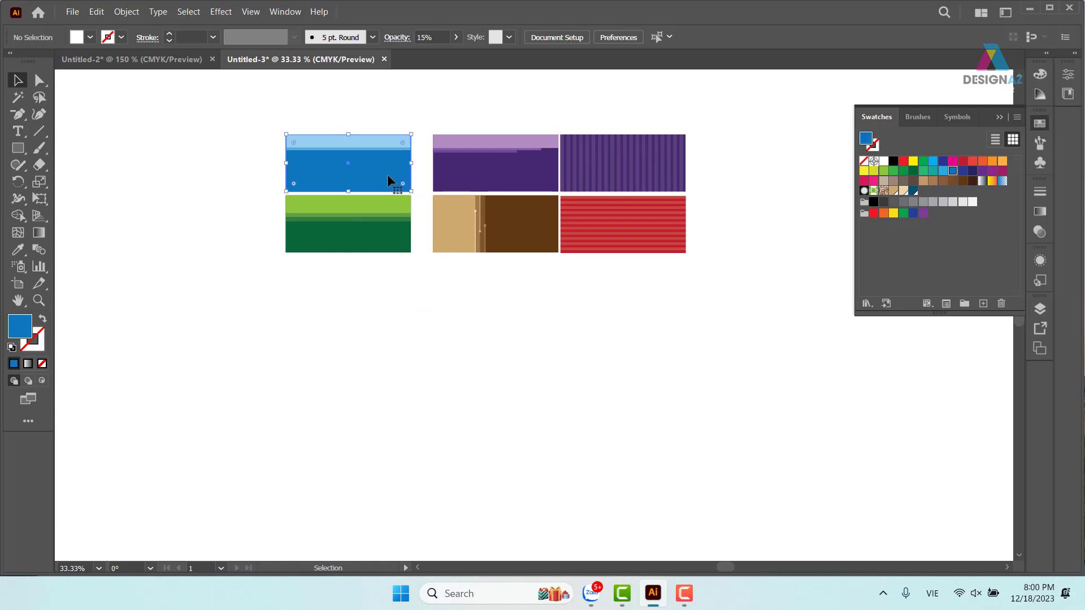
left_click_drag(363, 167, 363, 295)
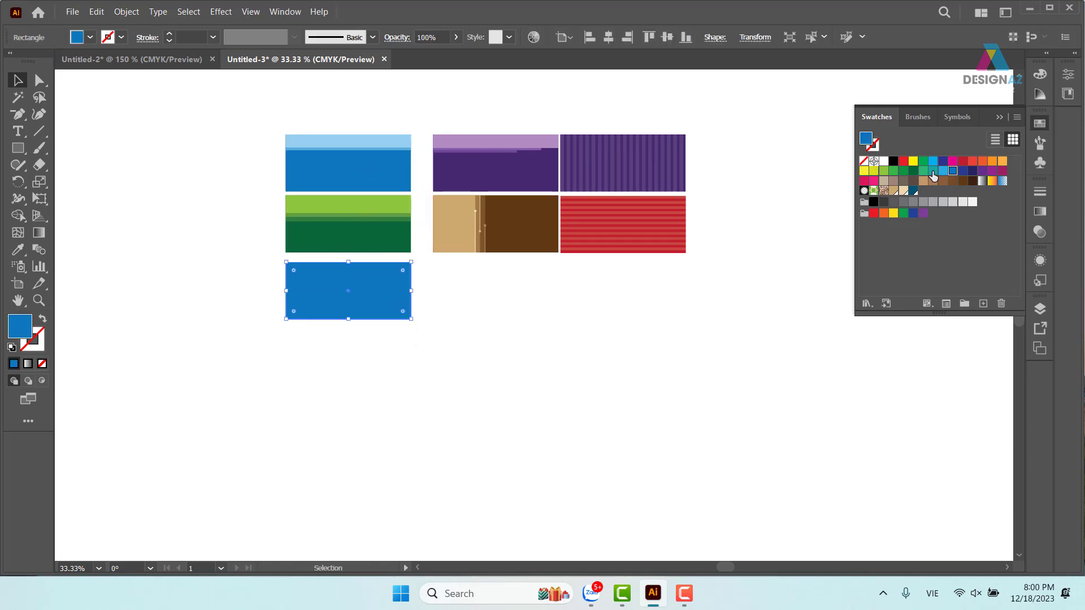
left_click(933, 170)
- Resize a teal rectangle copy into a band across the banner's upper part
left_click(531, 385)
key("z")
mouse_move(274, 264)
left_mouse_down()
mouse_move(547, 342)
mouse_move(383, 269)
left_mouse_up()
key("v")
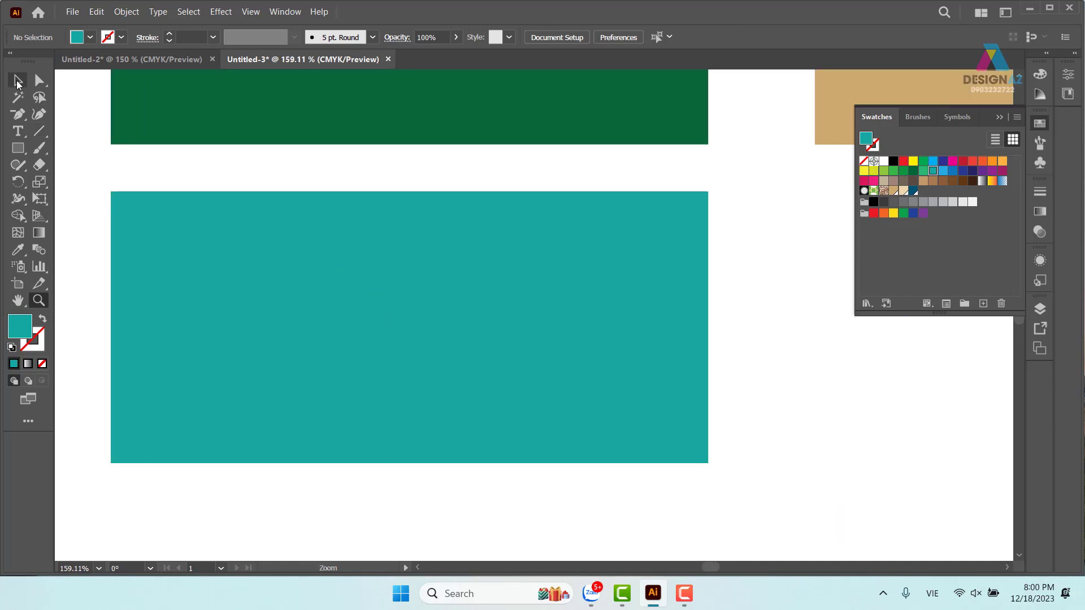
left_click(465, 327)
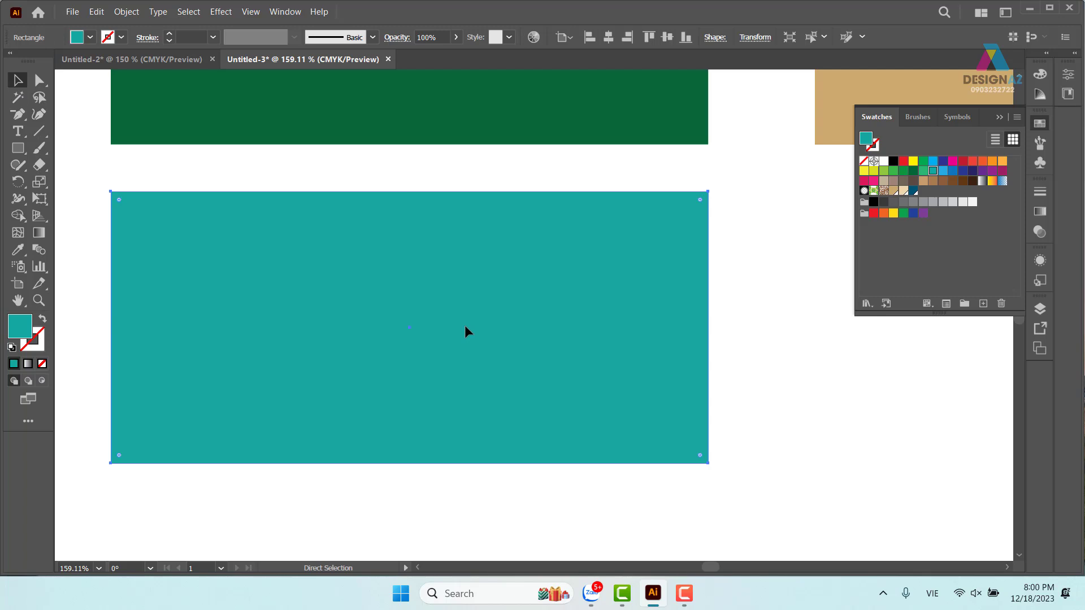
key("v")
left_click_drag(410, 463, 409, 299)
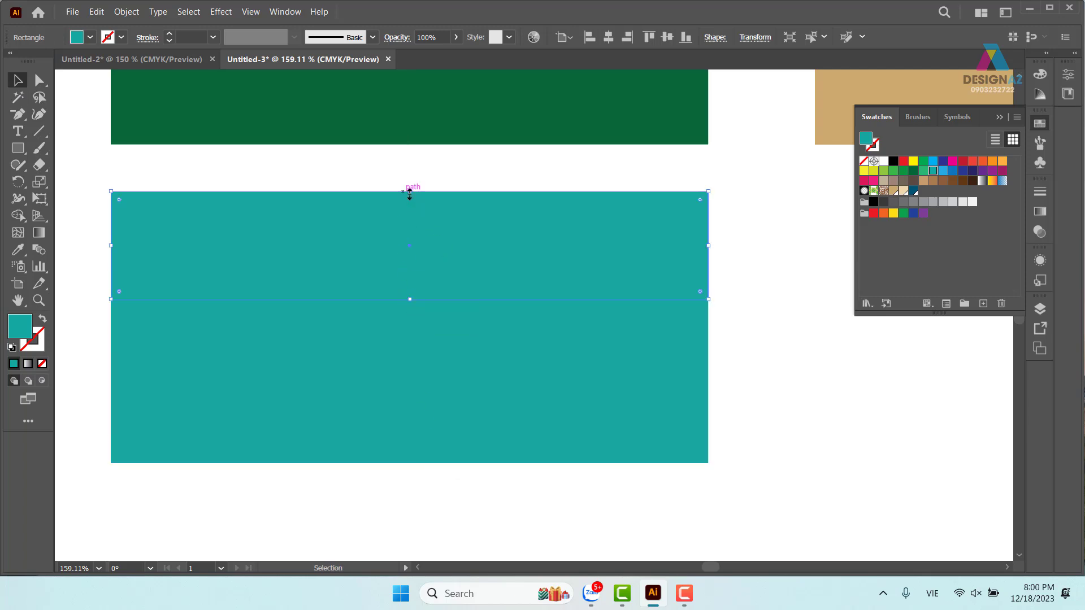
left_click_drag(410, 192, 409, 217)
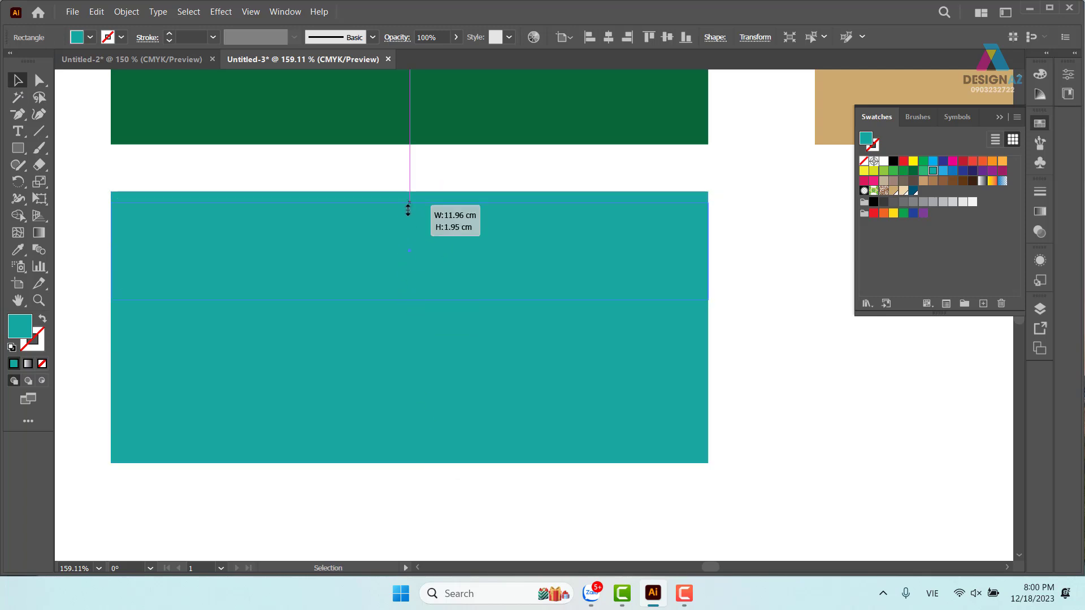
- Make the band white at 80% opacity
left_click(884, 162)
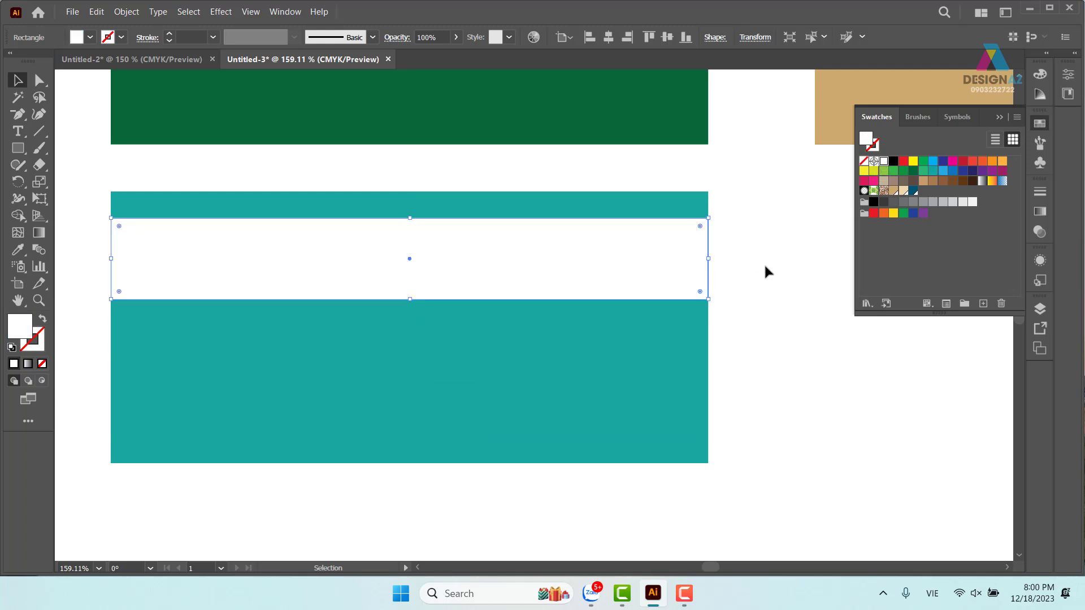
left_click(432, 38)
type("80")
key("Return")
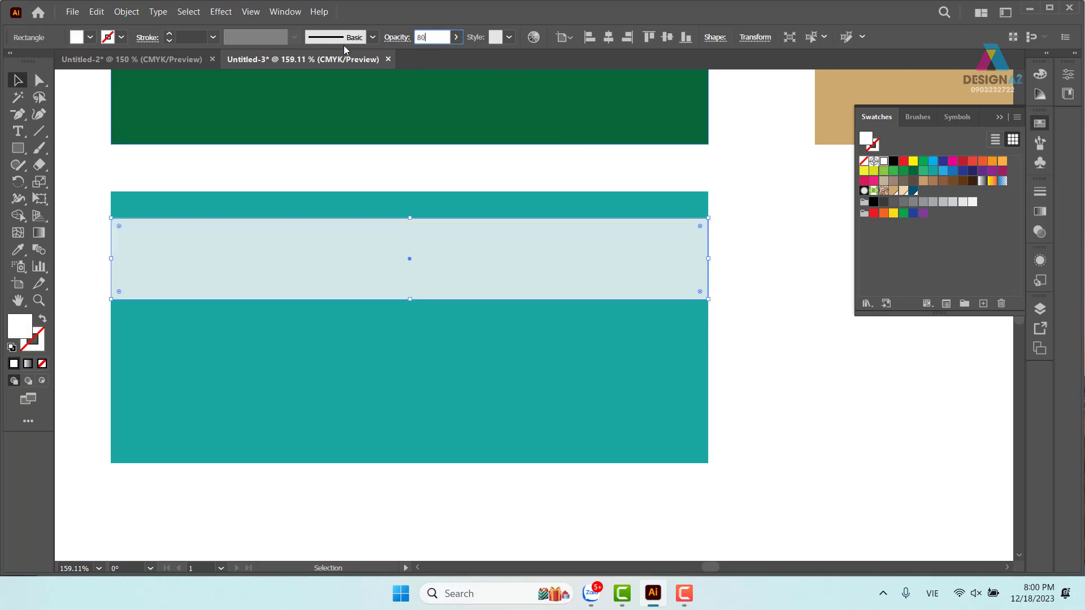
left_click(790, 343)
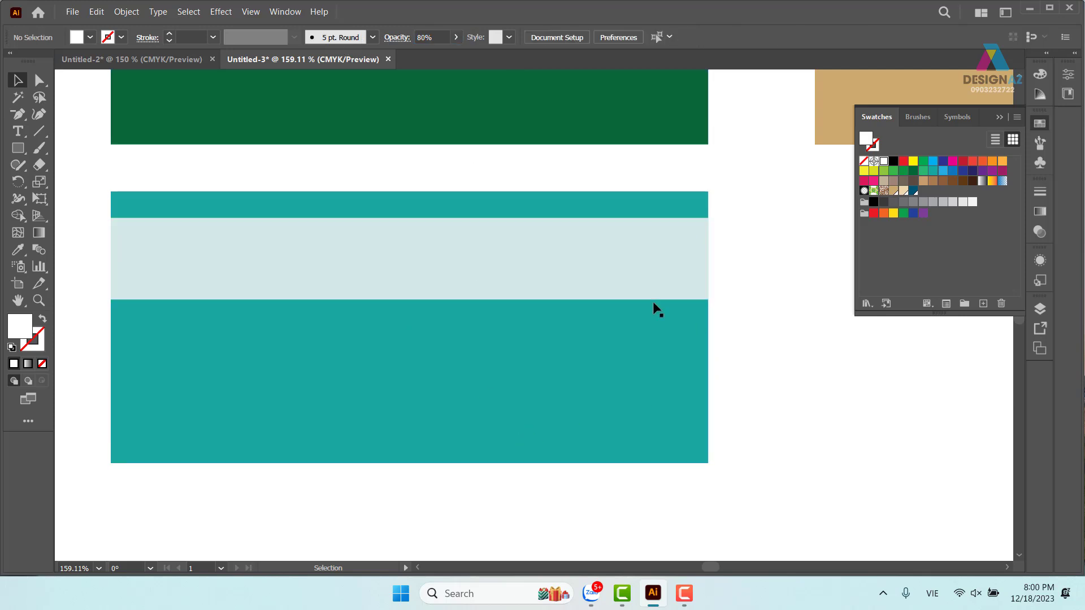
left_click(635, 292)
- Paste a copy of the band and shrink it into a thin line at the band's bottom edge
key("a")
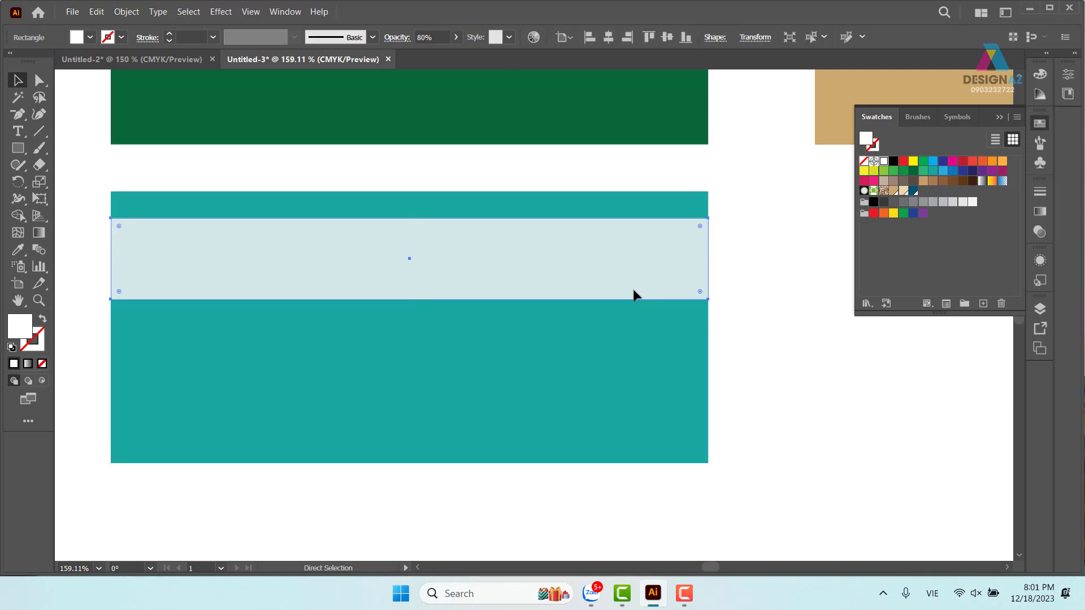
key("v")
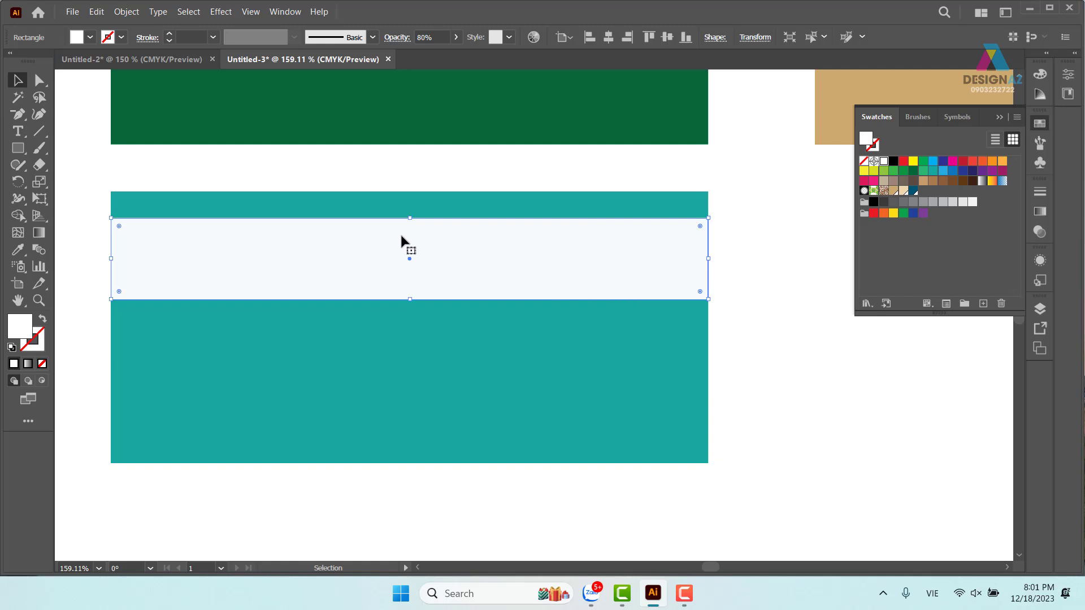
left_click_drag(410, 223, 410, 302)
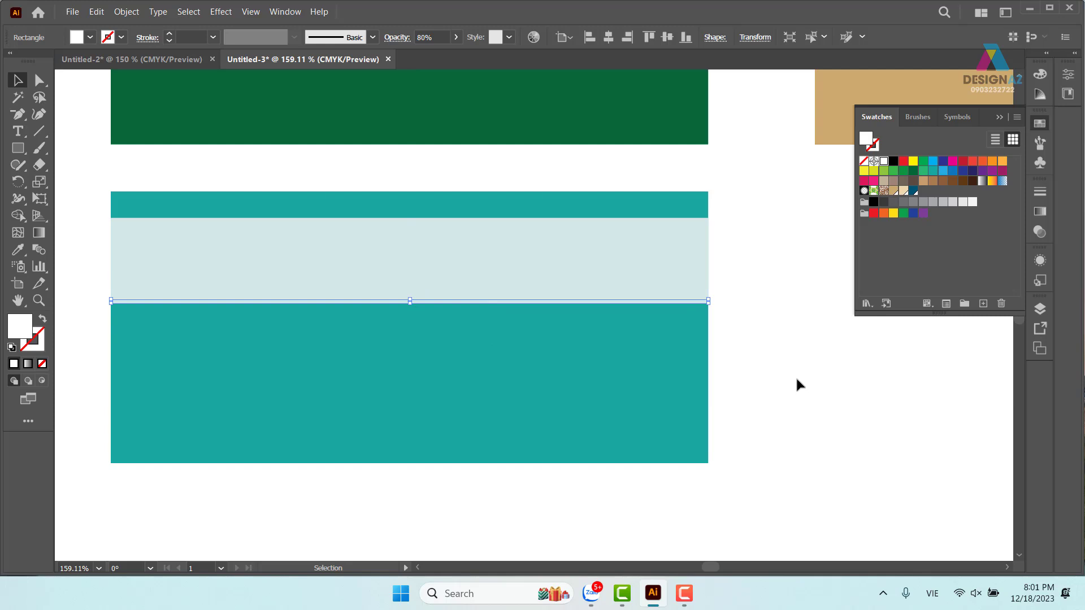
key("Down")
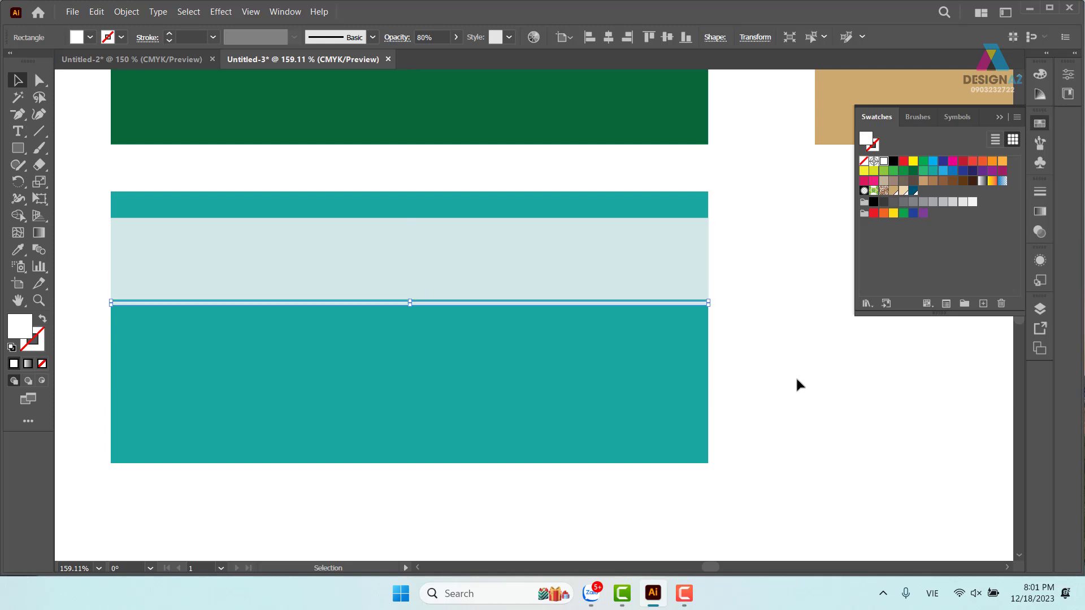
key("Down")
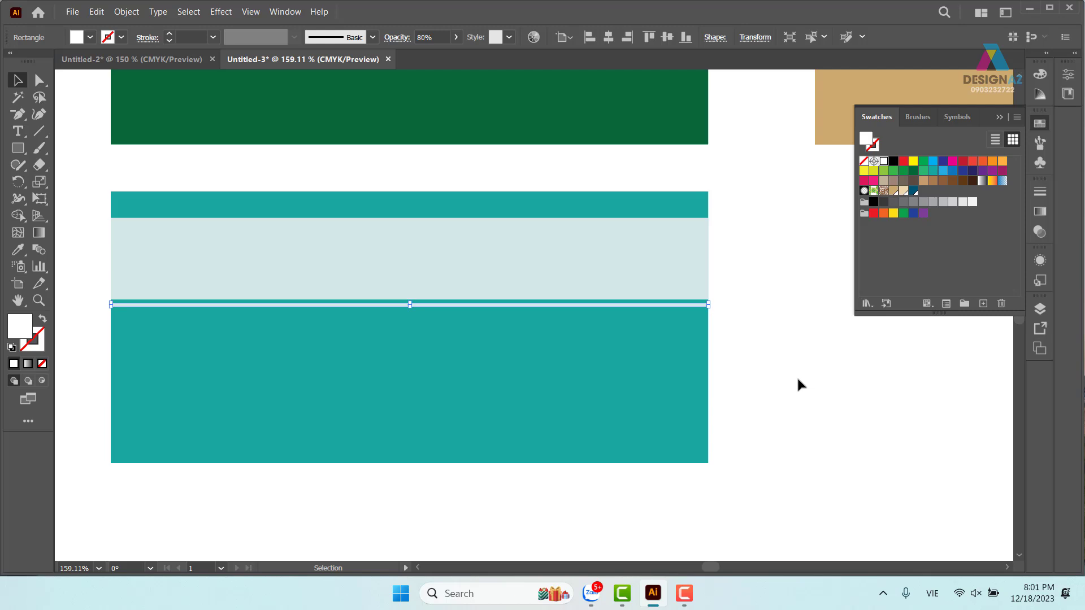
- Copy the thin line up to the band's top edge
left_click(807, 414)
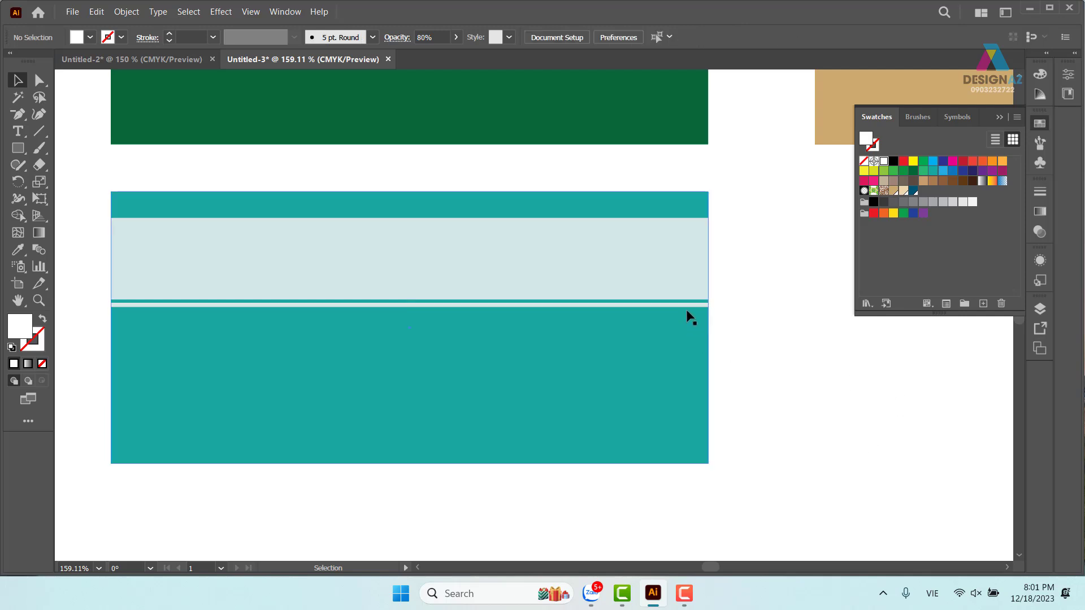
left_click_drag(688, 307, 678, 215)
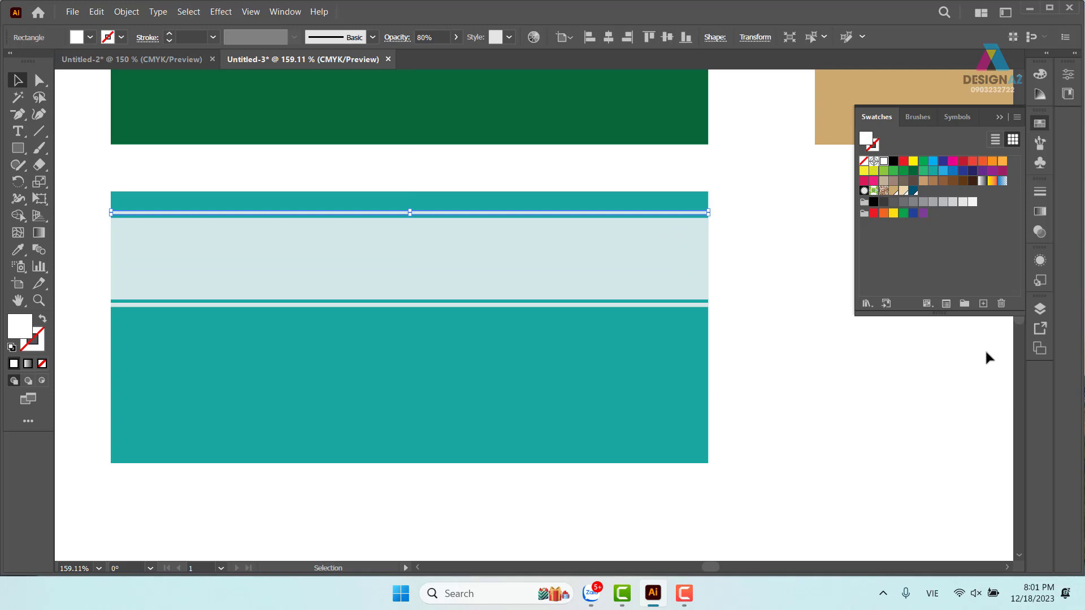
key("Down")
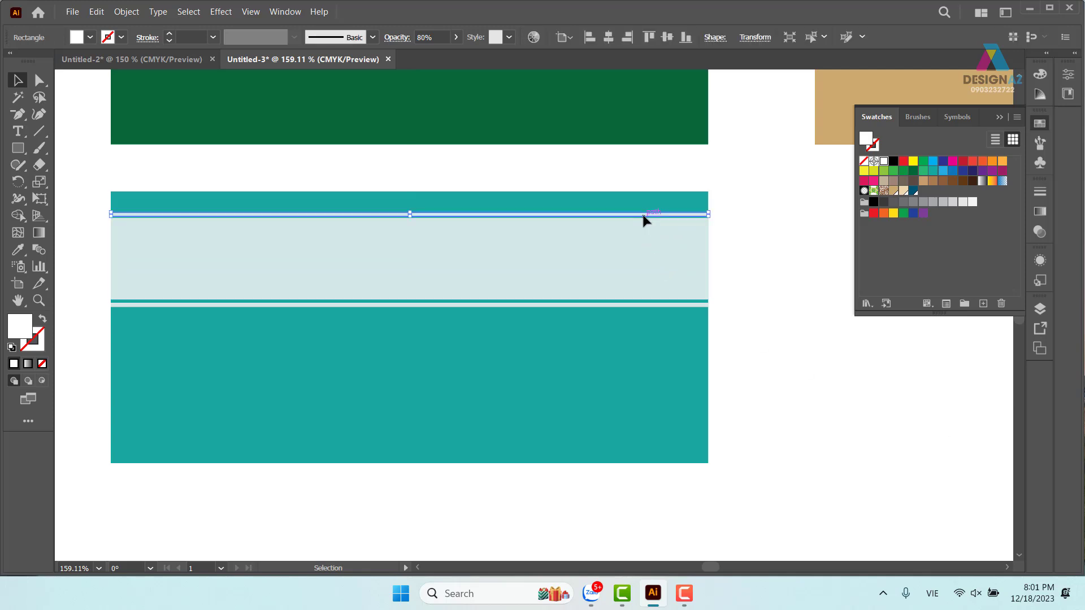
left_click(836, 378)
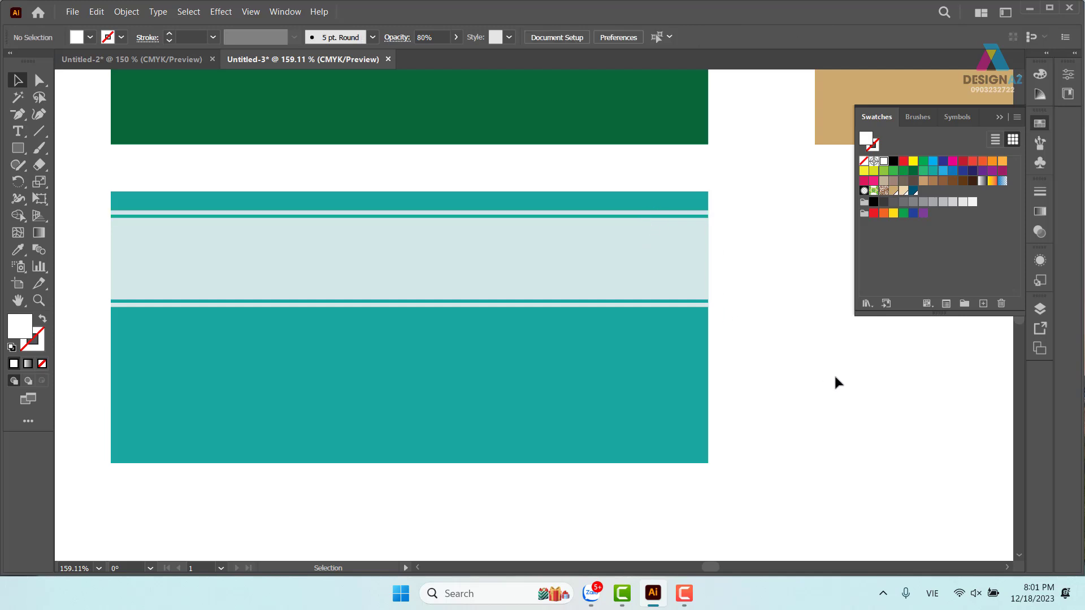
- Narrow a teal rectangle into a vertical strip near the banner's left end
left_click(647, 417)
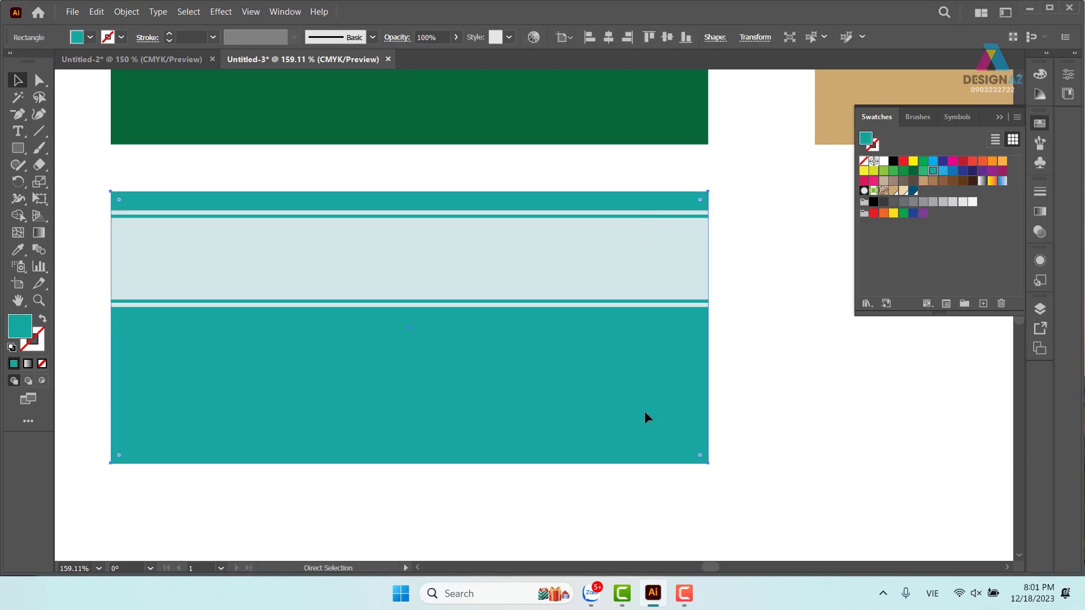
key("v")
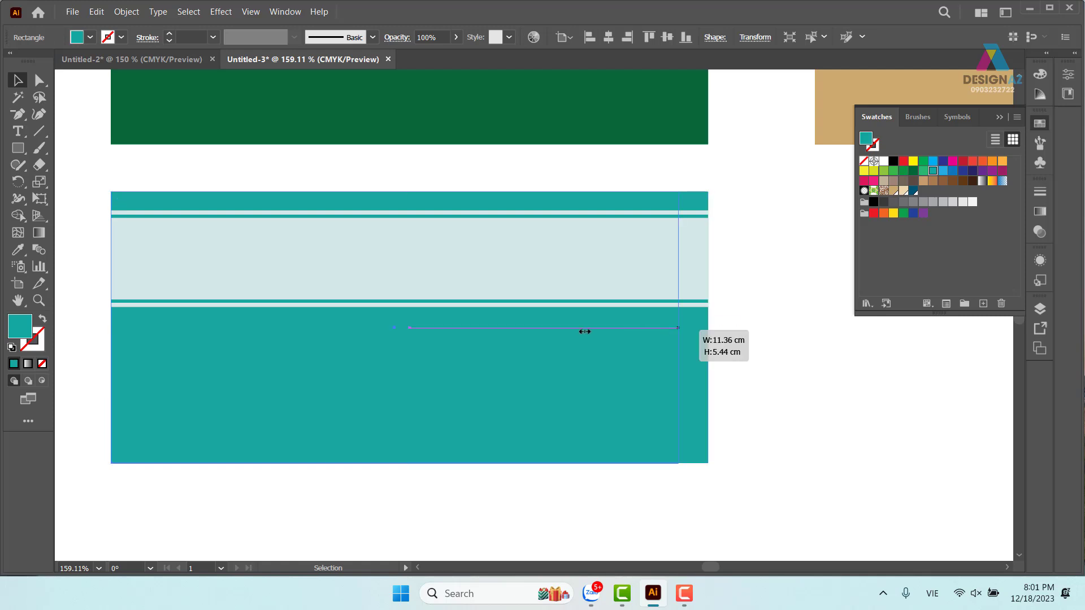
left_click_drag(708, 331, 313, 341)
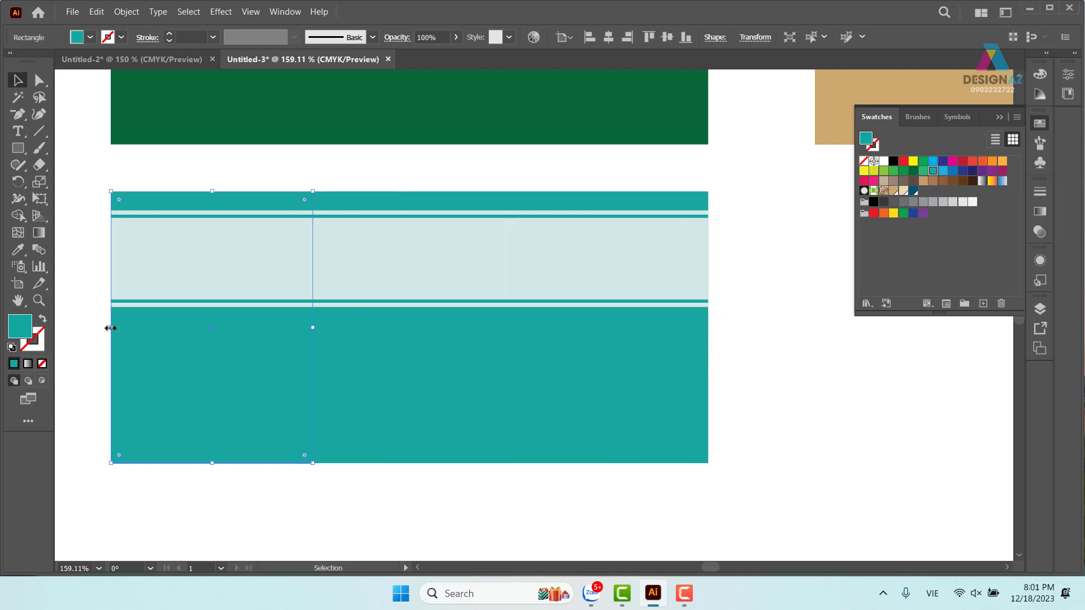
left_click_drag(112, 324, 219, 341)
left_click_drag(300, 352, 261, 352)
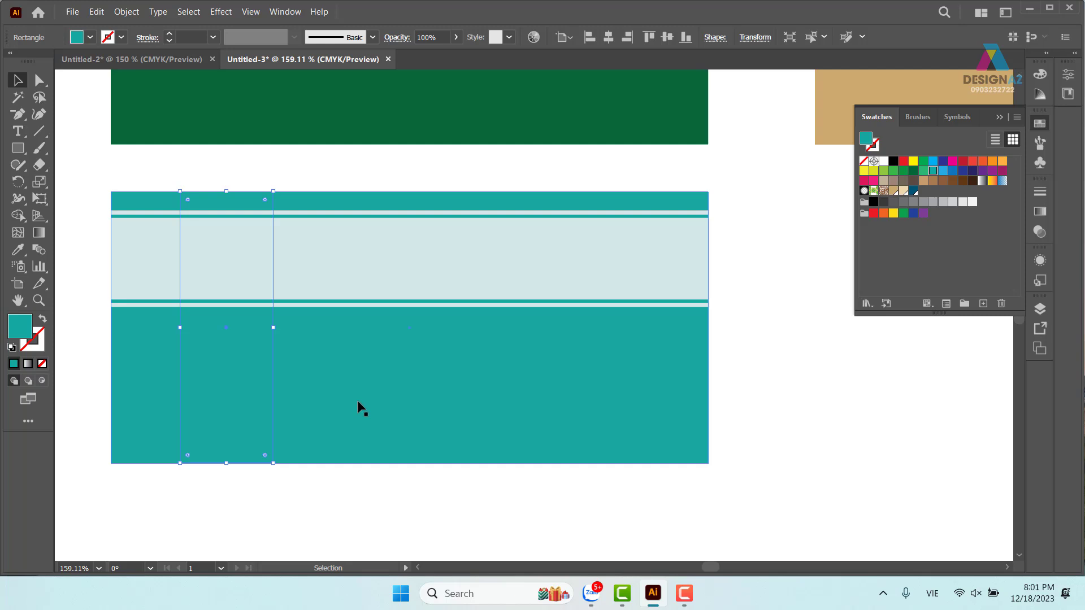
- Give the strip the pale band's colour and opacity and bring it in front
key("i")
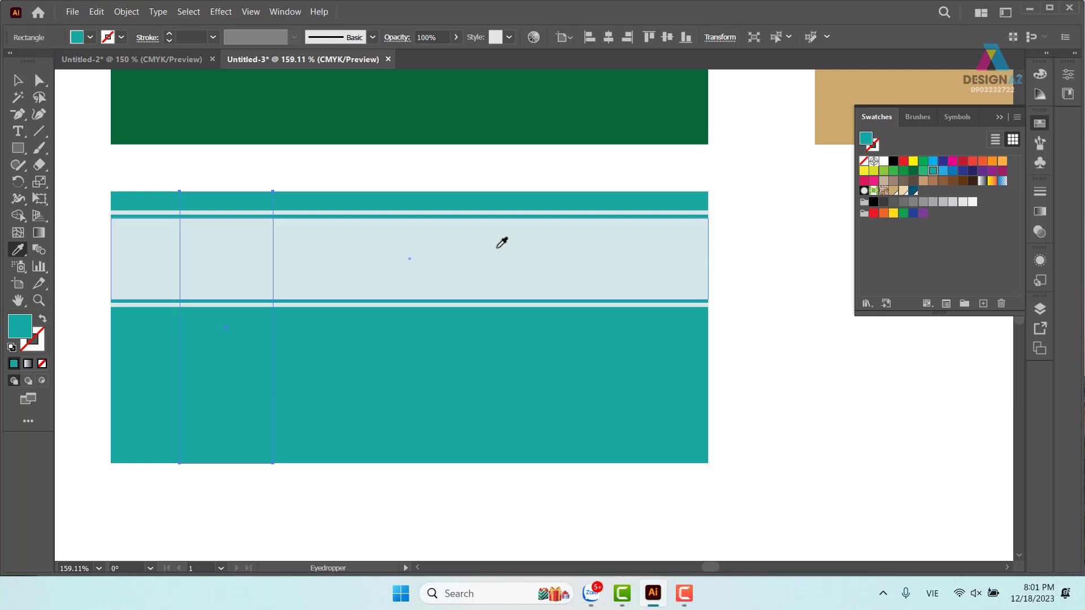
left_click(498, 247)
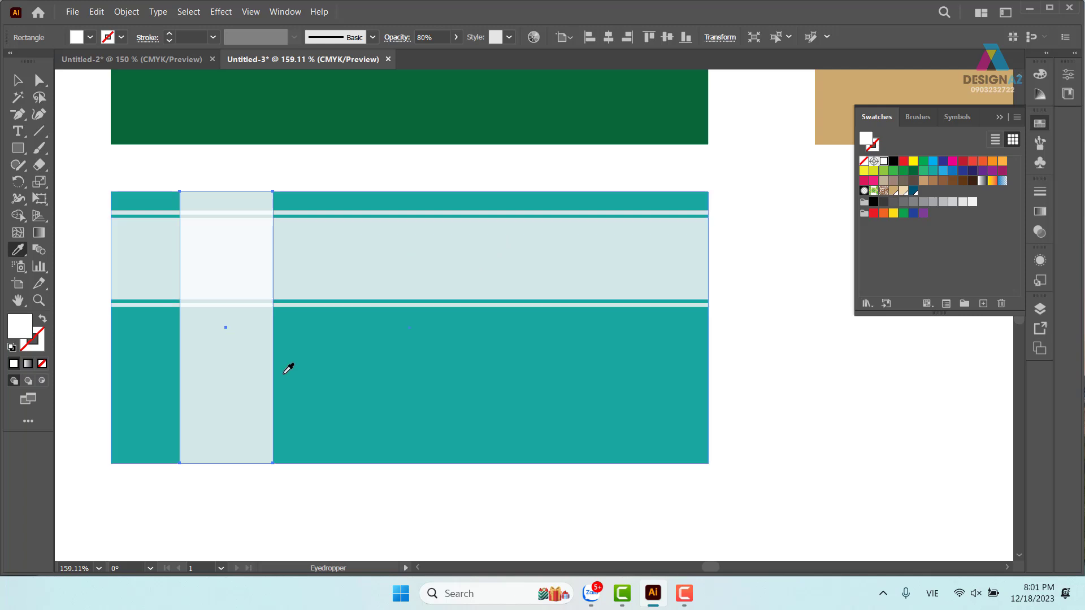
left_click(17, 79)
left_click(78, 199)
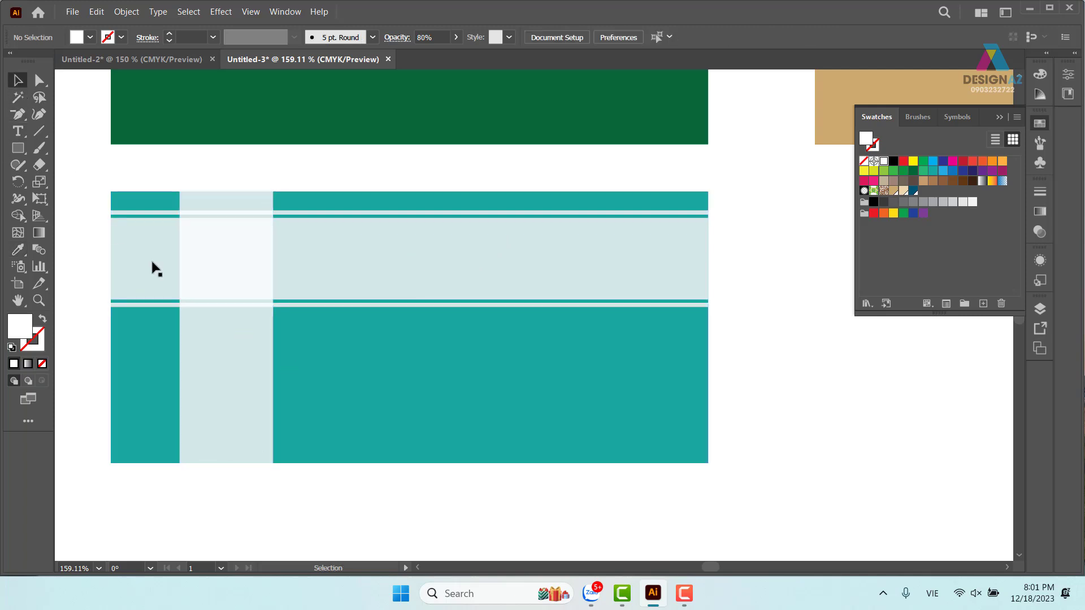
left_click(257, 411)
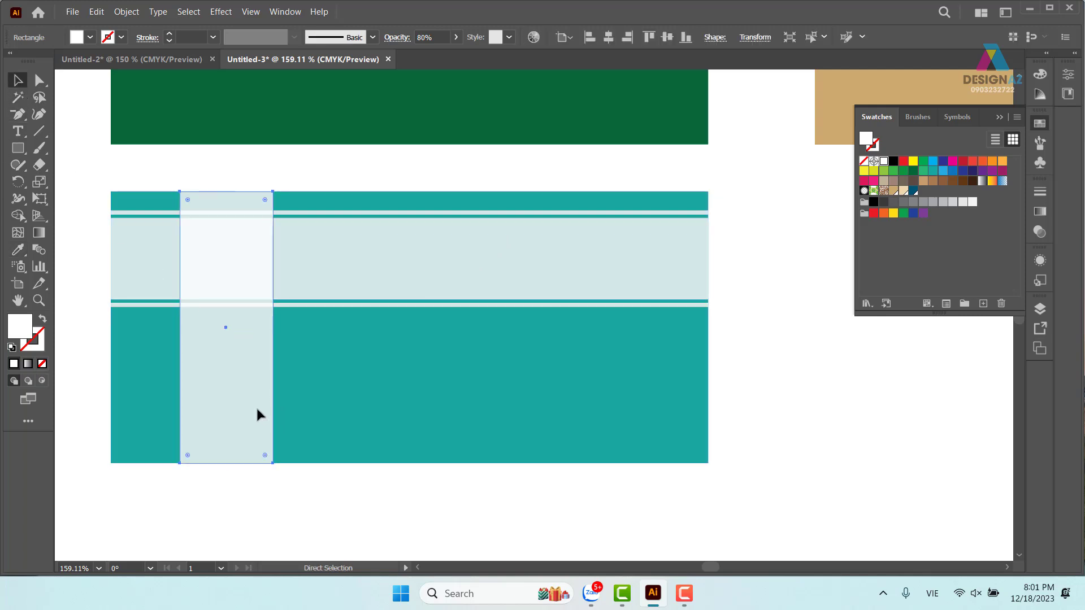
key("ctrl+shift+bracketright")
- Edge the pale vertical band with thin teal lines on its right and left sides
left_click_drag(179, 329, 279, 328)
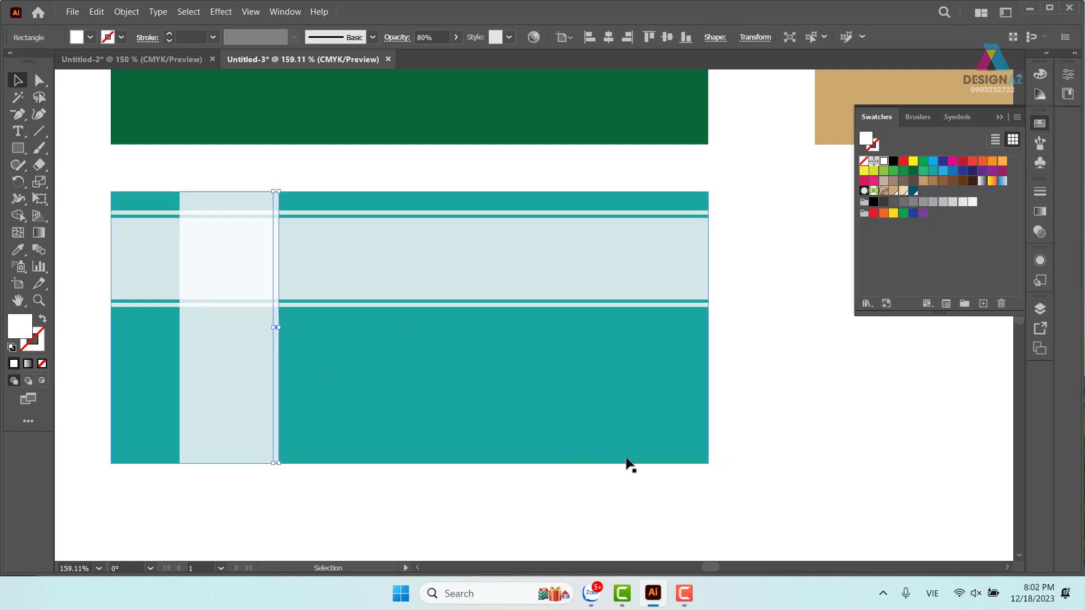
key("Right")
key("Right")
key("Right")
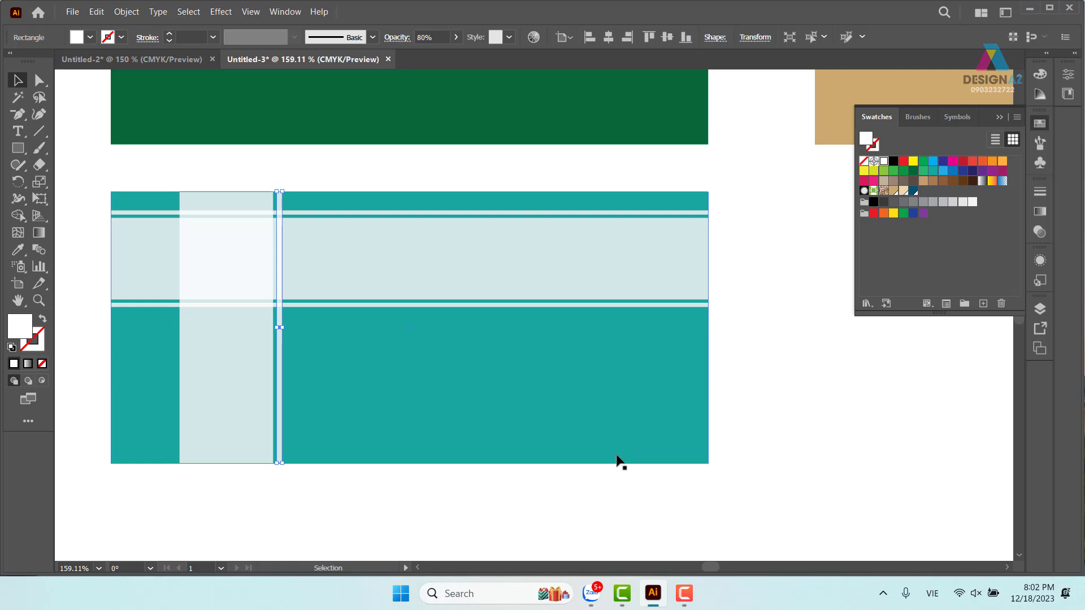
left_click(890, 427)
left_click_drag(281, 412, 175, 408)
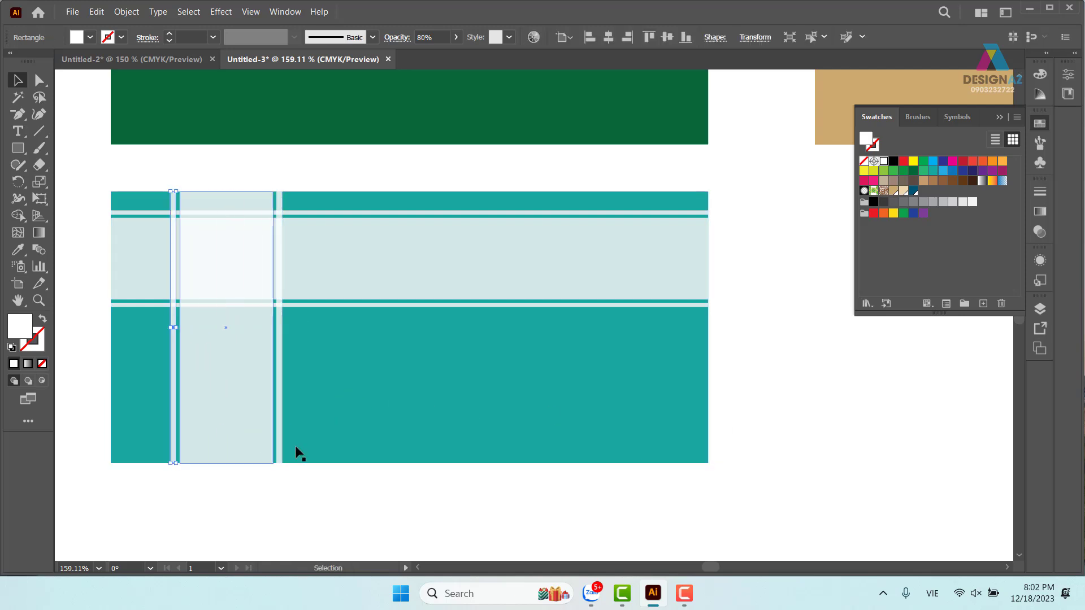
left_click(773, 444)
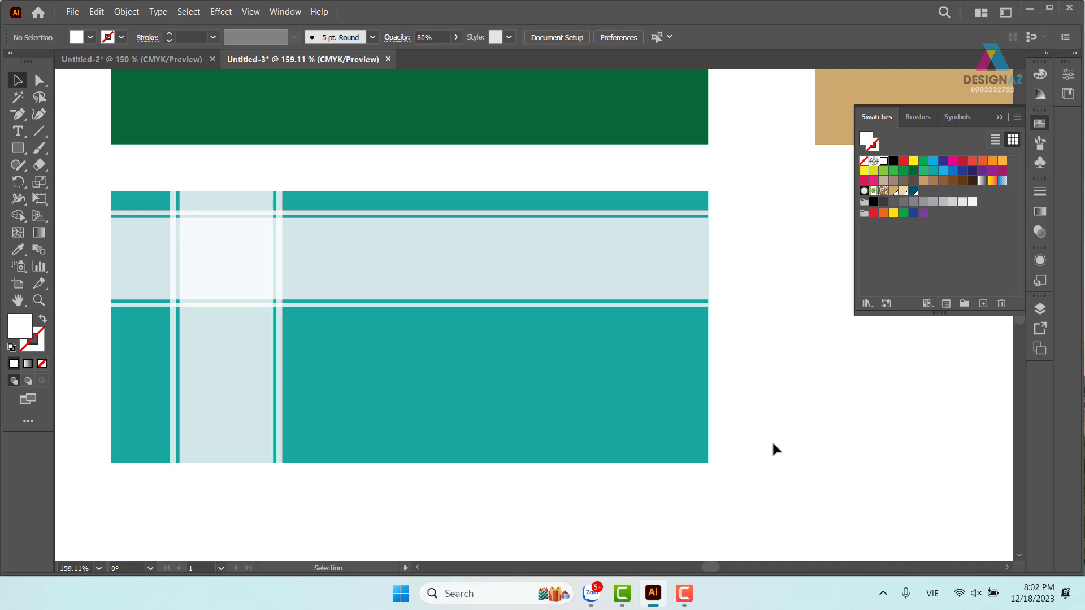
- Copy the brown banner straight down below the original
key("ctrl+minus")
key("ctrl+minus")
key("ctrl+minus")
key("space")
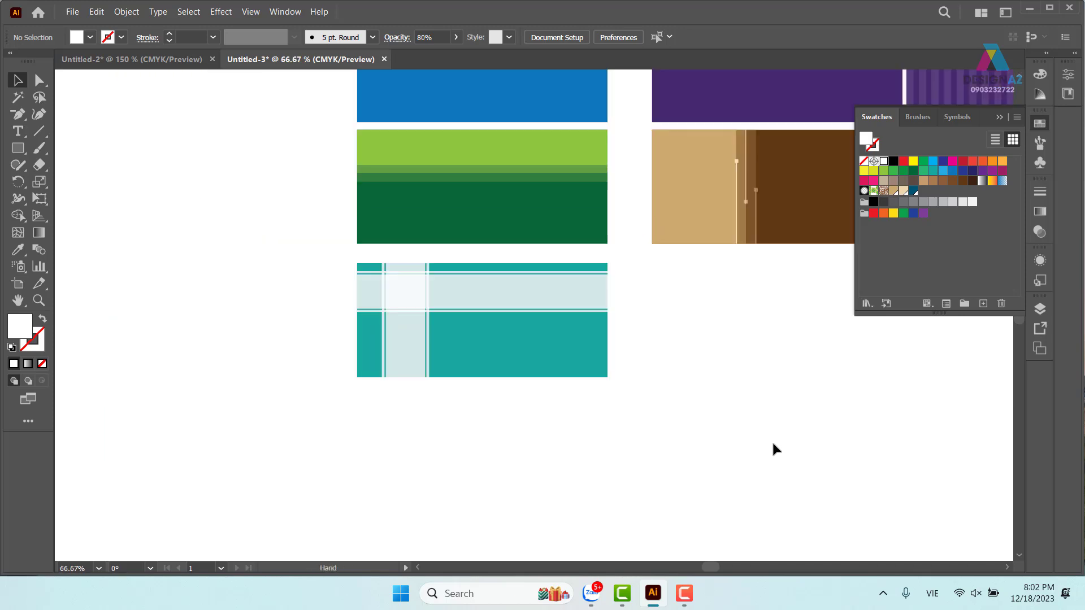
left_click_drag(679, 325, 334, 342)
left_click(460, 183)
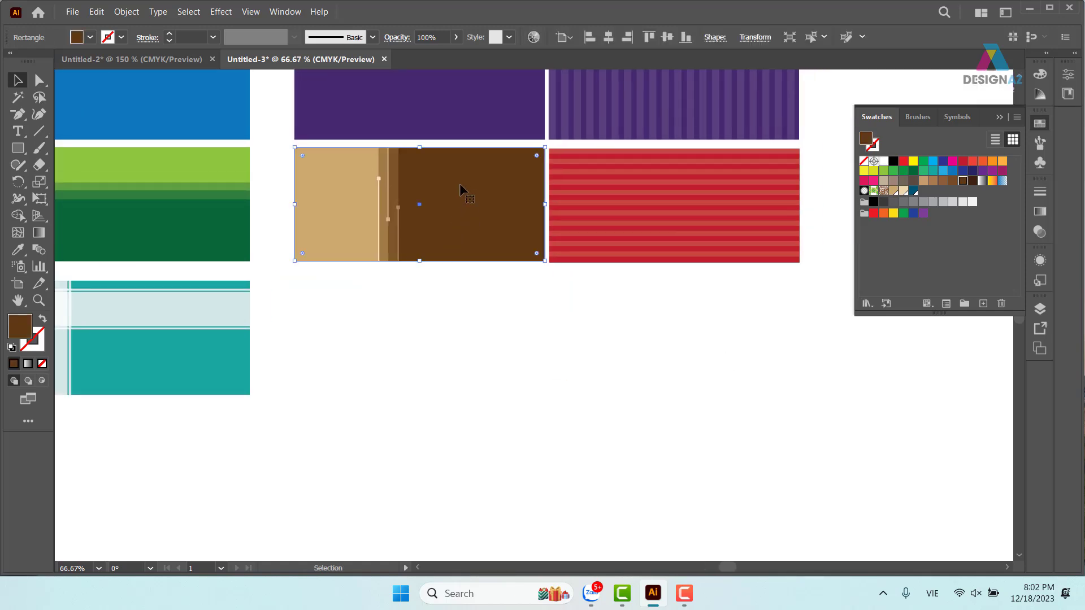
left_click_drag(460, 183, 458, 316)
left_click(603, 366)
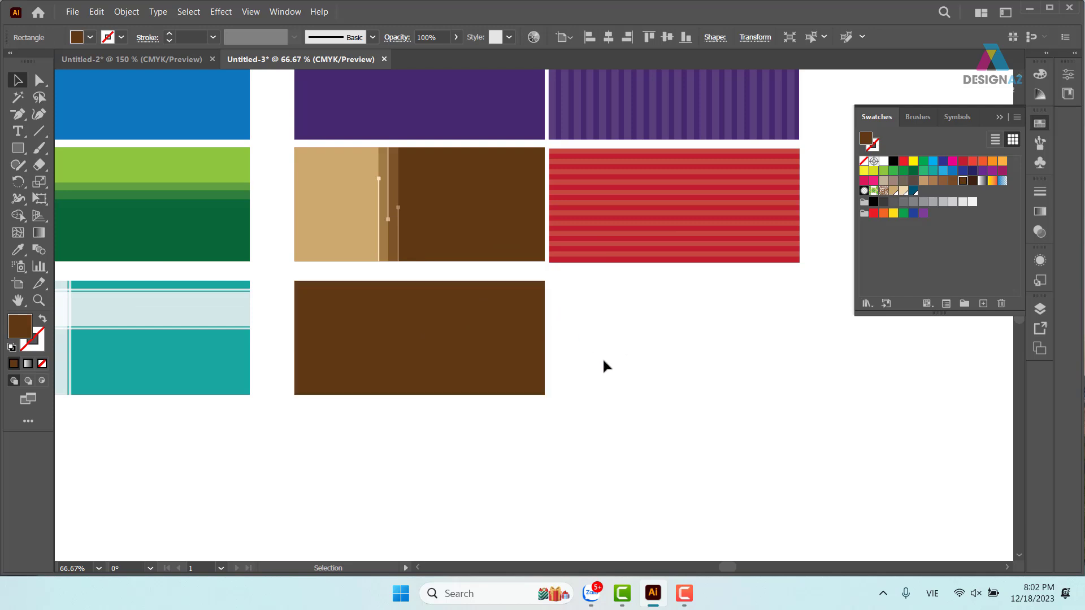
- Draw a small white square at the new brown banner's top-left corner
key("z")
left_click_drag(370, 322, 593, 369)
left_click_drag(371, 337, 563, 308)
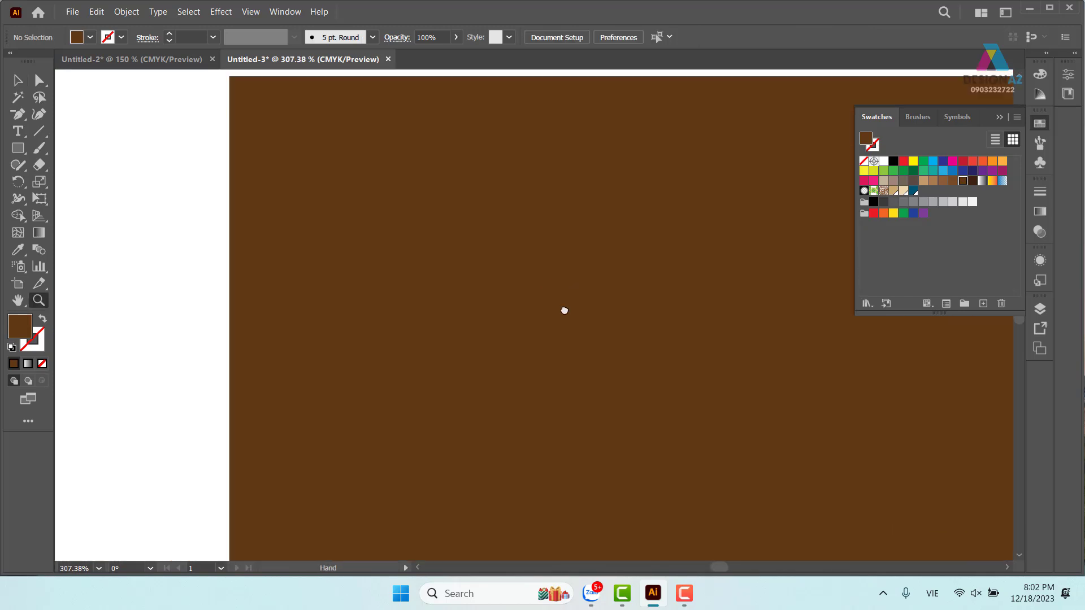
left_click(19, 149)
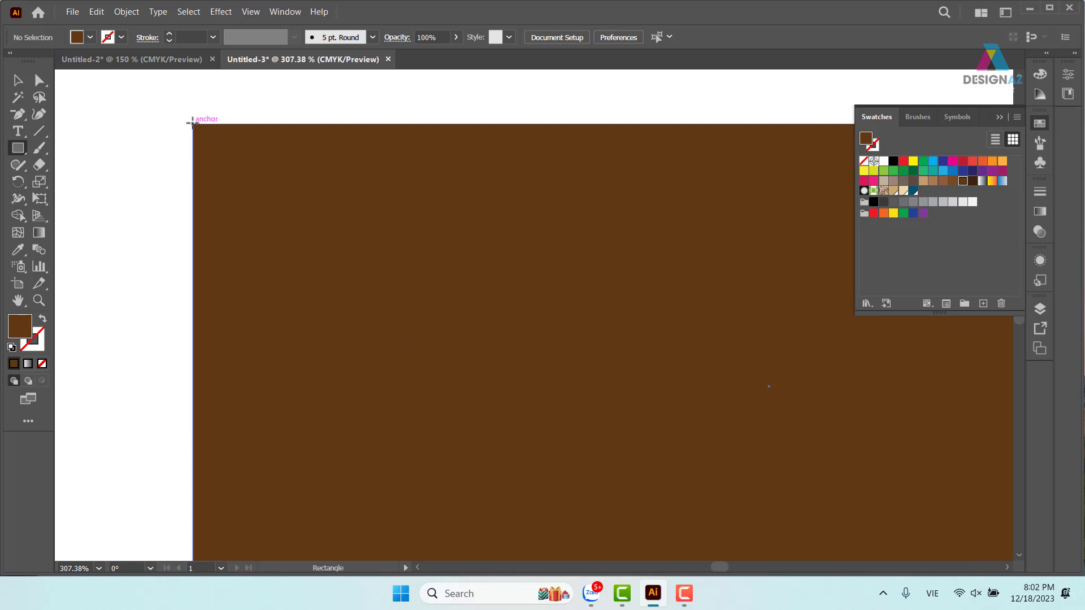
left_click_drag(192, 123, 304, 247)
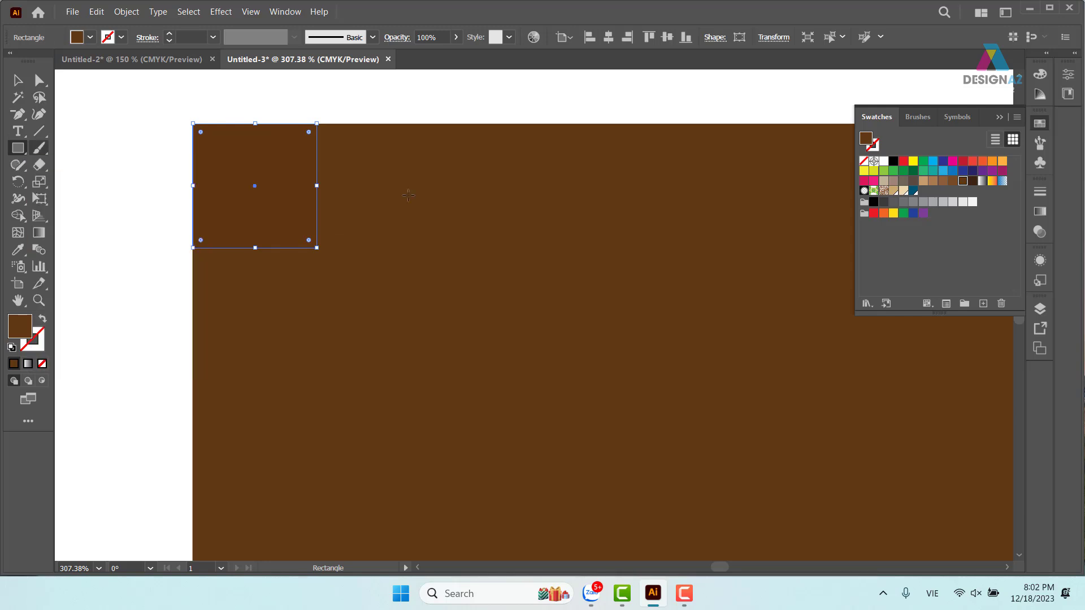
left_click(884, 161)
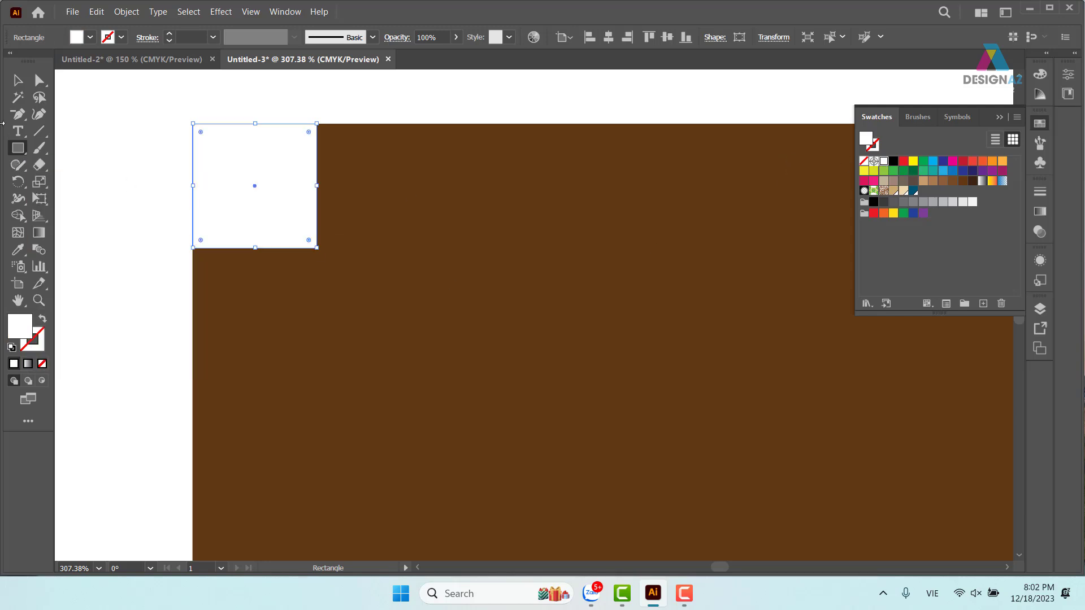
left_click(18, 80)
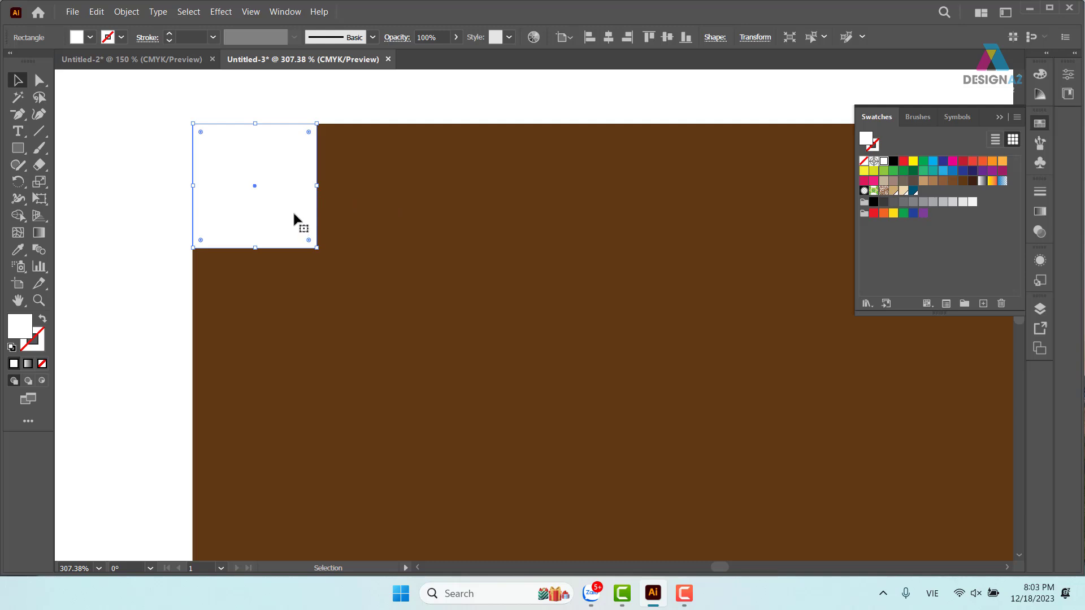
- Set the white corner square's blending mode to Overlay in the Transparency panel
left_click(187, 277)
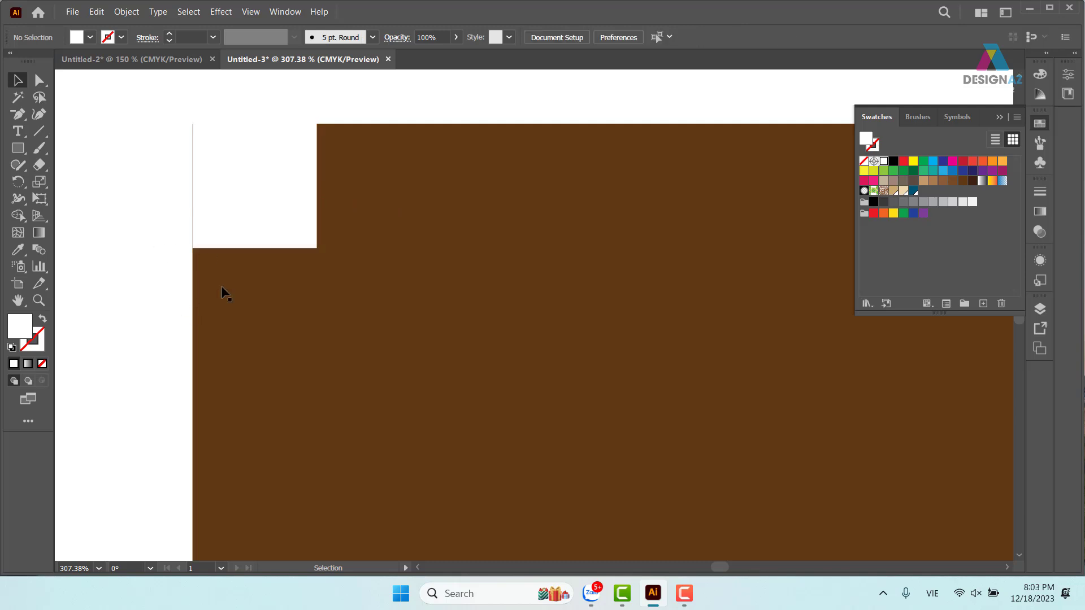
left_click(255, 207)
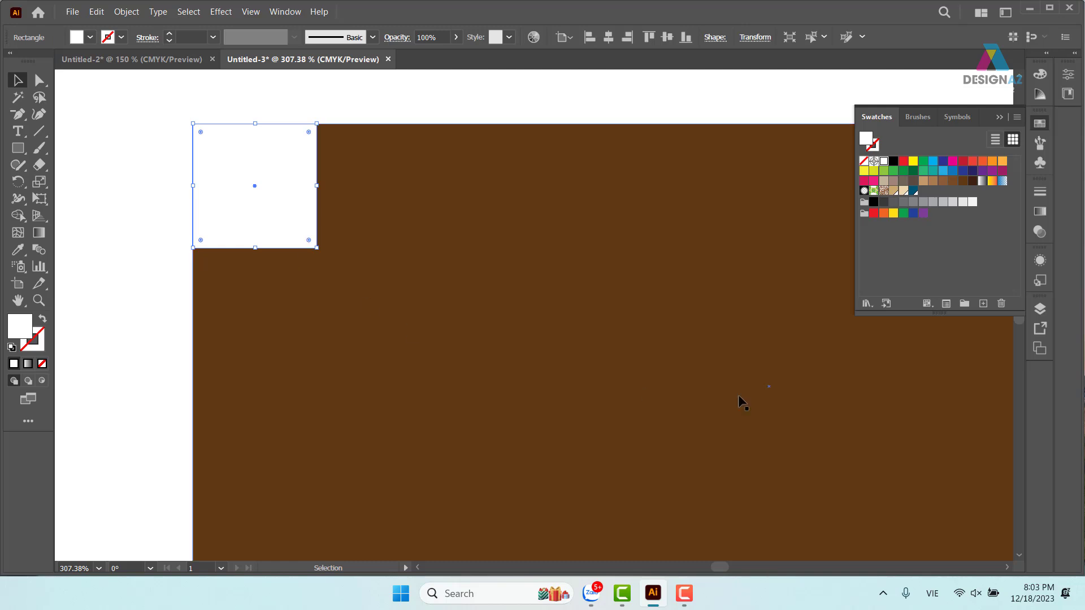
left_click(1043, 240)
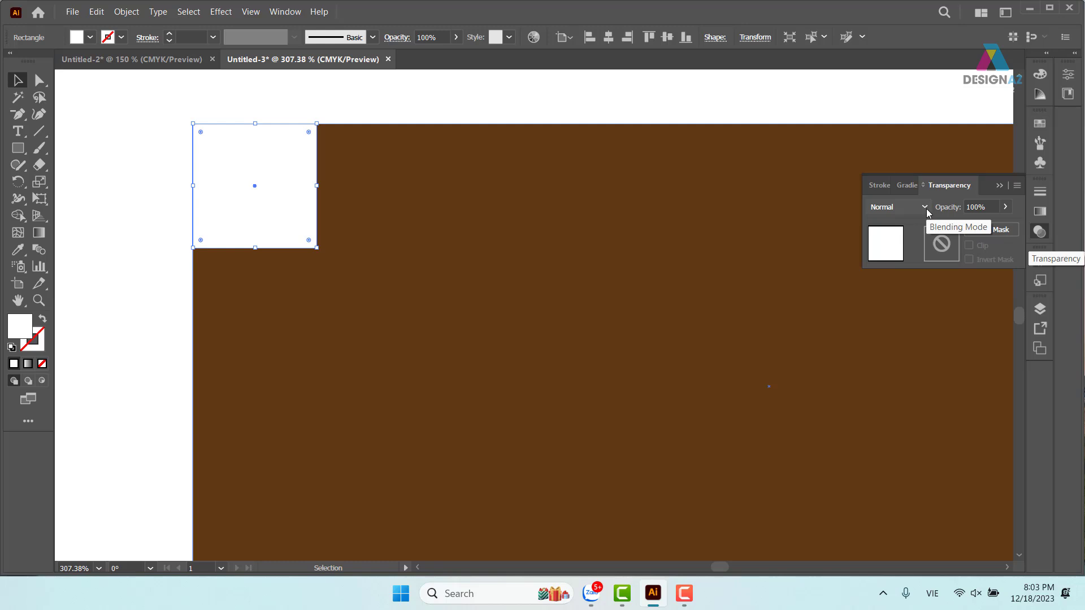
left_click(925, 208)
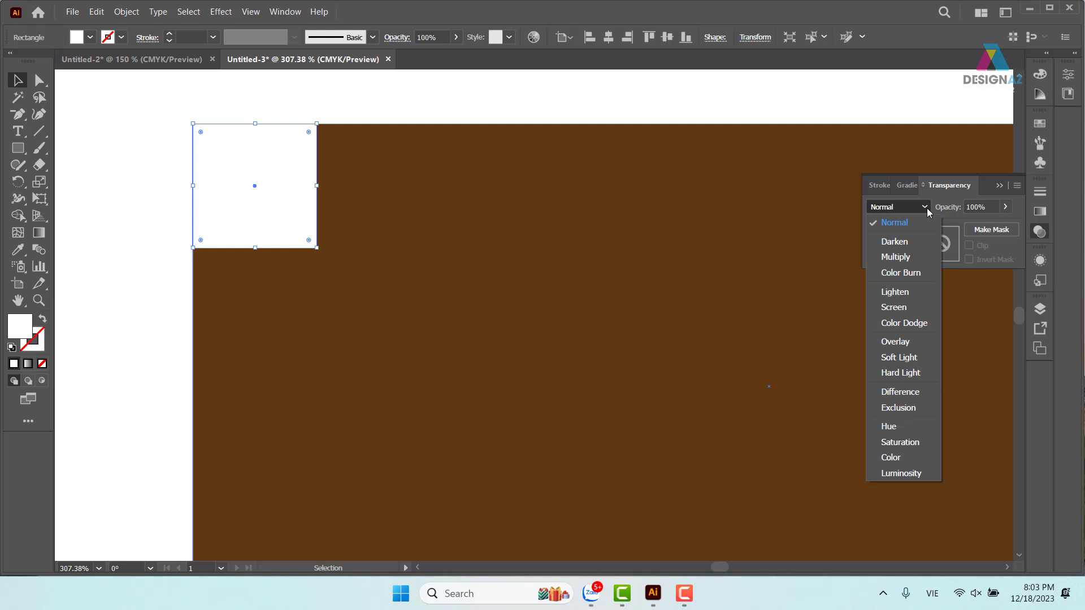
left_click(903, 342)
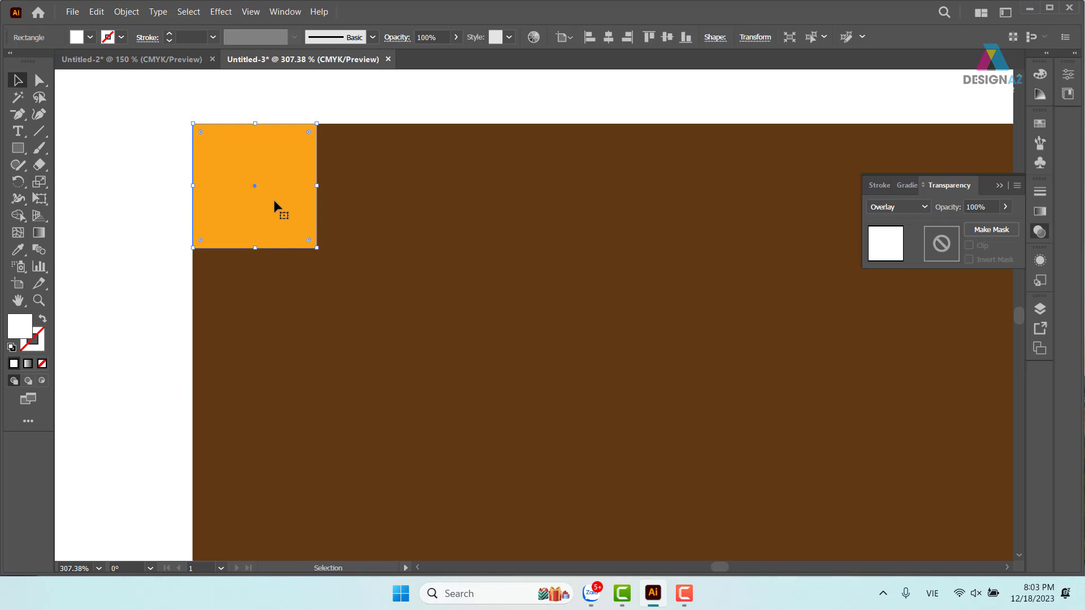
- Set the orange square to 80% opacity and add a 60% copy to its right
left_click(430, 37)
type("80")
key("Return")
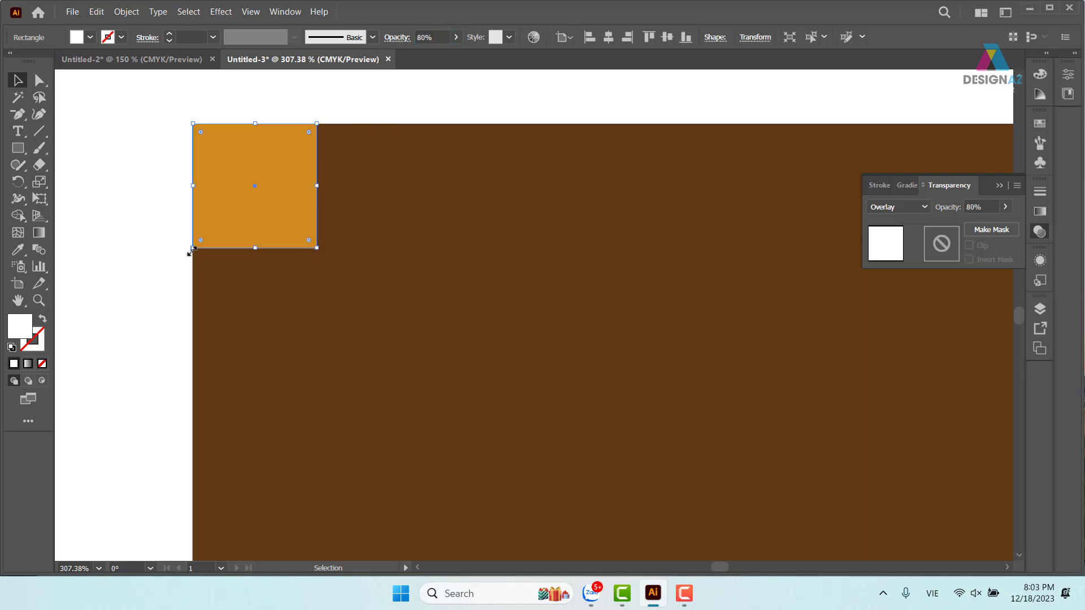
left_click(161, 247)
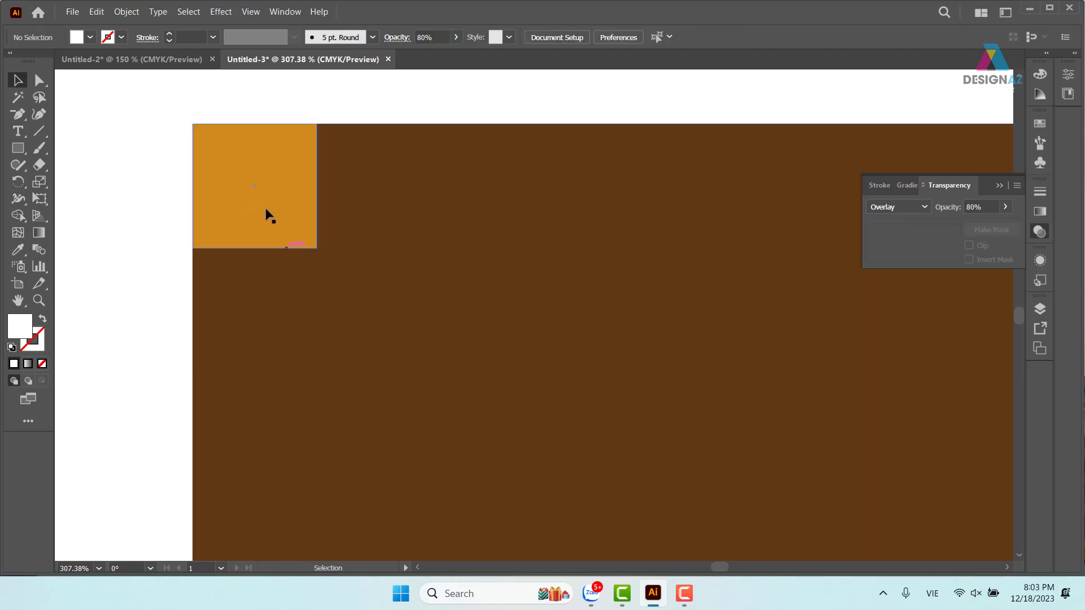
left_click(255, 247)
left_click_drag(235, 206, 360, 210)
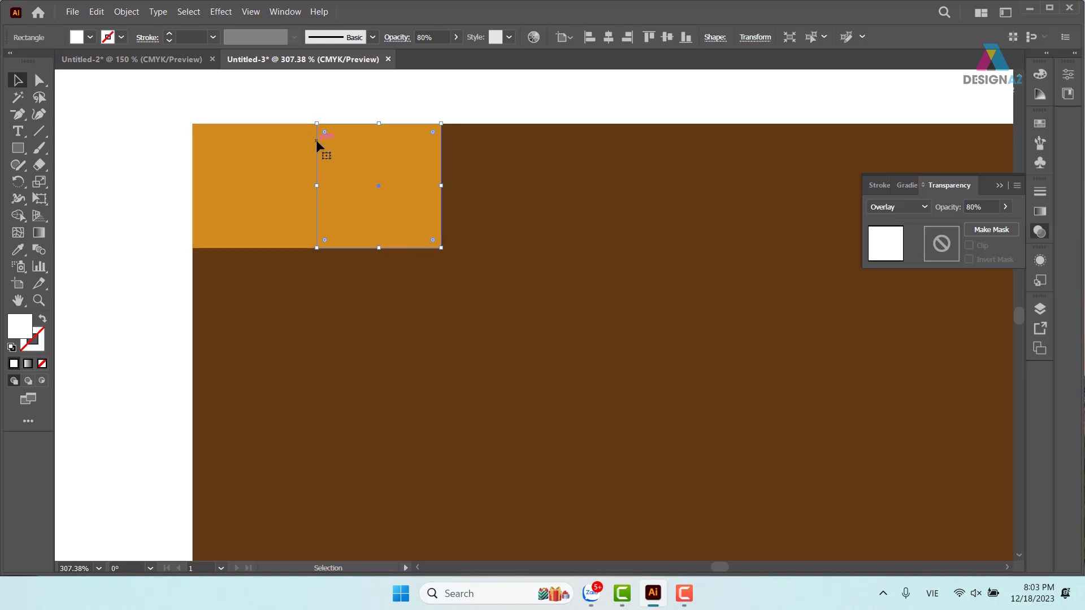
left_click(441, 39)
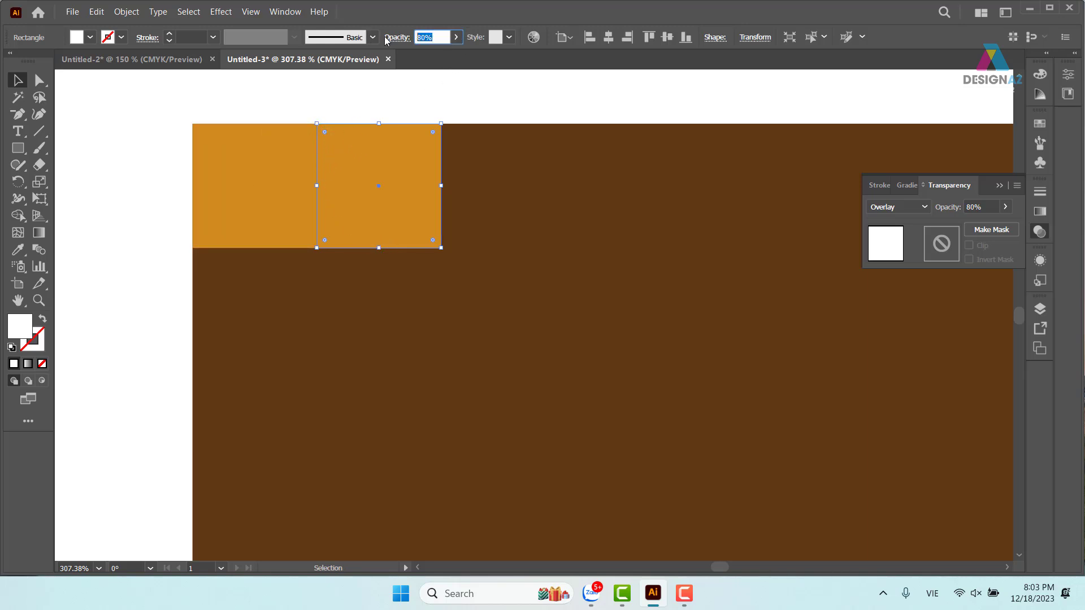
type("60")
key("Return")
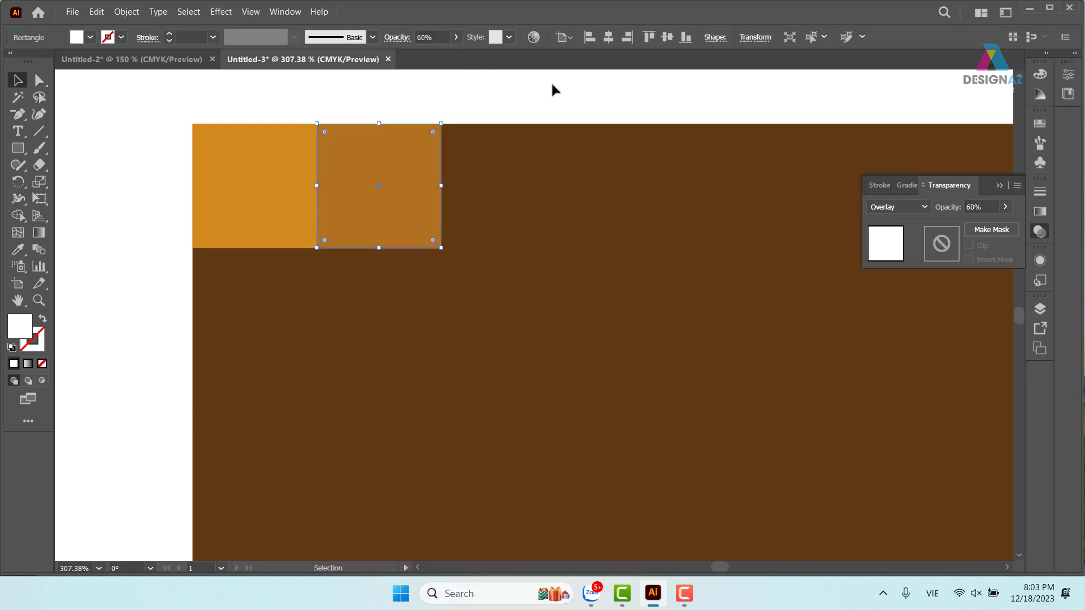
- Alt-drag a copy of the square down beneath the first corner square
left_click(554, 89)
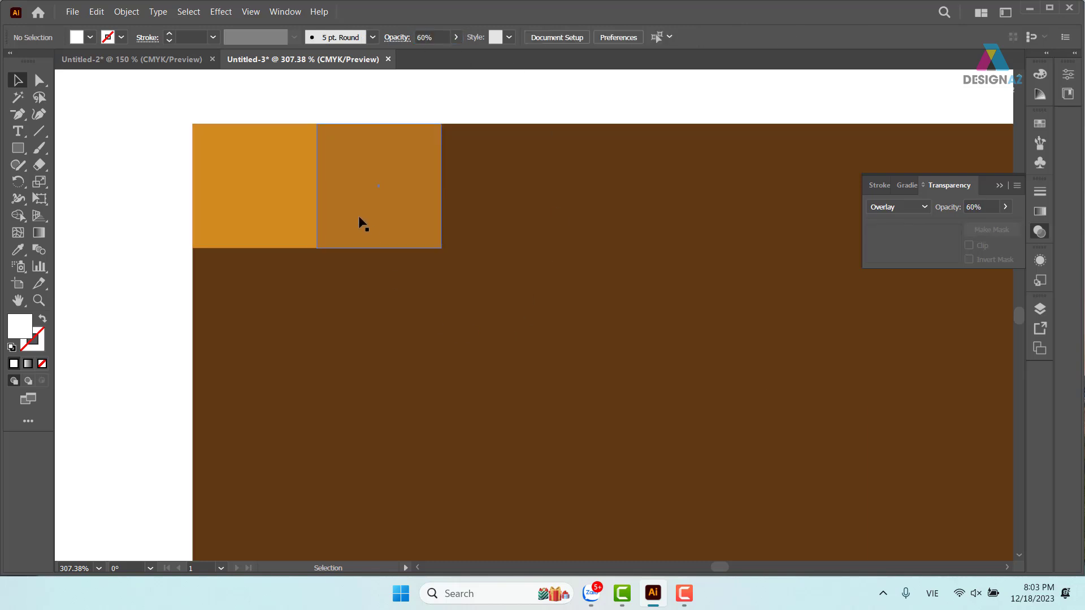
left_click_drag(406, 214, 342, 278)
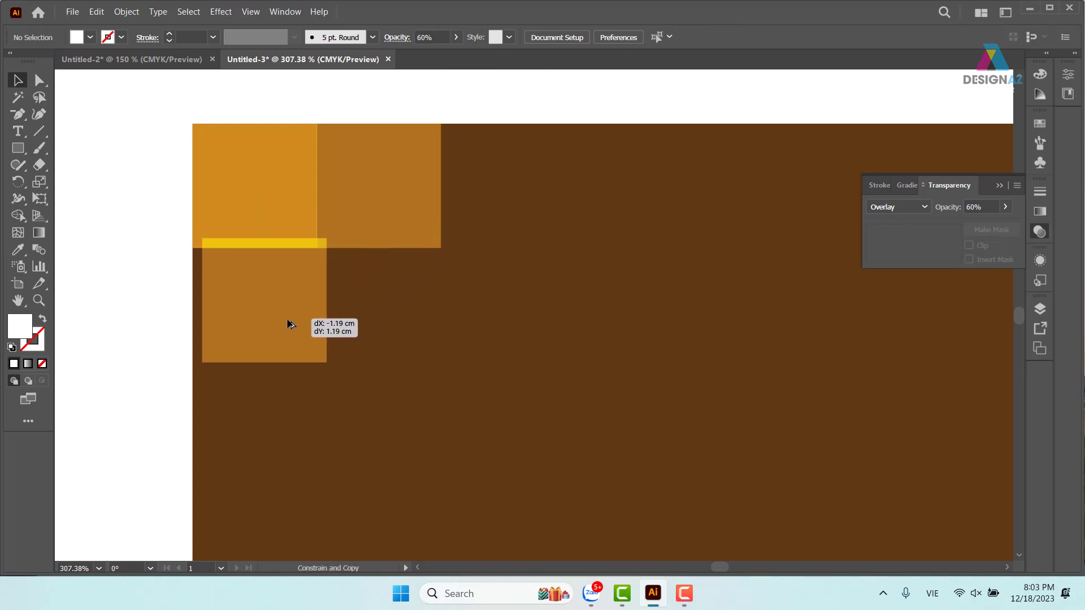
left_click_drag(342, 278, 280, 330)
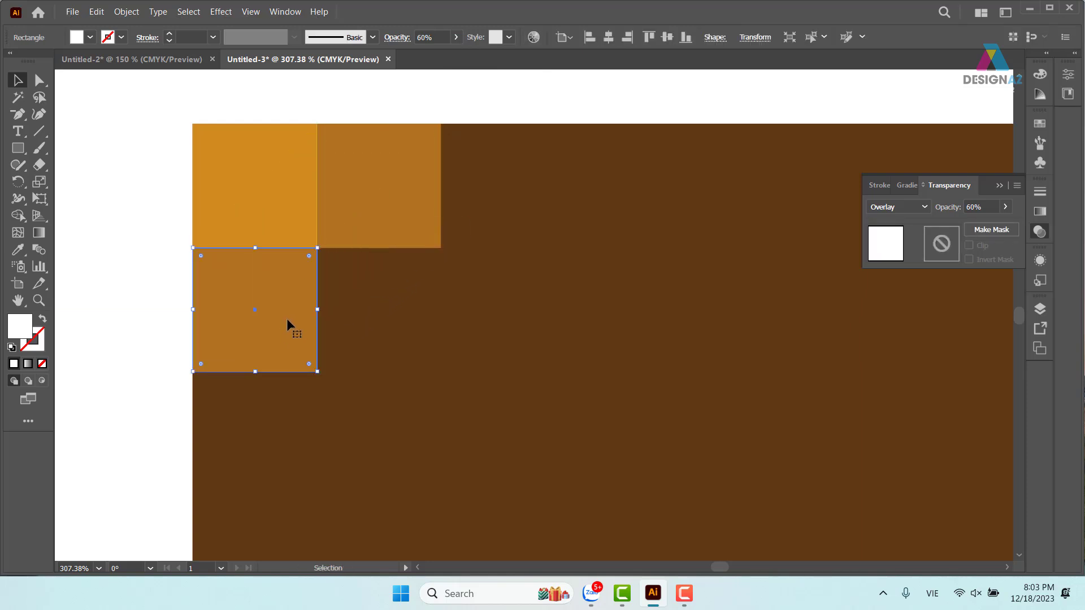
- Add another copy further right in the top row at 40% opacity
left_click(96, 197)
mouse_move(353, 223)
left_mouse_down()
mouse_move(485, 226)
mouse_move(474, 231)
left_mouse_up()
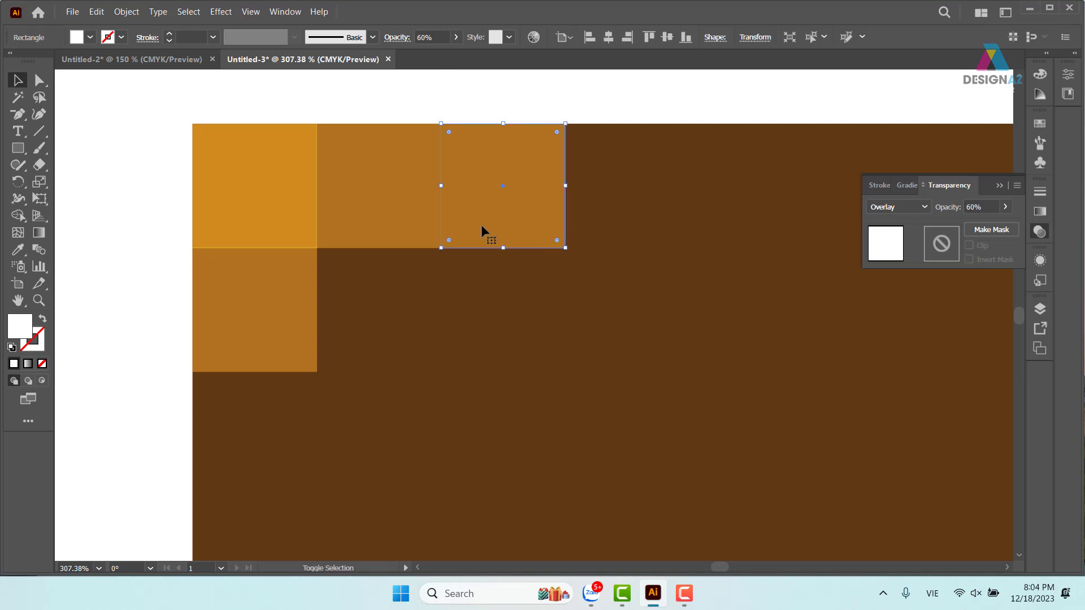
left_click(431, 37)
type("4")
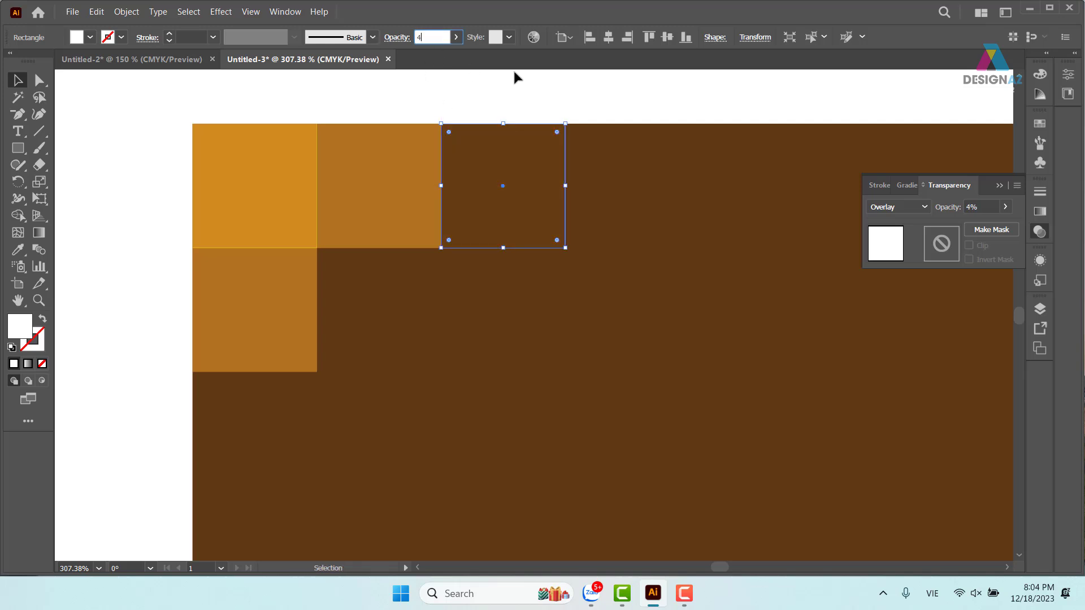
type("0")
key("Return")
left_click(660, 101)
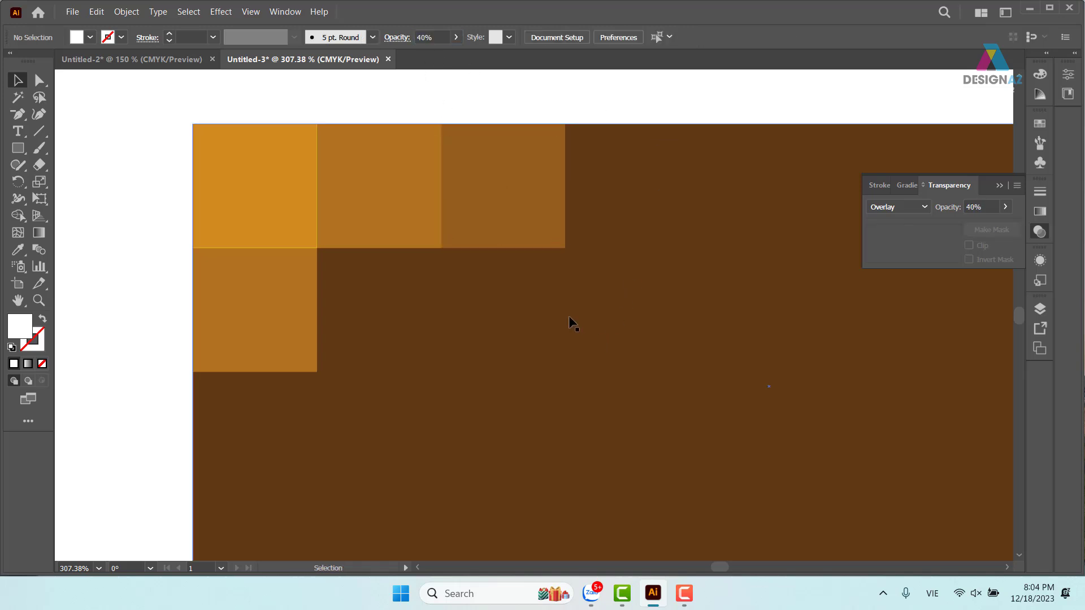
left_click(523, 195)
key("ctrl+shift+a")
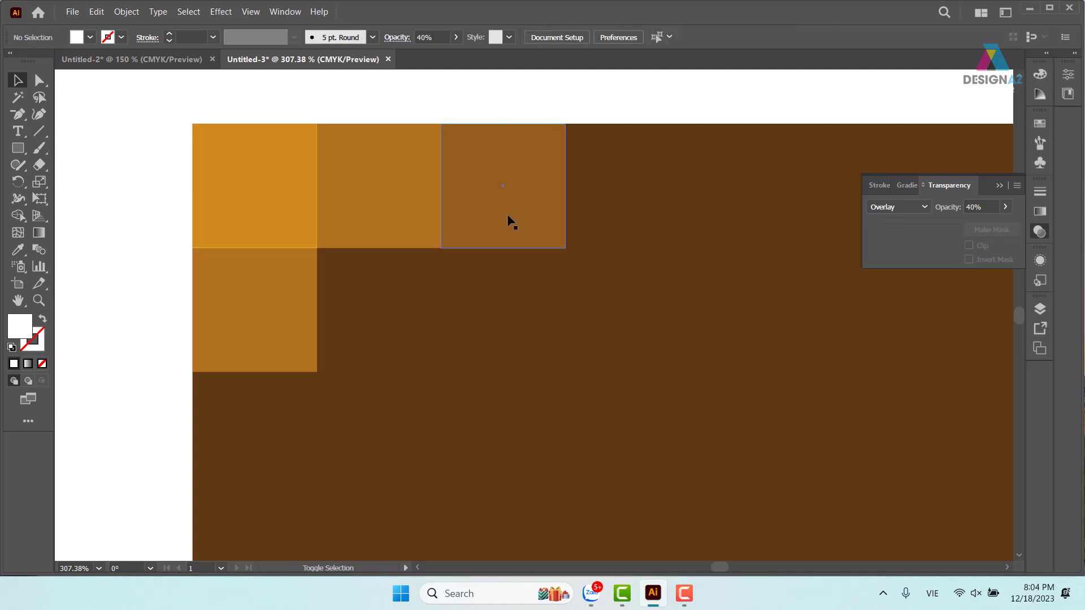
- Copy a square down into the second row and repeat the copy with Ctrl+D
left_click_drag(526, 206, 404, 316)
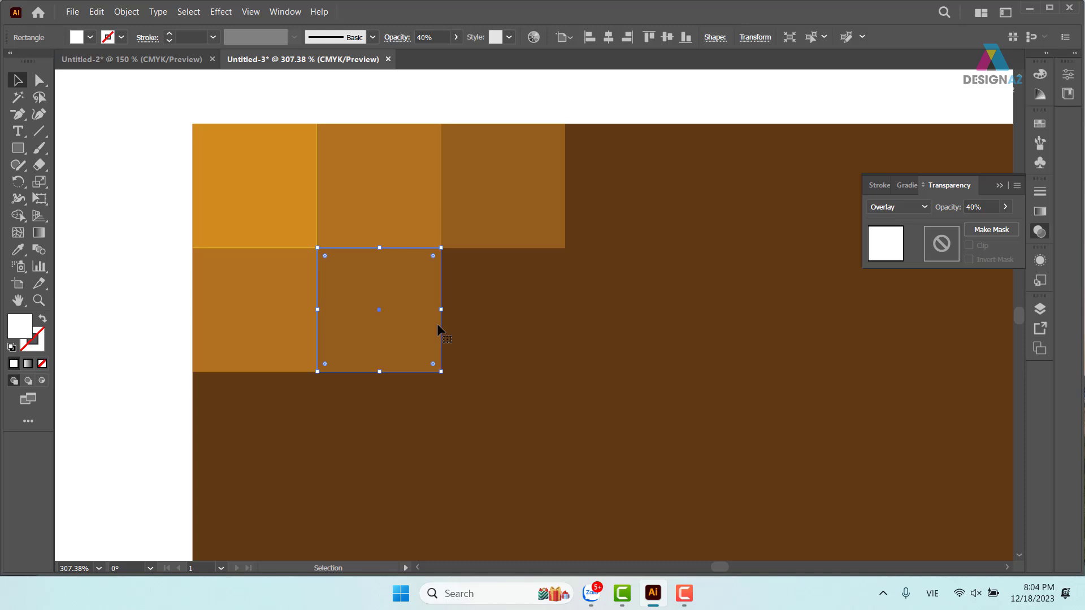
key("ctrl+d")
mouse_move(406, 378)
left_mouse_down()
mouse_move(423, 226)
mouse_move(401, 311)
left_mouse_up()
left_click(138, 284)
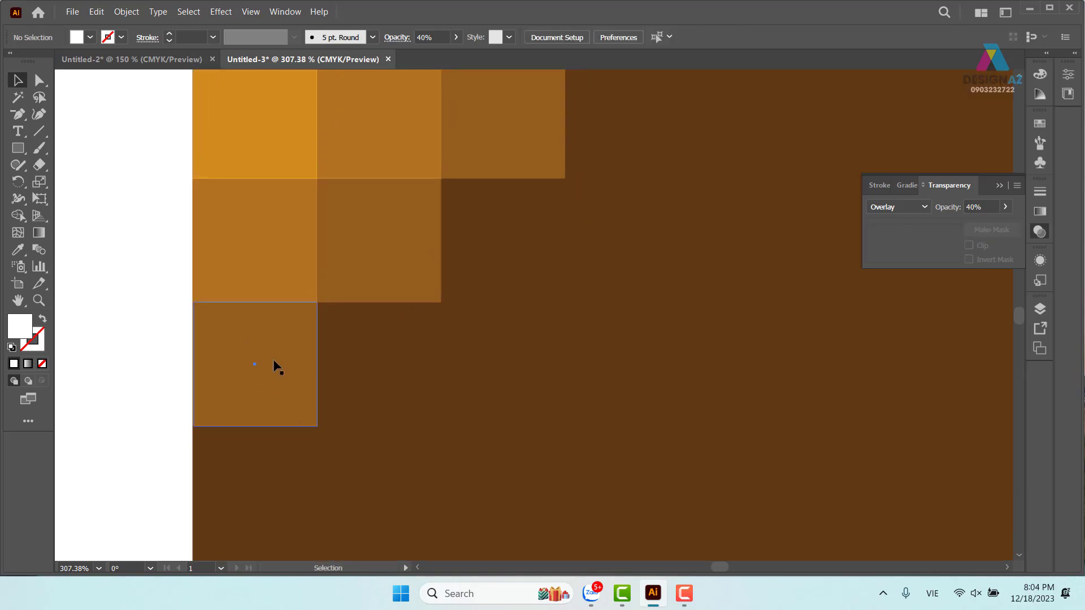
left_click(274, 366)
- Add a copy below the bottom-left square at 20% opacity
left_click_drag(277, 335, 276, 452)
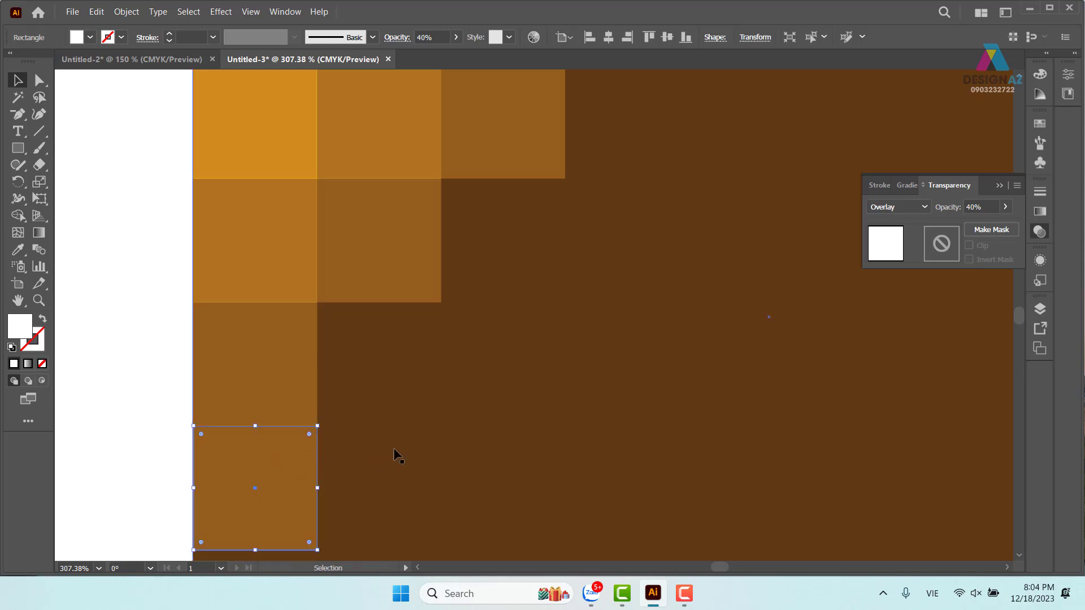
left_click(441, 37)
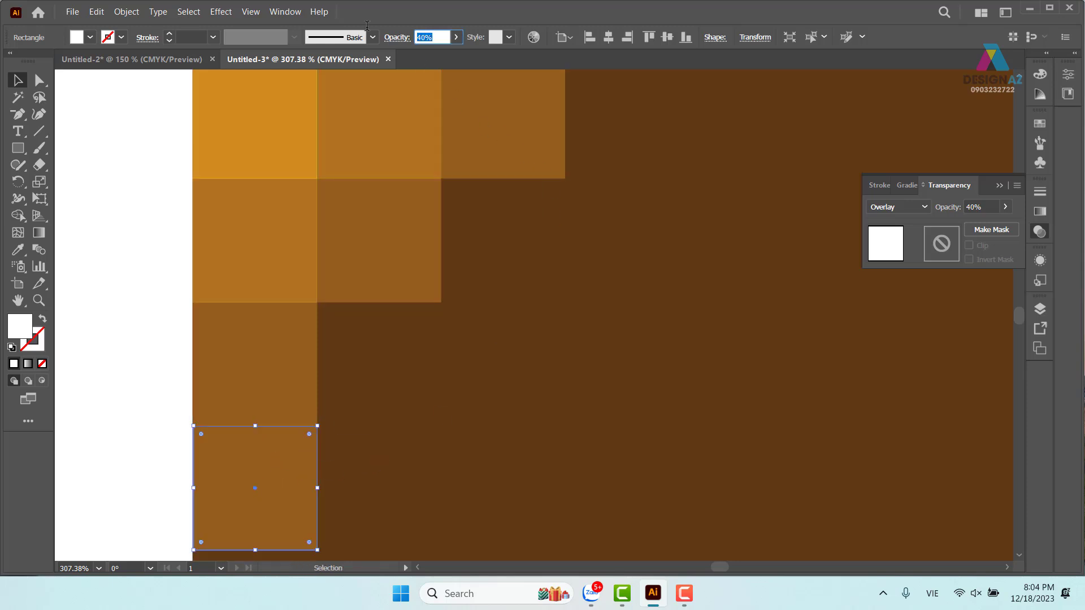
type("20")
key("Return")
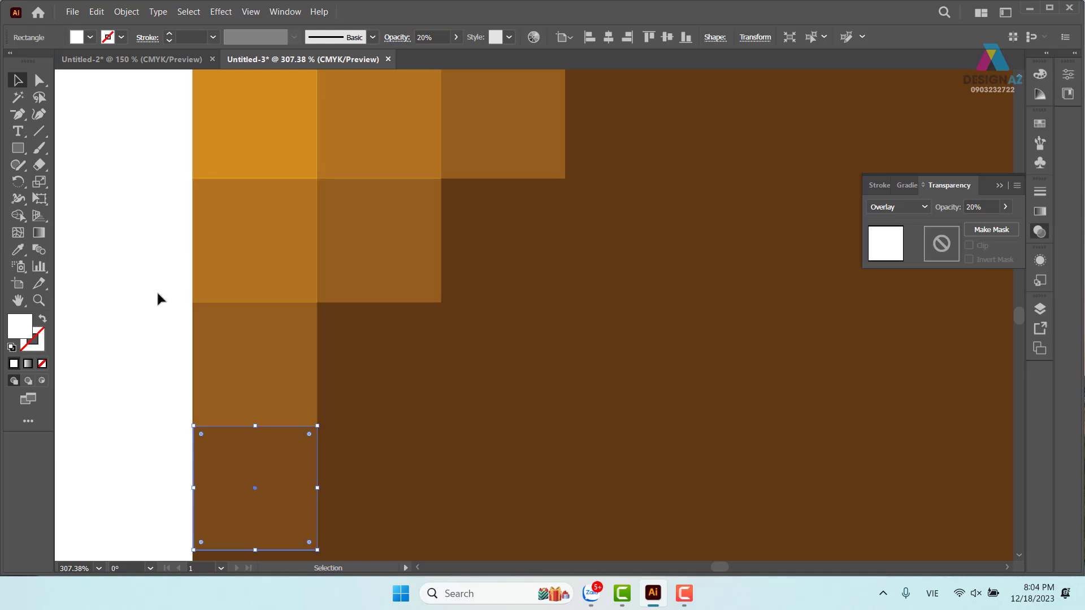
left_click(158, 298)
left_click(268, 484)
- Copy the bottom square diagonally up-right, repeat it twice, and zoom out
left_click_drag(286, 488, 339, 434)
left_click_drag(394, 399, 421, 377)
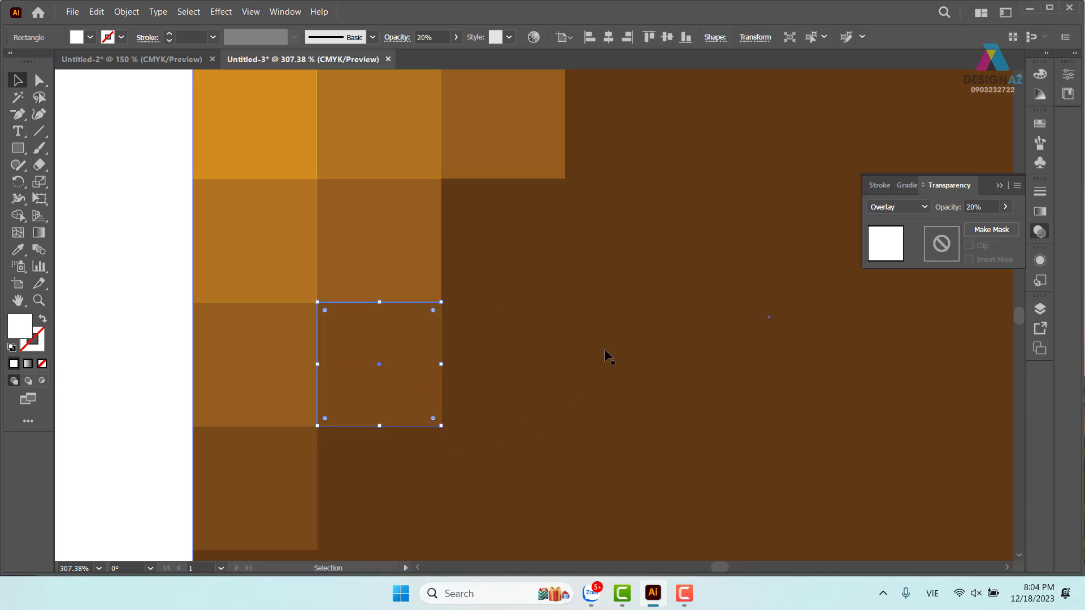
left_click_drag(622, 319, 532, 347)
key("ctrl+d")
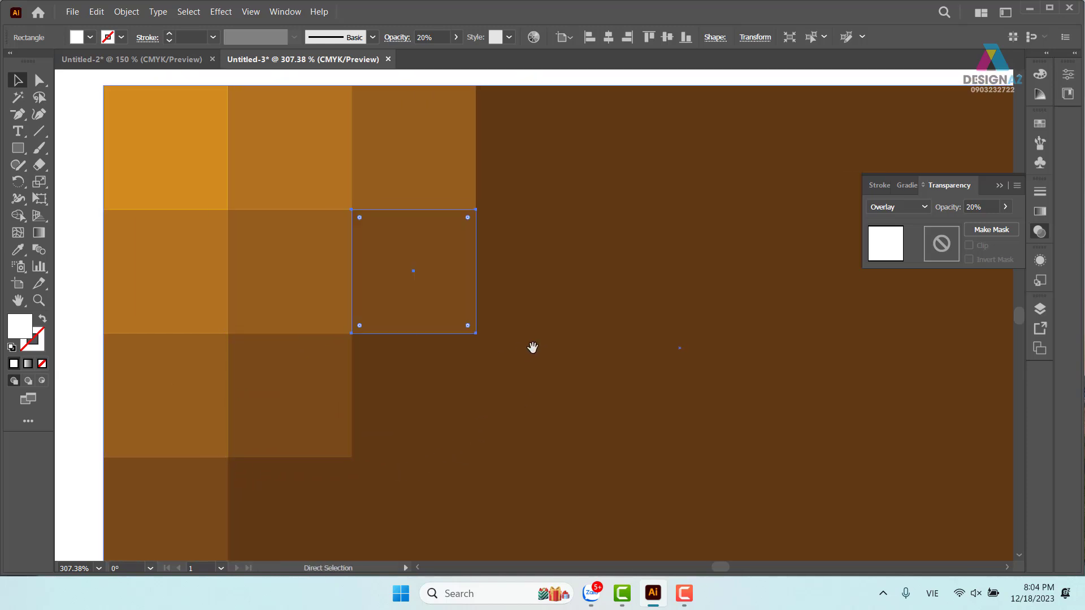
key("ctrl+d")
key("ctrl+minus")
key("ctrl+minus")
key("ctrl+minus")
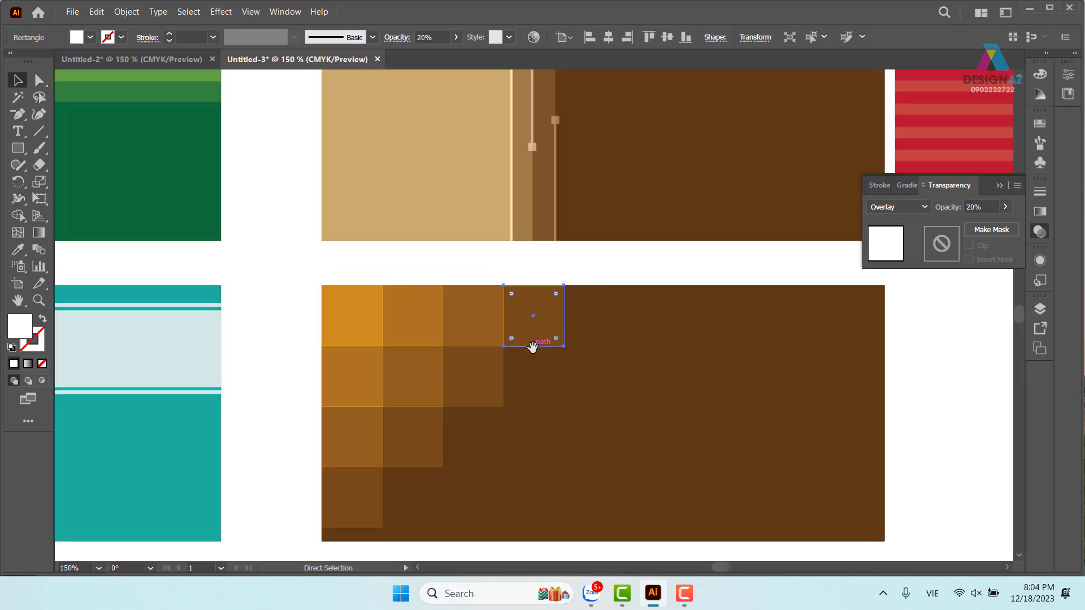
key("ctrl+minus")
- Zoom out over all the pattern tiles, then zoom back in on the brown tile at 150%
left_click(883, 406)
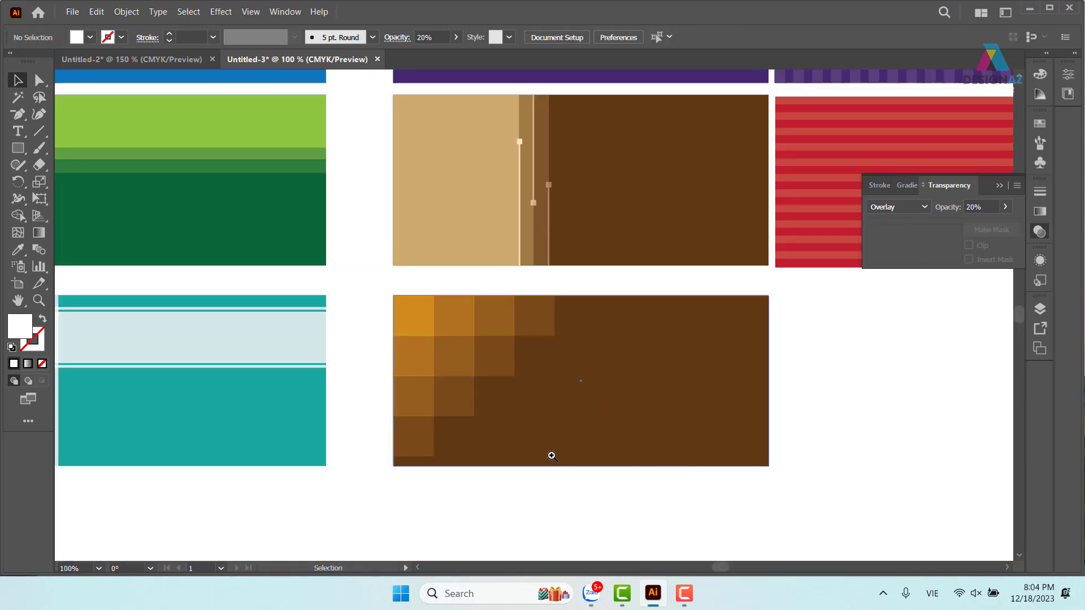
key("z")
left_click_drag(757, 458, 910, 526)
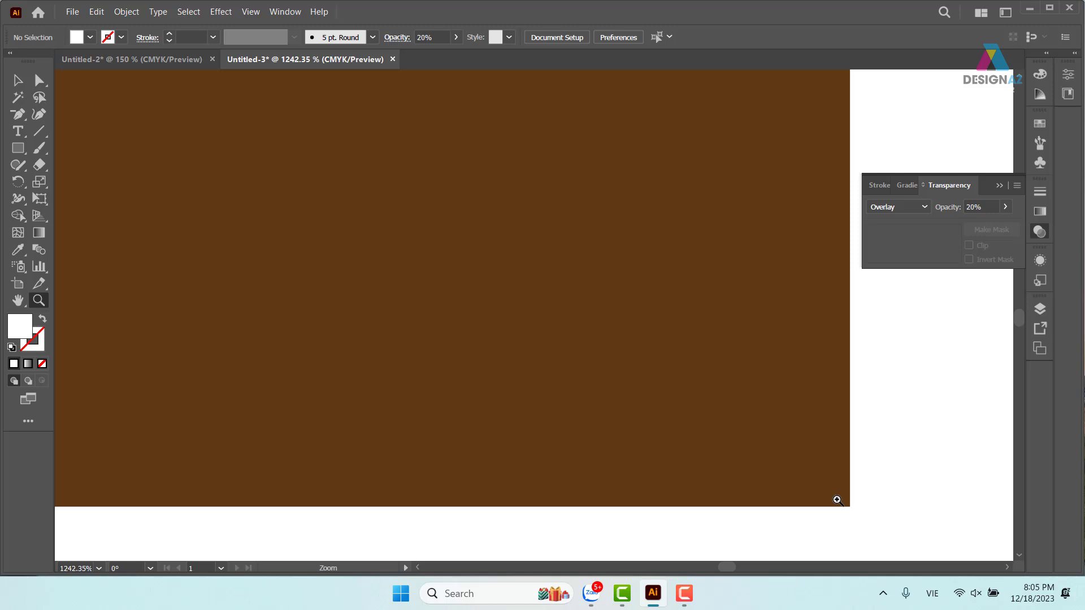
key("ctrl+minus")
key("ctrl+minus")
key("ctrl+minus")
key("ctrl+minus")
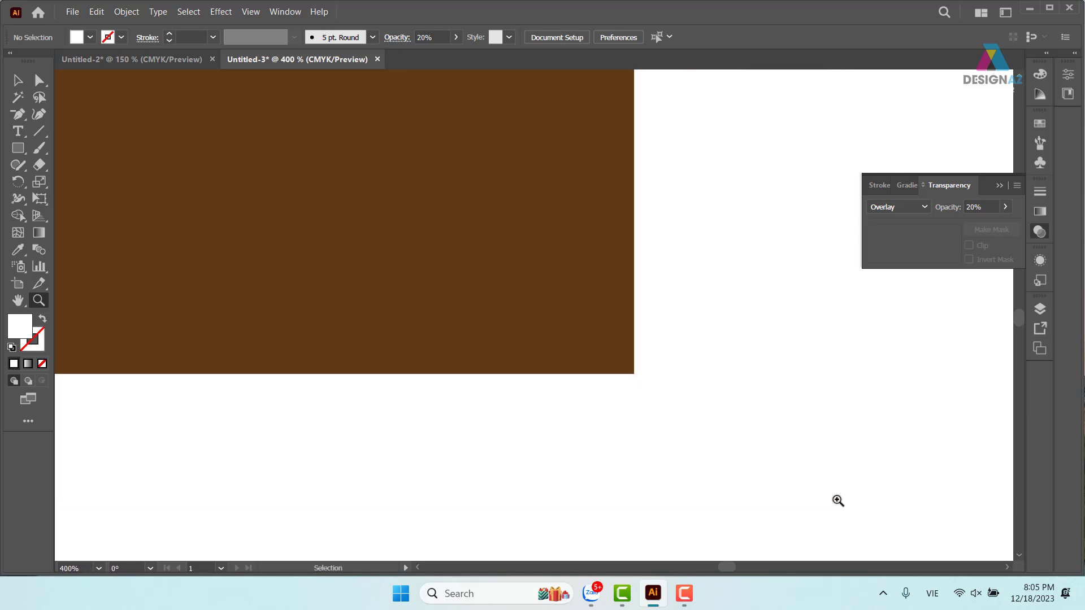
key("ctrl+minus")
key("ctrl+minus")
key("ctrl+minus")
key("ctrl+minus")
key("ctrl+minus")
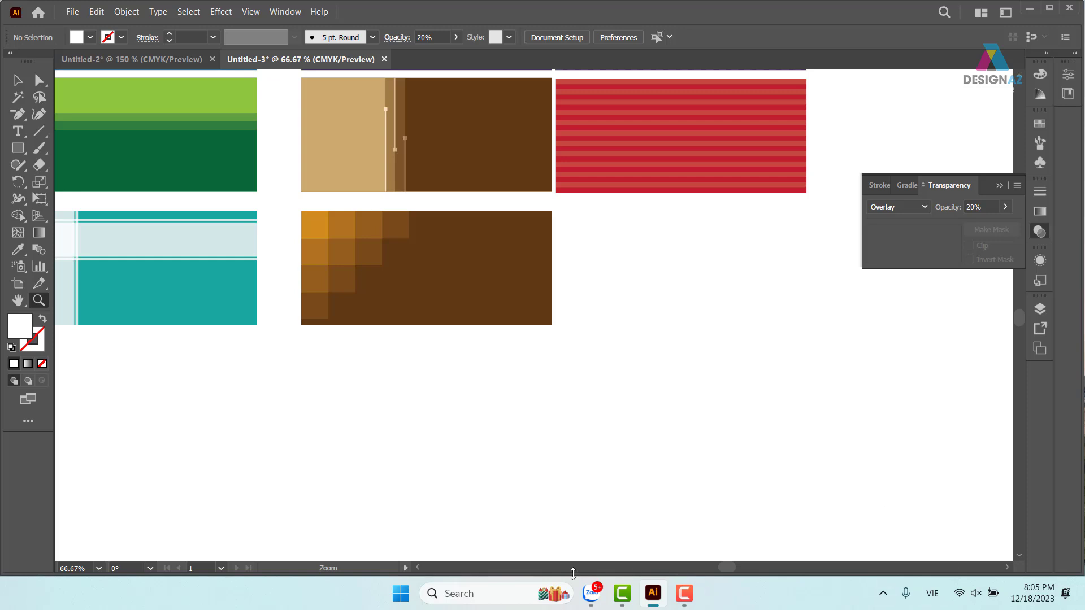
key("space")
left_click_drag(396, 427, 503, 469)
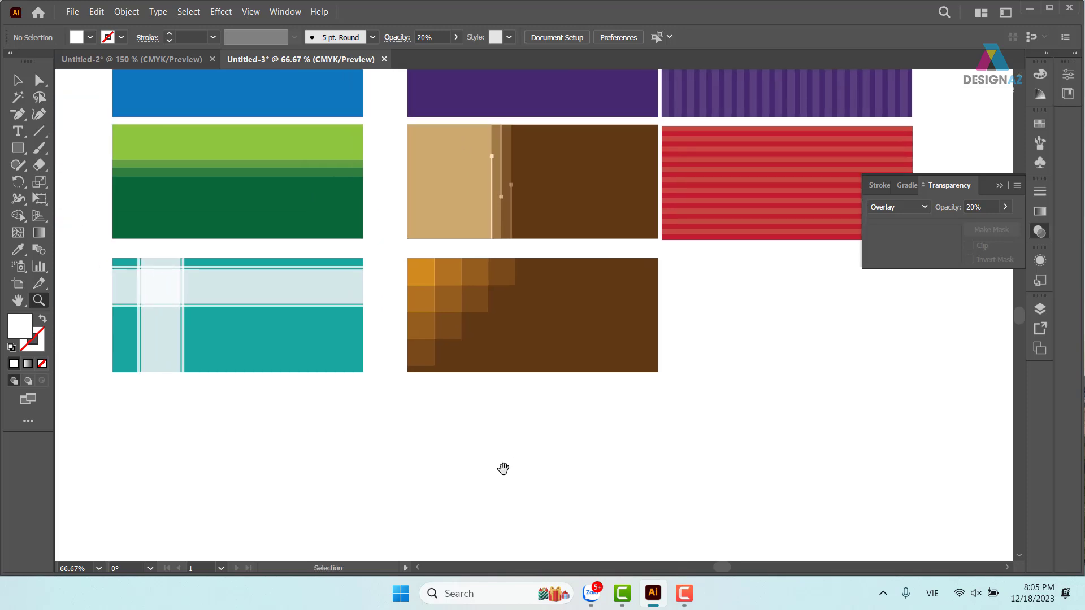
key("ctrl+minus")
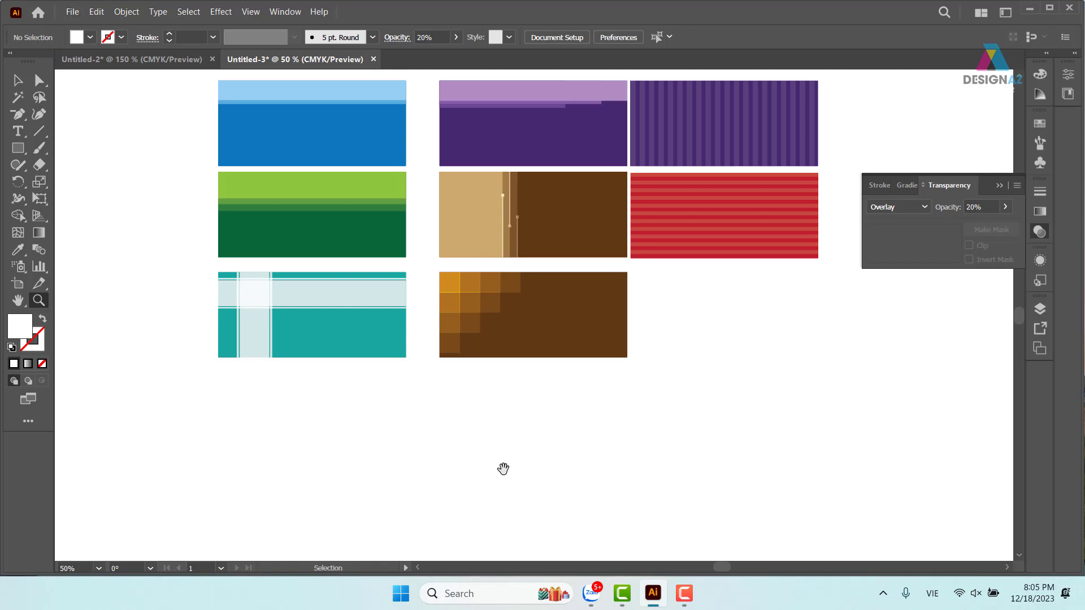
key("ctrl+minus")
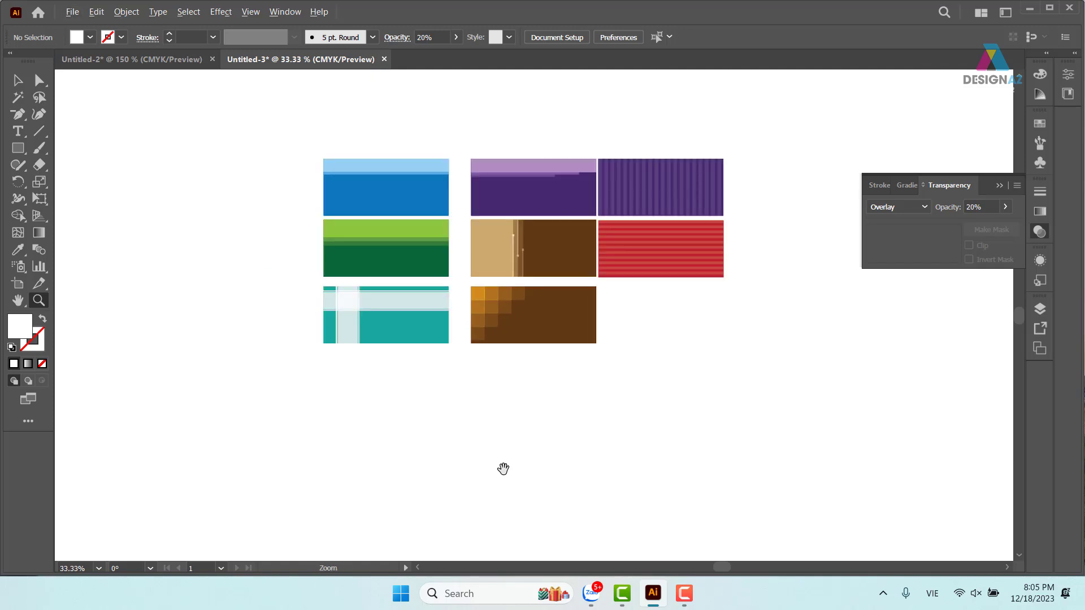
key("ctrl+plus")
key("ctrl+plus")
key("ctrl+plus")
key("ctrl+plus")
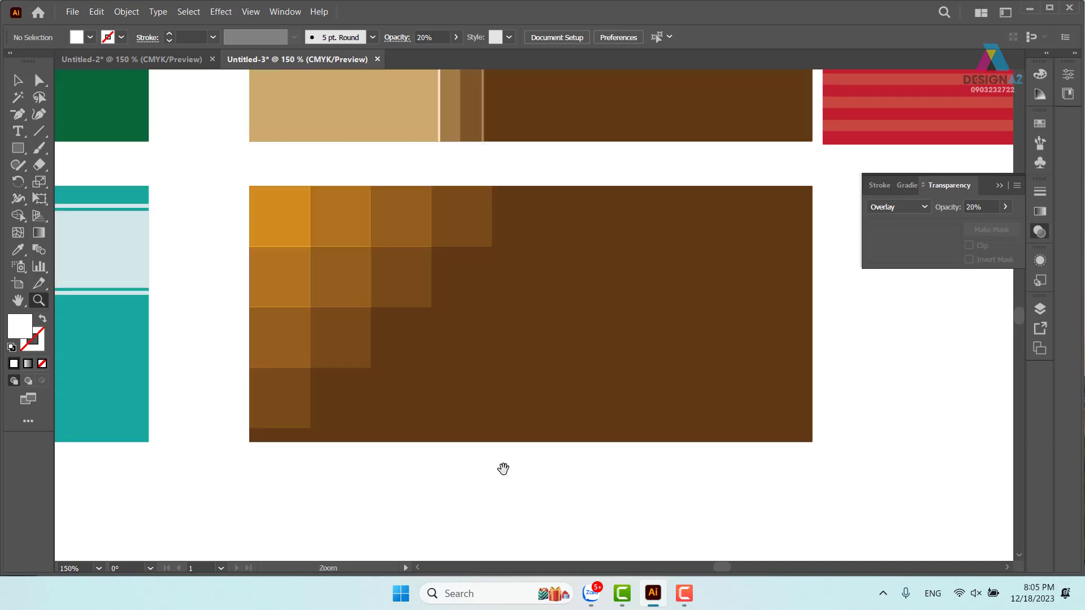
left_click(18, 80)
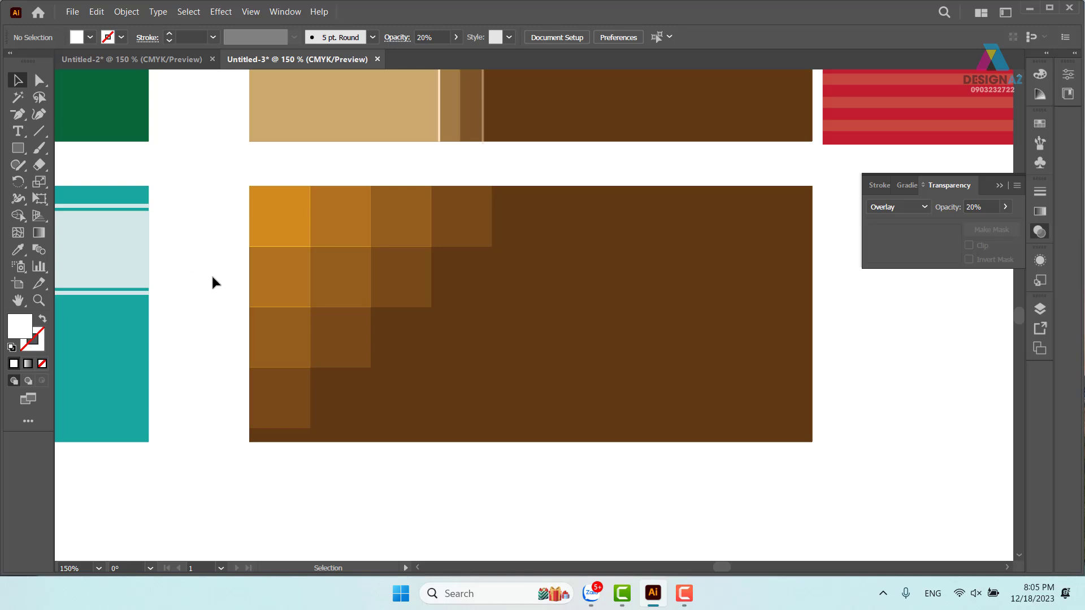
- Shift-select all the orange squares in the stepped grid
left_click(284, 213)
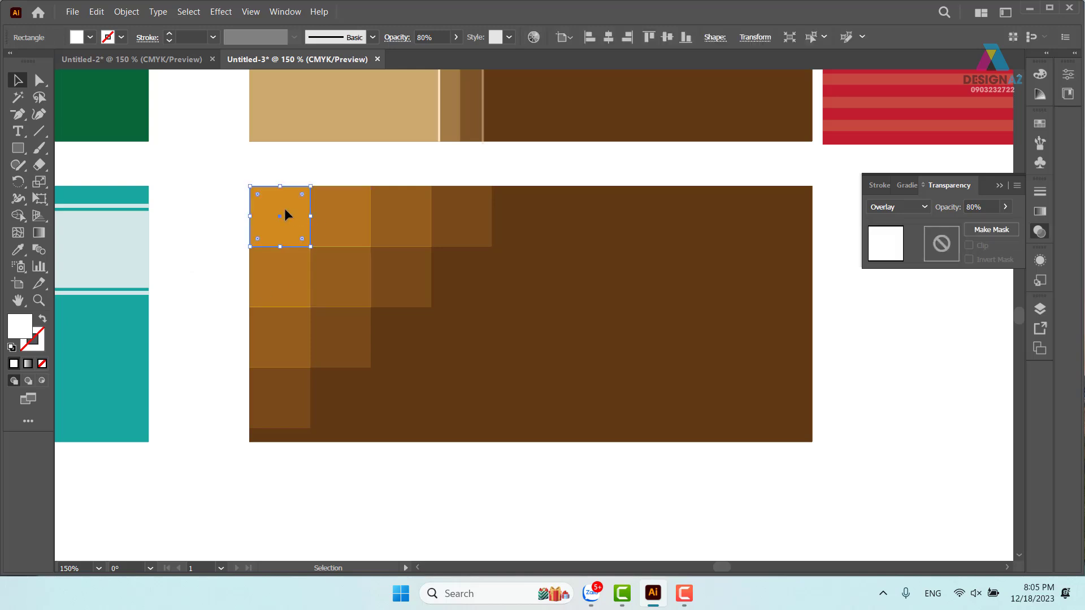
left_click(349, 223, "shift")
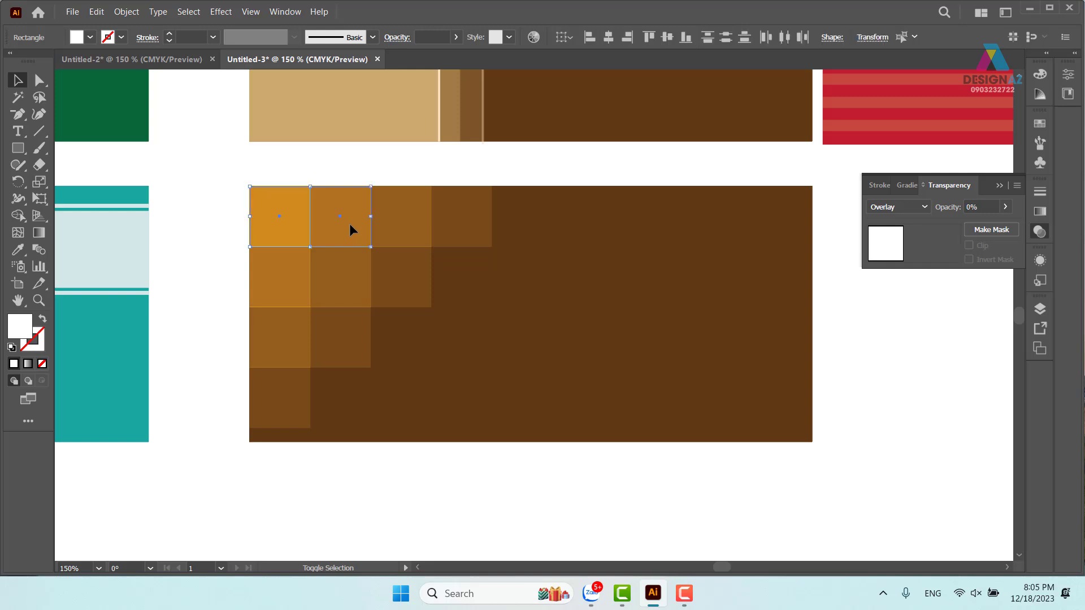
left_click(311, 289, "shift")
left_click(291, 282, "shift")
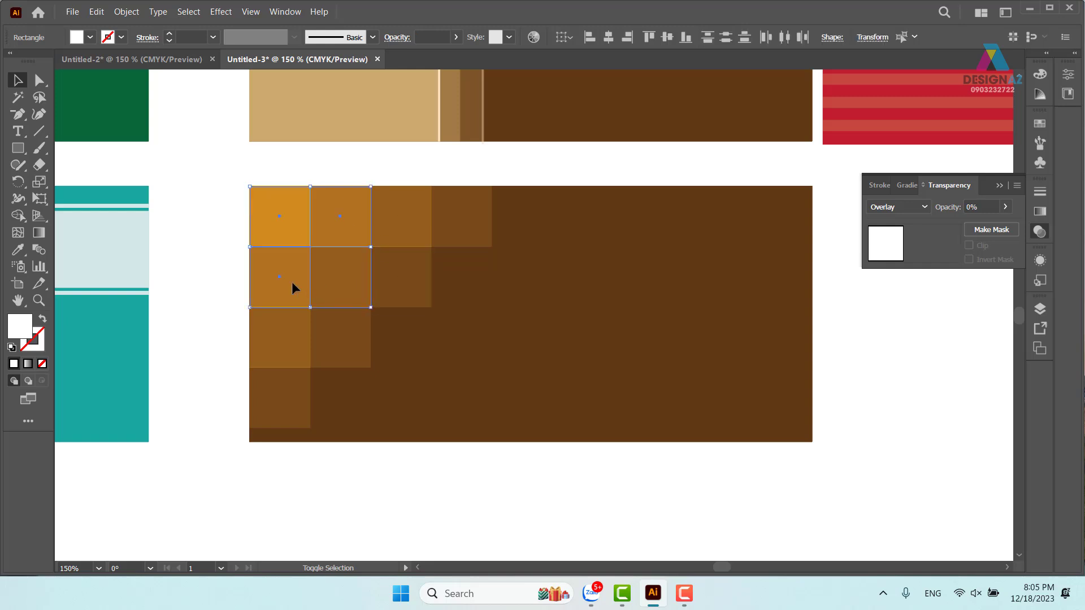
left_click(411, 227, "shift")
left_click(297, 336, "shift")
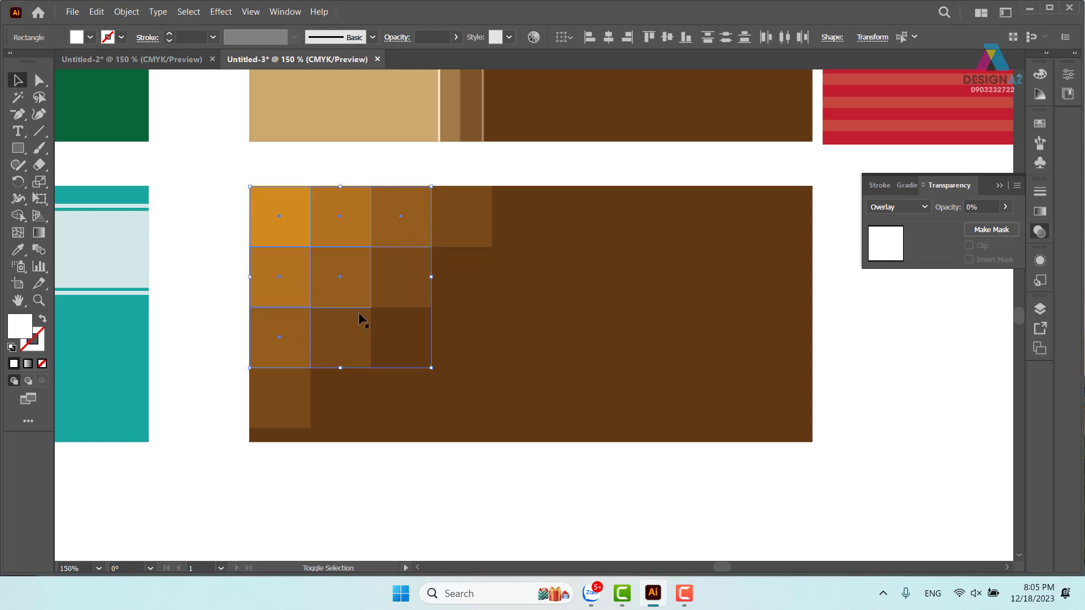
left_click(448, 221, "shift")
left_click(385, 285, "shift")
left_click(294, 385, "shift")
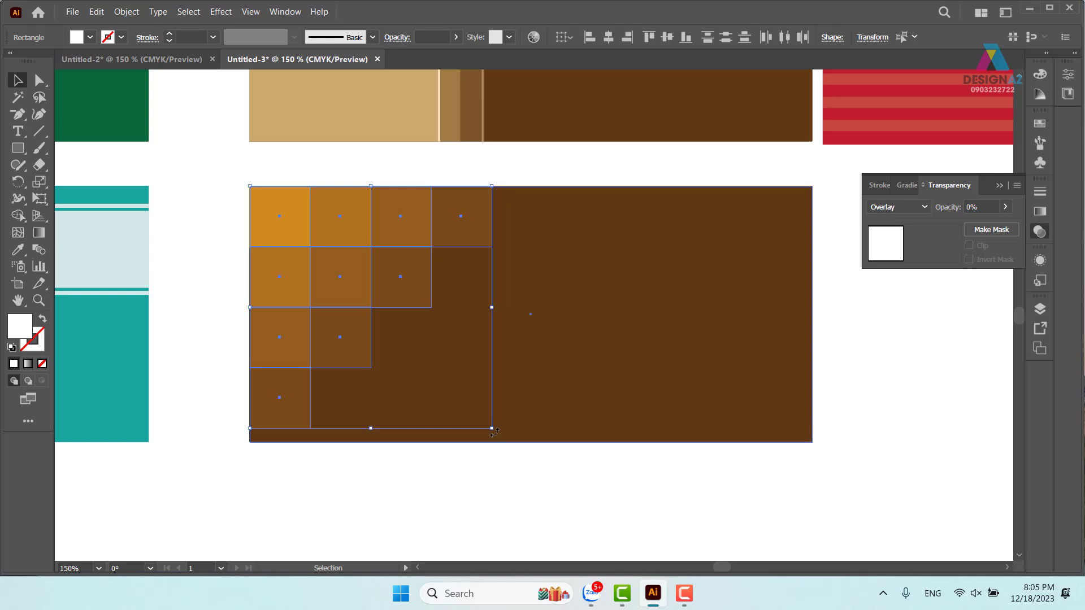
- Try scaling the square grid toward the corner, then undo back to the original size
mouse_move(492, 428)
left_mouse_down()
mouse_move(342, 293)
mouse_move(352, 288)
left_mouse_up()
key("ctrl+z")
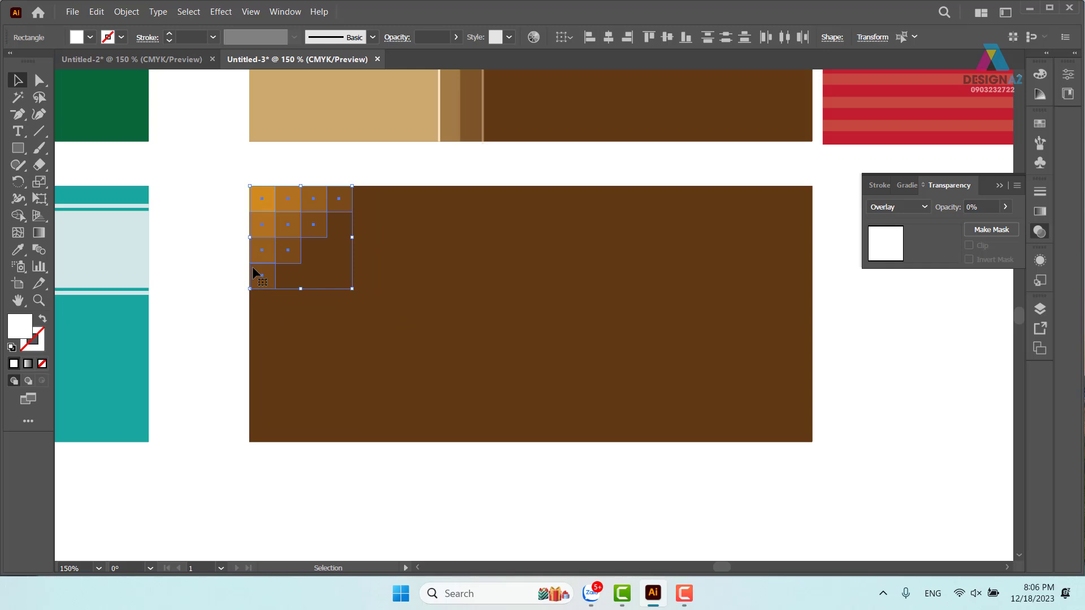
key("ctrl+z")
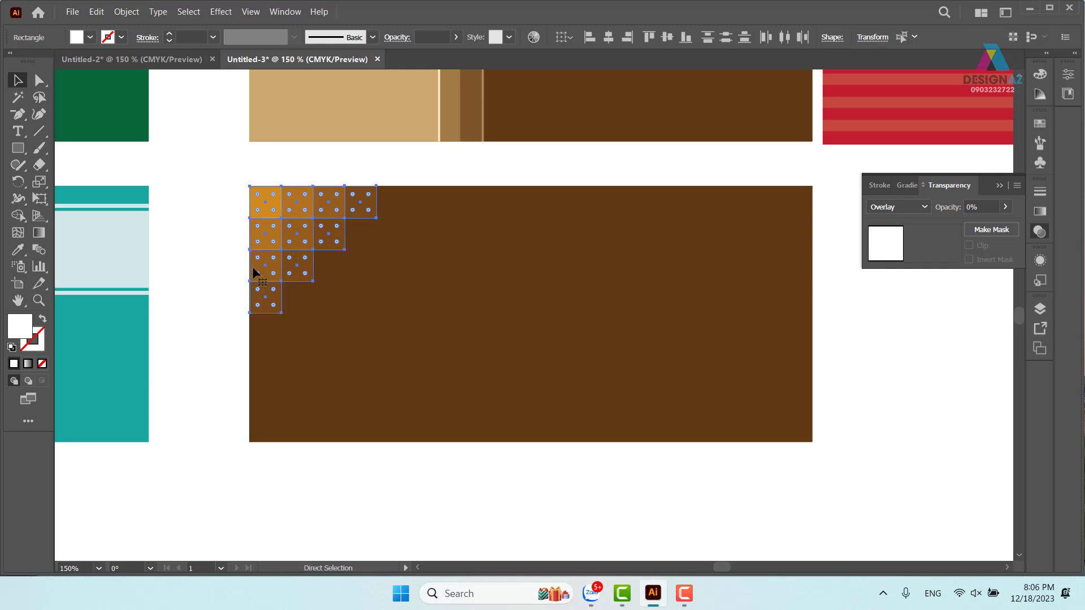
key("ctrl+z")
key("v")
left_click(221, 290)
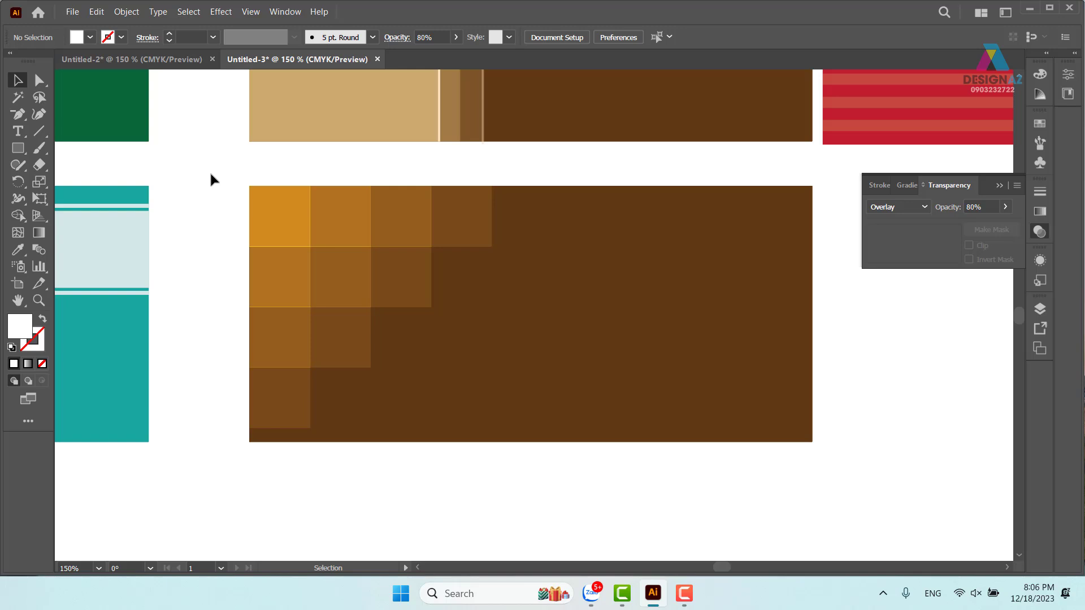
- Try moving the brown rectangle and then the whole tile, undoing each move
left_click(257, 195)
left_click_drag(262, 196, 181, 182)
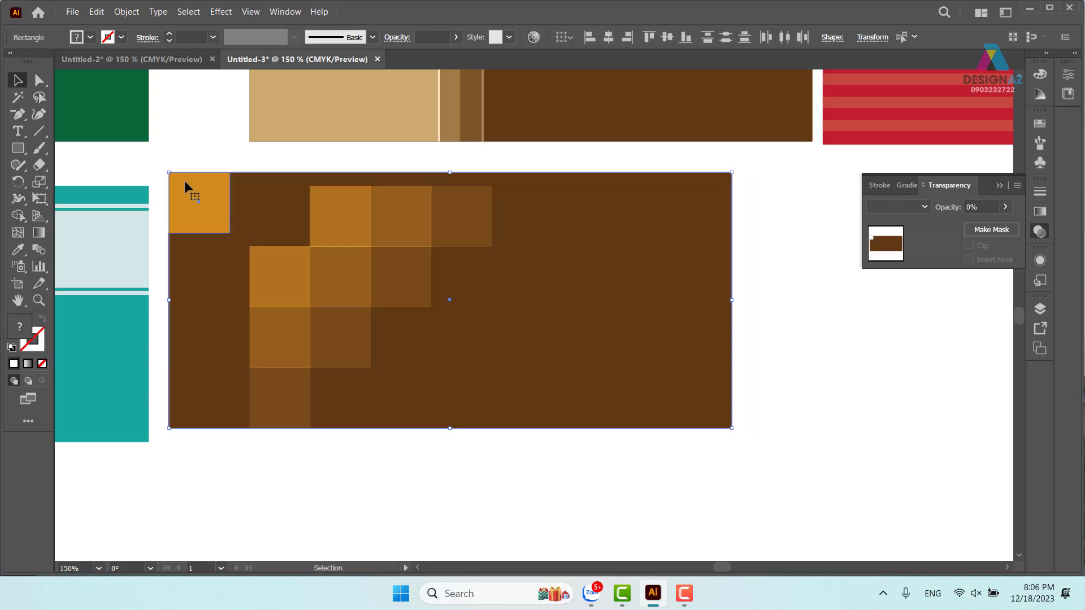
key("ctrl+z")
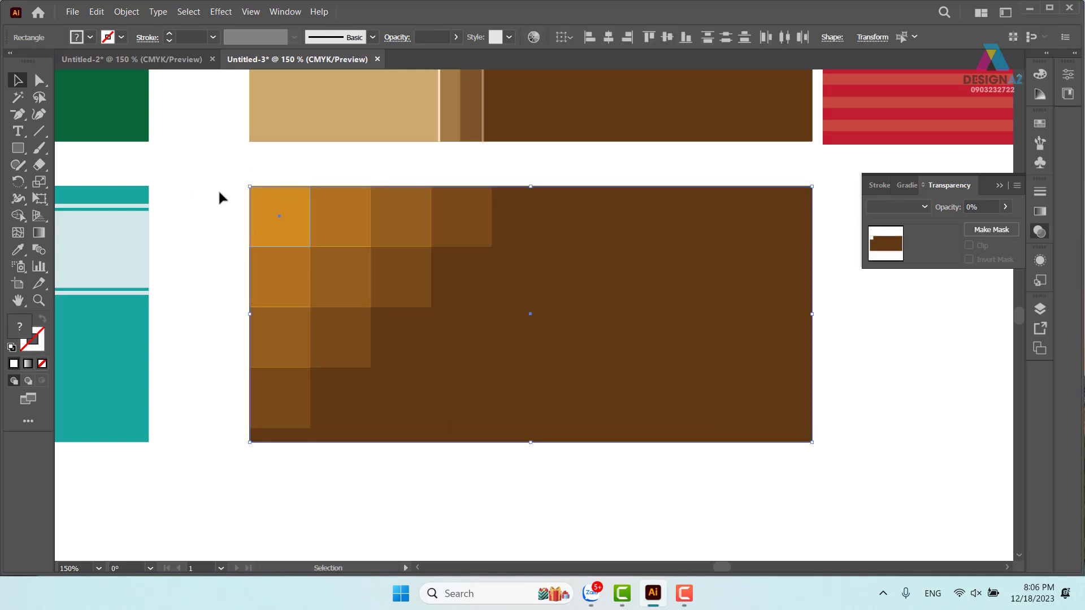
left_click_drag(222, 166, 654, 492)
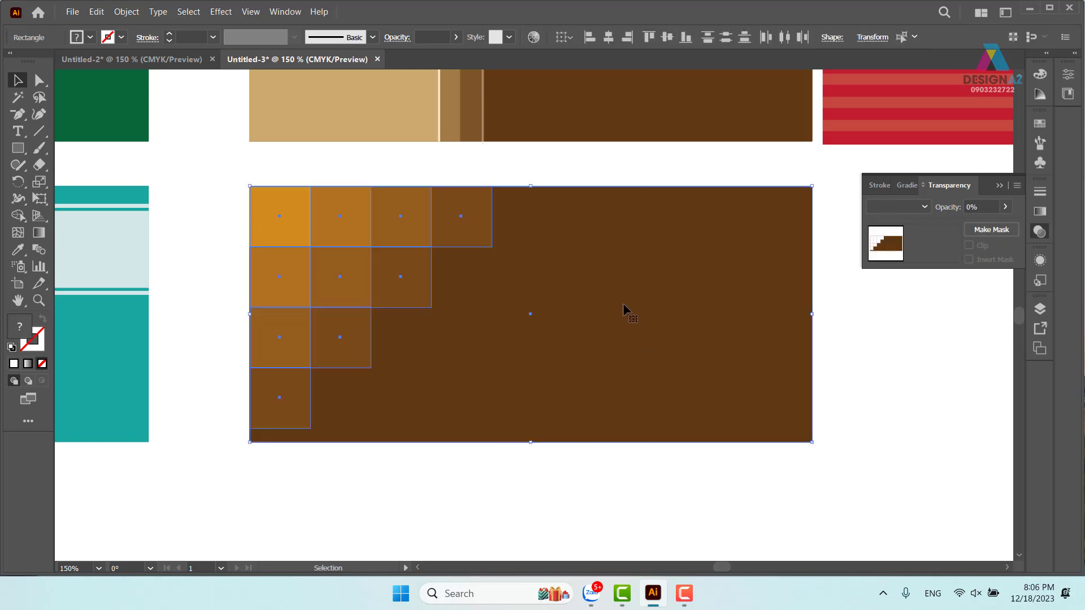
left_click_drag(592, 346, 608, 292)
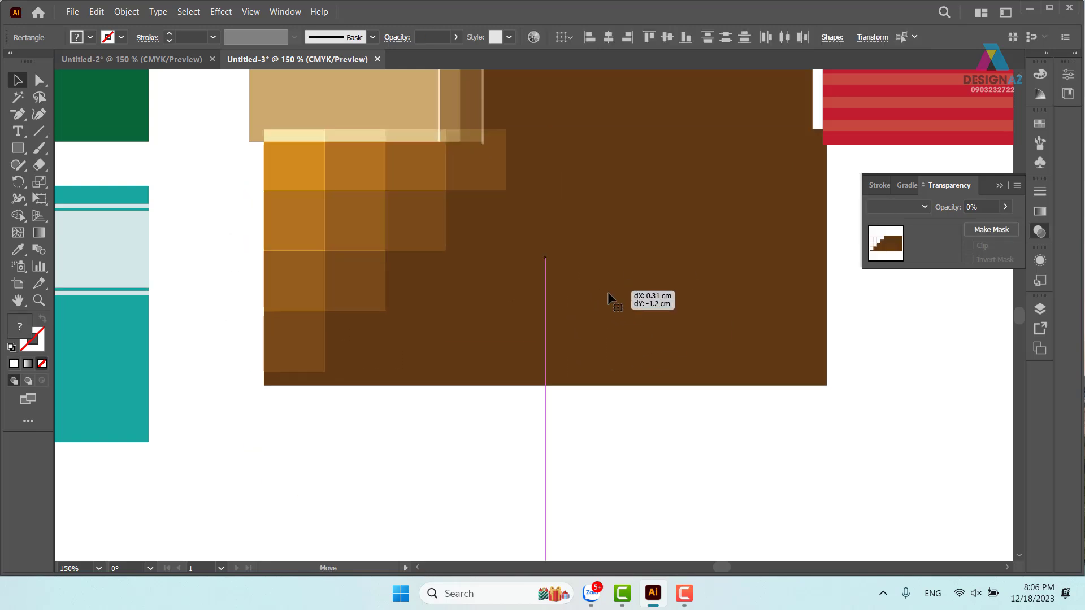
key("ctrl+z")
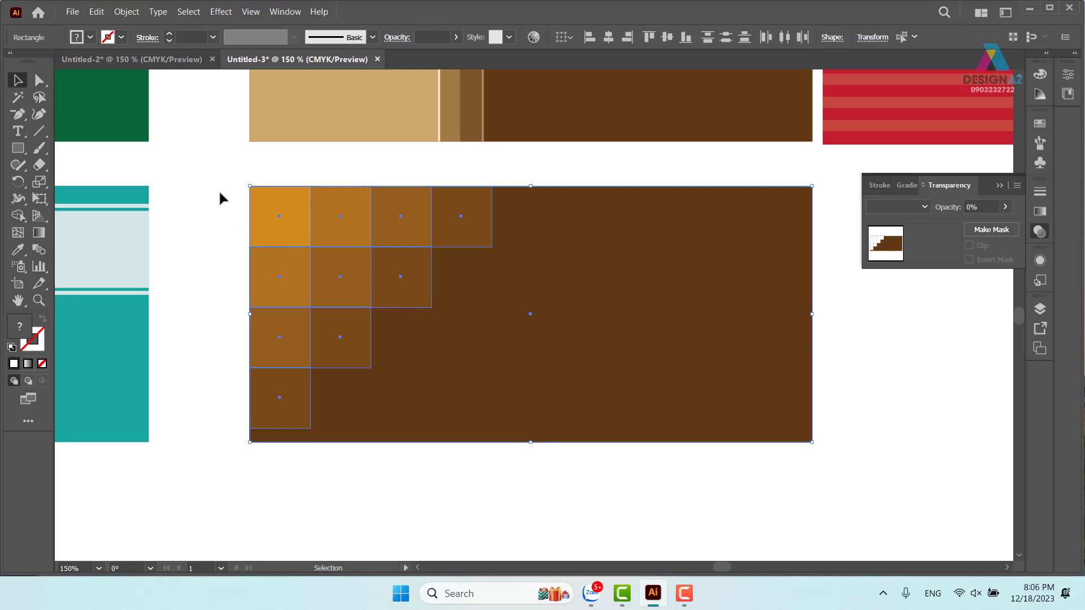
- Test selecting and moving the top-left orange square, then undo the move
left_click(221, 197)
left_click(285, 209)
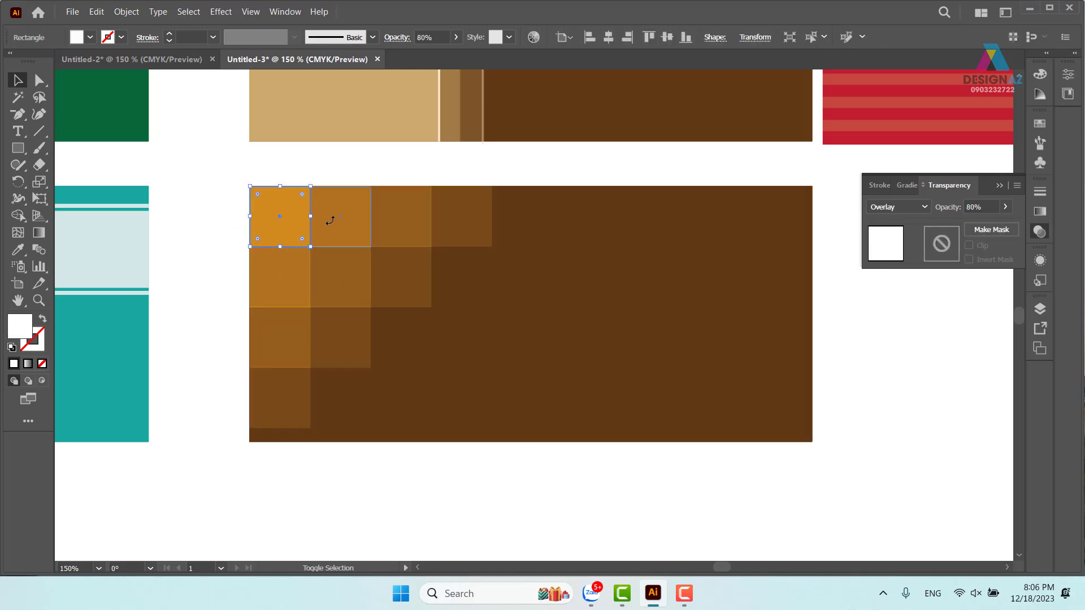
left_click(329, 156)
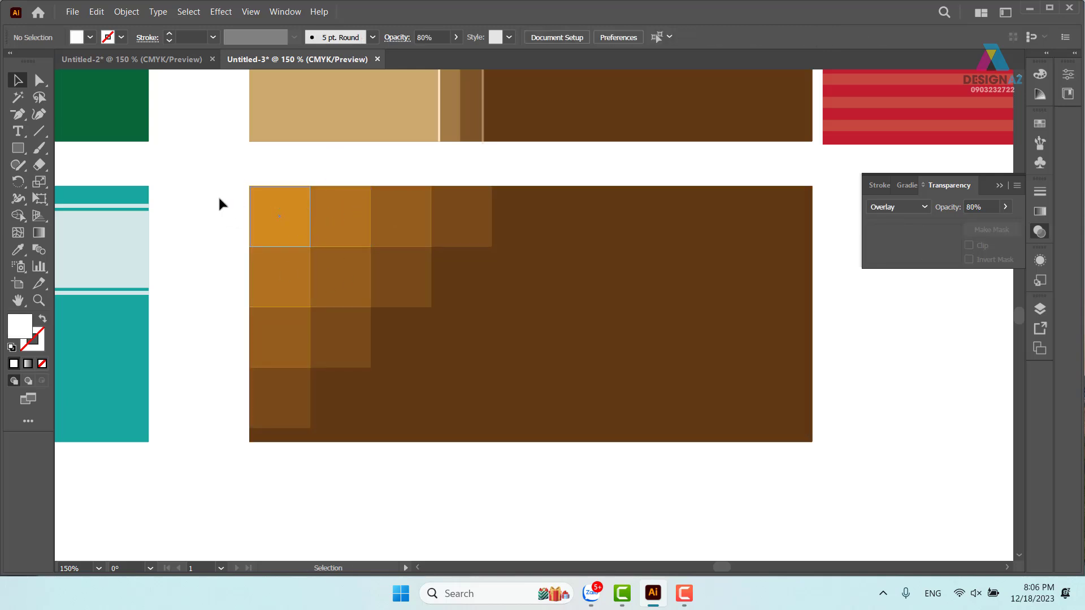
left_click(262, 199)
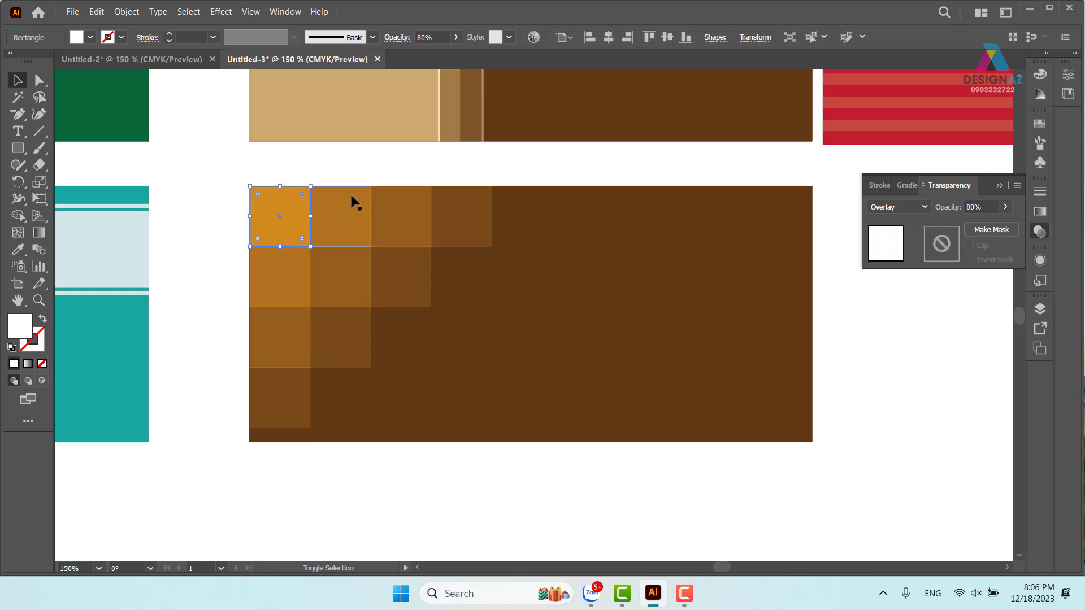
left_click(352, 199, "shift")
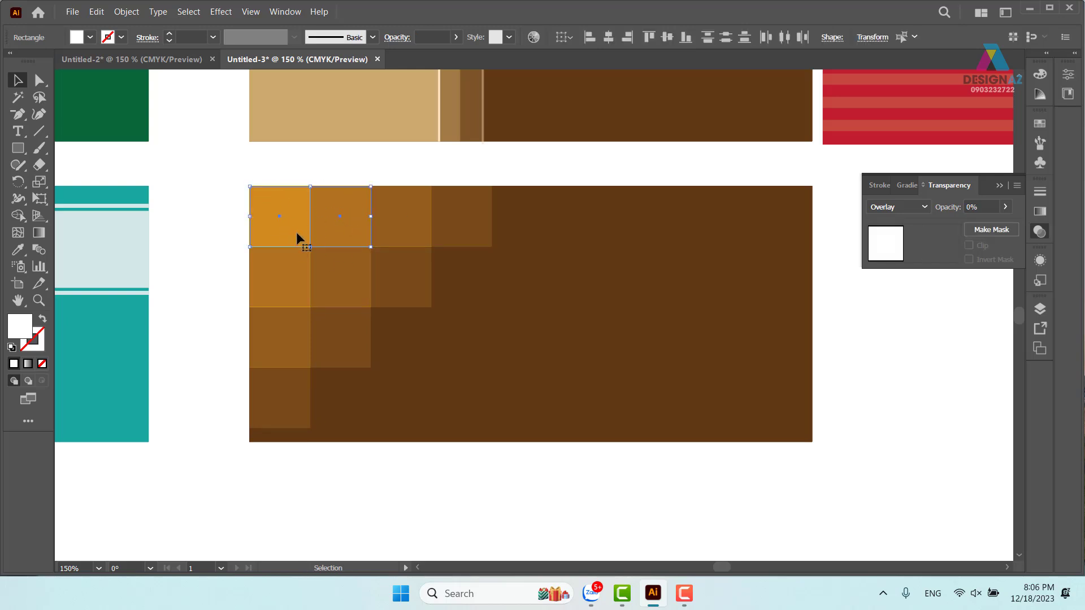
left_click(346, 212, "shift")
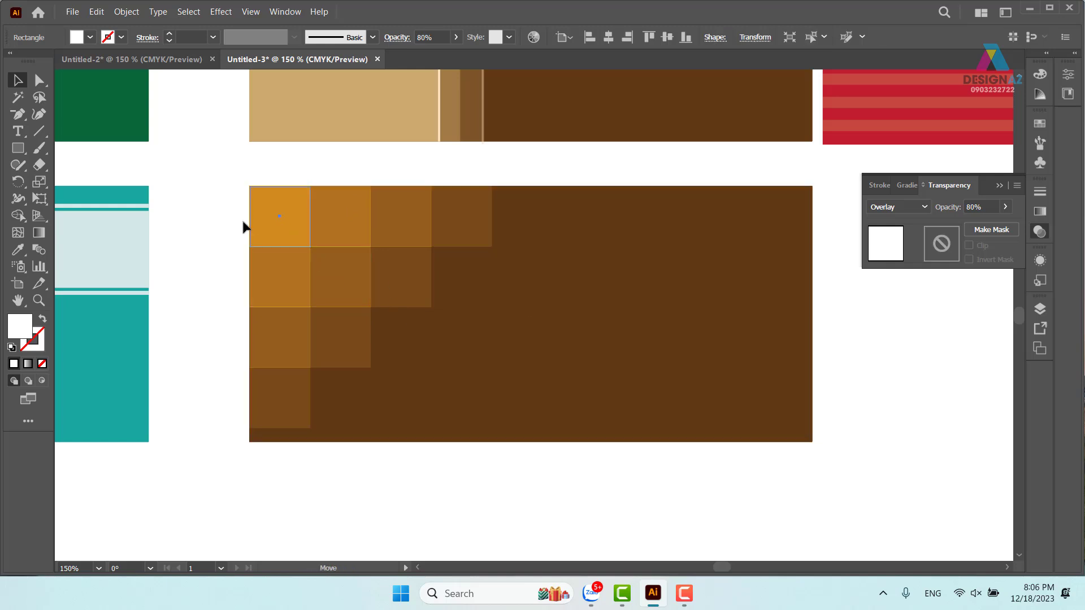
left_click_drag(291, 223, 208, 224)
key("ctrl+z")
- Select only the squares and scale them down into the tile's top-left corner
mouse_move(221, 167)
left_mouse_down()
mouse_move(434, 414)
mouse_move(669, 514)
left_mouse_up()
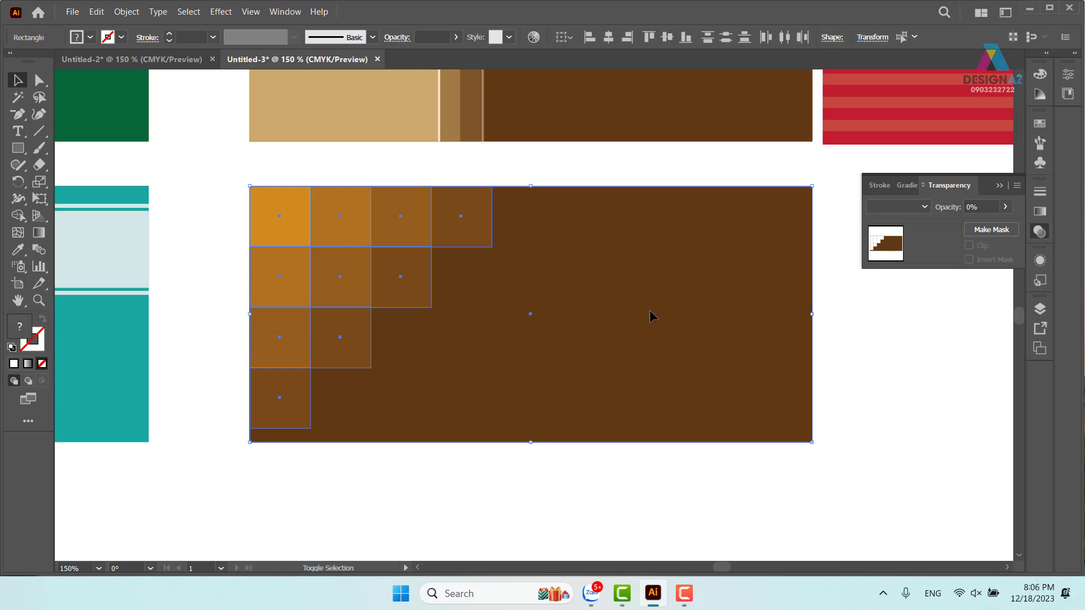
left_click(662, 284, "shift")
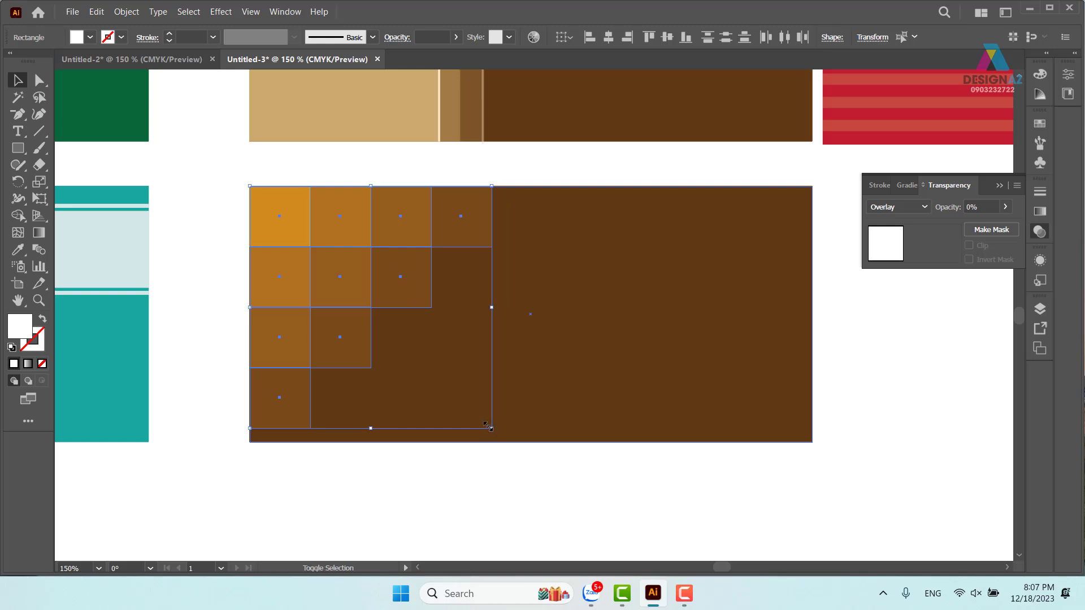
left_click_drag(492, 430, 373, 339)
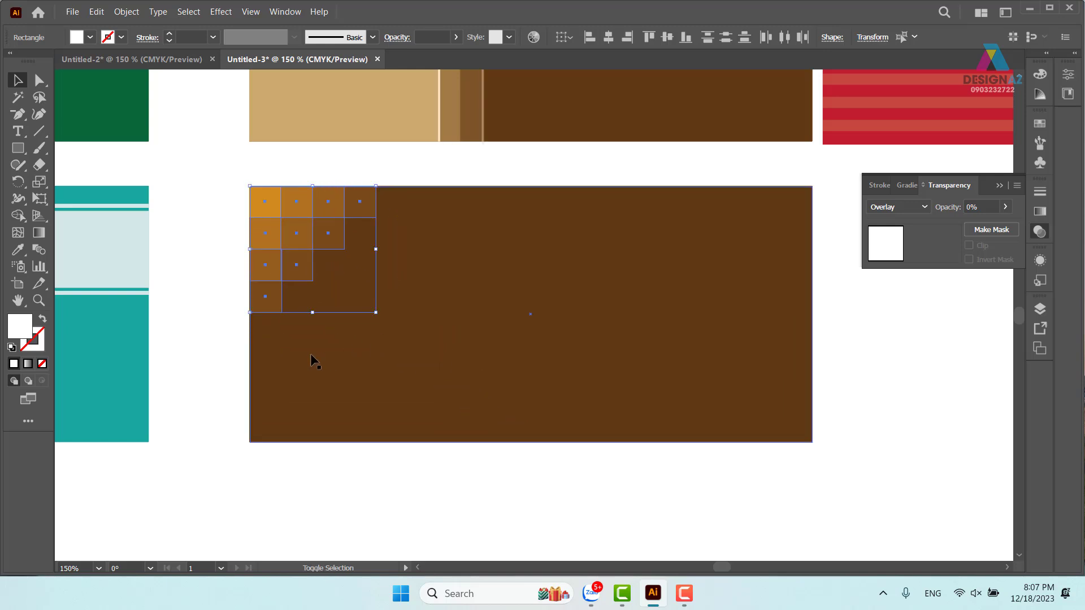
left_click(199, 341)
- Add a 10% opacity square below the first column and step copies diagonally up-right
key("ctrl+equal")
key("ctrl+equal")
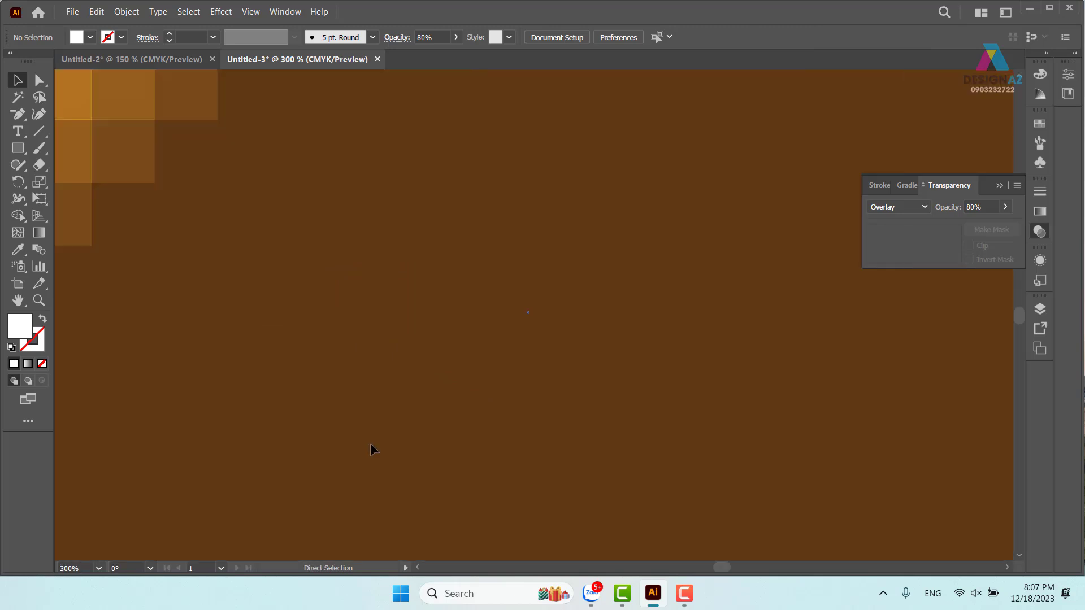
left_click_drag(218, 314, 524, 355)
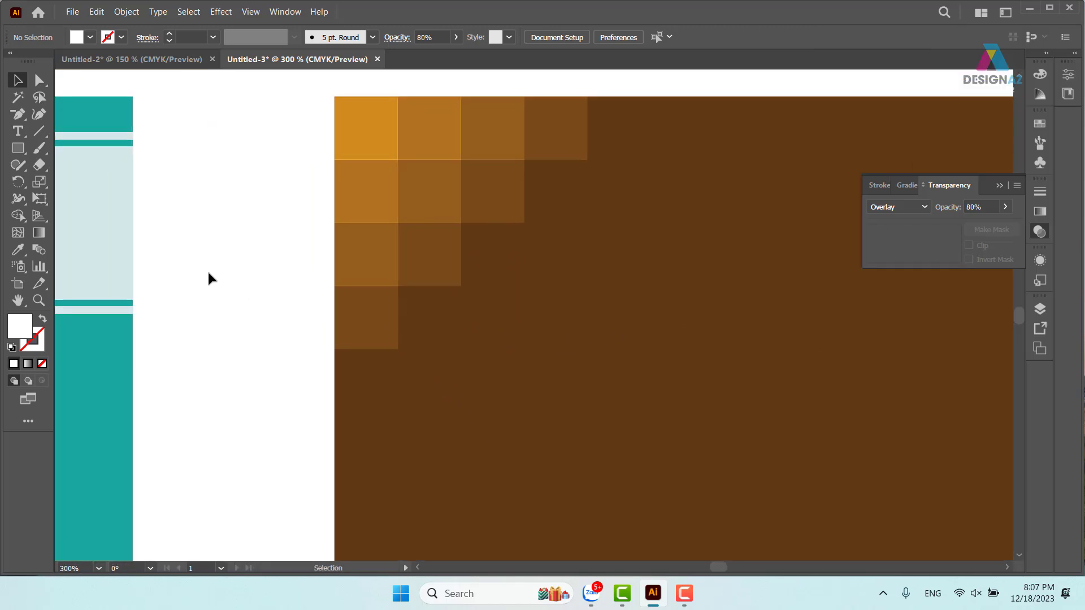
left_click(364, 314)
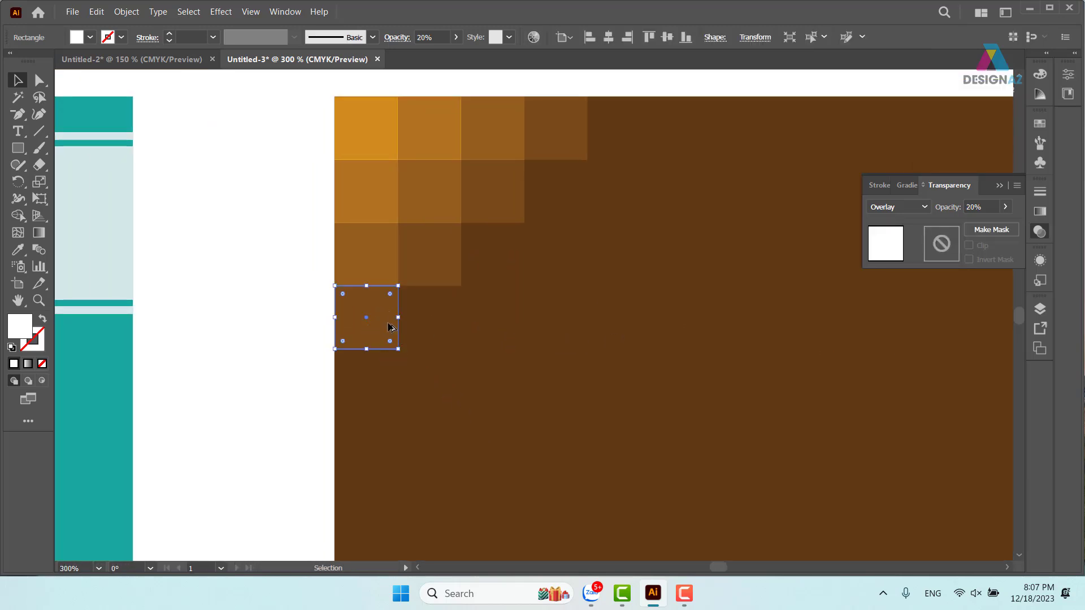
mouse_move(393, 324)
left_mouse_down()
mouse_move(394, 402)
mouse_move(398, 392)
left_mouse_up()
double_click(437, 34)
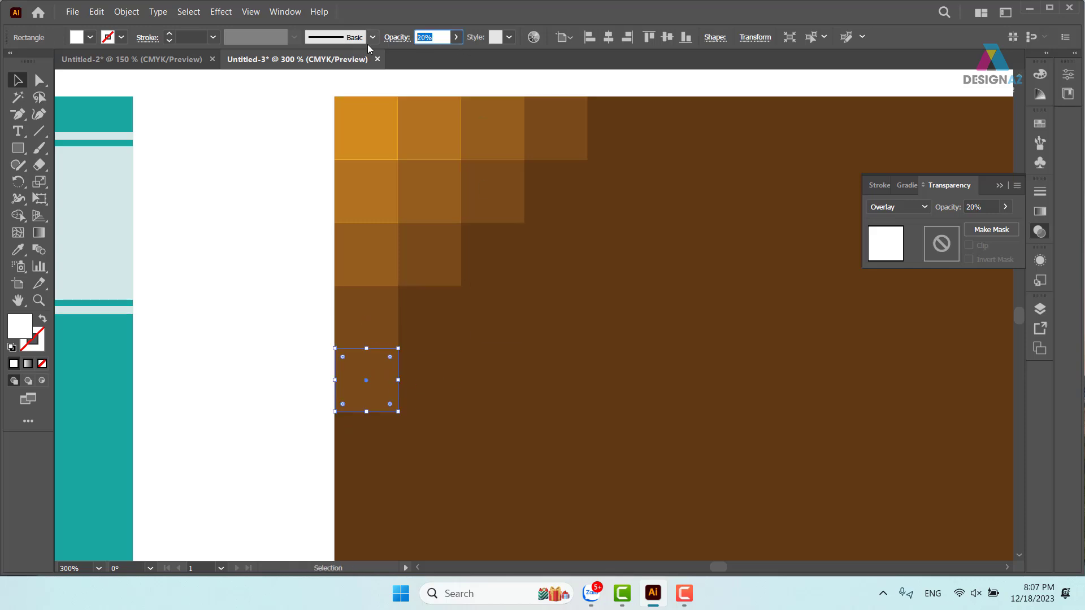
type("10")
key("Return")
left_click(250, 276)
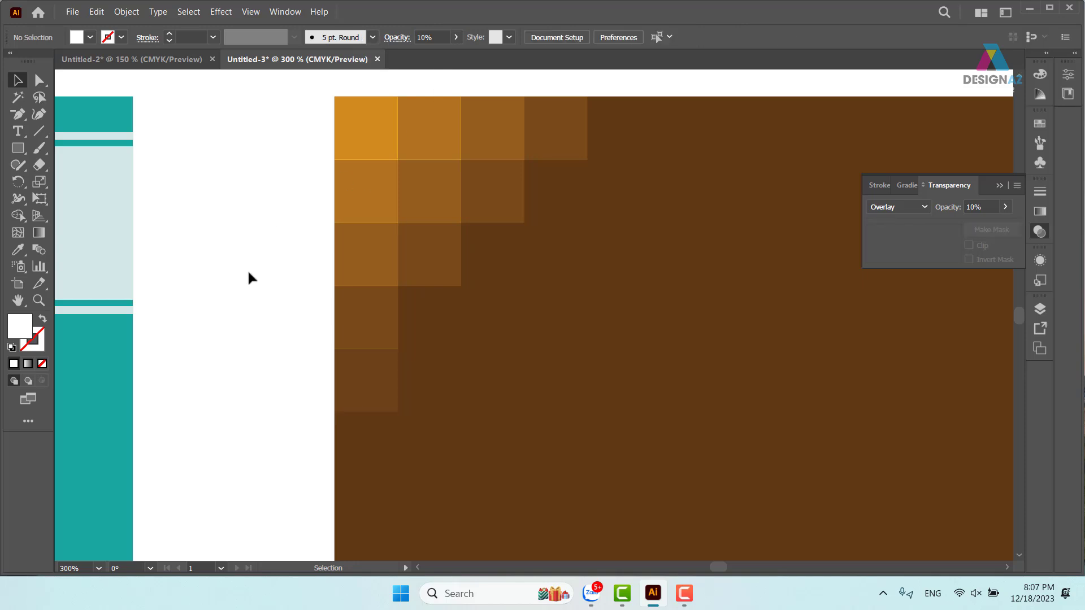
left_click_drag(390, 394, 443, 349)
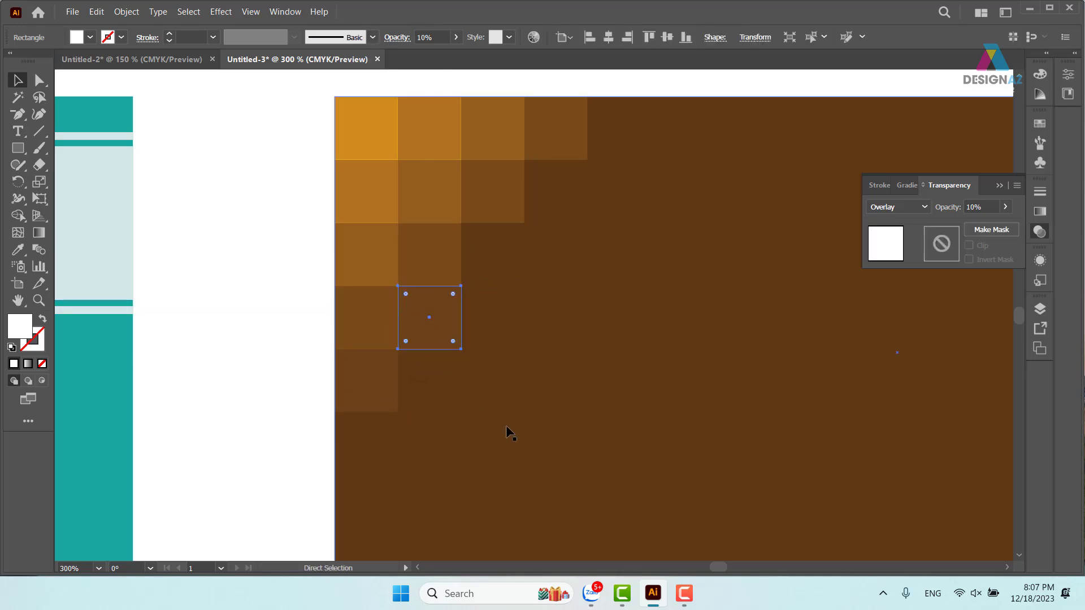
key("ctrl+d")
key("ctrl+d")
key("ctrl+d")
- Add a 5% opacity copy to the right along the top row
left_click(255, 230)
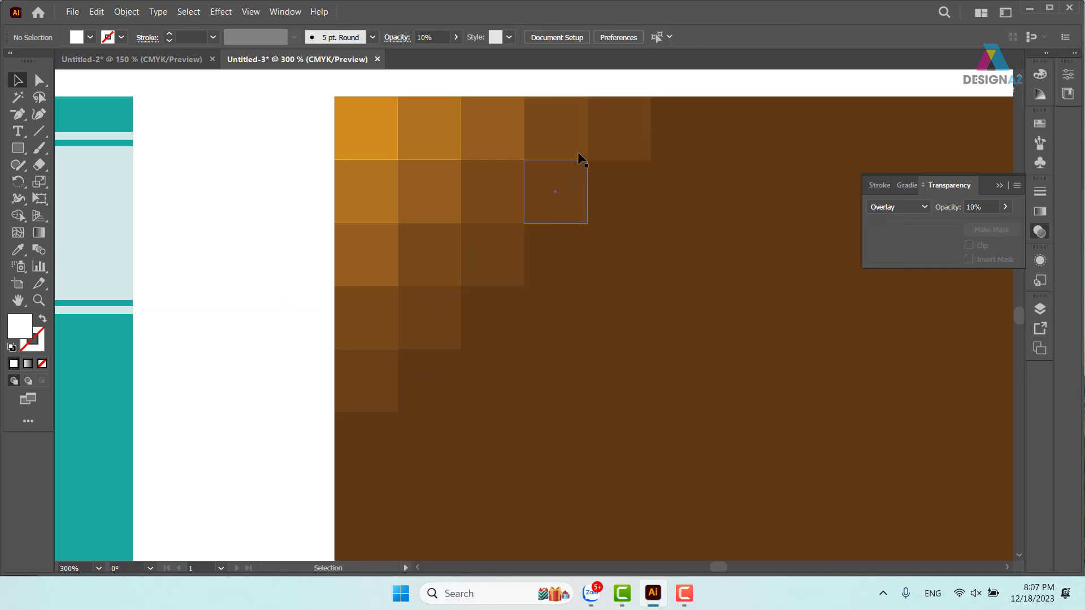
left_click_drag(631, 139, 690, 140)
left_click(451, 38)
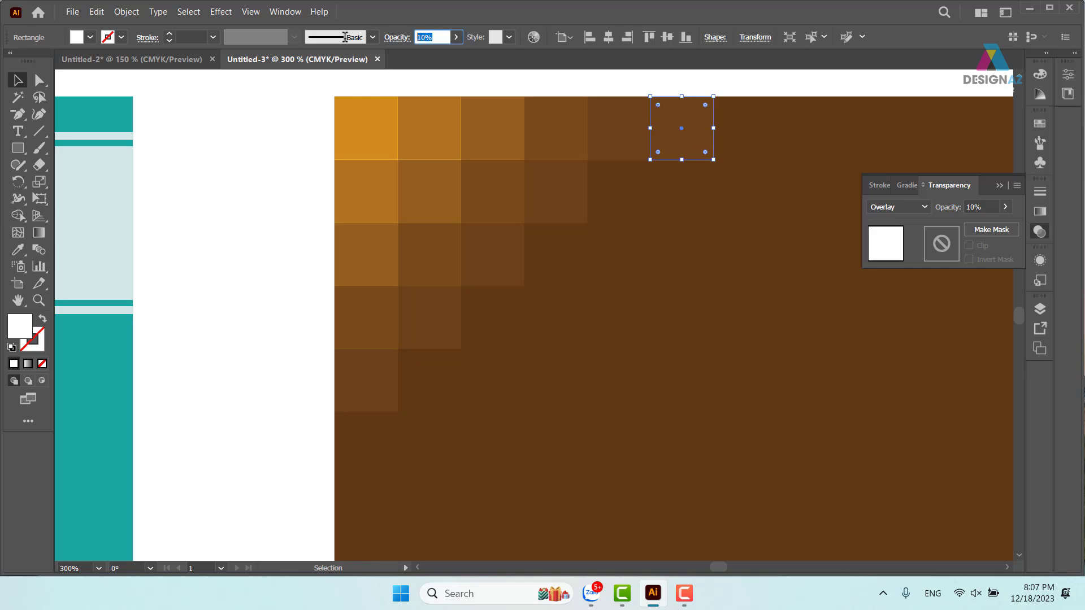
type("5")
key("Return")
- Copy the square diagonally down-left three times, then deselect and zoom out
left_click(177, 225)
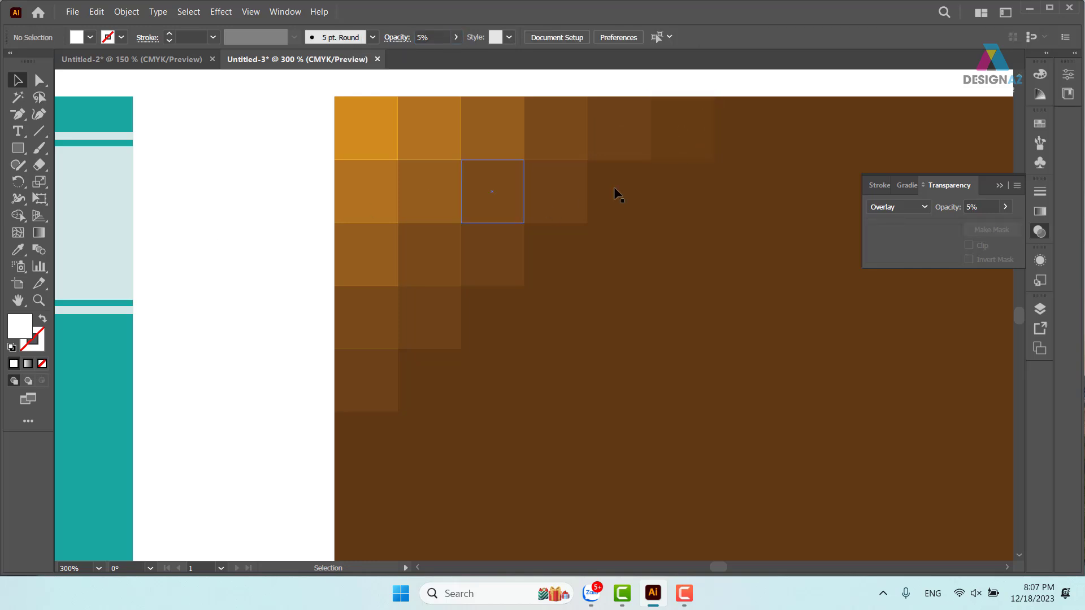
left_click_drag(690, 137, 637, 214)
key("ctrl+d")
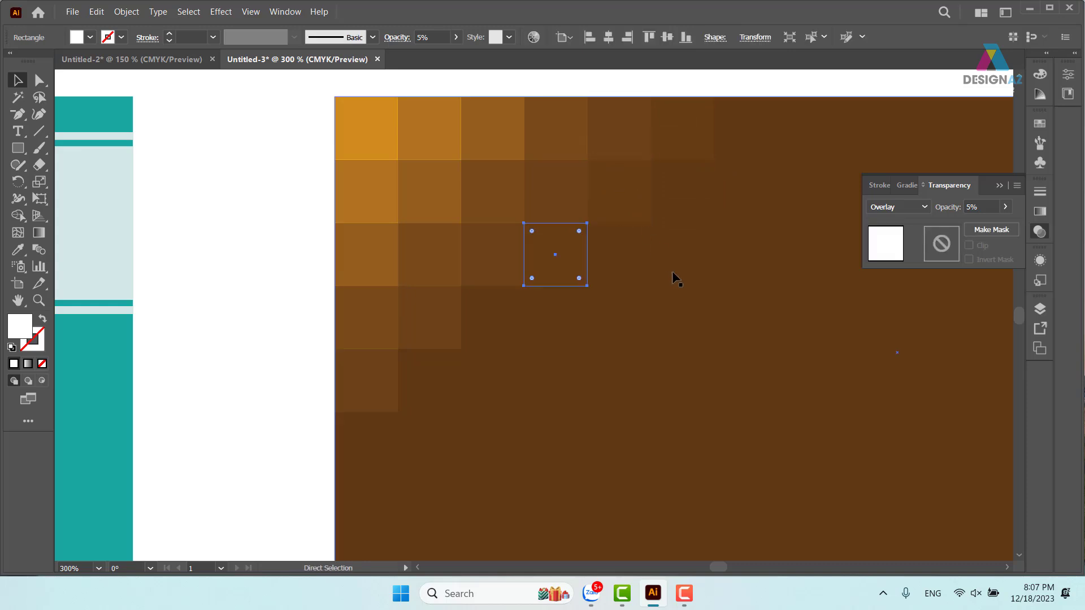
key("ctrl+d")
key("ctrl+d")
key("ctrl+d")
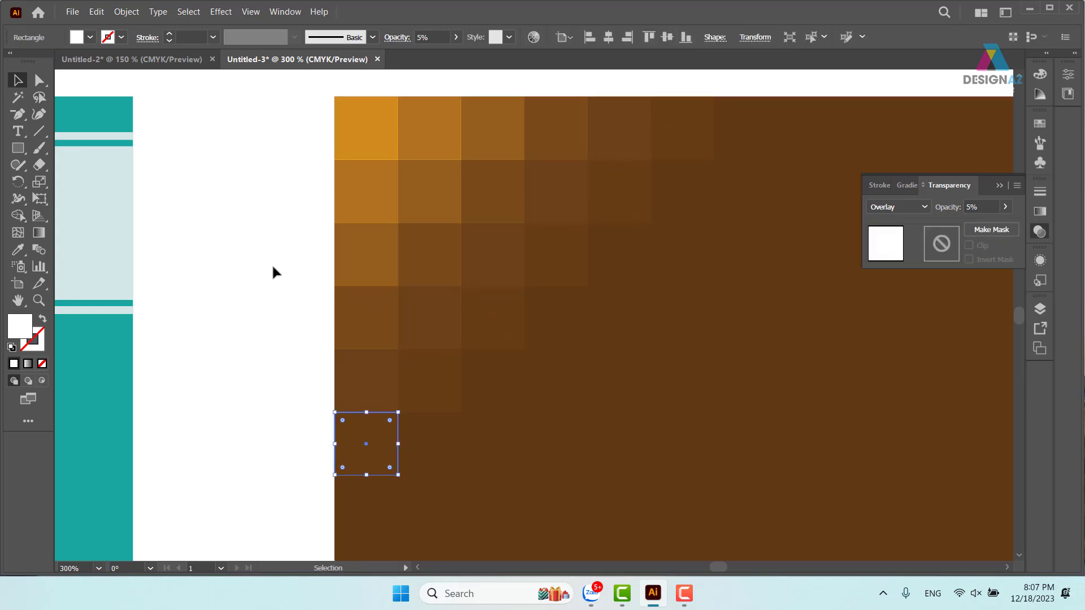
left_click(271, 264)
key("ctrl+minus")
key("ctrl+minus")
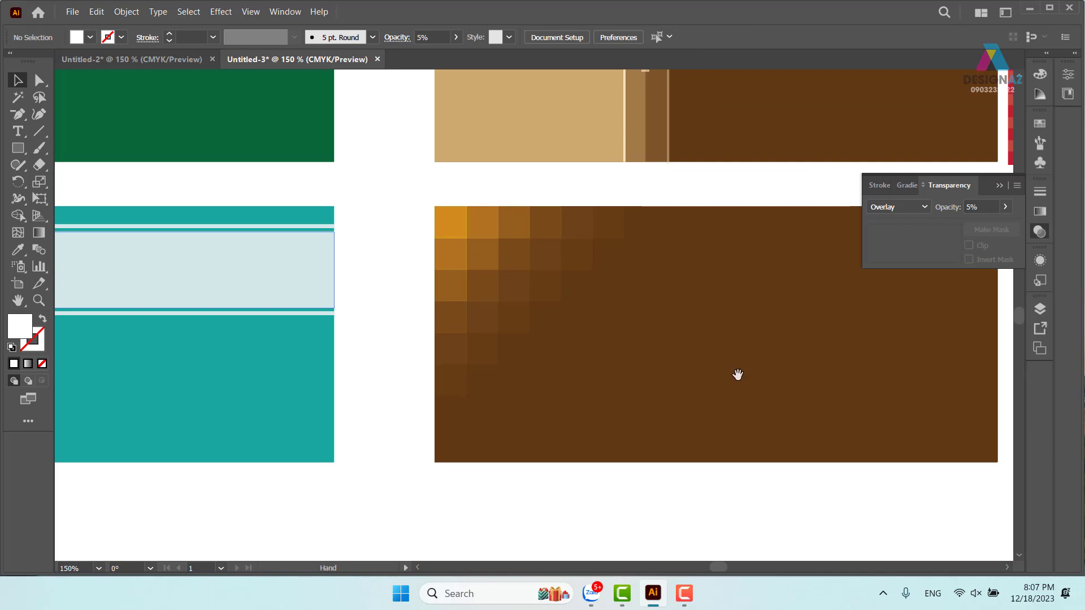
- Zoom out over all swatches, close the Transparency panel, and switch to the layout-designs document
left_click_drag(737, 373, 572, 369)
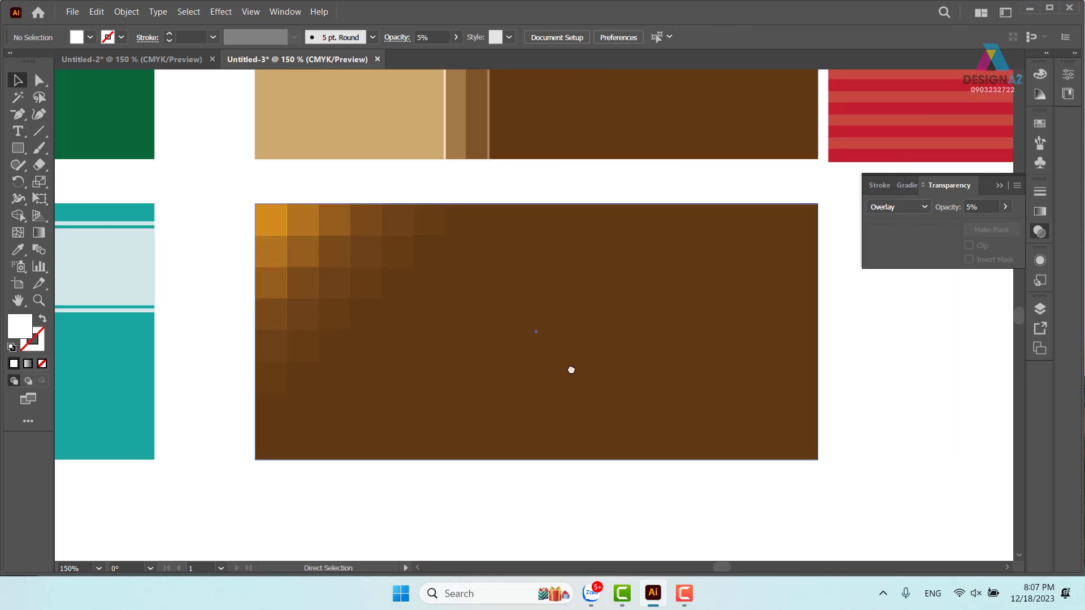
key("ctrl+minus")
key("ctrl+minus")
left_click_drag(675, 329, 680, 415)
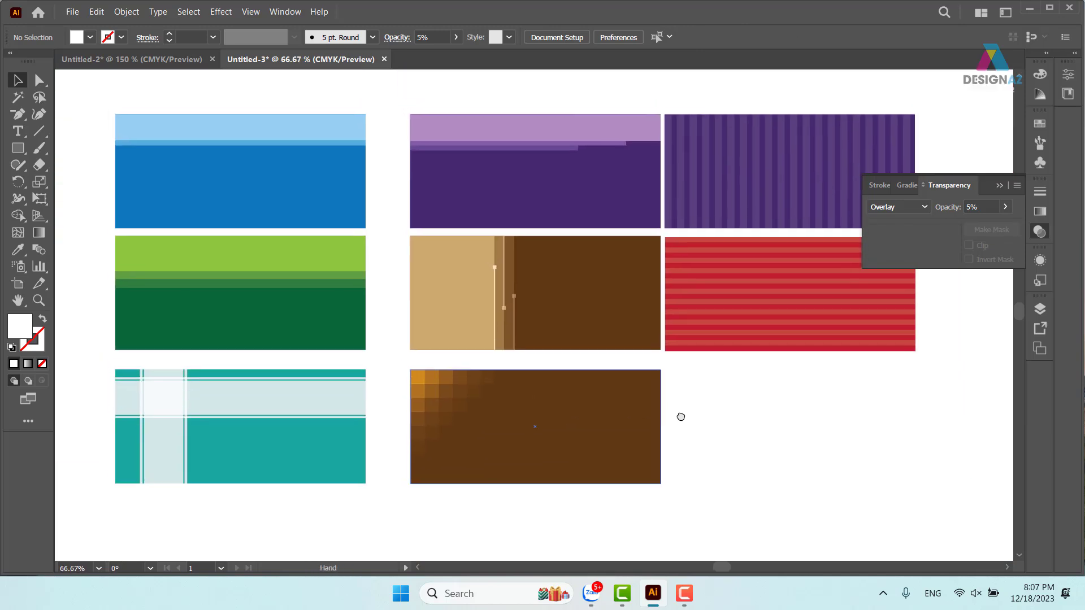
left_click(1000, 186)
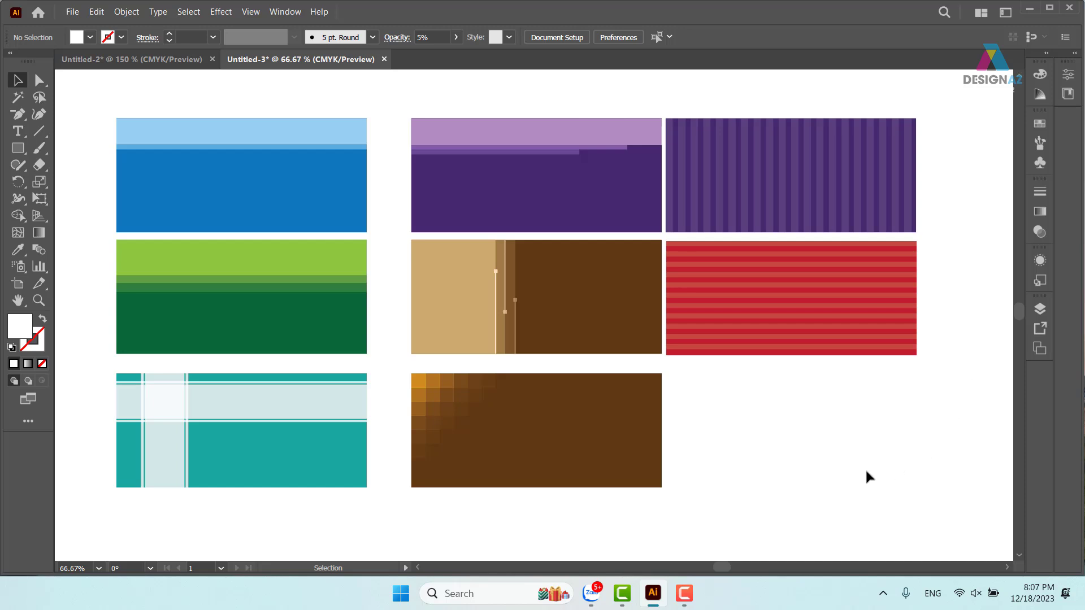
left_click(684, 593)
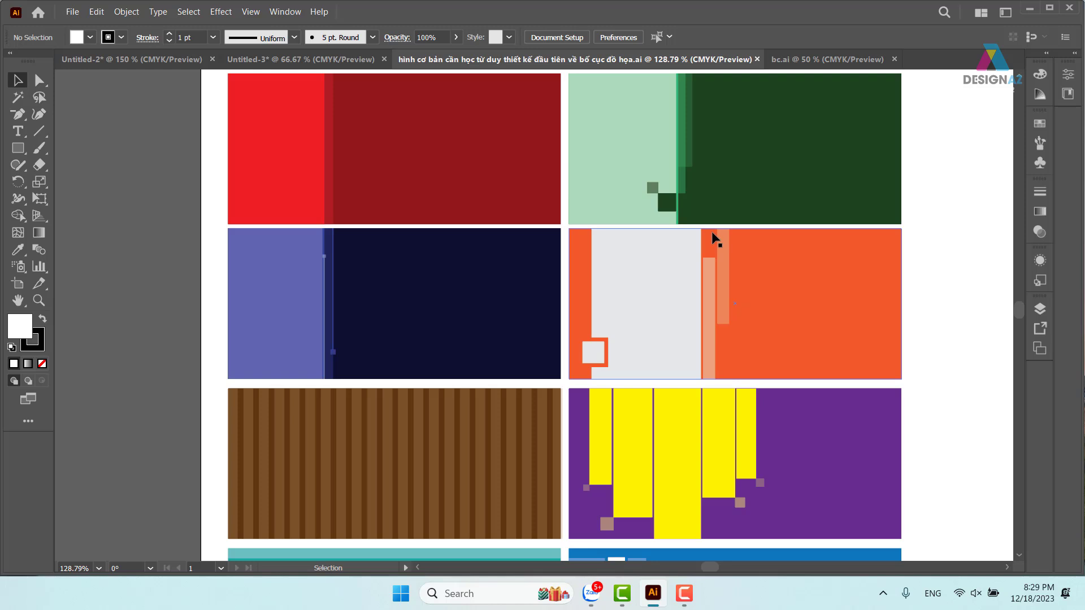
- Launch Adobe Photoshop 2023 from Windows Search
left_click(478, 592)
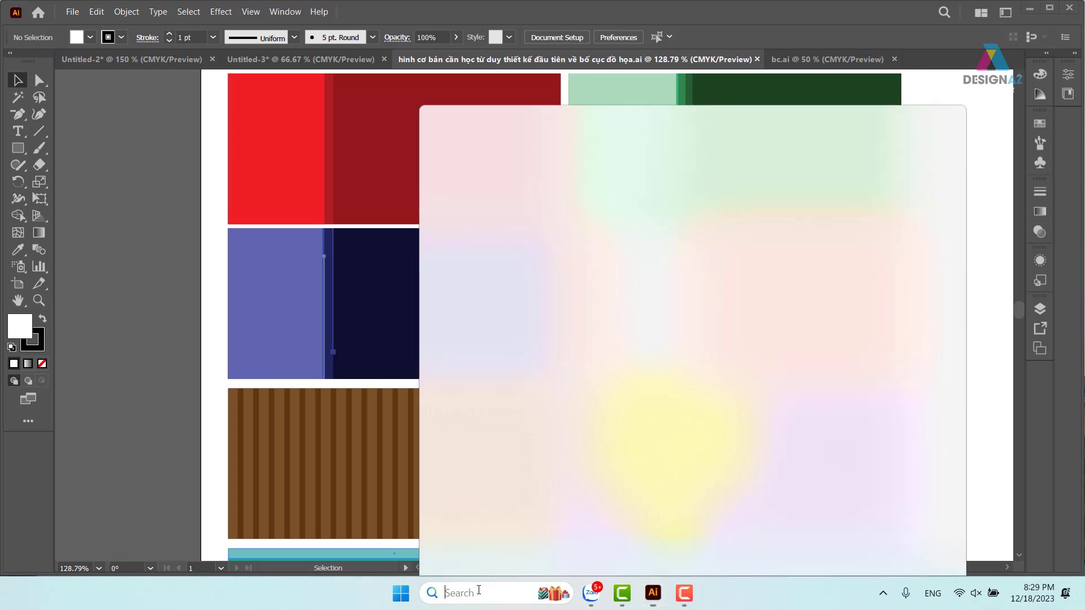
left_click(536, 212)
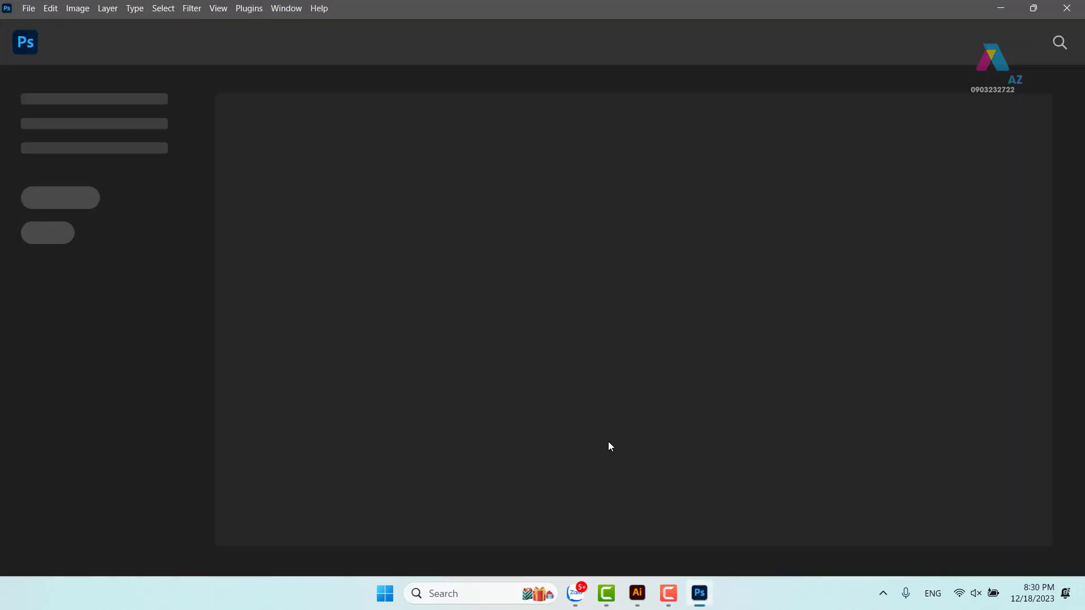
- Create a new 900 × 603 px document at 150 pixels/inch
left_click(28, 8)
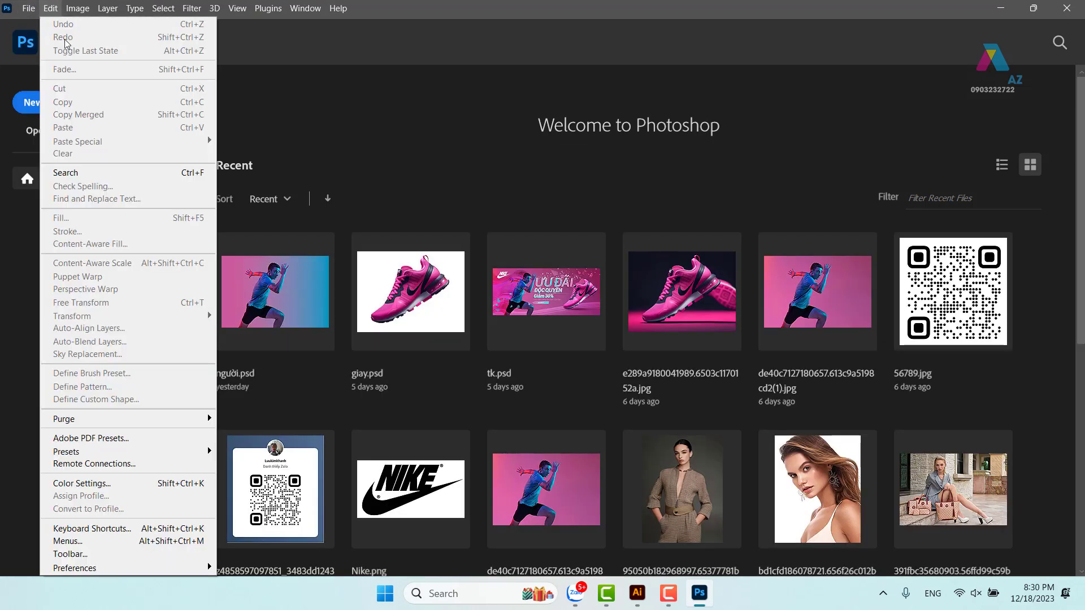
mouse_move(28, 8)
left_click(40, 28)
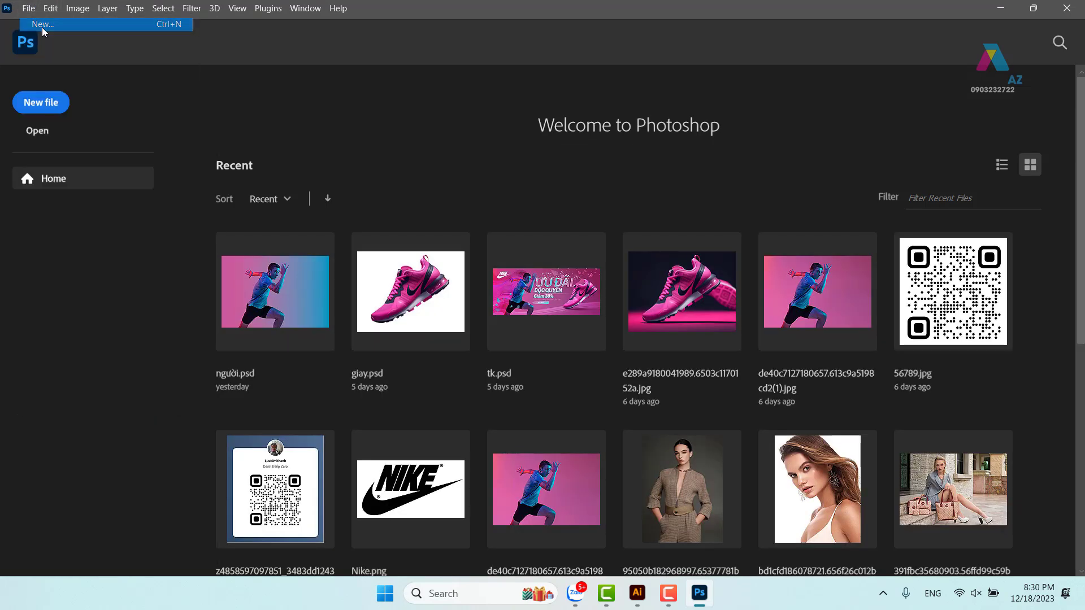
left_click(721, 178)
double_click(722, 178)
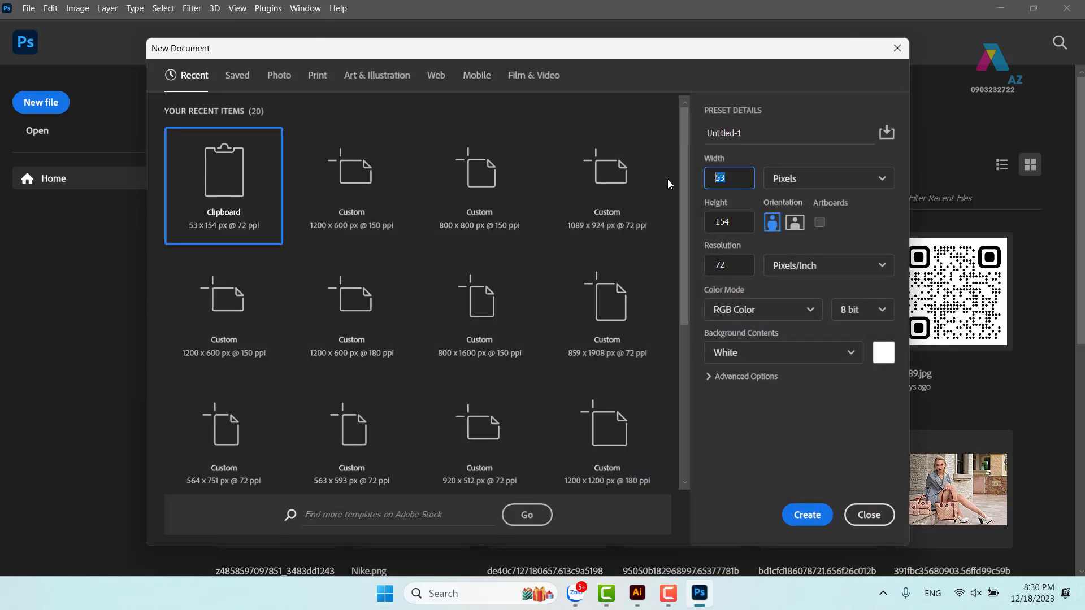
type("900")
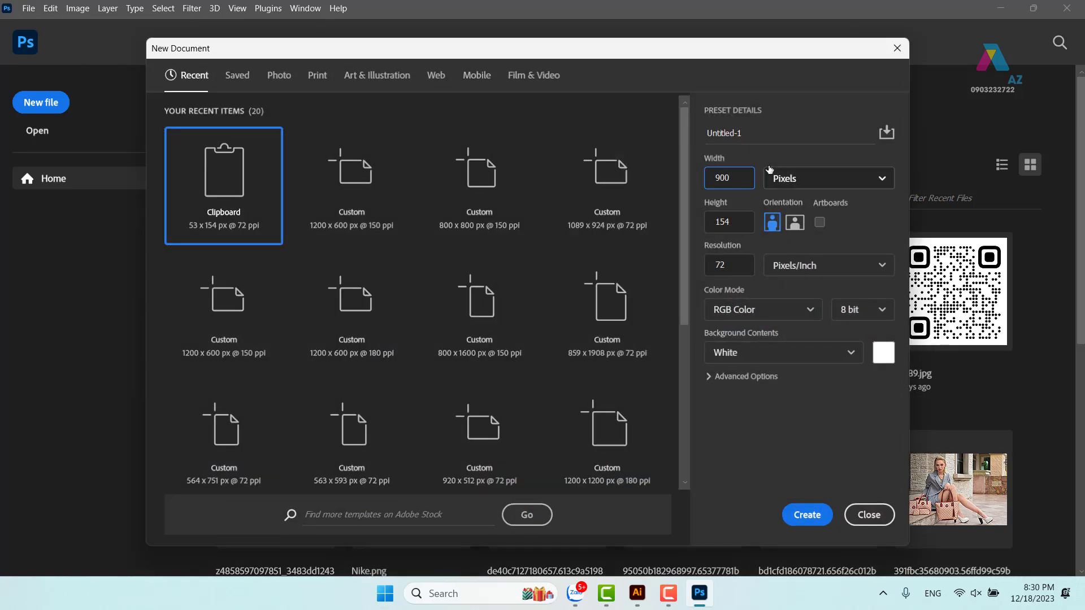
double_click(737, 226)
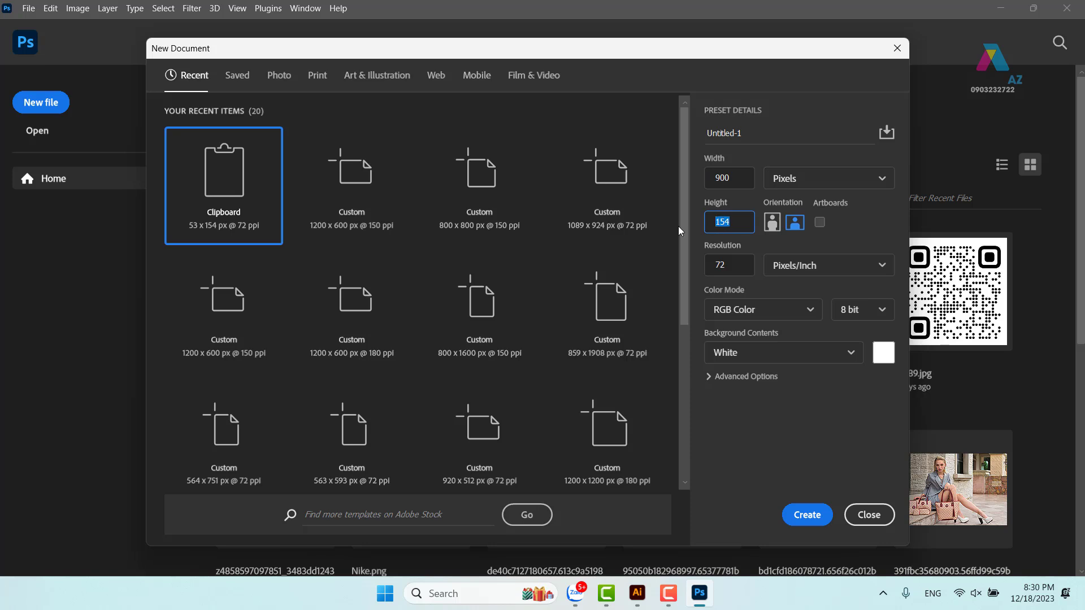
type("603")
double_click(736, 268)
type("0")
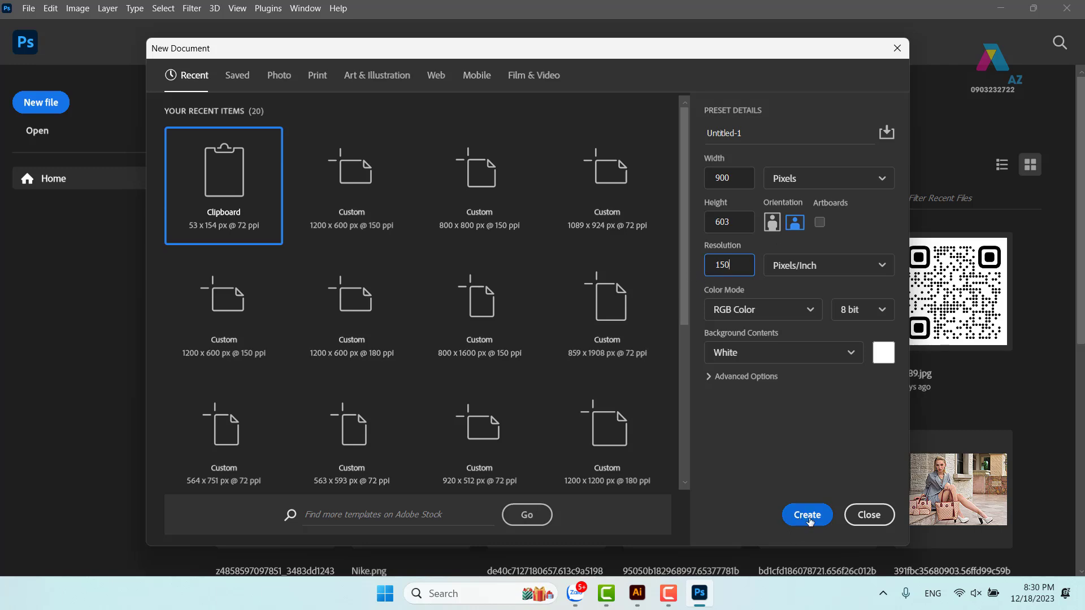
left_click(808, 516)
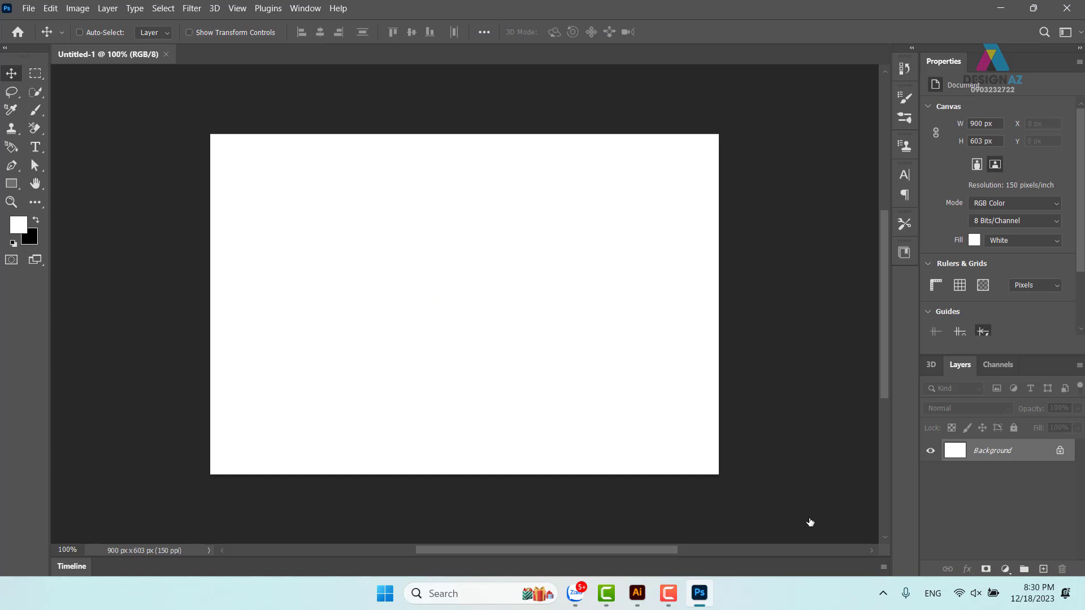
- In bc.ai, drag the dark-blue rectangle aside and select the light-blue diamond artwork
left_click(638, 594)
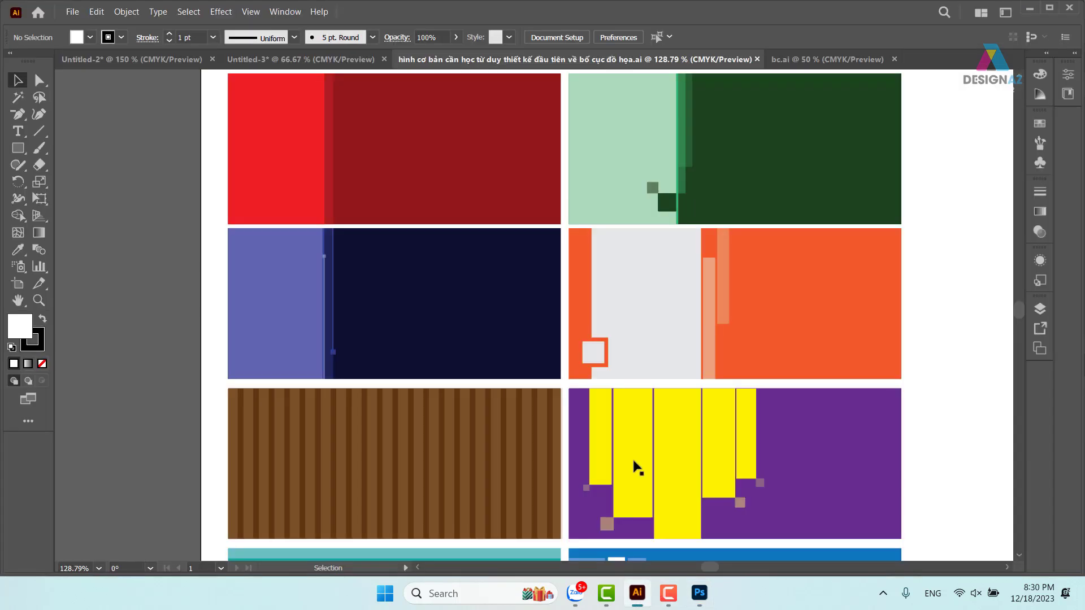
left_click(827, 59)
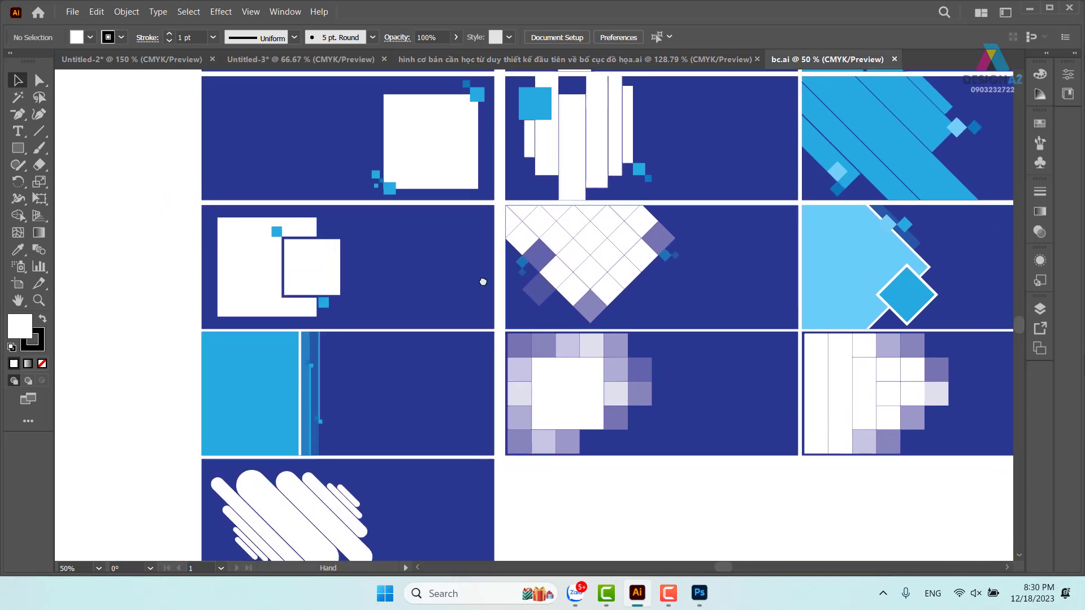
left_click_drag(400, 467, 479, 219)
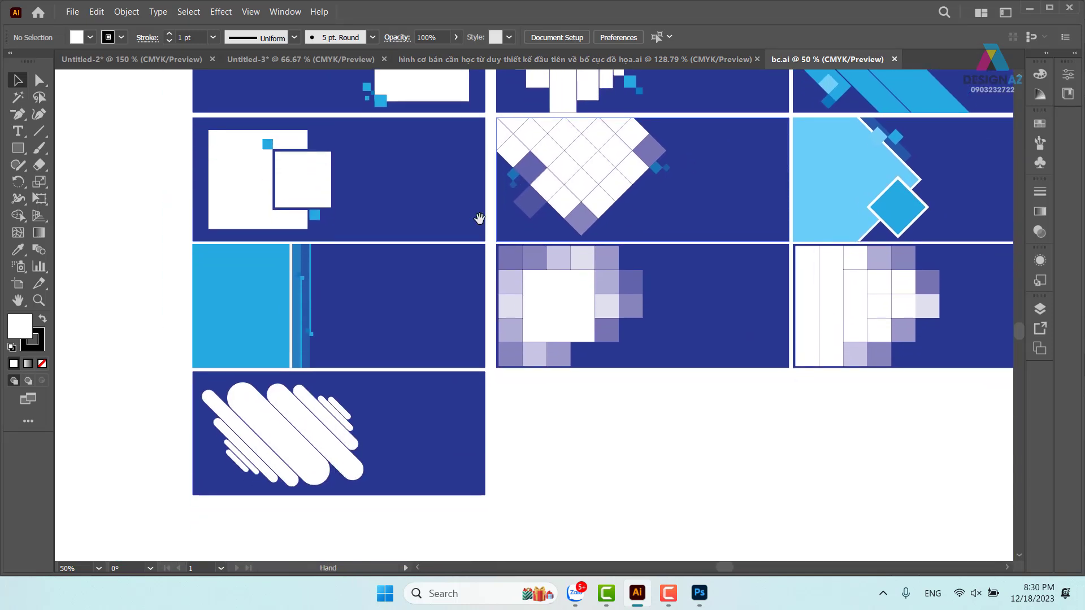
mouse_move(646, 371)
left_mouse_down()
mouse_move(460, 360)
mouse_move(382, 440)
left_mouse_up()
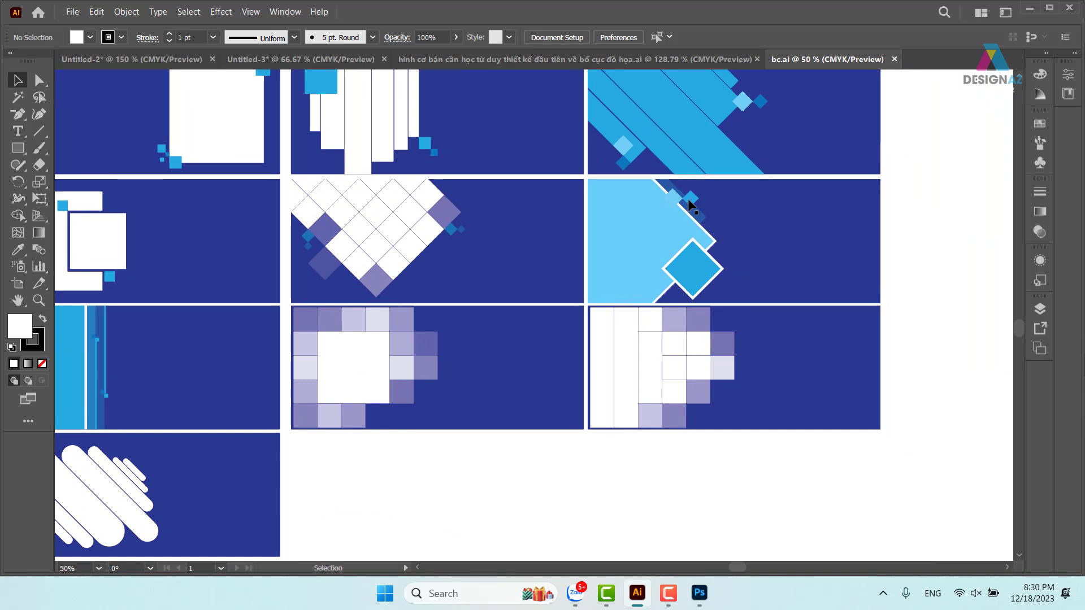
left_click_drag(743, 226, 869, 235)
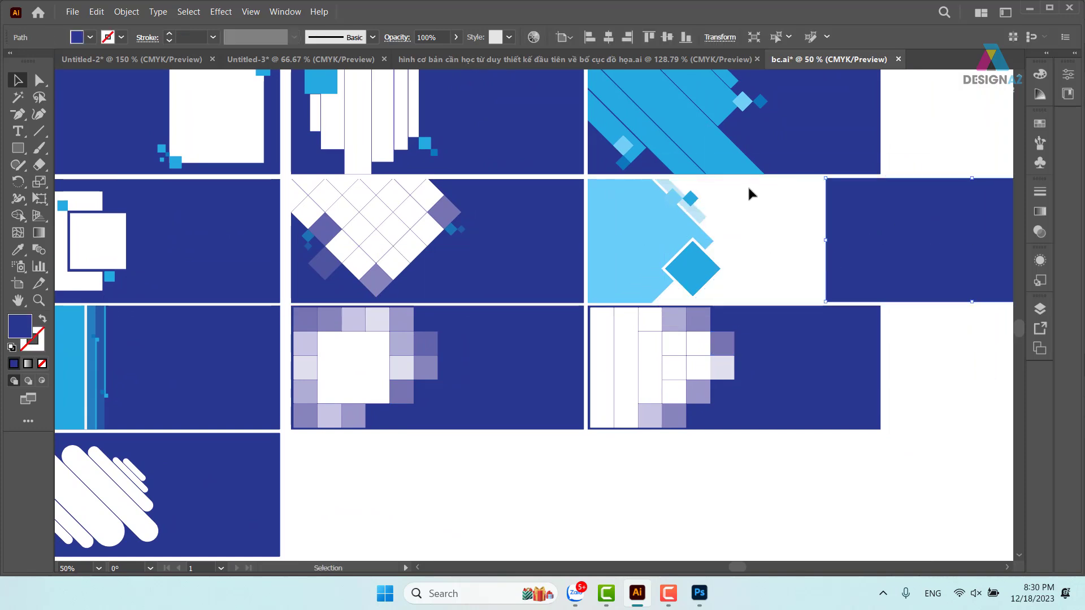
left_click_drag(749, 194, 586, 298)
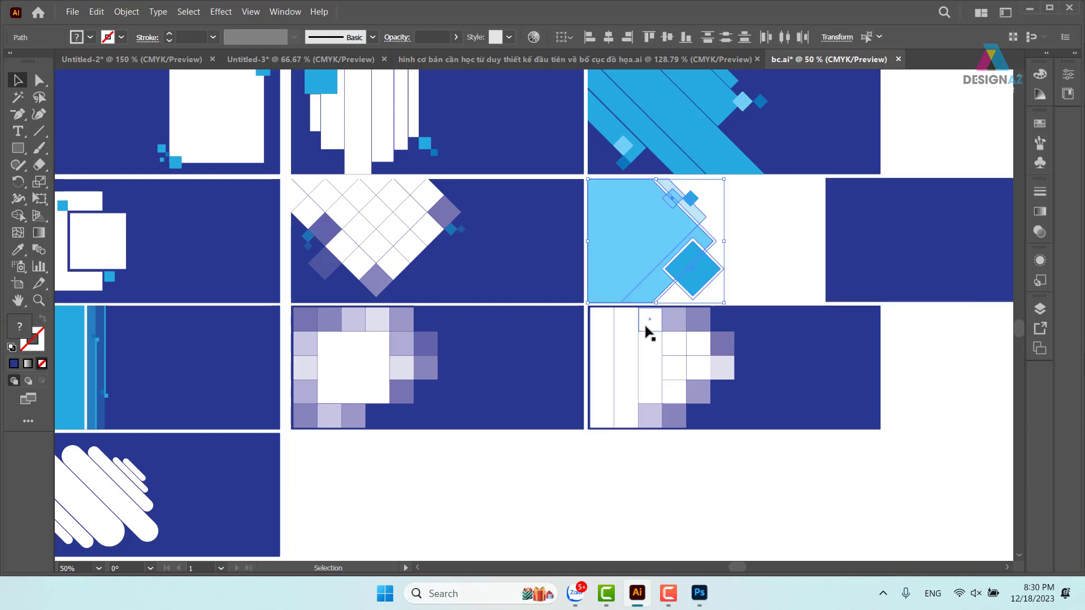
- Copy the light-blue diamond artwork and paste it into the blank document as a Smart Object
key("a")
key("v")
left_click(699, 593)
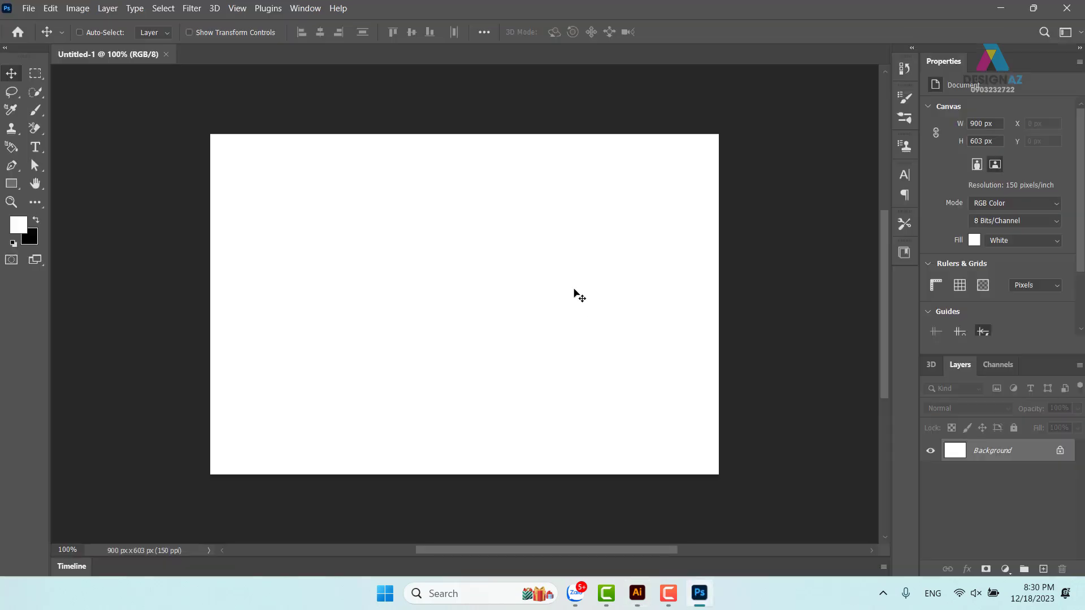
key("ctrl+v")
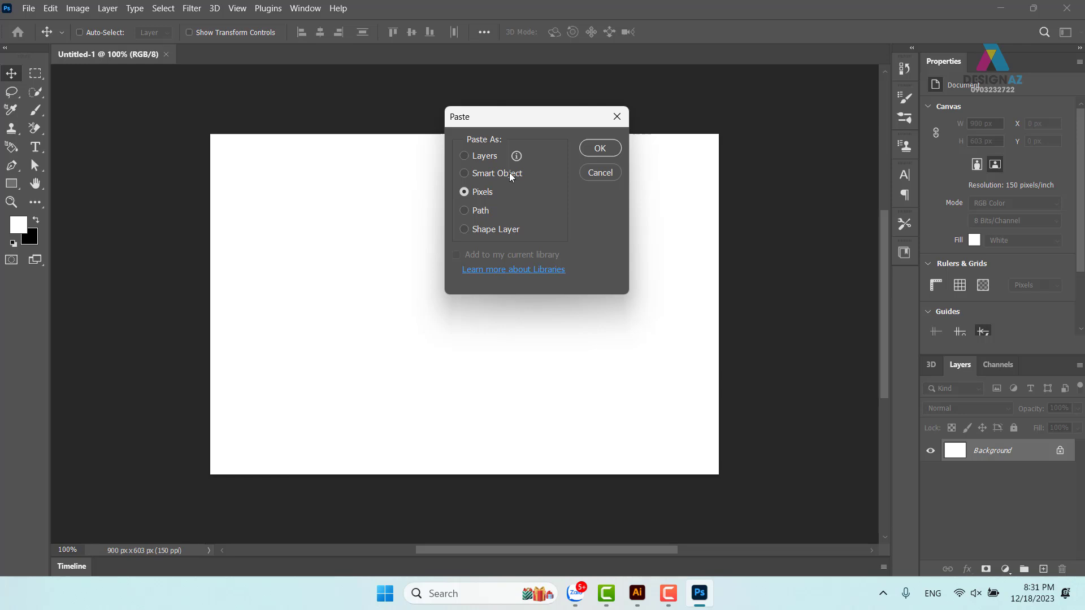
left_click(510, 173)
left_click(608, 148)
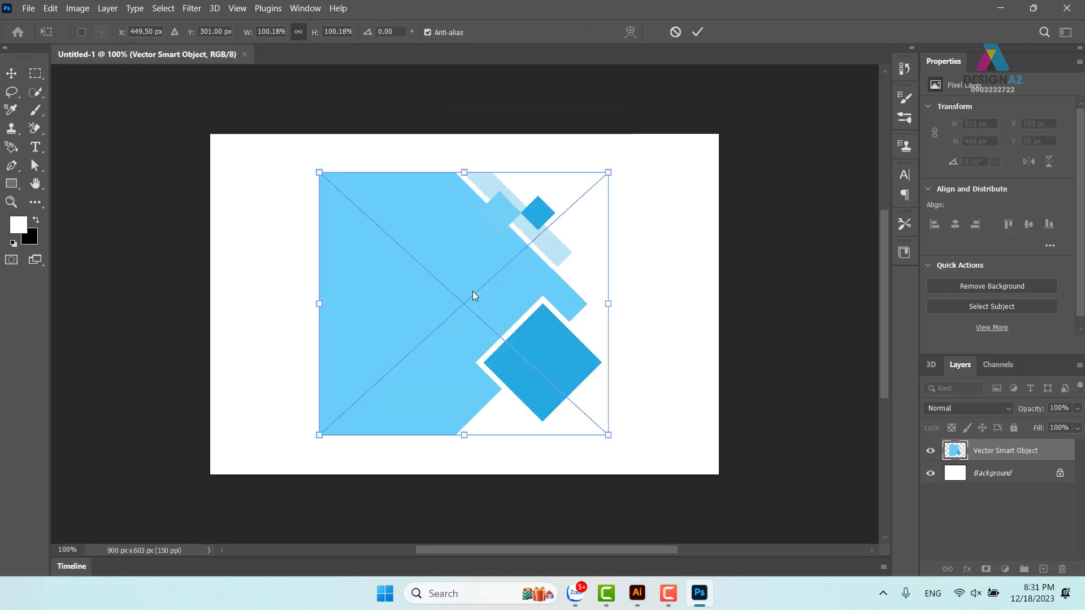
key("Return")
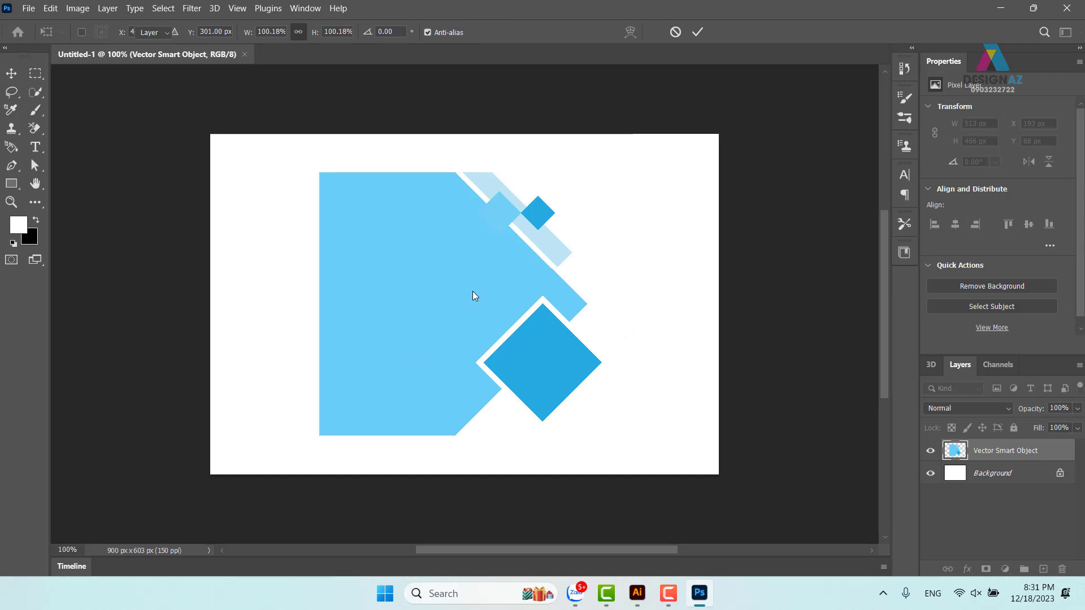
- Move the artwork to the top-left corner and enlarge it from its bottom-right handle
left_click_drag(473, 304, 361, 267)
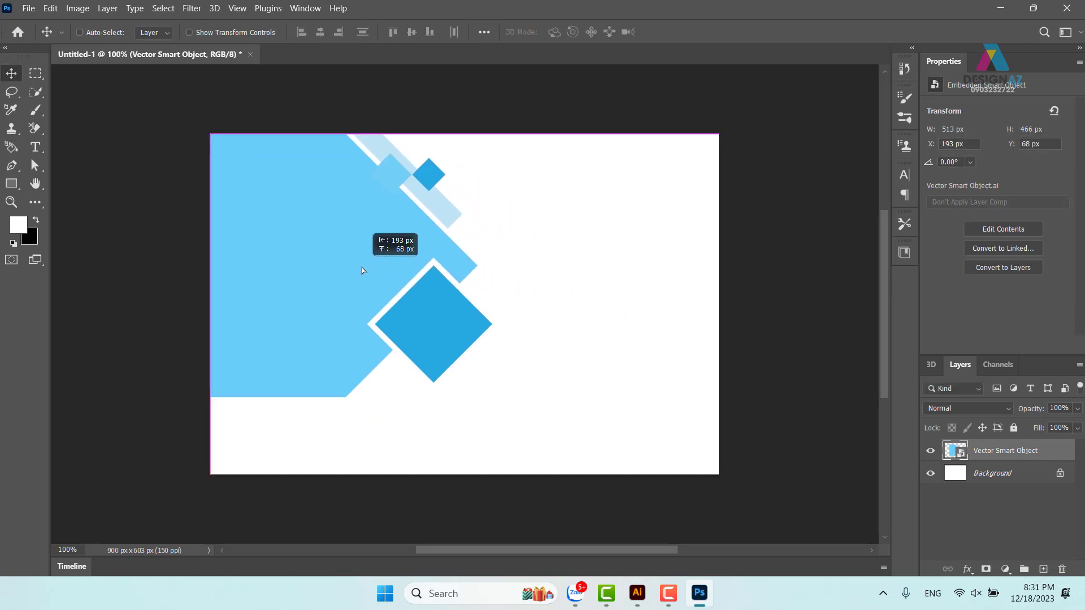
key("ctrl+t")
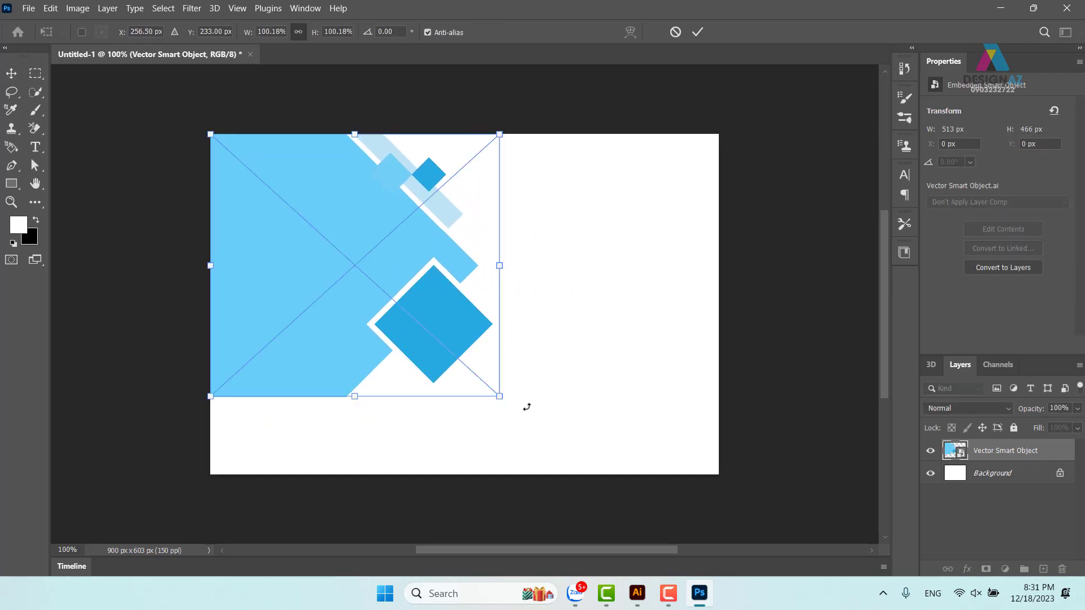
left_click_drag(499, 396, 589, 475)
key("Return")
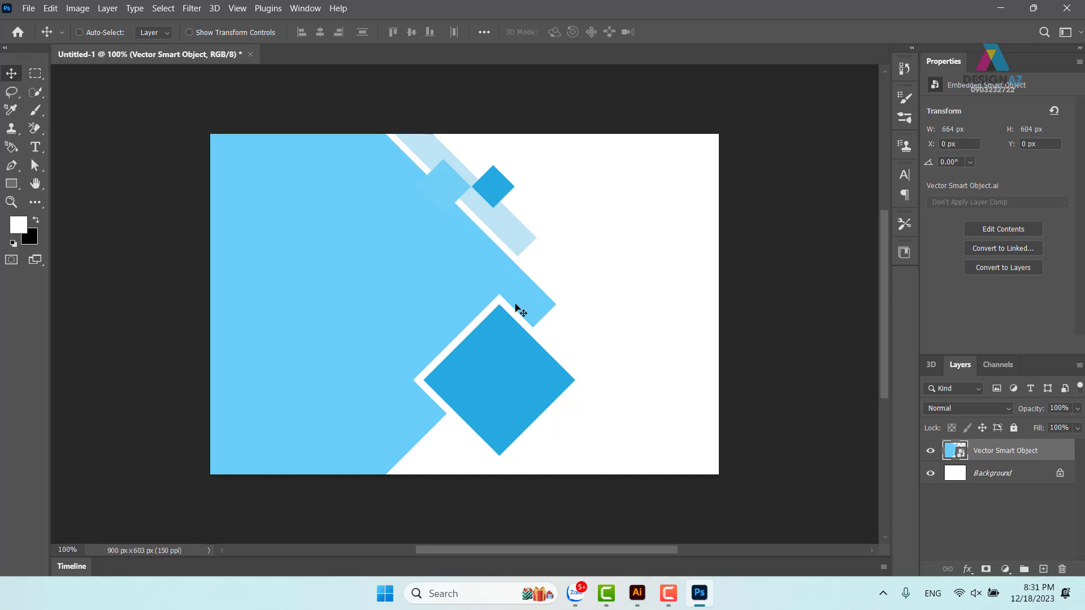
key("ctrl")
- Open the runner photo and copy the whole image
key("ctrl+o")
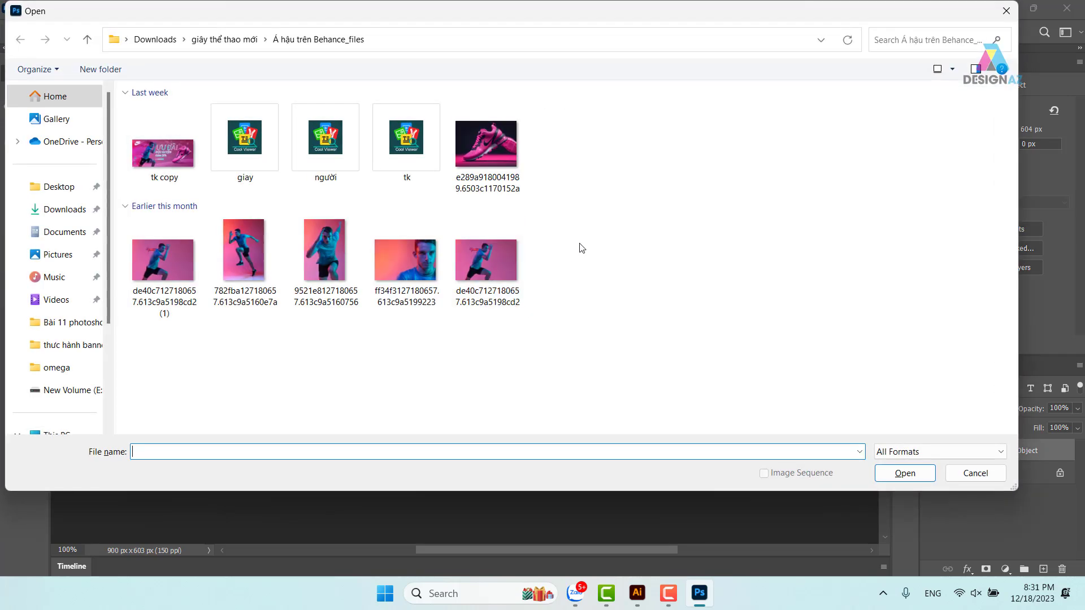
left_click(484, 277)
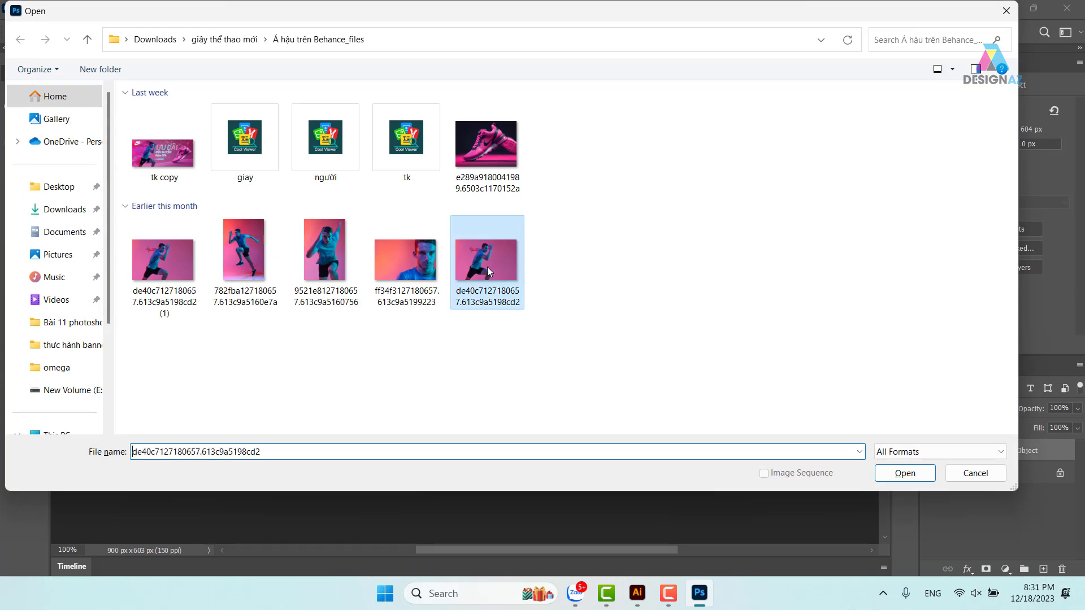
left_click(905, 473)
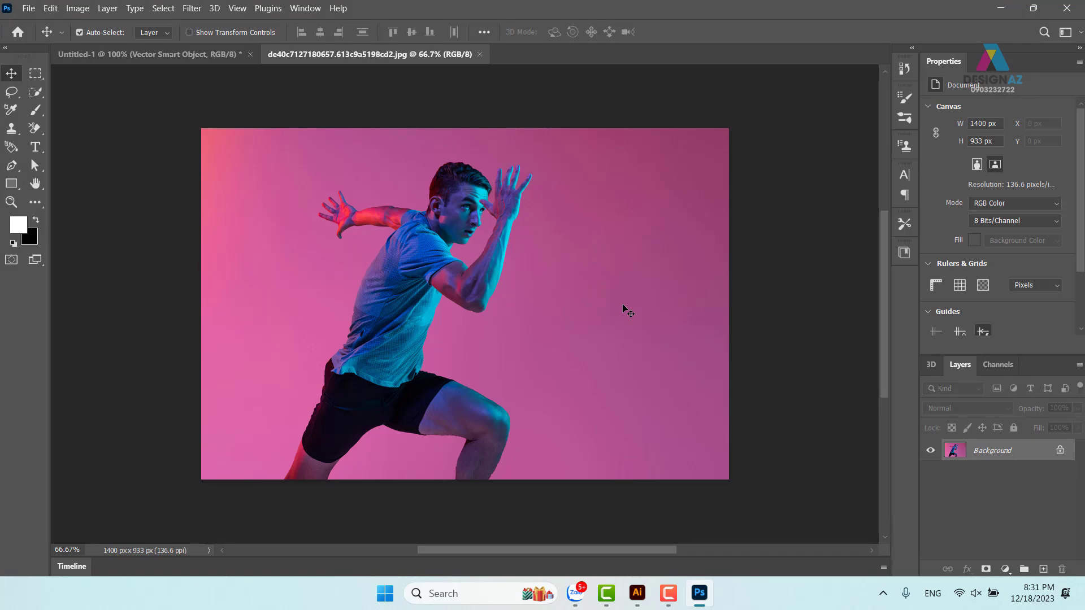
key("ctrl+a")
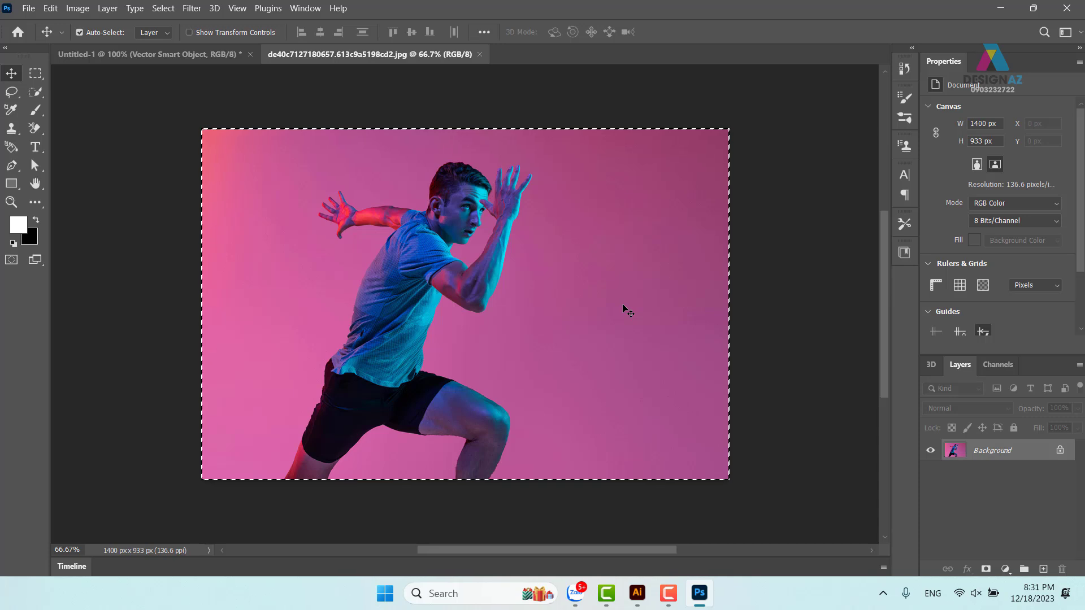
key("ctrl+c")
- Paste the photo into Untitled-1, clip it to the blue shape, and place the runner at left
left_click(183, 54)
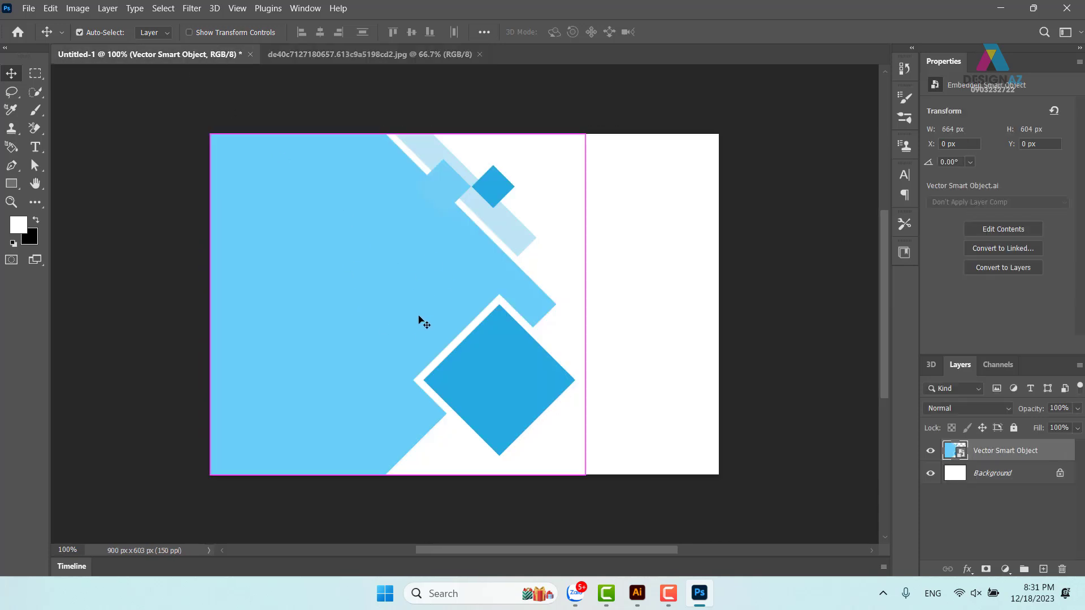
key("ctrl+v")
left_click_drag(613, 316, 450, 317)
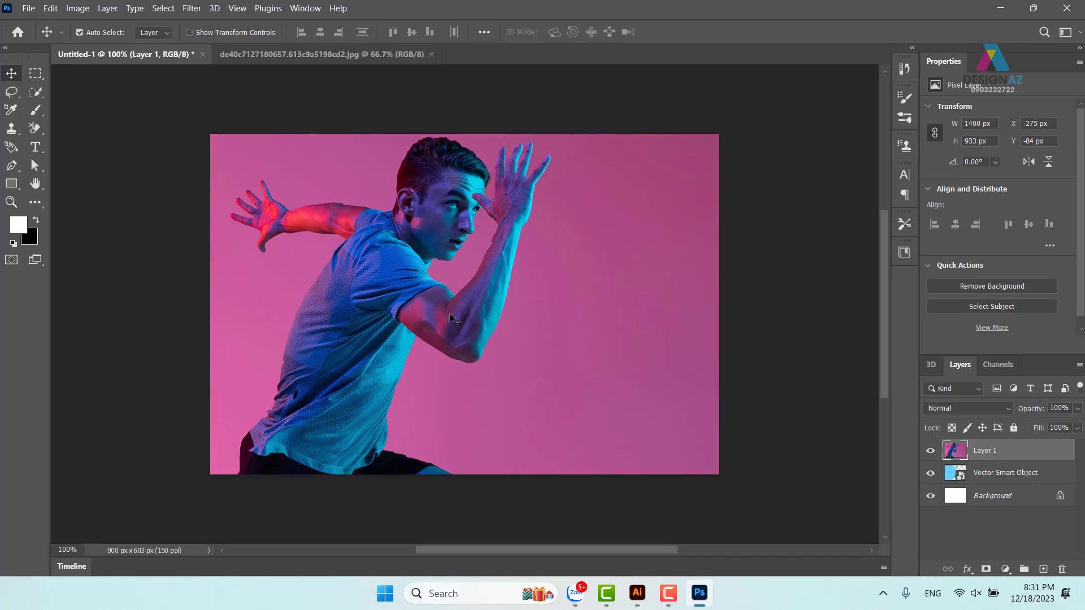
key("ctrl+alt+g")
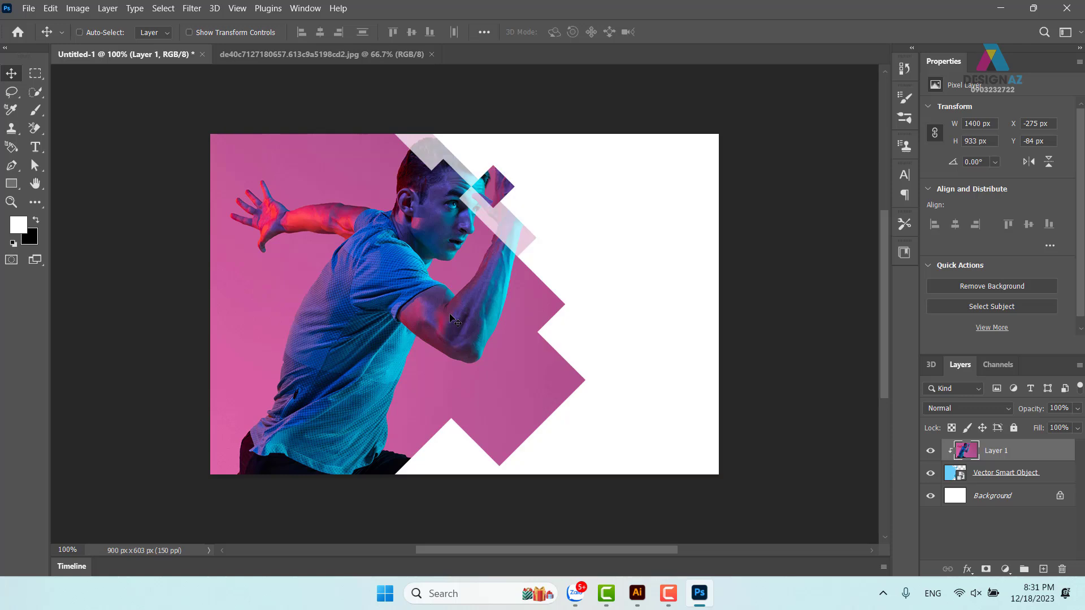
mouse_move(446, 286)
left_mouse_down()
mouse_move(379, 334)
mouse_move(419, 288)
left_mouse_up()
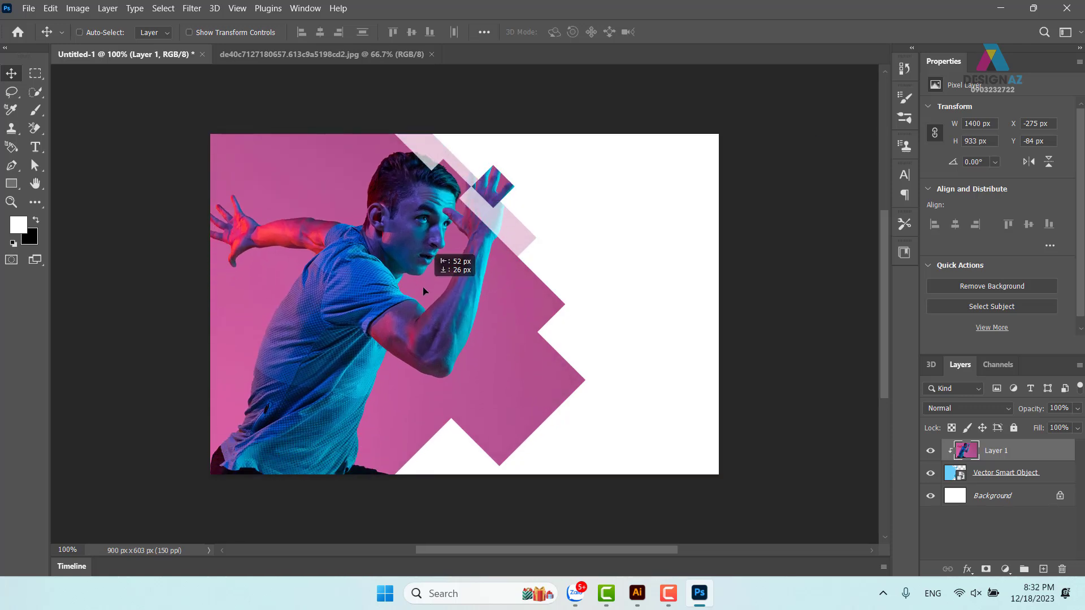
mouse_move(388, 343)
left_mouse_down()
mouse_move(408, 303)
mouse_move(367, 336)
left_mouse_up()
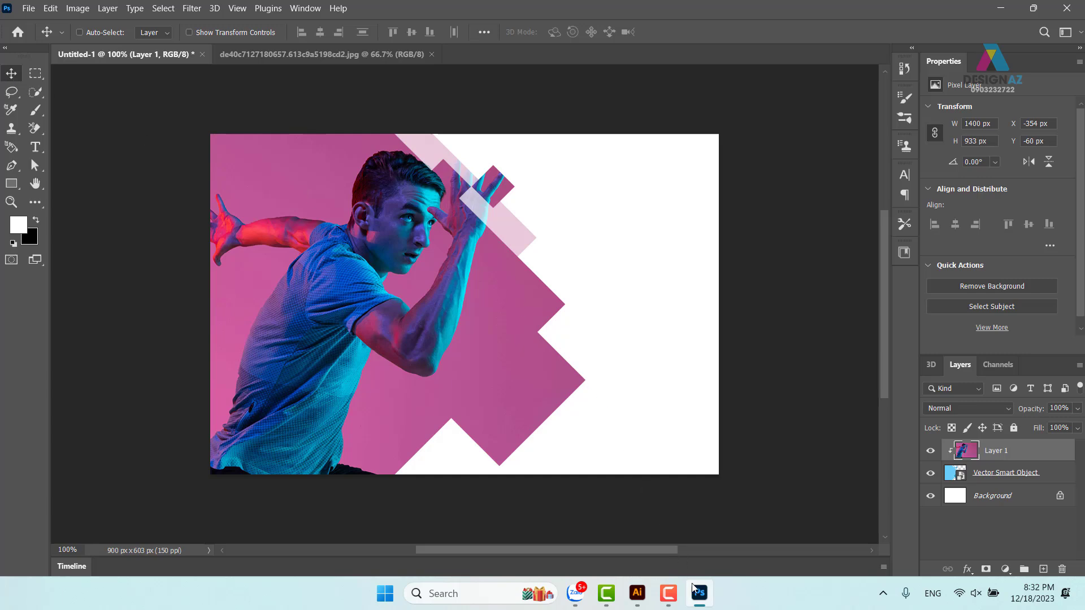
left_click(638, 594)
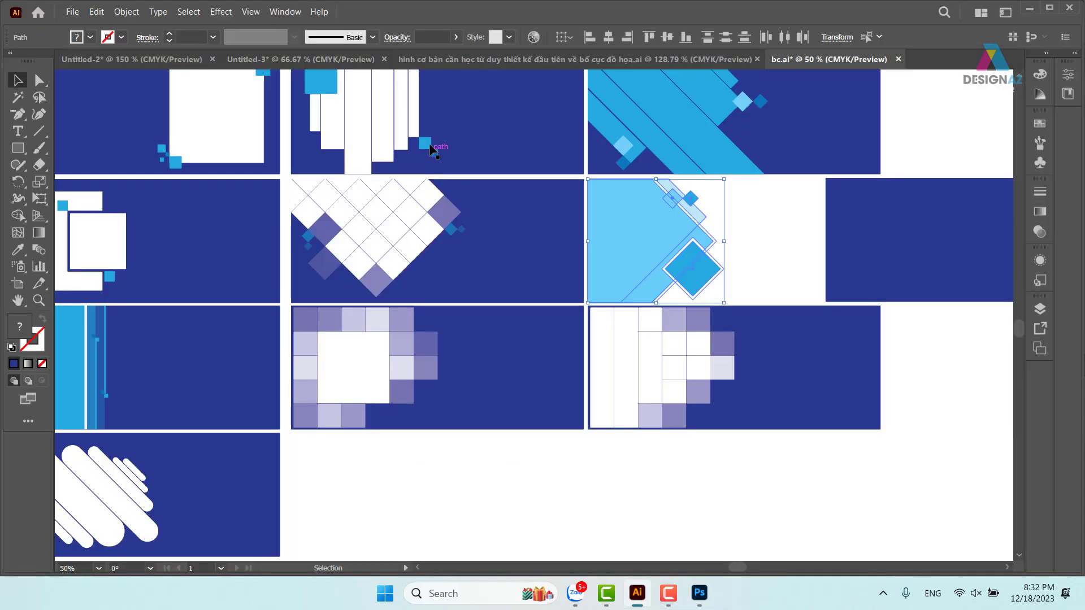
- Close bc.ai without saving and open the vector smart object's artwork for editing
left_click(899, 62)
left_click(601, 326)
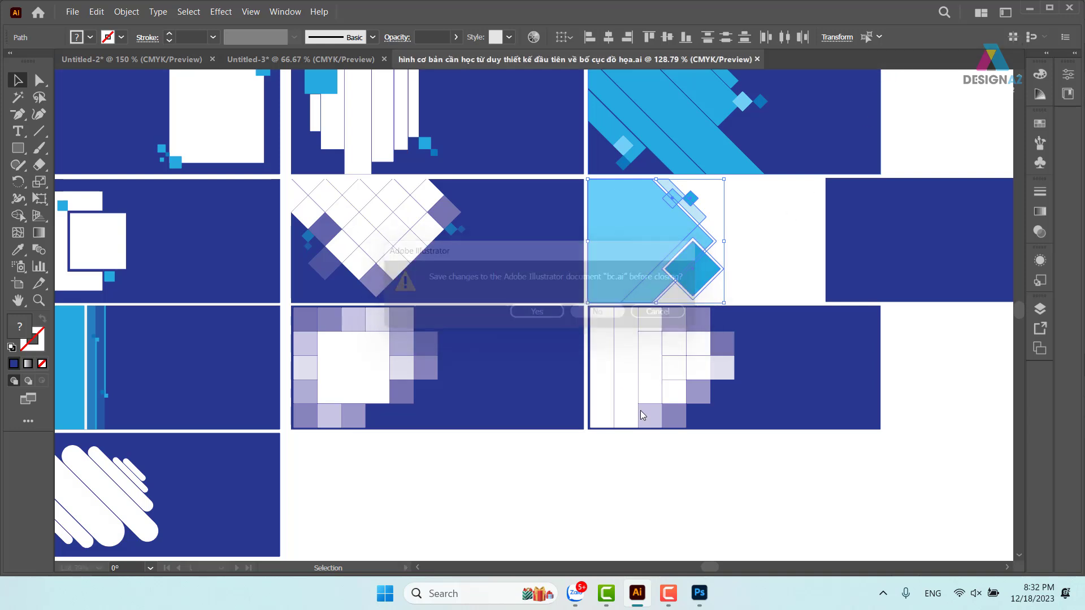
left_click(699, 594)
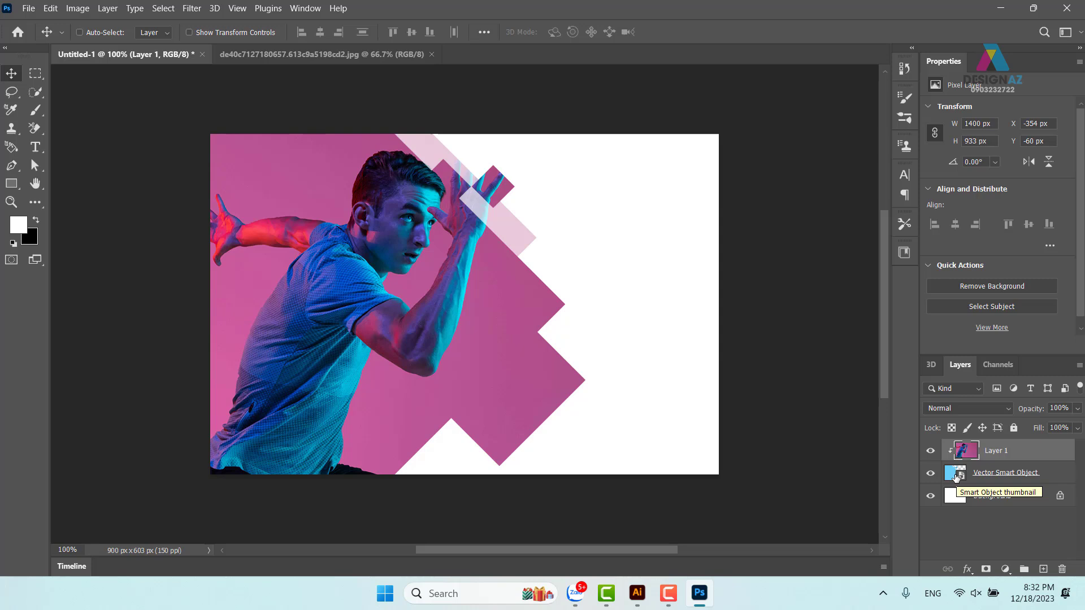
double_click(957, 476)
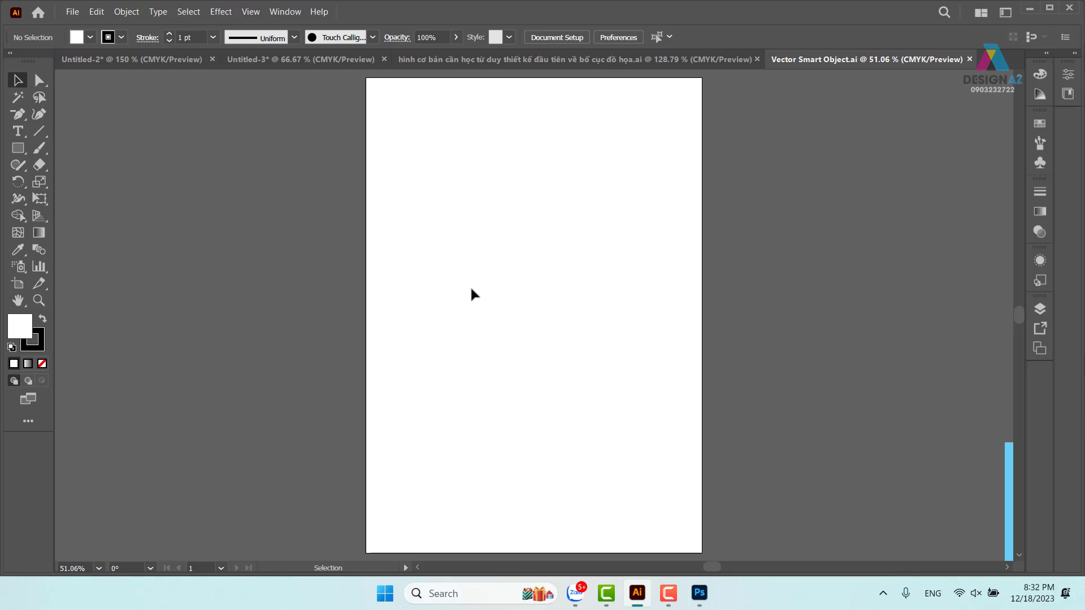
- Set the large light-blue shape's opacity to 80%
key("ctrl+minus")
key("ctrl+minus")
key("ctrl+minus")
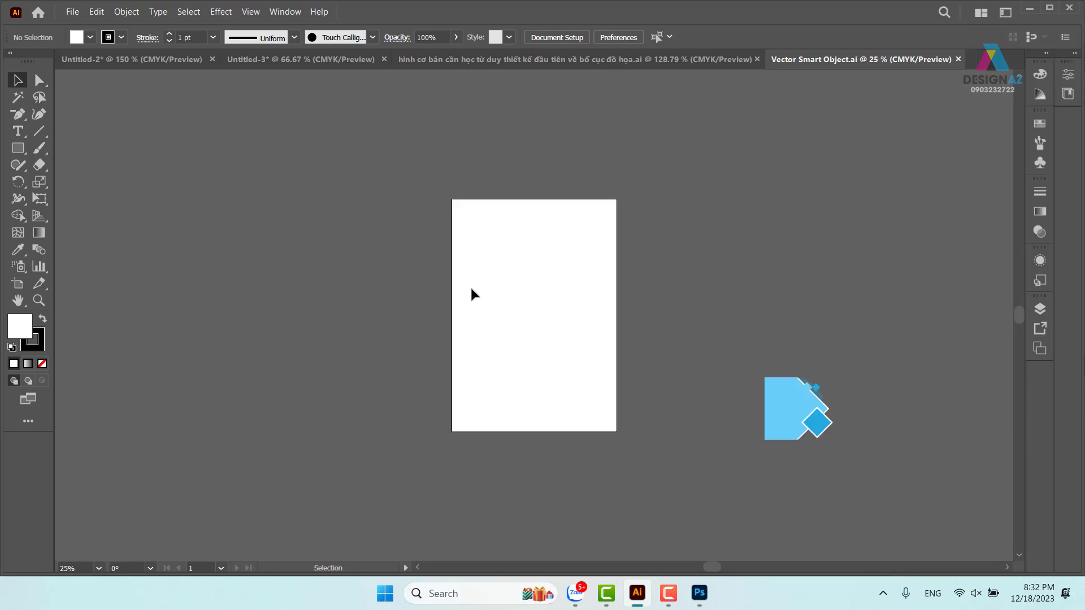
mouse_move(793, 410)
left_mouse_down()
mouse_move(669, 347)
mouse_move(519, 213)
left_mouse_up()
key("ctrl+plus")
key("ctrl+plus")
key("ctrl+plus")
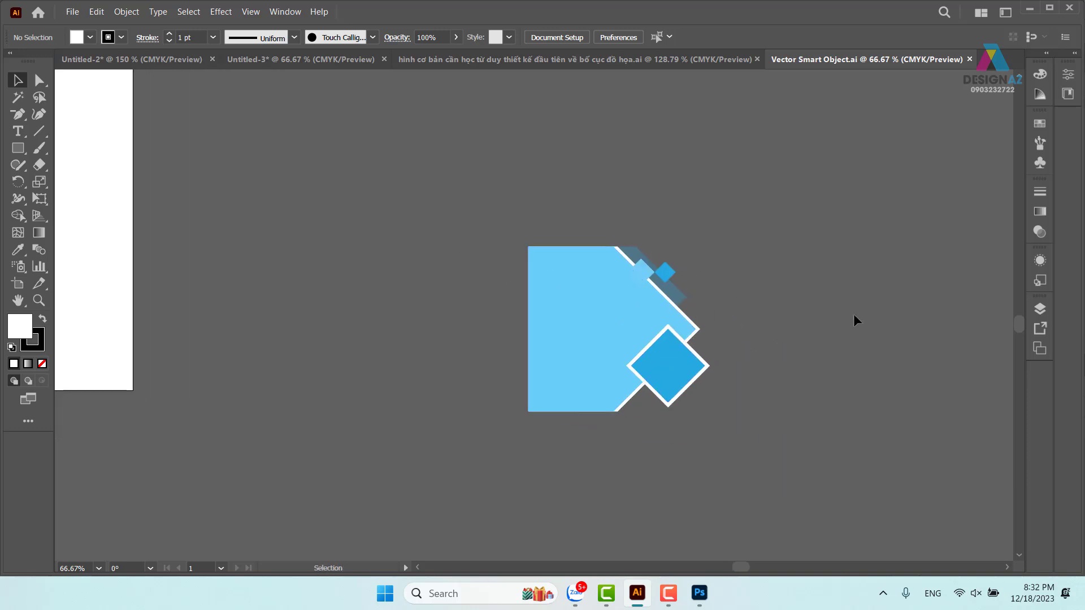
left_click(595, 341)
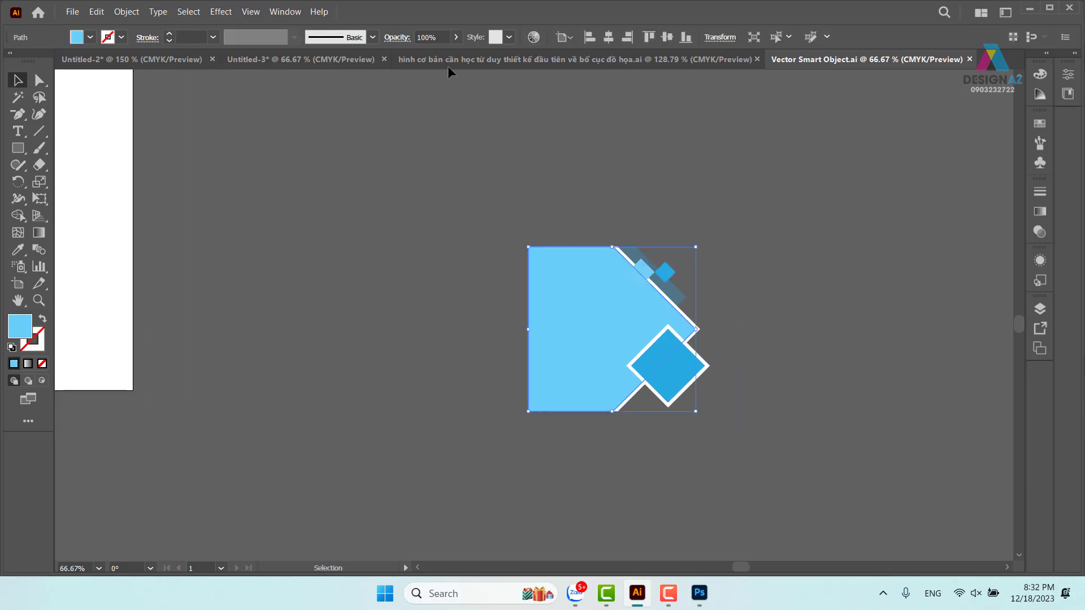
left_click(442, 35)
type("80")
key("Return")
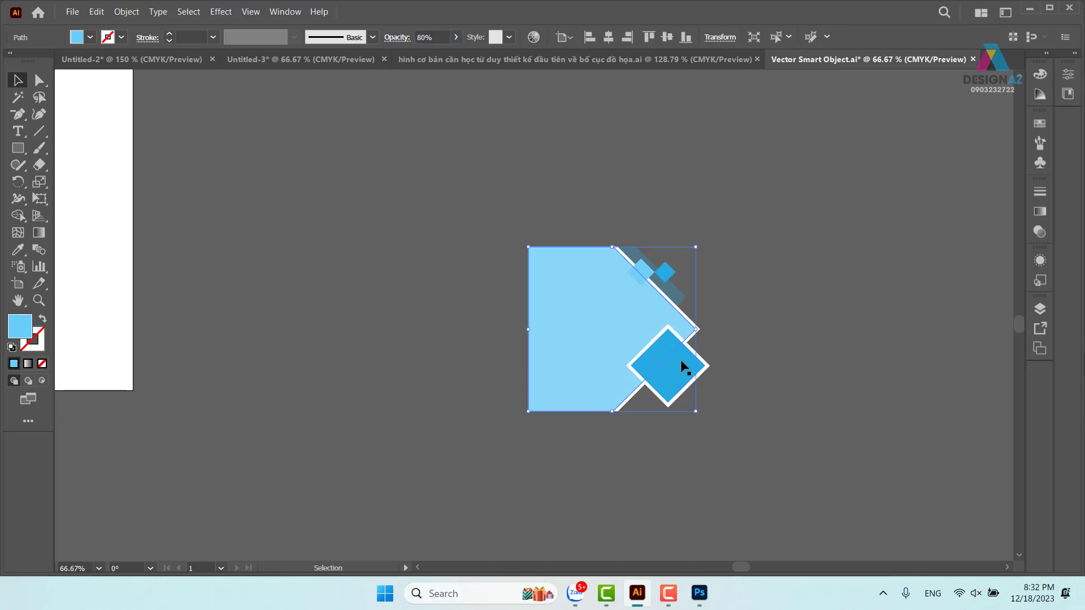
- Save the smart object's artwork and check the banner in Photoshop
left_click(828, 313)
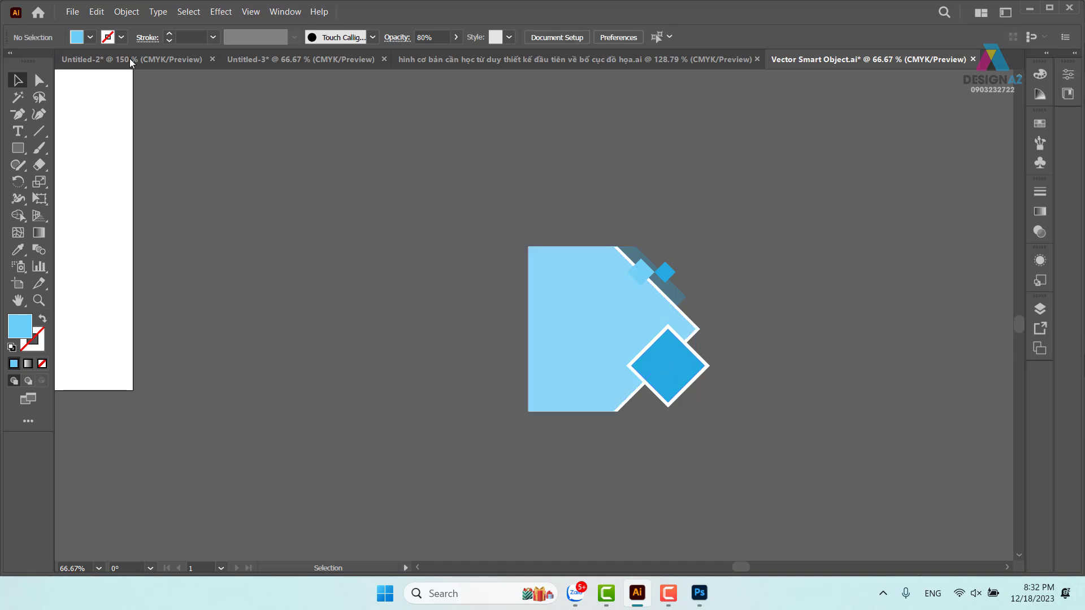
left_click(72, 12)
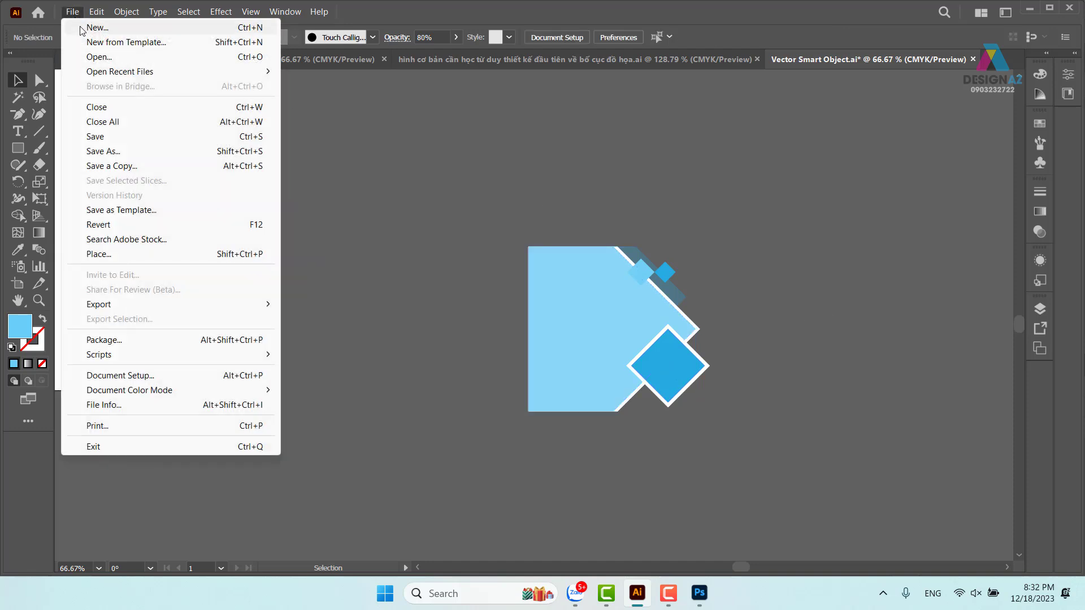
left_click(151, 138)
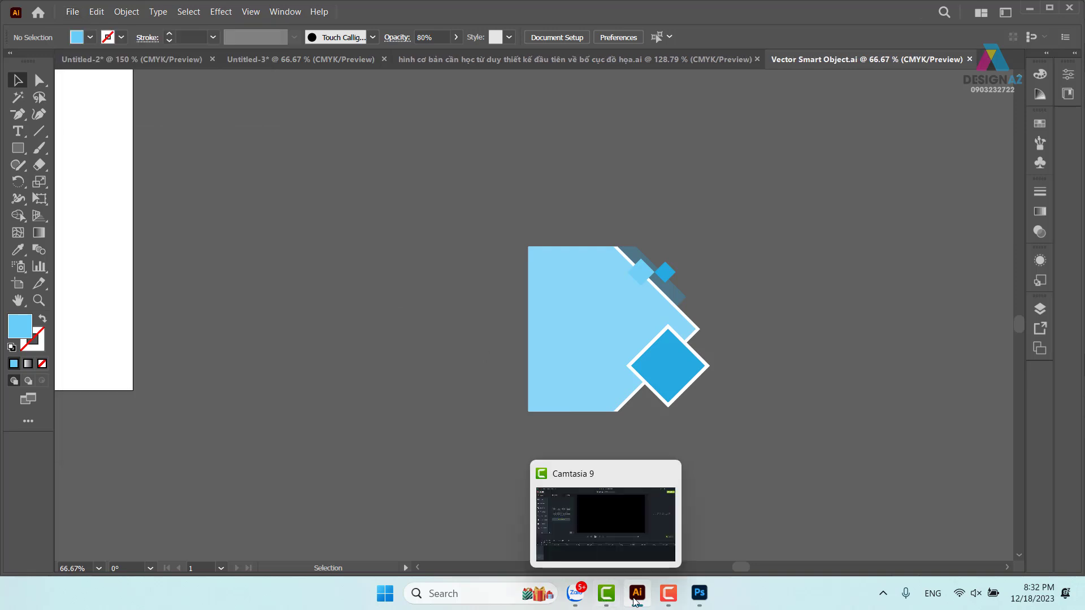
left_click(699, 593)
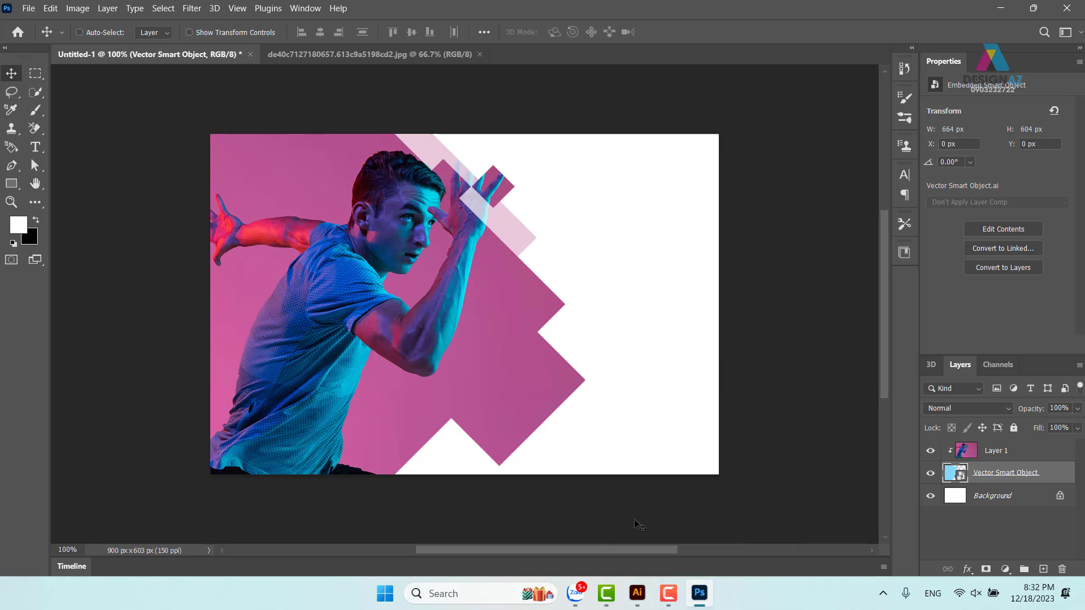
- Inspect the Photoshop layers, selecting Layer 1 and then the Vector Smart Object layer
left_click(637, 593)
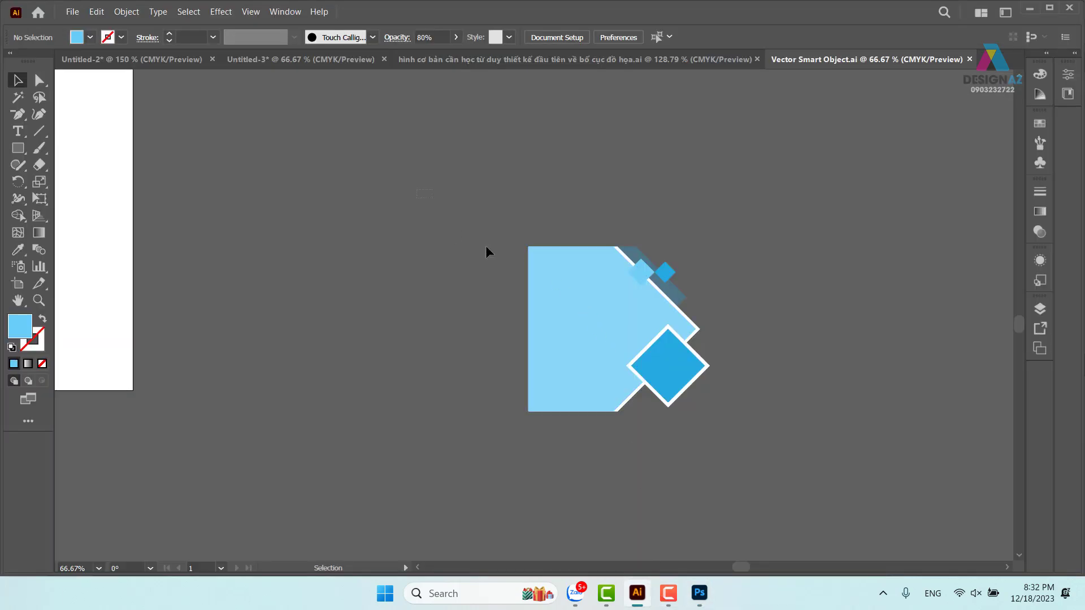
key("ctrl+a")
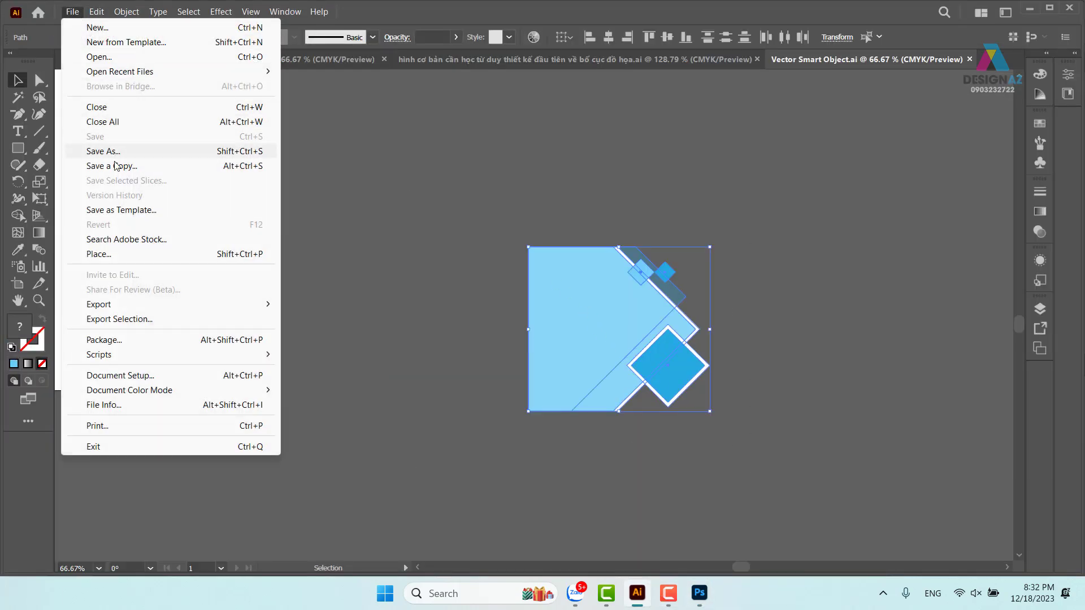
left_click(699, 592)
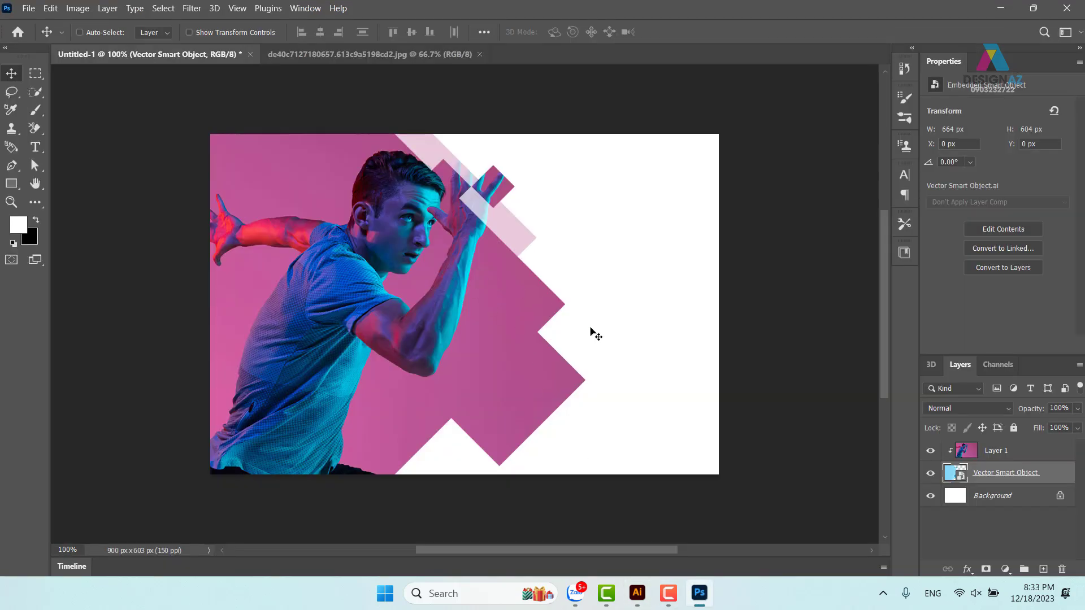
left_click(1025, 451)
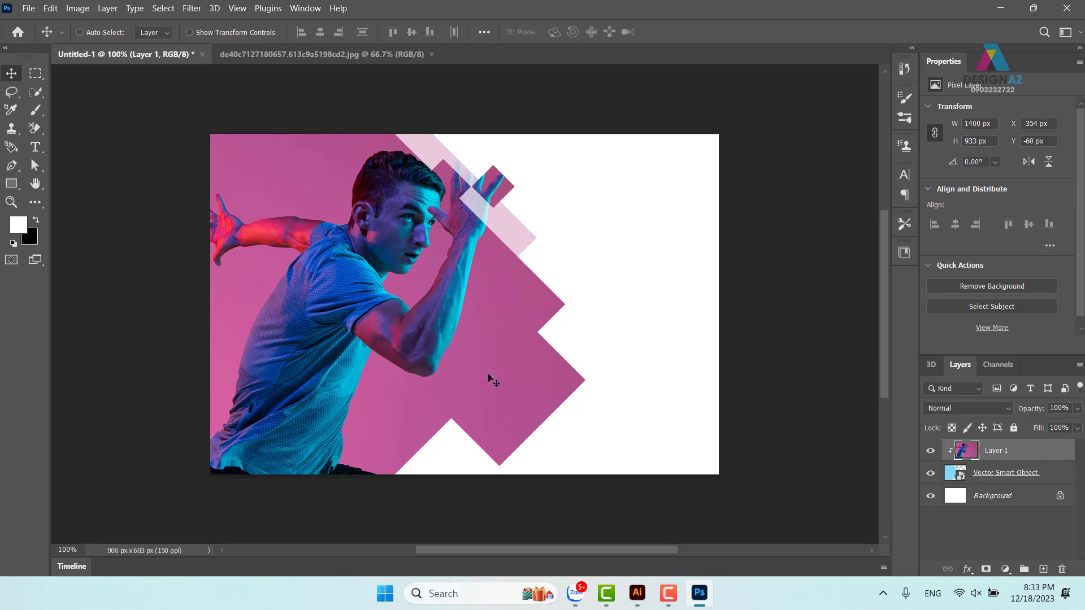
left_click_drag(468, 366, 1013, 470)
left_click(1003, 475)
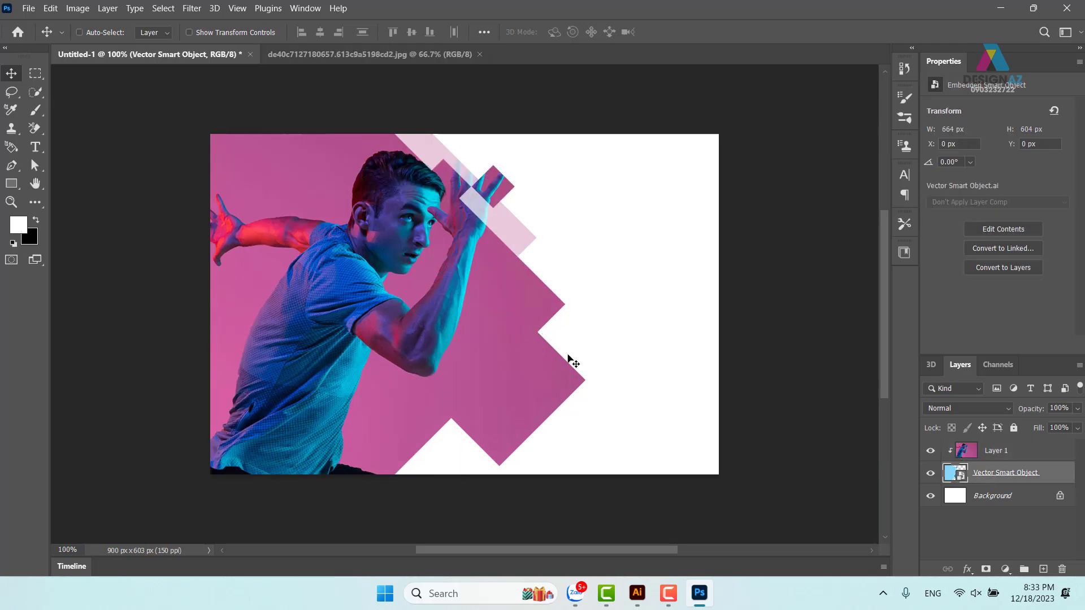
mouse_move(636, 593)
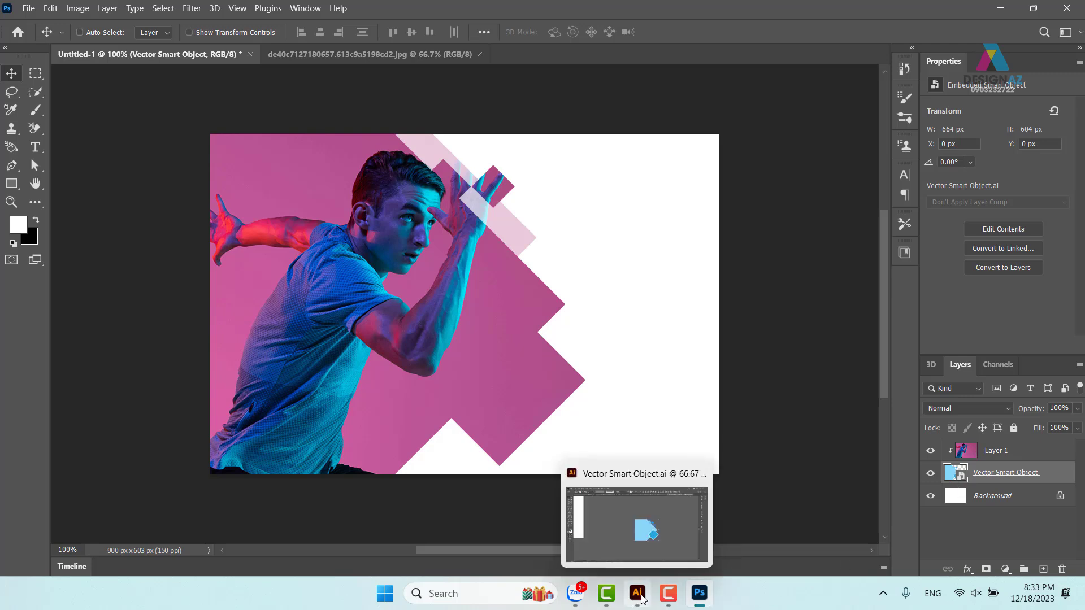
- Set the light-blue shape to 50% opacity, save the artwork, and check the banner
left_click(643, 599)
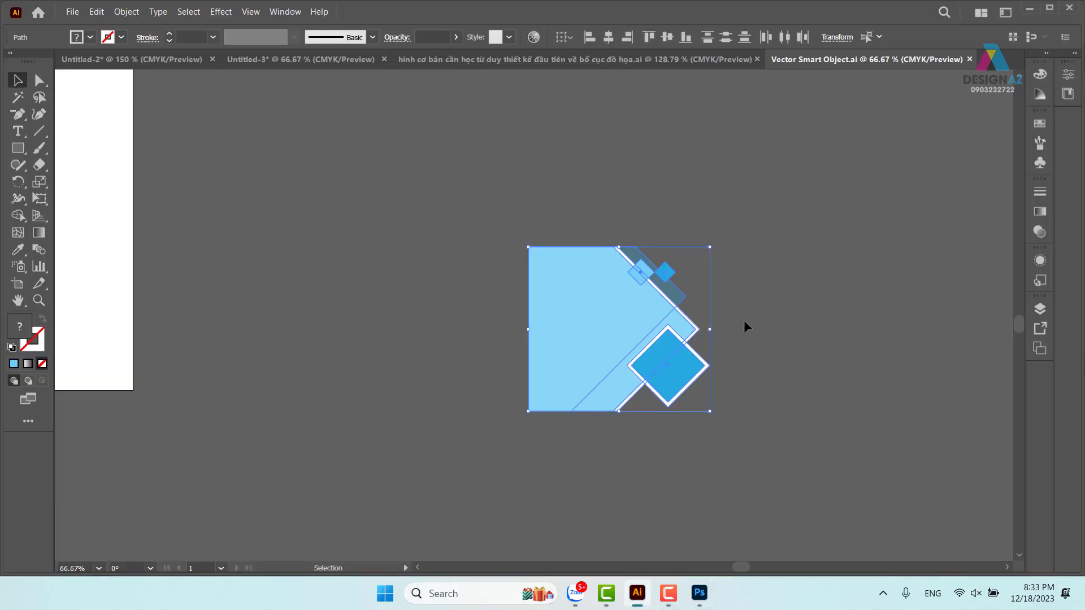
left_click(687, 327)
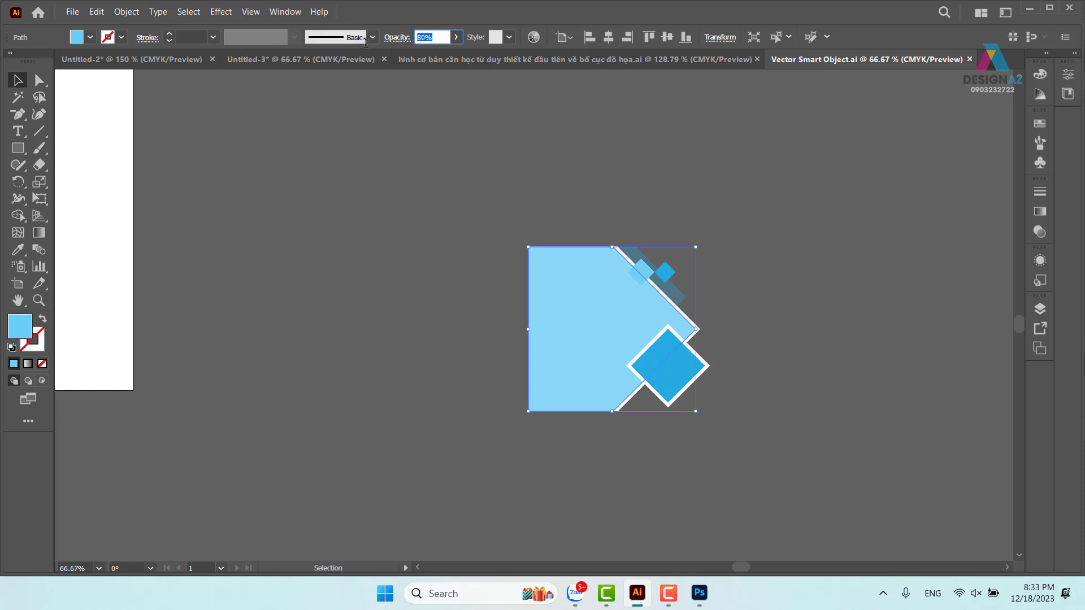
type("50")
key("Return")
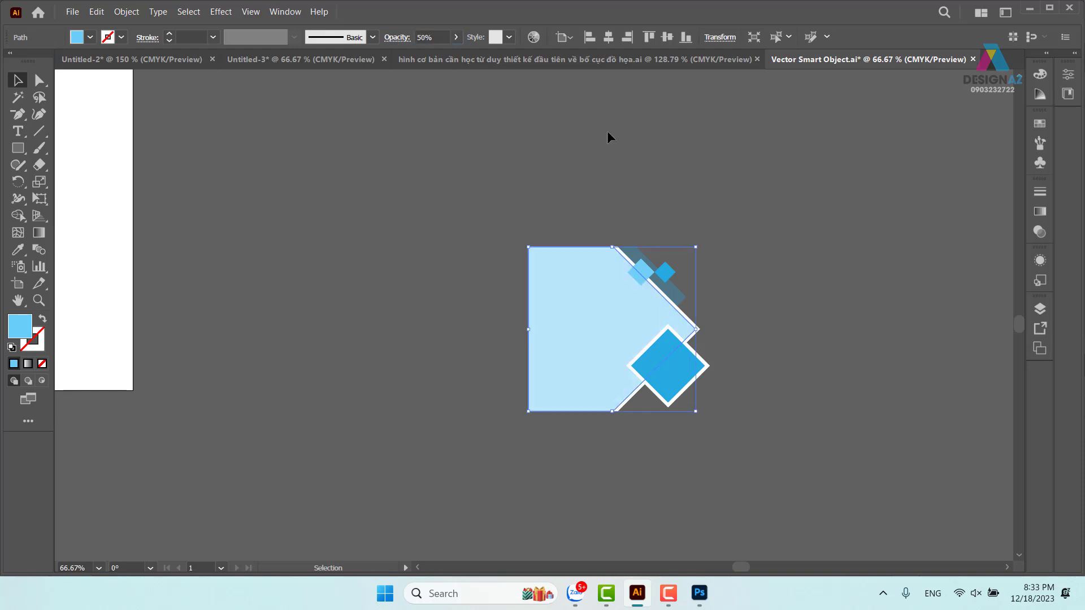
left_click(71, 12)
left_click(170, 143)
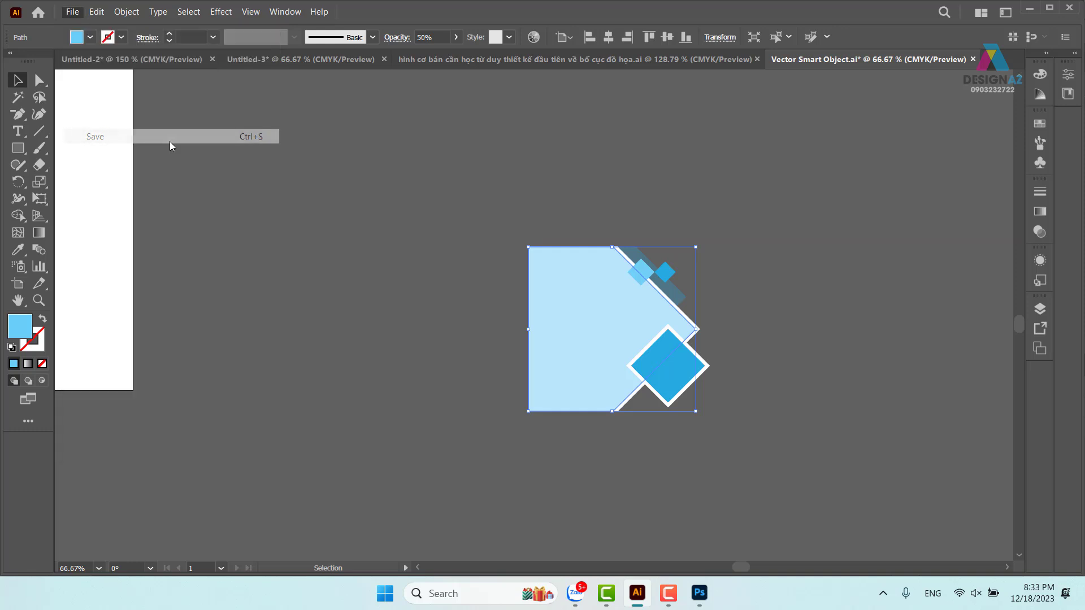
left_click(390, 201)
mouse_move(668, 593)
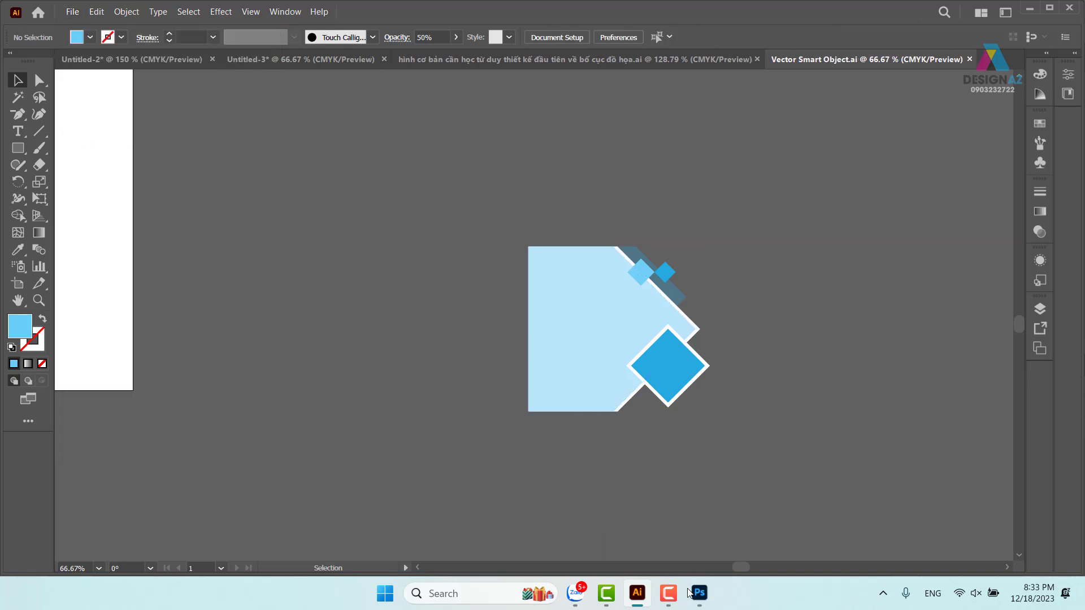
left_click(699, 594)
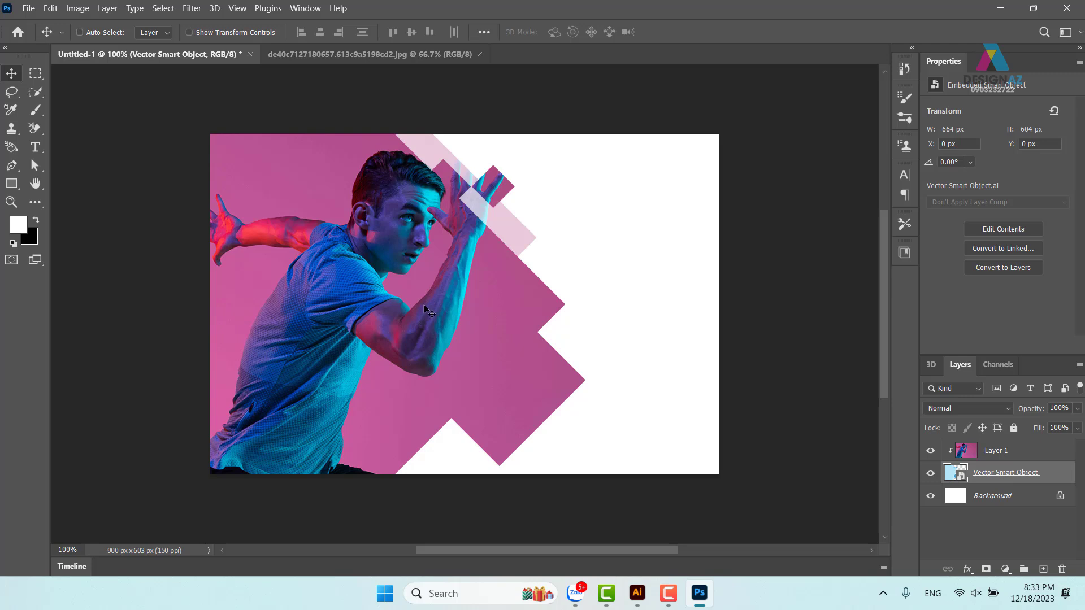
- Close the Vector Smart Object.ai document and return to the Photoshop banner
left_click(637, 594)
left_click(970, 59)
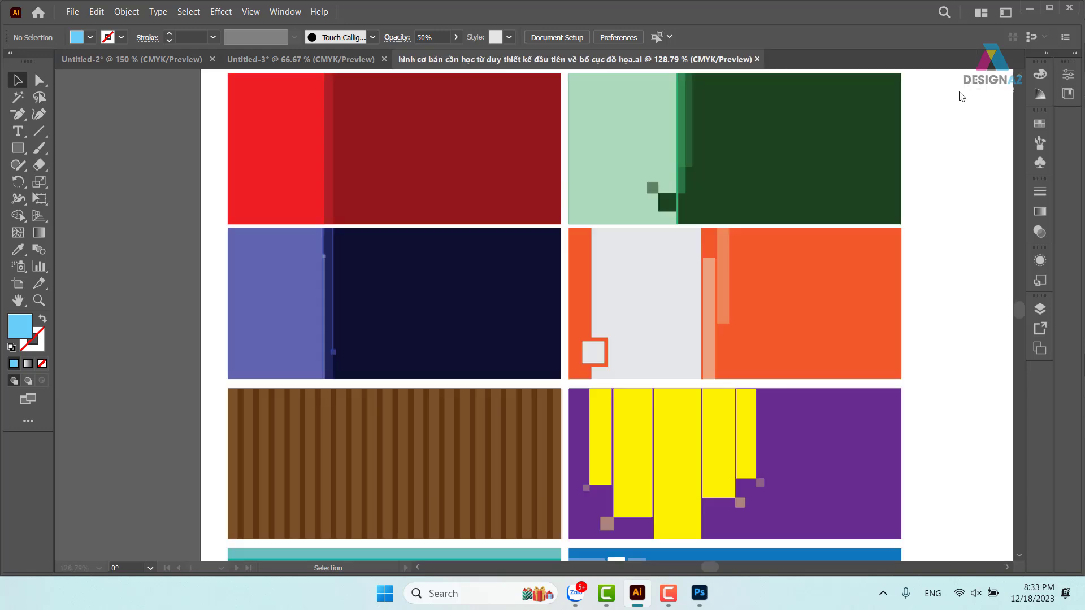
left_click(699, 593)
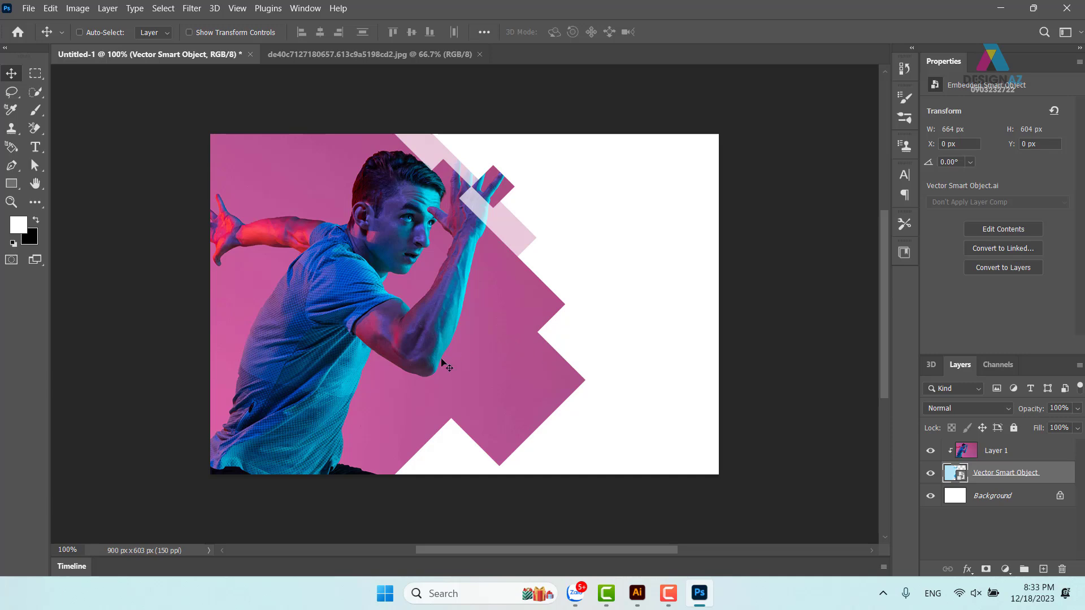
- Save the banner to the Desktop as 22222.psd with Maximize Compatibility on
key("ctrl+s")
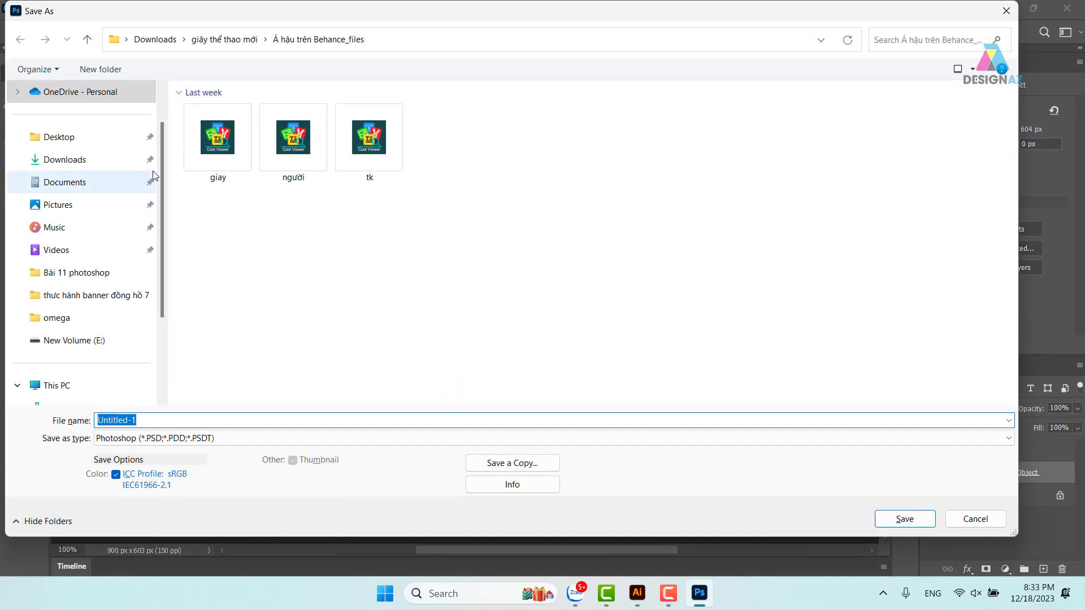
left_click(92, 139)
left_click(212, 415)
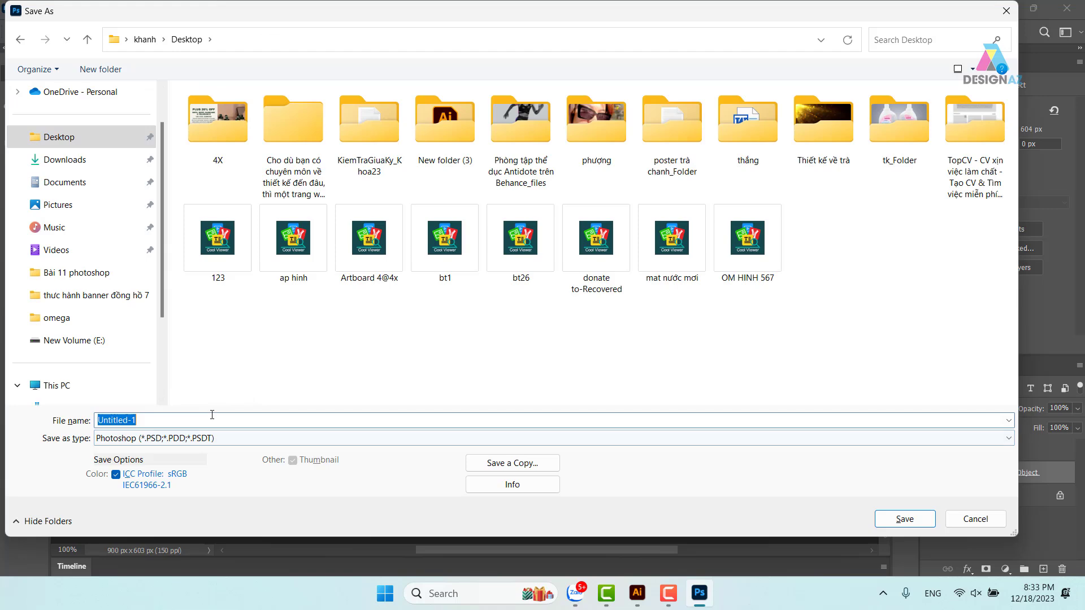
type("22222")
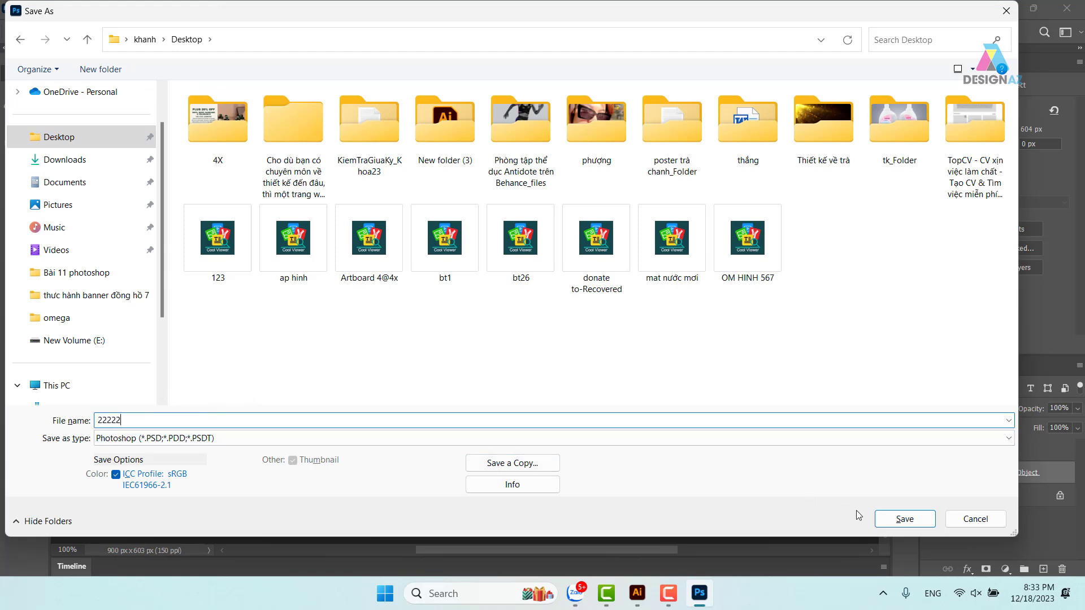
left_click(904, 519)
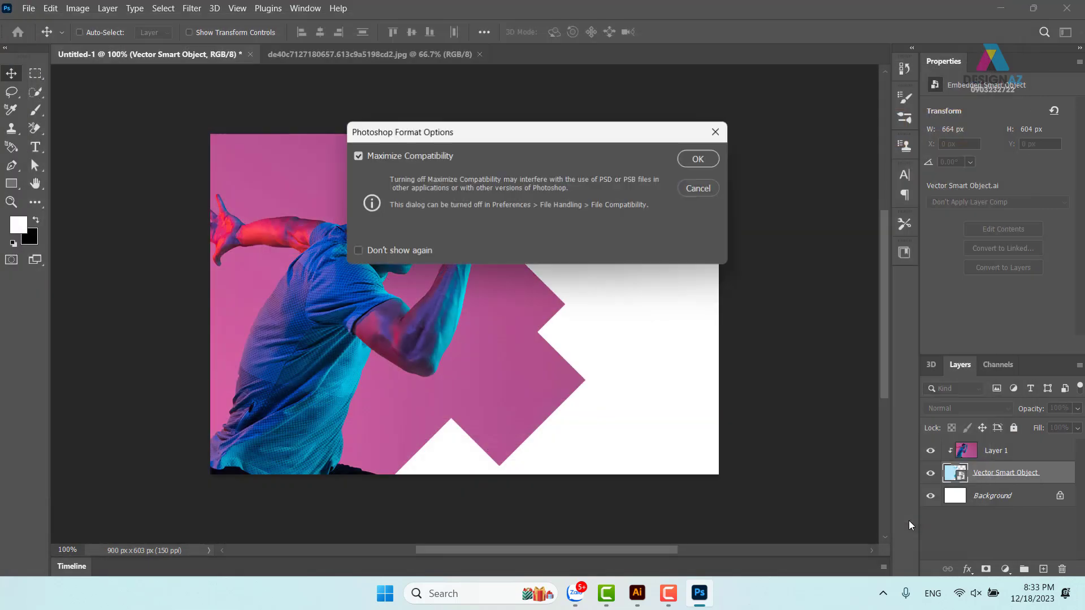
left_click(701, 161)
double_click(960, 476)
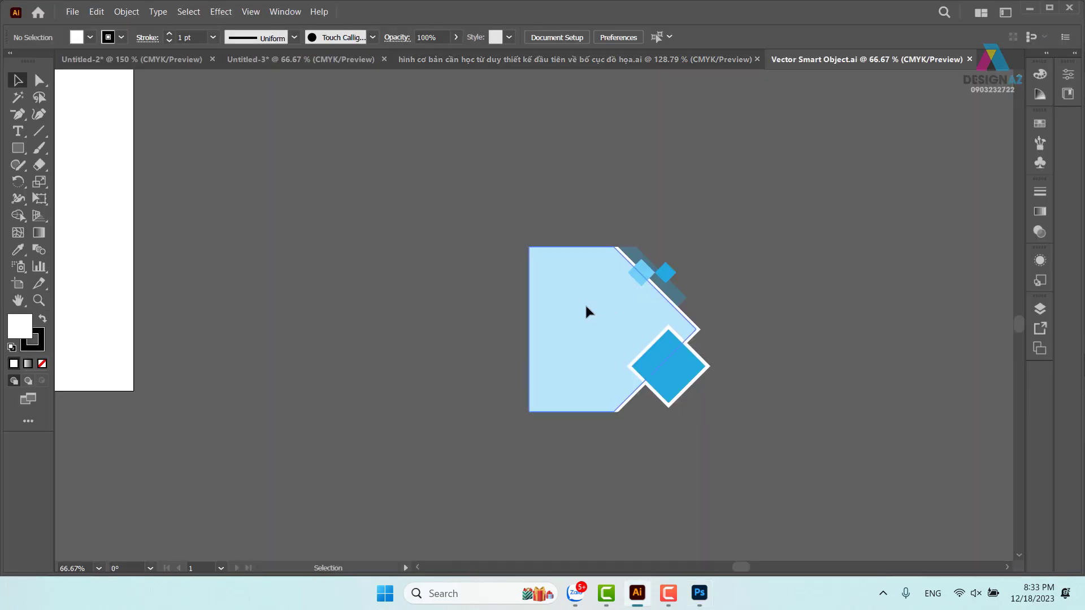
- Try 10% opacity on the light-blue shape, undo an accidental move, and restore it to 100%
left_click(586, 308)
double_click(443, 38)
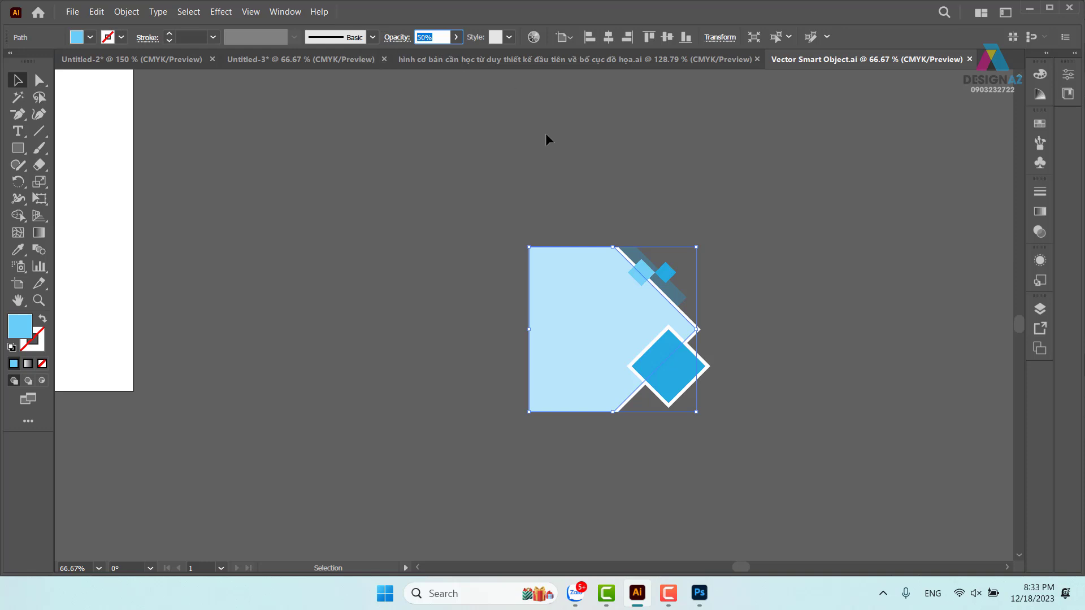
type("10")
key("Return")
left_click_drag(603, 309, 421, 305)
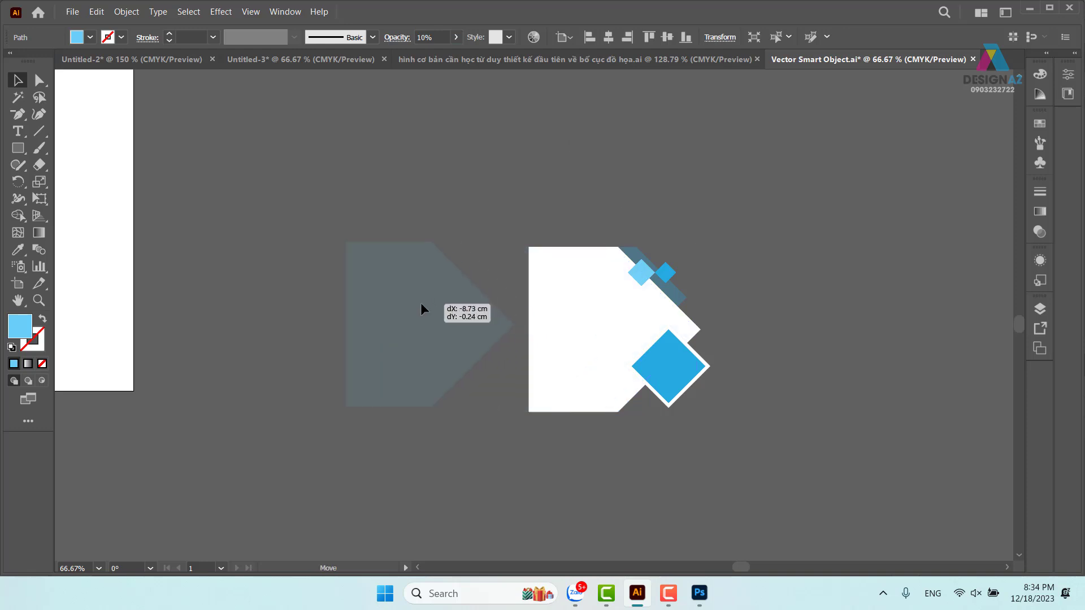
key("ctrl+z")
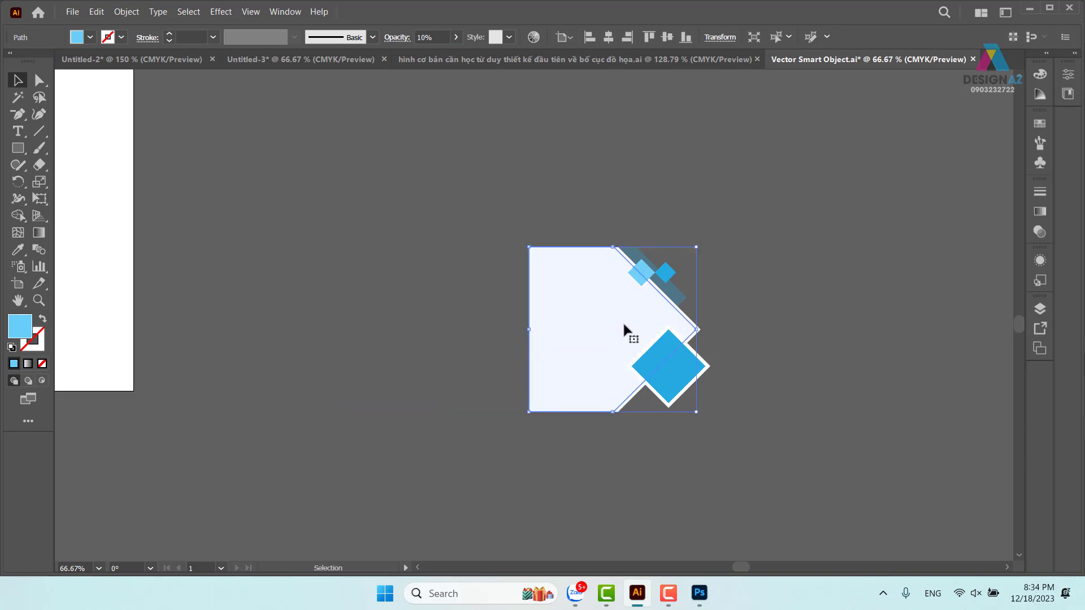
left_click(438, 41)
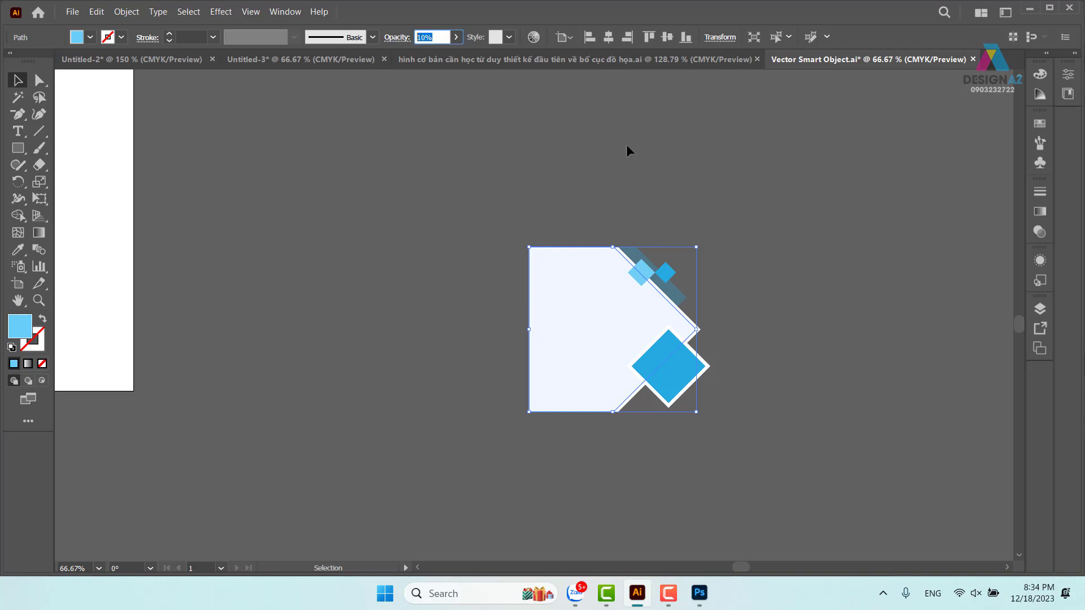
type("100")
key("Return")
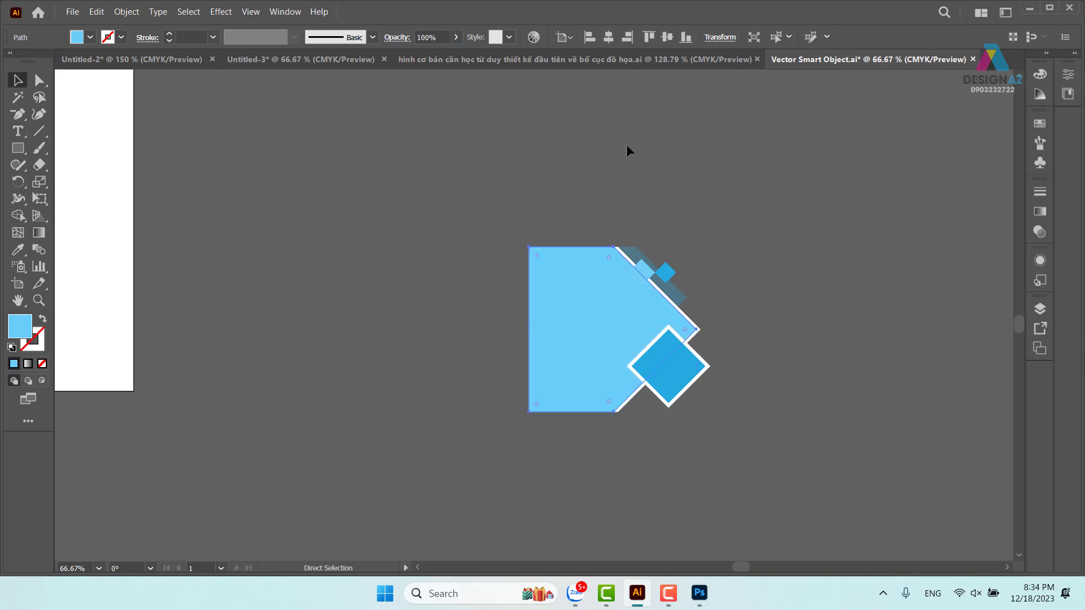
- Set the white shape behind the light-blue one to 50% opacity
scroll(627, 146, "up", 3)
scroll(640, 213, "right", 3)
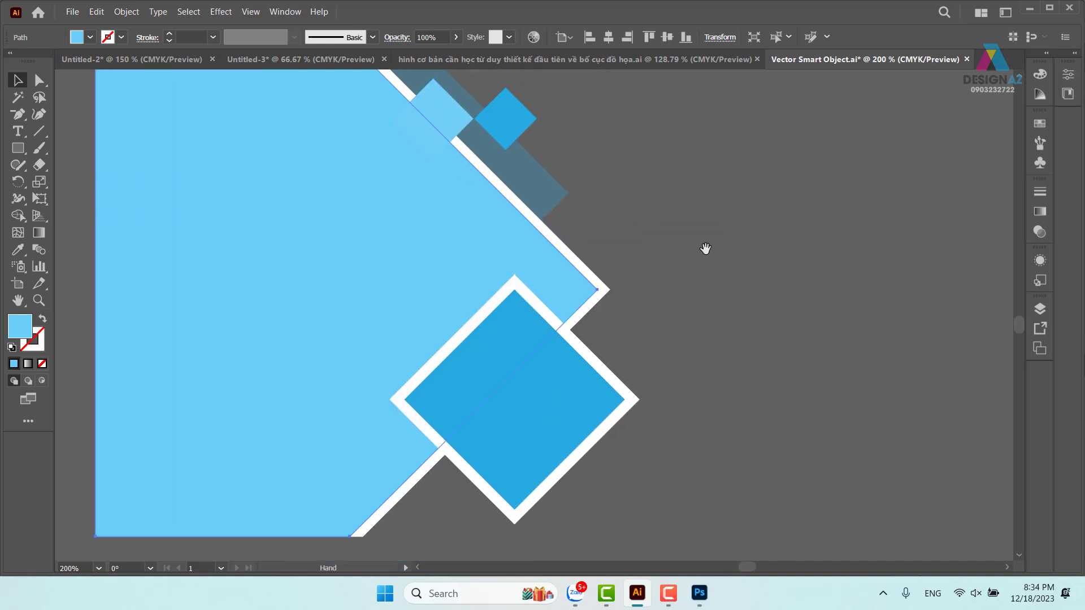
left_click_drag(627, 292, 688, 286)
left_click(444, 38)
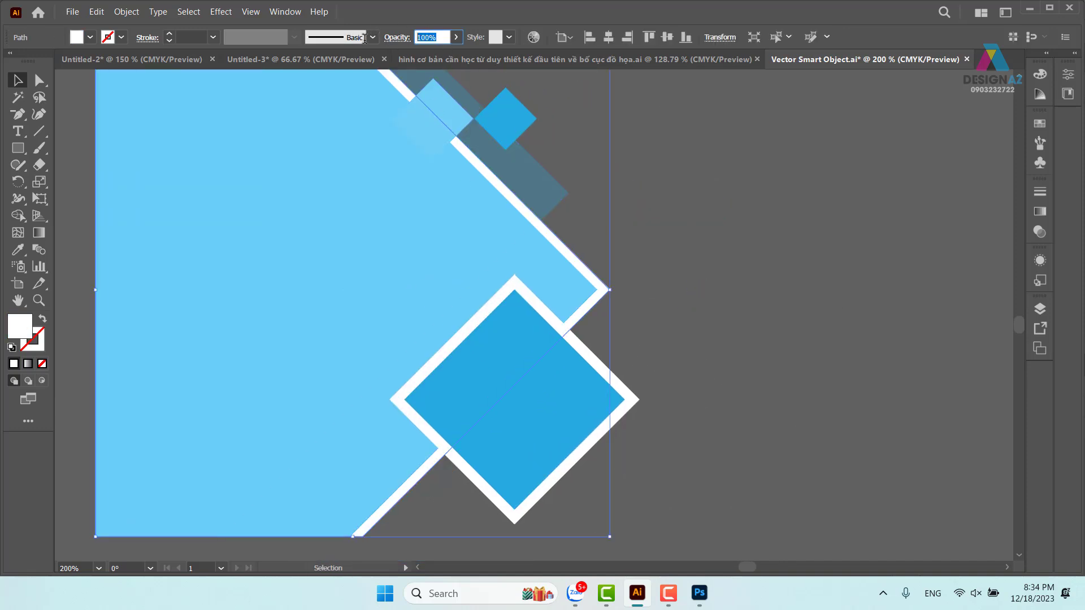
type("50")
key("Return")
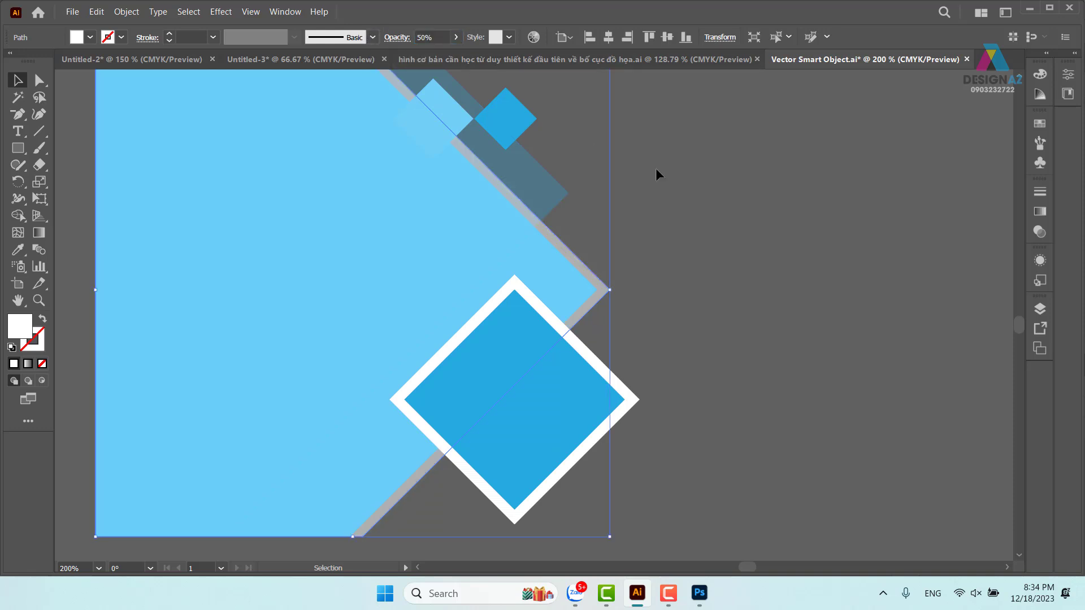
left_click(656, 168)
- Set the light-blue shape to 70% opacity, save, and check the updated banner in Photoshop
left_click(435, 290)
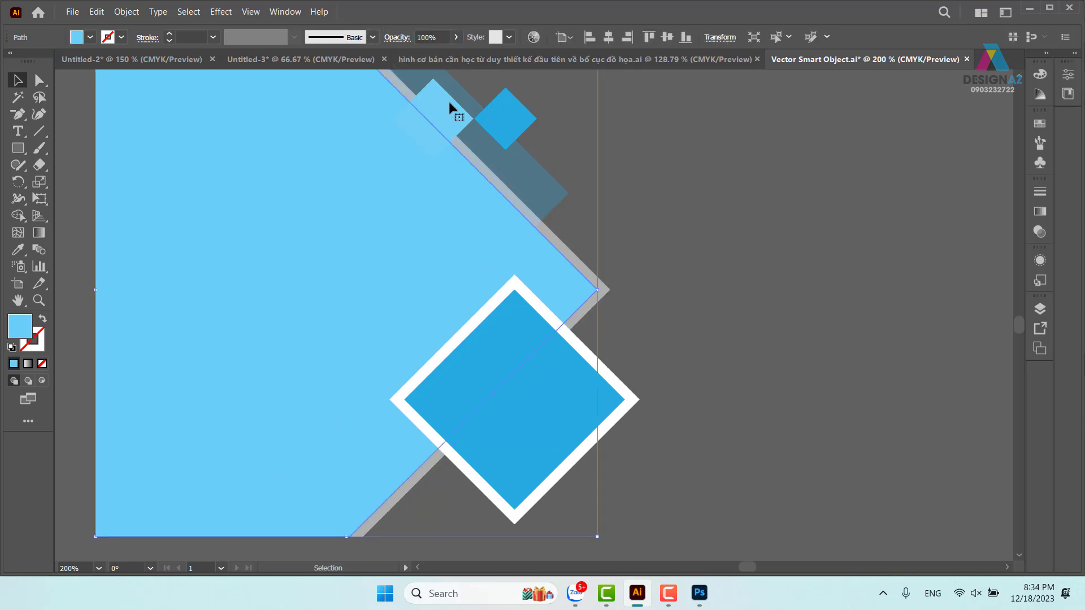
left_click(435, 37)
type("7")
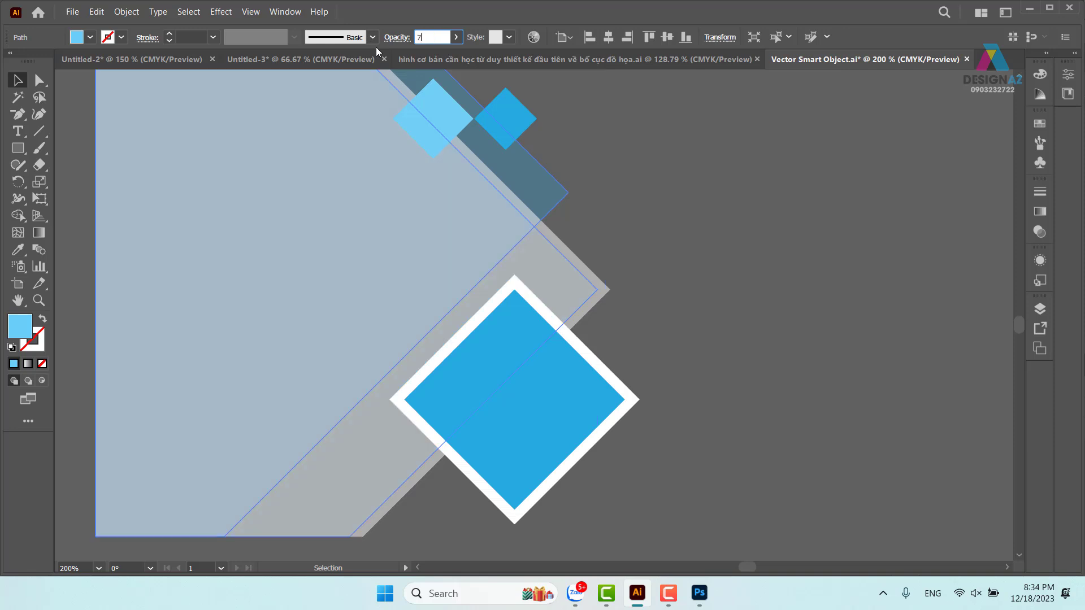
type("0")
key("Return")
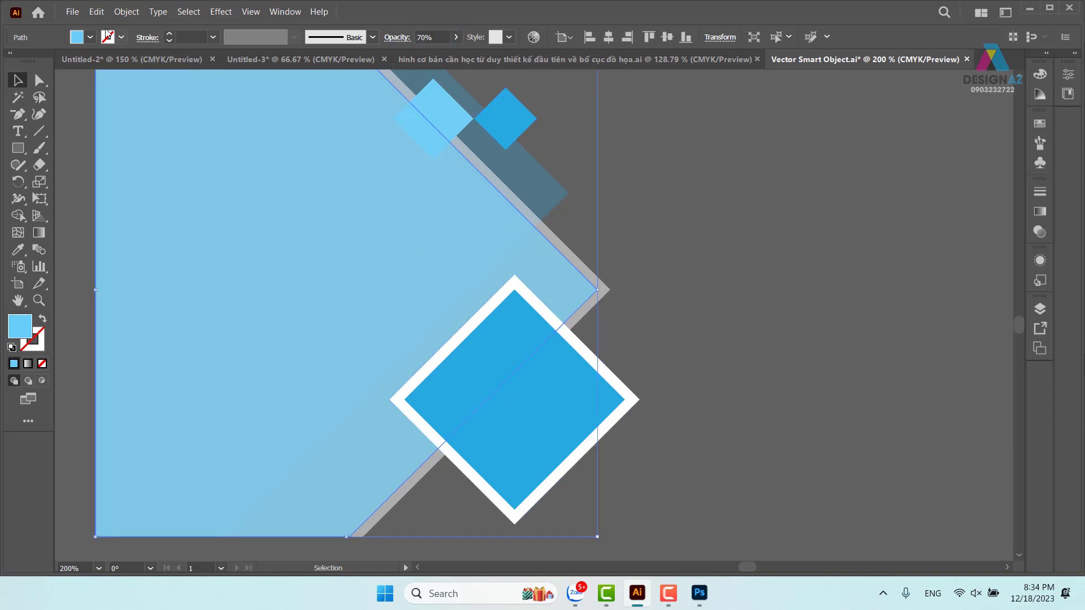
left_click(72, 12)
left_click(130, 138)
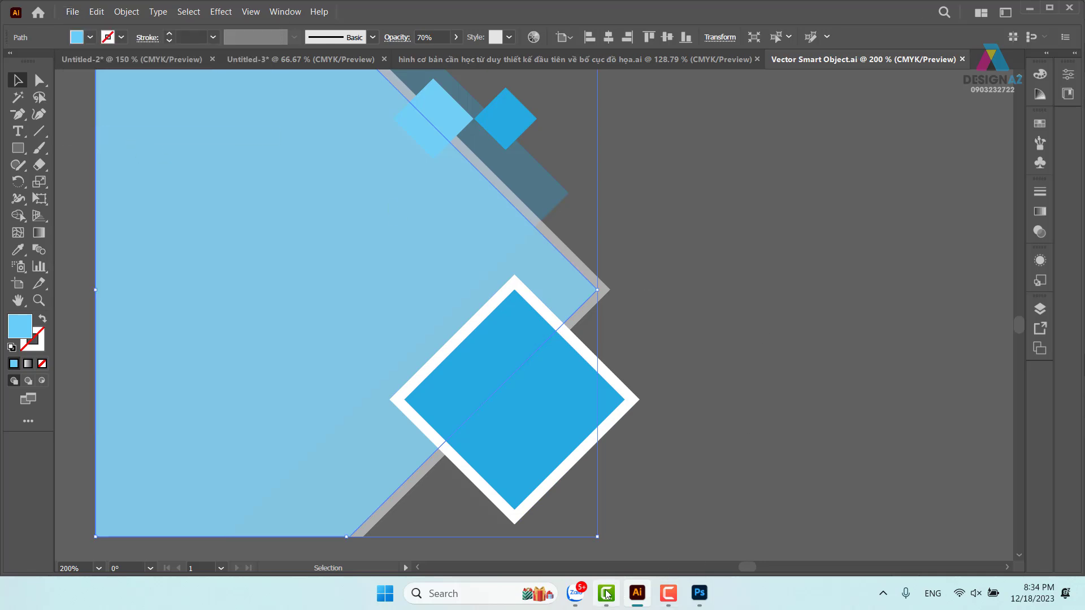
left_click(700, 593)
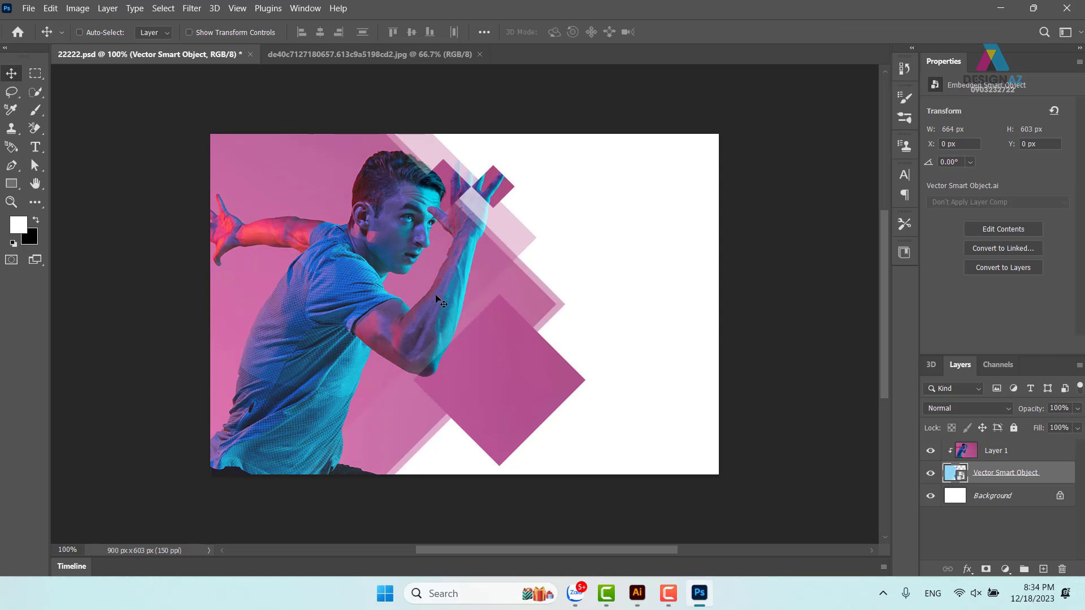
left_click(637, 593)
left_click(559, 276)
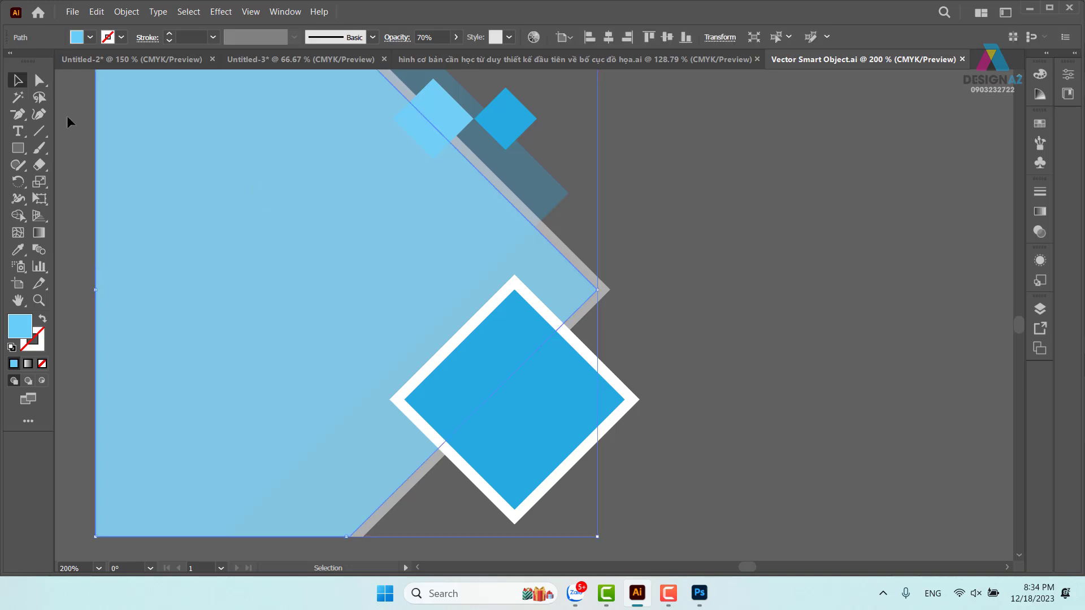
- Round the right corner of the large light-blue shape with a larger radius
left_click(39, 81)
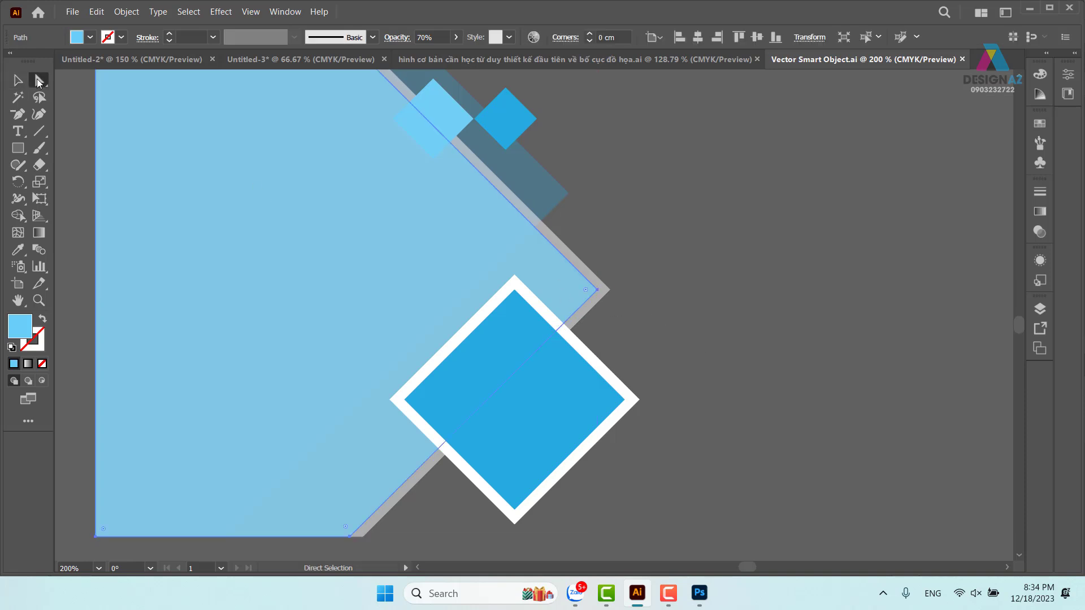
left_click(599, 289)
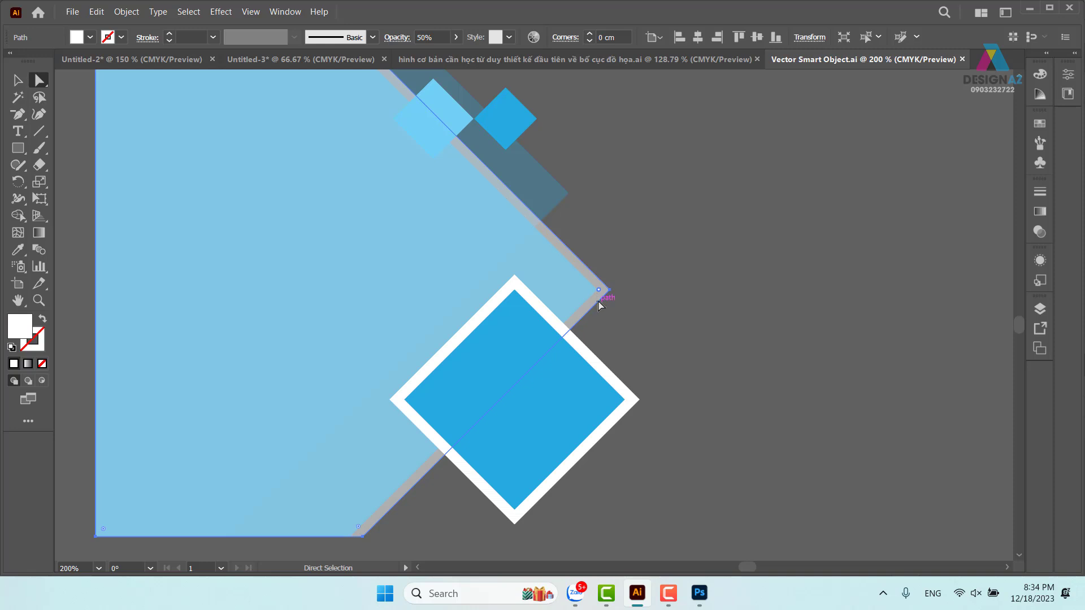
left_click(599, 290)
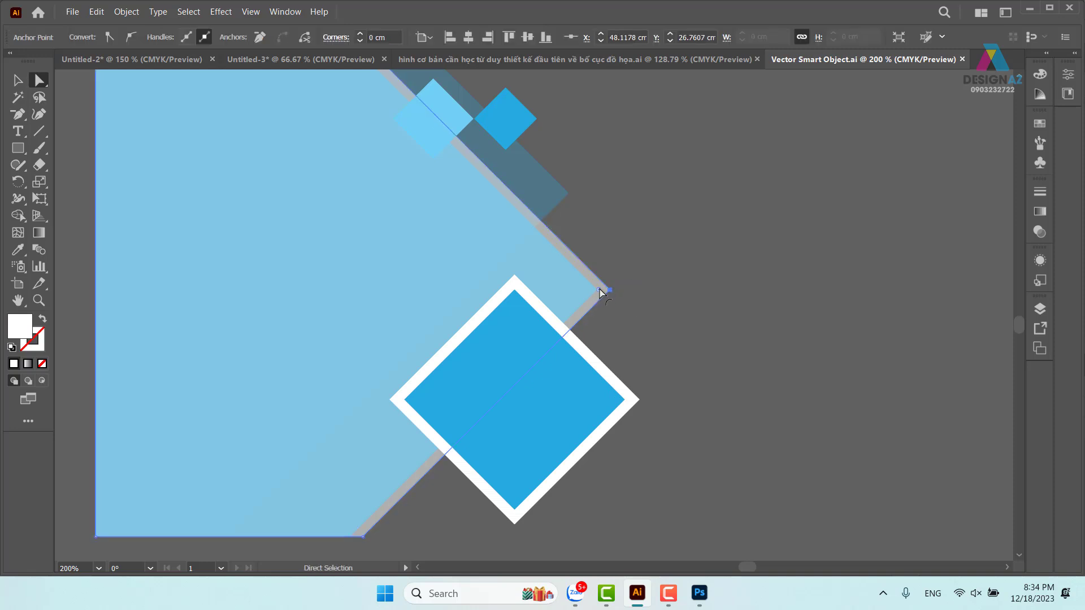
left_click_drag(595, 296, 504, 291)
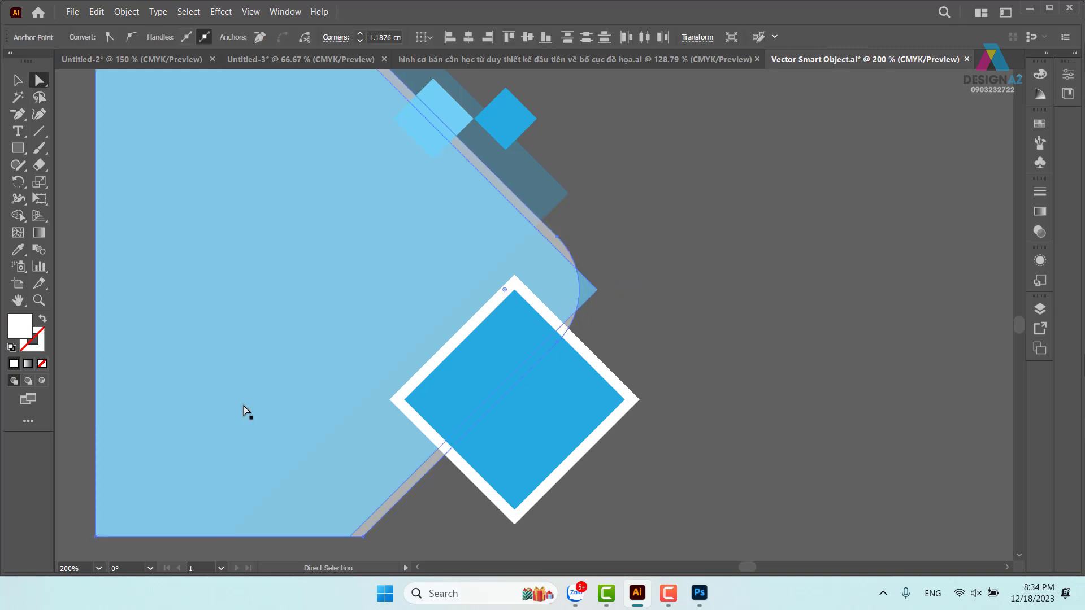
key("ctrl+z")
left_click(601, 317)
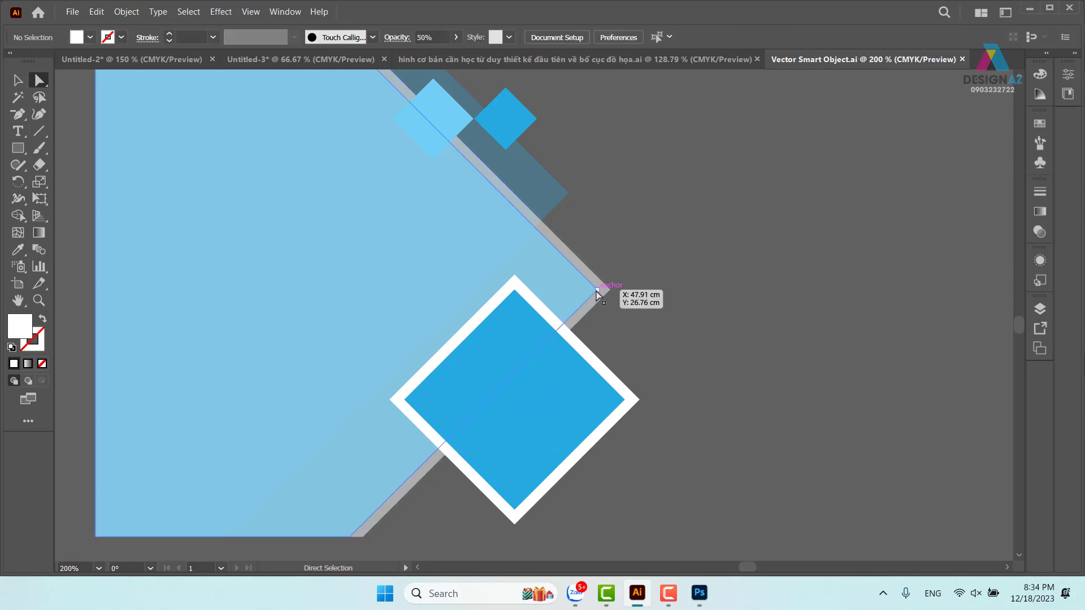
left_click(598, 292)
left_click_drag(586, 294, 539, 305)
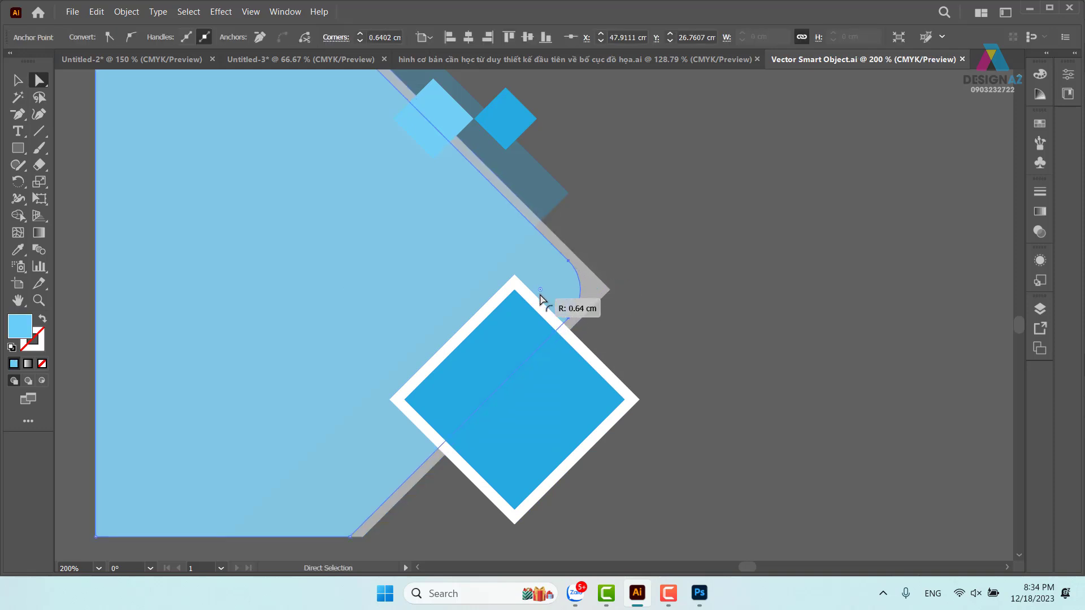
left_click_drag(581, 267, 568, 262)
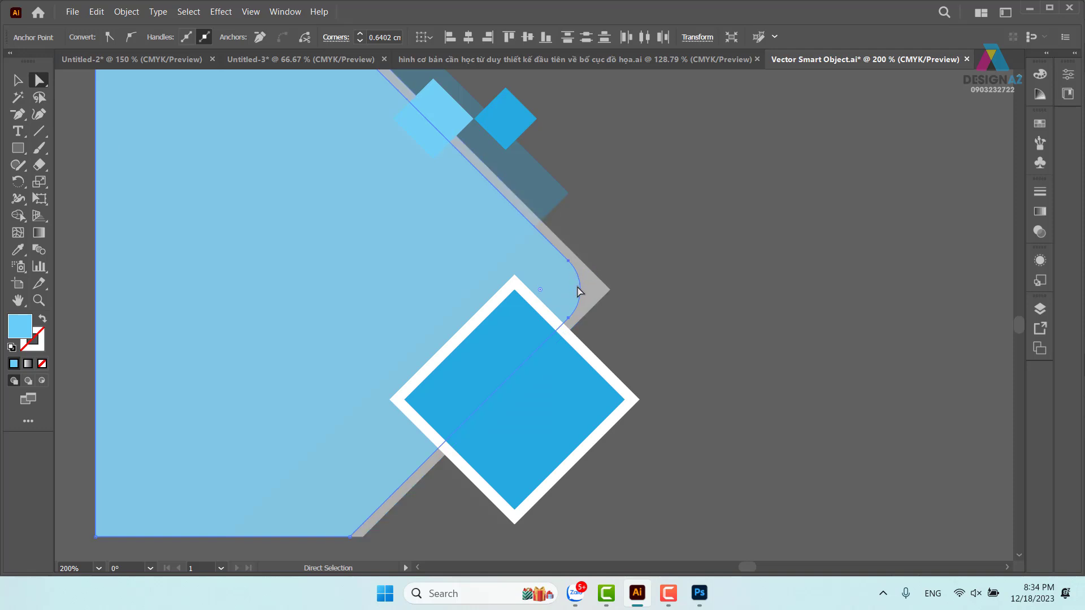
left_click_drag(617, 297, 545, 305)
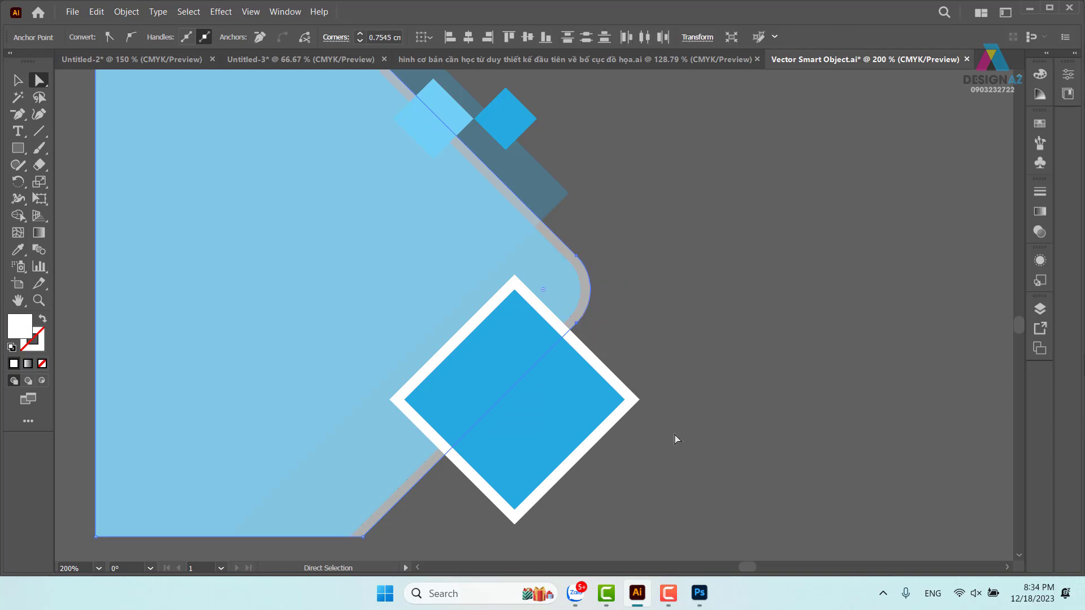
- Round the left and right corners of the inner blue and outer white diamonds
left_click(624, 401)
left_click_drag(598, 401, 551, 417)
left_click(640, 401)
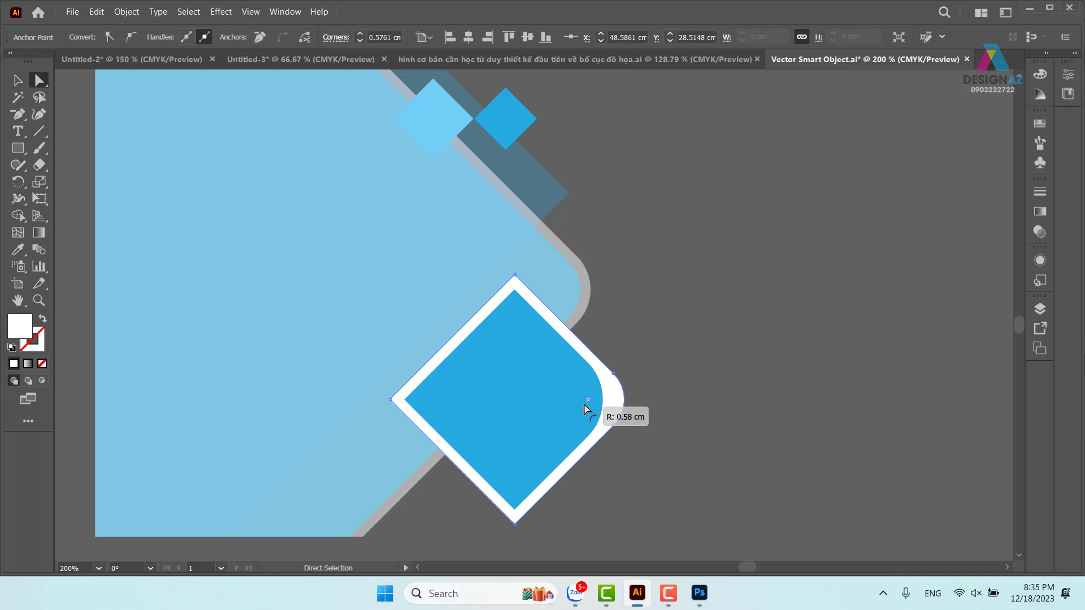
left_click(413, 402)
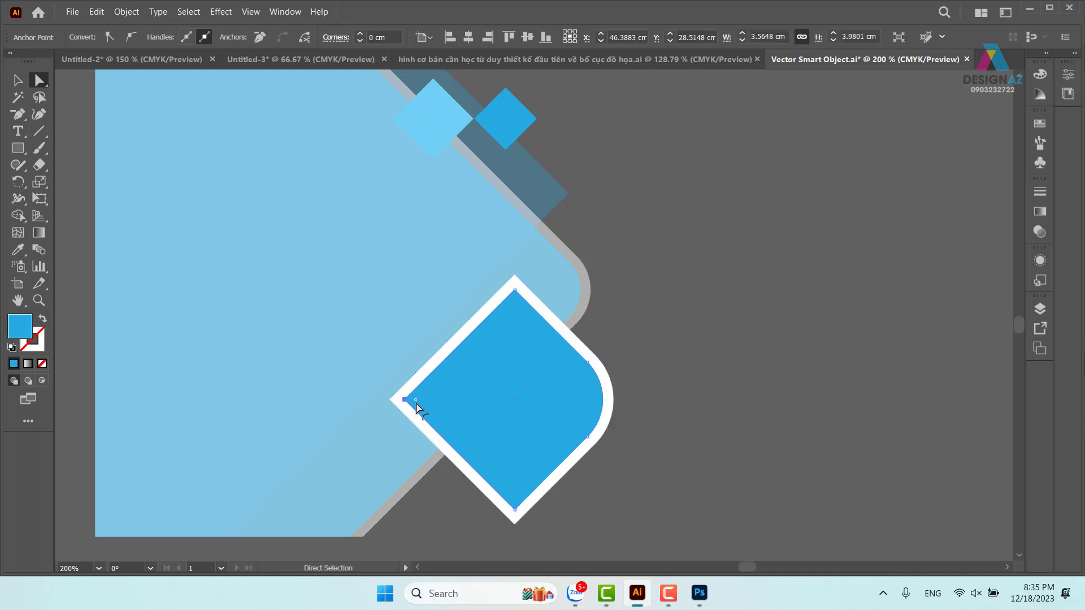
left_click_drag(415, 405, 492, 407)
left_click(391, 403)
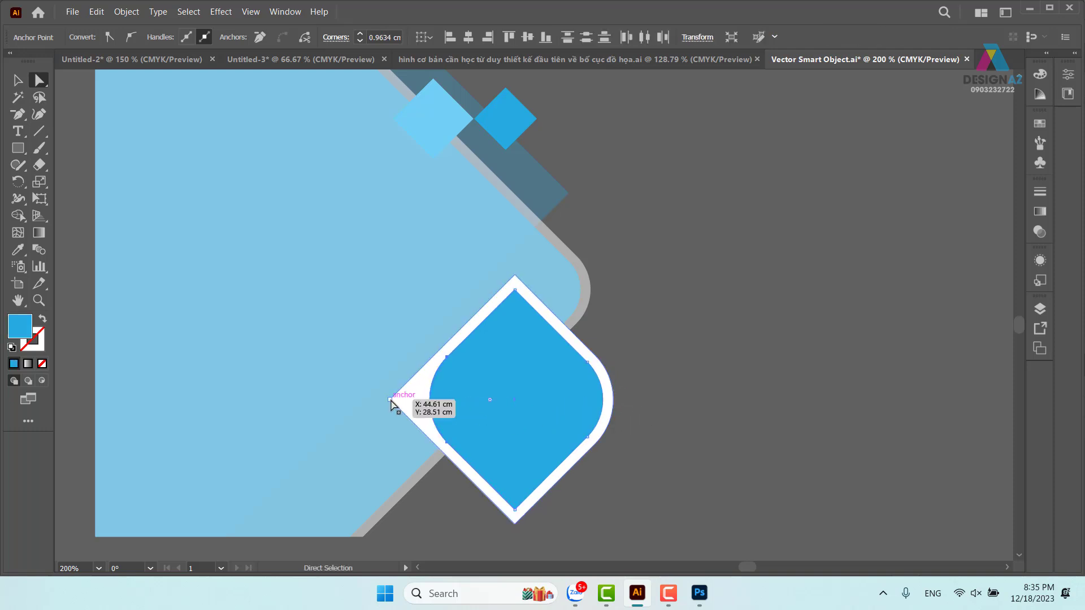
left_click_drag(402, 402, 523, 405)
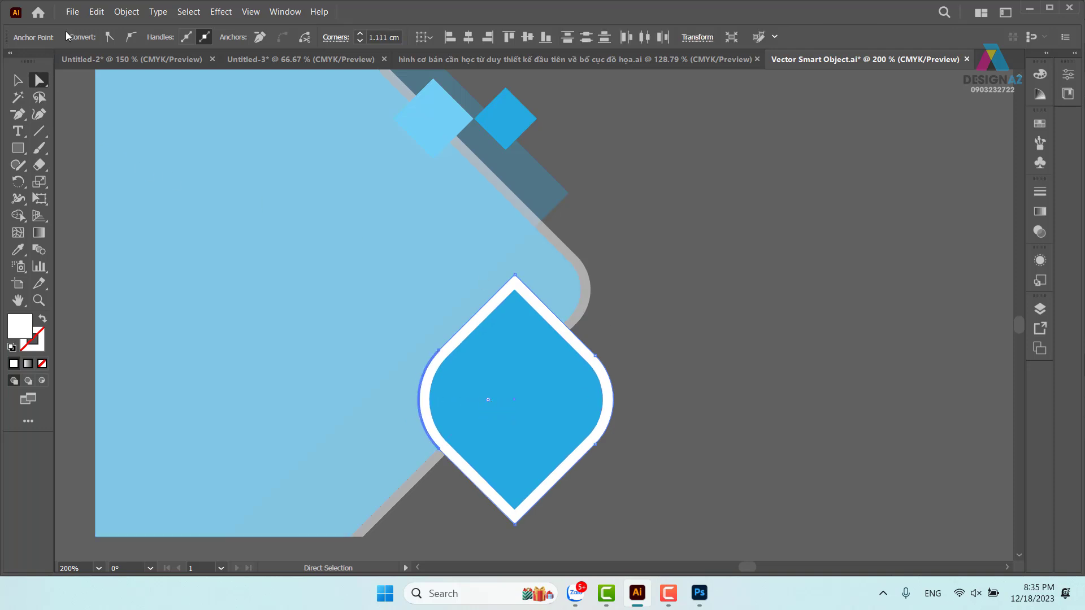
- Save the reshaped artwork and preview the updated banner in Photoshop
left_click(72, 12)
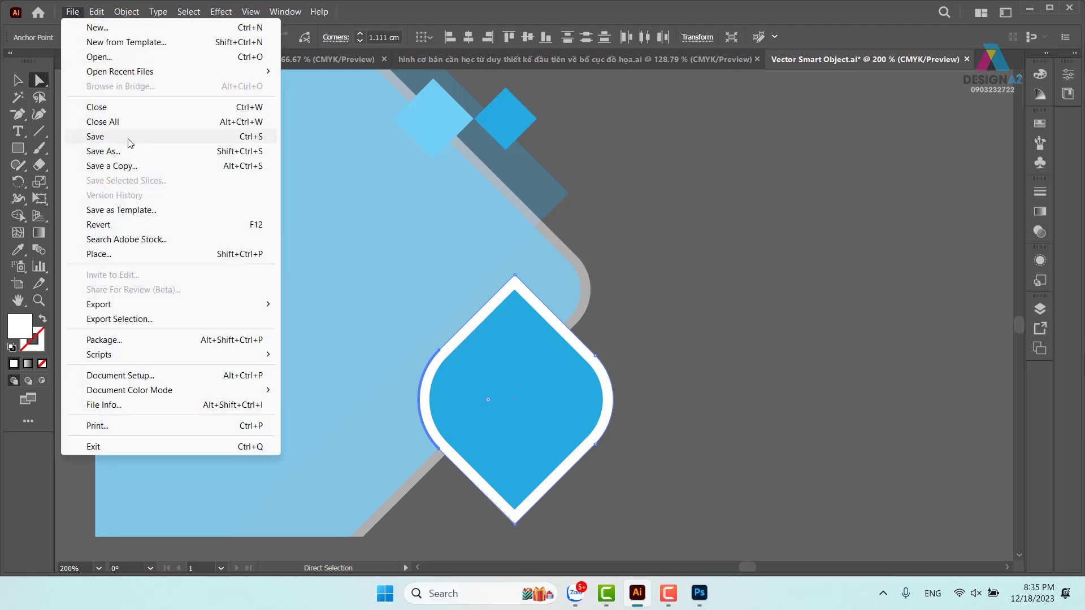
left_click(129, 138)
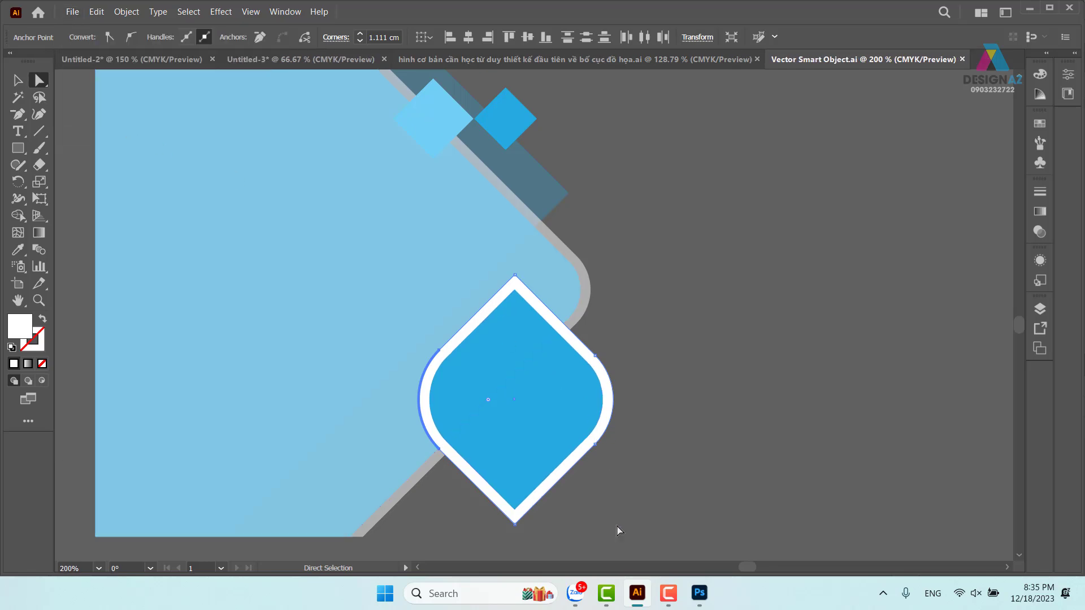
left_click(708, 600)
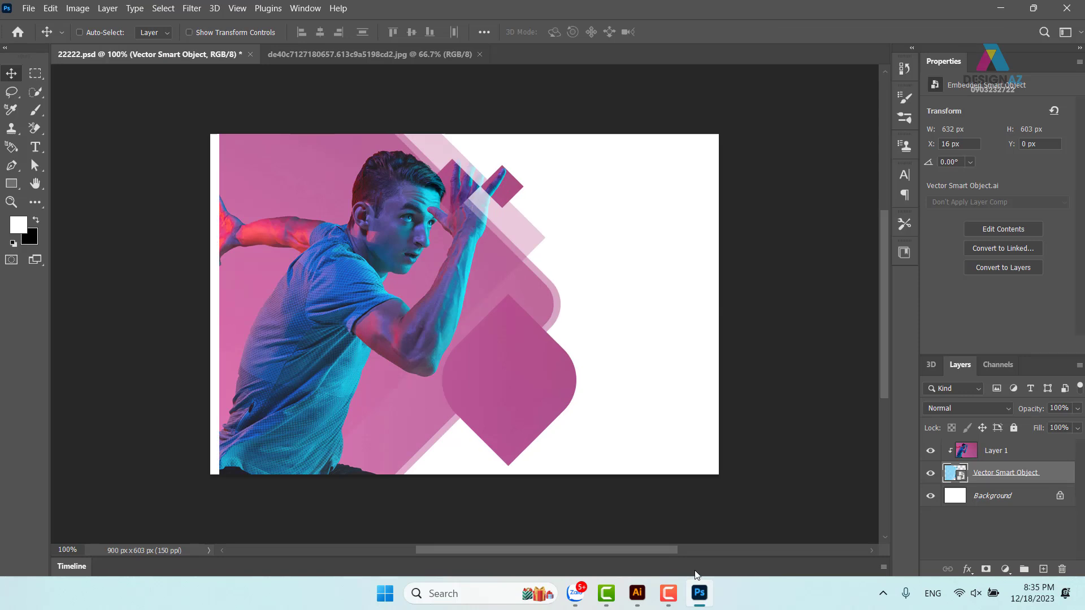
left_click(637, 593)
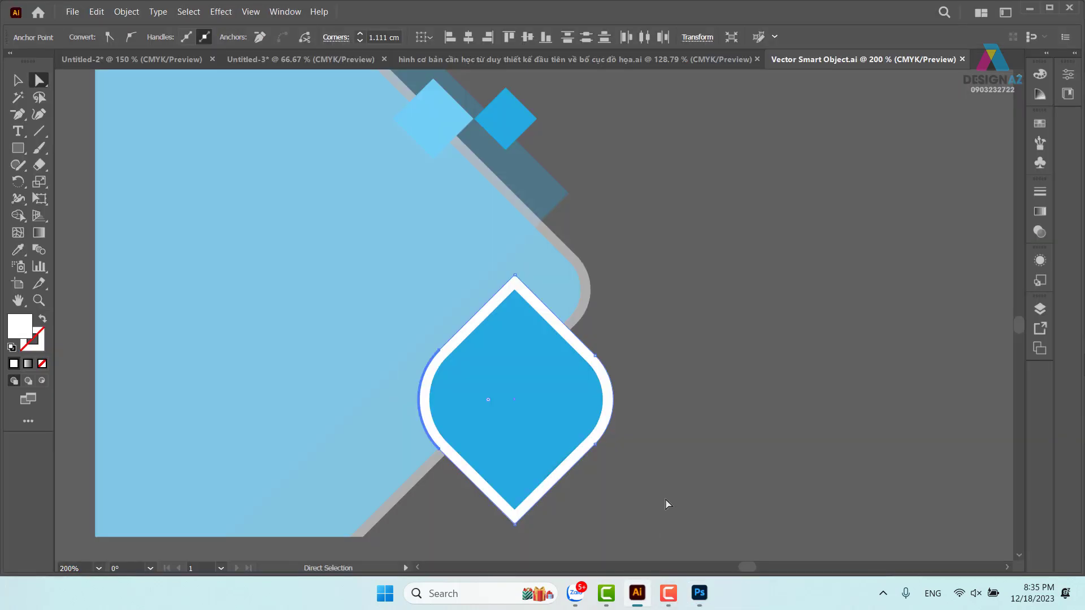
key("ctrl+minus")
key("ctrl+minus")
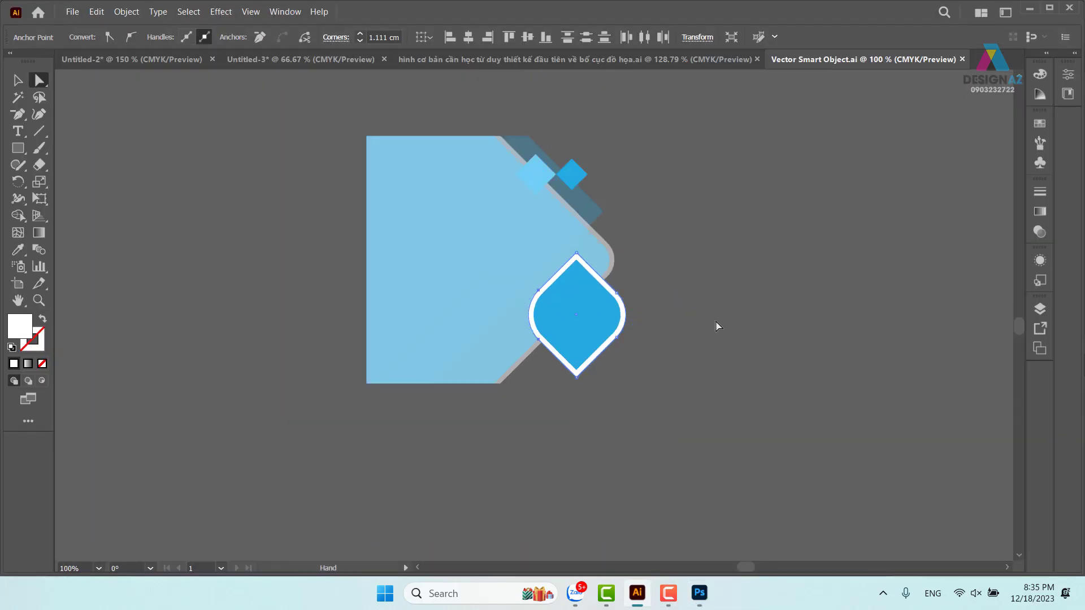
- Draw a large white circle over the artwork with the Ellipse tool
left_click_drag(791, 335, 743, 349)
left_click(17, 80)
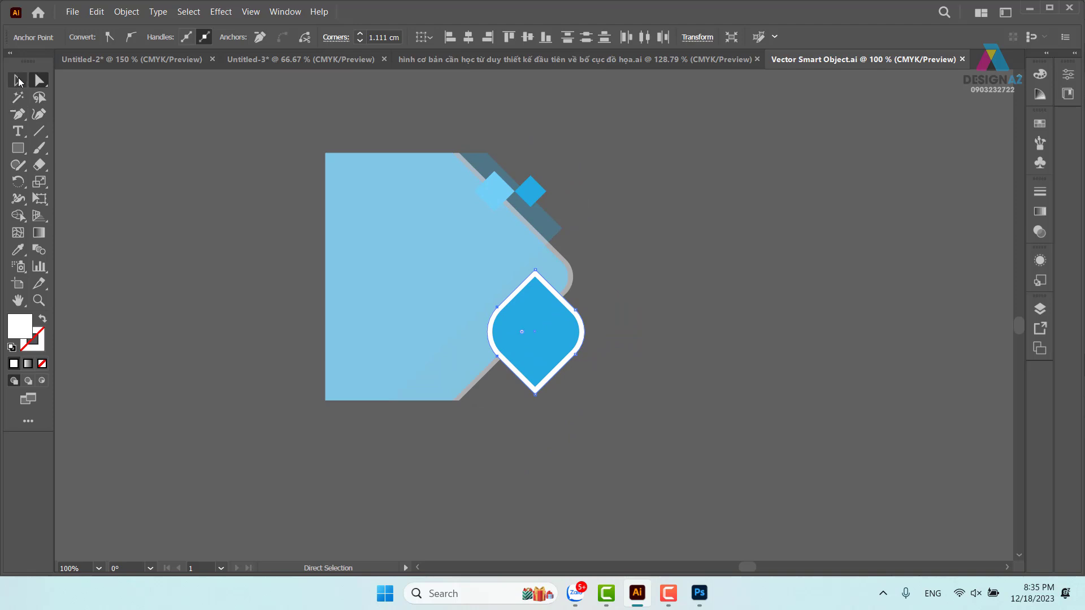
left_click(104, 157)
left_click_drag(23, 151, 71, 181)
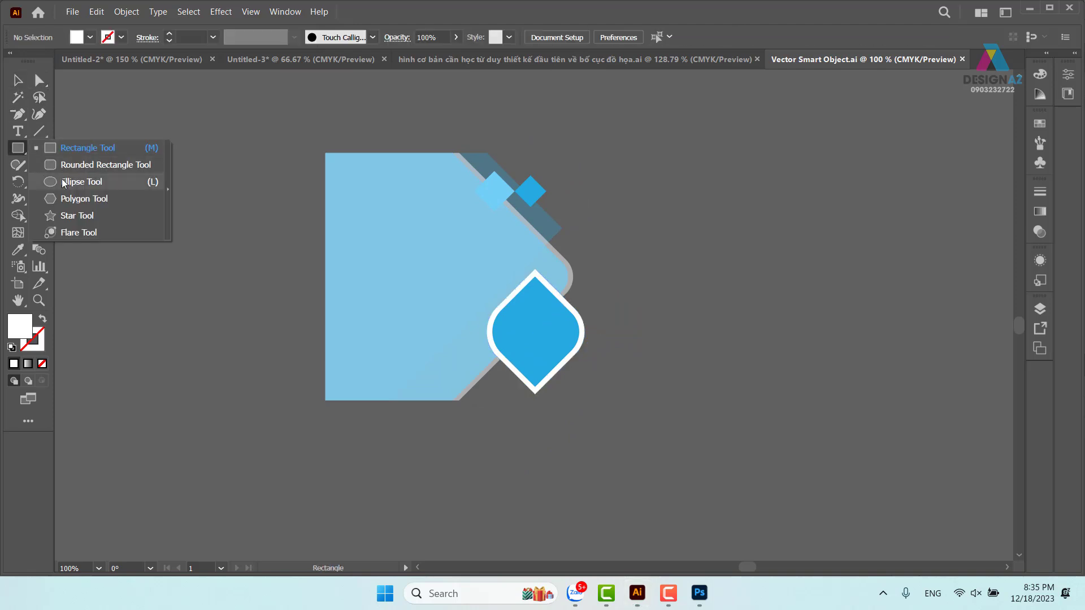
left_click_drag(253, 126, 581, 454)
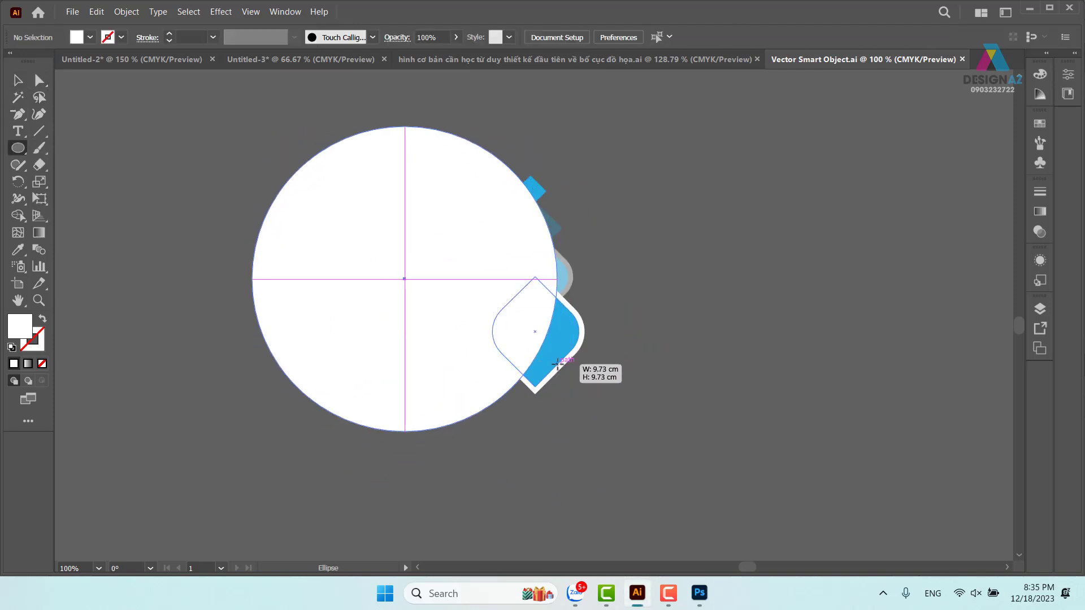
left_click(18, 79)
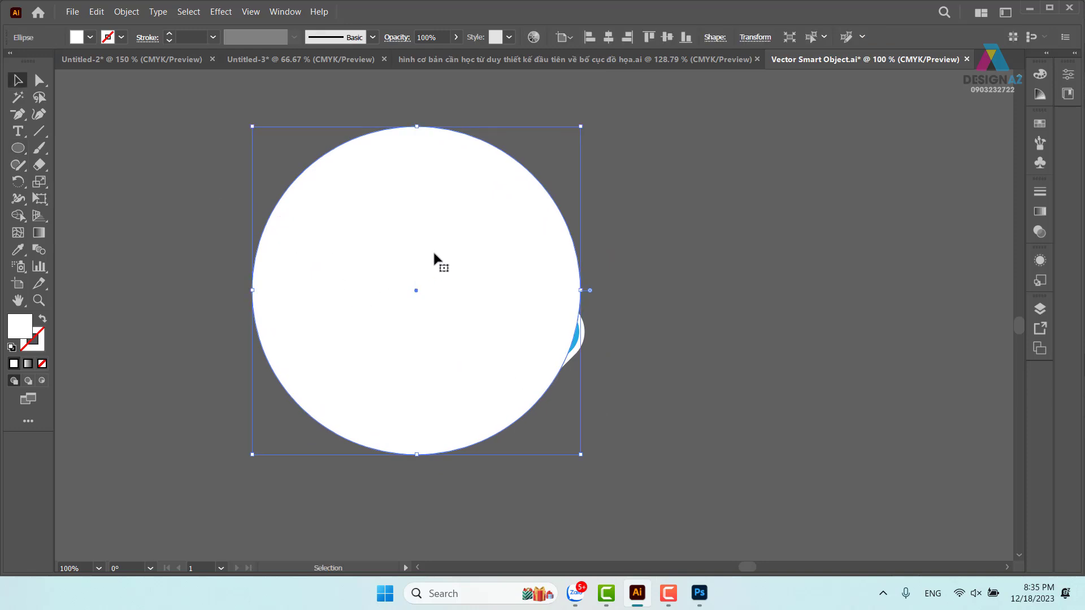
- Adjust the circle's stacking order until it sits behind the blue artwork
key("ctrl")
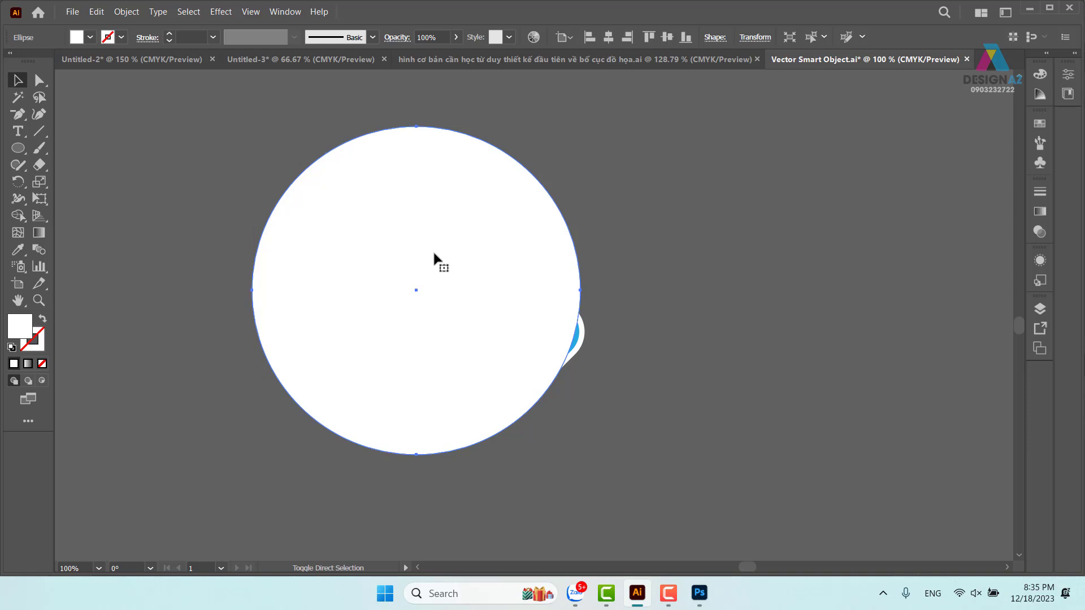
key("ctrl+shift+bracketleft")
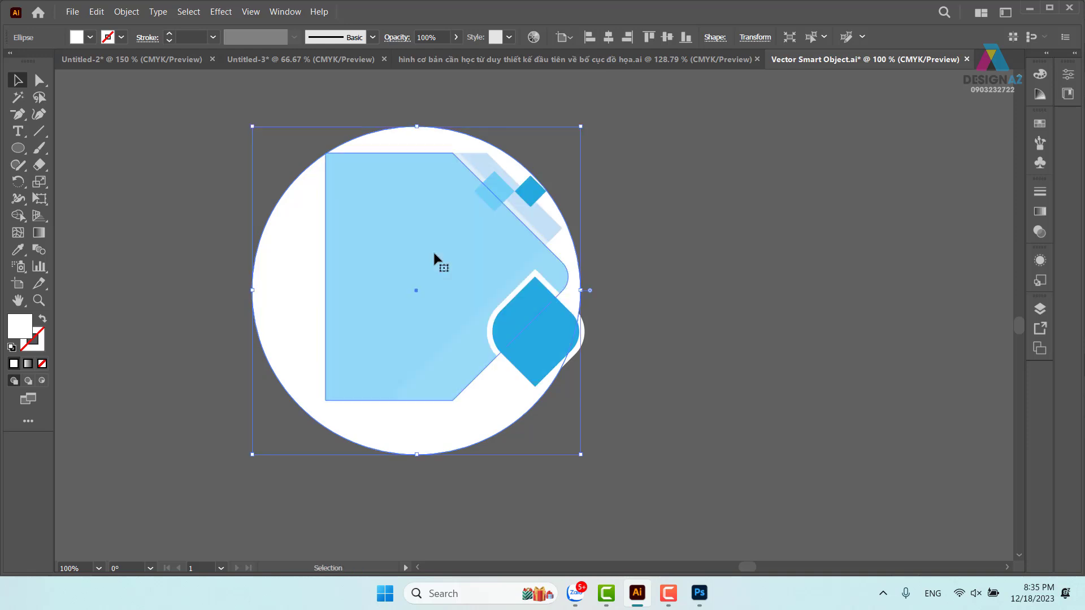
key("ctrl")
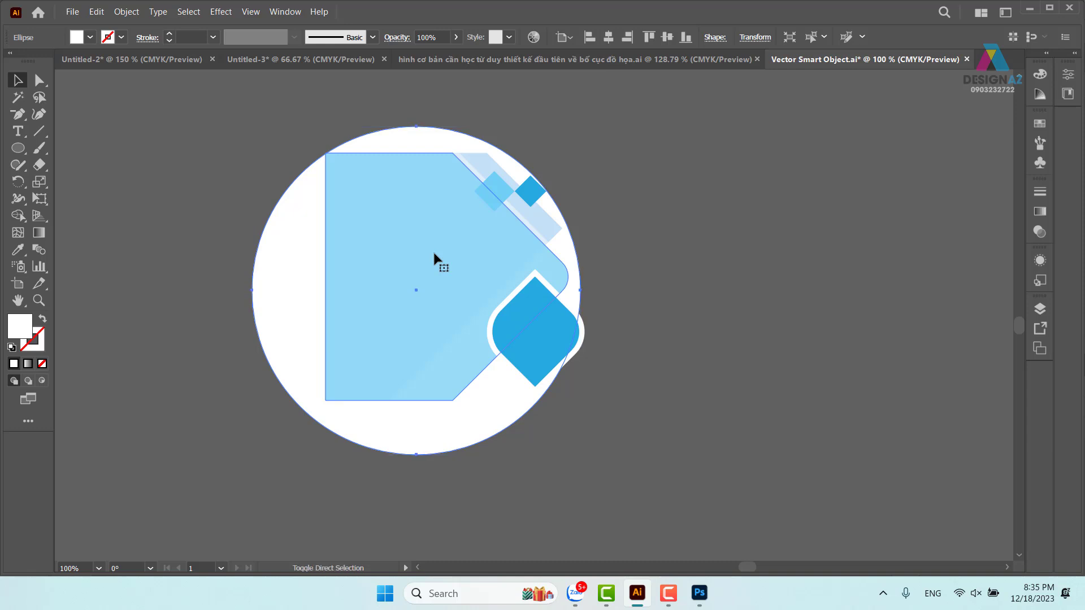
key("ctrl+shift+bracketright")
key("ctrl")
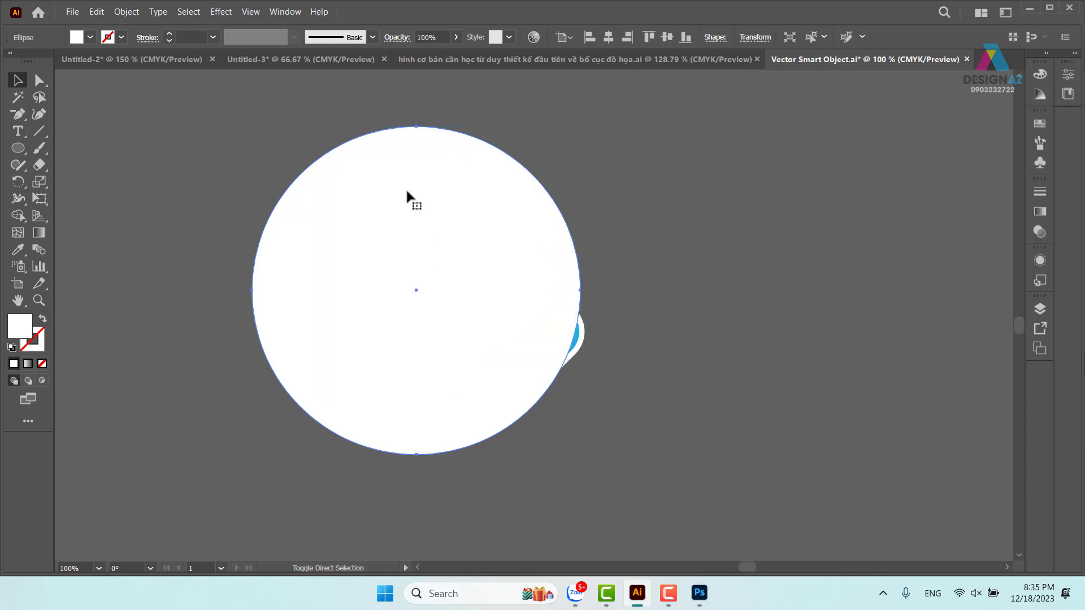
key("ctrl+shift+bracketleft")
key("ctrl")
key("ctrl+shift+bracketright")
key("ctrl+shift+bracketleft")
left_click(768, 225)
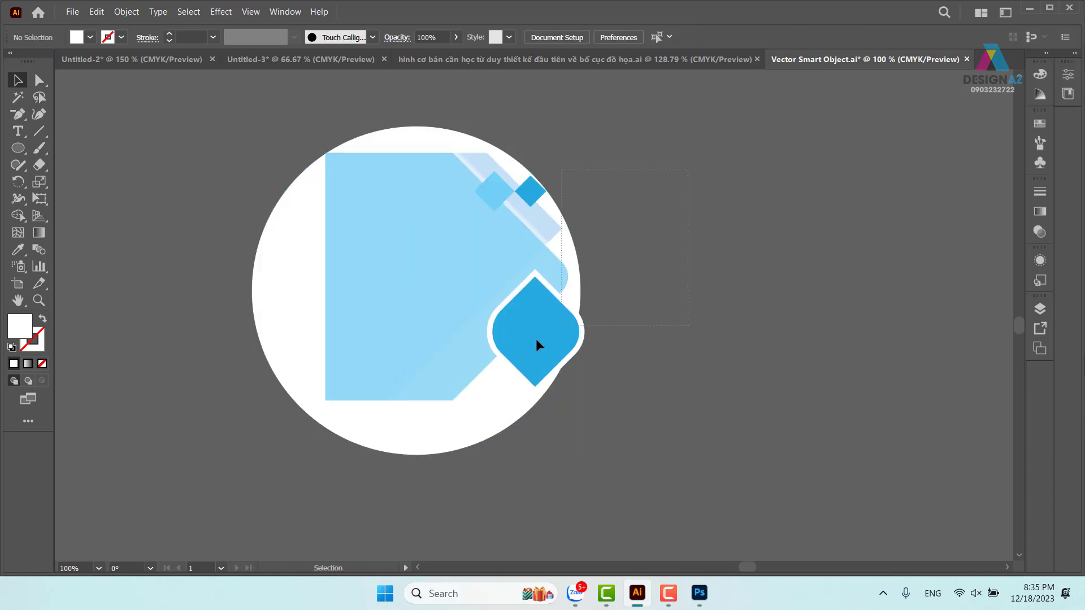
left_click(300, 412)
- Delete the blue shapes, keep only the white circle, save, and check it in Photoshop
left_click(695, 148)
left_click(362, 385)
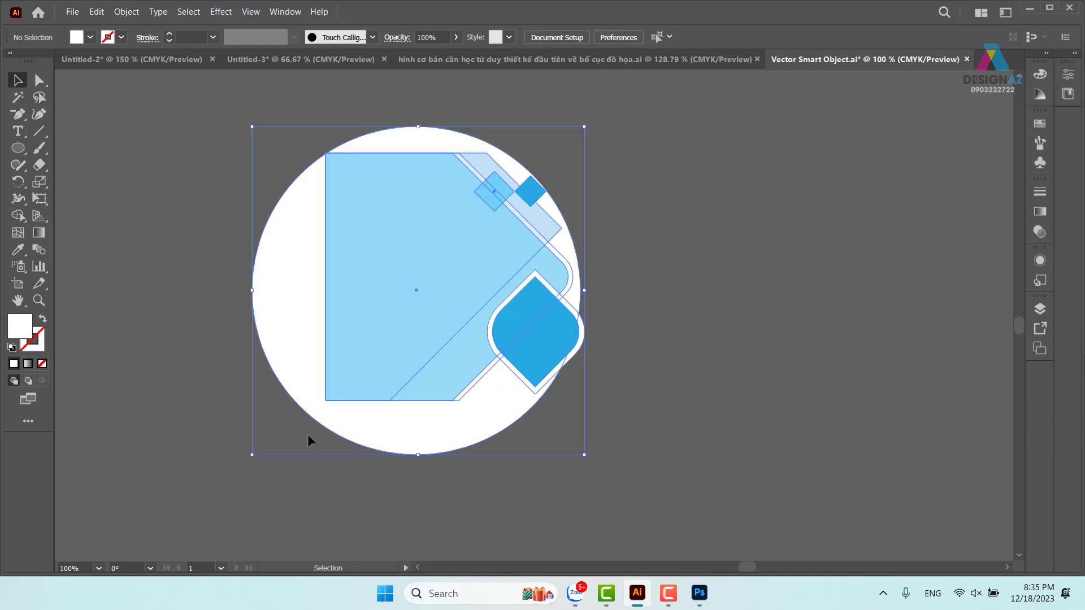
left_click(286, 323, "shift")
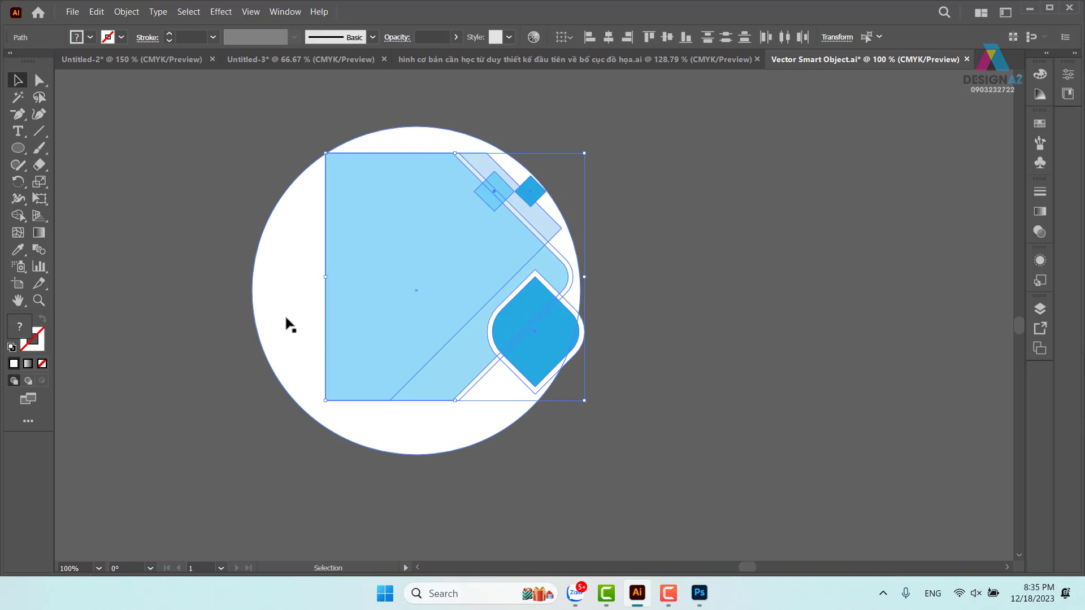
key("Delete")
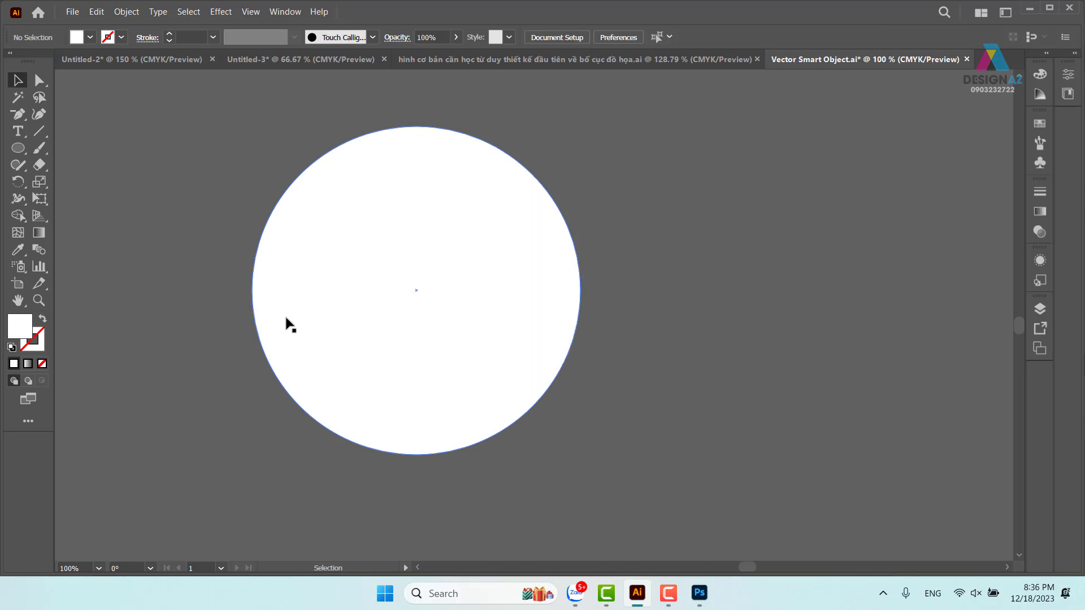
left_click(72, 12)
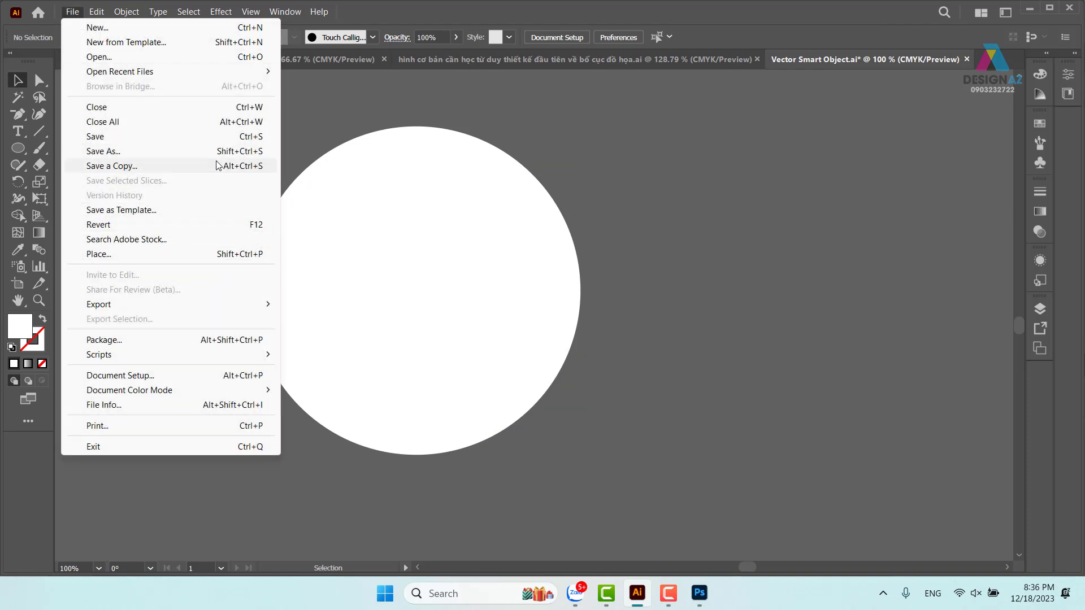
left_click(221, 136)
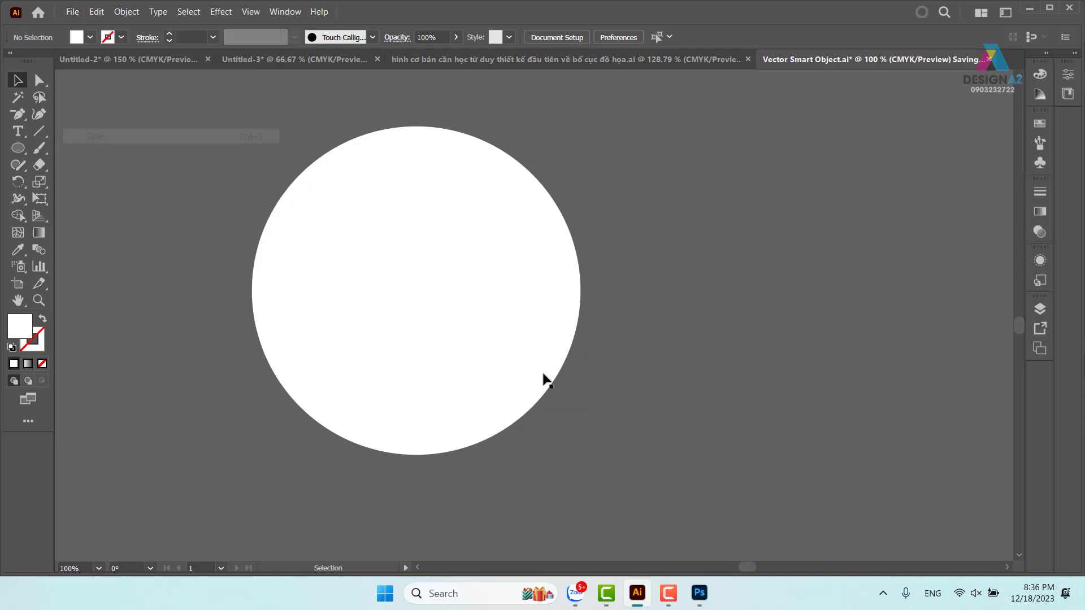
left_click(702, 602)
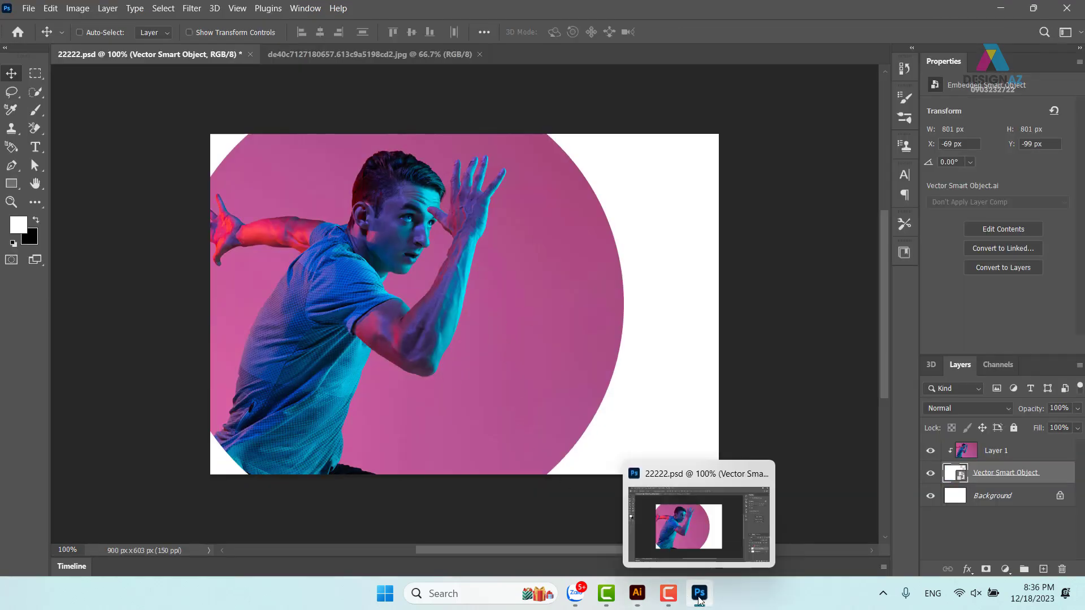
- Move the Illustrator circle left, save, and shift the Photoshop photo circle 134 px left
left_click(637, 593)
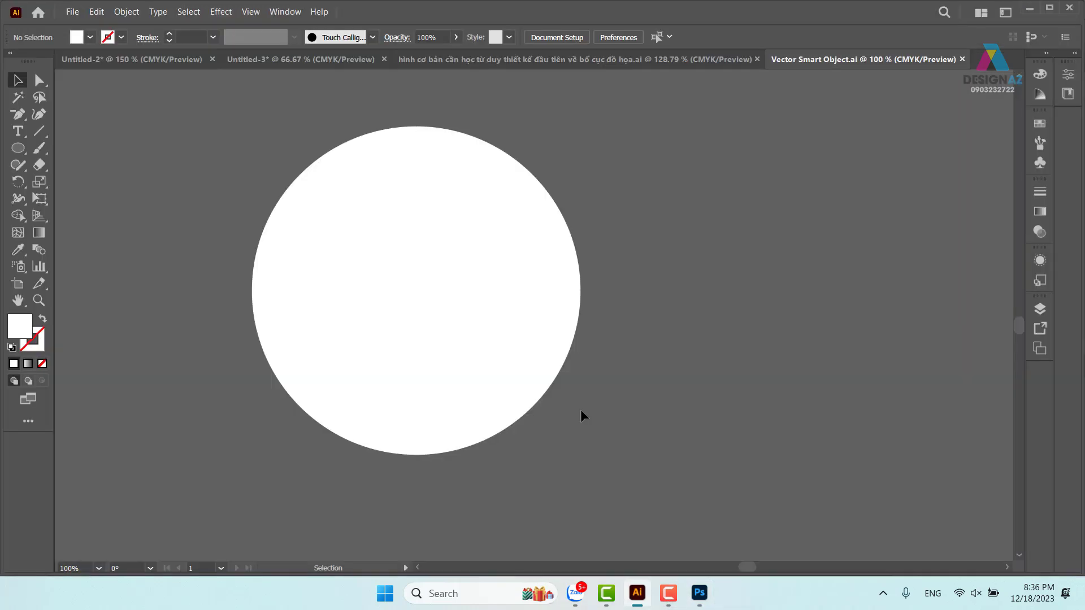
left_click_drag(525, 268, 468, 266)
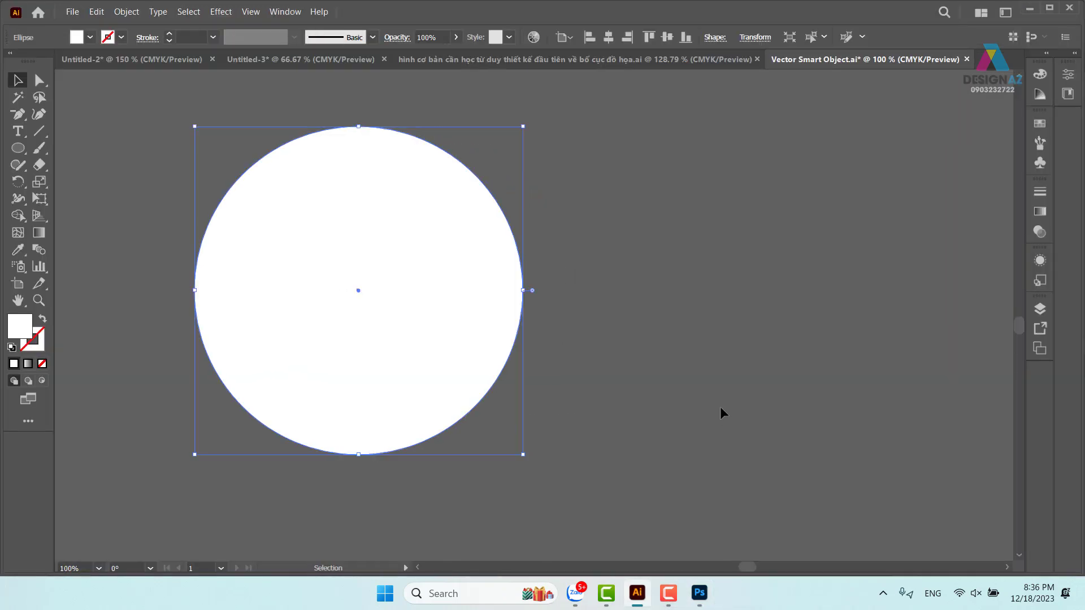
left_click(72, 11)
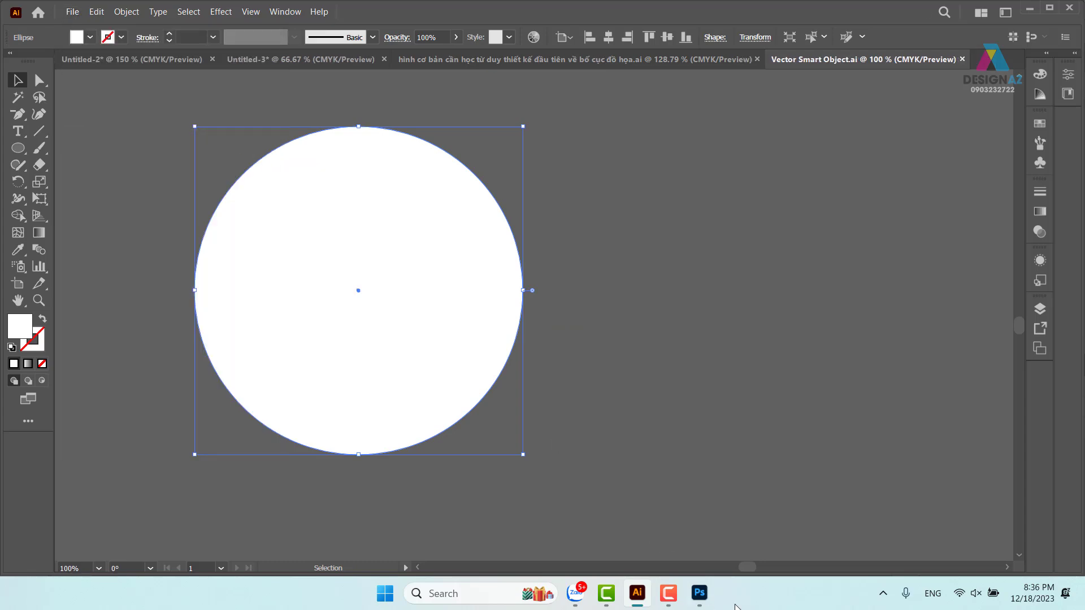
left_click(699, 593)
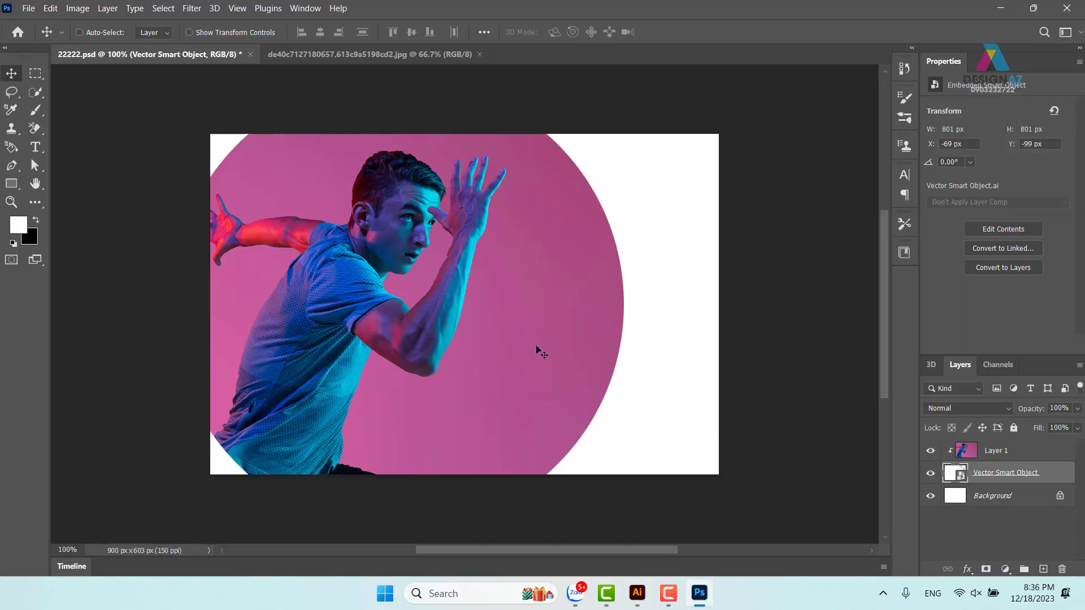
left_click_drag(546, 352, 455, 353)
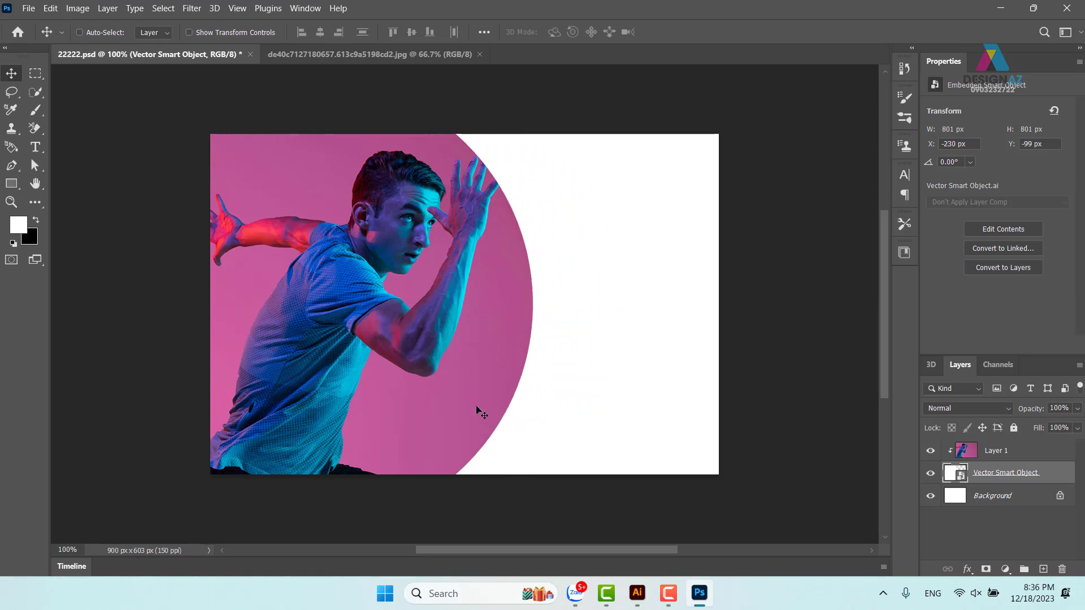
- Back in Illustrator, reselect the white circle and switch between the selection tools
left_click(638, 592)
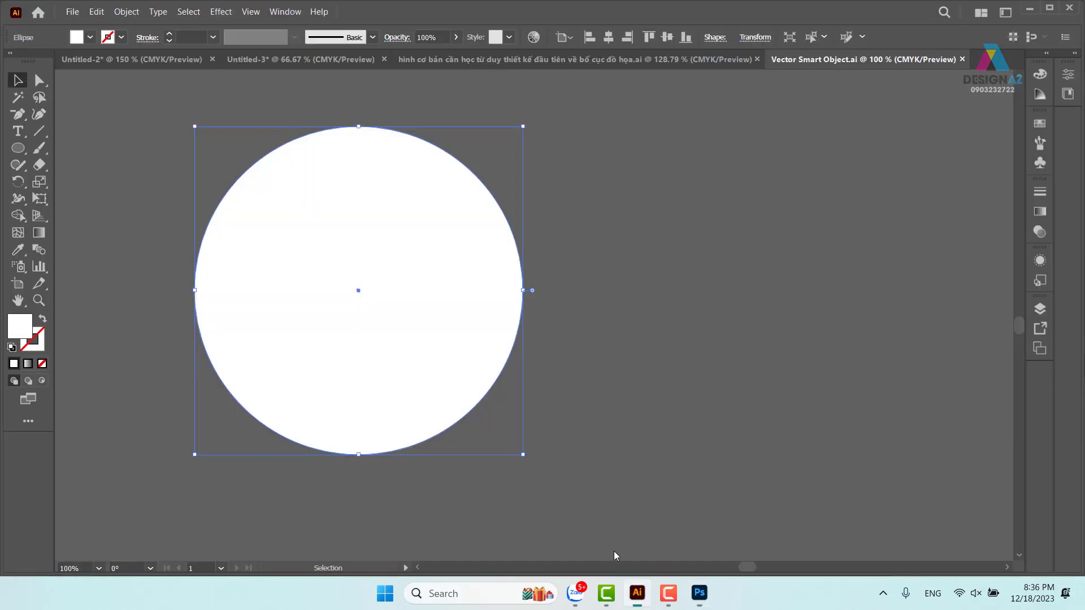
left_click(681, 293)
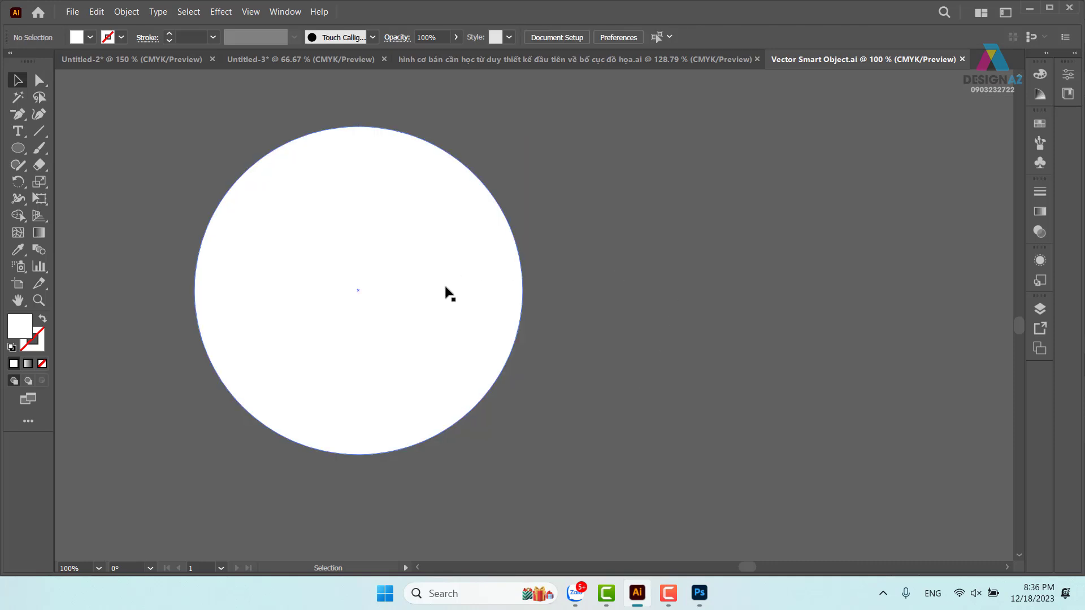
left_click(462, 271)
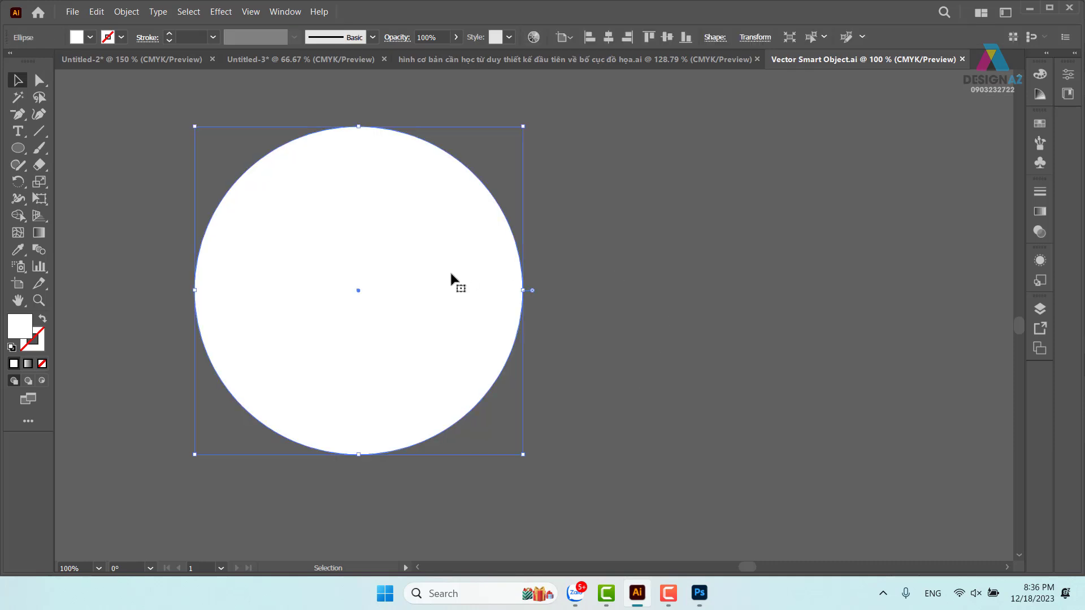
key("a")
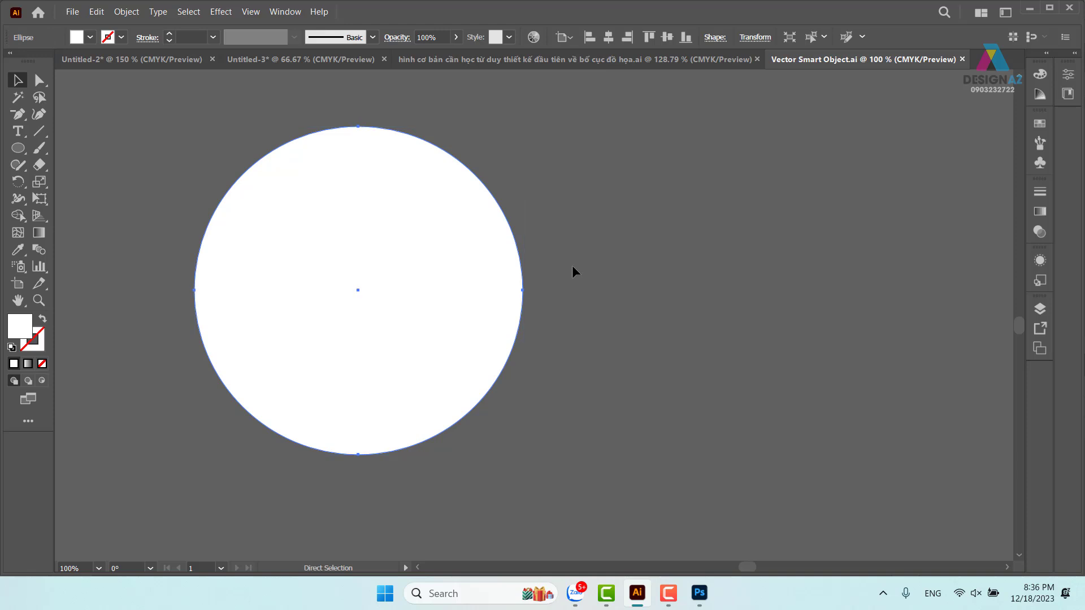
key("v")
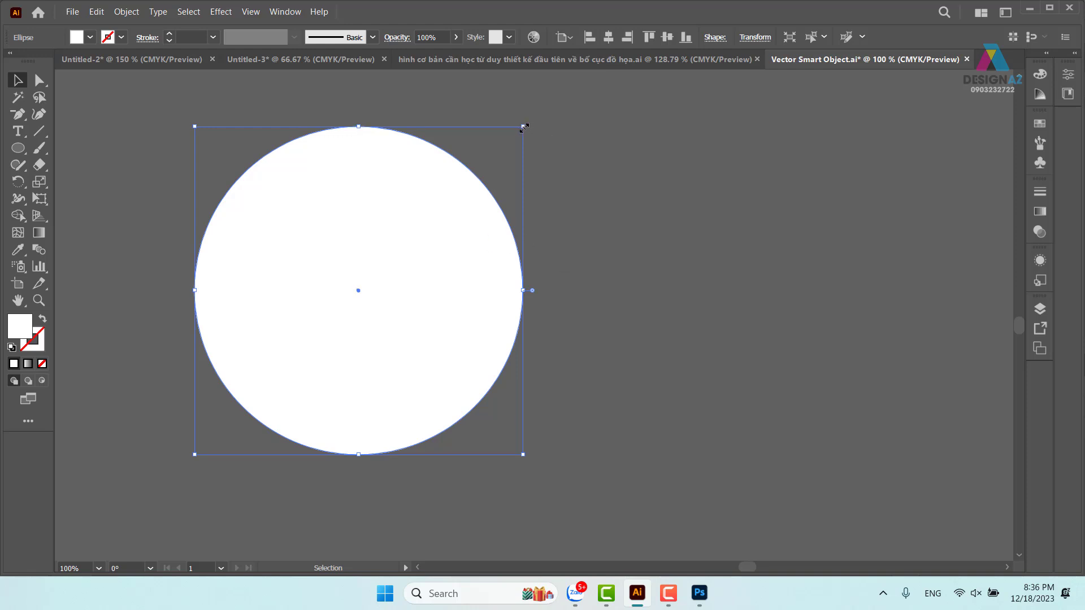
- Enlarge the circle to 11.29 cm around its centre at 50% opacity
left_click_drag(521, 126, 545, 115)
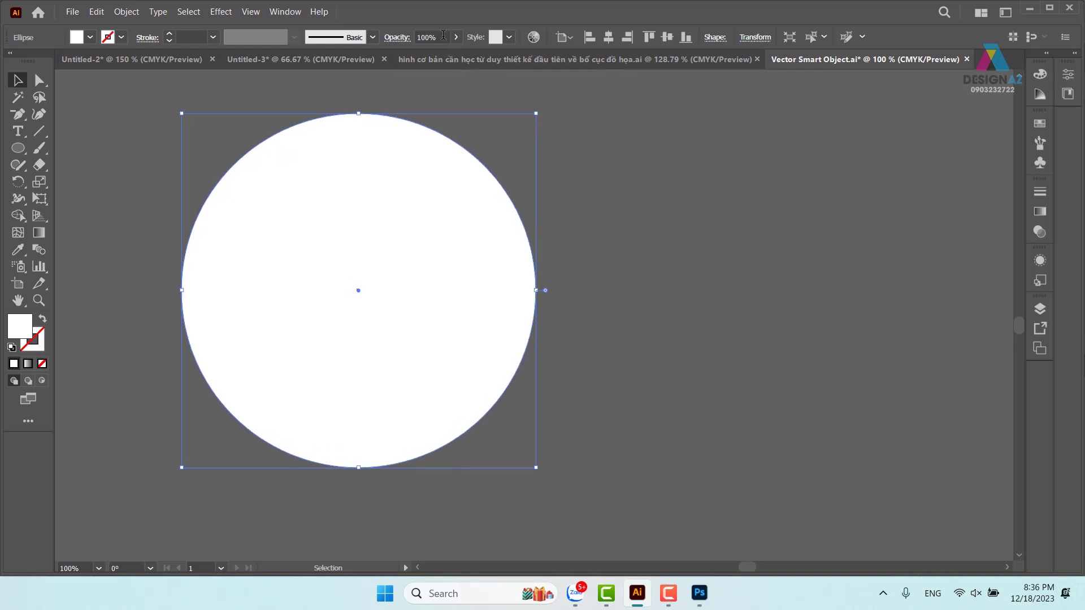
type("50")
key("Return")
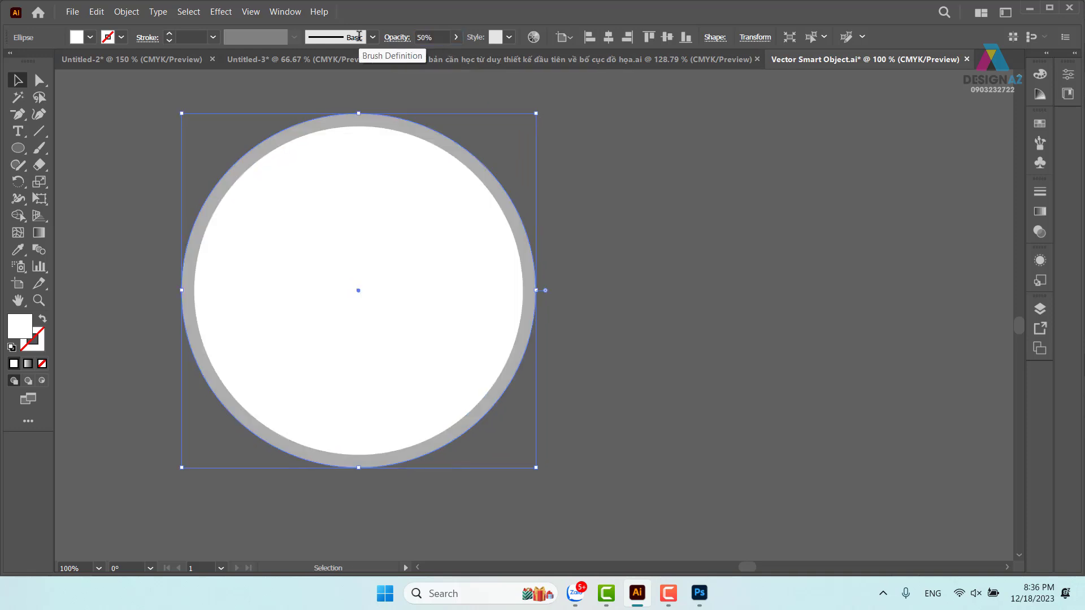
- Reselect the circle and resize it further from its corner
left_click(721, 261)
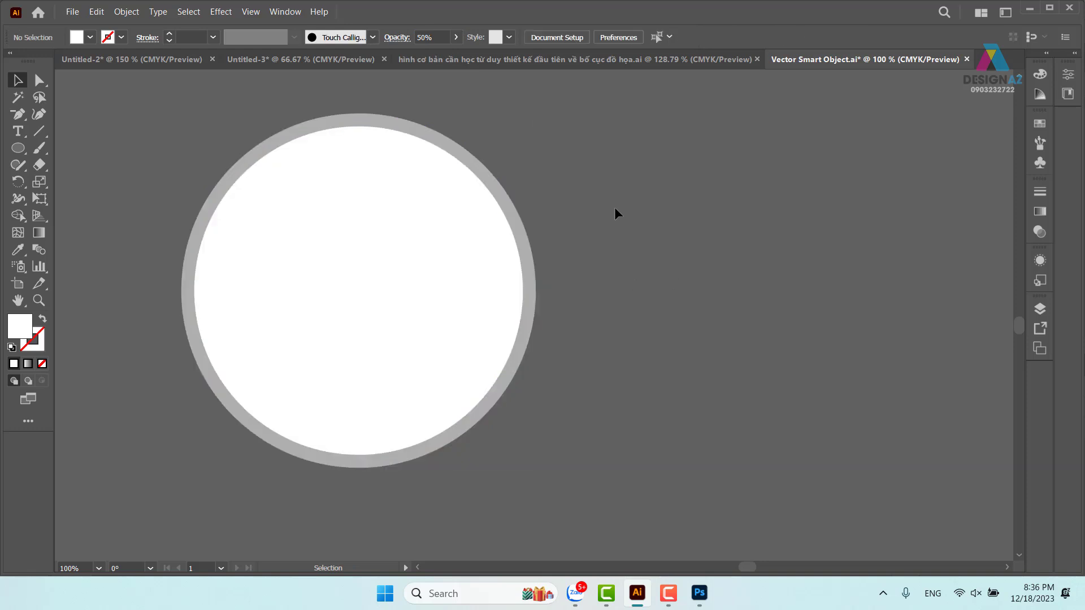
left_click(526, 247)
key("a")
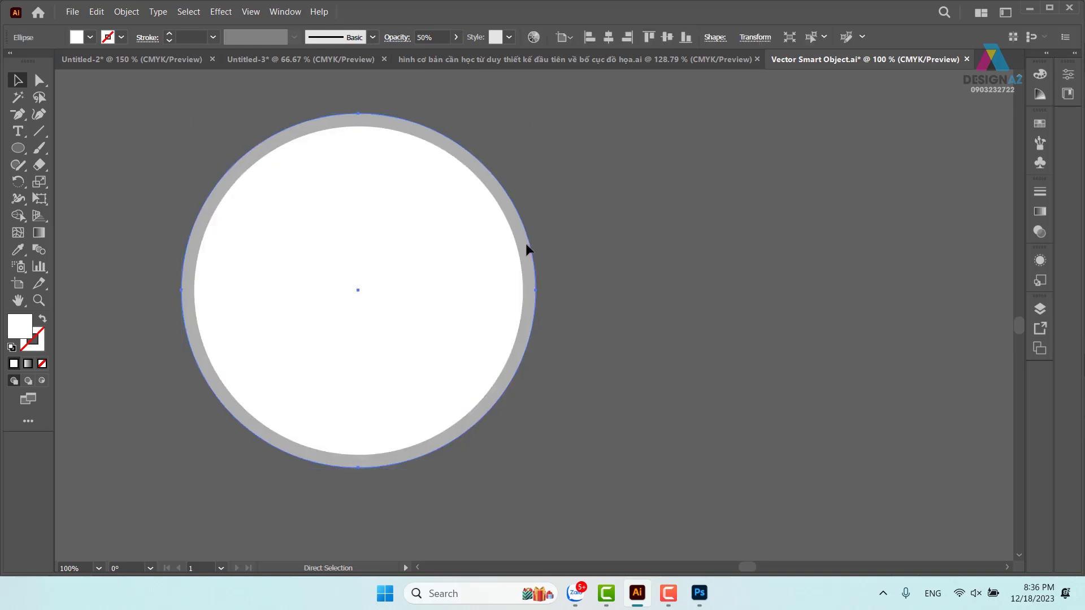
key("v")
left_click_drag(535, 113, 552, 98)
- Set the outer ring to 30% opacity, save, and check the banner in Photoshop
left_click(426, 36)
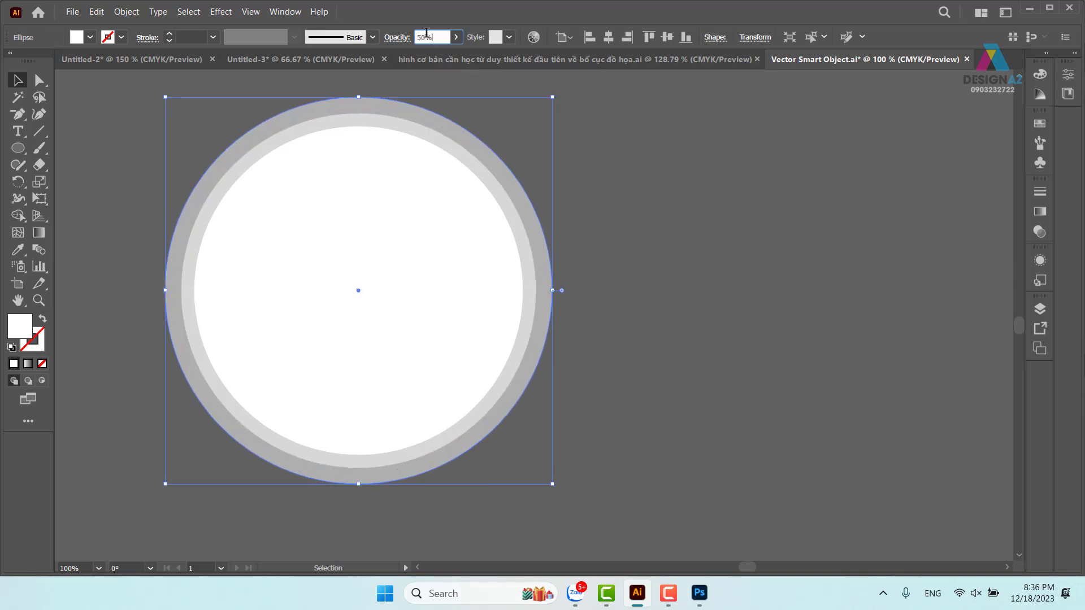
type("30")
key("Return")
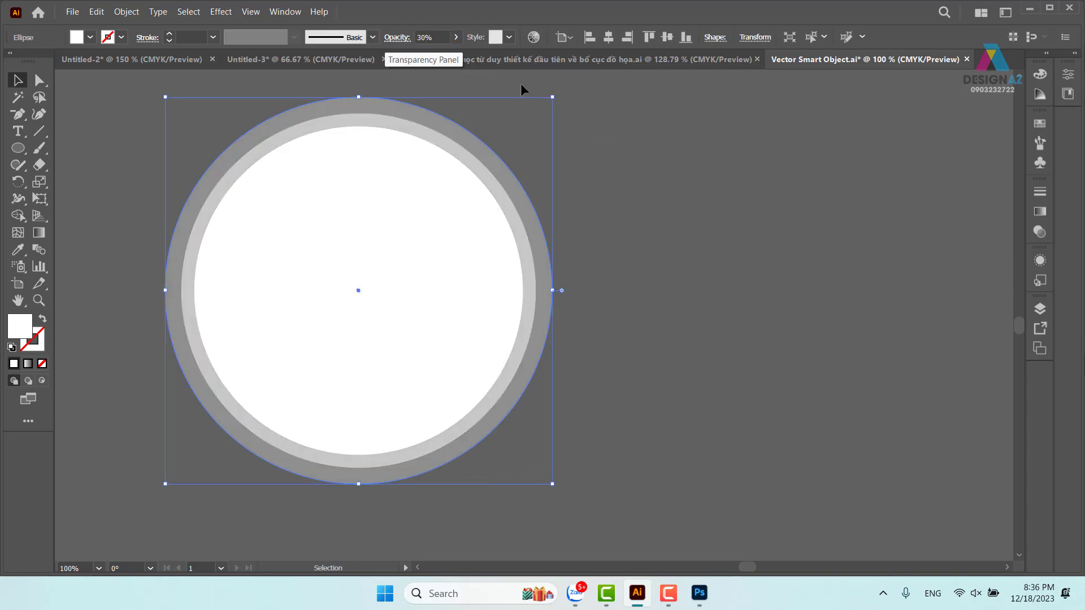
left_click(715, 248)
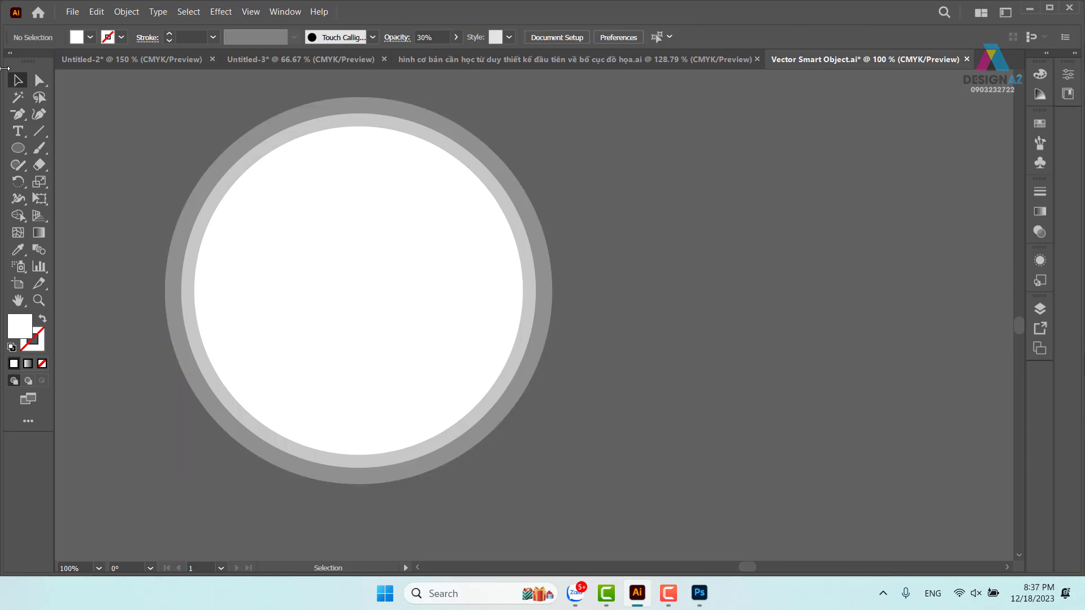
left_click(75, 14)
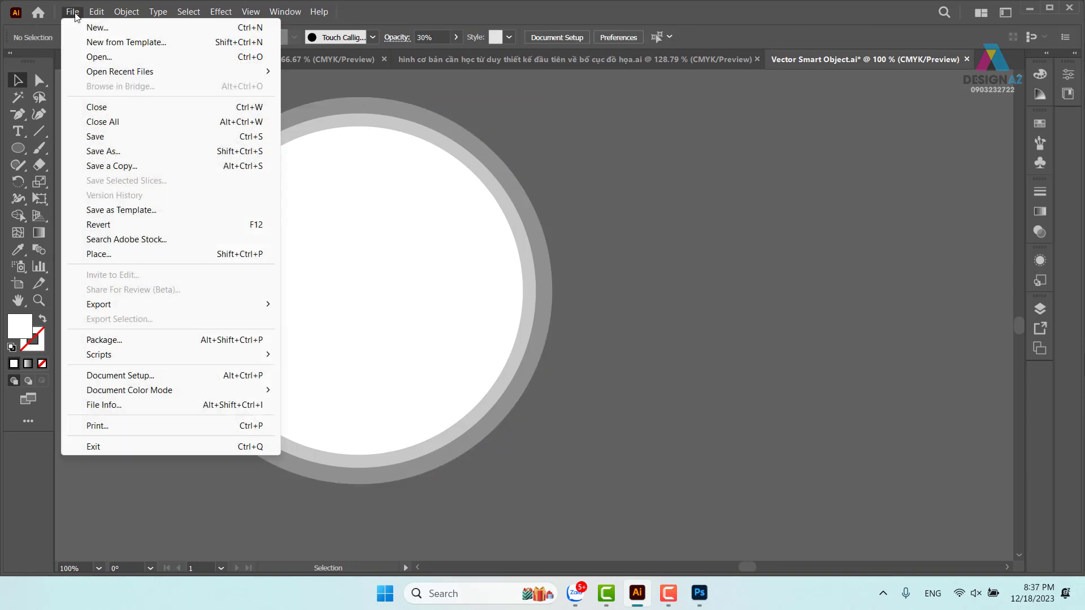
left_click(162, 138)
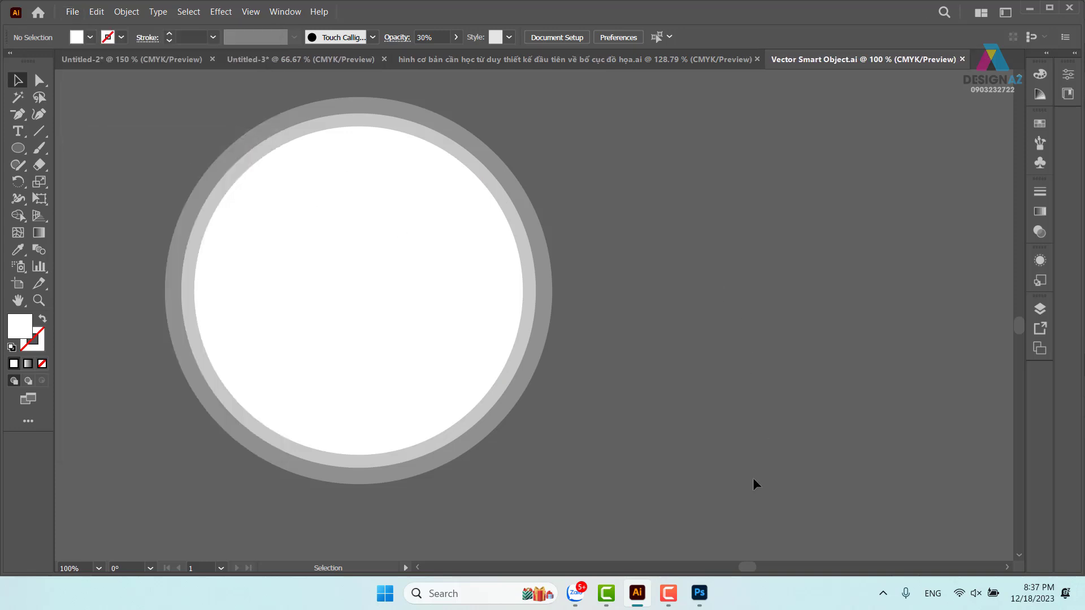
left_click(699, 594)
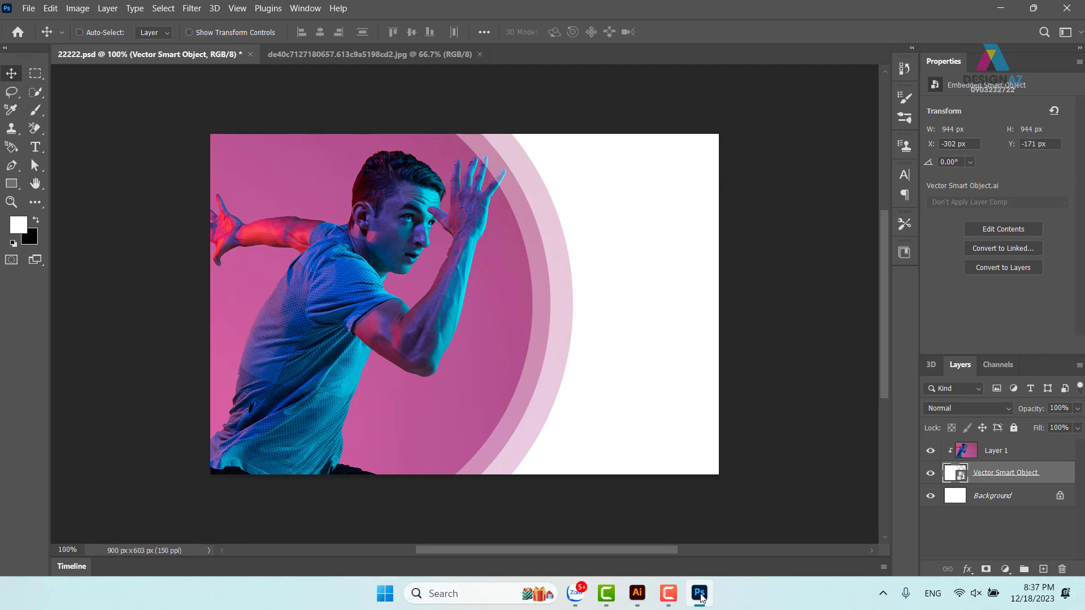
left_click(637, 594)
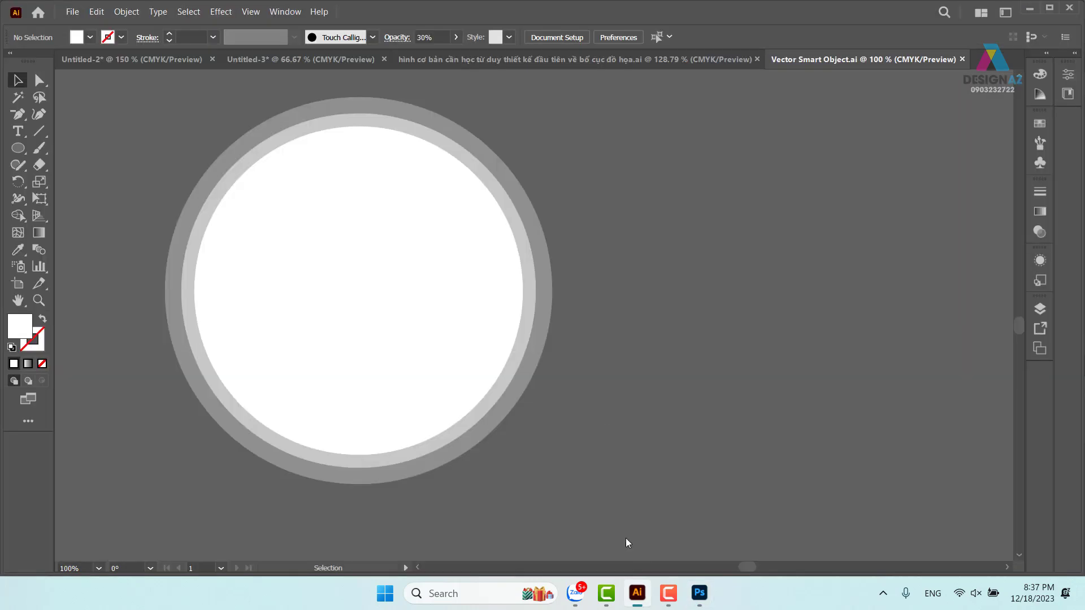
- Delete the outermost grey ring
left_click(546, 281)
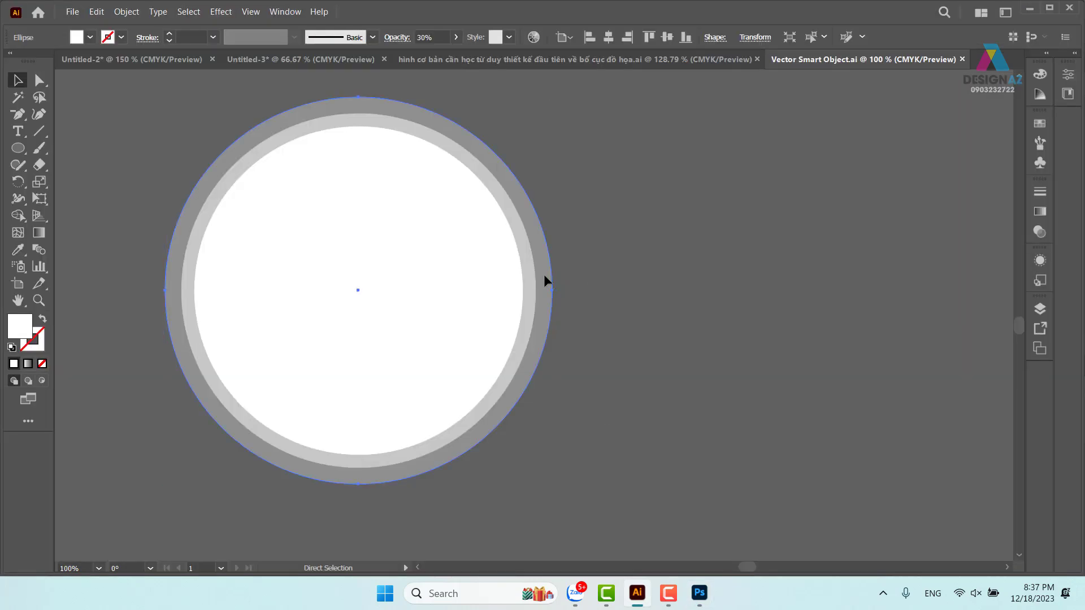
key("ctrl+plus")
left_click_drag(751, 325, 438, 357)
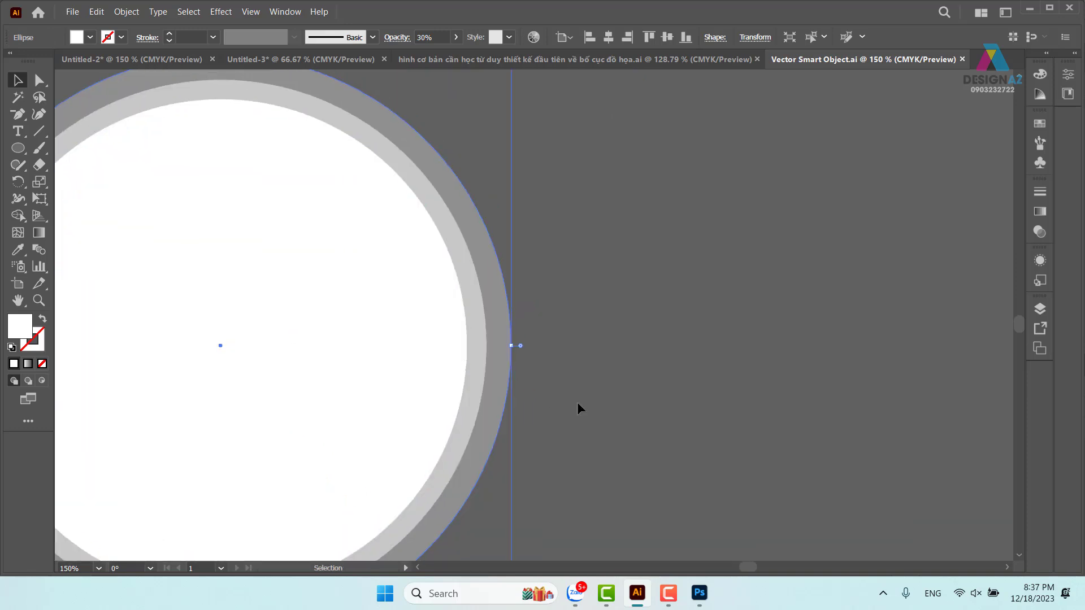
key("Delete")
- Swap the remaining grey ring's fill and stroke to make a thin white outline
left_click(487, 346)
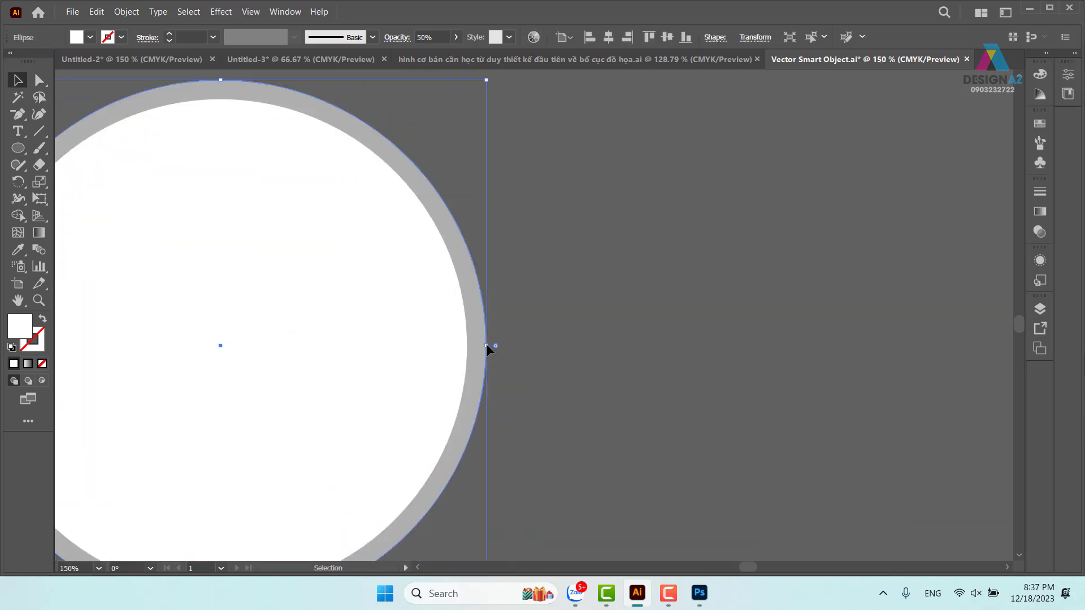
left_click(440, 352, "shift")
key("shift+x")
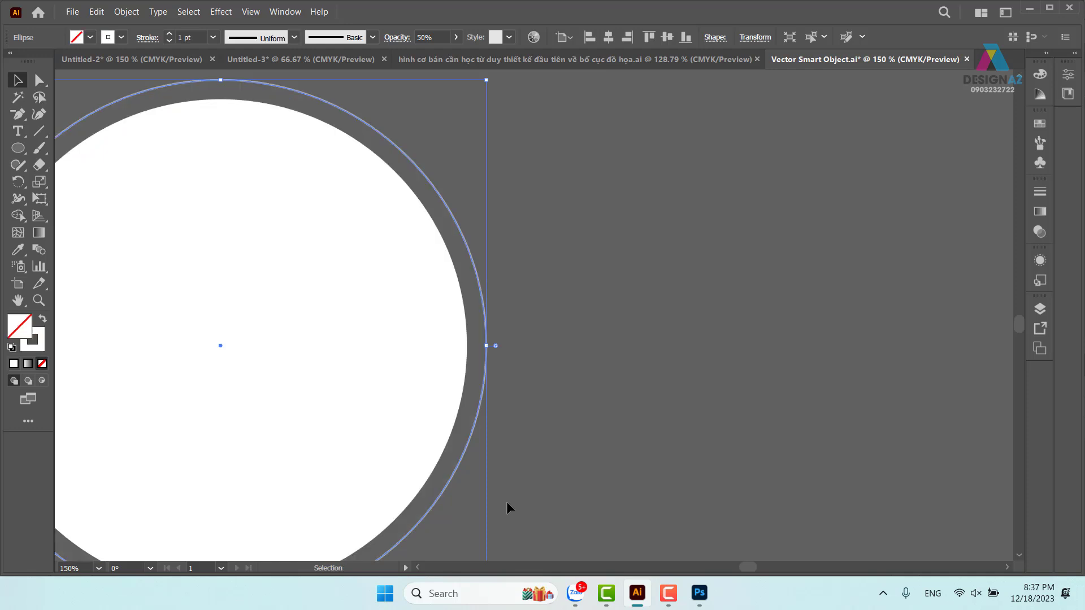
left_click(638, 386)
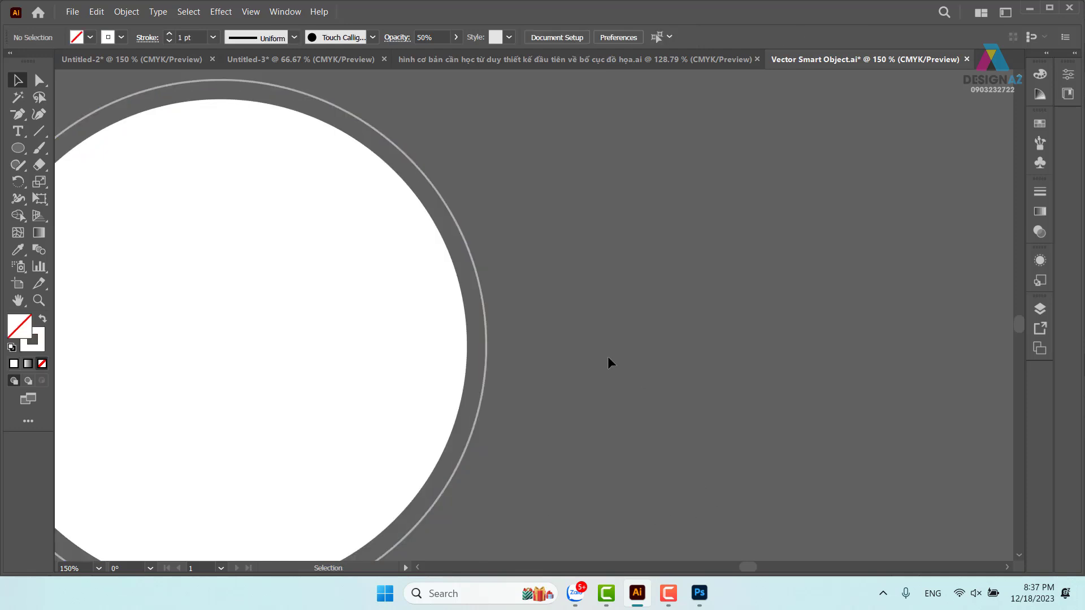
- Save the Illustrator file and check the ring in the Photoshop banner
left_click(72, 12)
left_click(122, 137)
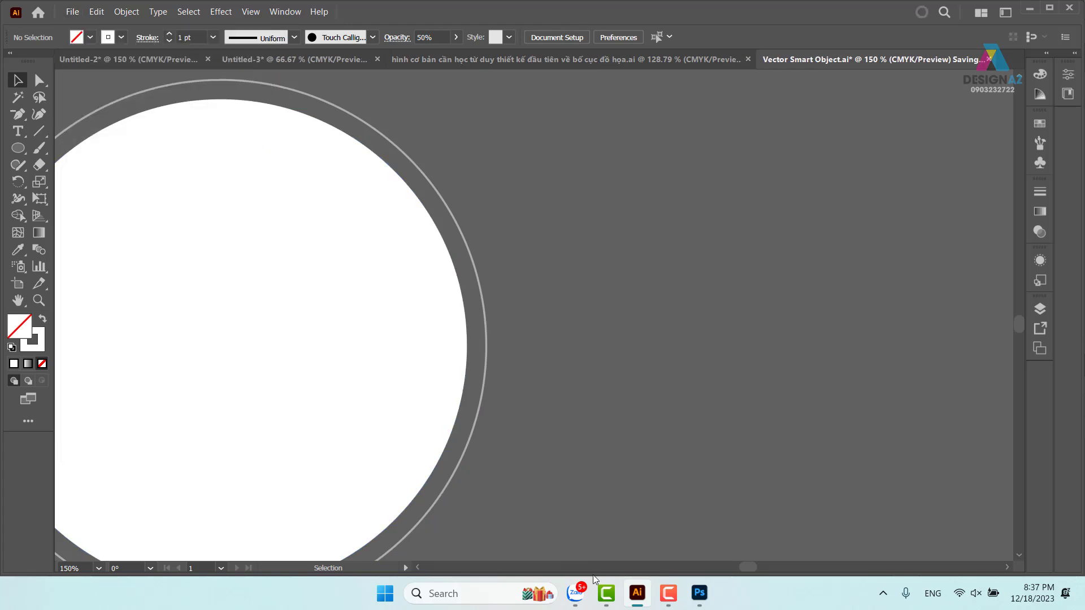
left_click(699, 593)
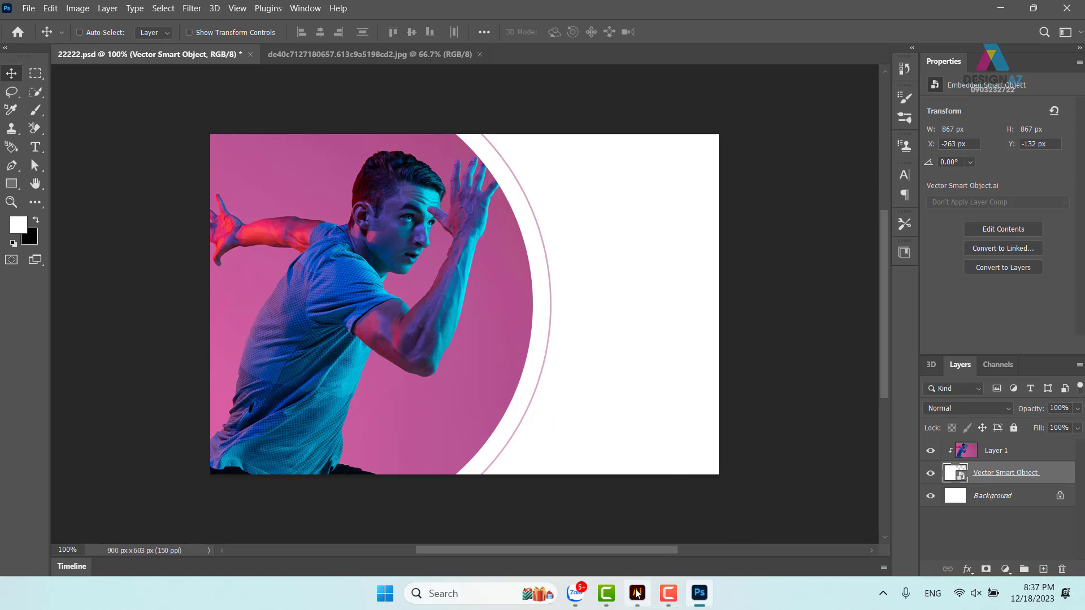
left_click(642, 601)
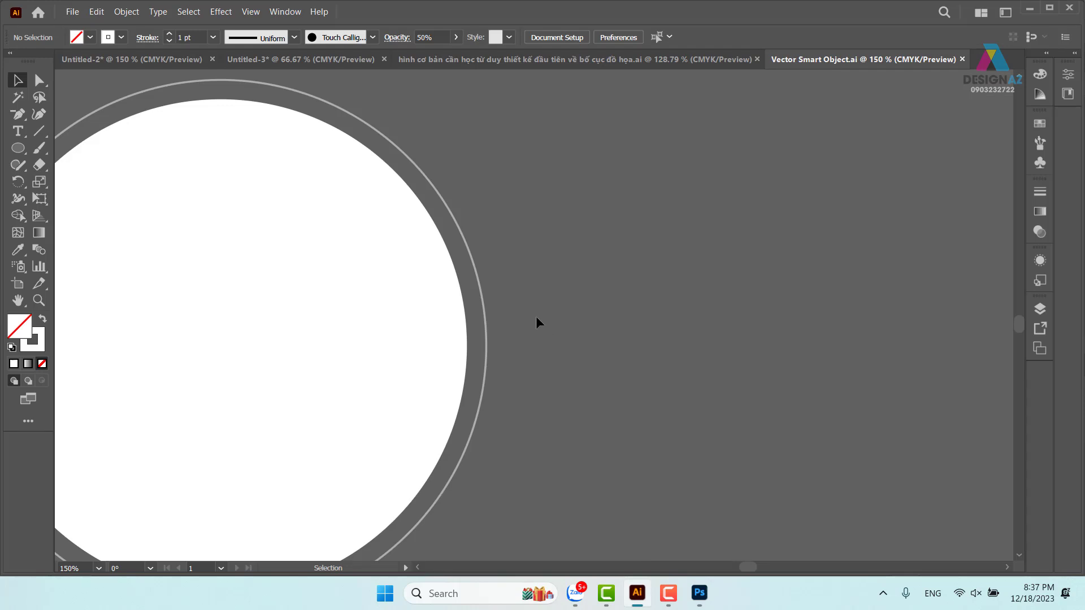
- Paste a copy of the thin ring in place and shrink it slightly inside the original
left_click(486, 316)
key("ctrl+1")
key("ctrl+c")
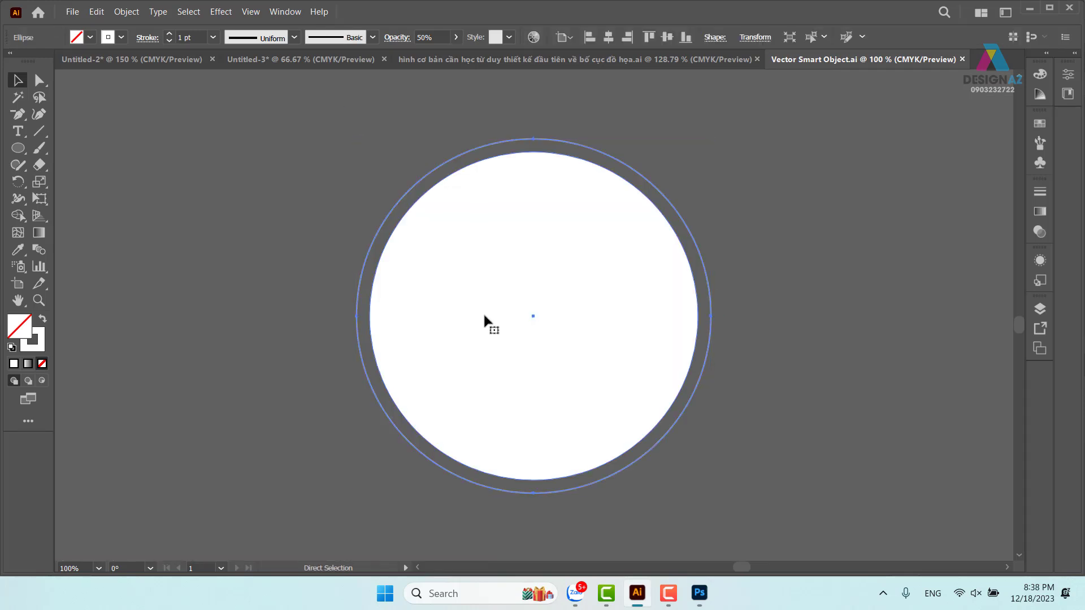
key("ctrl+f")
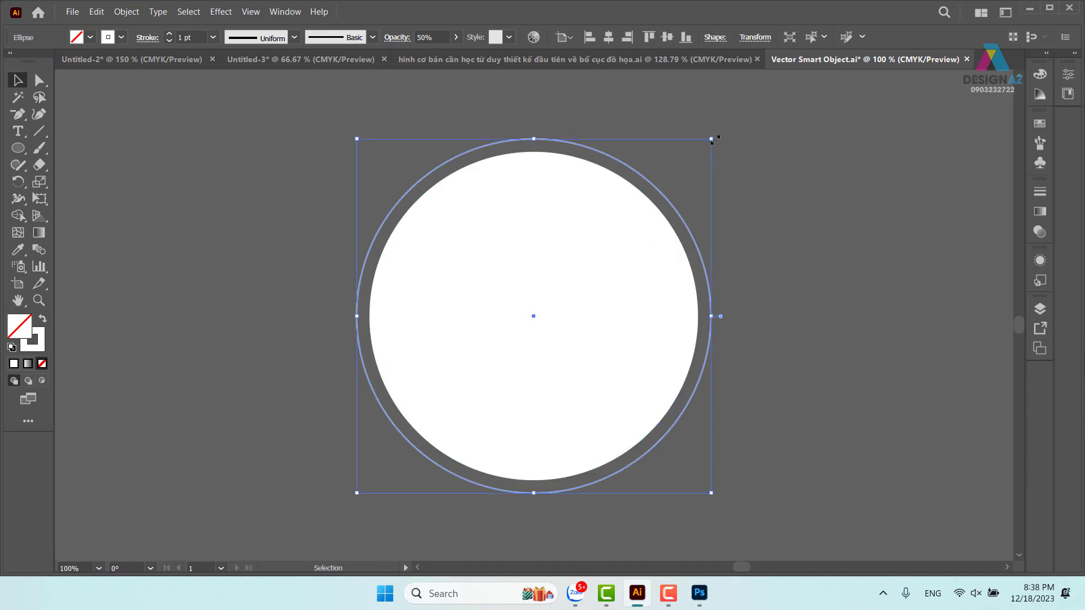
left_click_drag(711, 139, 706, 140)
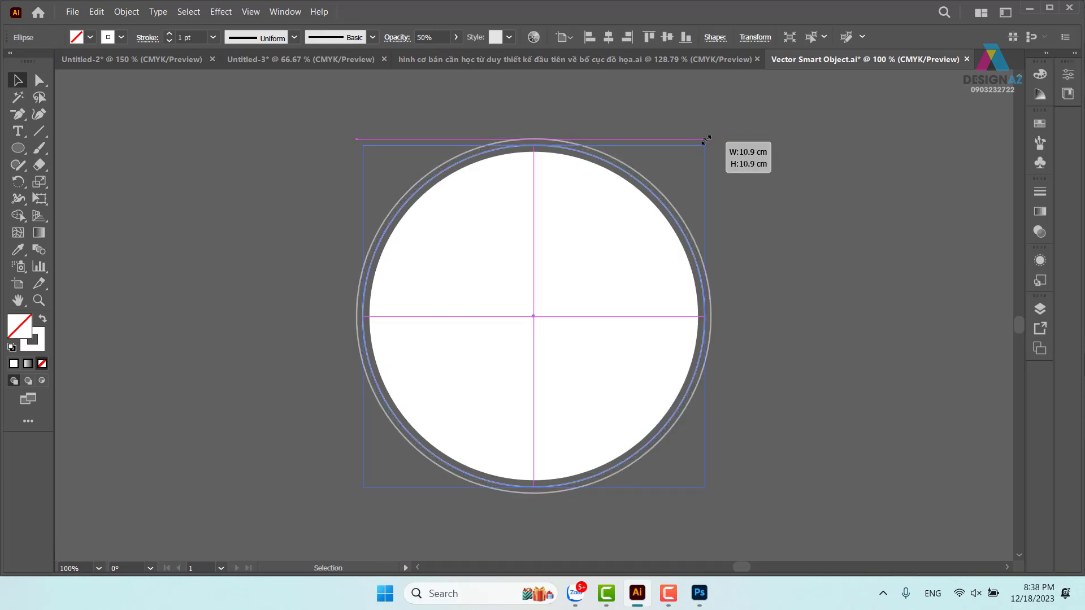
left_click(791, 225)
- Give the new inner ring 20% opacity
left_click(710, 302)
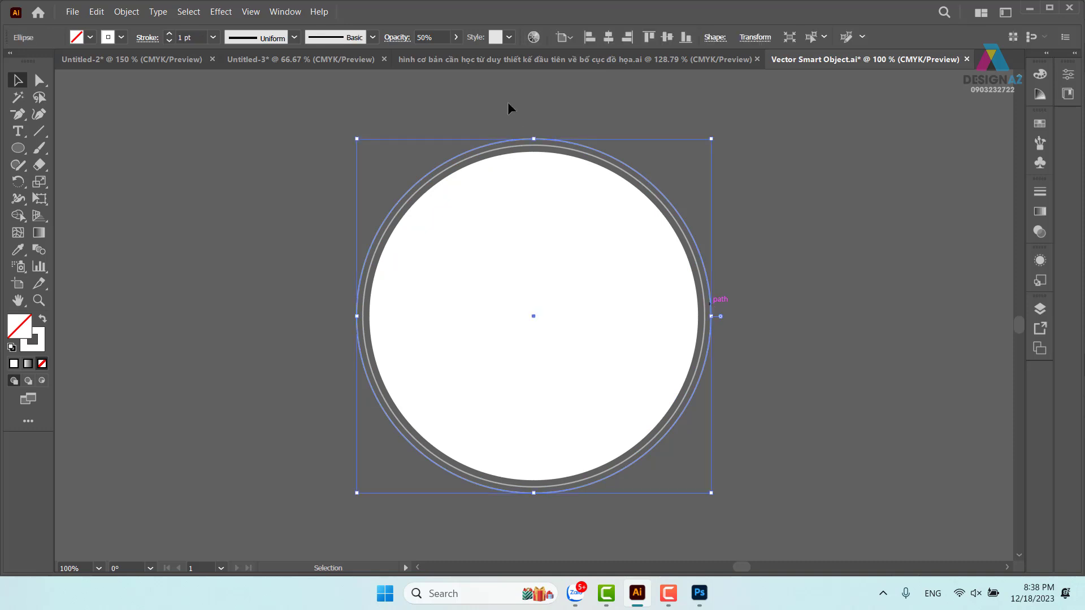
left_click(431, 38)
type("20")
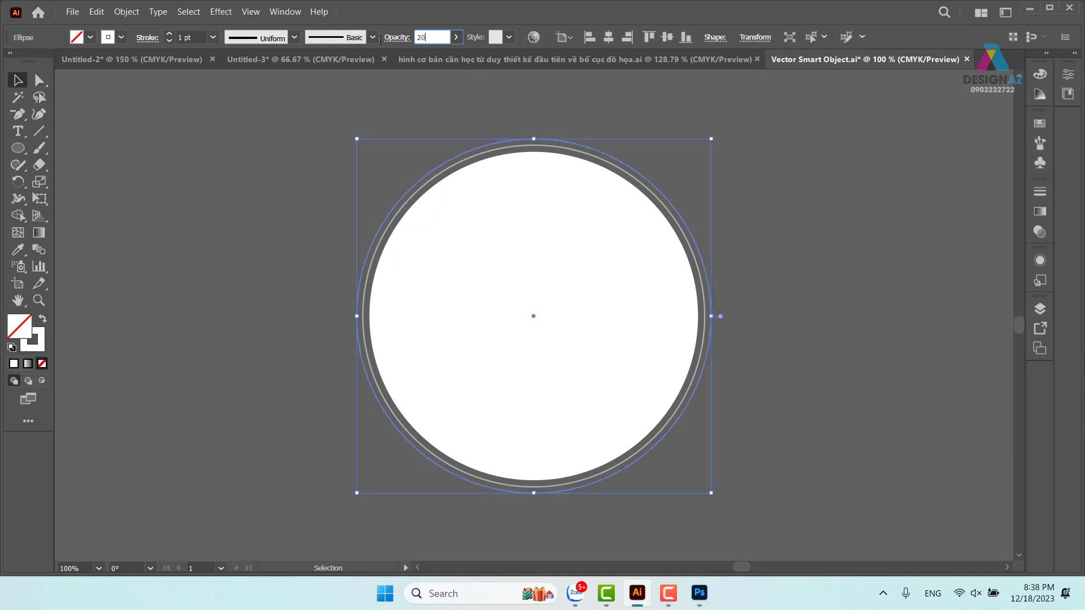
key("Return")
left_click(830, 222)
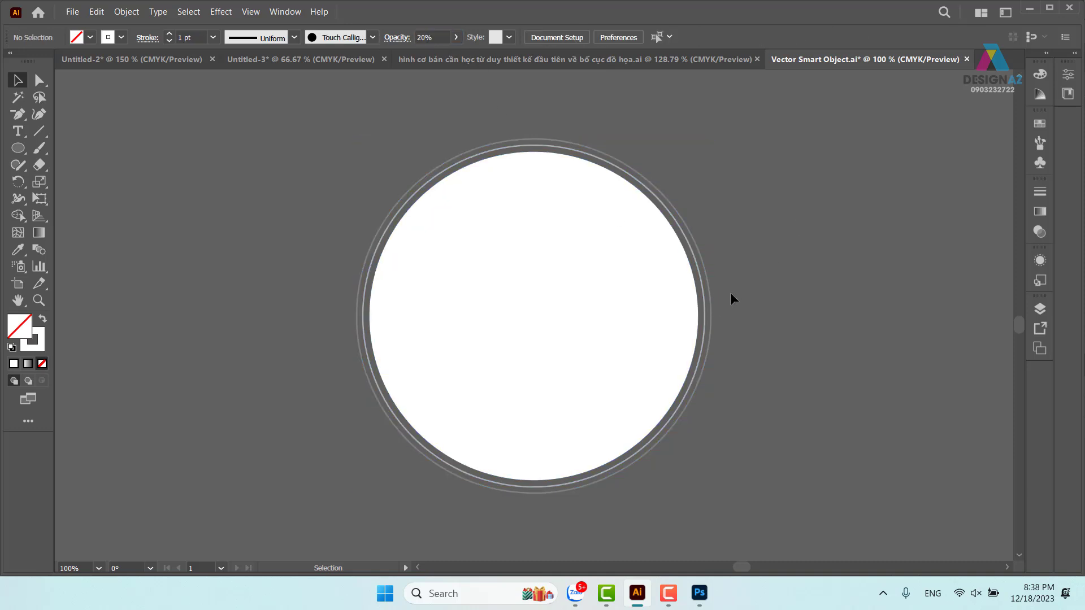
- Save the file and view both rings in the Photoshop banner
key("ctrl")
key("ctrl+s")
left_click(73, 12)
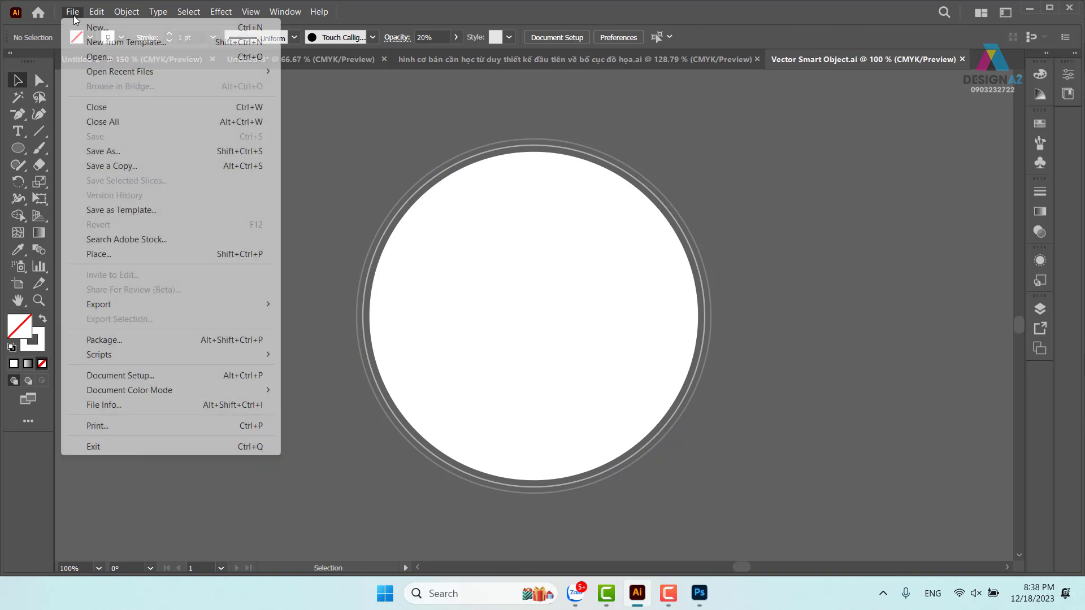
left_click(699, 593)
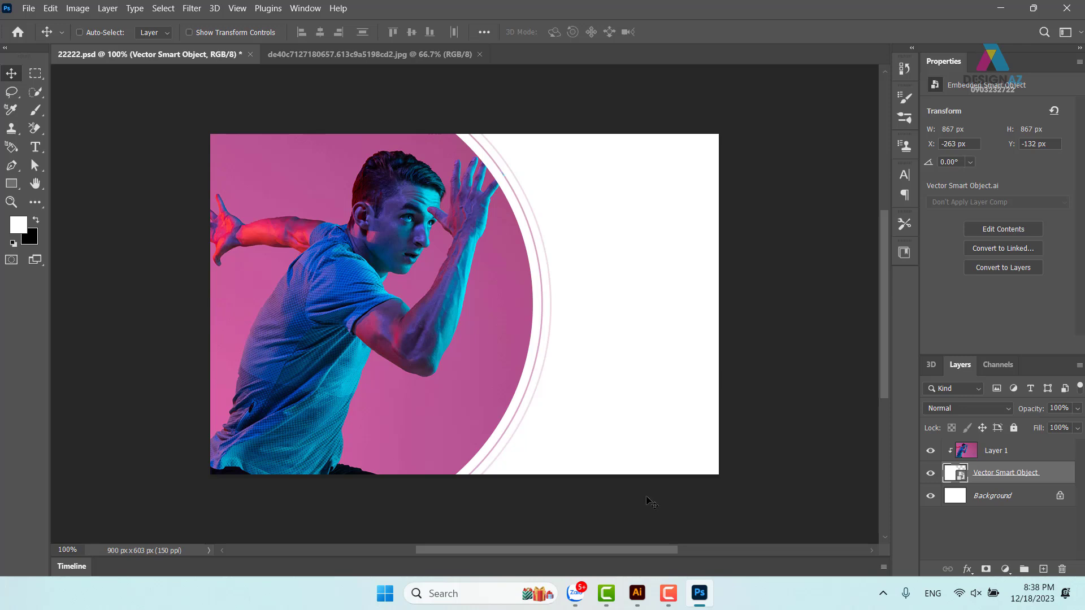
left_click(637, 593)
- Delete the extra inner thin ring
mouse_move(802, 409)
left_mouse_down()
mouse_move(642, 424)
mouse_move(702, 407)
left_mouse_up()
key("ctrl+plus")
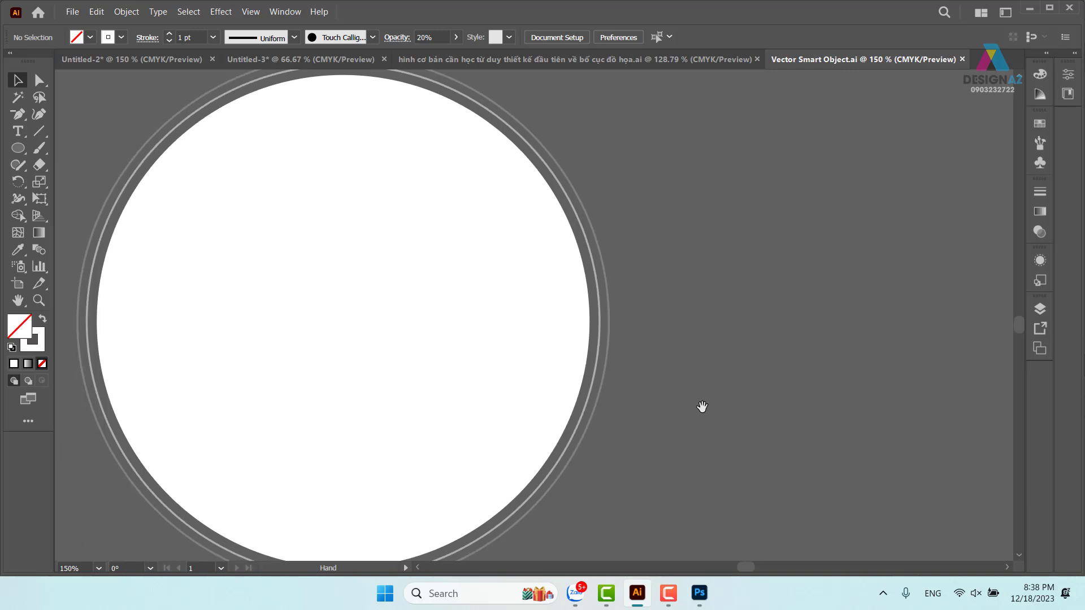
left_click(606, 290)
key("Delete")
- Make the remaining thin ring's stroke a dashed line in the Stroke settings
left_click(598, 291)
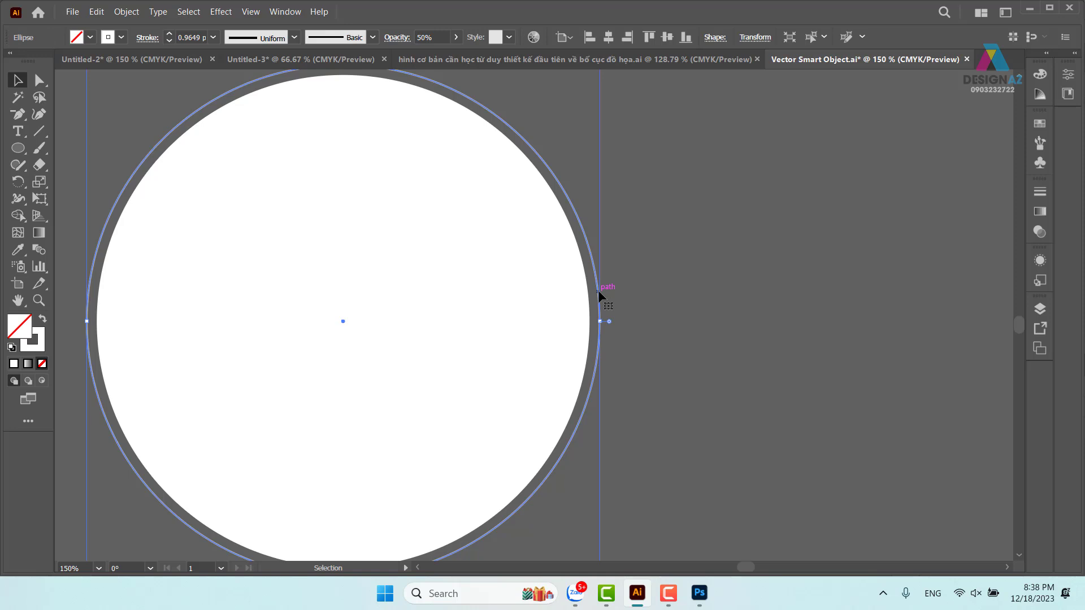
left_click(669, 320)
left_click(599, 341)
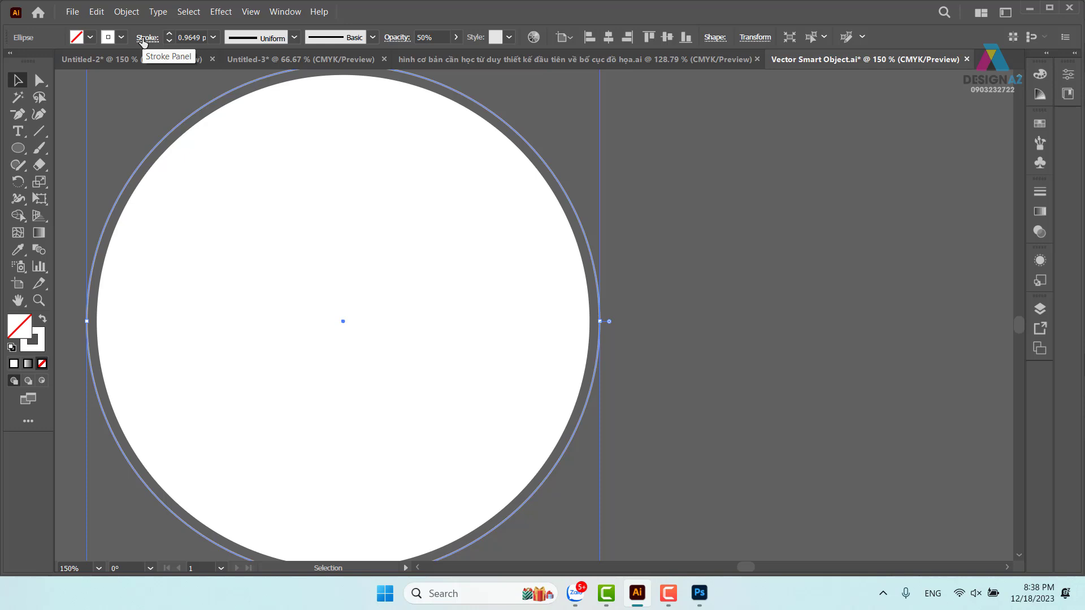
left_click(142, 40)
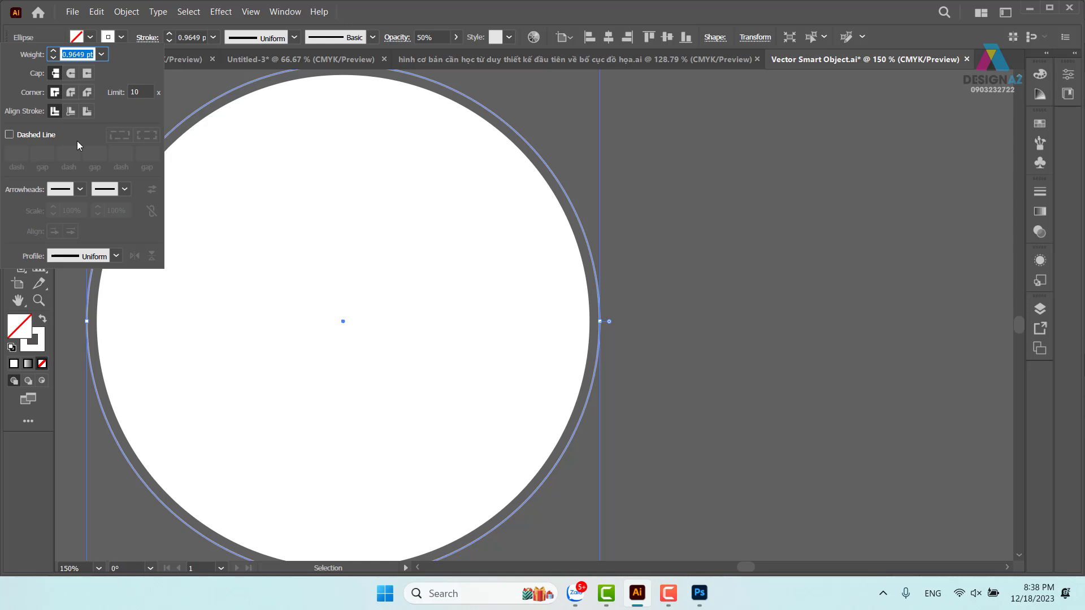
left_click(9, 136)
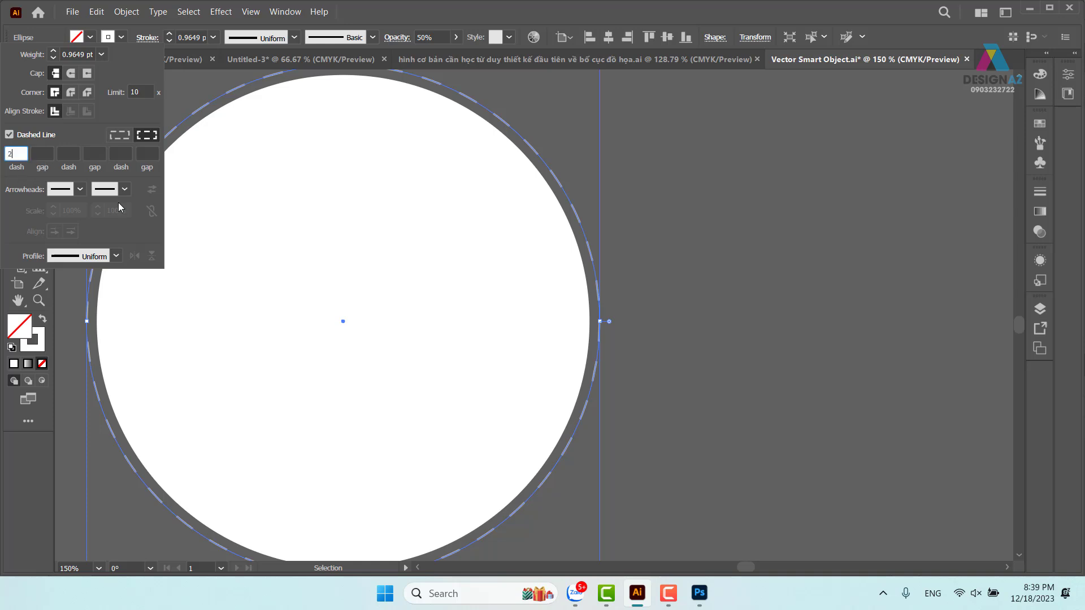
left_click(769, 356)
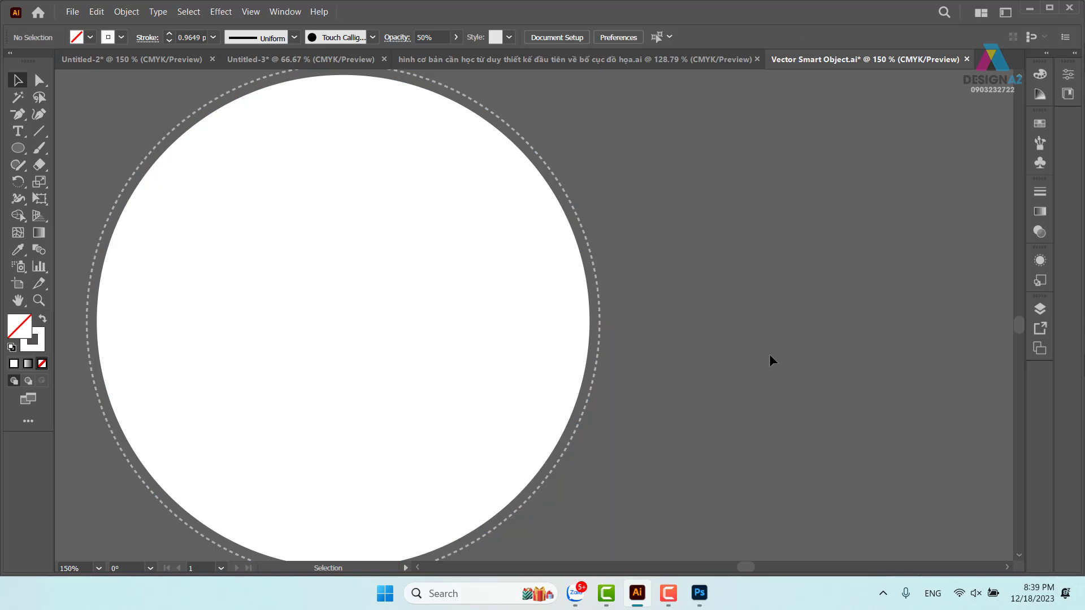
- Save the file and check the dashed ring in the Photoshop banner
key("a")
key("ctrl+s")
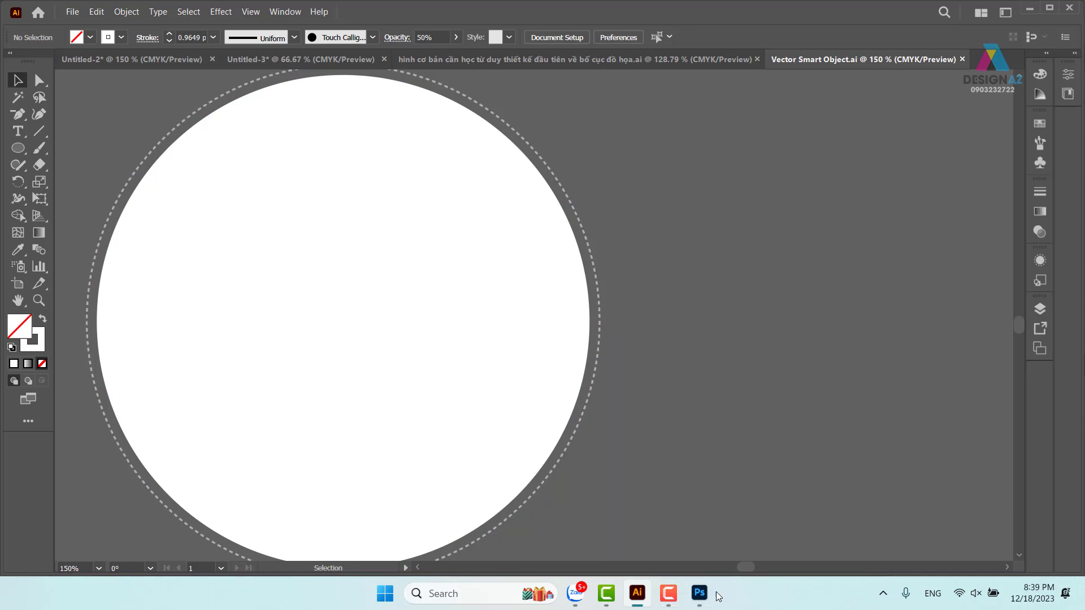
left_click(699, 593)
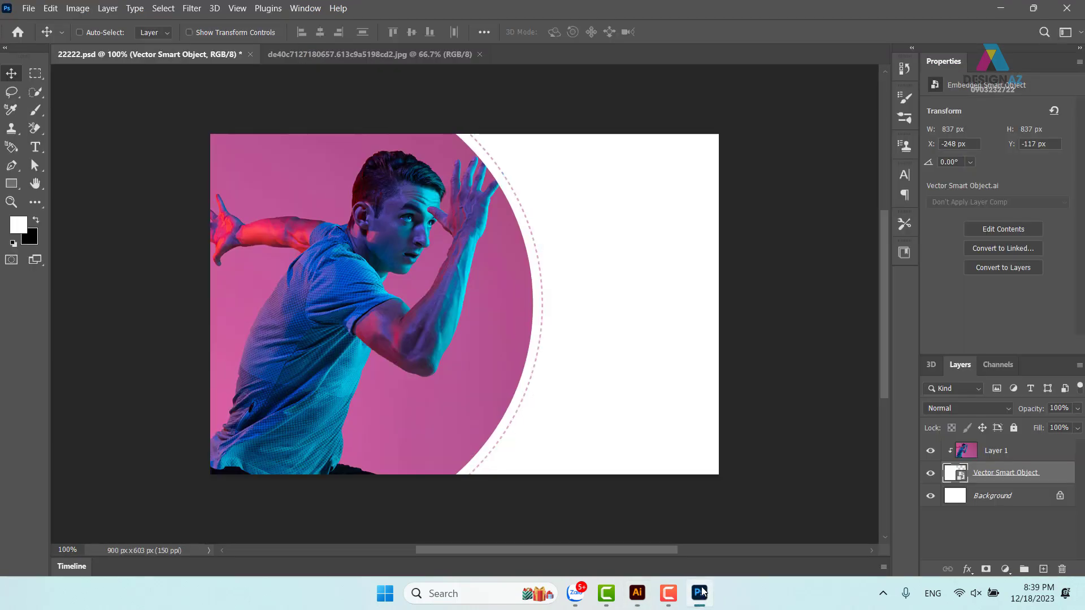
left_click(637, 593)
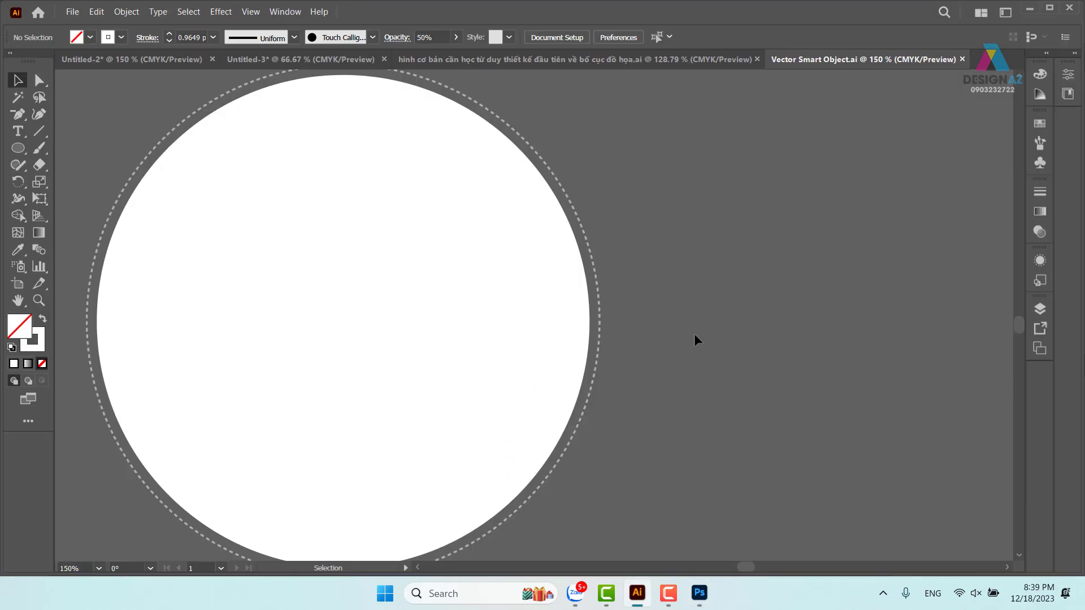
- Delete the dashed ring and apply a Zig Zag distortion to the white circle
left_click(599, 342)
key("Delete")
left_click(559, 334)
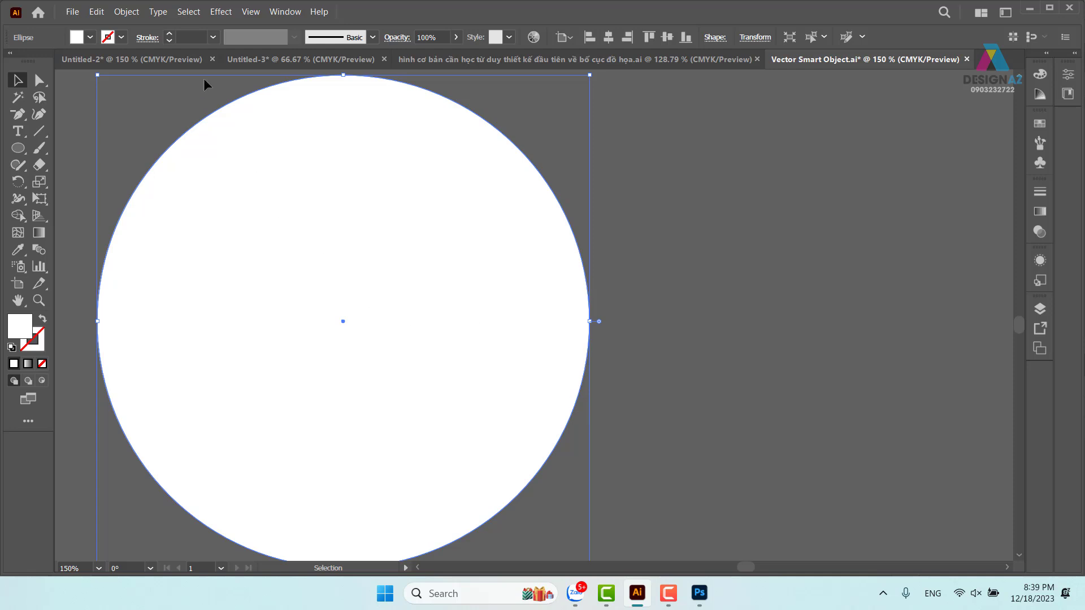
left_click(220, 16)
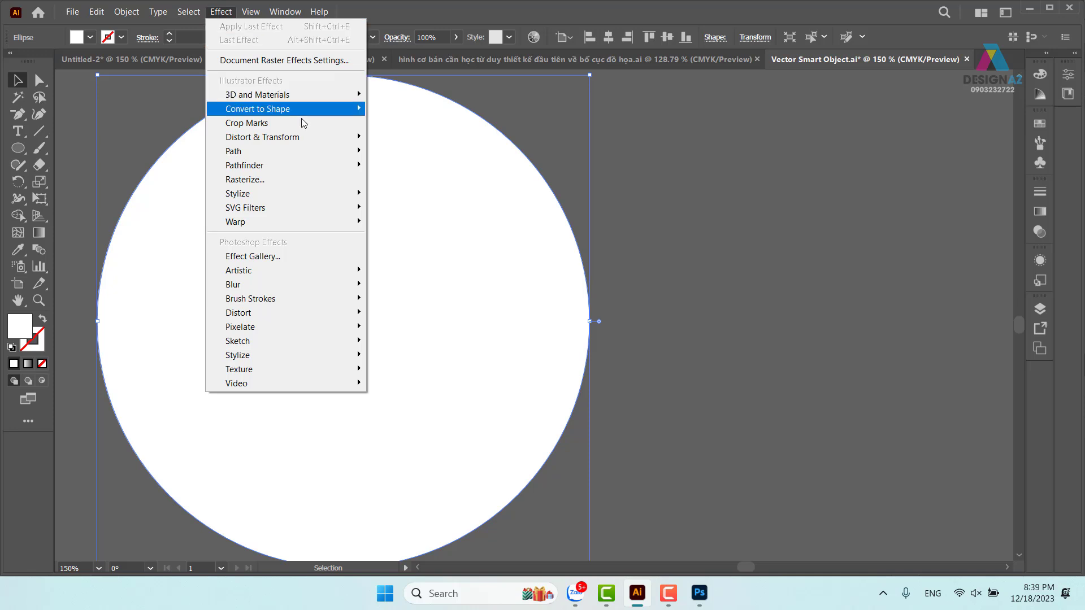
mouse_move(262, 137)
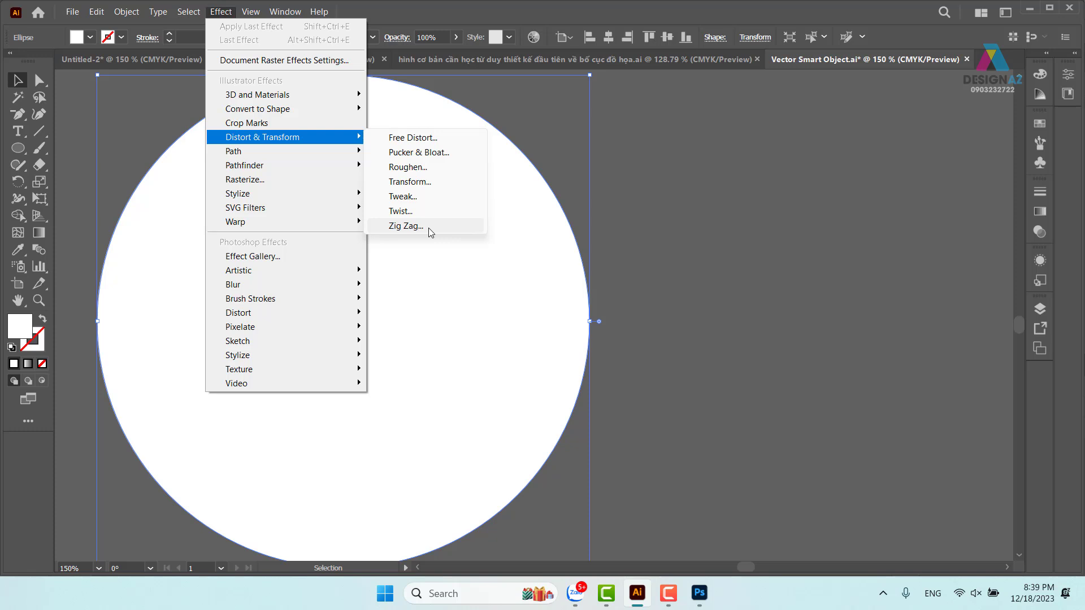
left_click(431, 229)
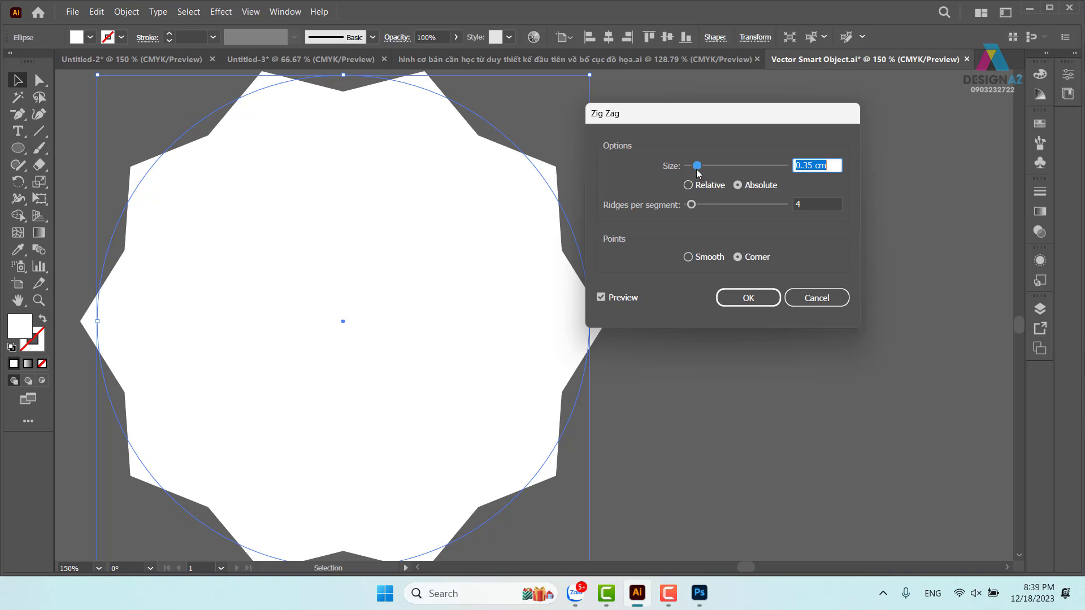
- Adjust the Zig Zag to a smaller ridge size with 32 ridges per segment
left_click_drag(698, 166, 717, 167)
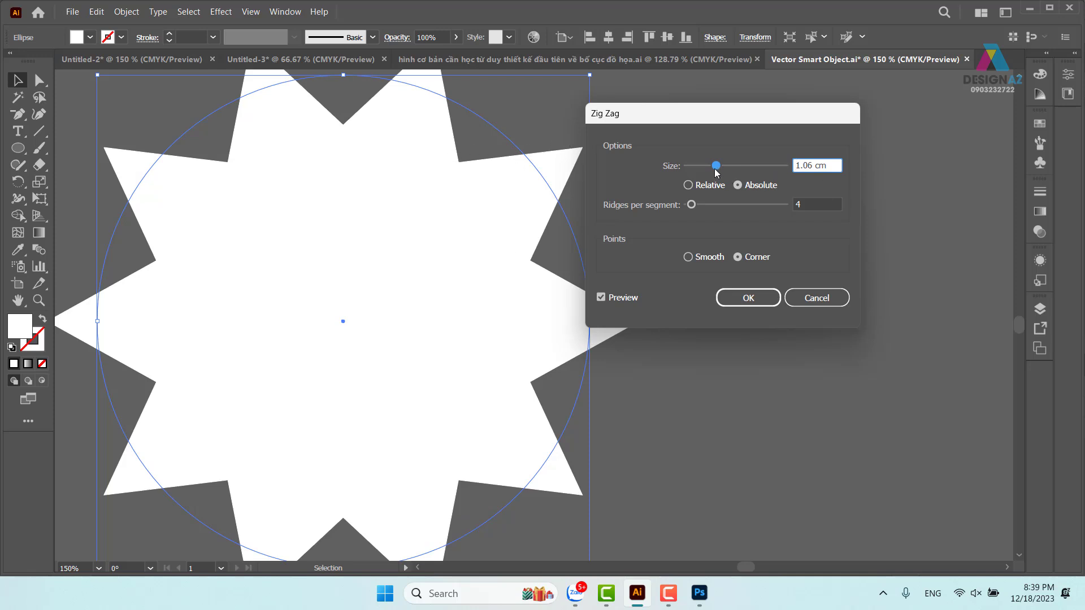
left_click_drag(716, 166, 695, 167)
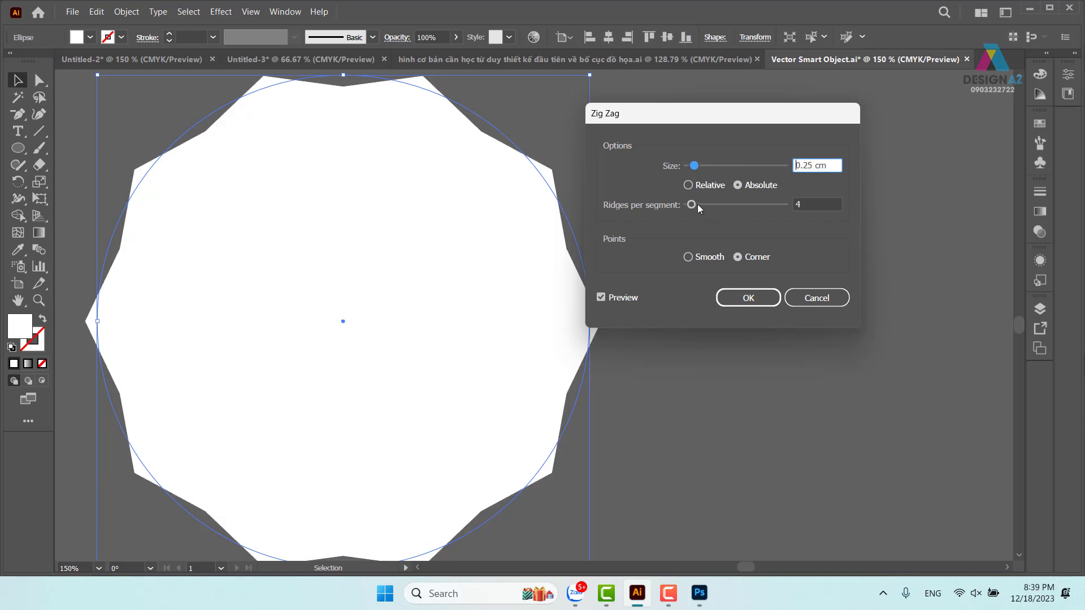
left_click_drag(692, 206, 731, 213)
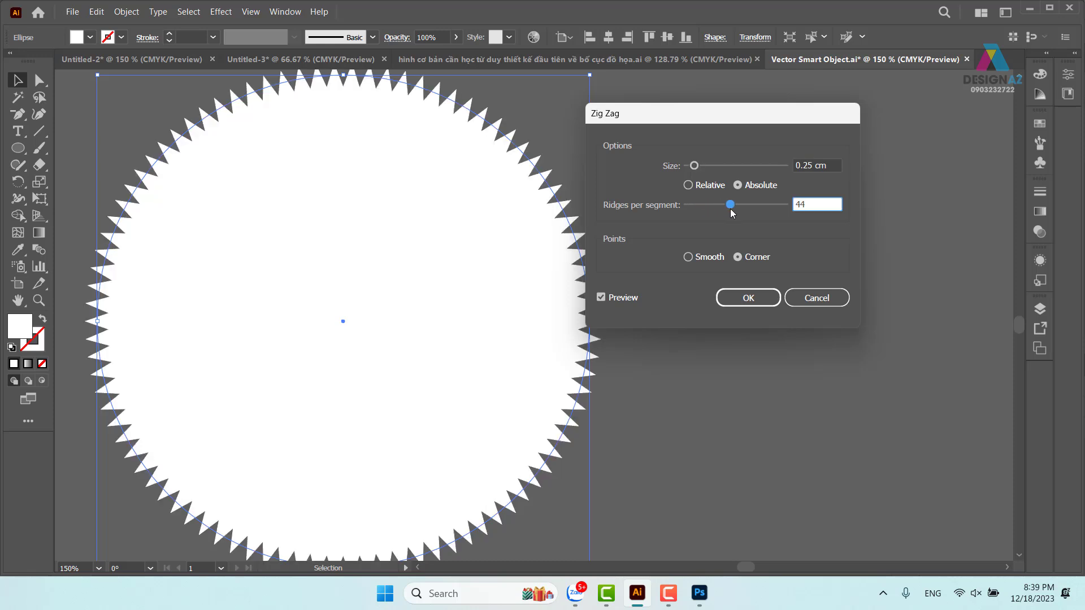
left_click_drag(699, 168, 694, 165)
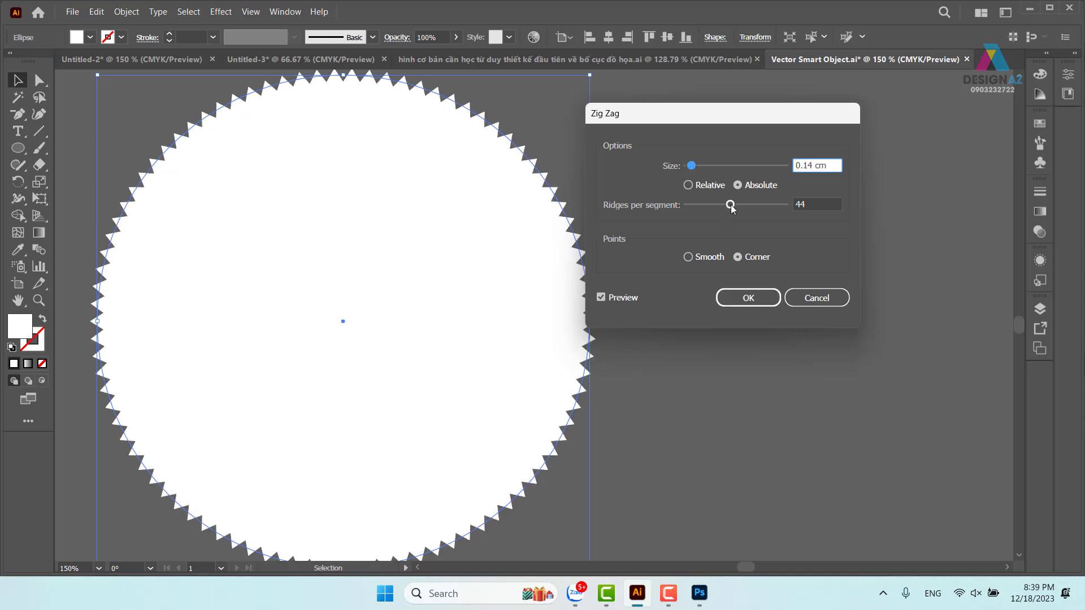
left_click_drag(730, 204, 718, 205)
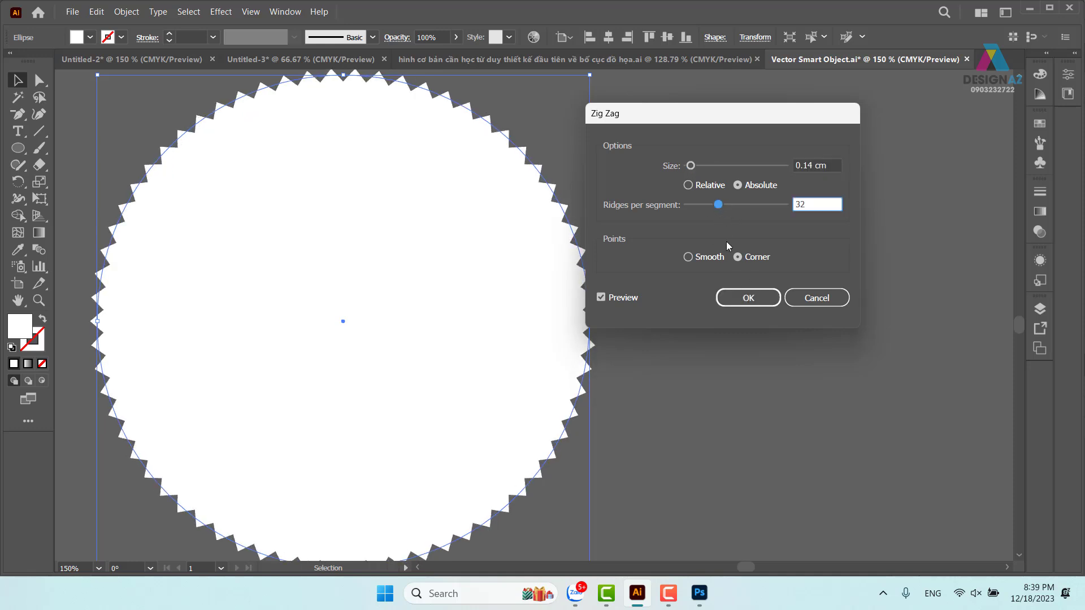
- Switch to smooth points, set size 0.1 cm, confirm the wavy edge, and save
left_click_drag(775, 118, 856, 121)
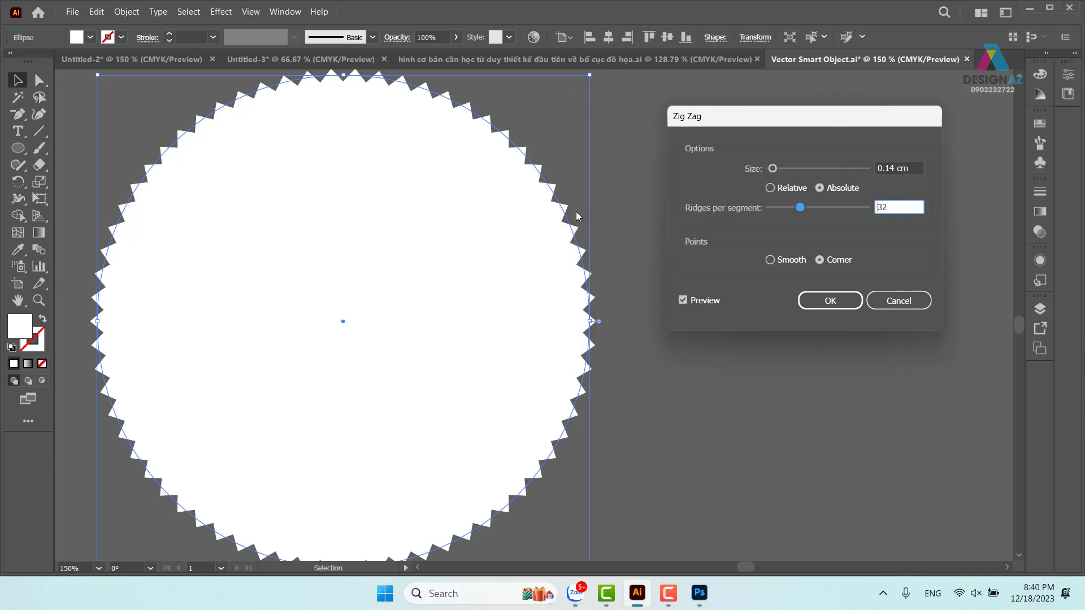
left_click(770, 260)
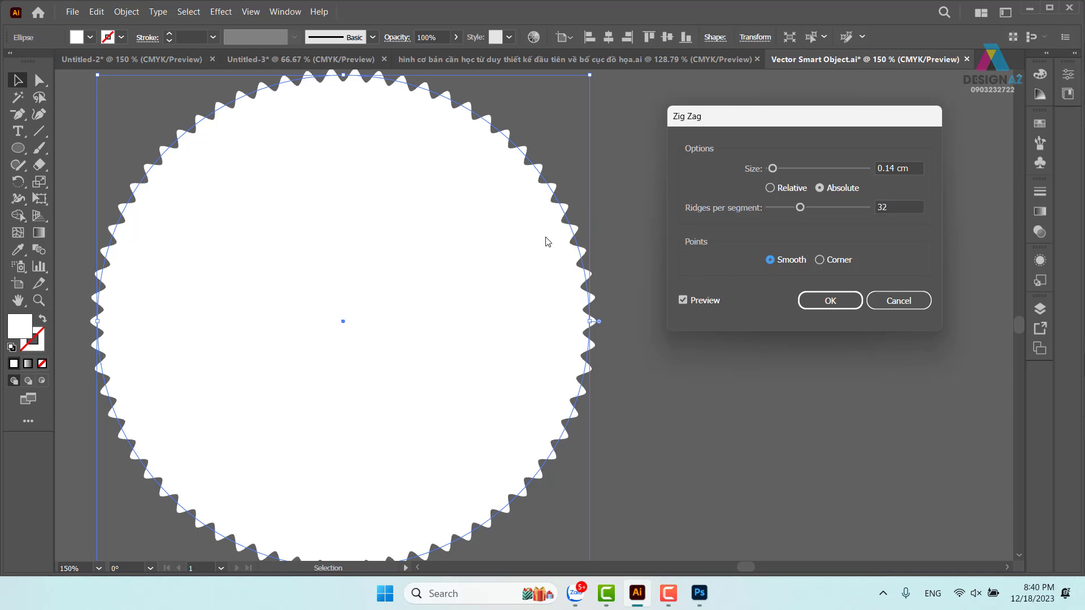
left_click(909, 168)
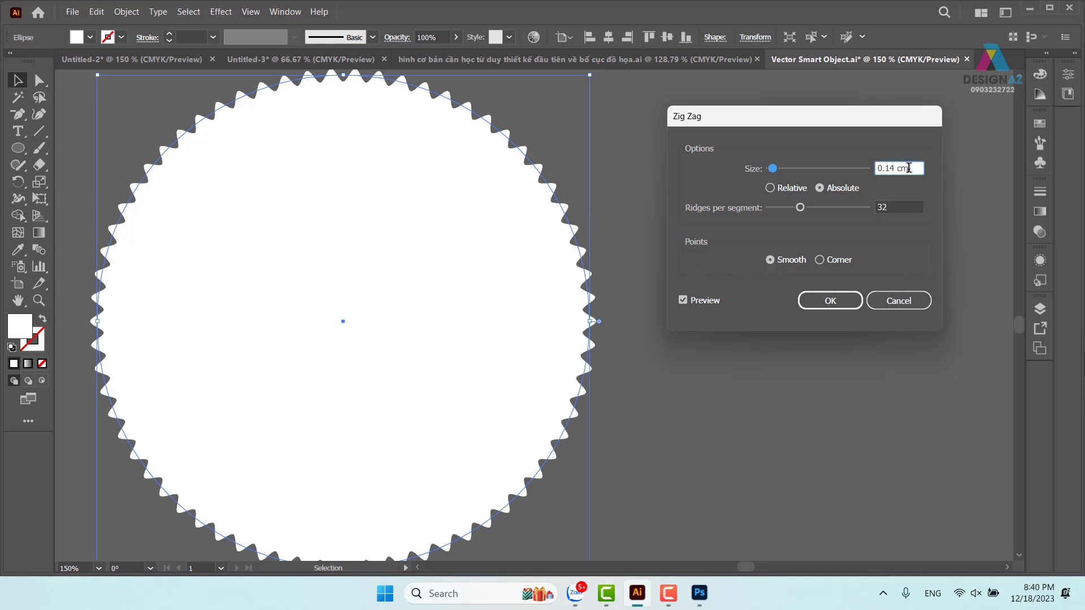
key("Down")
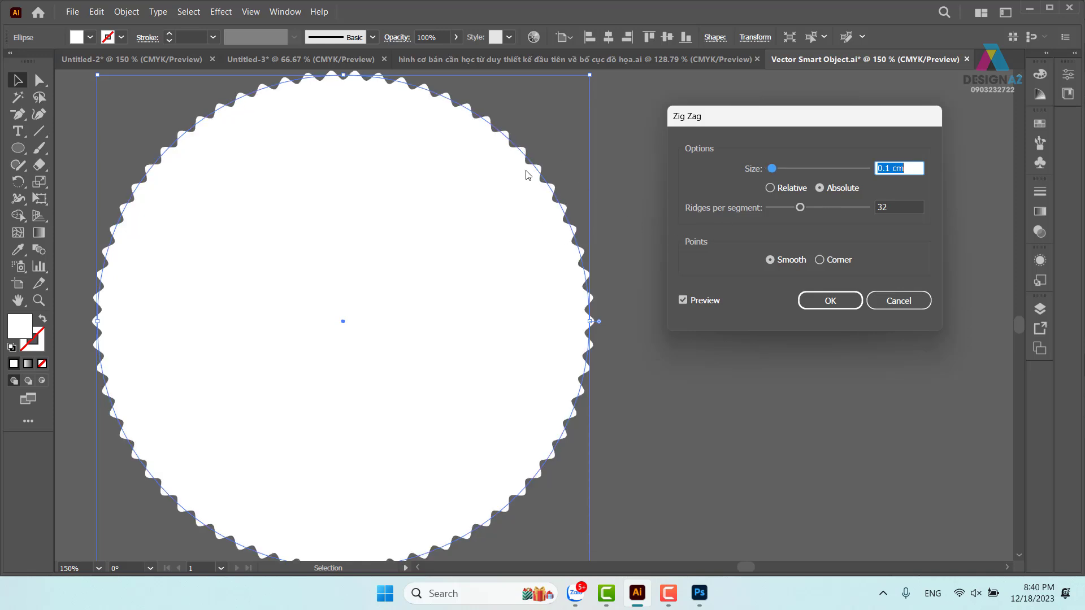
left_click(845, 304)
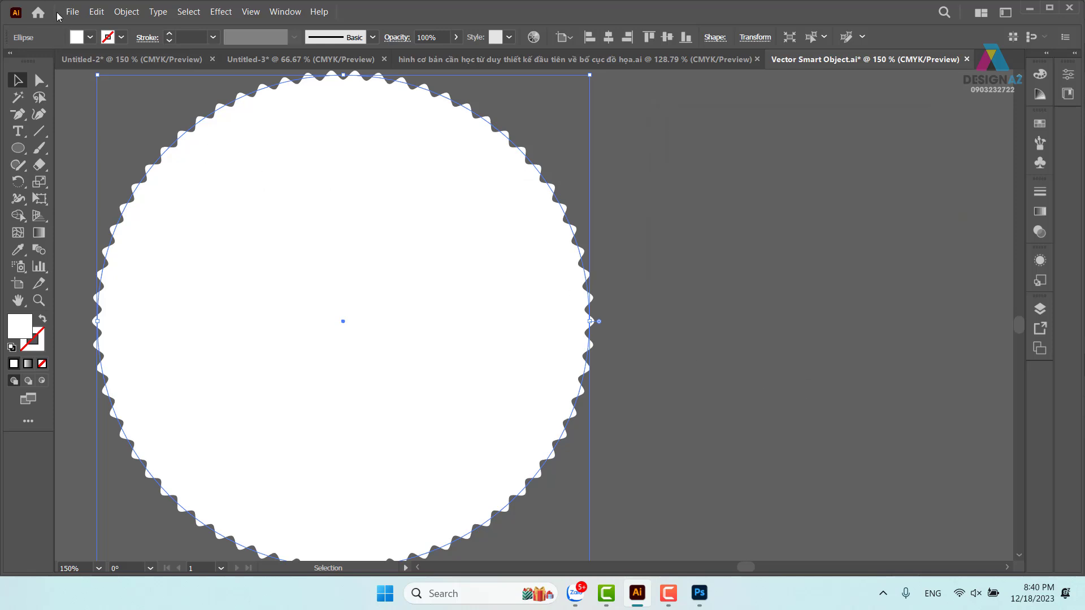
left_click(72, 12)
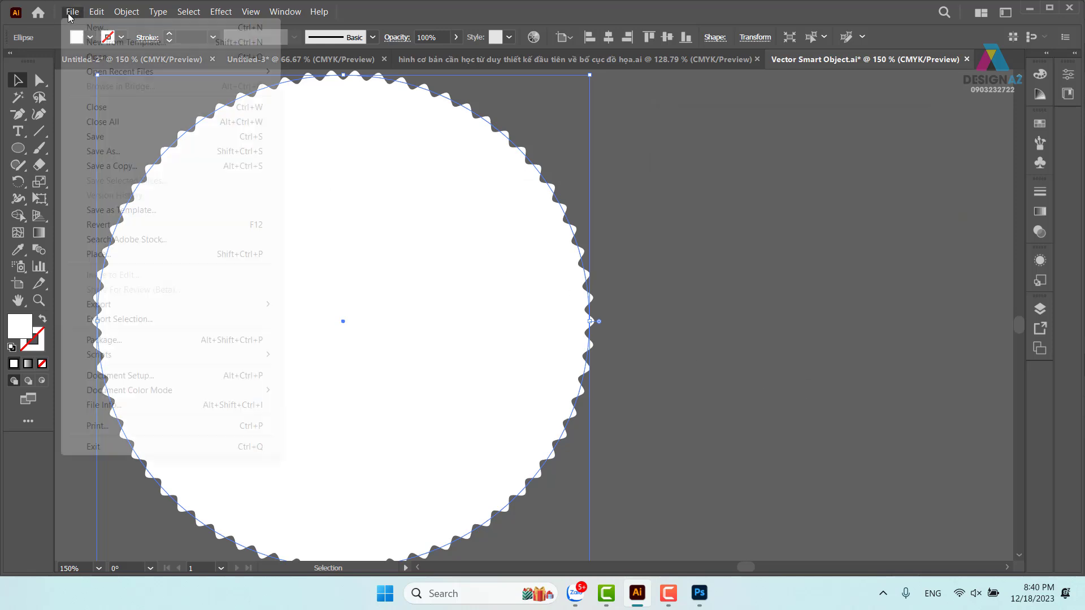
left_click(113, 137)
- Inspect the wavy circle in Photoshop, then undo the Zig Zag effect in Illustrator
left_click(700, 593)
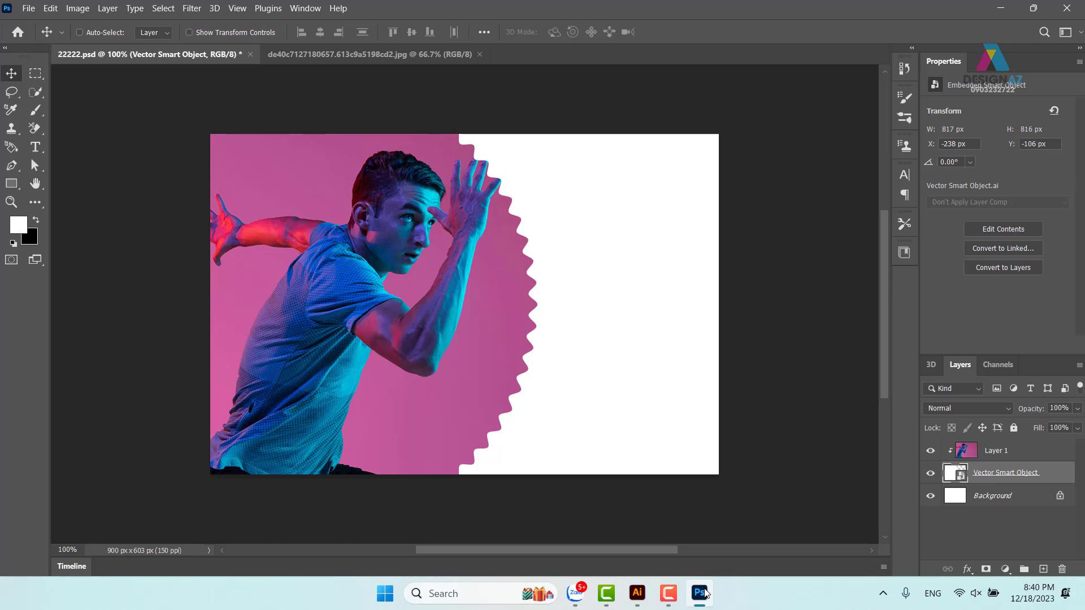
left_click(637, 595)
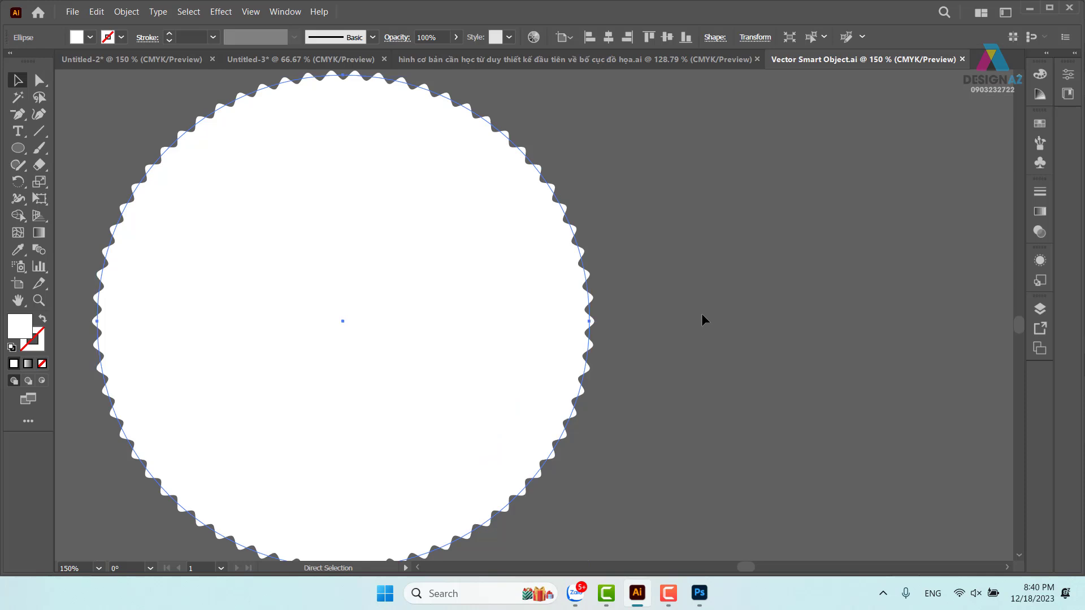
key("ctrl+z")
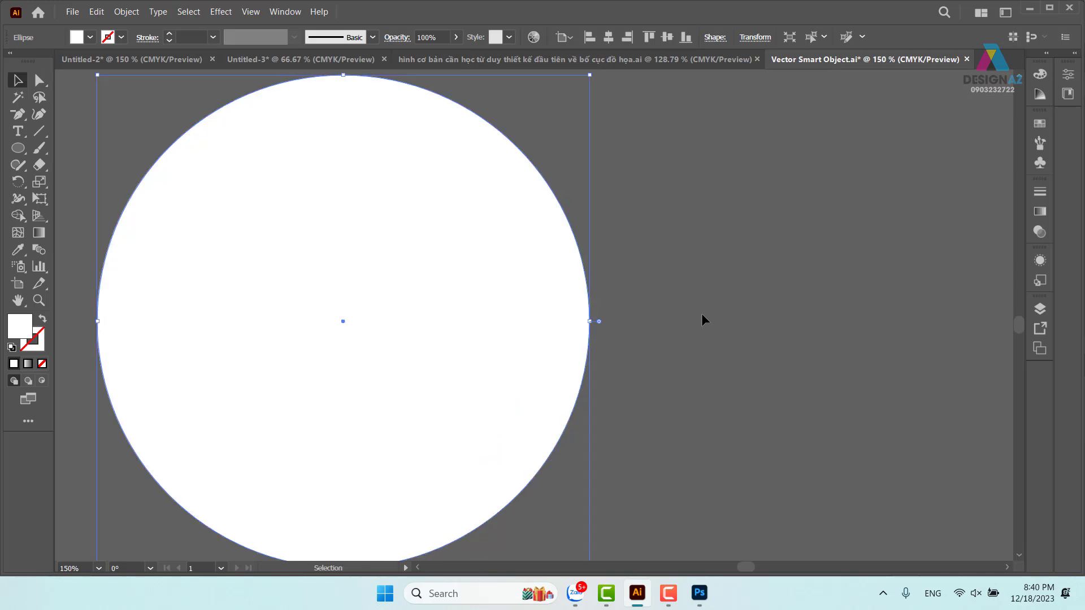
- Open the Arrows_Special brush library and enlarge its panel beside the circle
left_click(1040, 143)
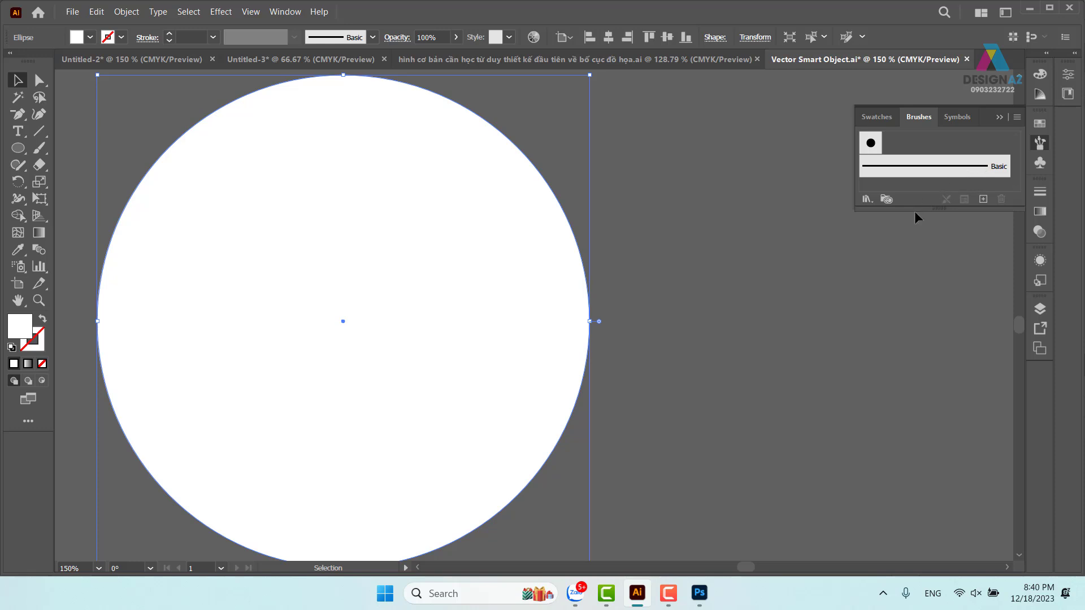
left_click(868, 200)
mouse_move(897, 236)
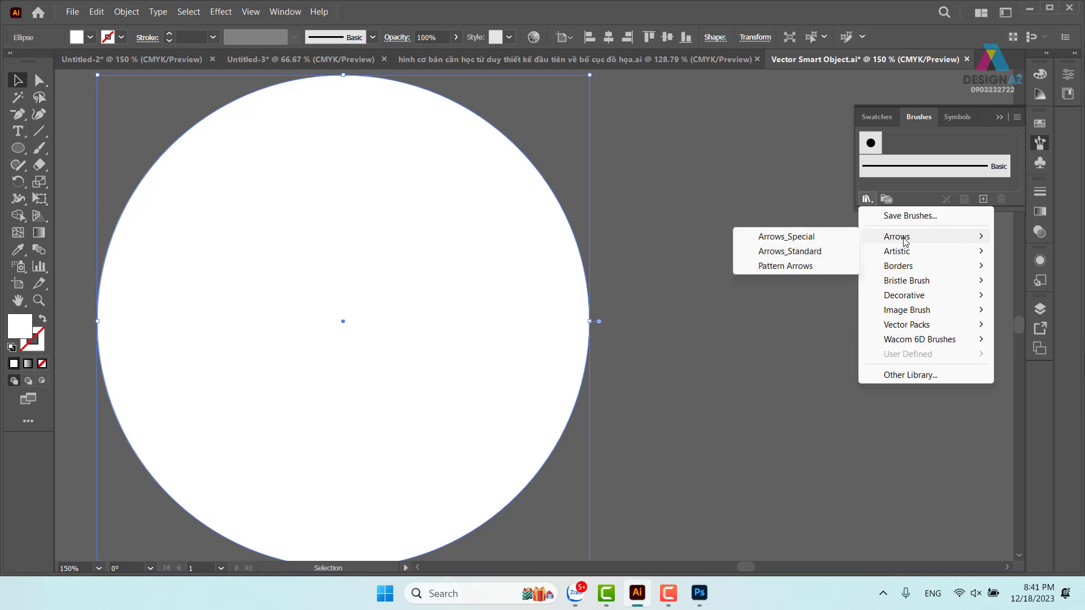
left_click(814, 241)
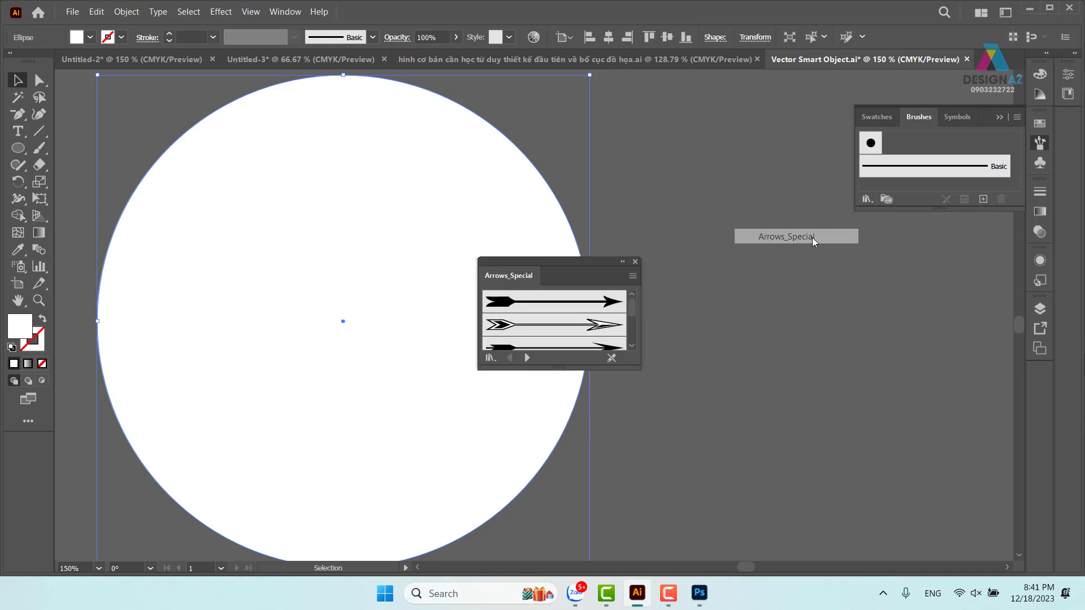
left_click_drag(552, 260, 661, 227)
left_click_drag(693, 192, 707, 171)
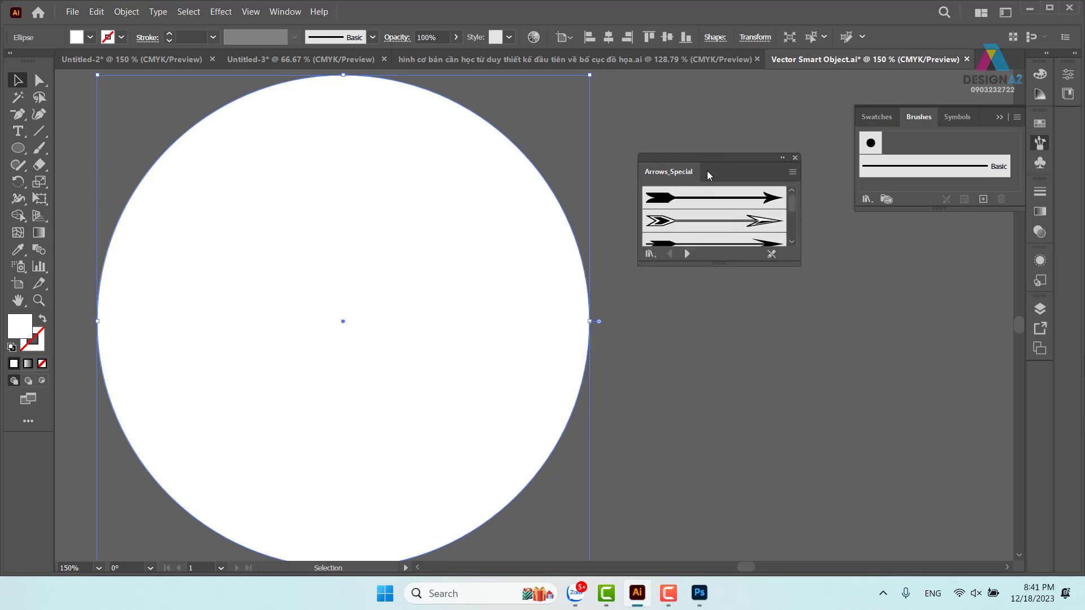
left_click_drag(704, 264, 733, 405)
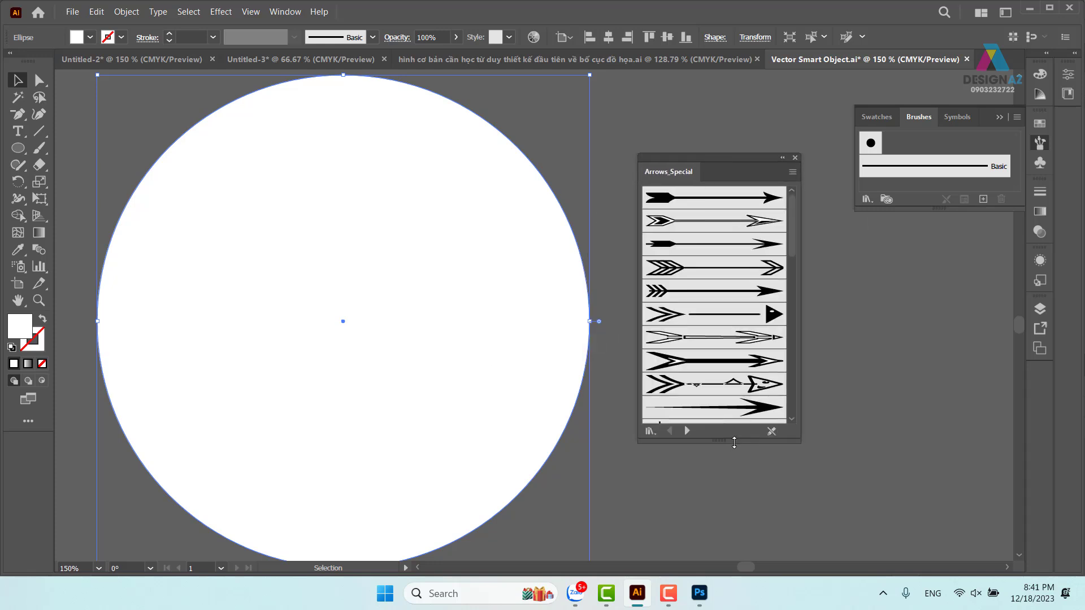
- Switch to the Pattern Arrows library and apply Elegant Curl Arrow Brush to the circle
scroll(739, 351, "down", 3)
scroll(739, 351, "down", 3)
scroll(739, 351, "down", 3)
scroll(740, 351, "down", 3)
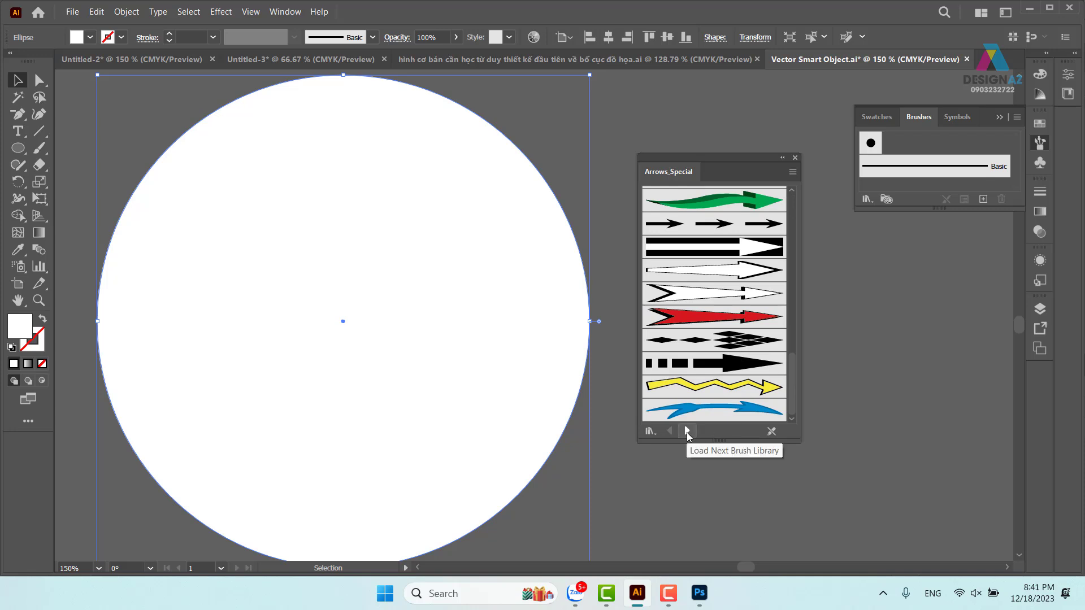
left_click(686, 432)
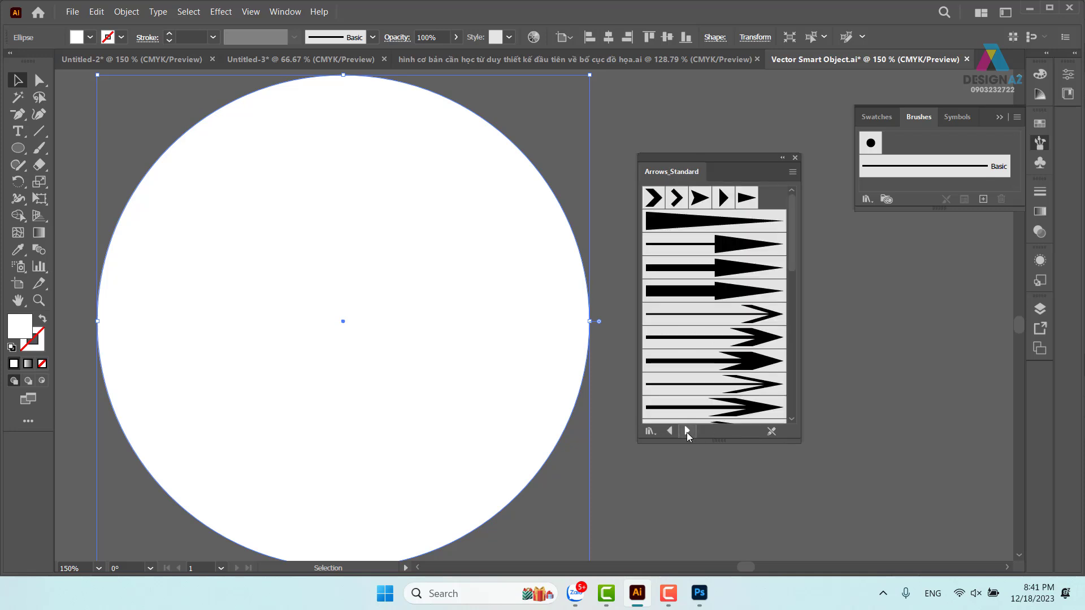
left_click(686, 432)
left_click(702, 387)
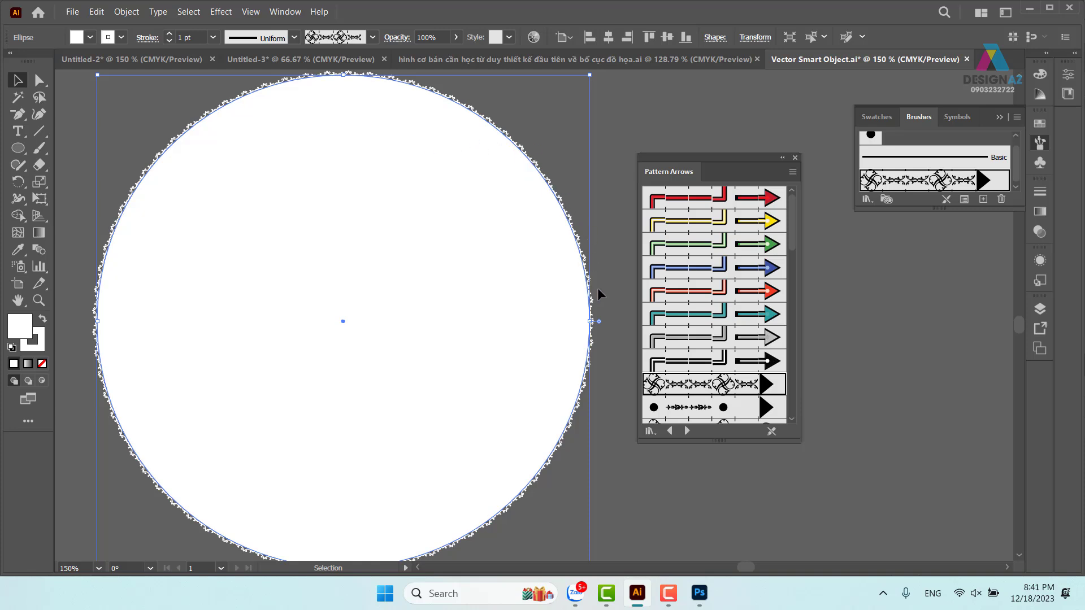
- Set the ornamental border stroke to 5 pt, save, and view the banner in Photoshop
left_click(213, 37)
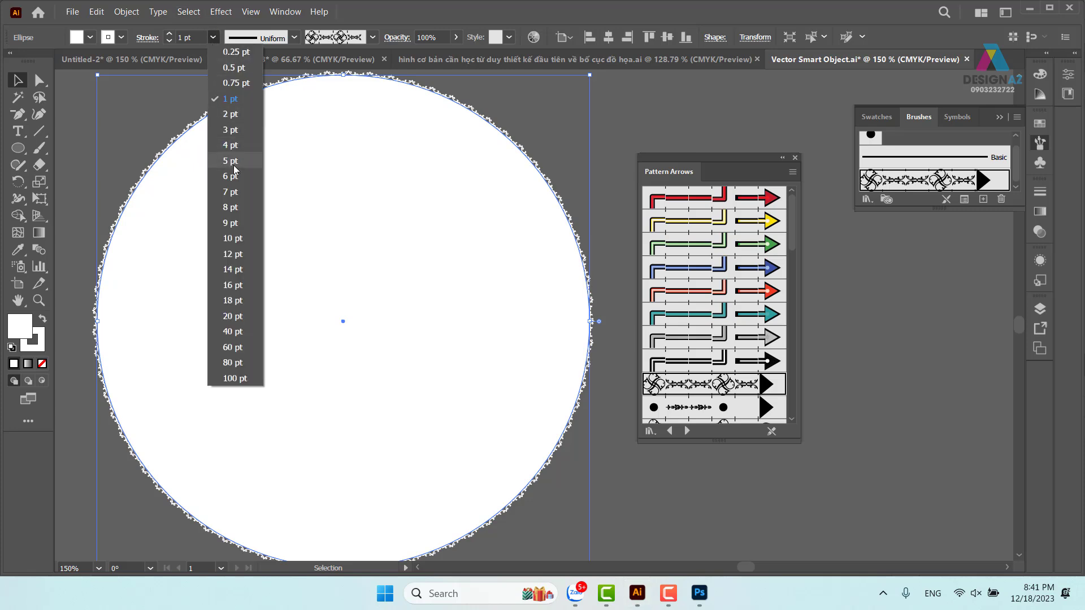
left_click(232, 164)
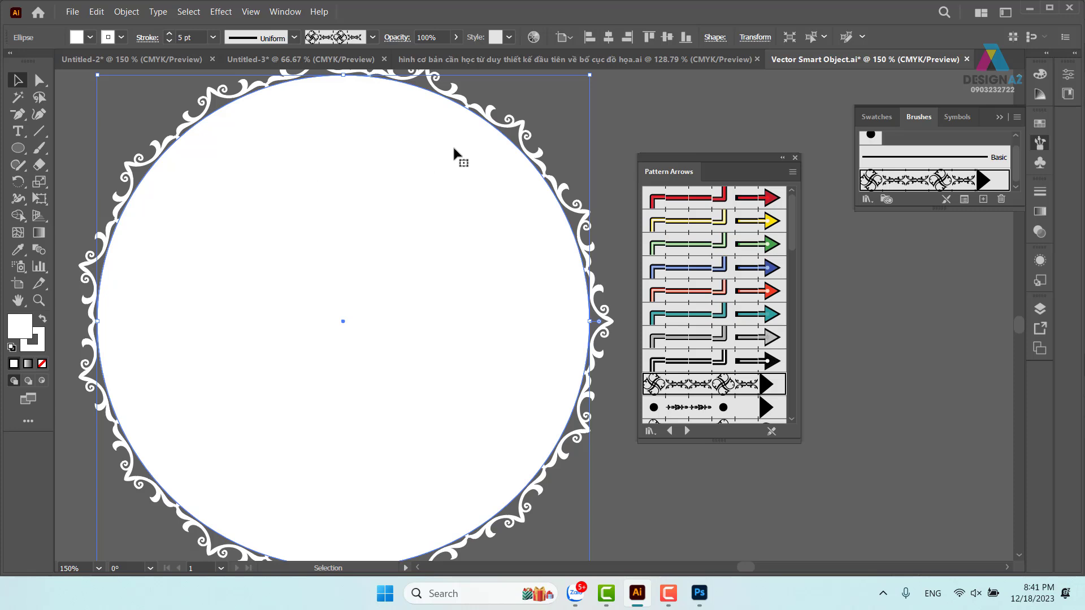
key("ctrl+s")
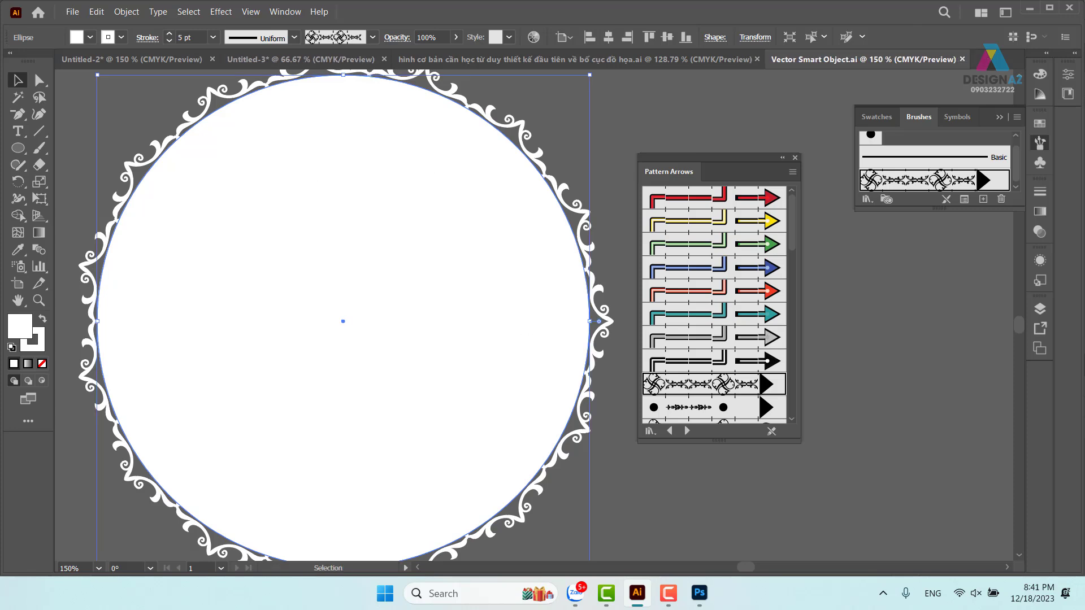
left_click(700, 595)
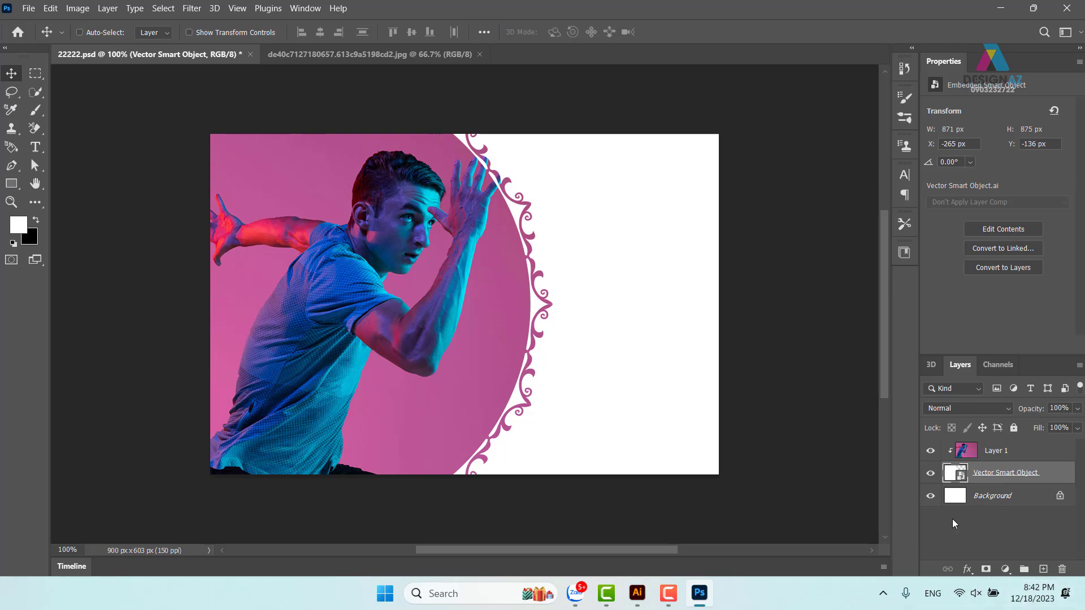
- Switch to the Vector Smart Object.ai circle document in Illustrator
left_click(637, 593)
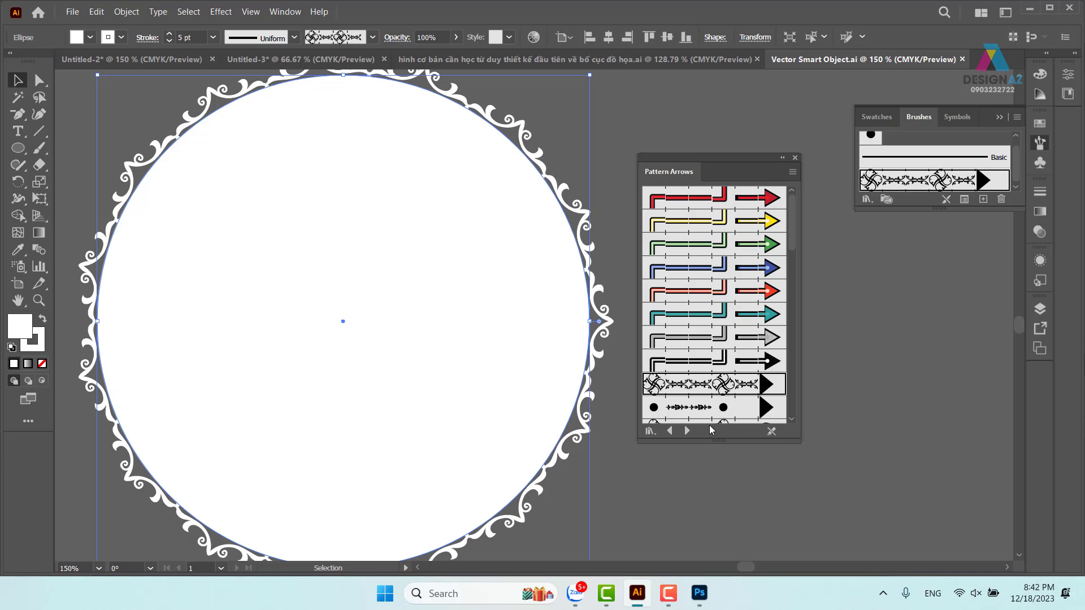
- Browse the brush libraries forward to Artistic_ChalkCharcoalPencil
left_click(687, 432)
left_click(678, 436)
scroll(729, 315, "down", 2)
scroll(729, 314, "down", 3)
scroll(730, 315, "down", 3)
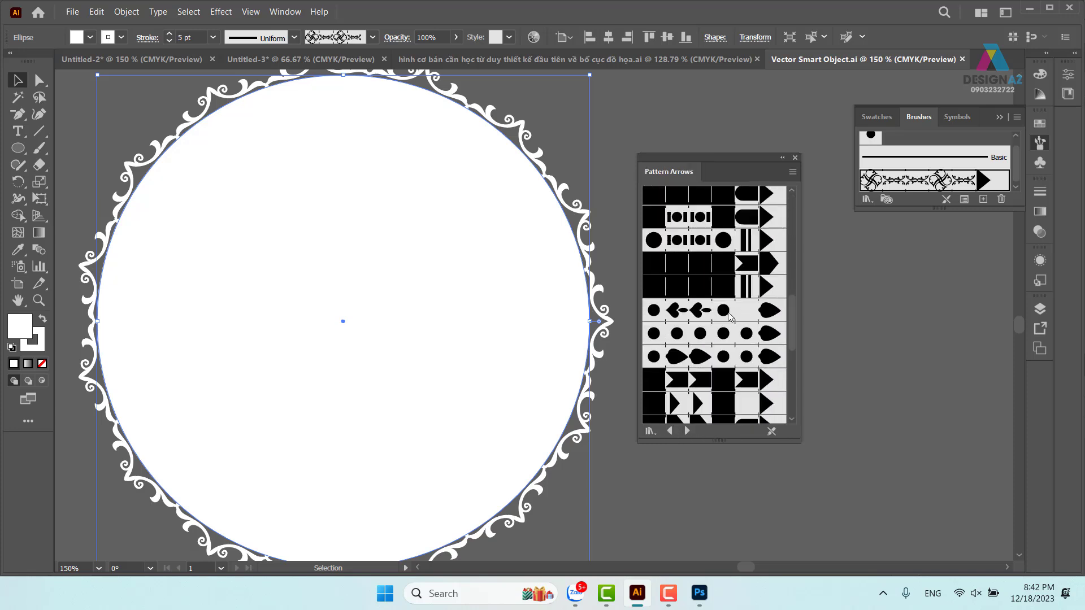
scroll(730, 315, "down", 3)
scroll(730, 315, "down", 2)
scroll(736, 325, "up", 4)
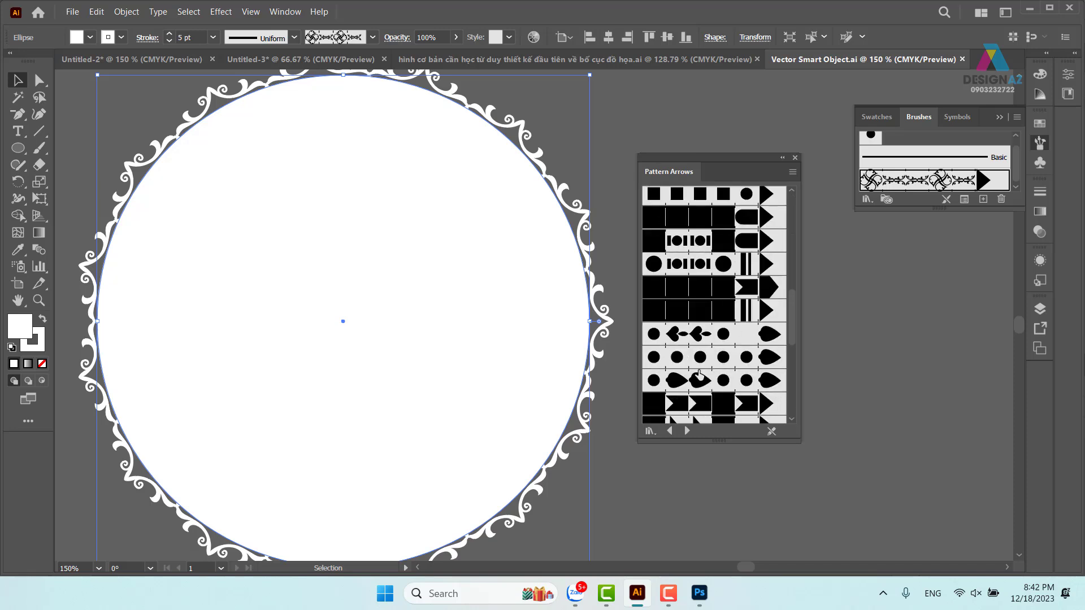
scroll(703, 378, "down", 5)
left_click(687, 431)
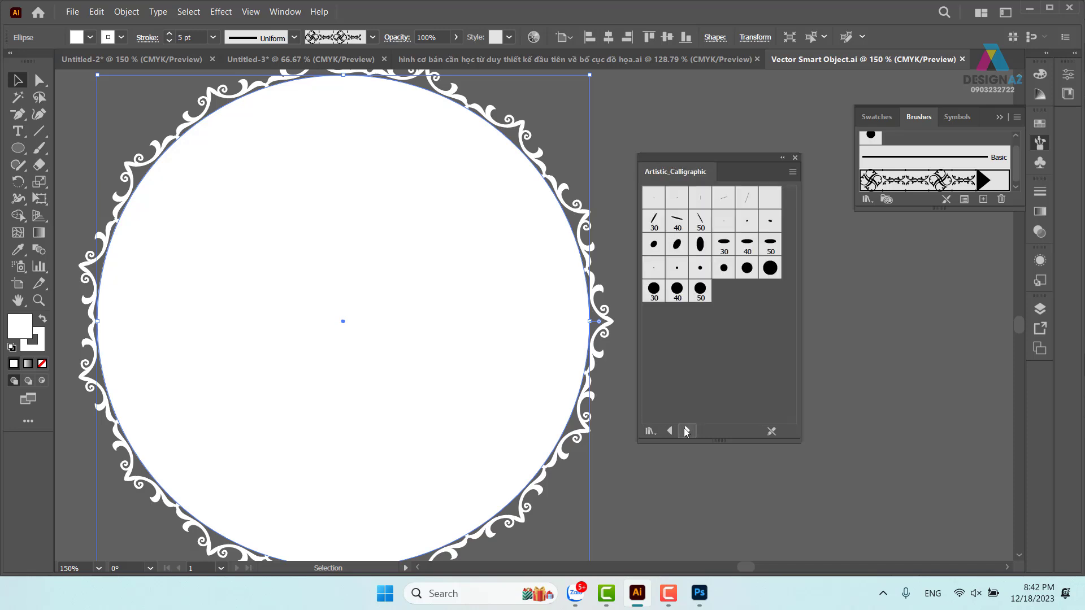
left_click(687, 431)
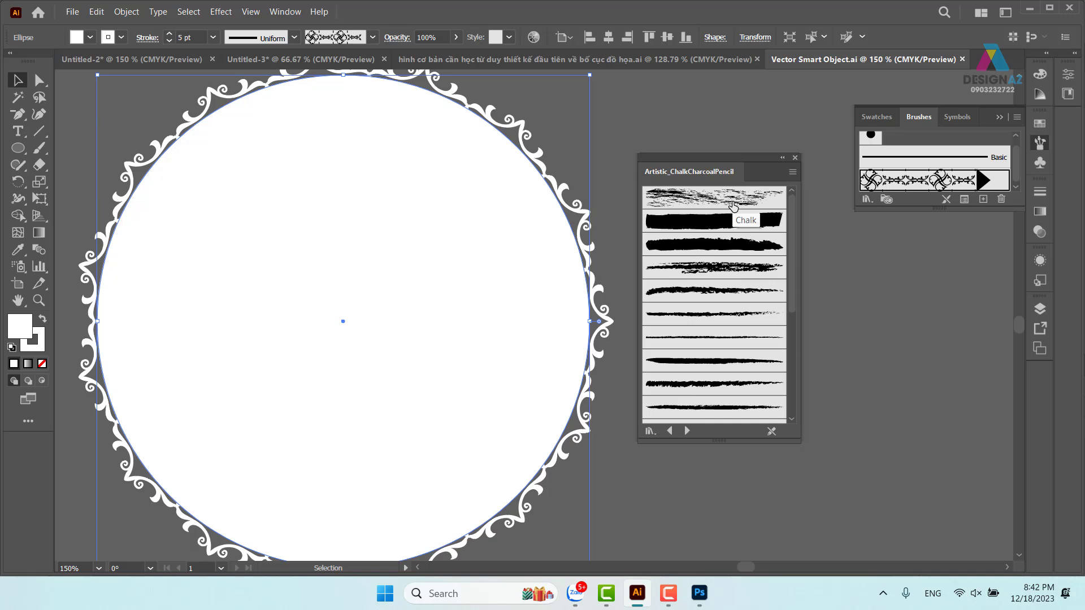
- Give the circle's outline the Charcoal - Feather brush at 5 pt
left_click(717, 315)
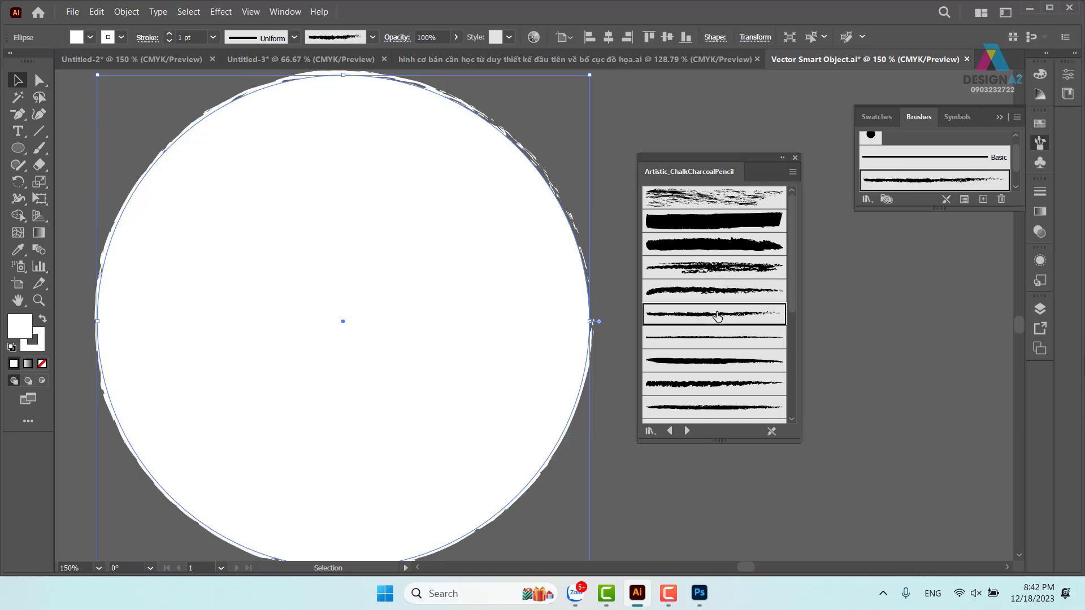
left_click(216, 42)
left_click(231, 162)
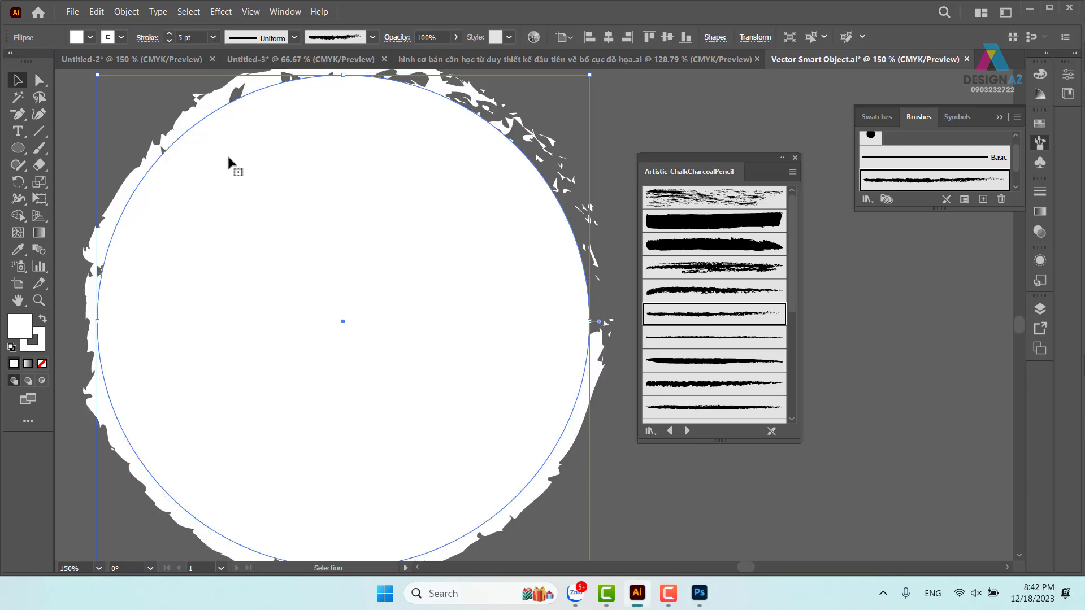
- Try several other chalk and charcoal brushes, then settle back on Charcoal - Feather
left_click(735, 267)
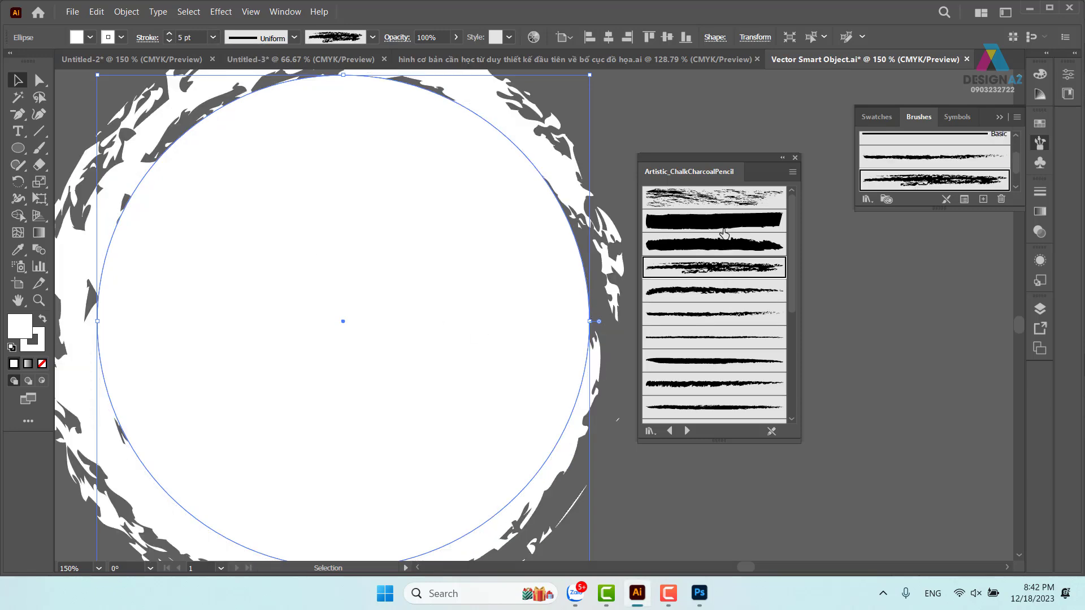
left_click(724, 199)
left_click(722, 249)
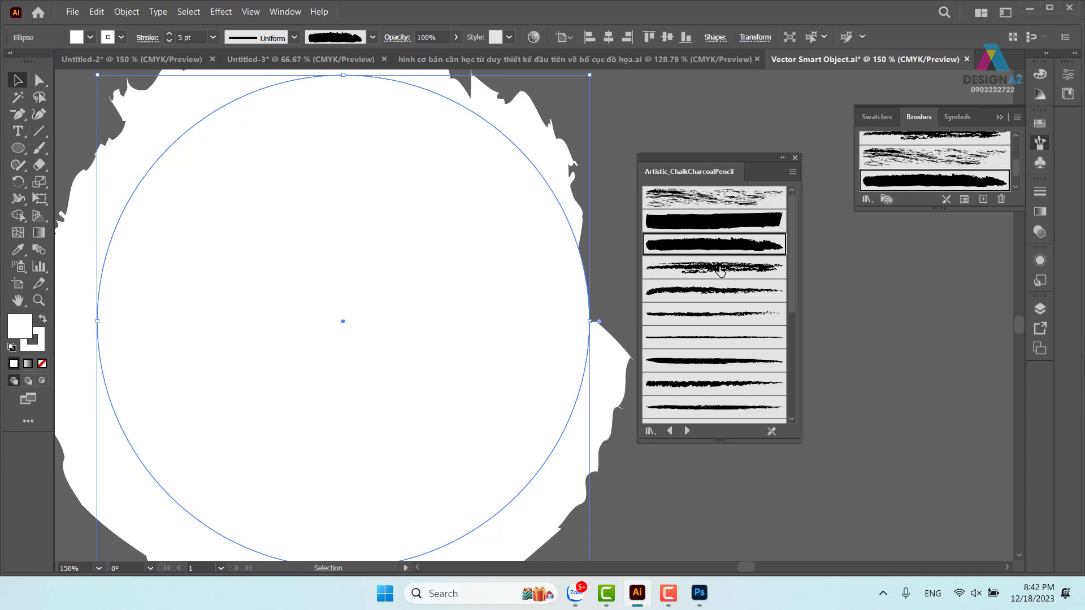
left_click(725, 272)
left_click(726, 291)
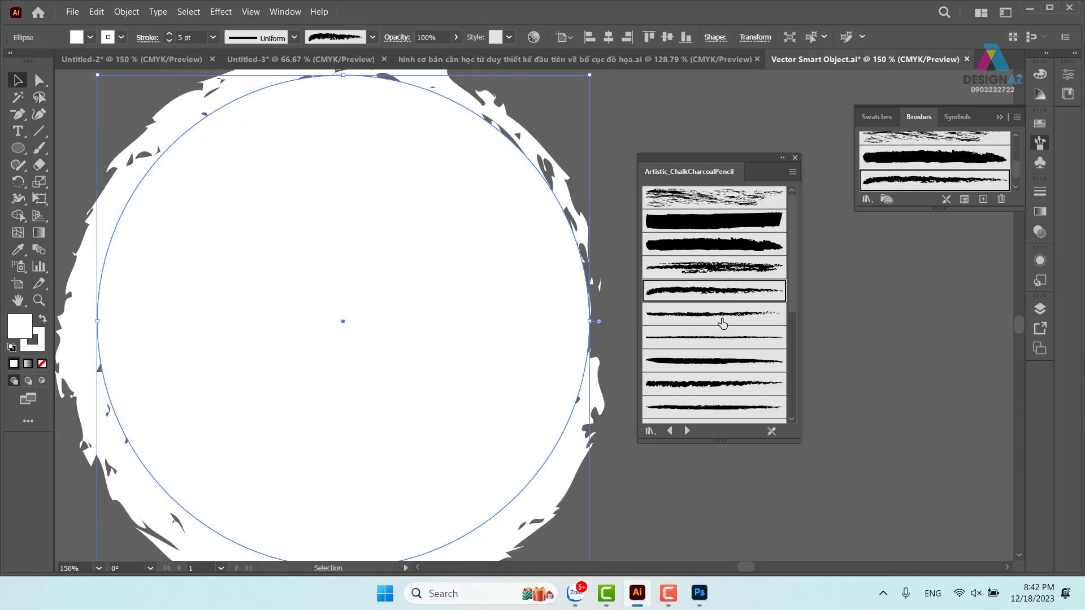
left_click(722, 321)
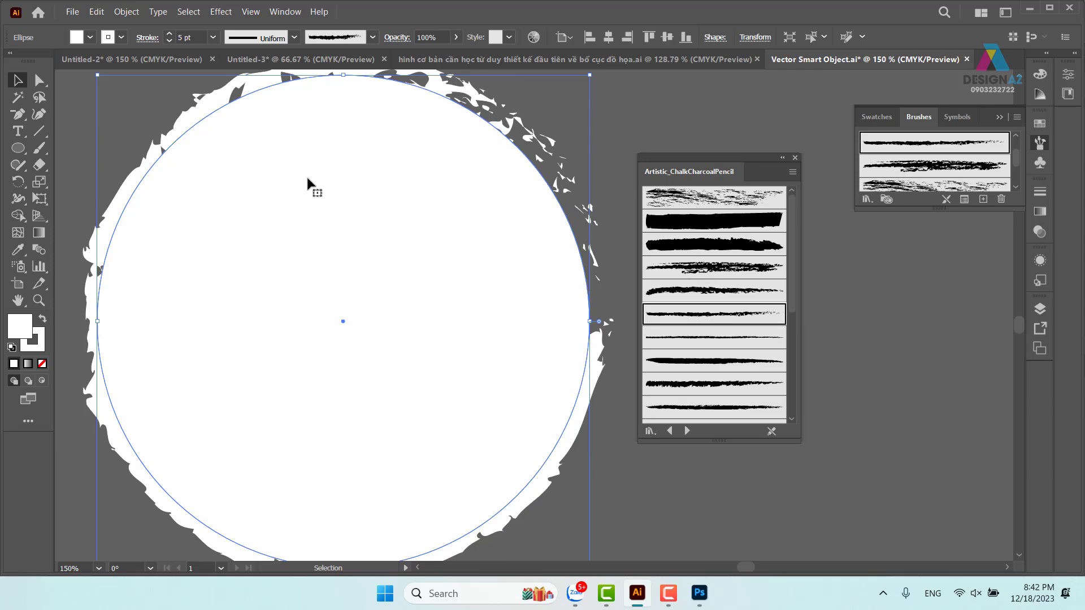
left_click(72, 12)
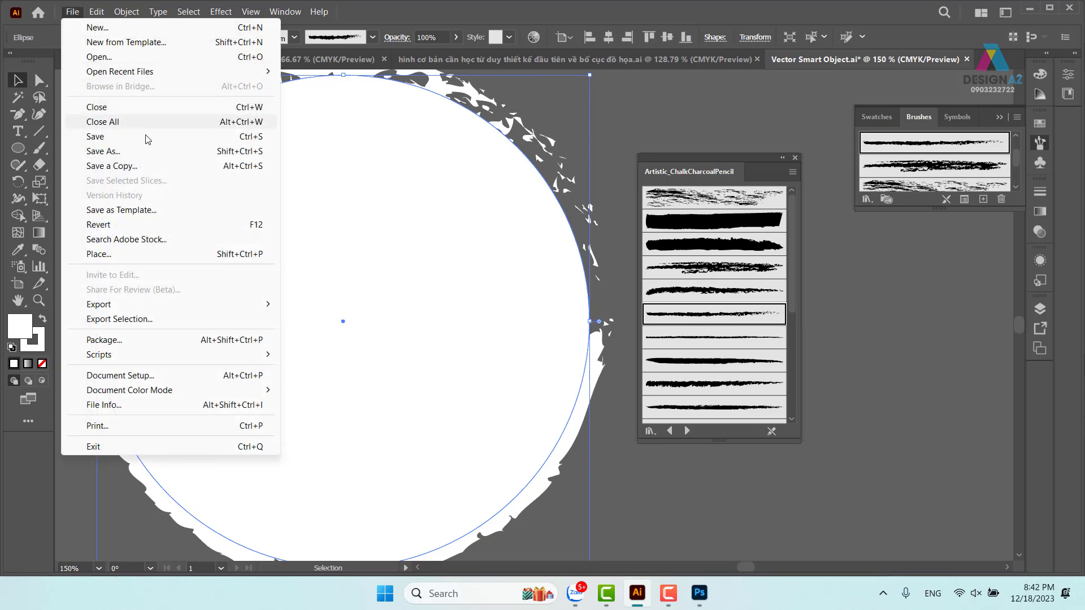
- Cancel a Save As and save the circle over the existing file instead
left_click(152, 151)
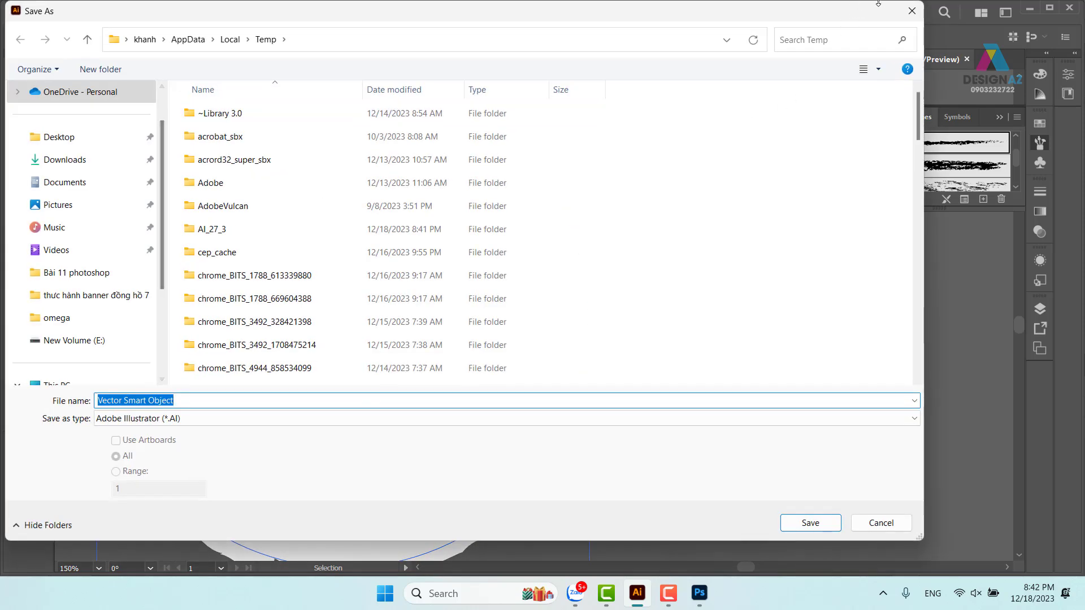
left_click(912, 11)
left_click(73, 12)
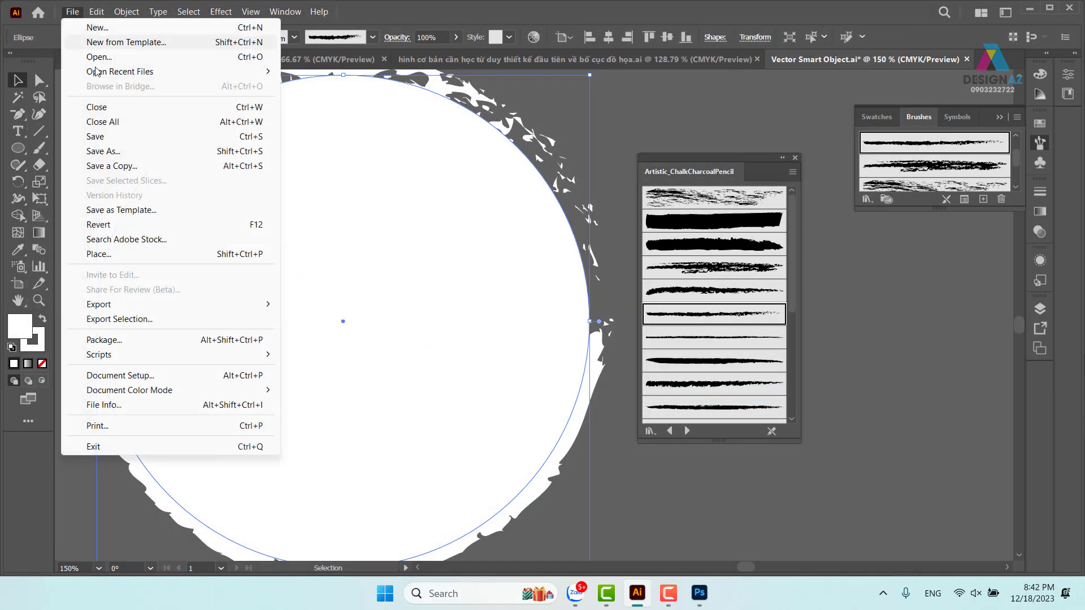
left_click(140, 137)
- Check the updated circle in Photoshop, then load the Artistic_Ink brush library in Illustrator
left_click(693, 595)
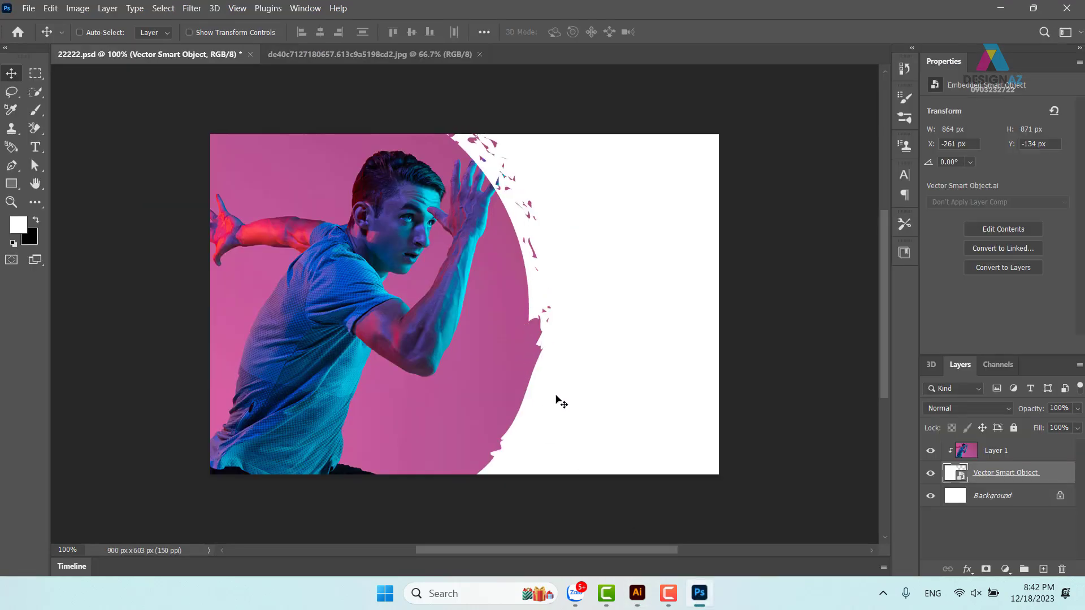
mouse_move(636, 593)
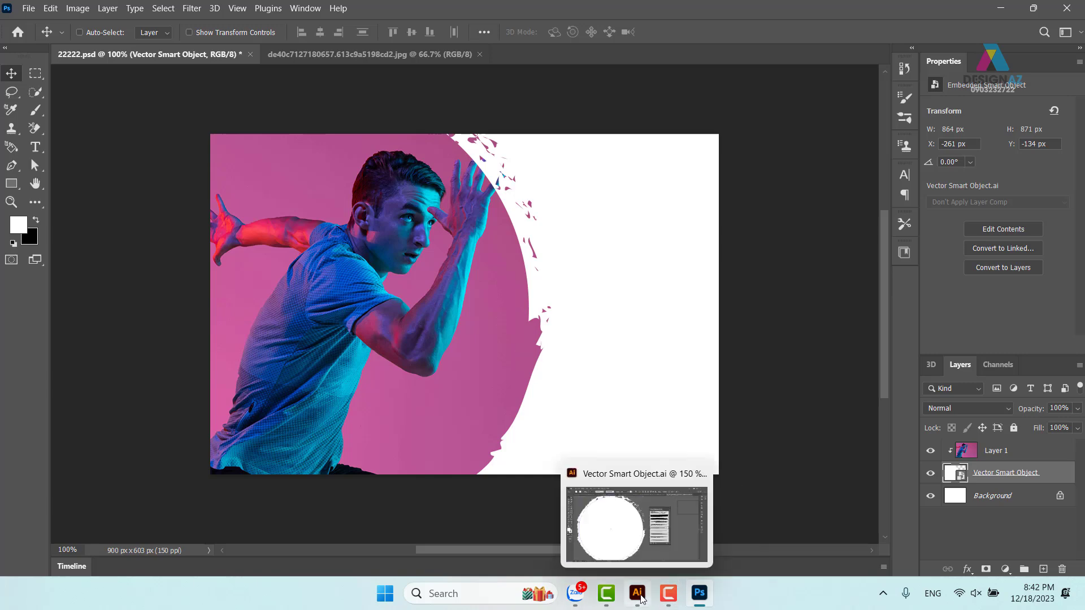
left_click(633, 531)
left_click(686, 432)
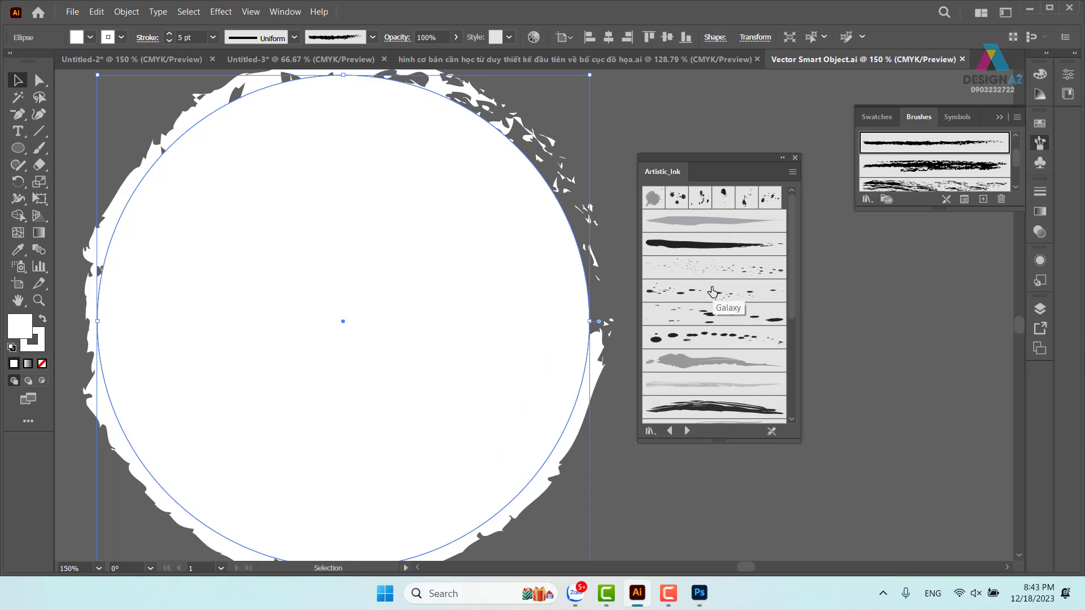
- Try the dotted spatter, blob-dot and dry ink brushes, viewing the circle at actual size
left_click(710, 270)
left_click(704, 339)
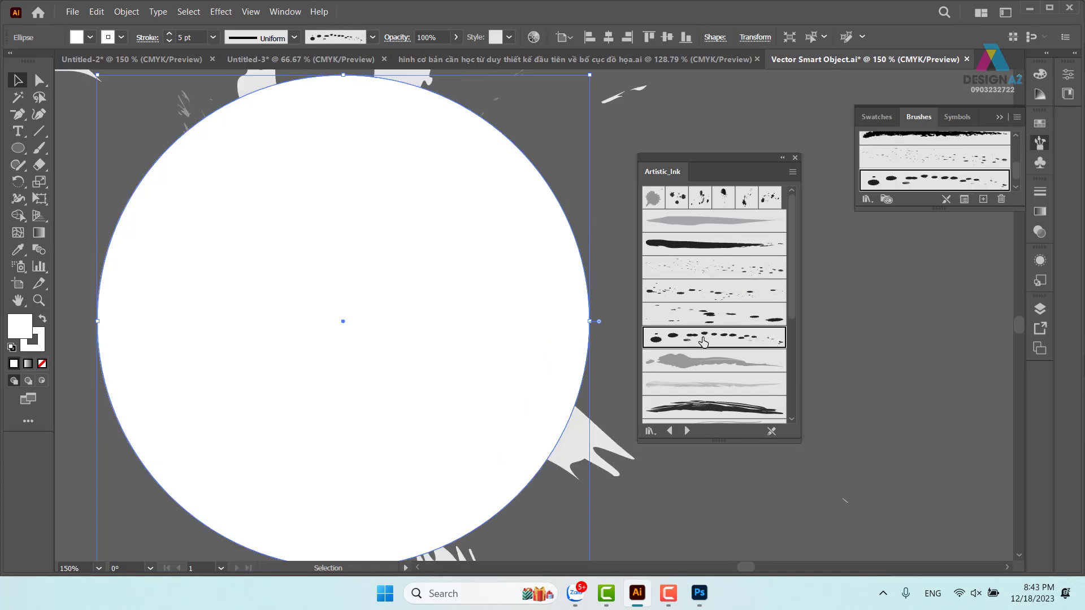
left_click(701, 399)
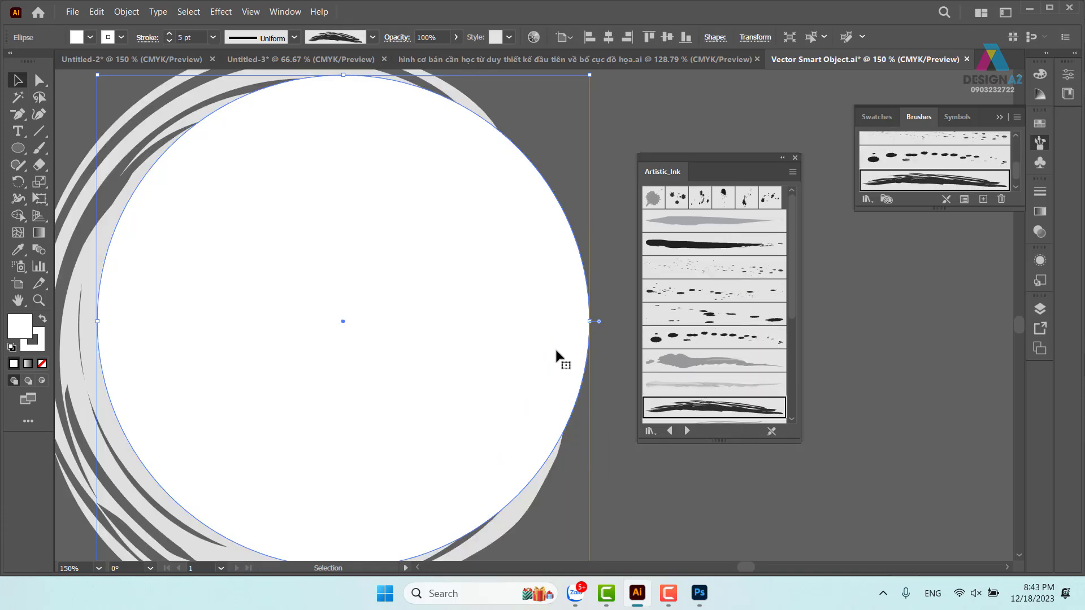
key("ctrl+1")
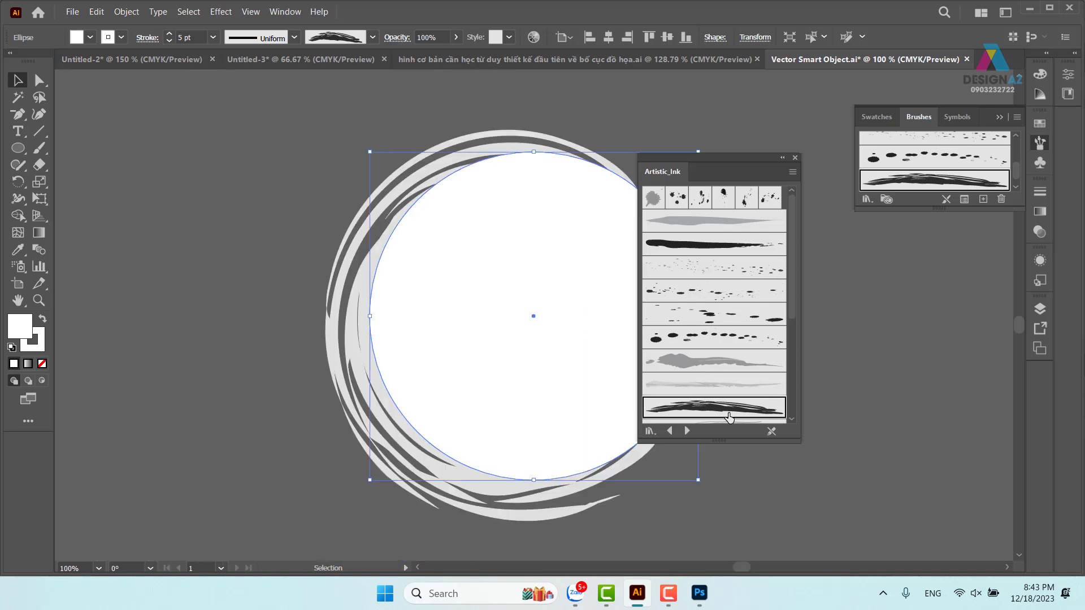
- Give the circle a 1 pt stroke with the grey Artistic_Ink brush
left_click(213, 38)
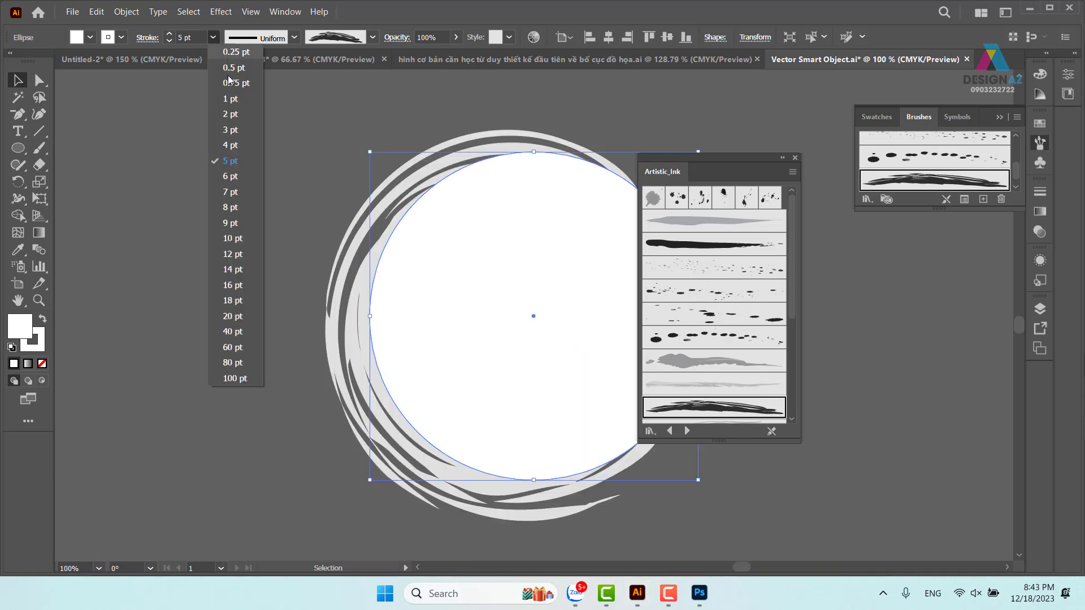
left_click(234, 102)
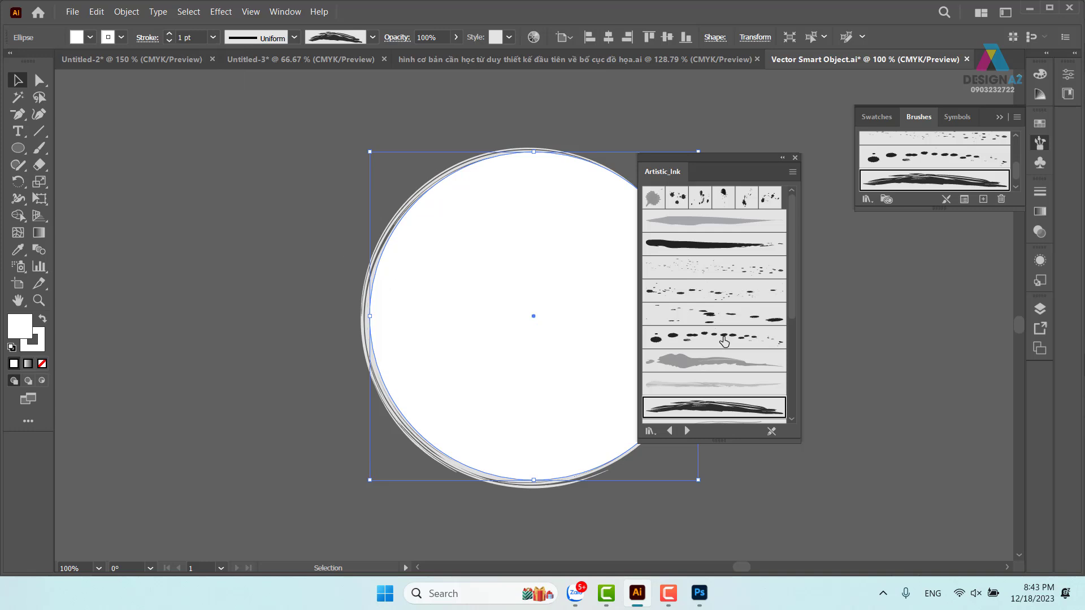
scroll(725, 347, "down", 3)
scroll(724, 347, "down", 2)
left_click(731, 247)
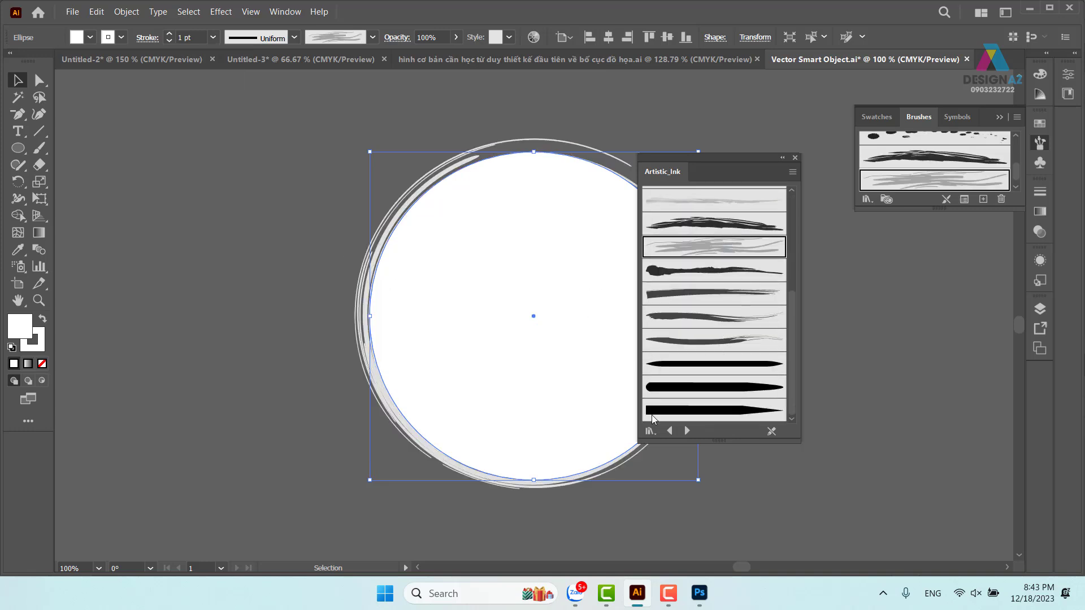
- Save the ink-stroked circle and check the ring in Photoshop
left_click(69, 12)
left_click(121, 136)
mouse_move(667, 593)
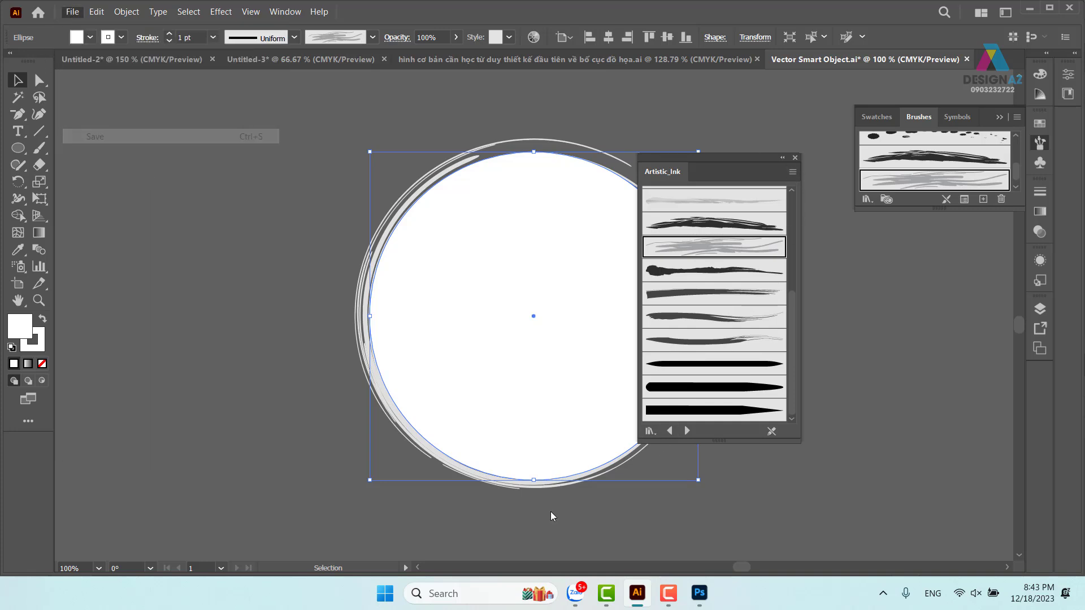
left_click(701, 593)
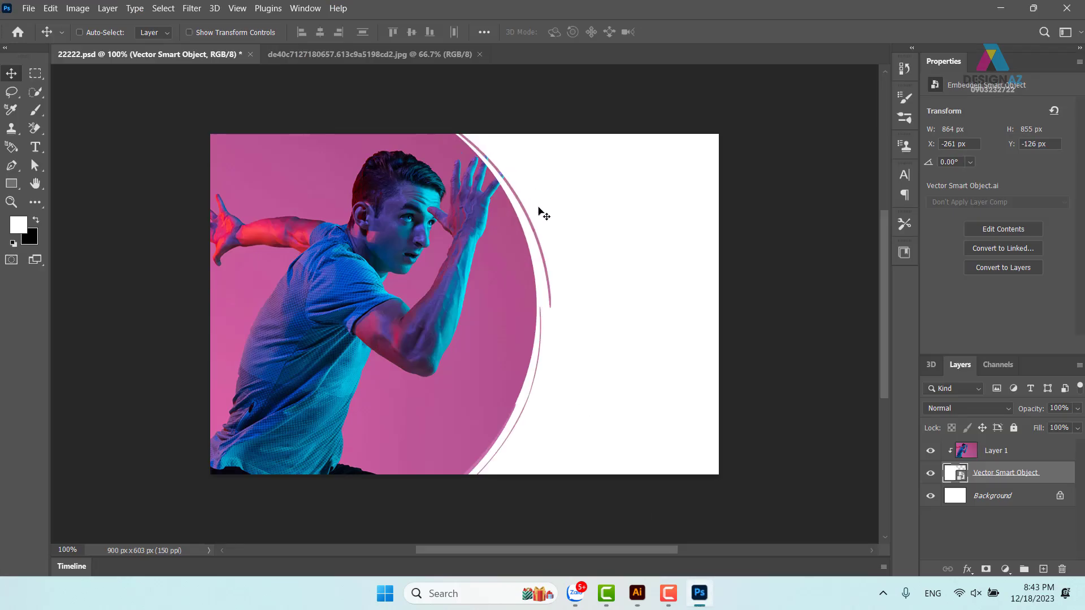
- Move the ink brush panel aside and rotate the circle to shift its stroke gaps
left_click(637, 593)
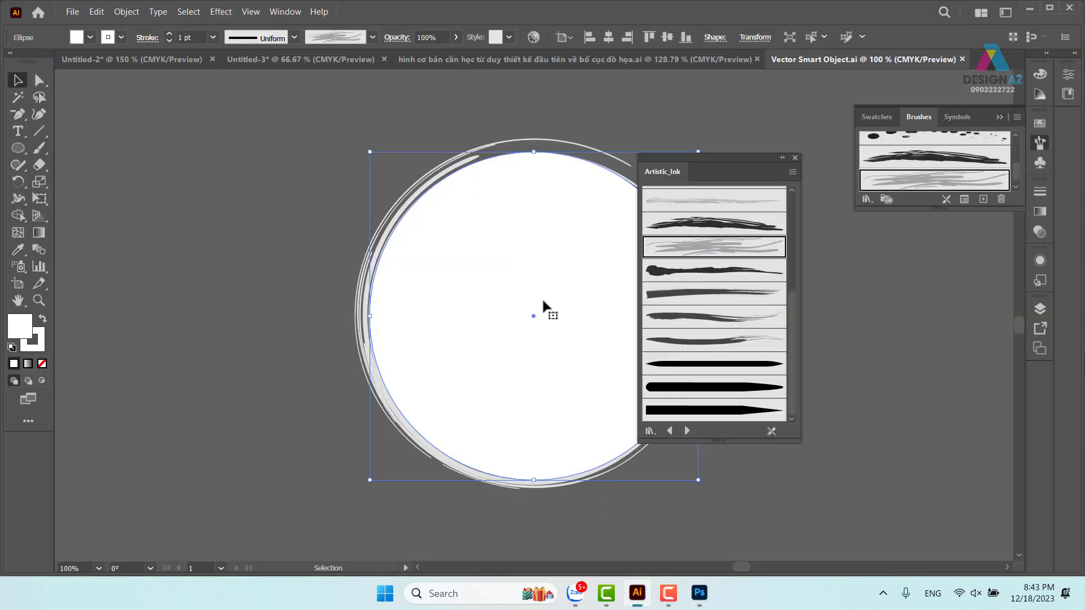
left_click_drag(761, 162, 855, 186)
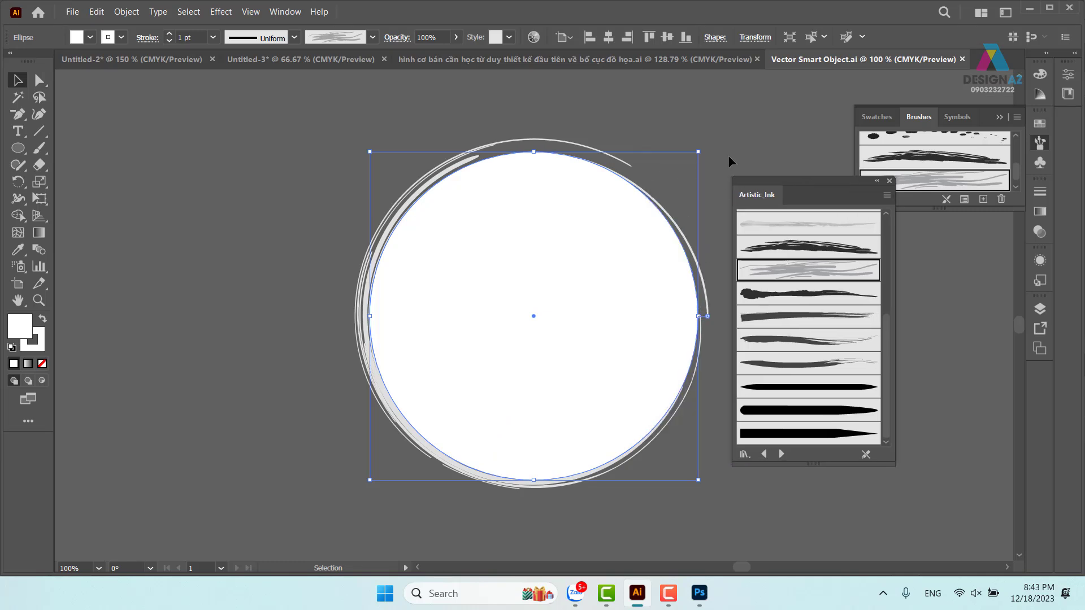
mouse_move(713, 155)
left_mouse_down()
mouse_move(324, 335)
mouse_move(340, 427)
left_mouse_up()
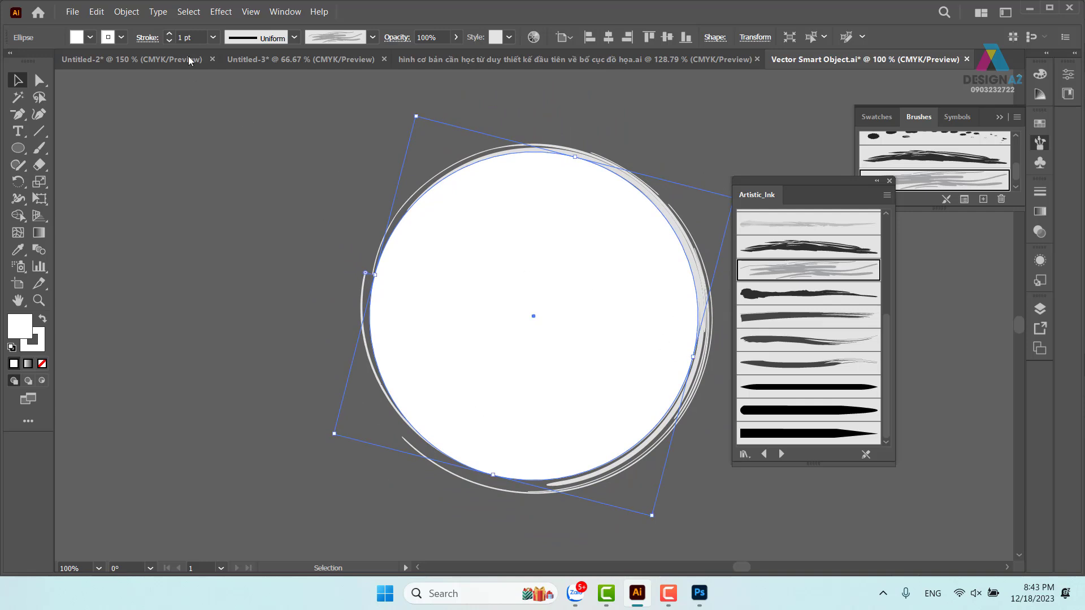
- Save the rotated circle and preview the ring in Photoshop
left_click(72, 12)
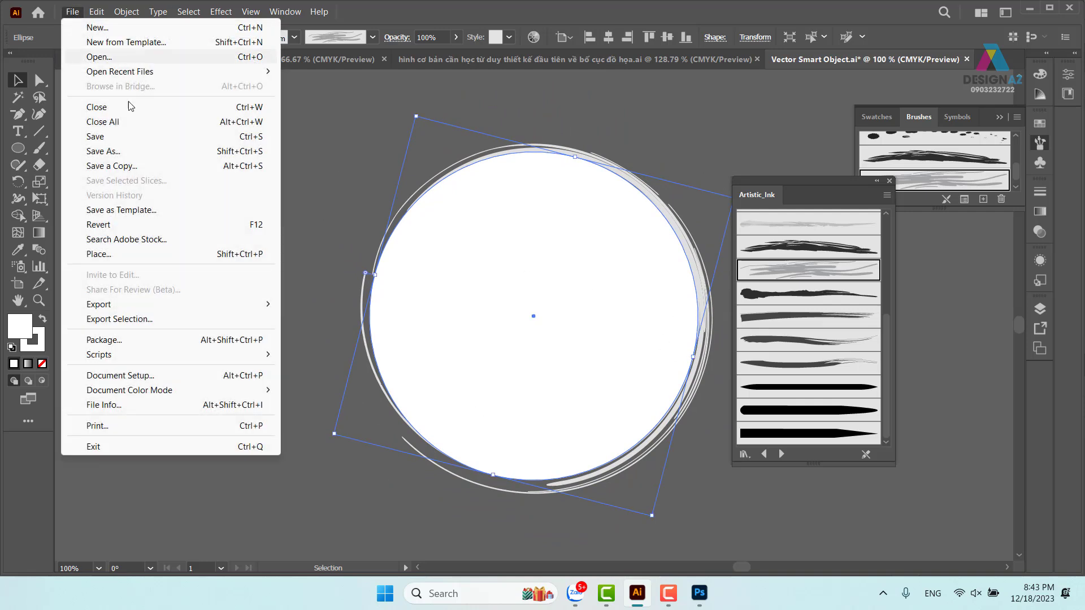
left_click(181, 137)
mouse_move(636, 593)
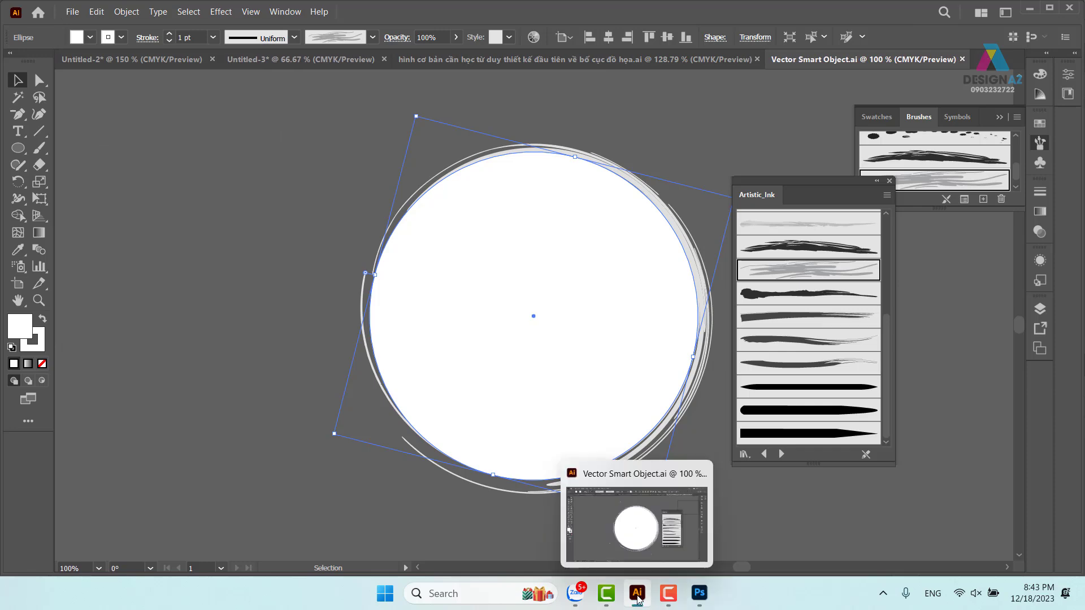
left_click(701, 594)
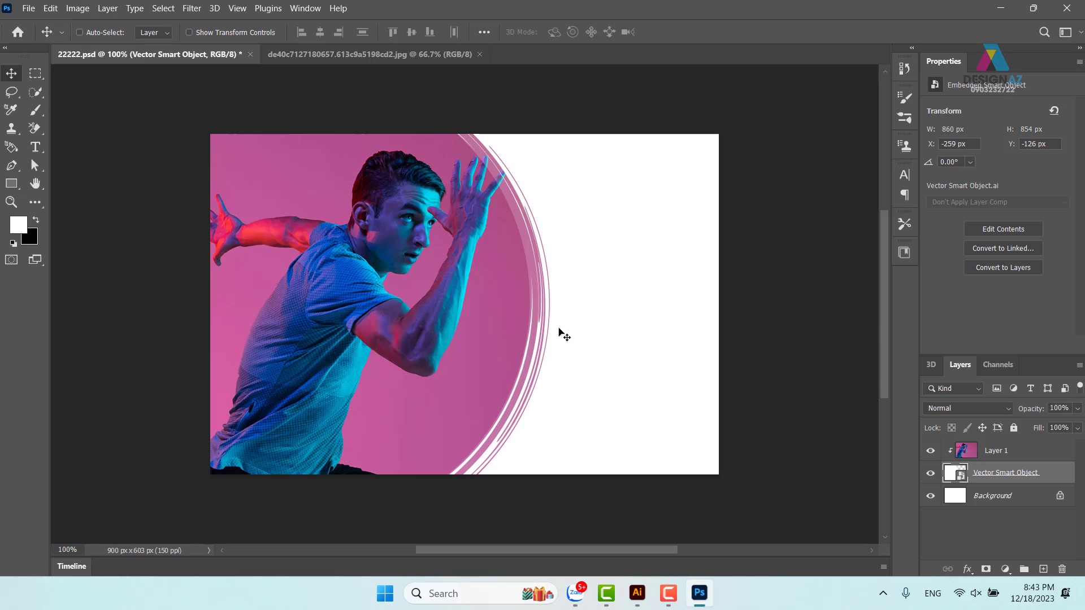
- Apply the first Artistic_ScrollPen brush to the circle's stroke
left_click(637, 594)
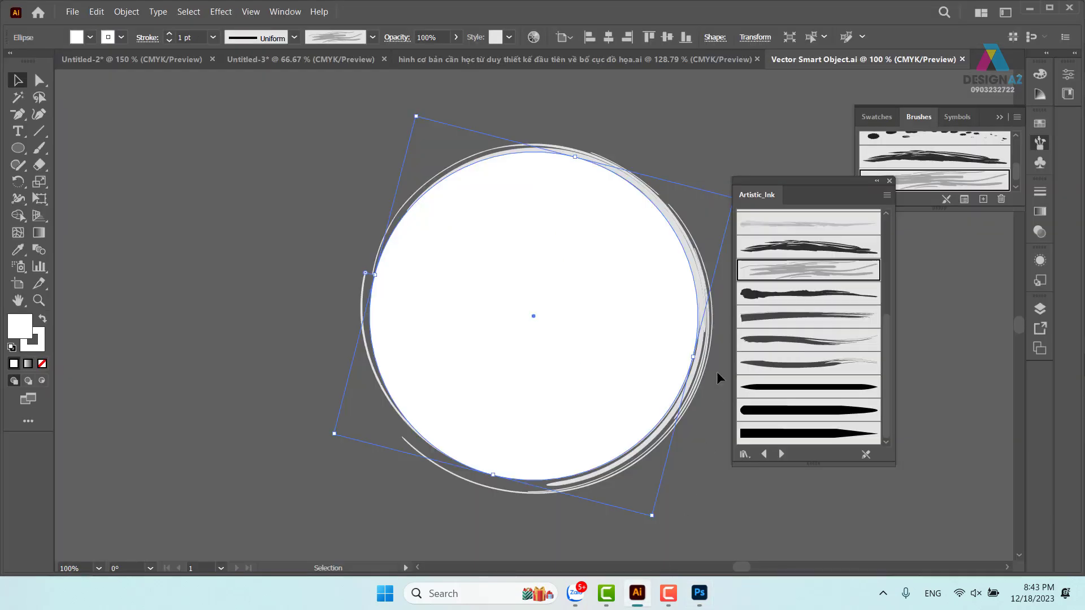
left_click(782, 454)
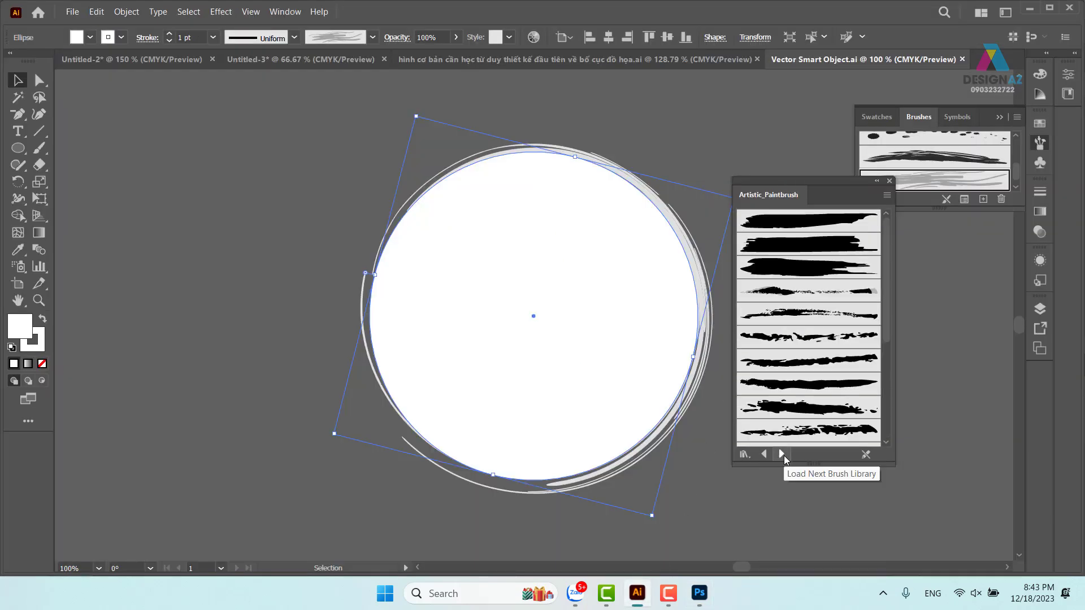
left_click(783, 455)
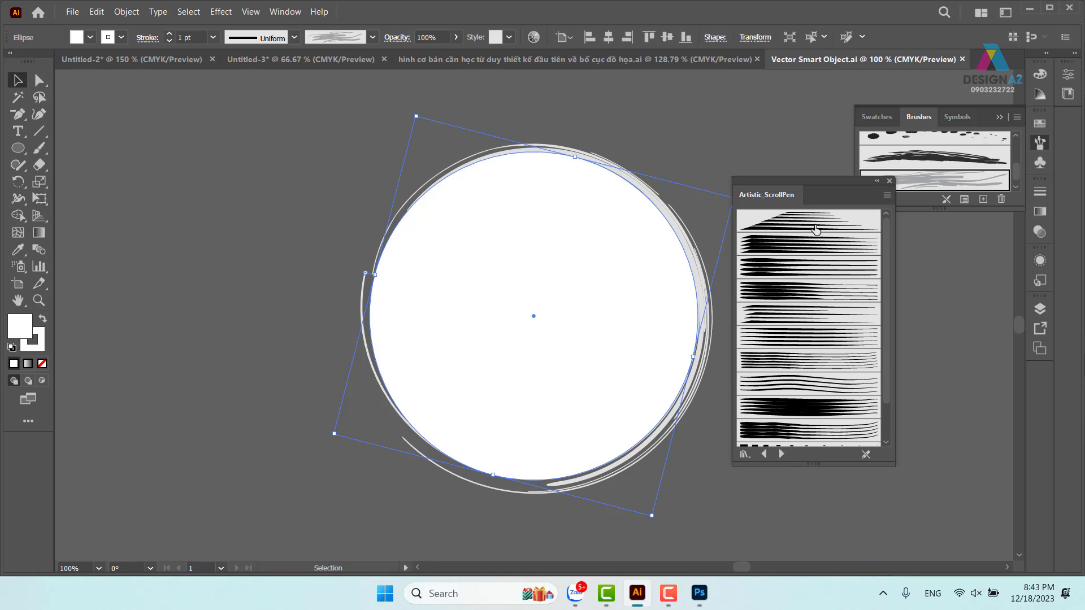
left_click(815, 222)
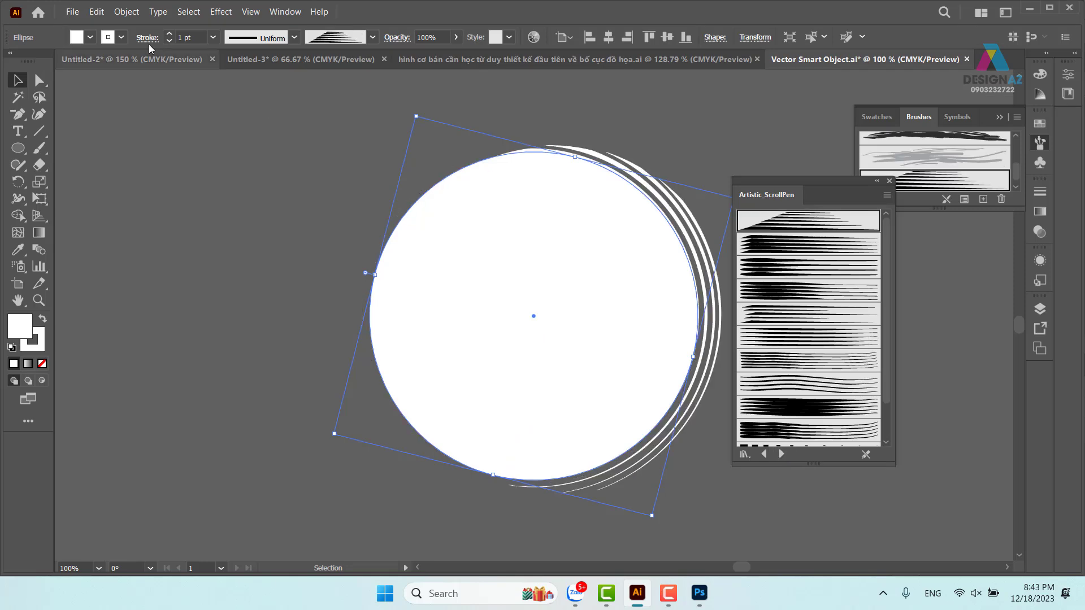
- Save the scroll-pen circle, check the triple-line ring in Photoshop, and return to Illustrator
left_click(72, 11)
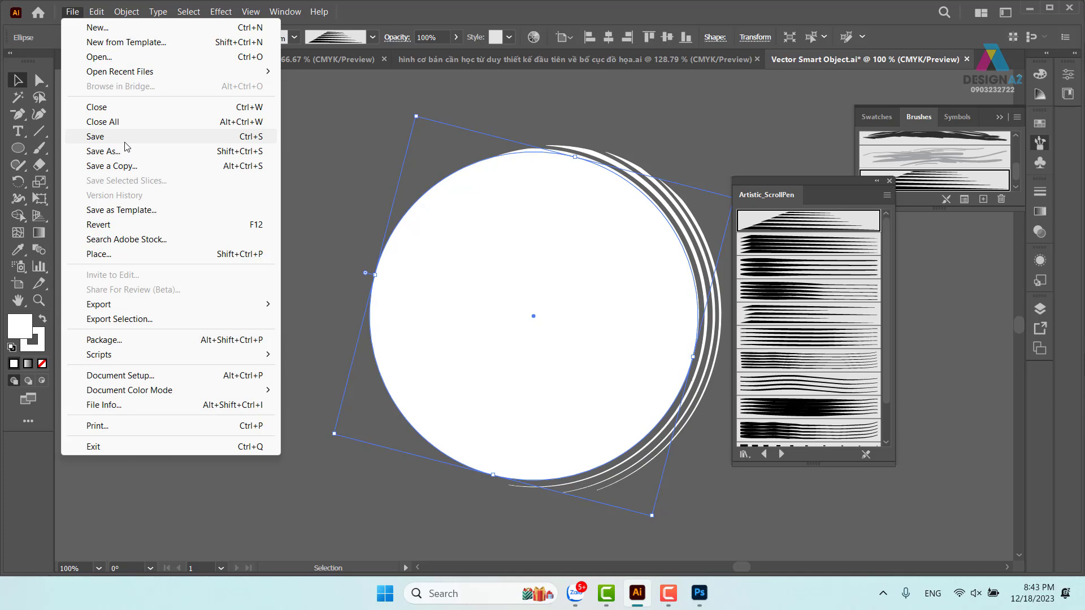
left_click(125, 141)
left_click(700, 594)
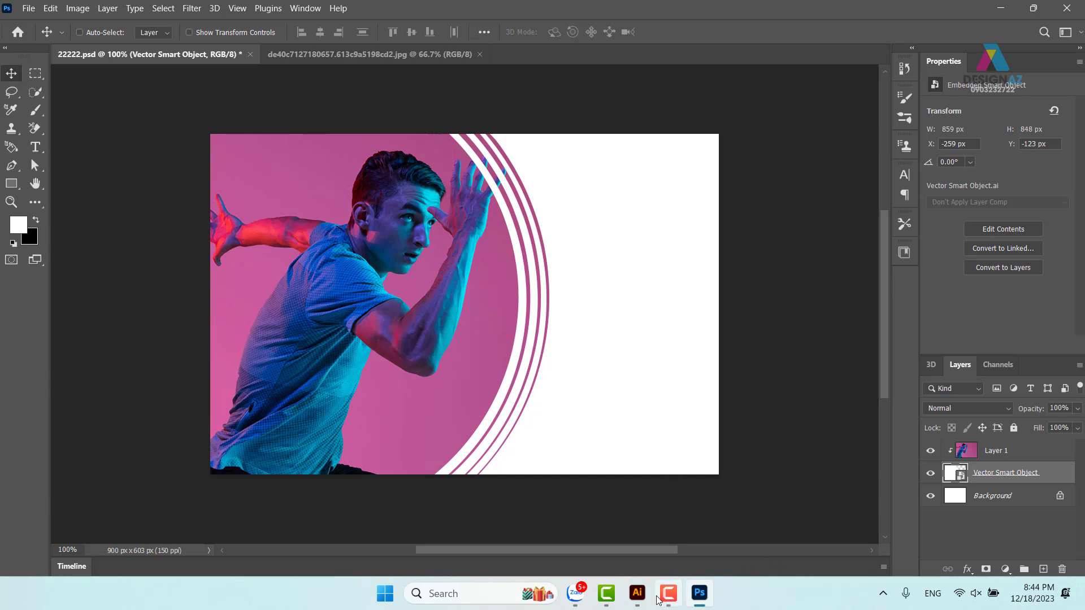
left_click(637, 593)
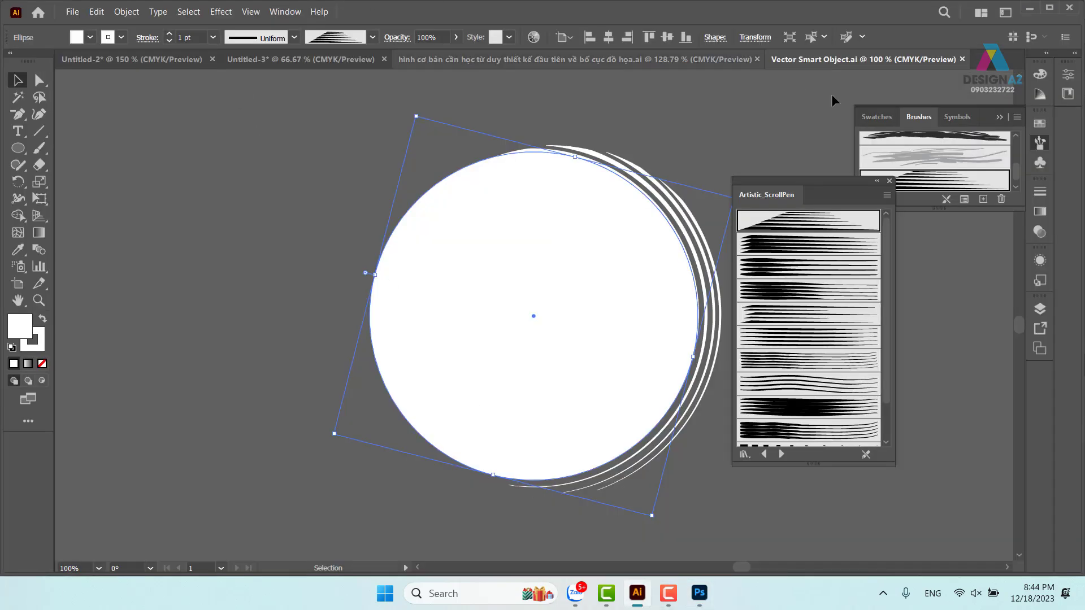
- Close Vector Smart Object.ai and the Artistic_ScrollPen panel, and collapse the Brushes panel
left_click(963, 60)
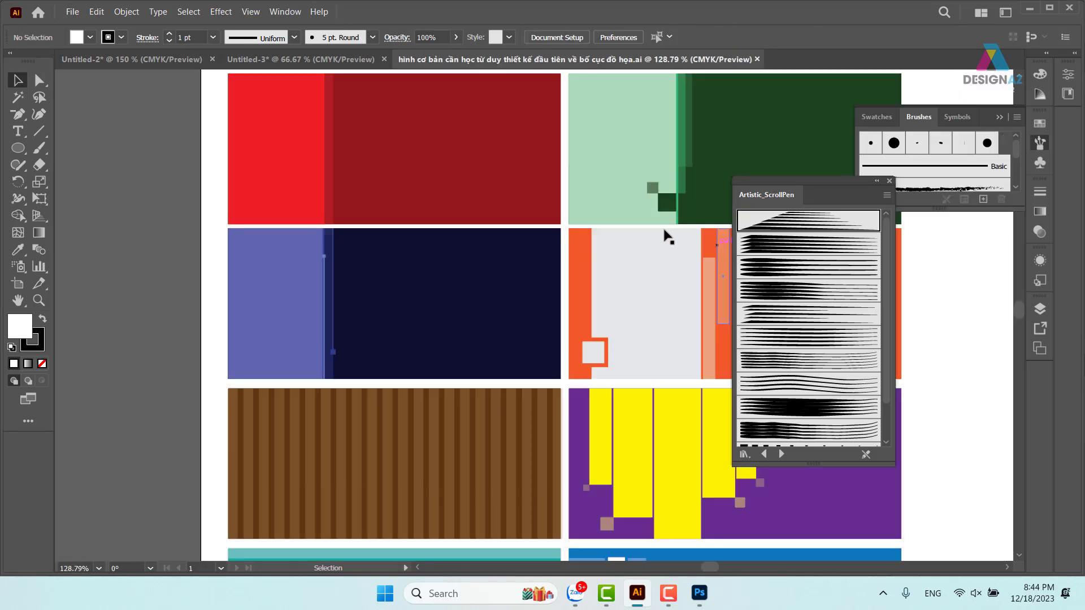
left_click(889, 181)
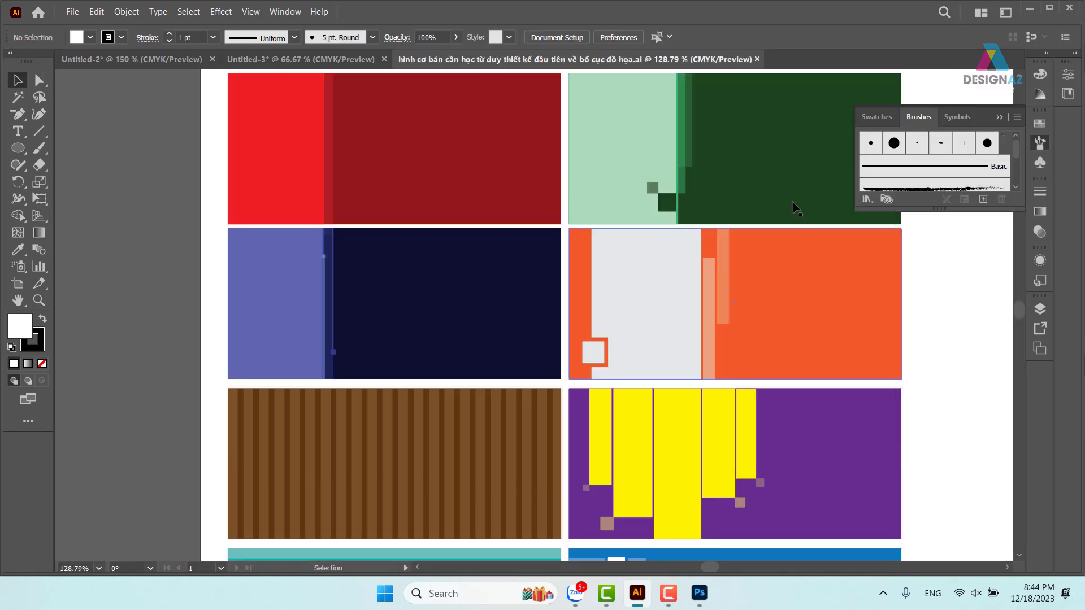
left_click(984, 117)
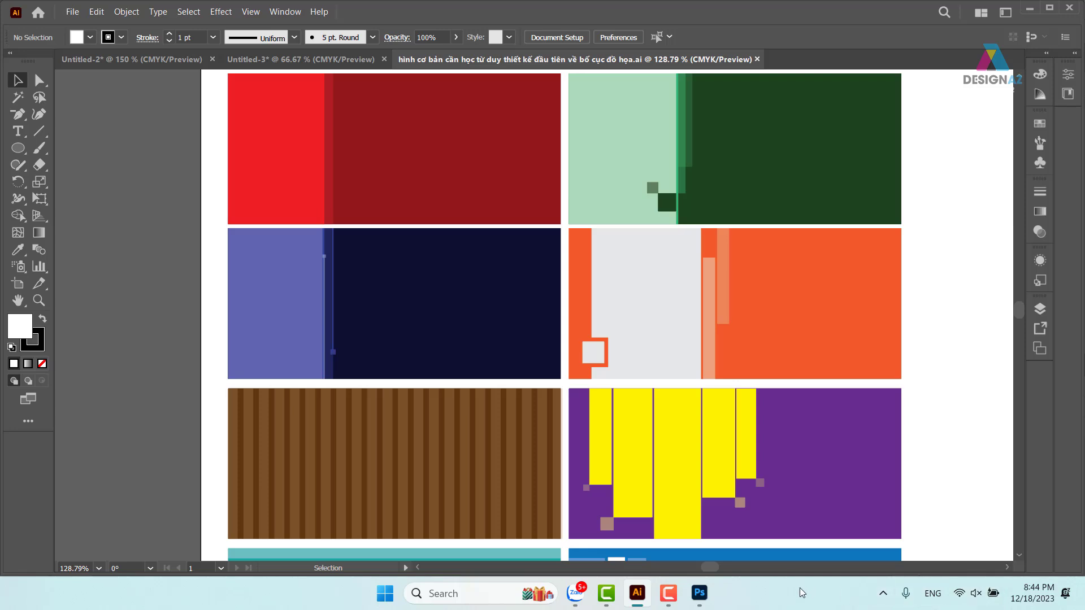
left_click(669, 593)
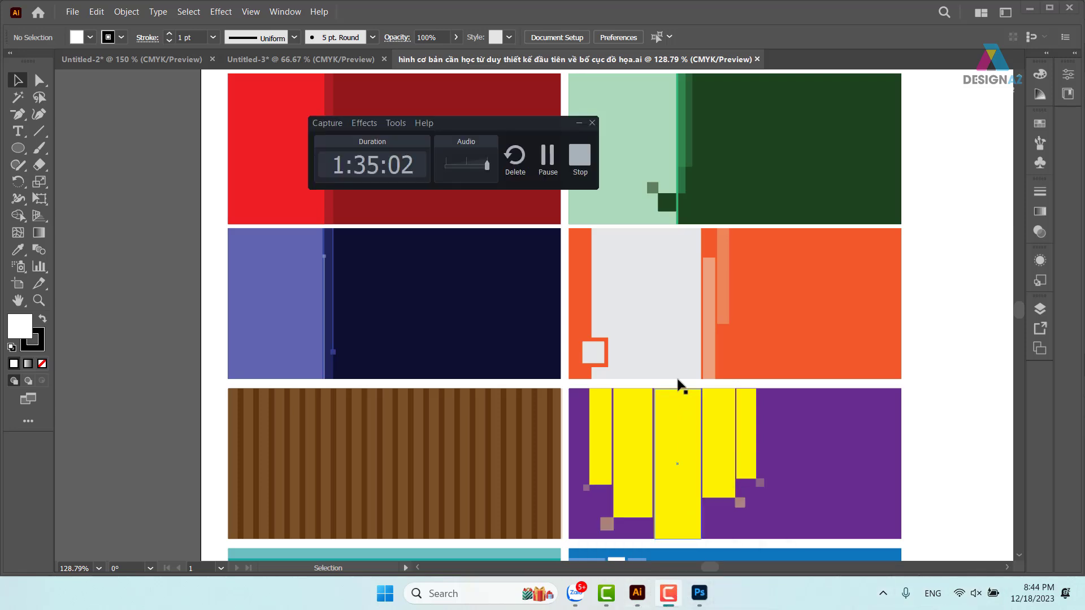